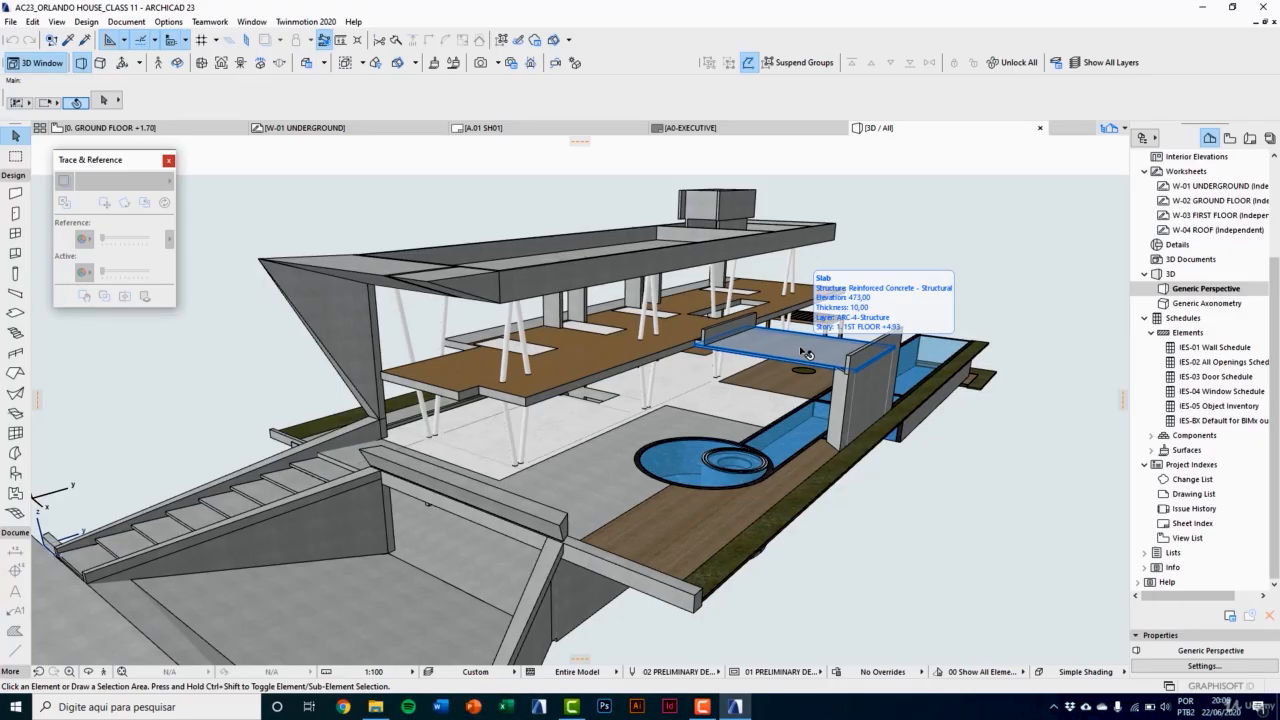
scroll(808, 355, up, 3)
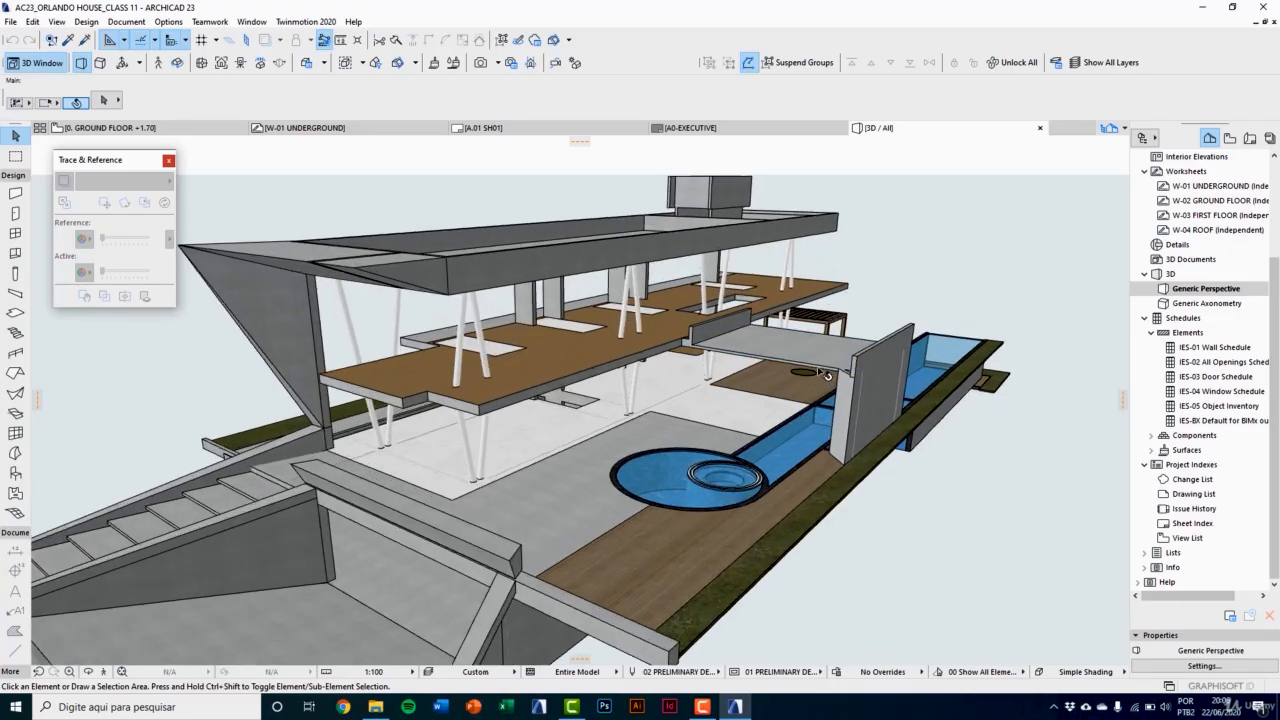
scroll(830, 370, up, 2)
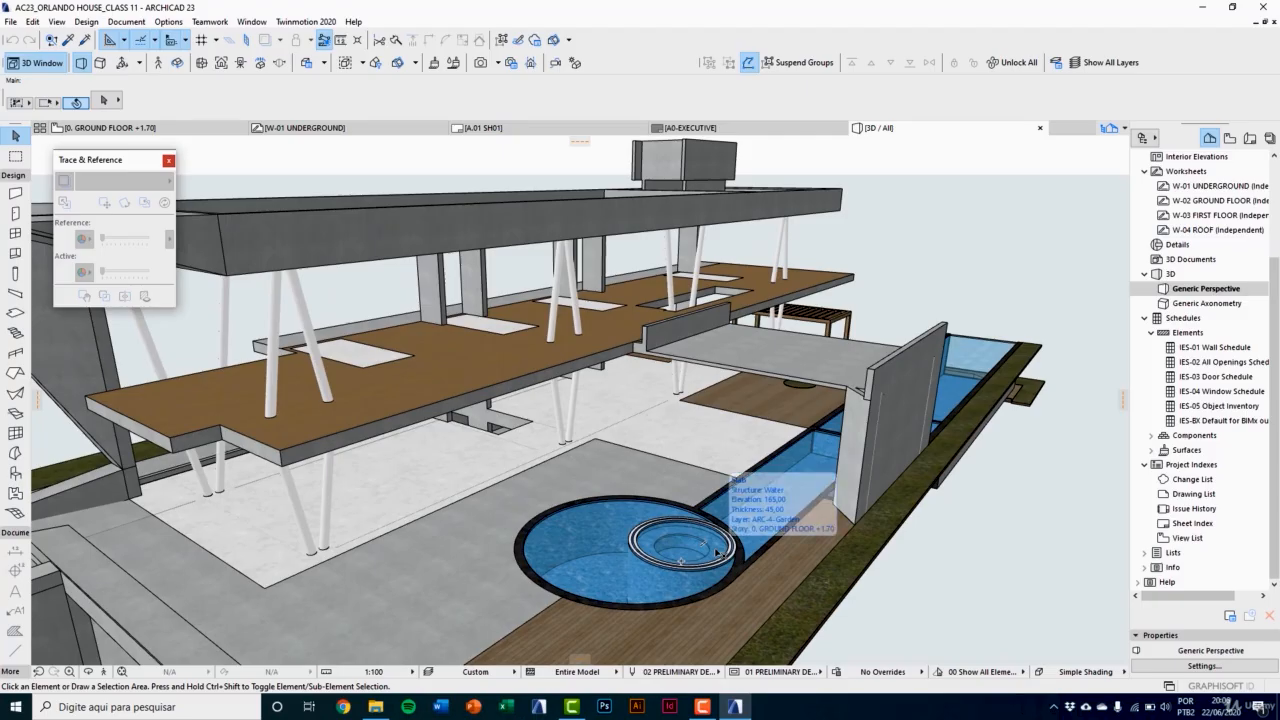
middle_drag(799, 463, 783, 501)
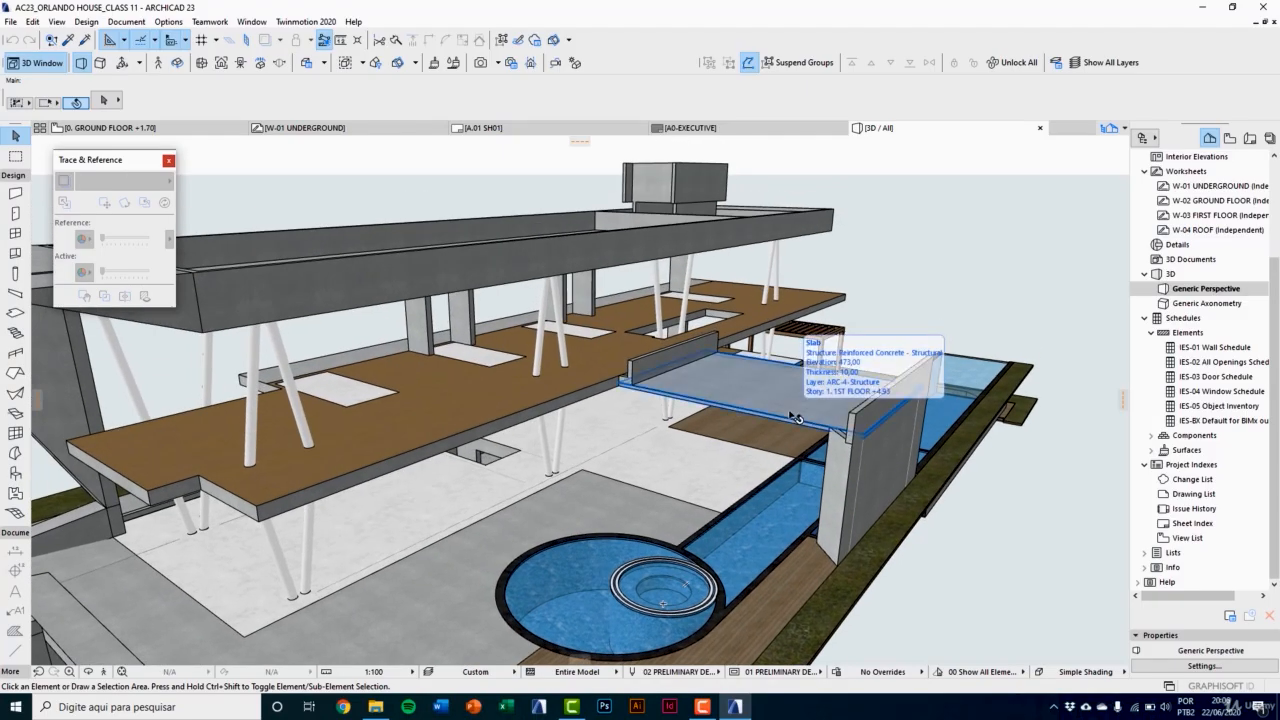
scroll(796, 422, down, 2)
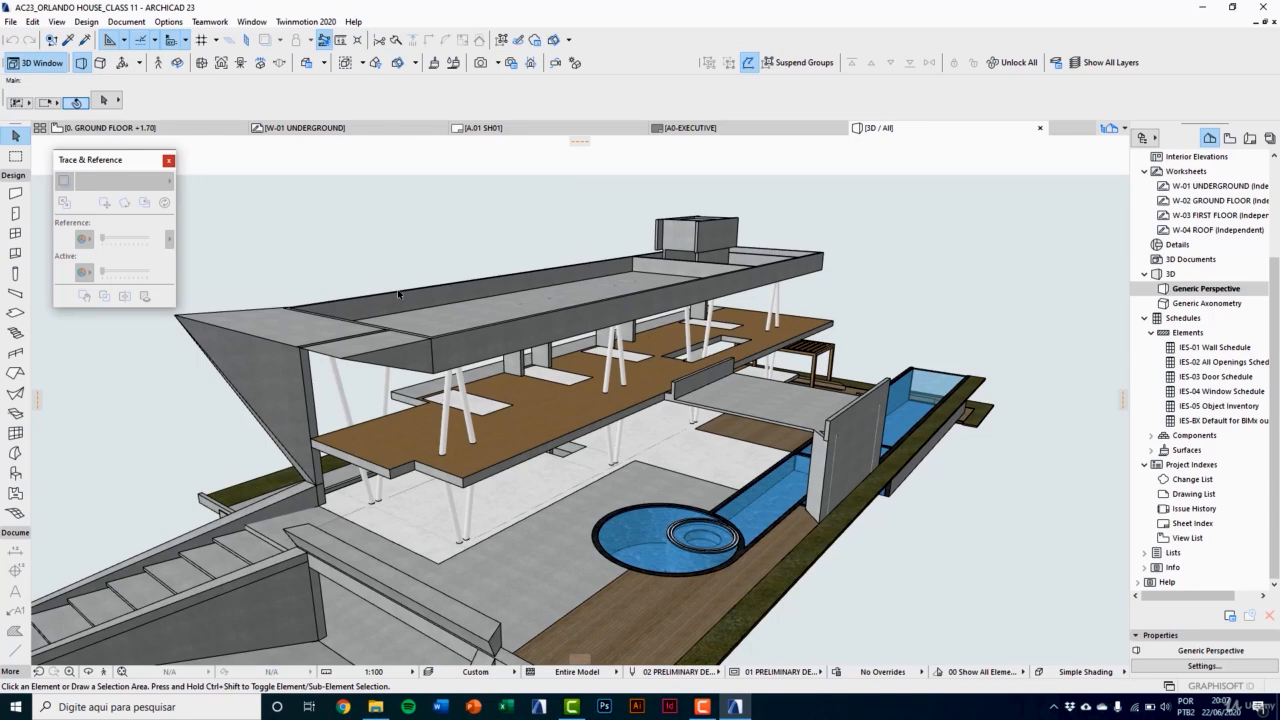
Step: Open the Object tool's default settings and collapse the 1.1 Furnishing 23 library folder
click(16, 476)
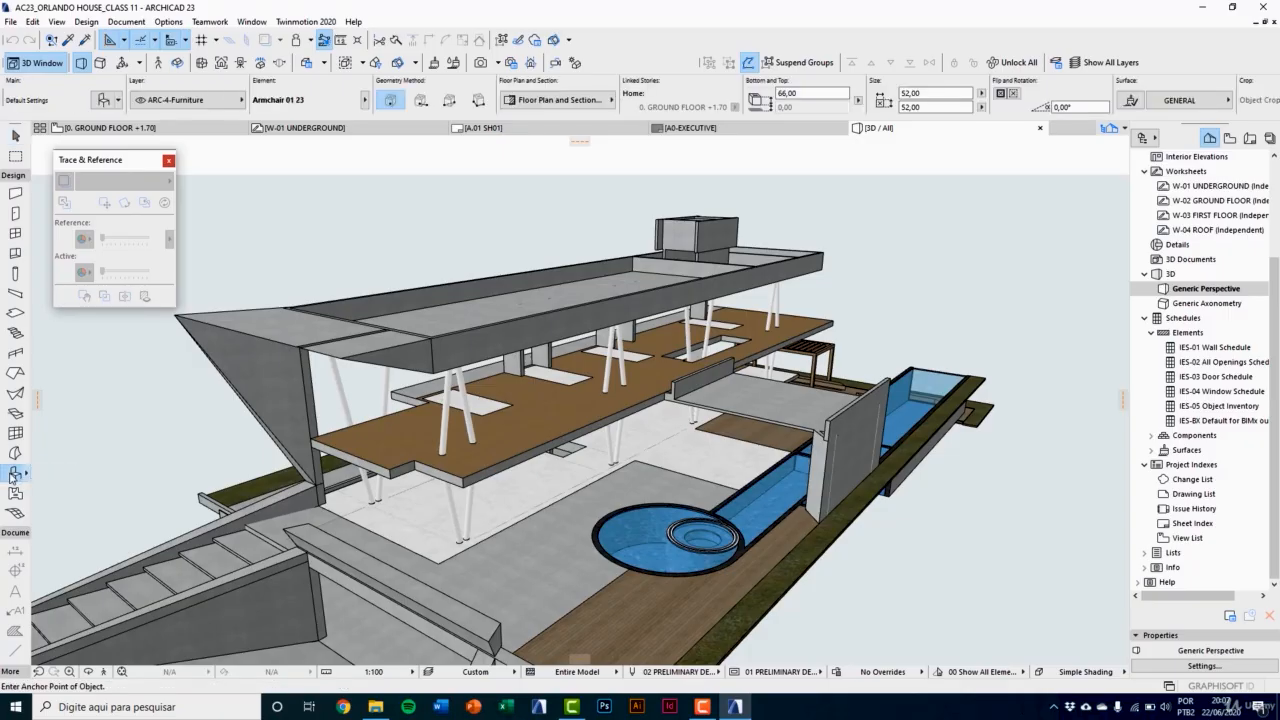
double_click(14, 476)
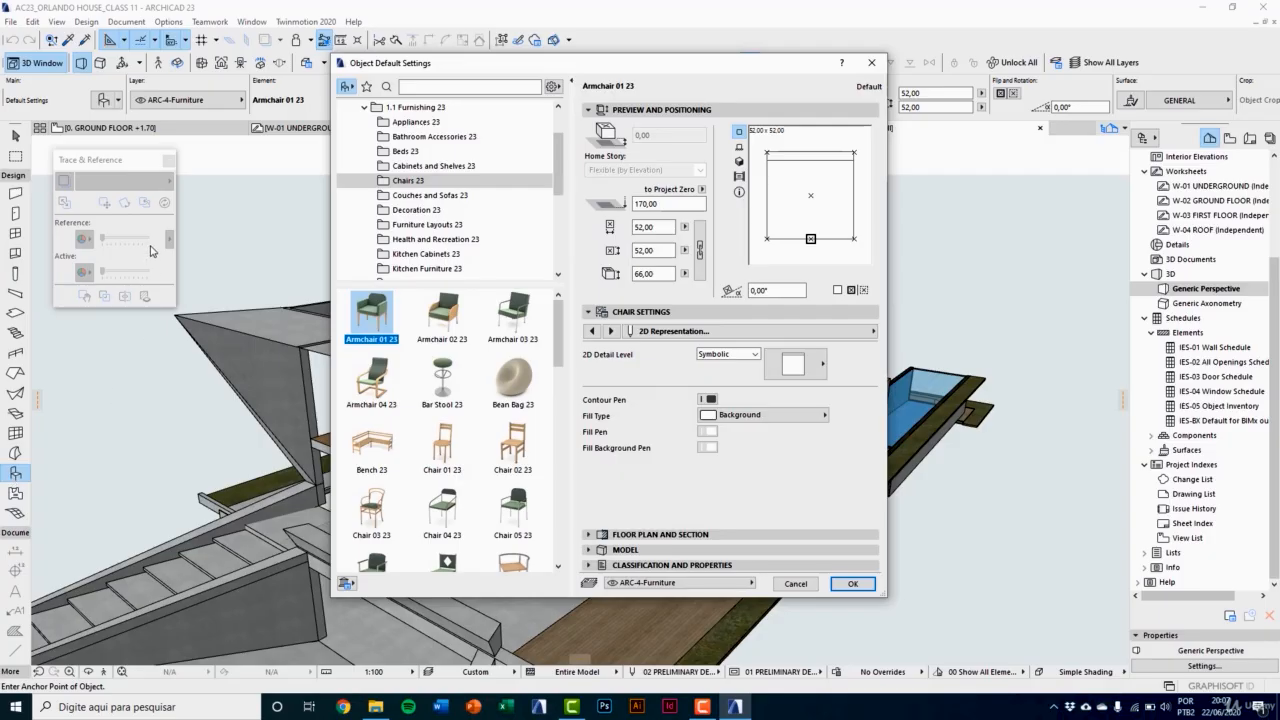
drag(484, 70, 447, 69)
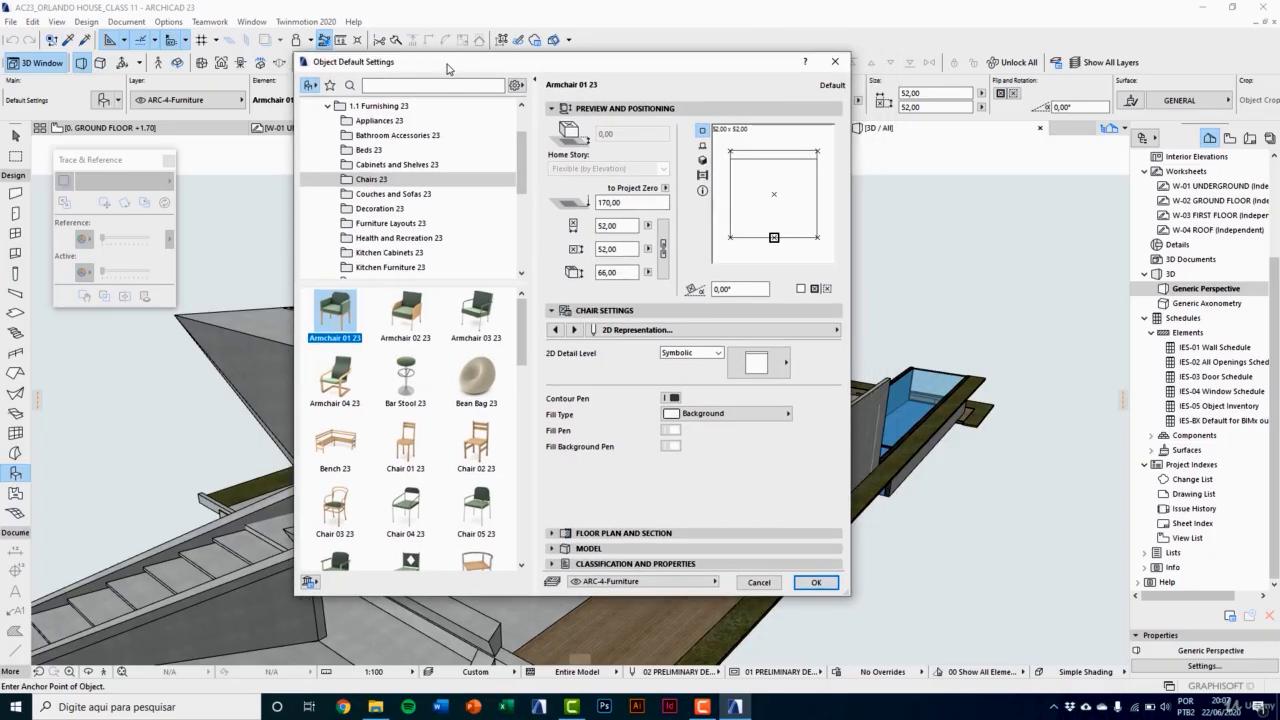
click(327, 106)
scroll(320, 124, up, 1)
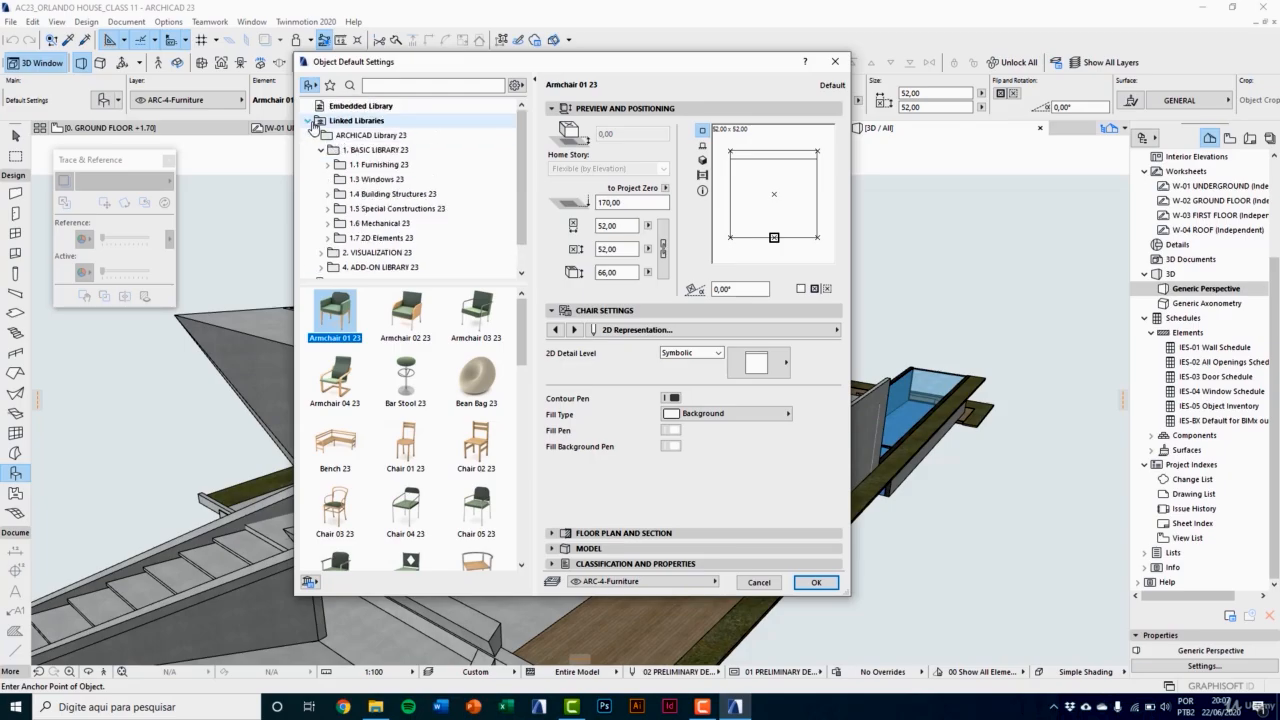
Step: Expand the 1.4 Building Structures 23 folder within the basic library of ARCHICAD Library 23
click(309, 121)
click(308, 121)
click(308, 121)
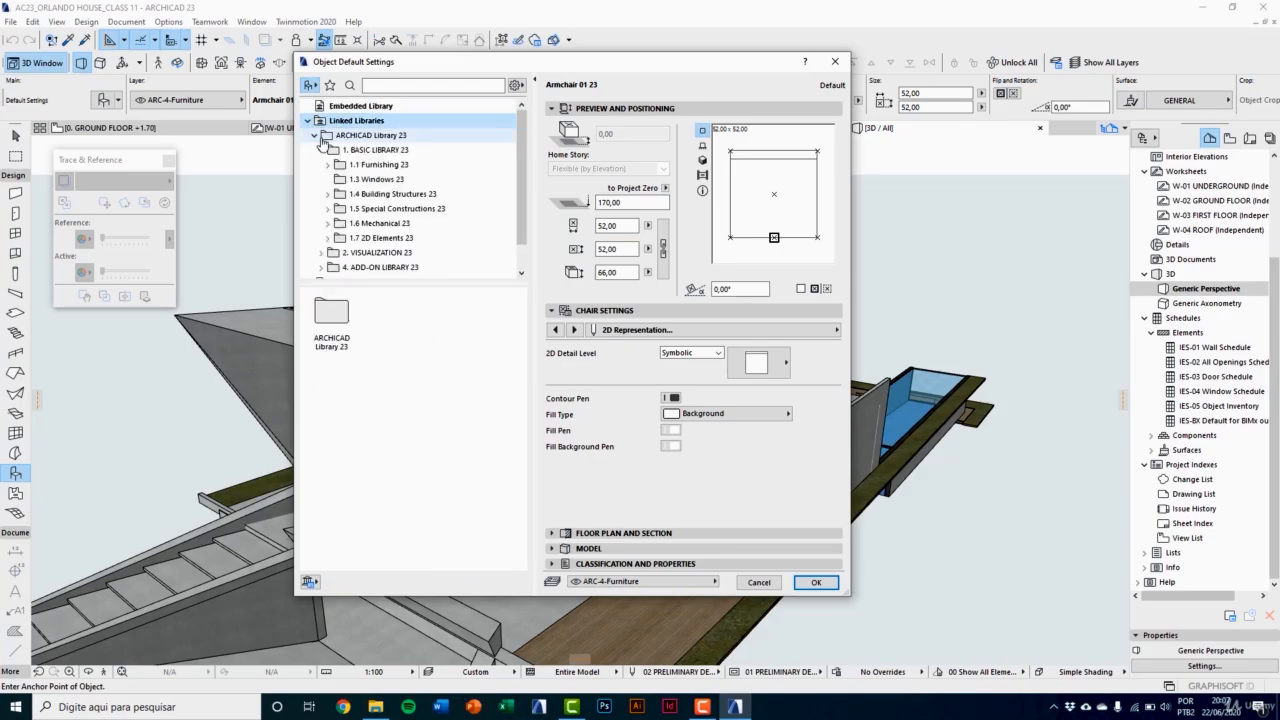
click(314, 135)
click(315, 135)
click(381, 196)
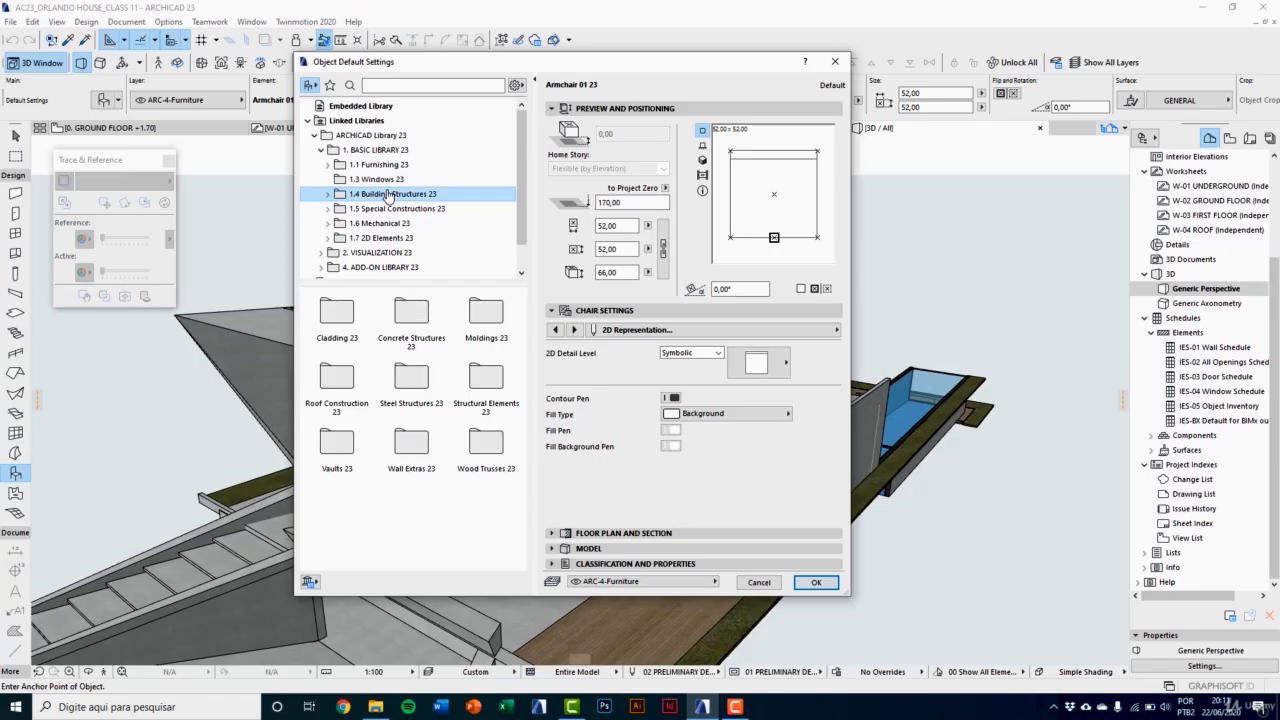
double_click(388, 194)
Step: Select Profiled Sheet 23 from the Cladding 23 folder and examine its profile shapes, thickness and pattern angle options
click(368, 151)
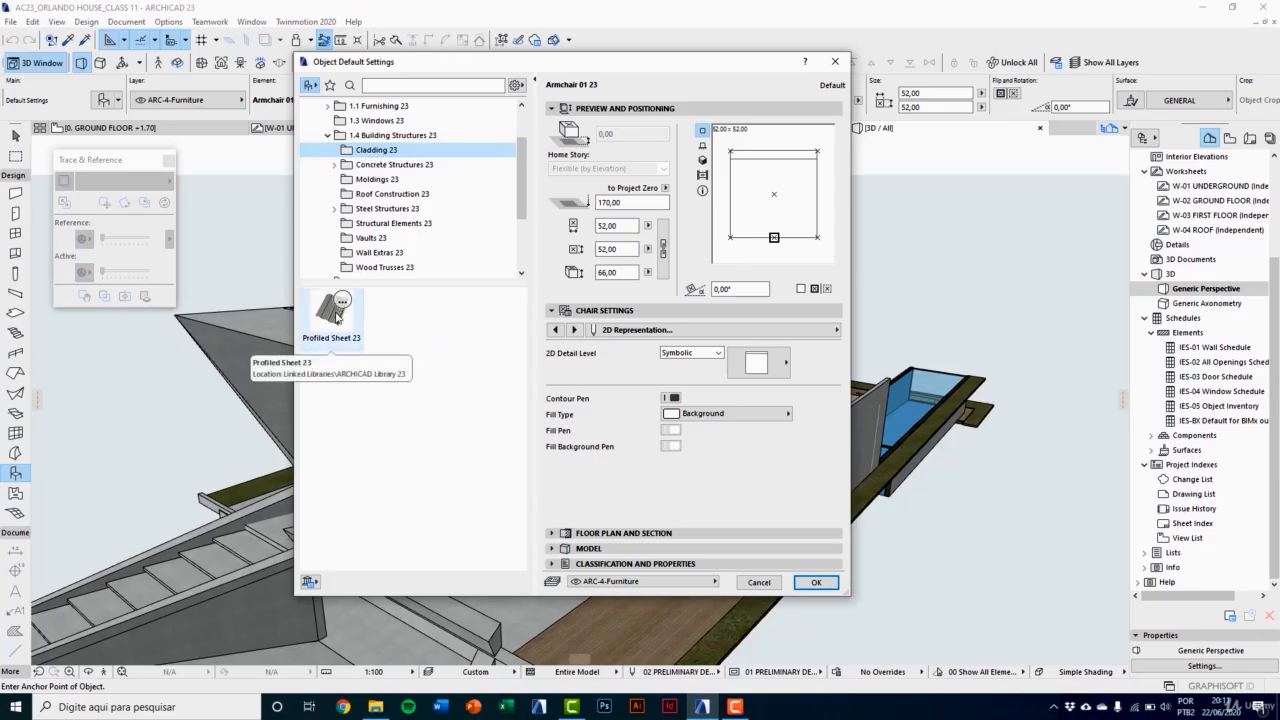
click(334, 312)
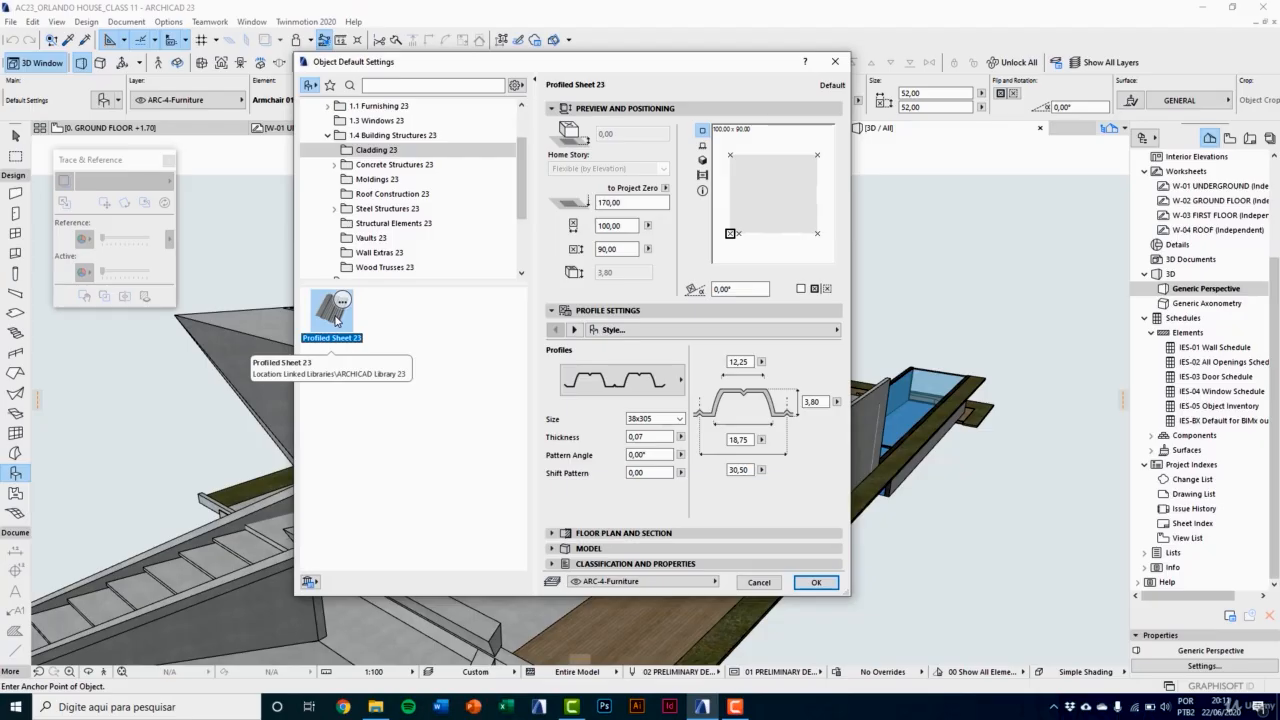
click(598, 385)
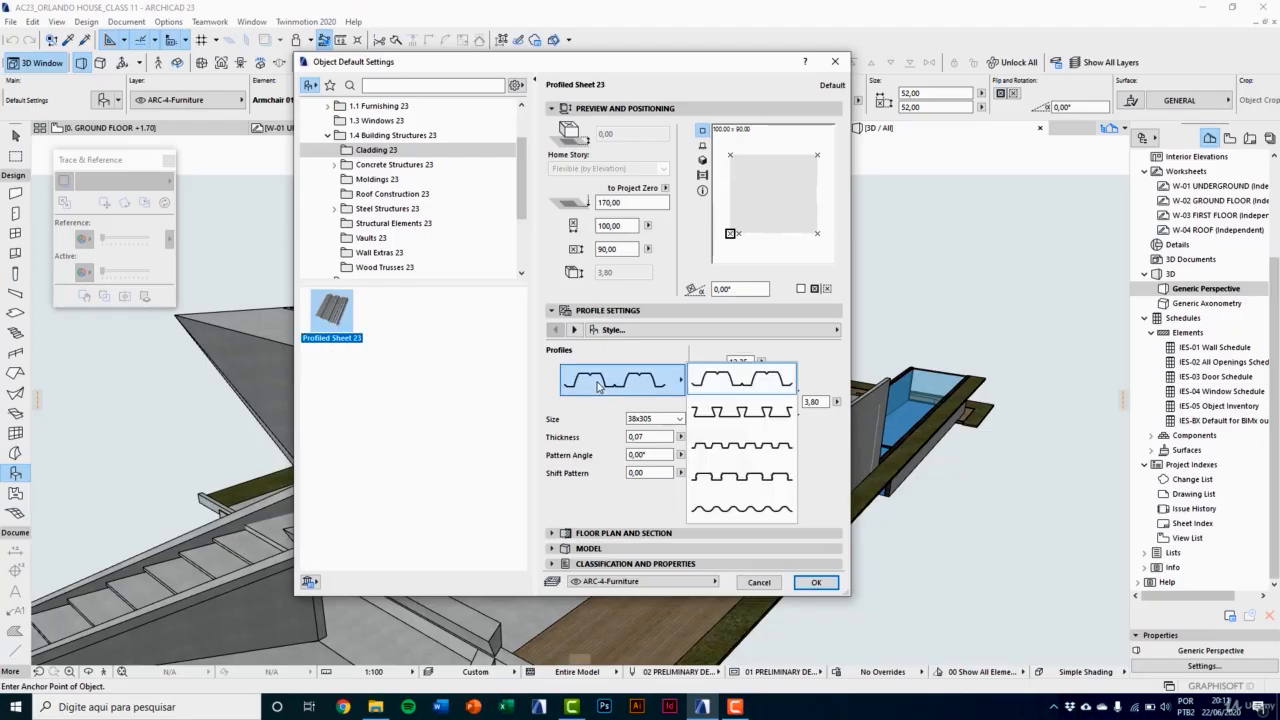
click(654, 437)
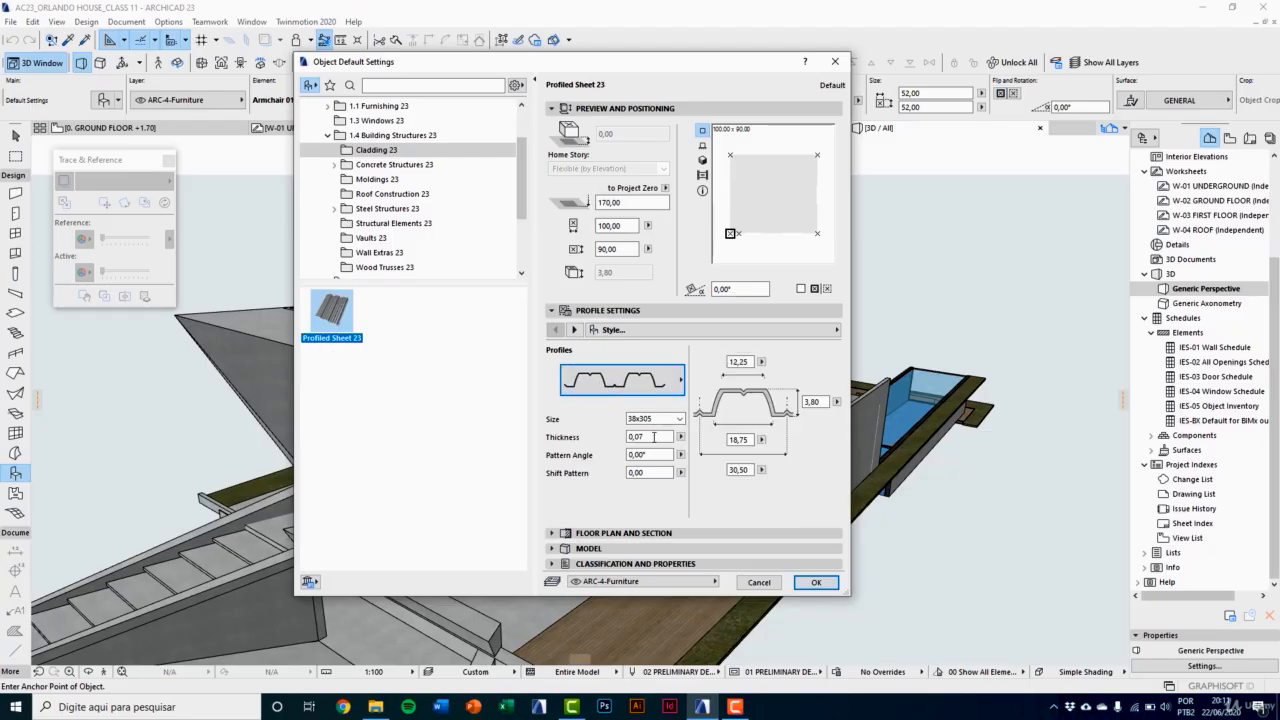
click(650, 437)
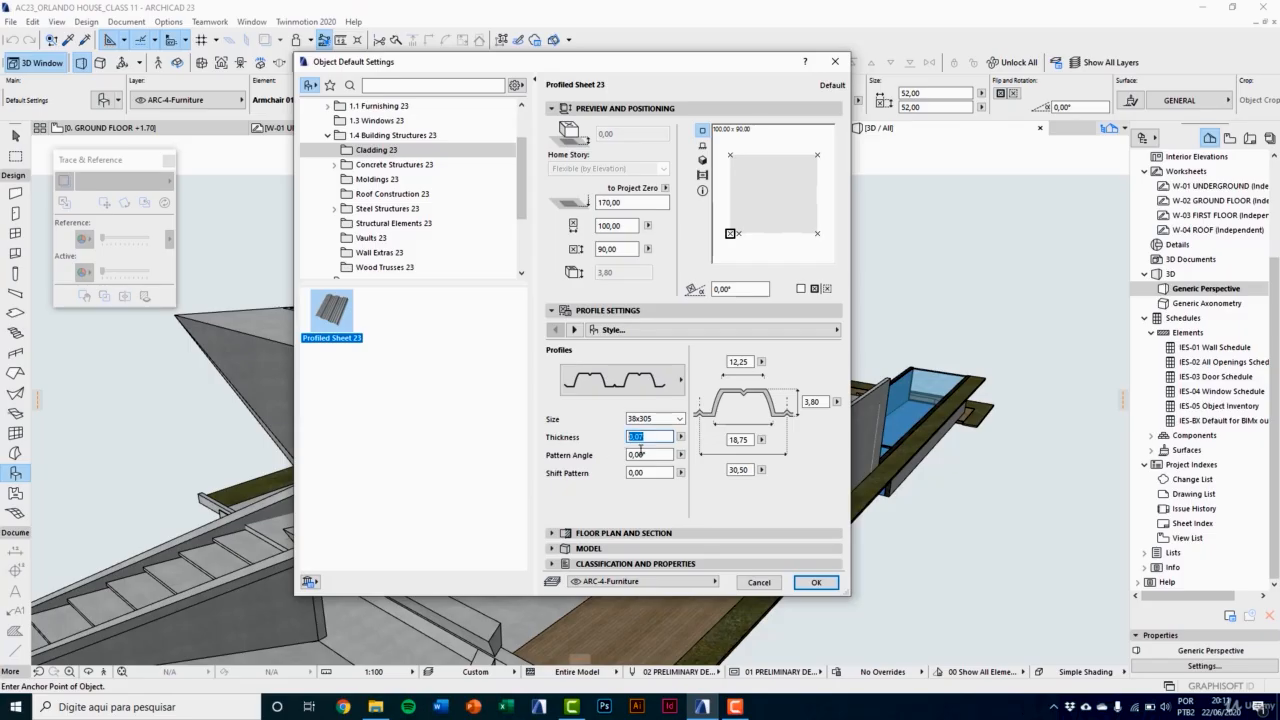
key(Tab)
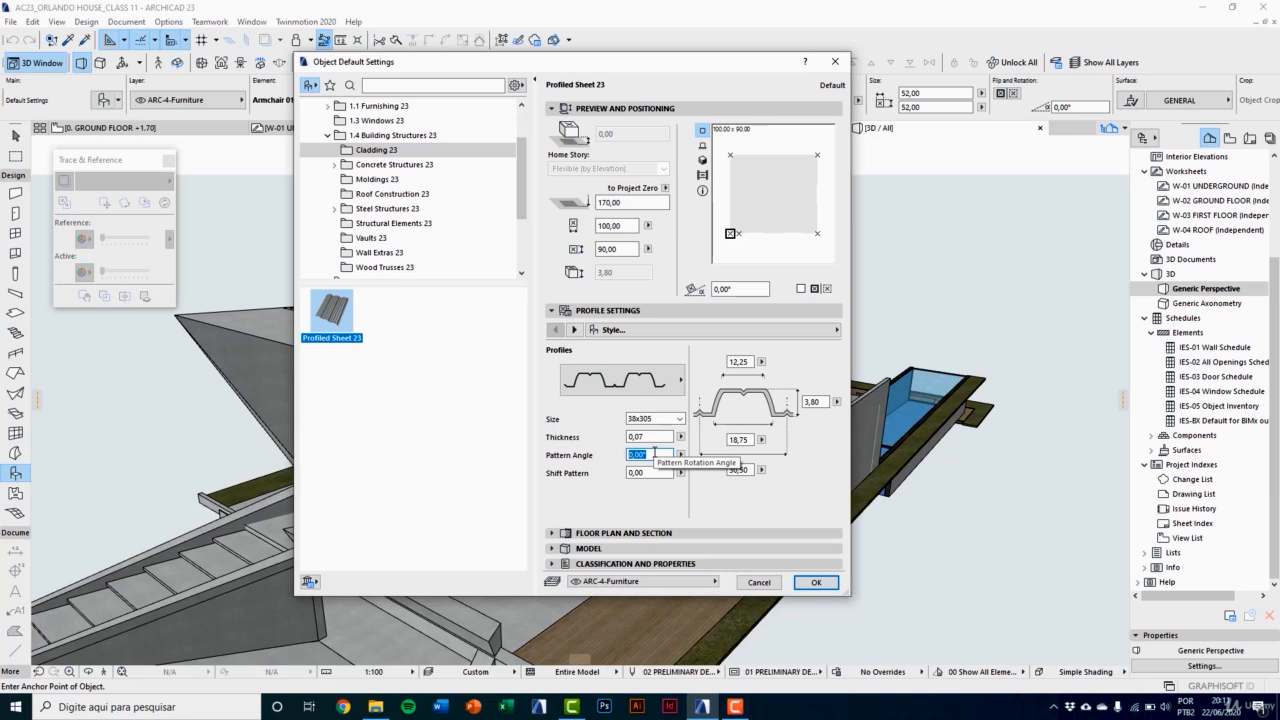
Step: Review the profiled sheet's pivot and edge, cutting planes, and representation and materials settings, plus its 3D and image previews
click(575, 331)
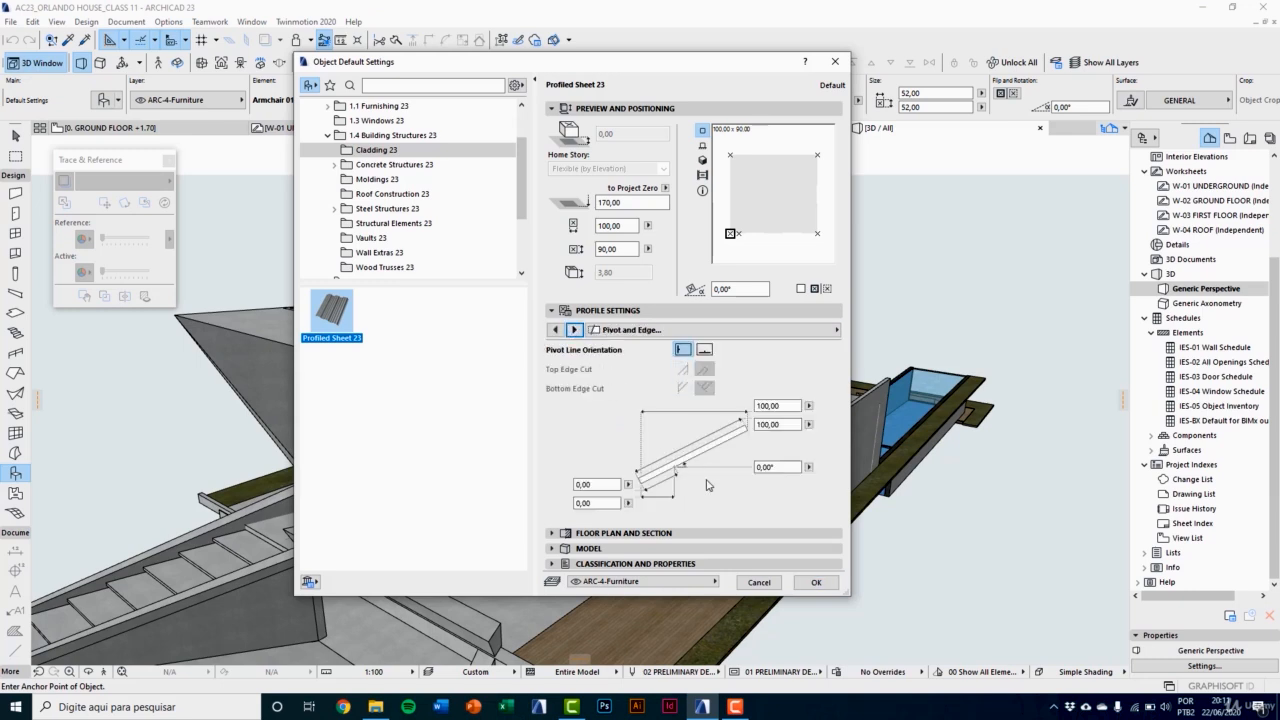
click(575, 330)
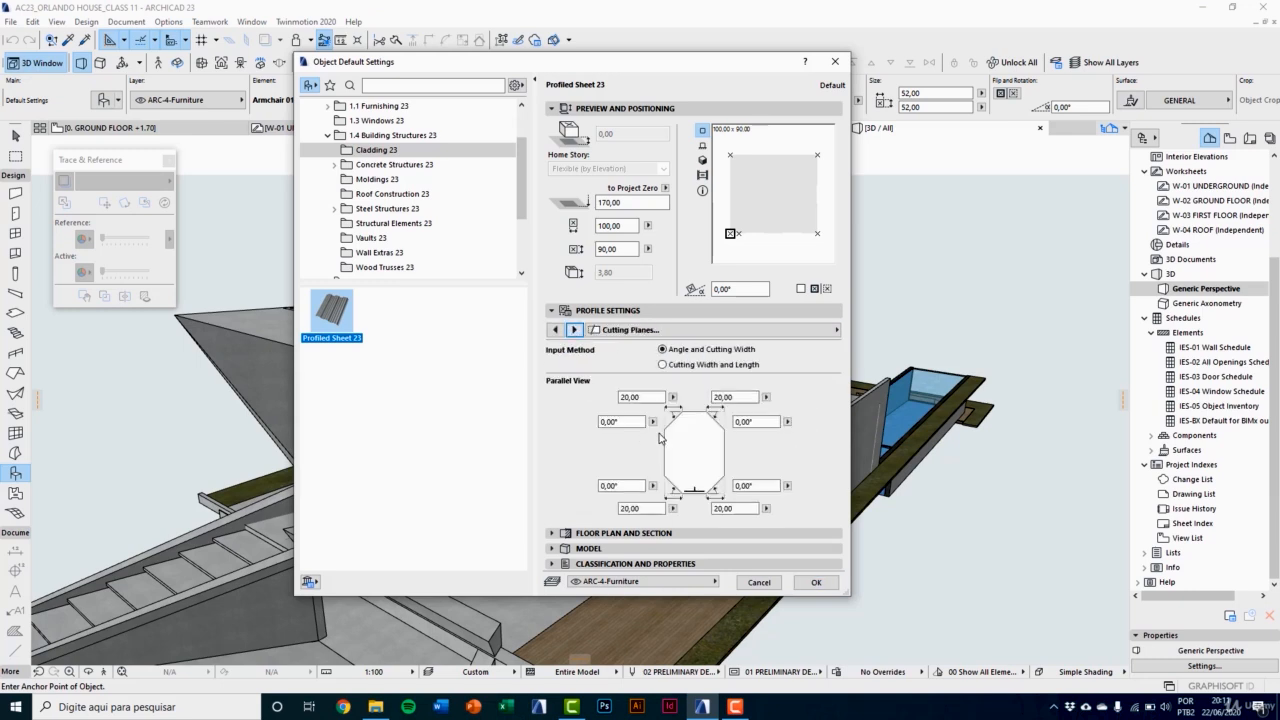
click(575, 330)
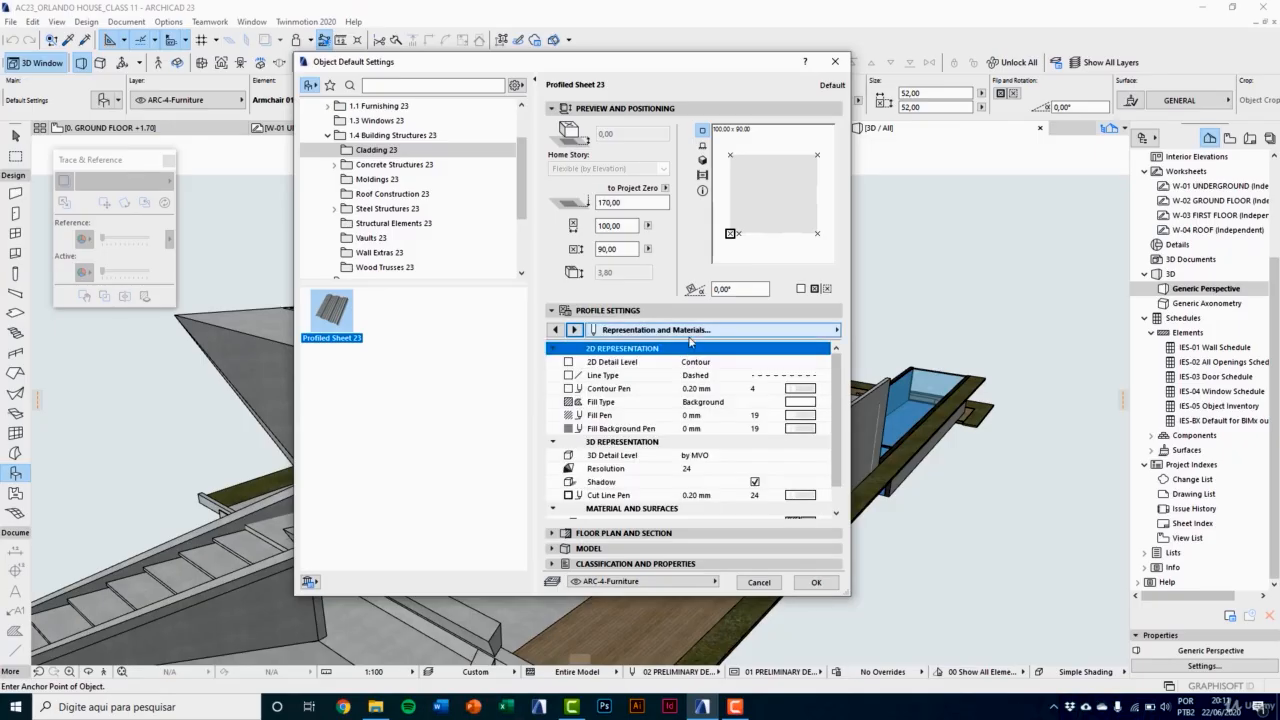
click(702, 150)
click(704, 162)
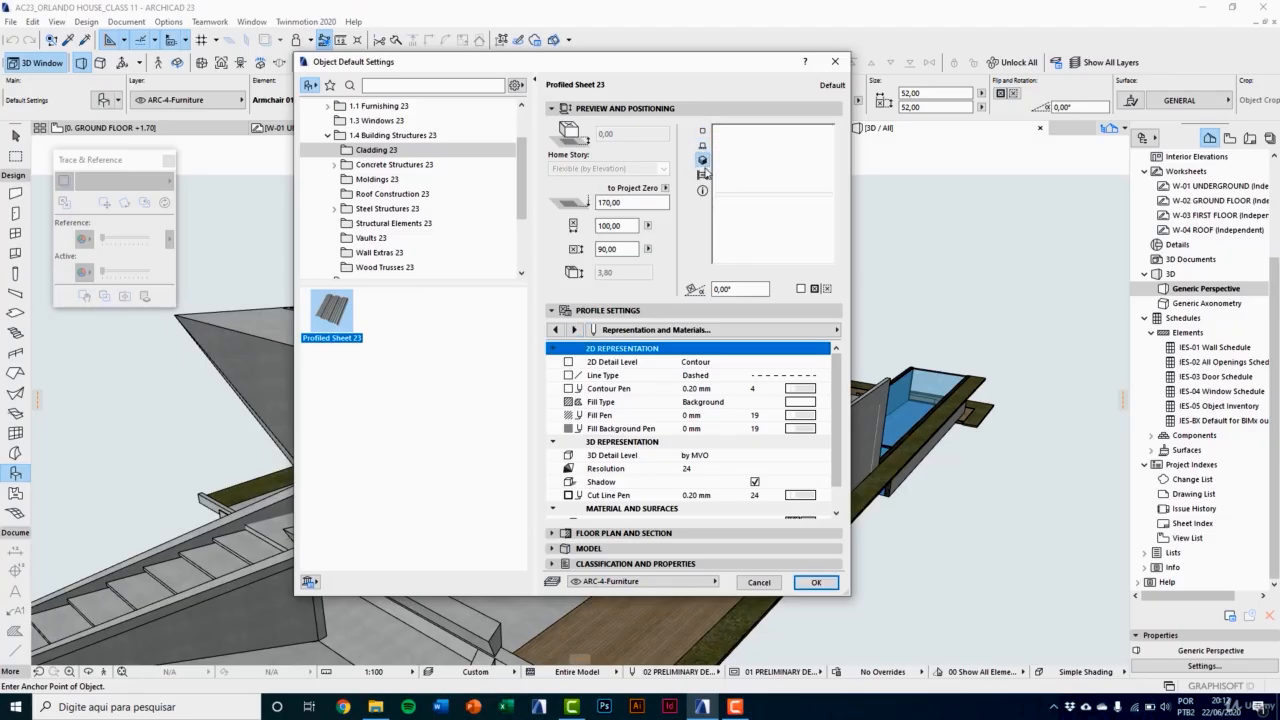
click(704, 176)
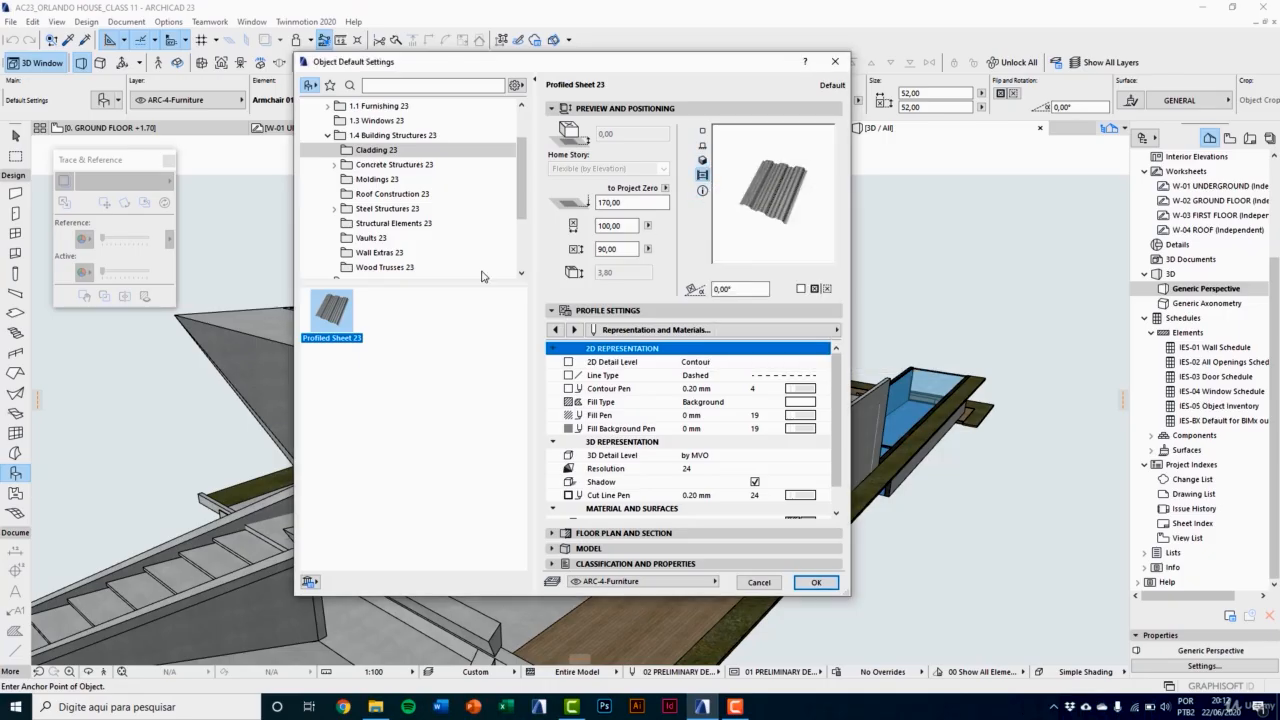
Step: Expand the Concrete Structures 23 folder and preview the Precast Beam I 01 23 and I 02 23 objects from Beams 23
double_click(368, 166)
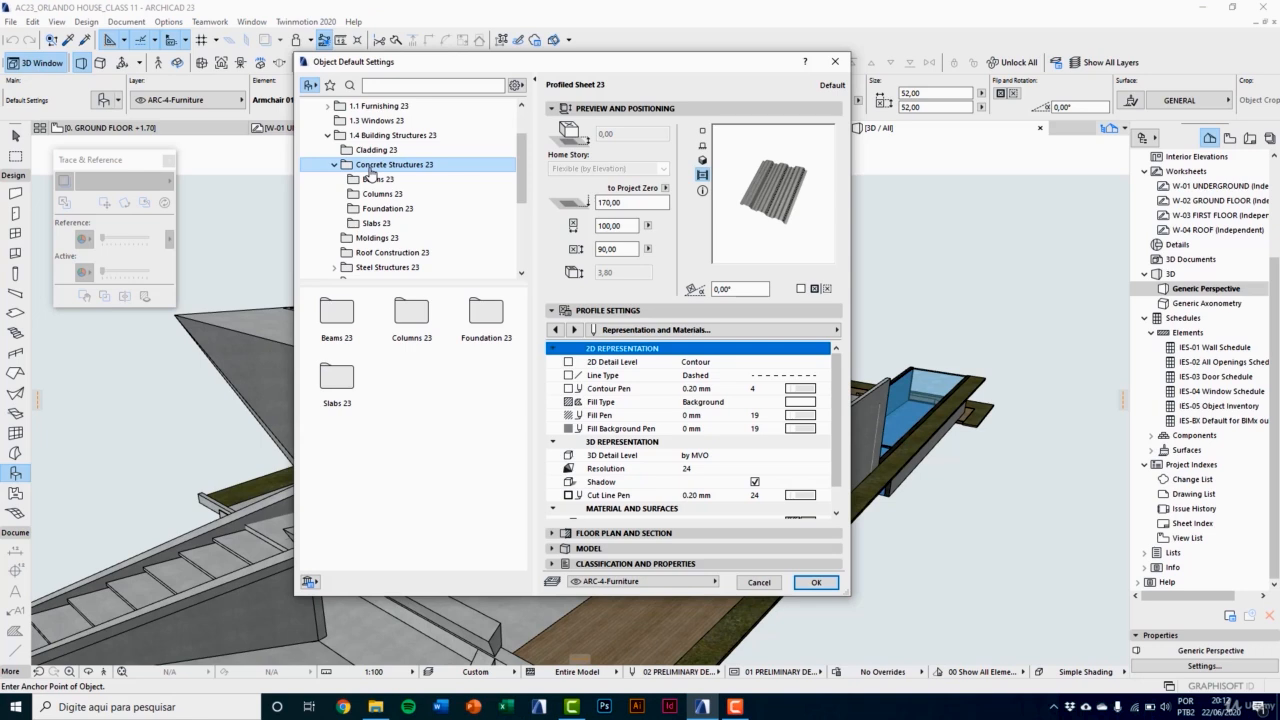
click(369, 179)
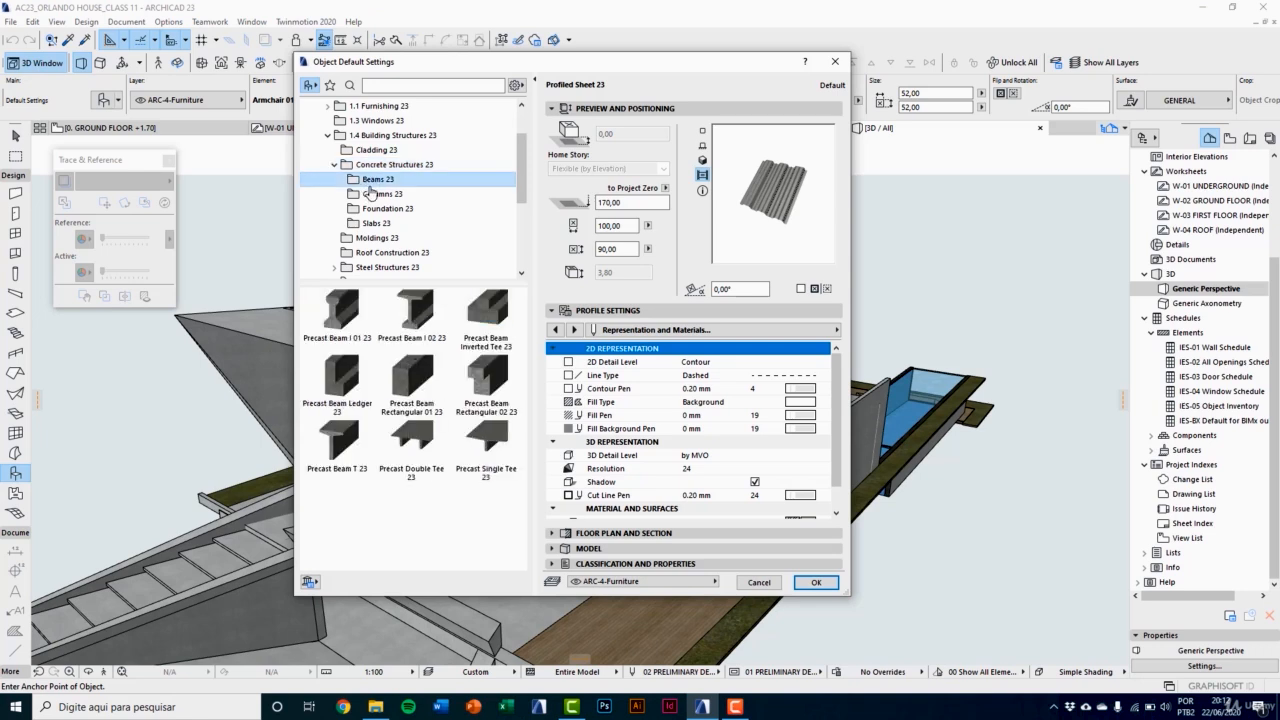
click(340, 312)
click(412, 312)
right_click(425, 384)
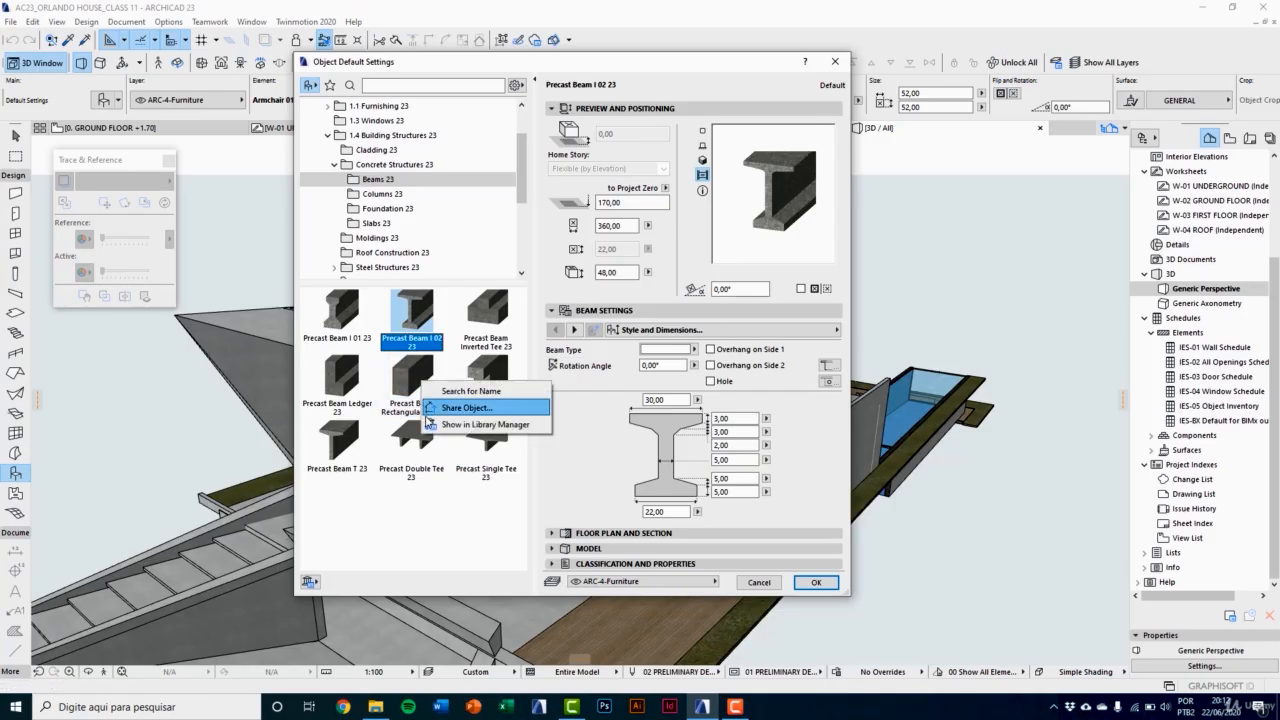
click(386, 205)
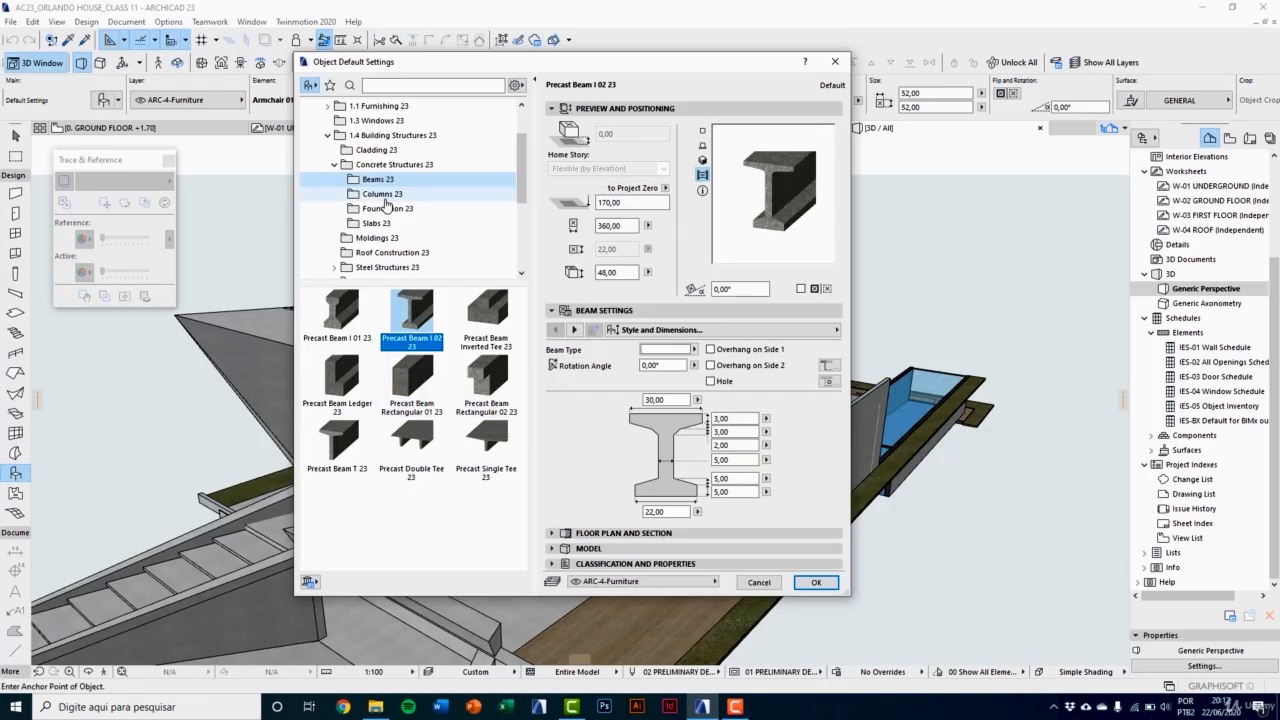
Step: Set Precast Haunched Column 23 from the Columns 23 folder as the default object
click(384, 193)
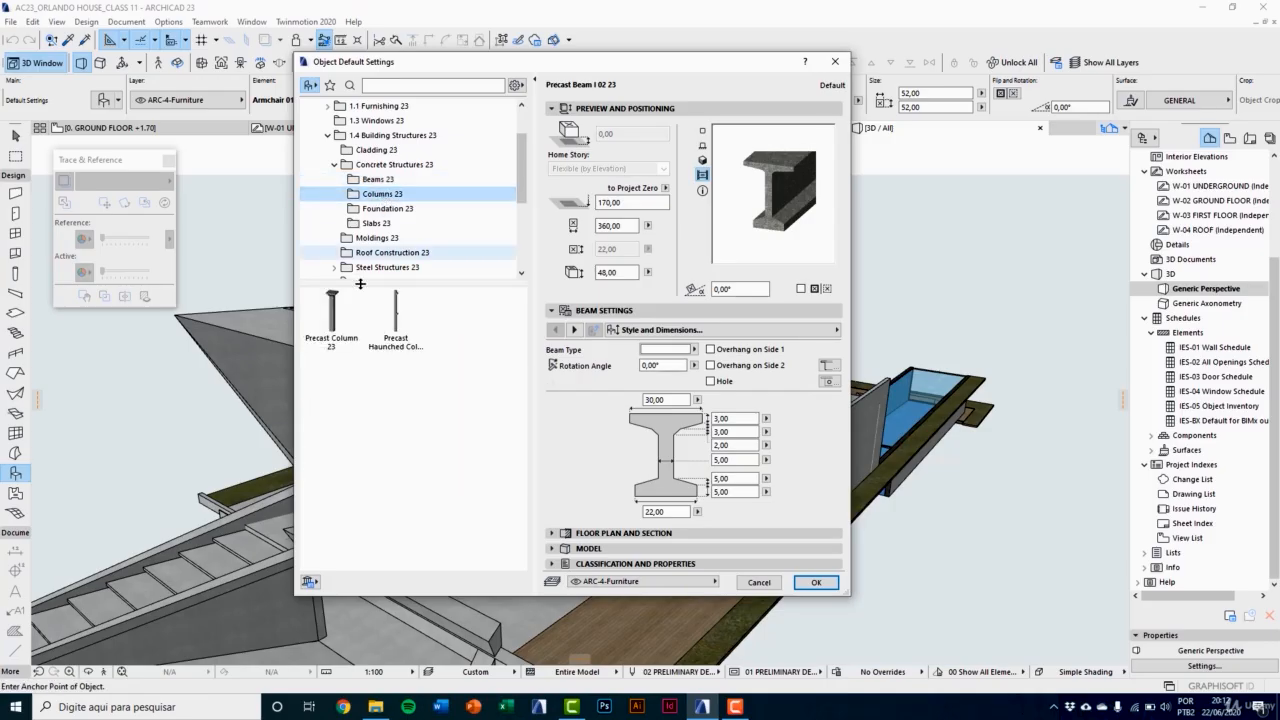
click(340, 325)
click(394, 335)
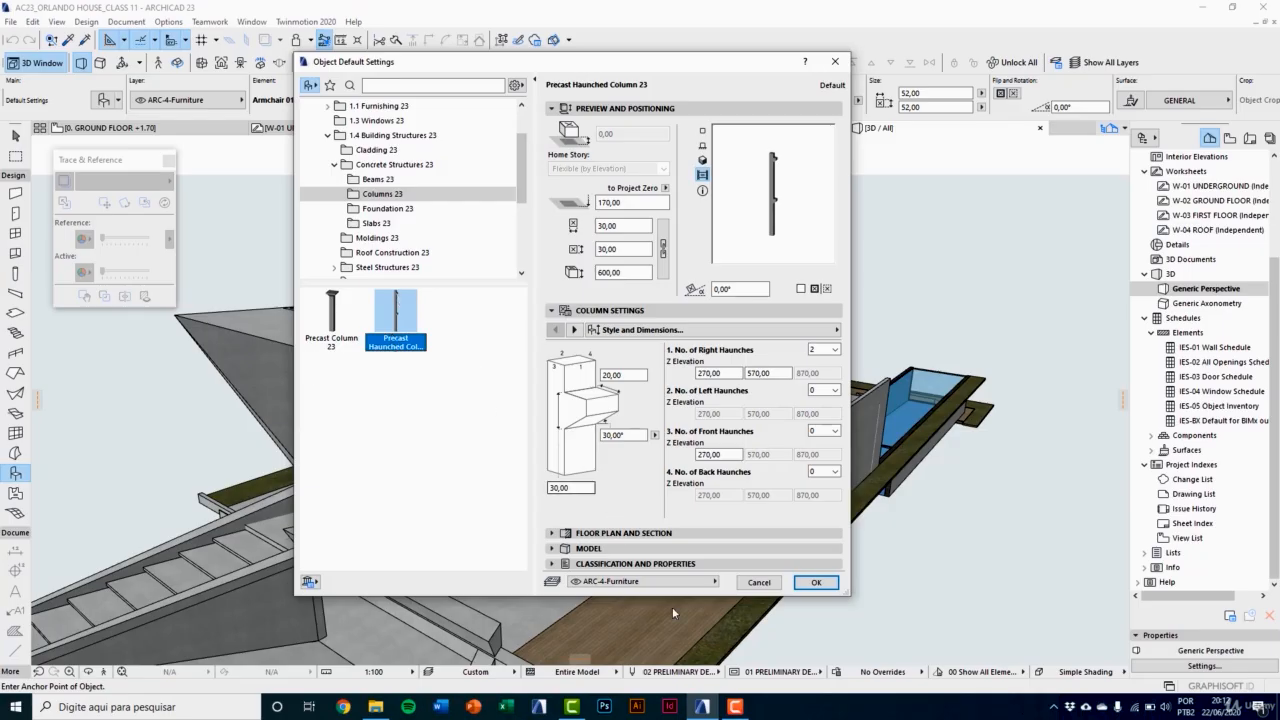
click(816, 582)
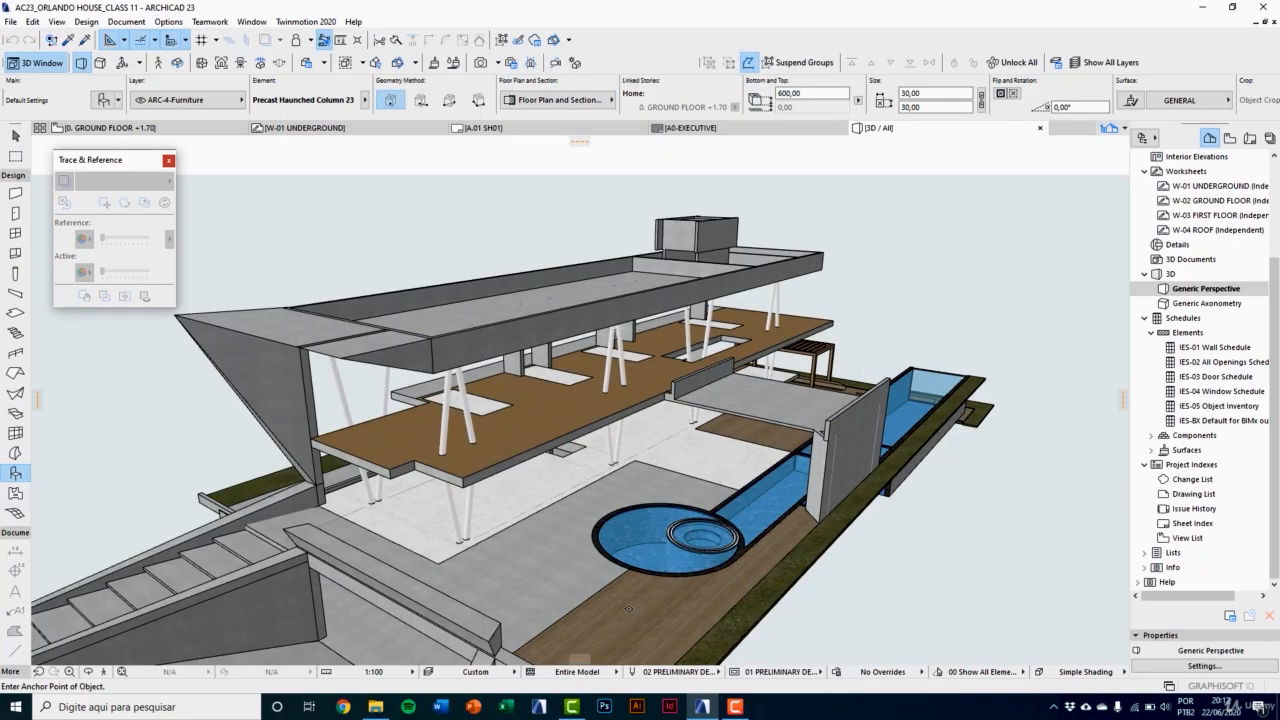
Step: Place one precast haunched column on the wooden deck next to the round pool
scroll(629, 608, up, 1)
click(636, 612)
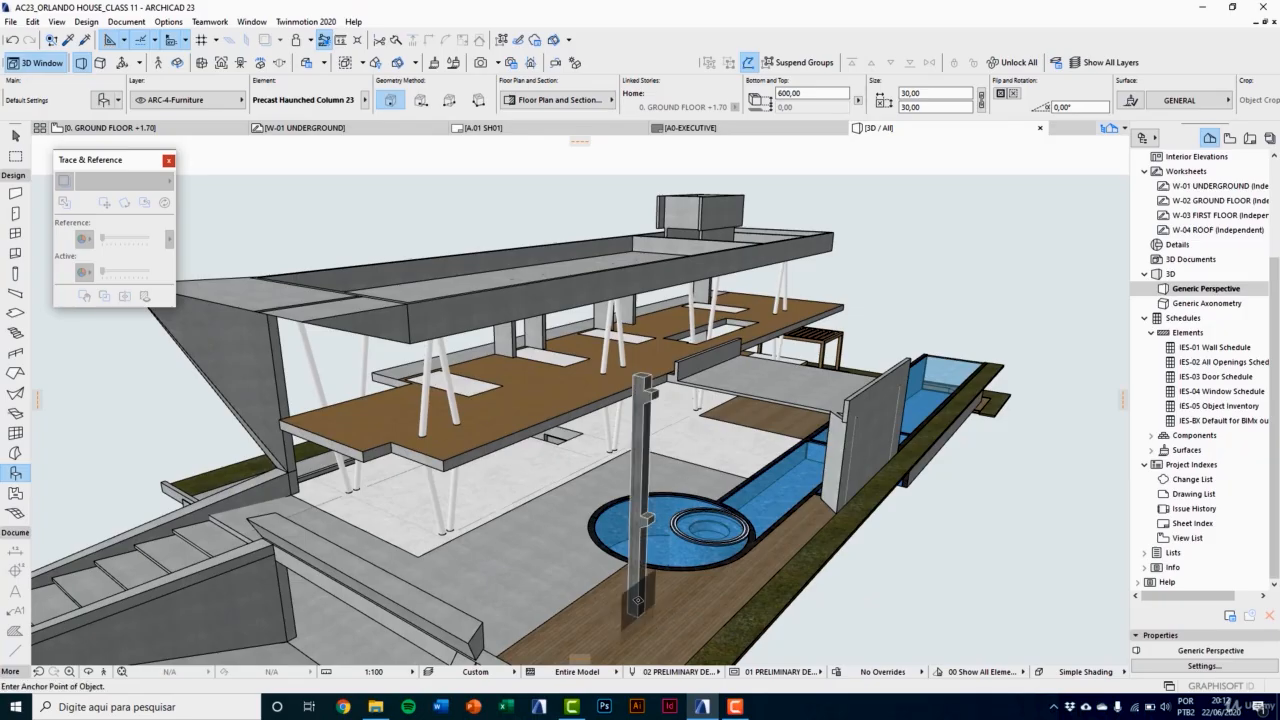
key(Escape)
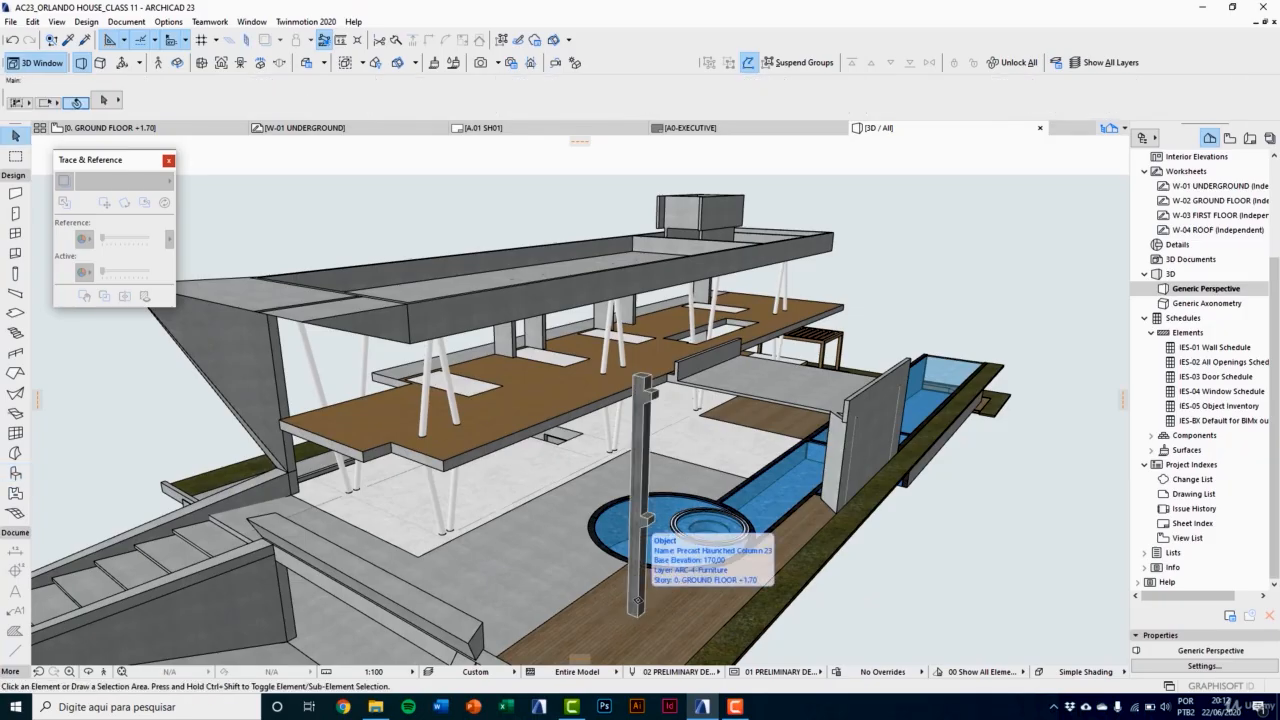
Step: Select the precast haunched column by the round pool and raise its lower haunch to a Z elevation of about 377
click(638, 600)
middle_drag(638, 600, 600, 575)
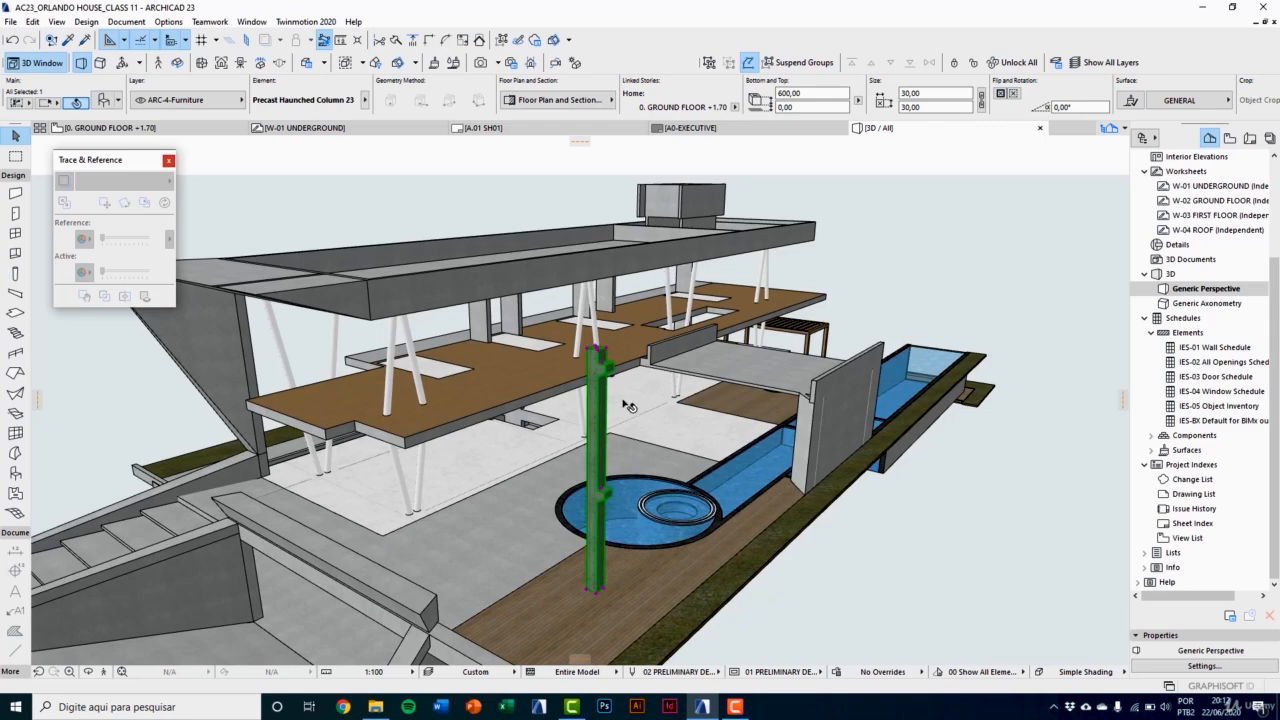
scroll(602, 566, up, 3)
scroll(604, 568, up, 2)
scroll(556, 542, up, 2)
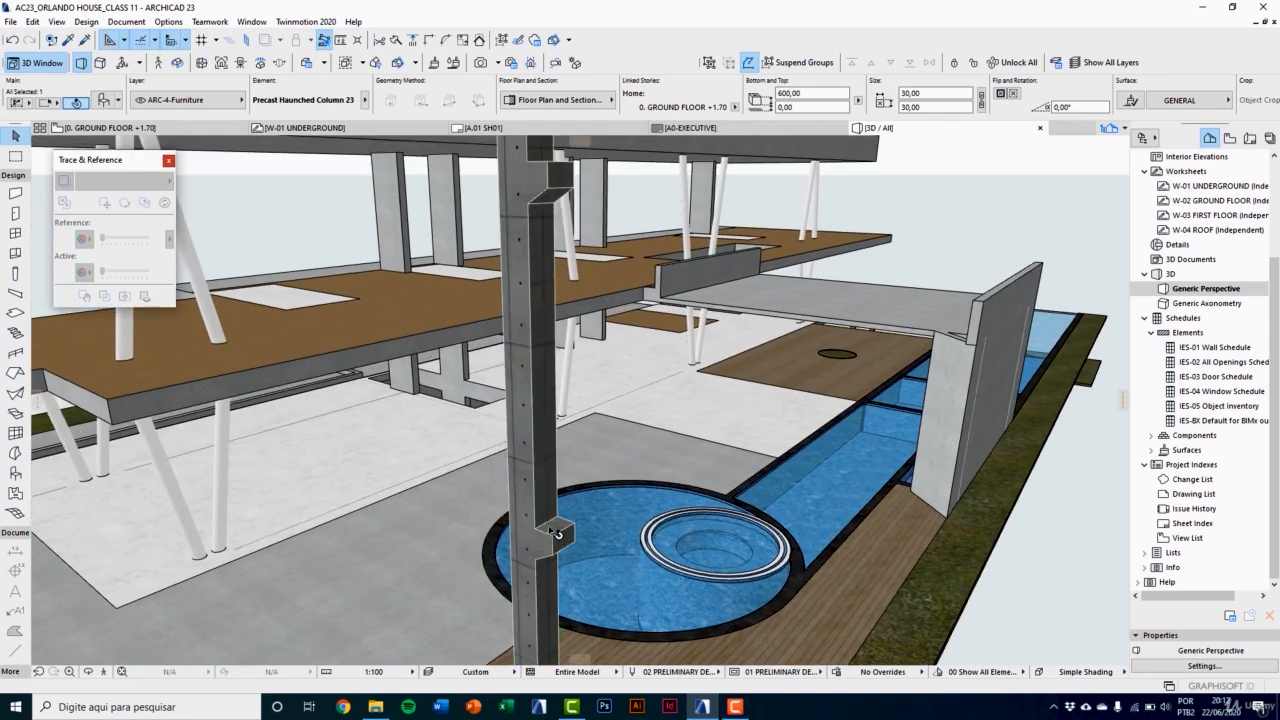
click(546, 525)
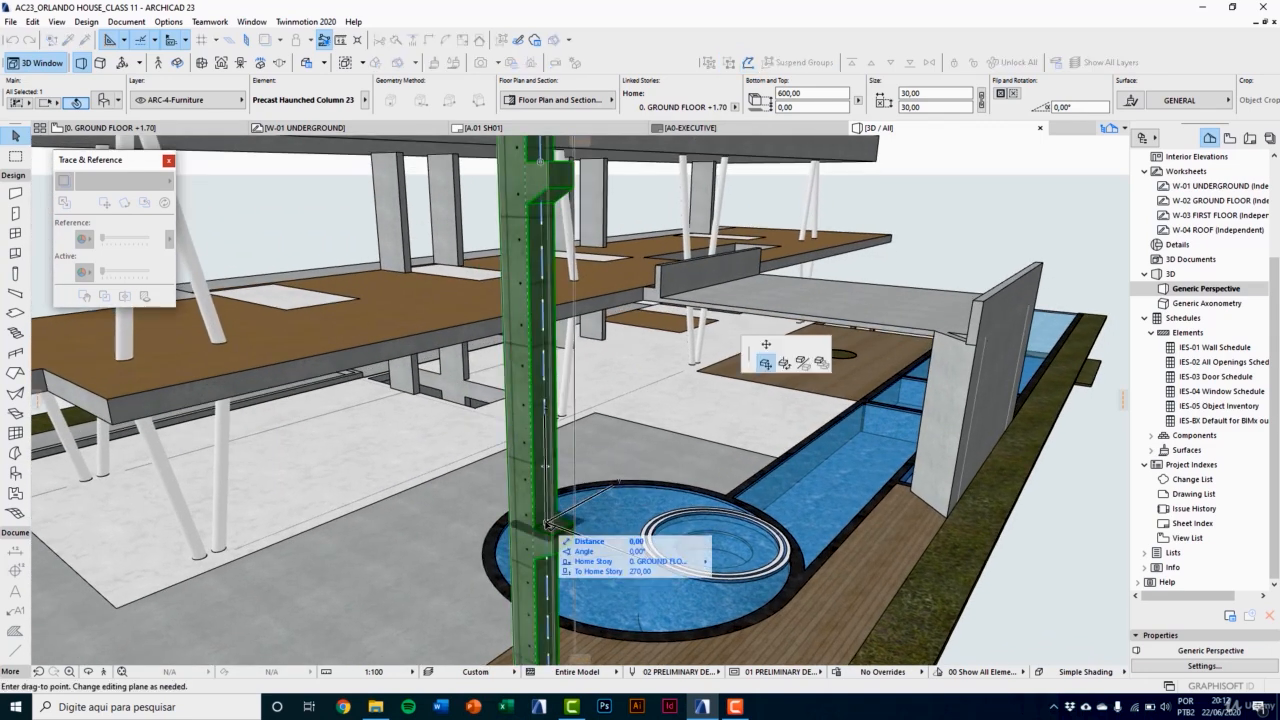
click(773, 347)
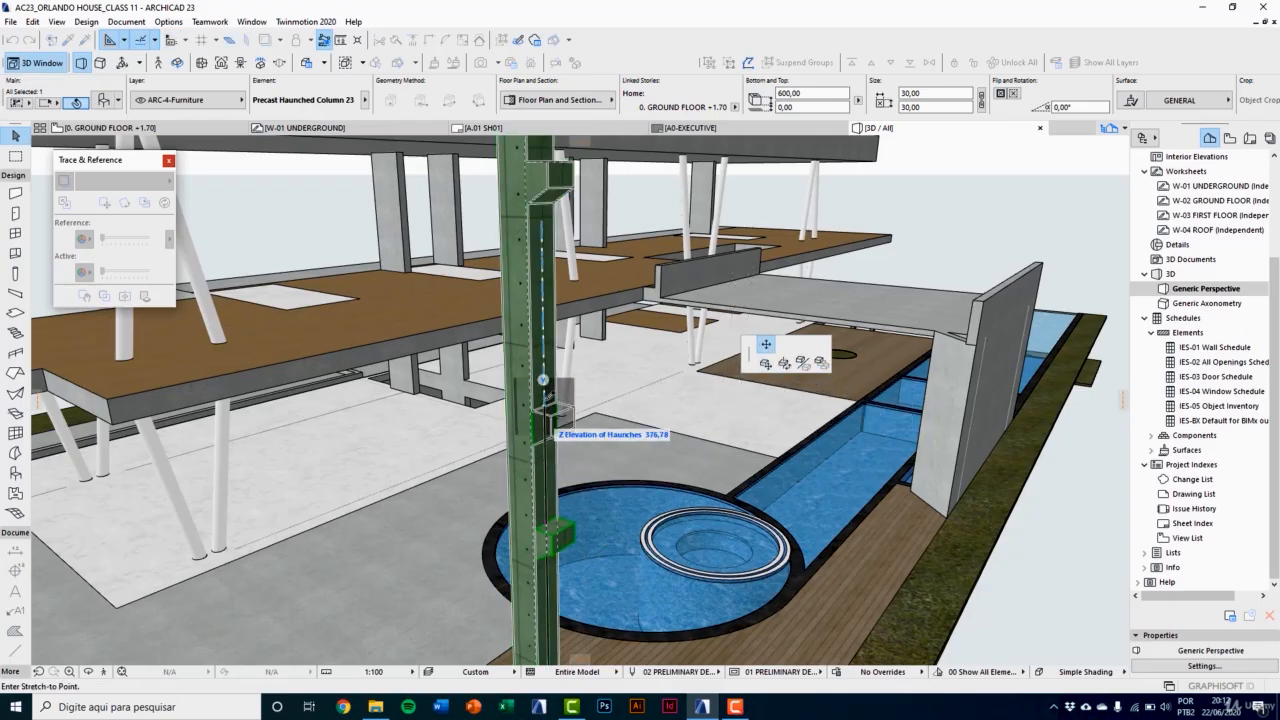
click(547, 408)
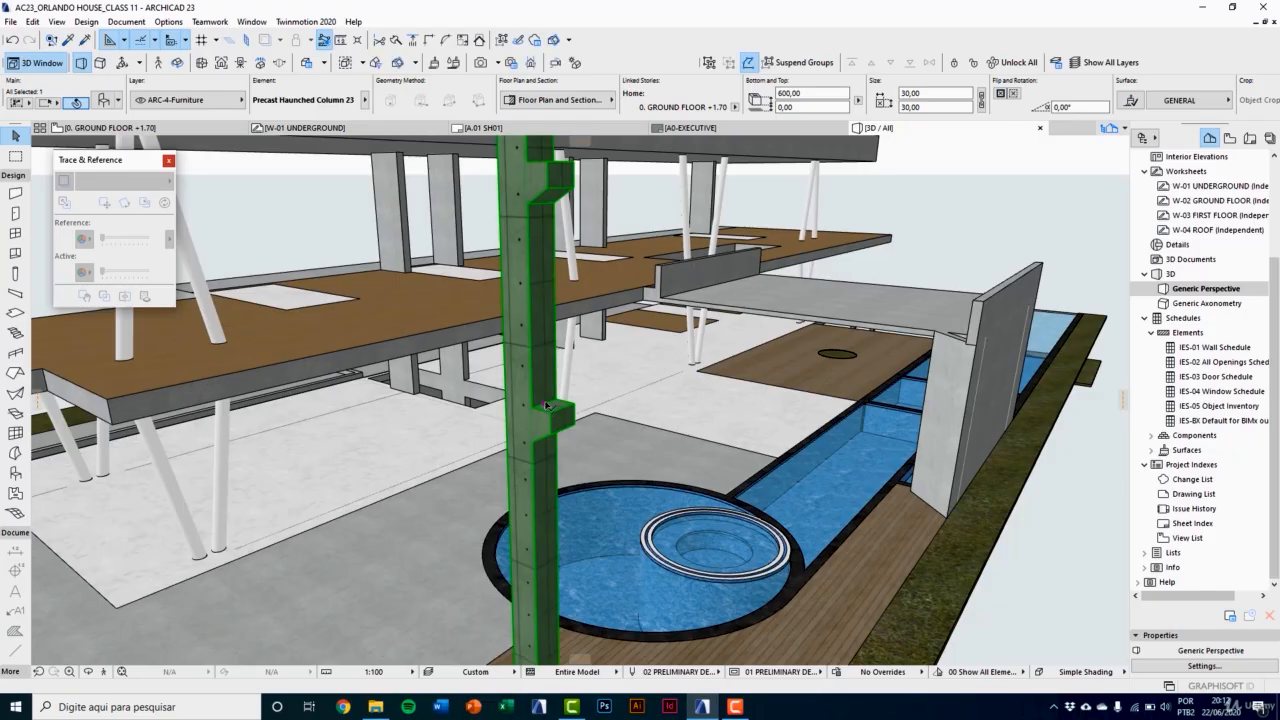
Step: Lower the column's lower haunch and set its Z elevation to 340
click(547, 408)
click(550, 495)
click(550, 495)
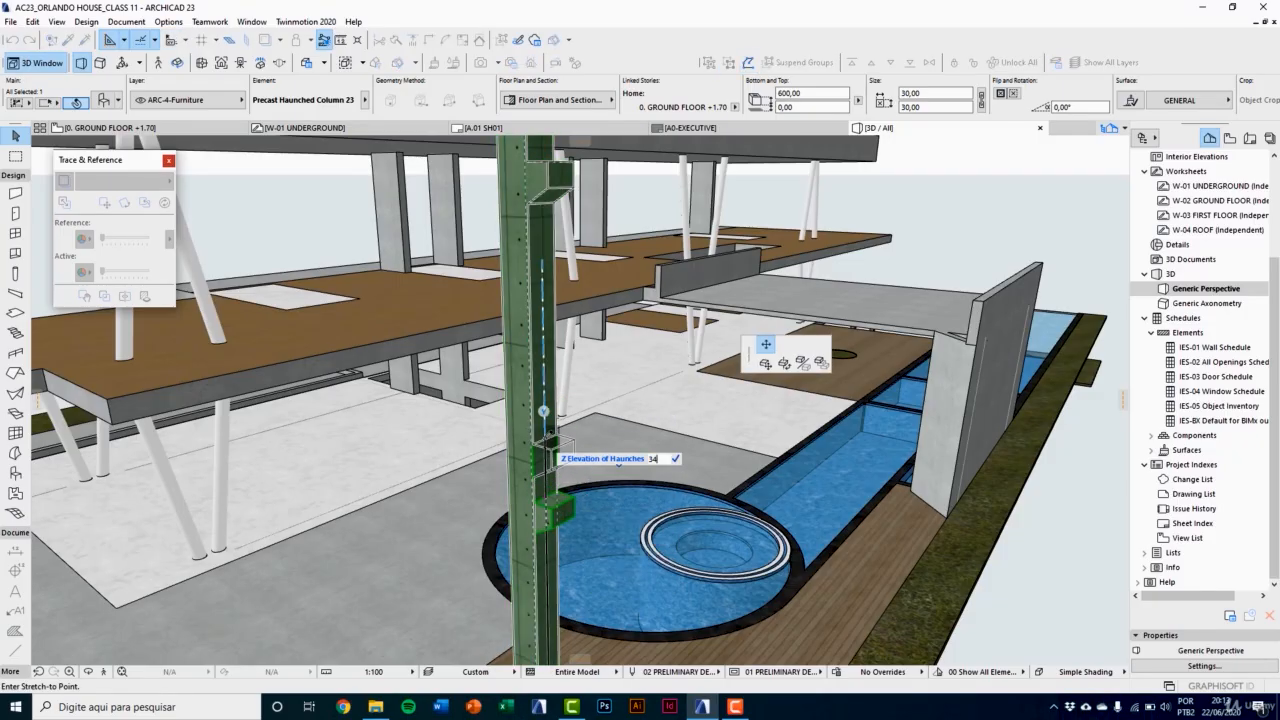
click(547, 437)
middle_drag(547, 436, 522, 489)
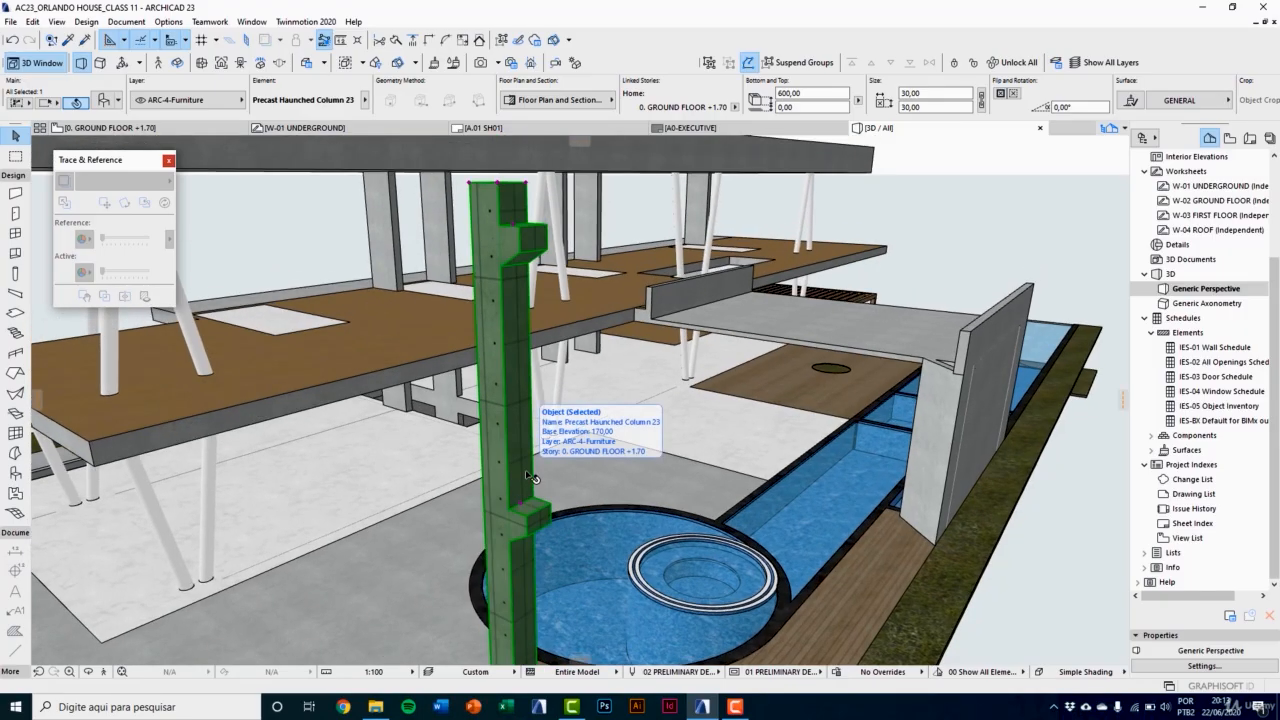
Step: Give the selected column 2 left haunches, 3 front haunches and 1 back haunch in its object settings
scroll(527, 476, down, 1)
click(109, 100)
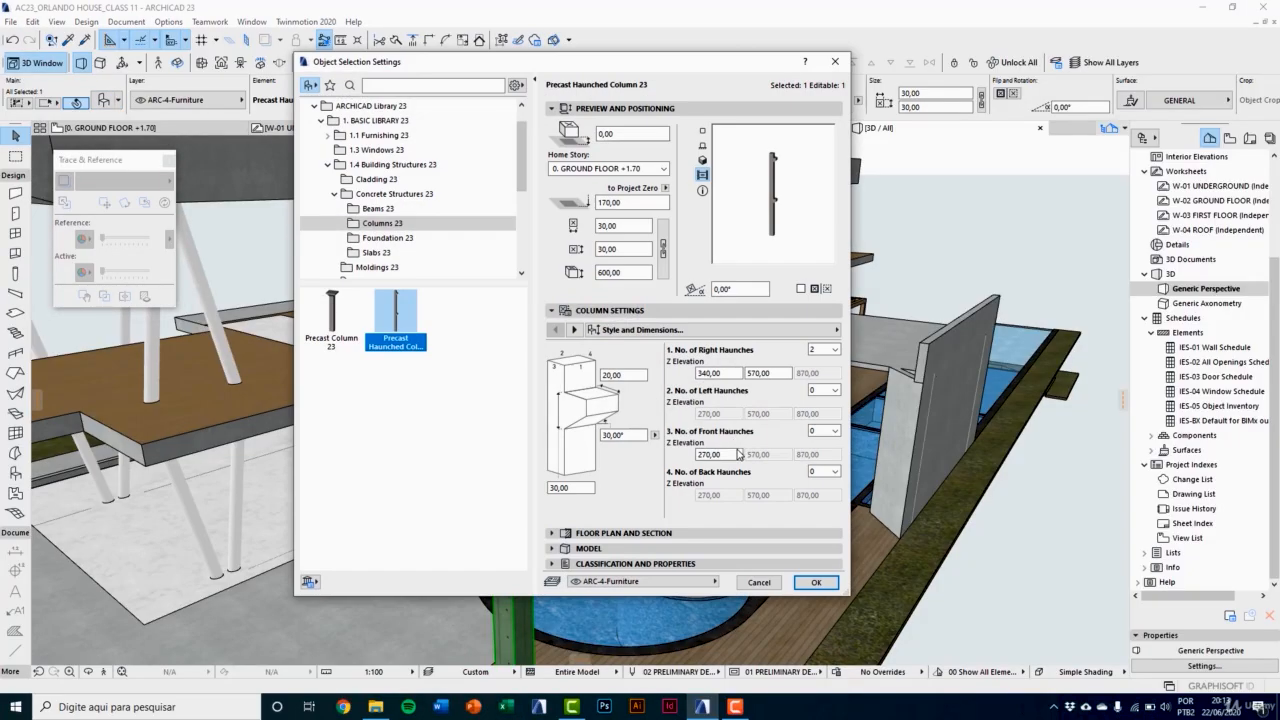
click(828, 391)
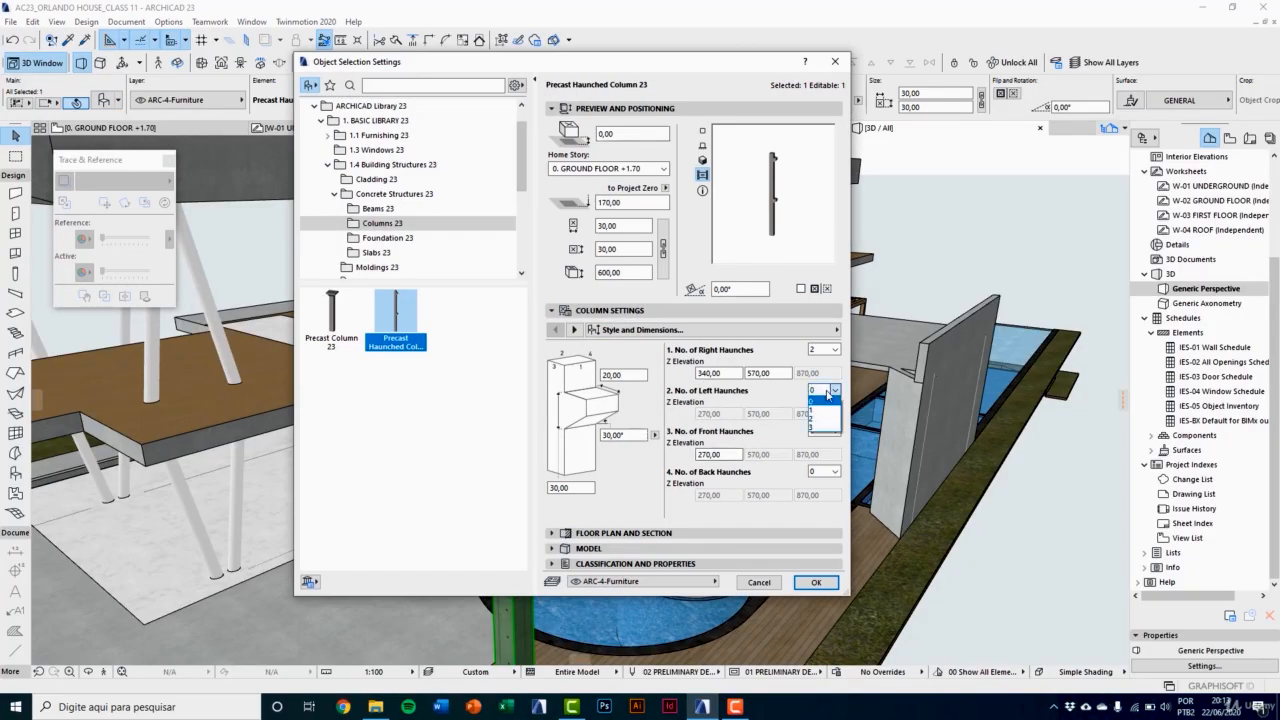
click(814, 417)
click(830, 431)
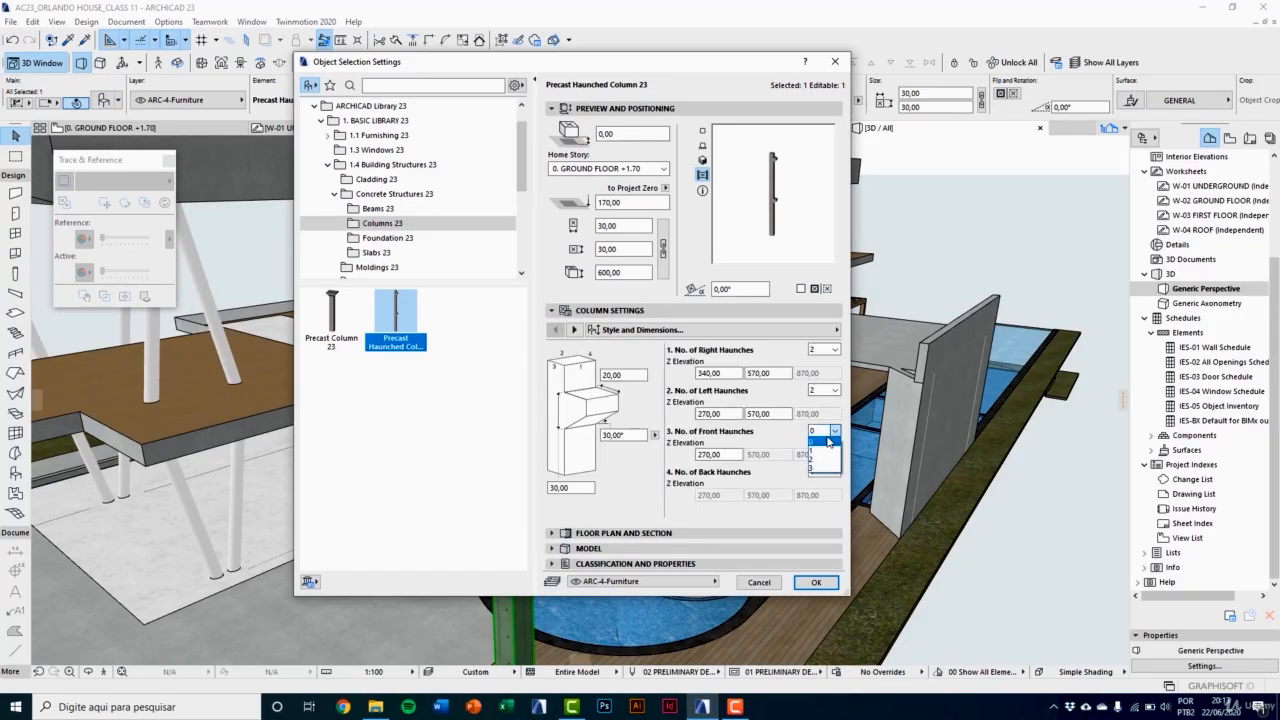
click(823, 466)
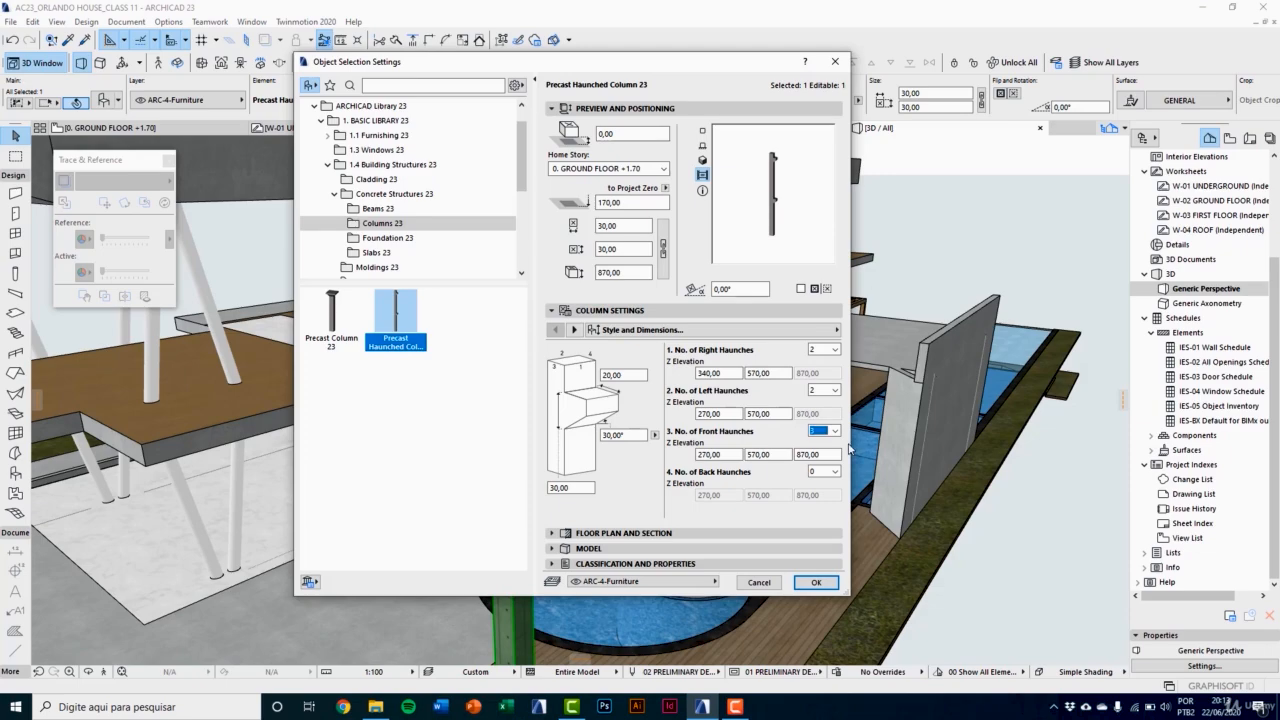
click(825, 470)
click(825, 494)
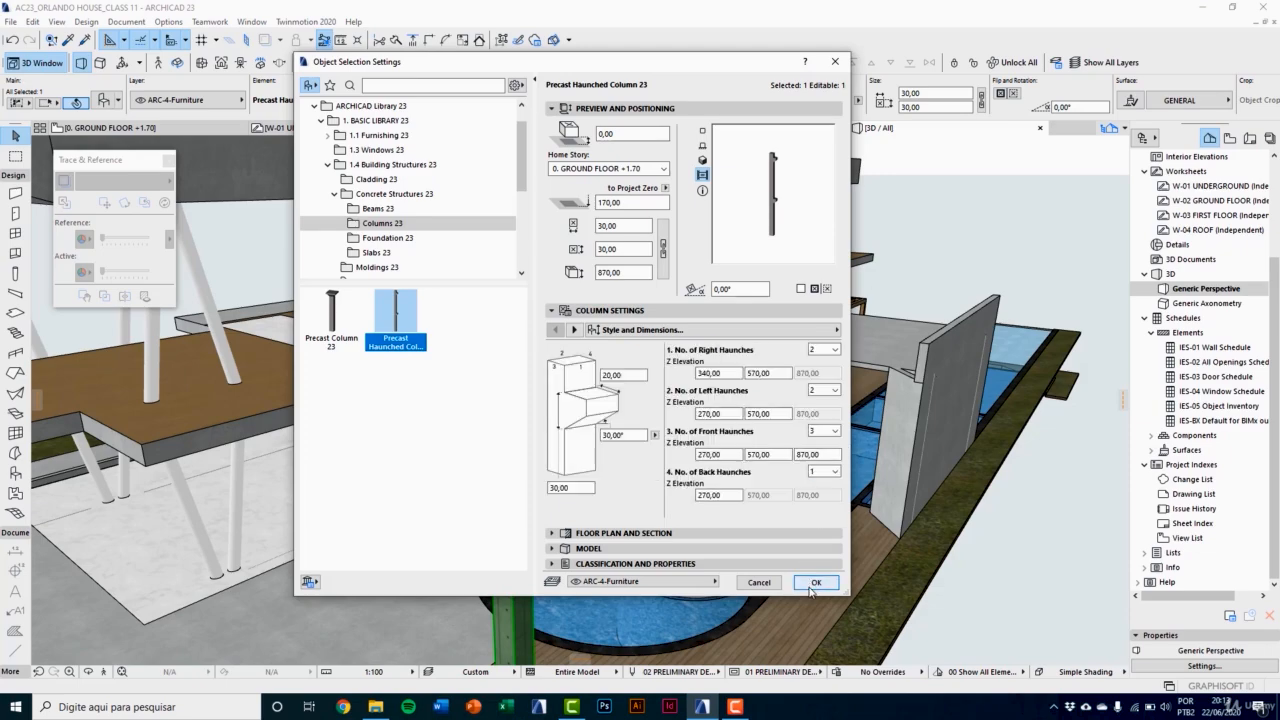
click(816, 582)
Step: Raise the column's upper right haunch to a Z elevation of about 633
scroll(586, 458, up, 5)
middle_drag(586, 458, 539, 449)
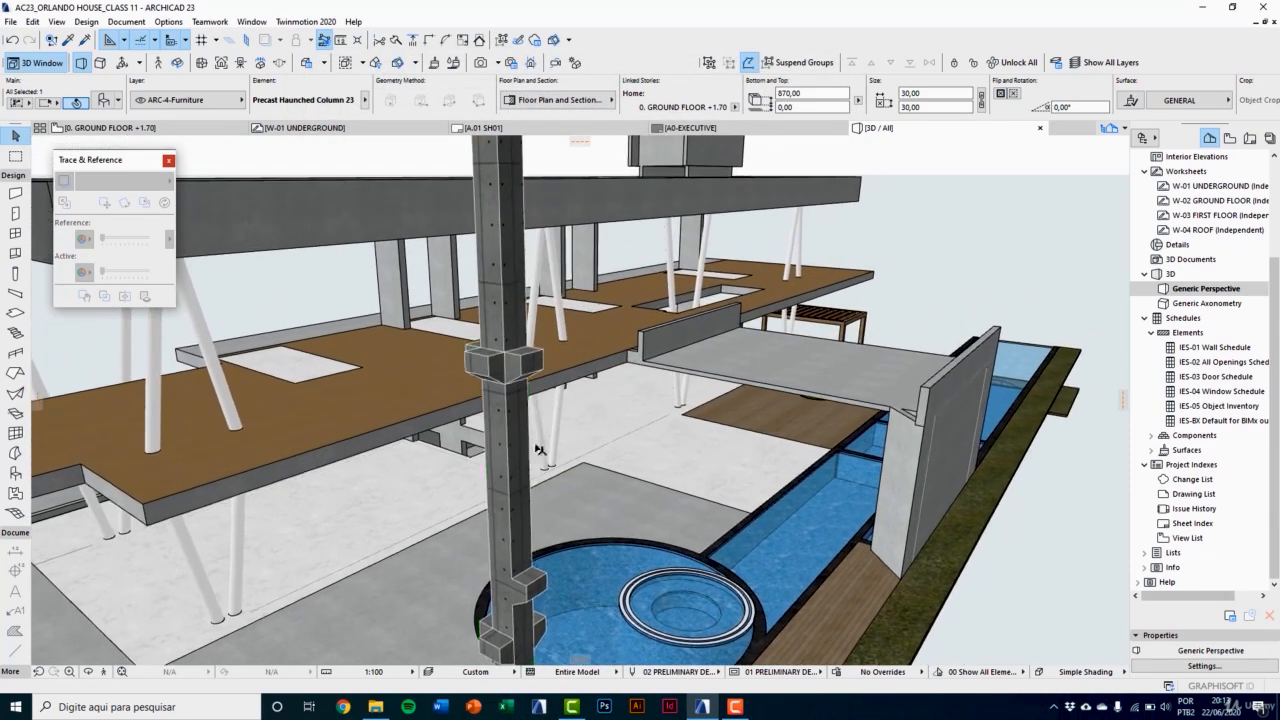
scroll(530, 455, down, 1)
scroll(525, 453, down, 1)
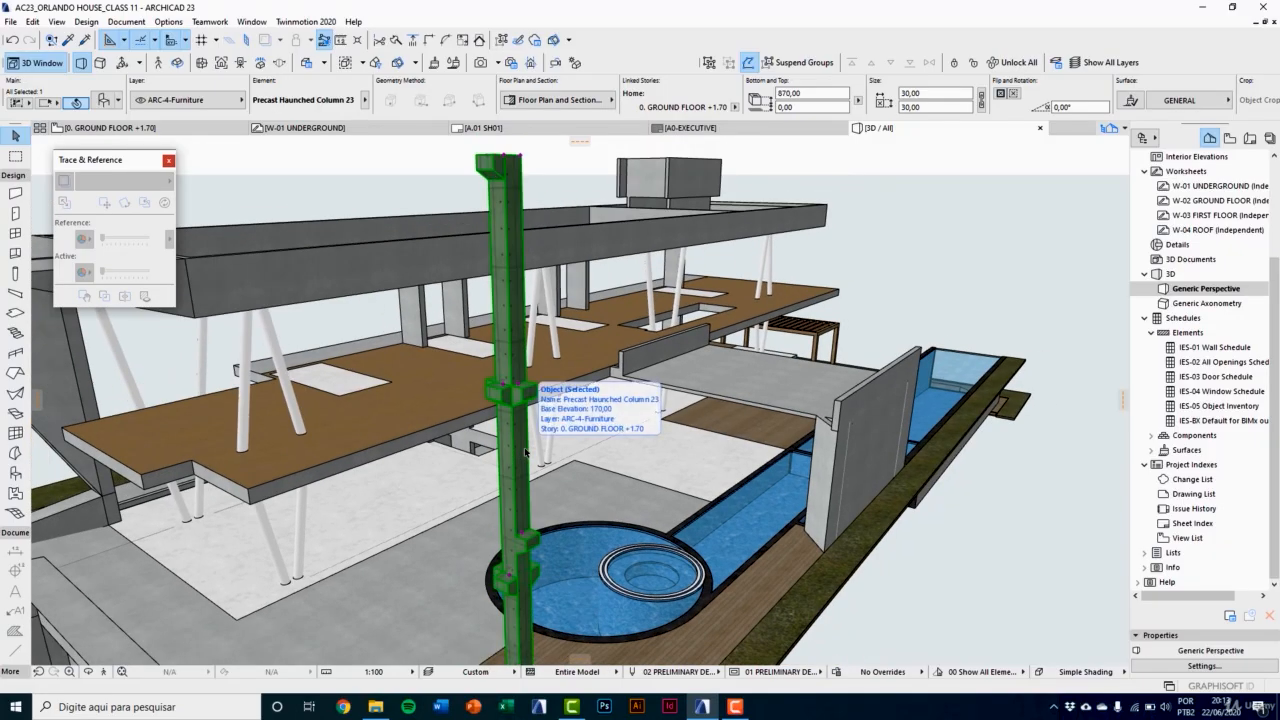
scroll(525, 453, up, 2)
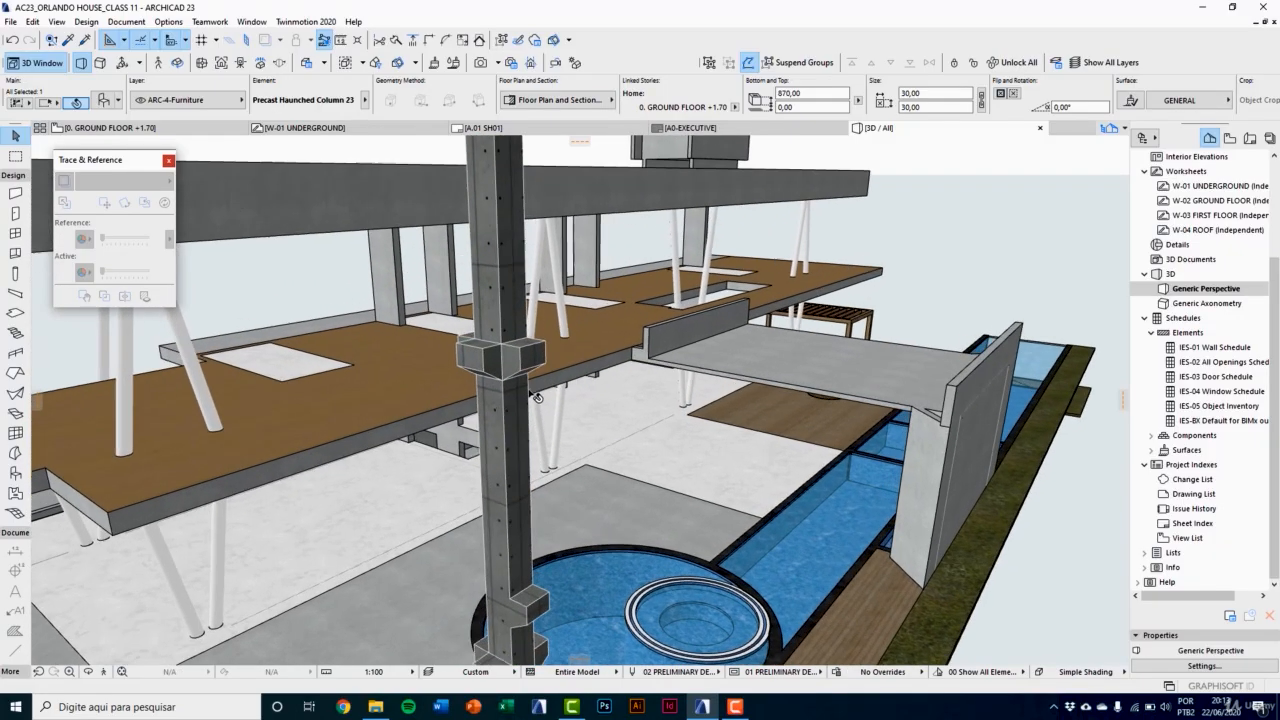
click(515, 341)
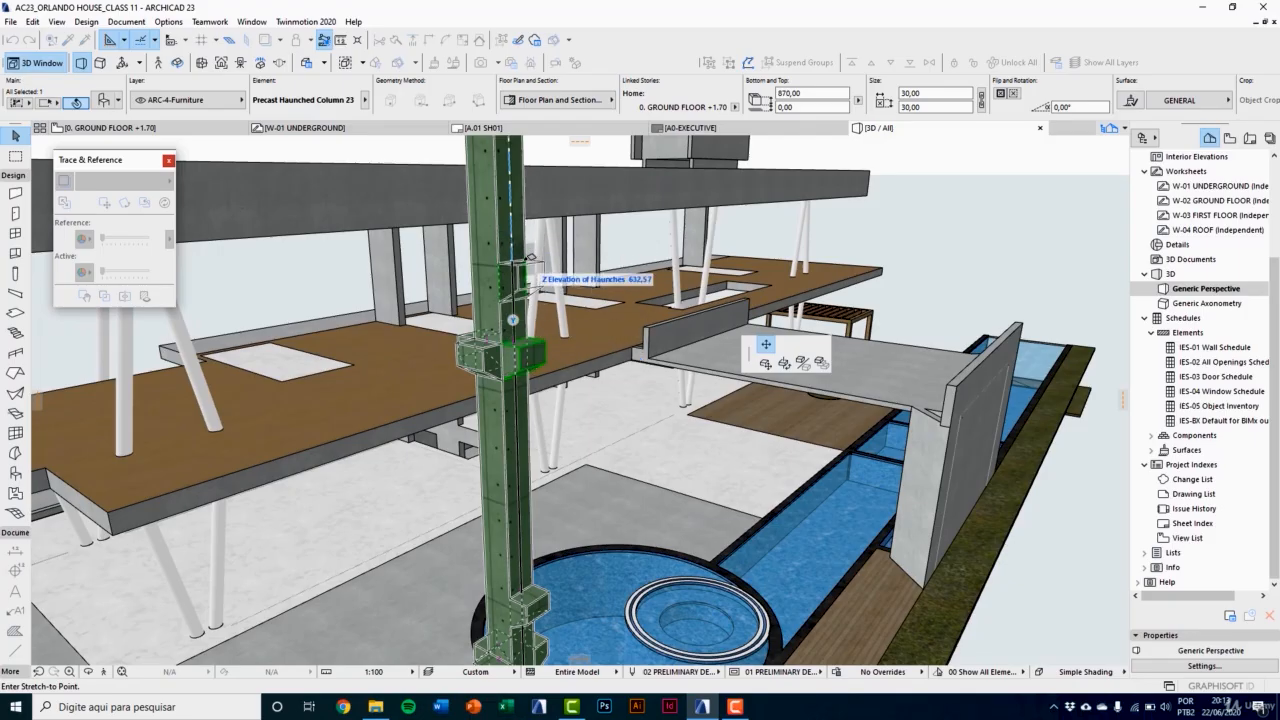
click(531, 258)
Step: Delete the precast haunched column from the 3D model
scroll(545, 375, down, 3)
scroll(721, 497, down, 1)
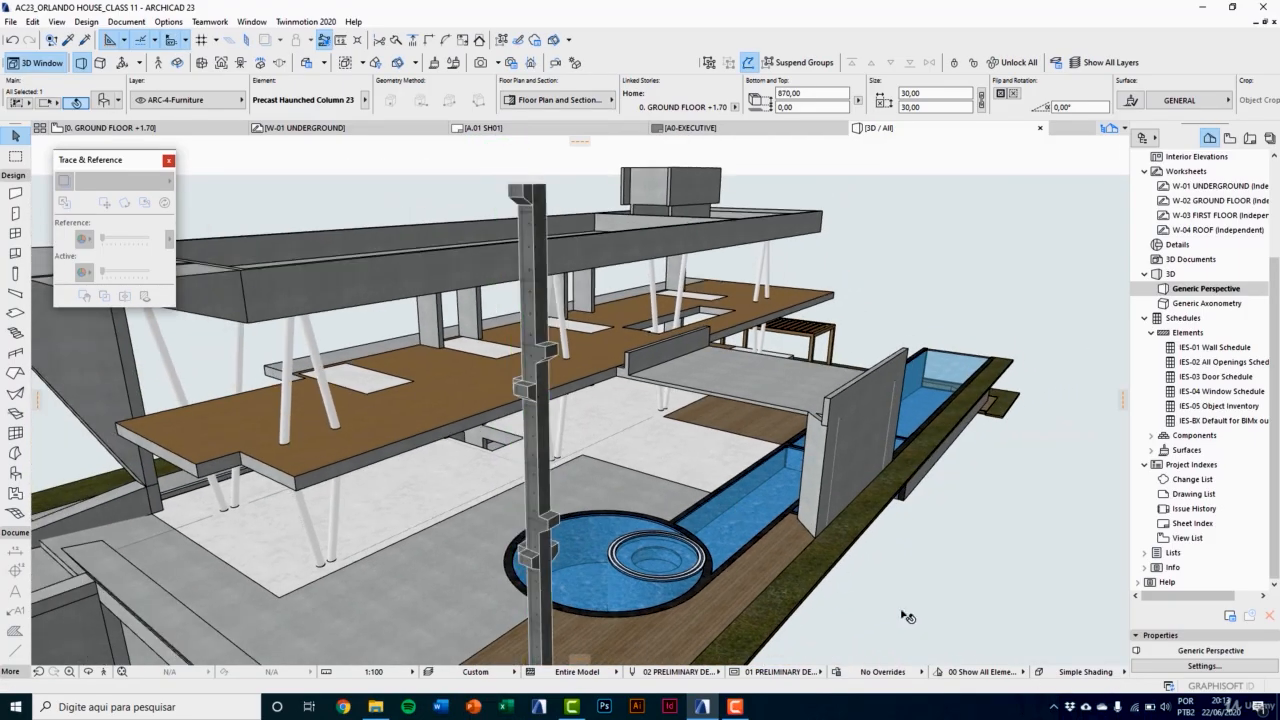
key(Delete)
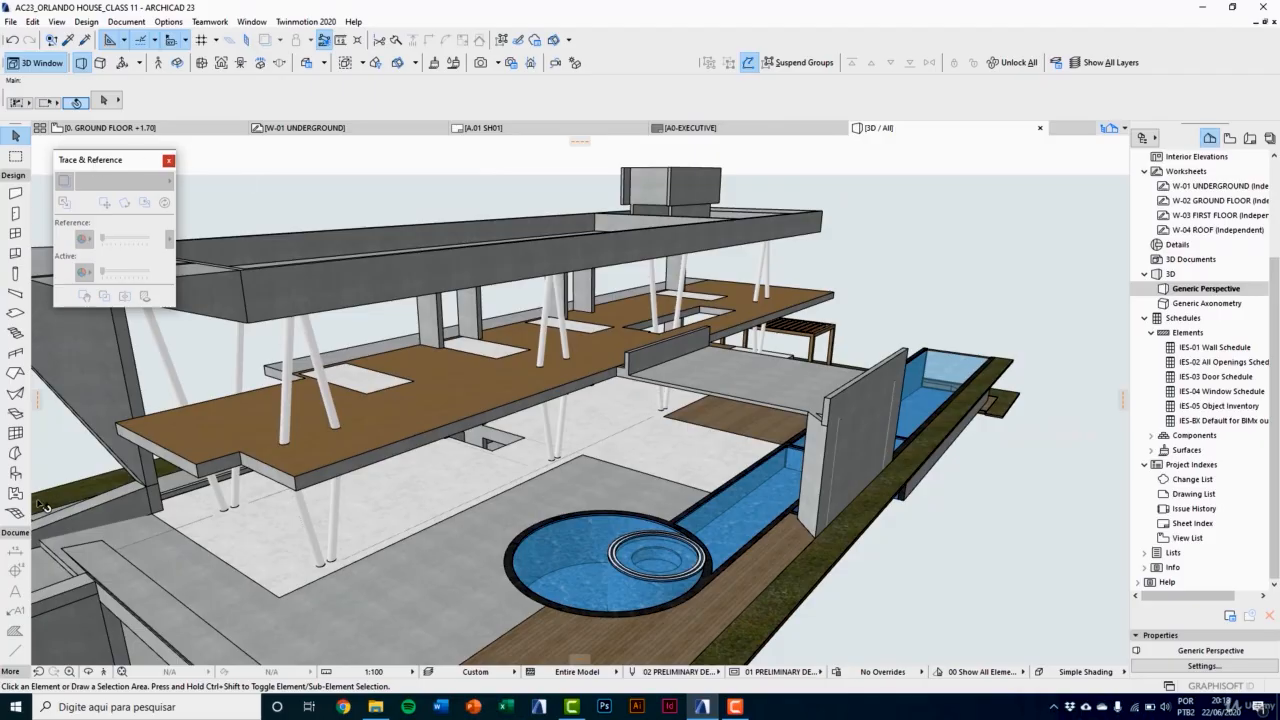
Step: Open the object default settings, browse the Foundation 23 and Slabs 23 folders, and select Precast Slab 23
double_click(15, 473)
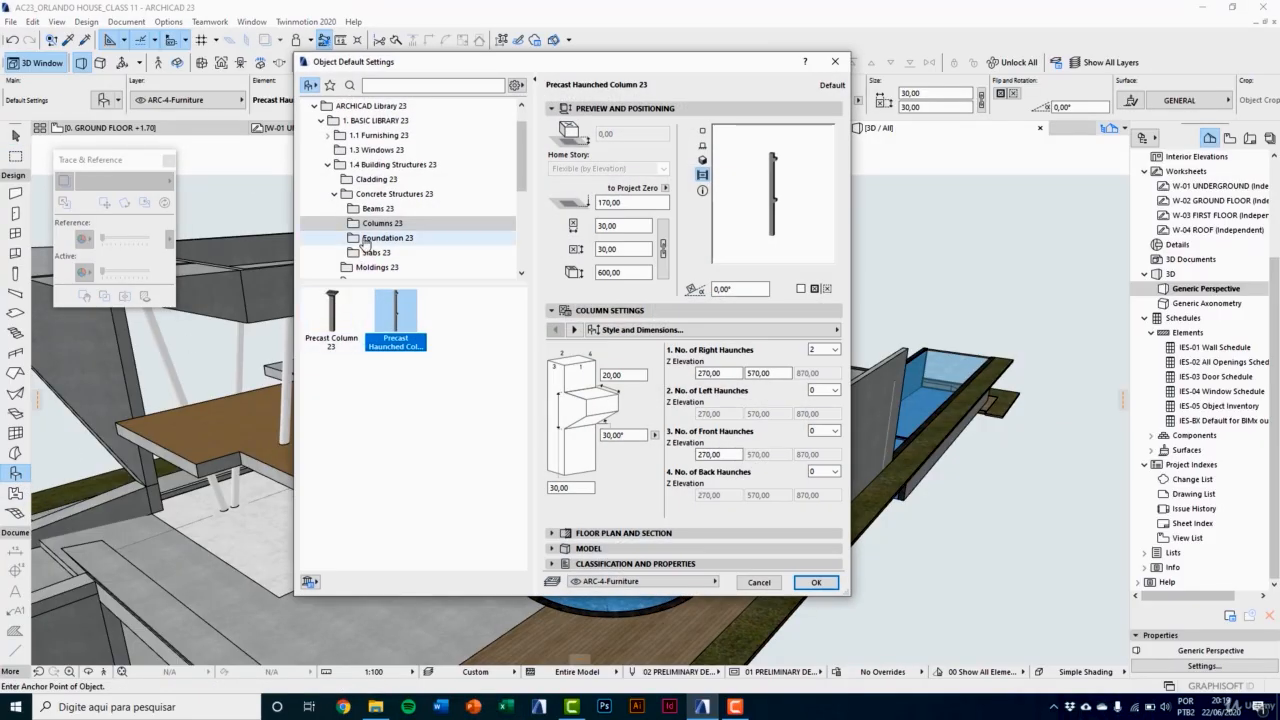
click(385, 239)
scroll(385, 240, down, 1)
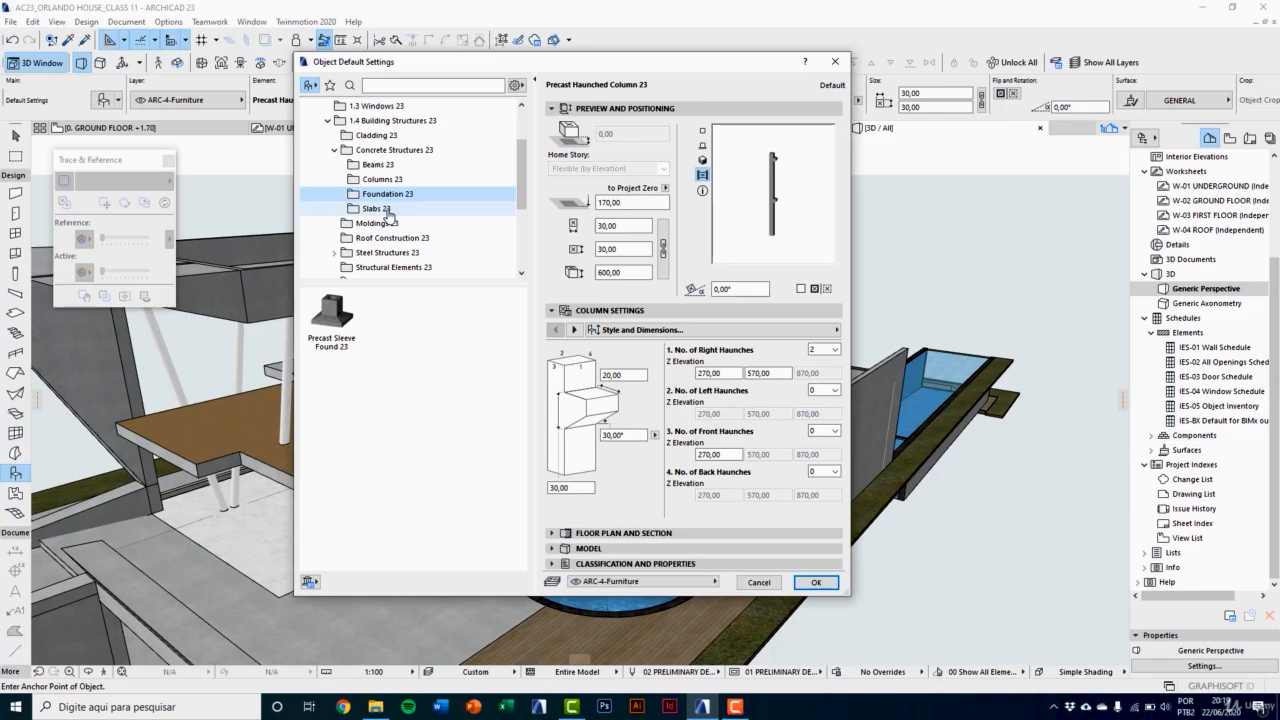
click(385, 210)
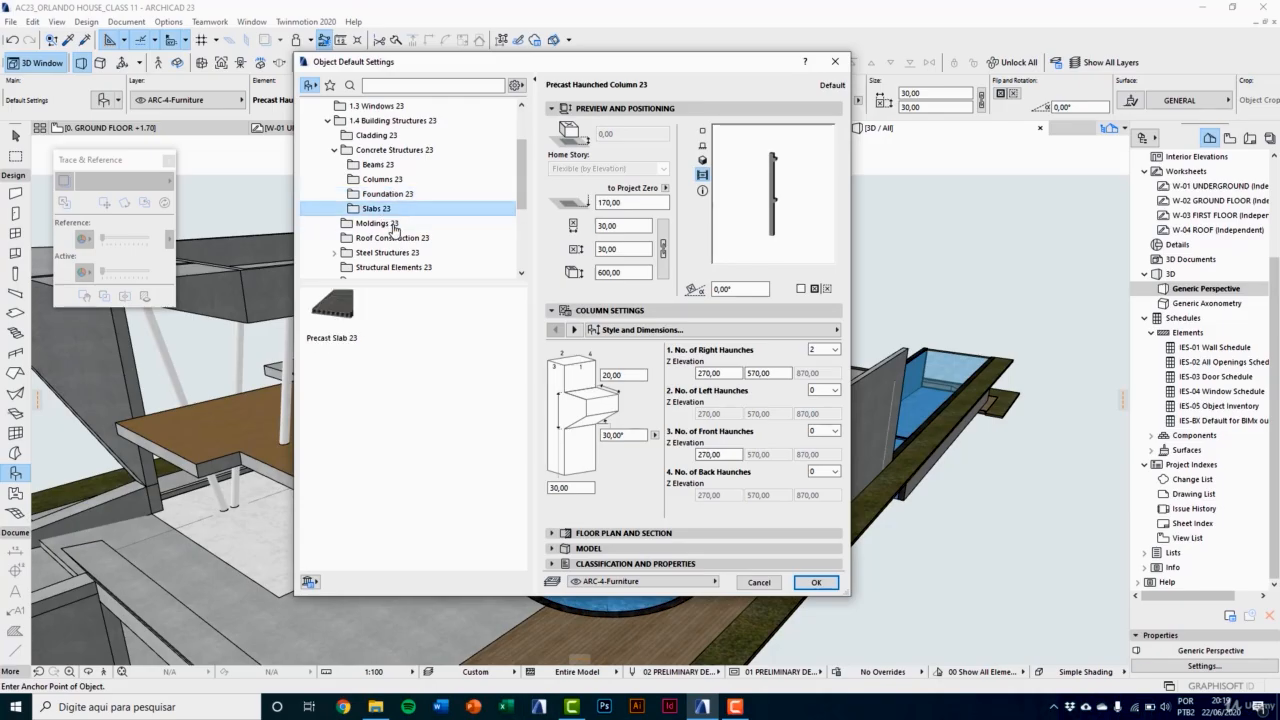
click(345, 322)
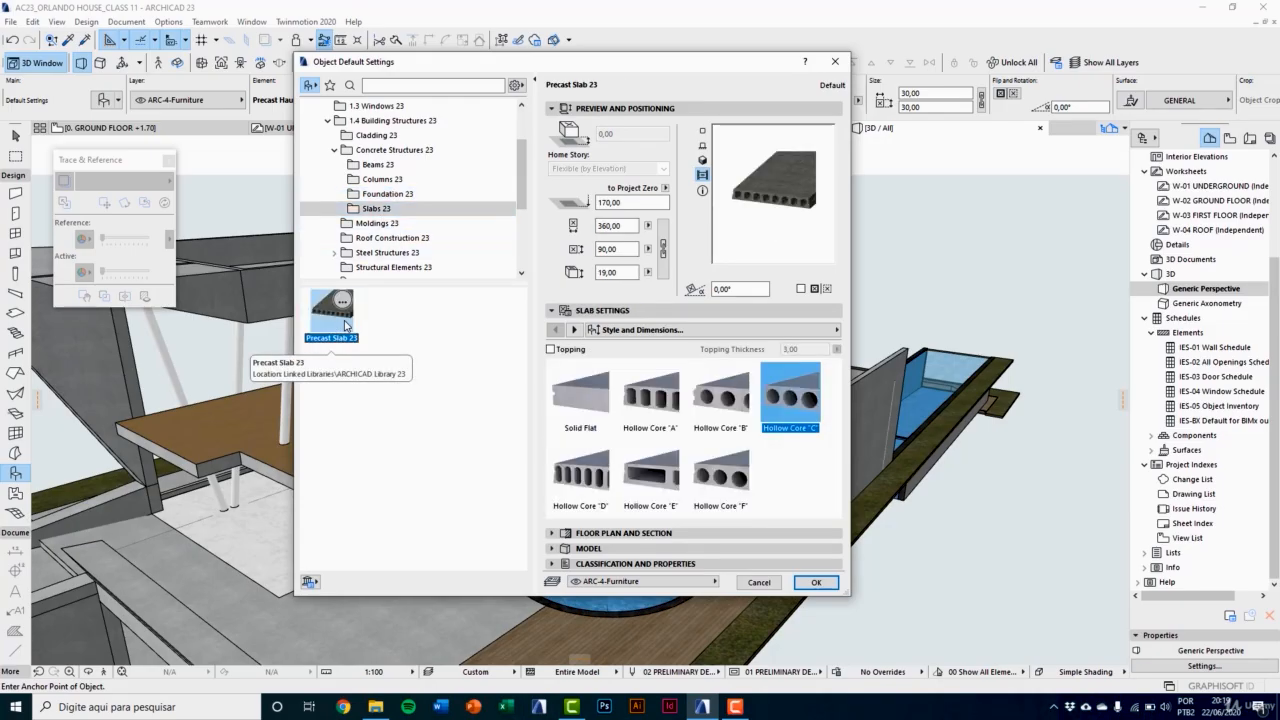
Step: Try the Solid Flat, Hollow Core "A" and Hollow Core "B" slab profiles, then return to Hollow Core "C"
click(600, 392)
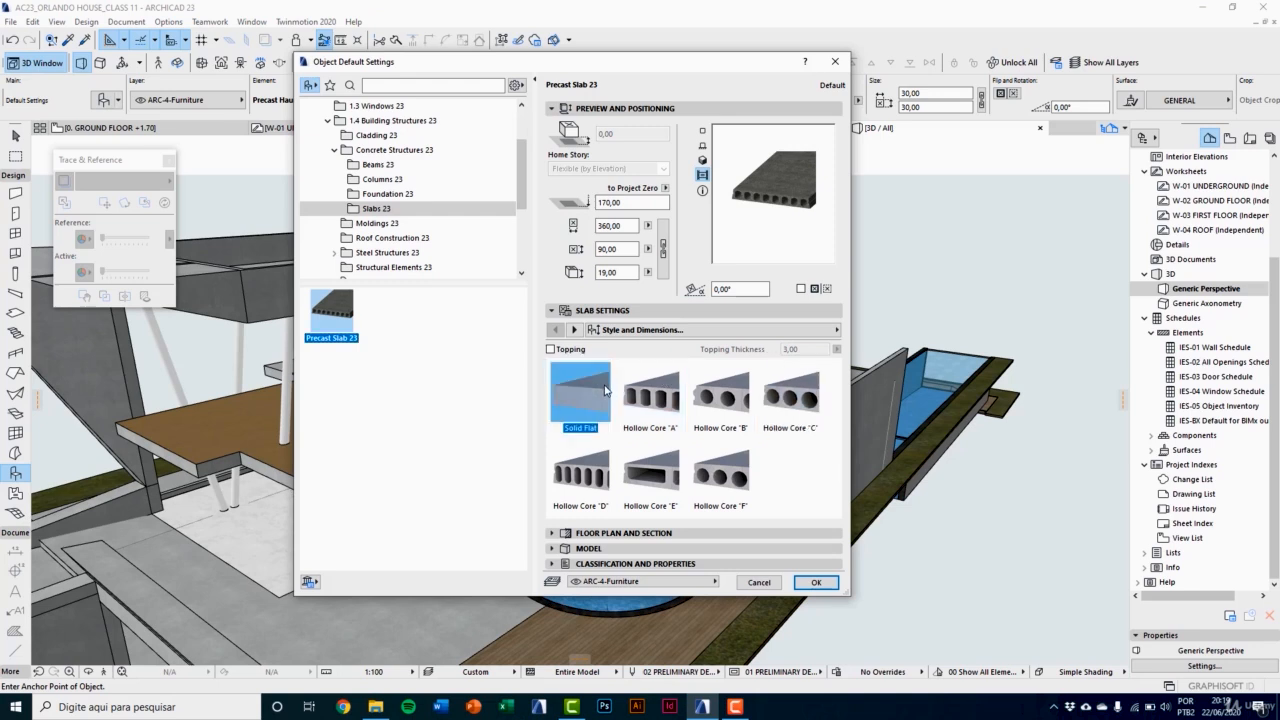
click(676, 405)
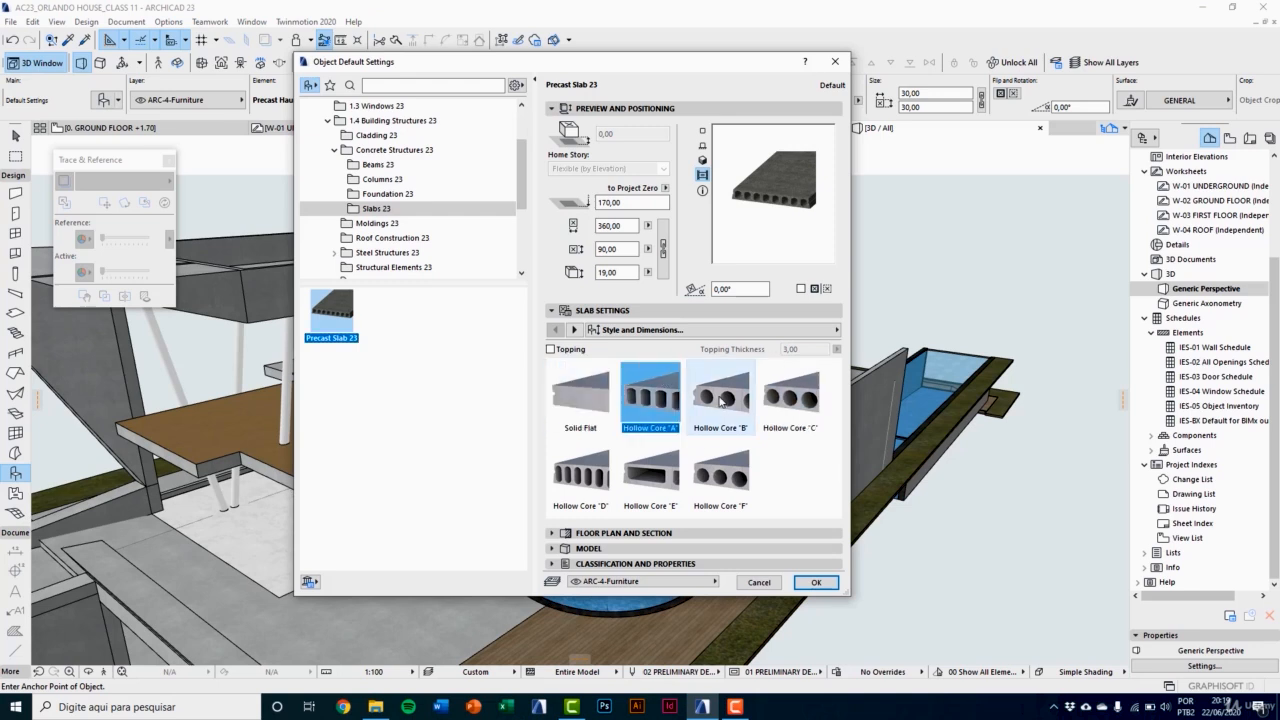
click(720, 400)
click(797, 409)
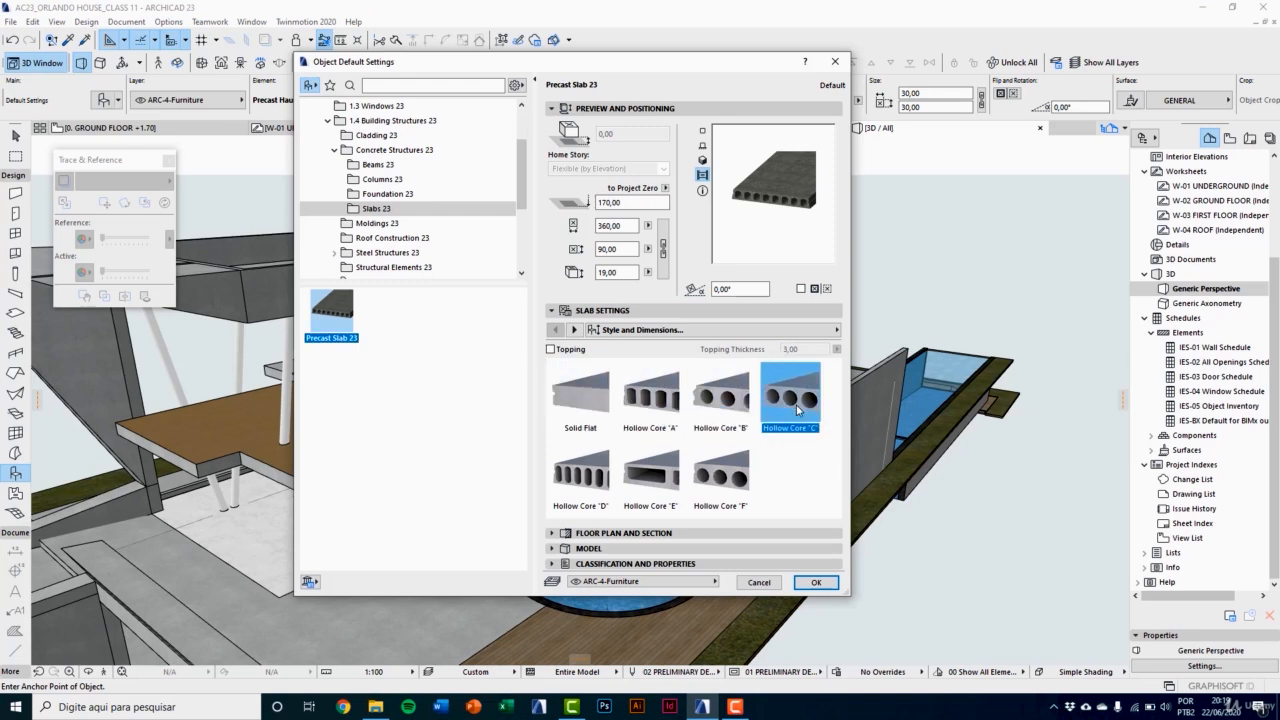
Step: Browse the objects in the Moldings 23 and Roof Construction 23 library folders
click(385, 223)
scroll(400, 210, down, 1)
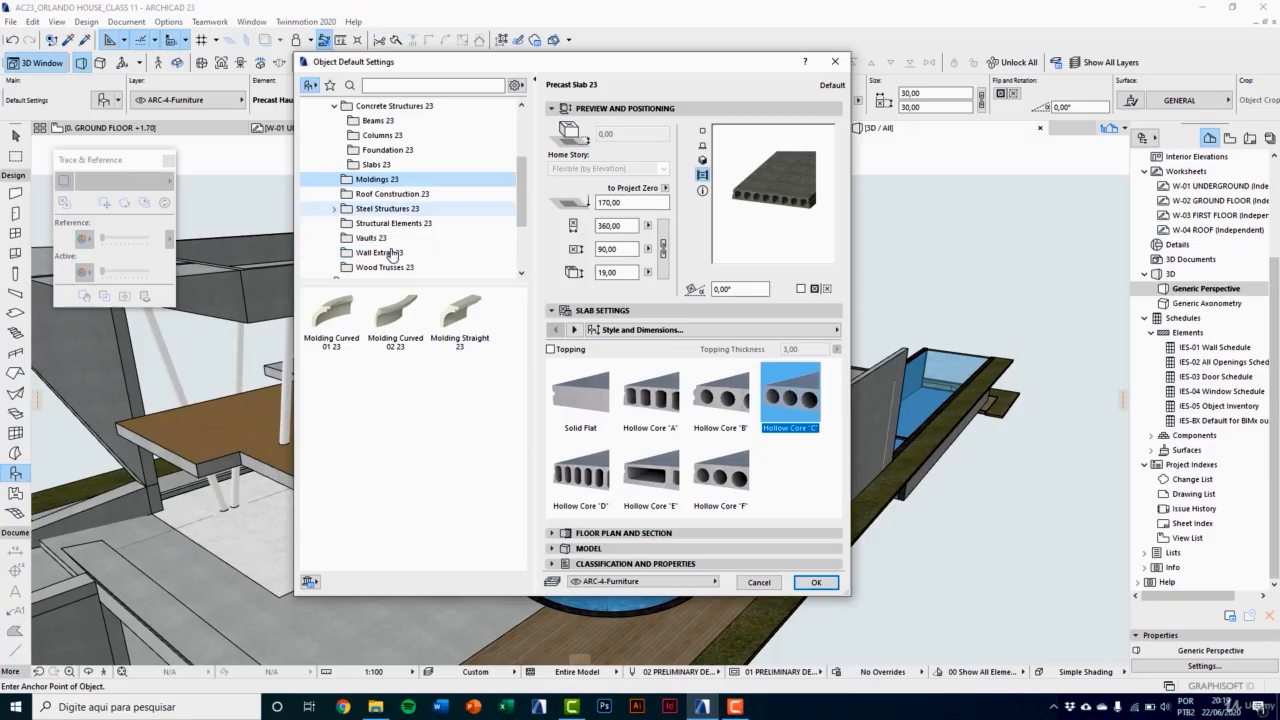
click(406, 197)
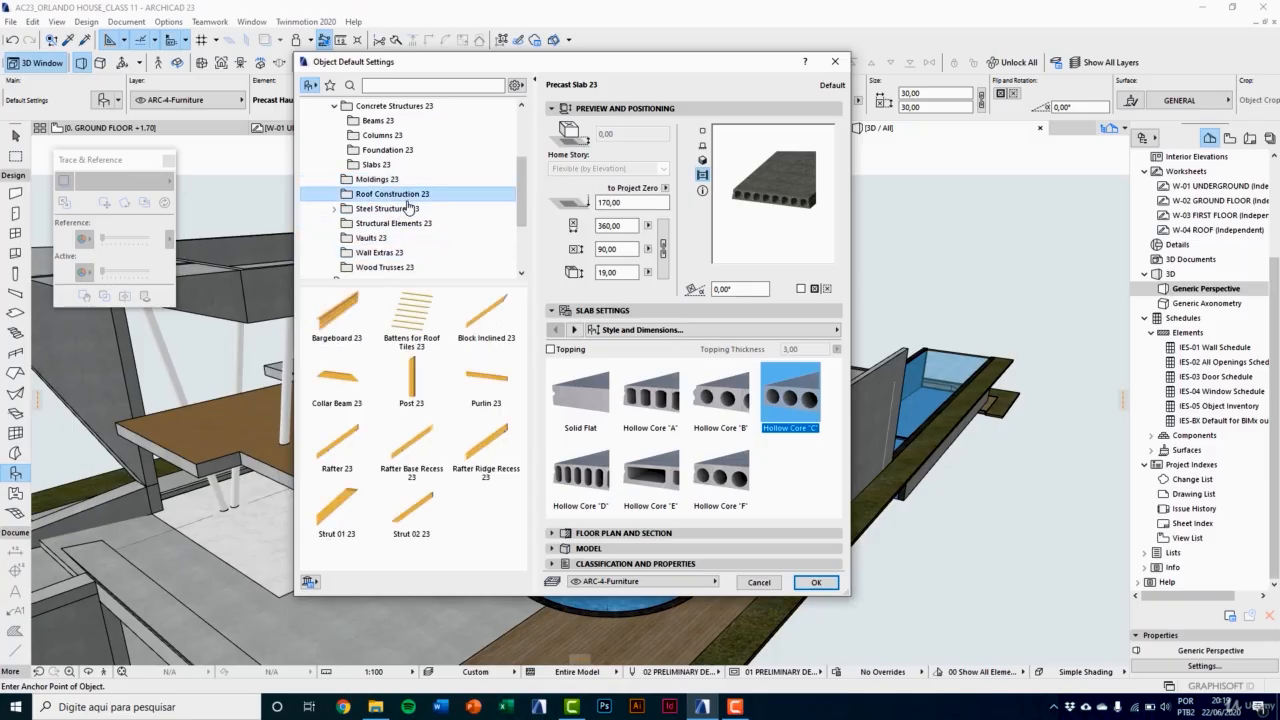
scroll(408, 210, down, 1)
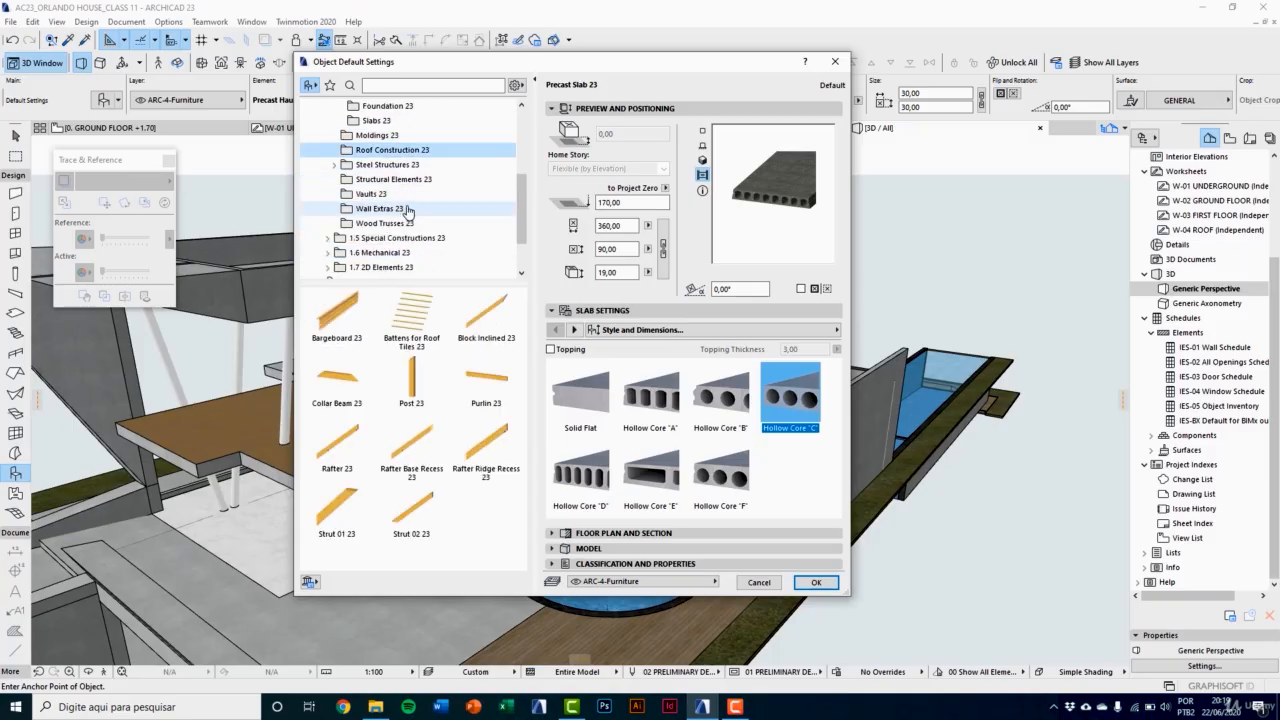
Step: Try the large icon and list displays for the Roof Construction 23 objects, then return to medium icons
click(516, 86)
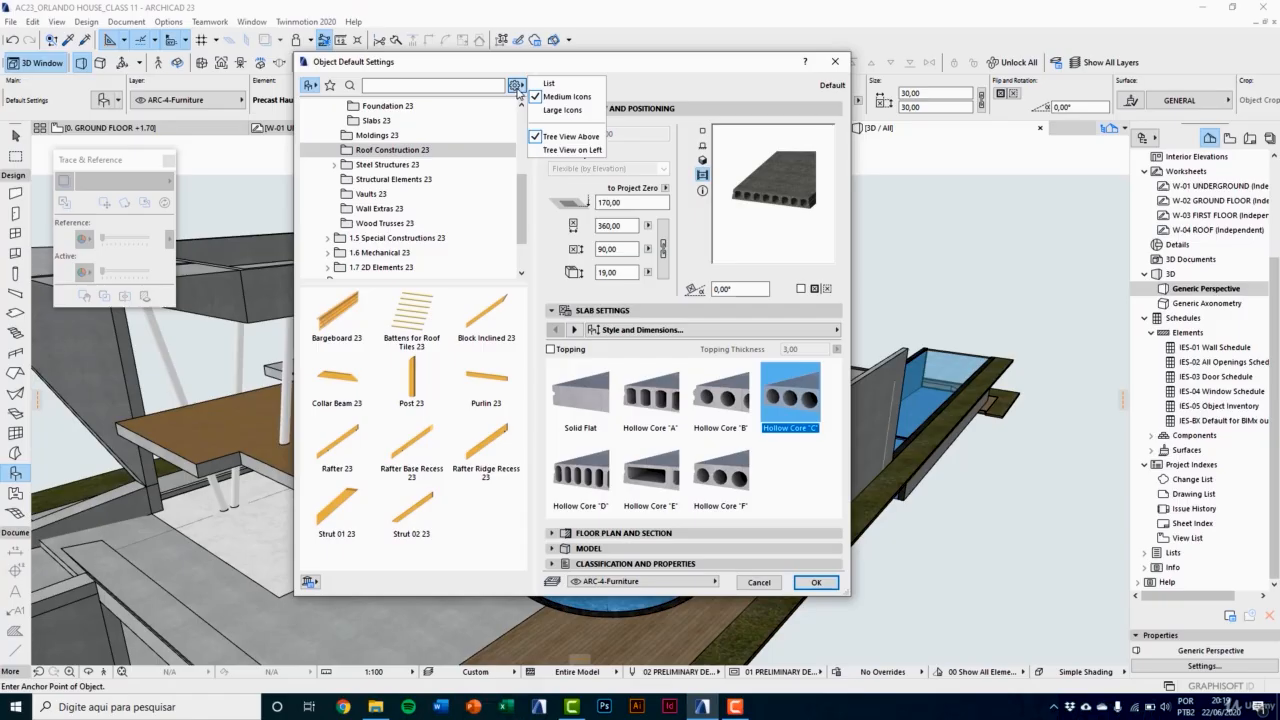
click(560, 110)
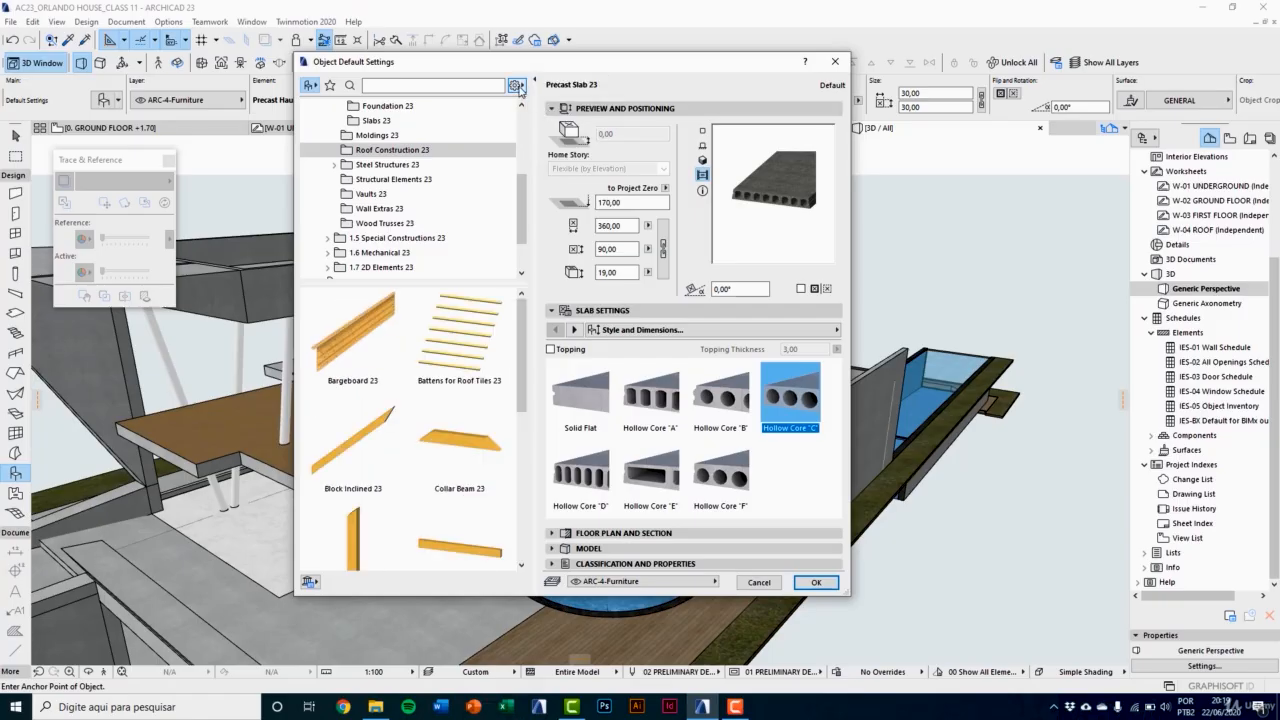
click(516, 86)
click(565, 96)
click(516, 86)
click(549, 83)
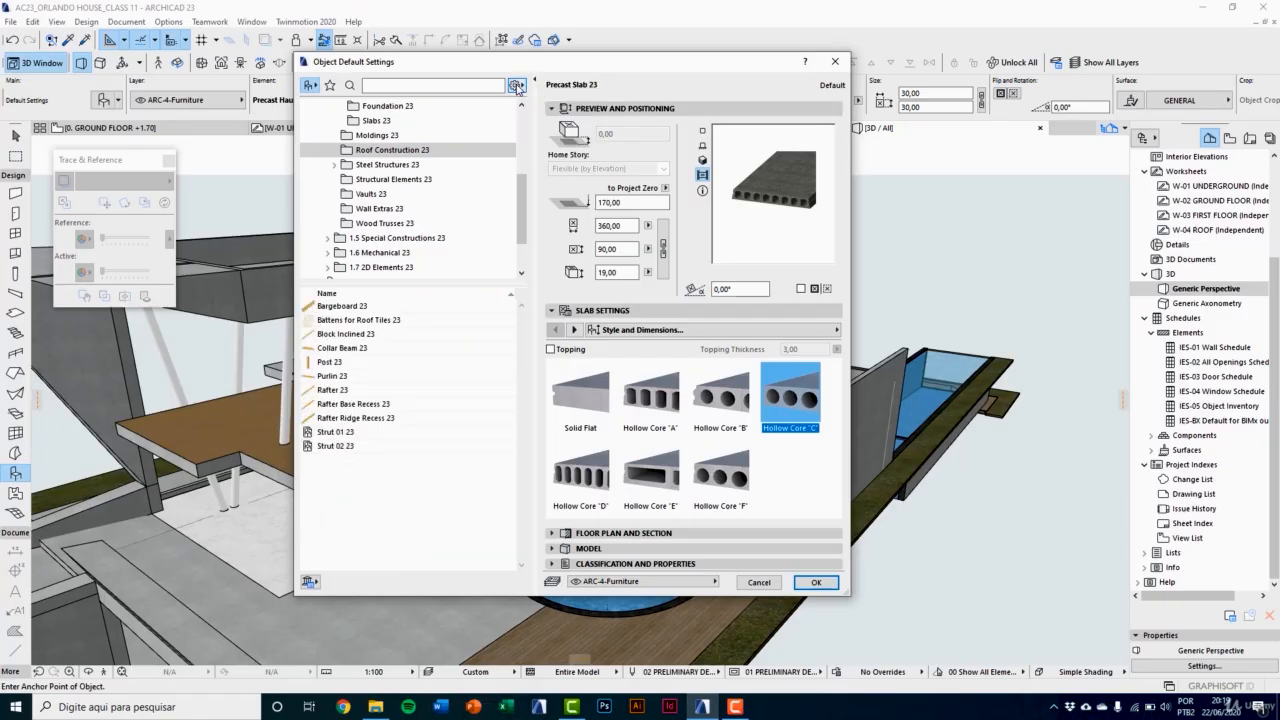
click(517, 88)
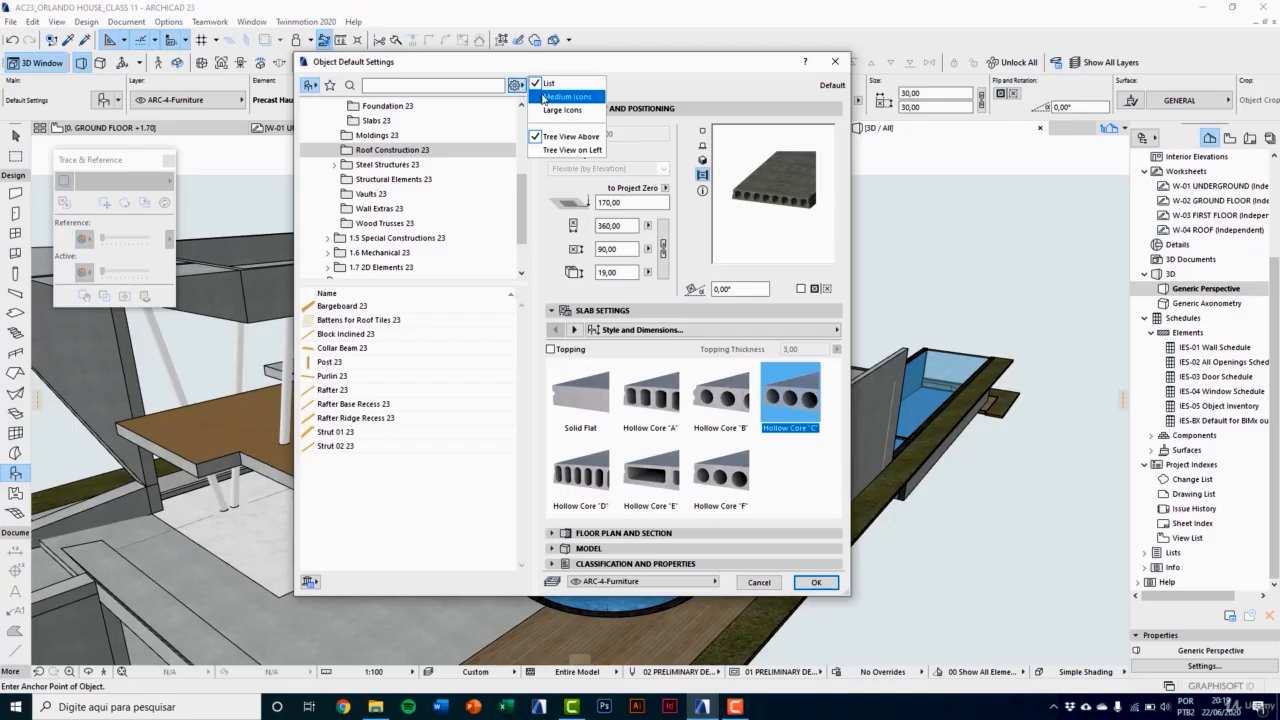
click(546, 97)
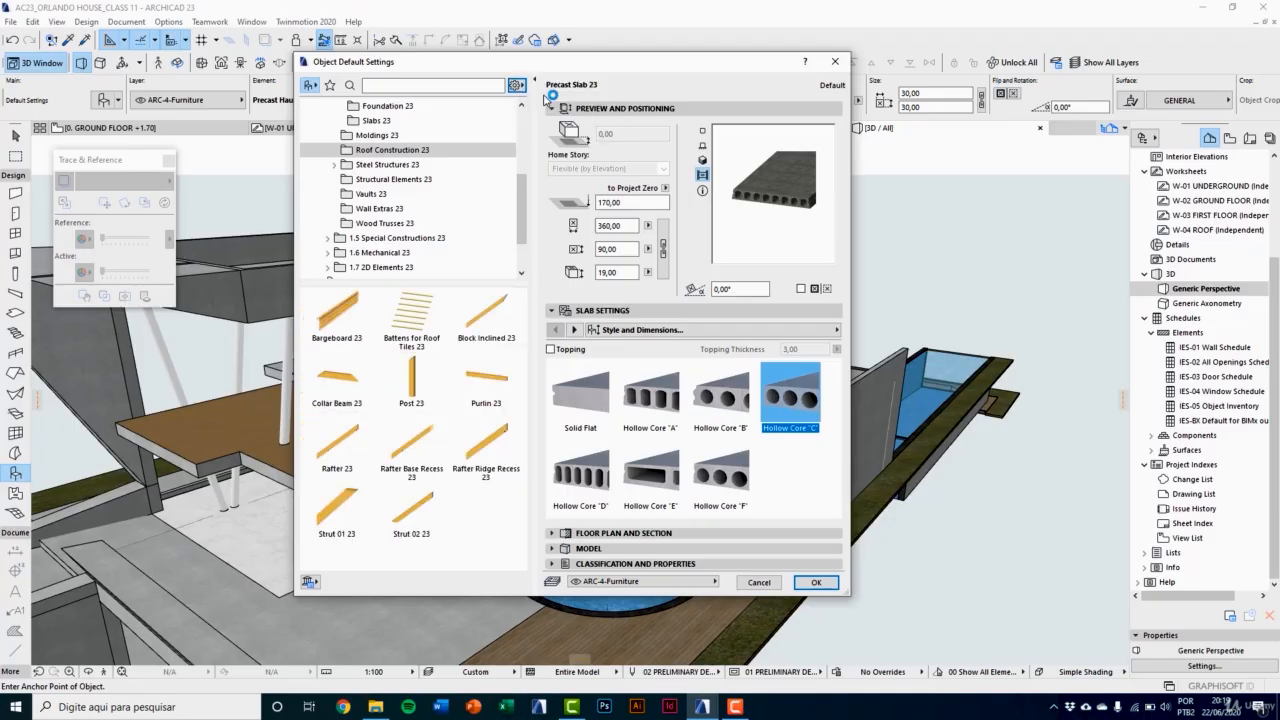
Step: Open and expand the Steel Structures 23 folder to view its subfolders
click(345, 164)
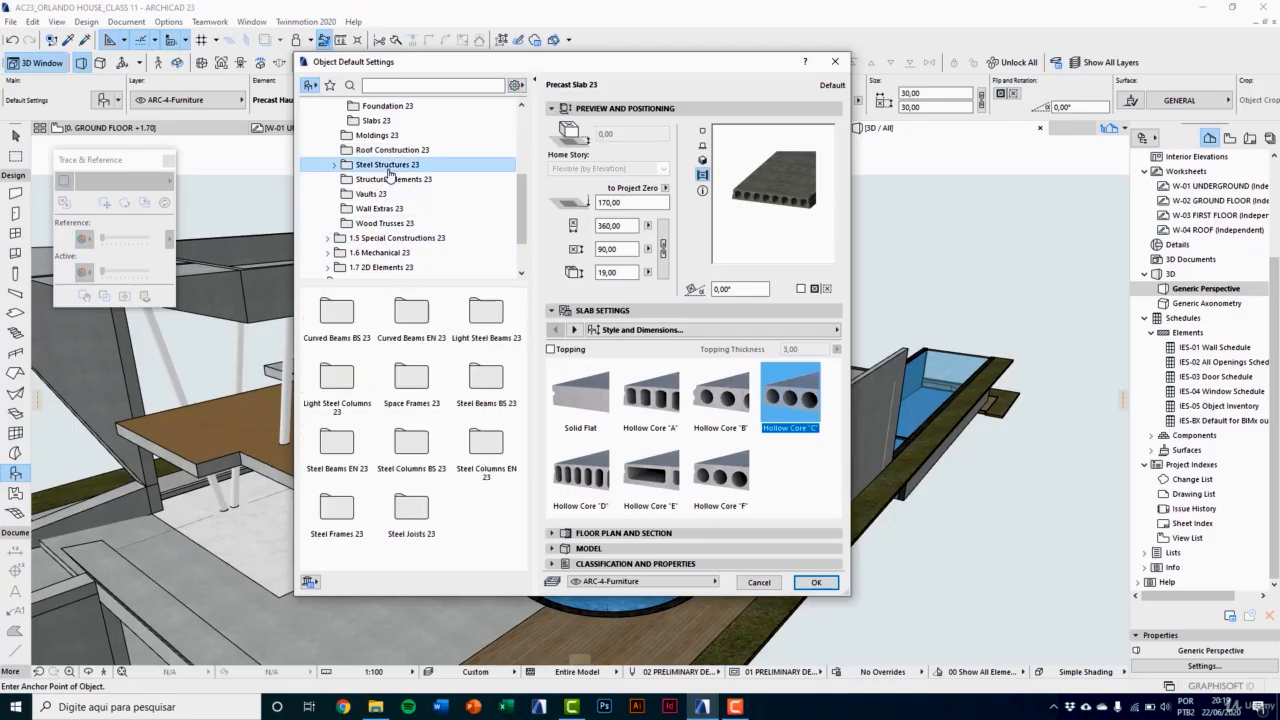
click(335, 166)
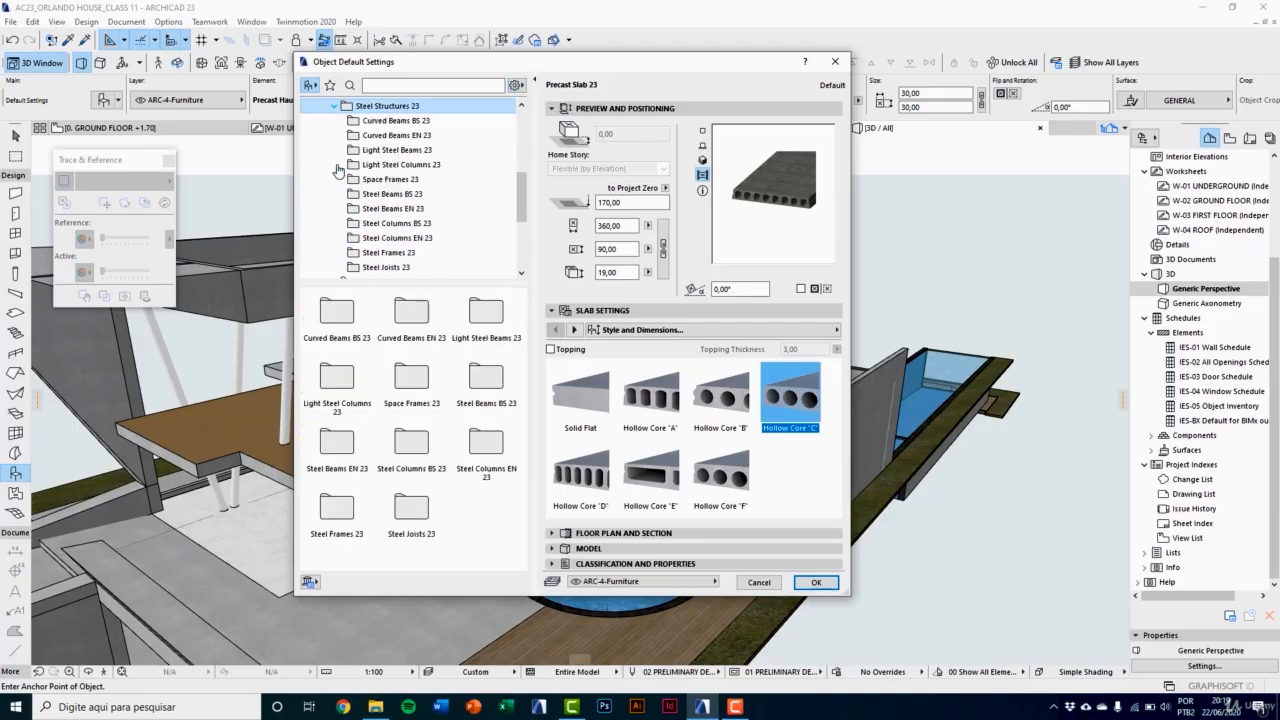
Step: Browse the Curved Beams BS 23, Light Steel Beams 23, Light Steel Columns 23 and Space Frames 23 folders
click(398, 122)
click(396, 155)
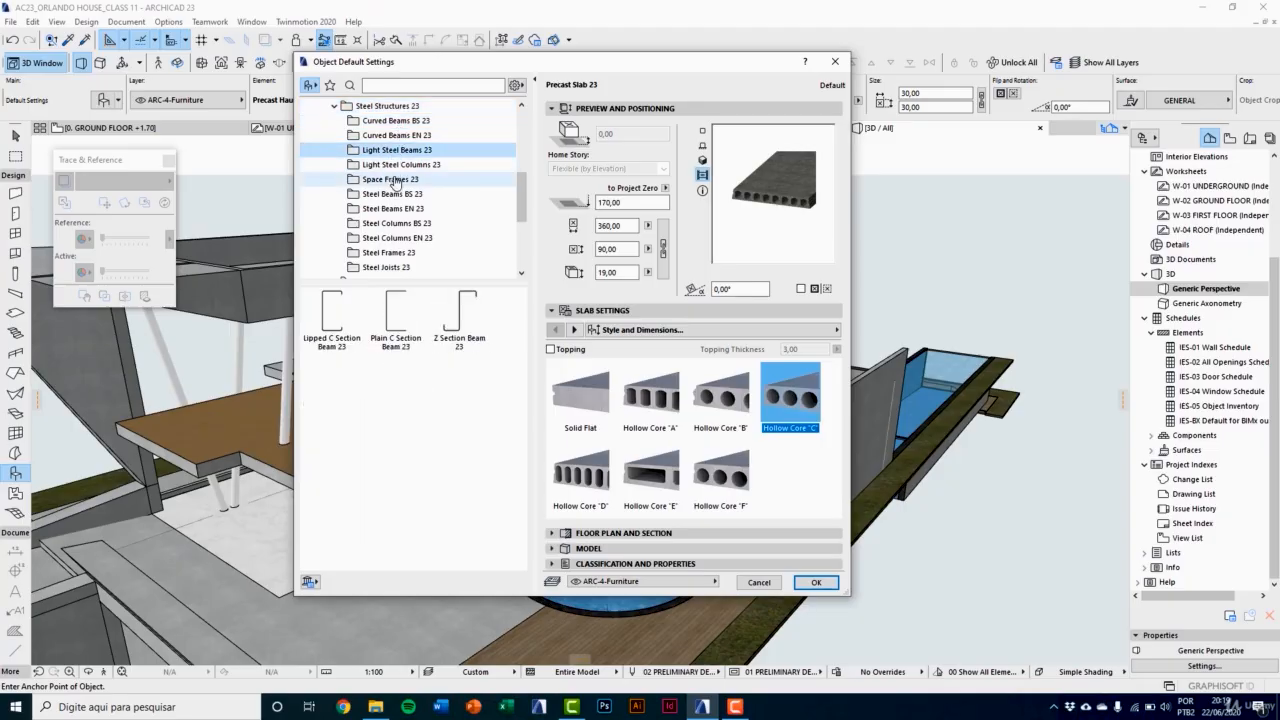
click(396, 166)
click(396, 182)
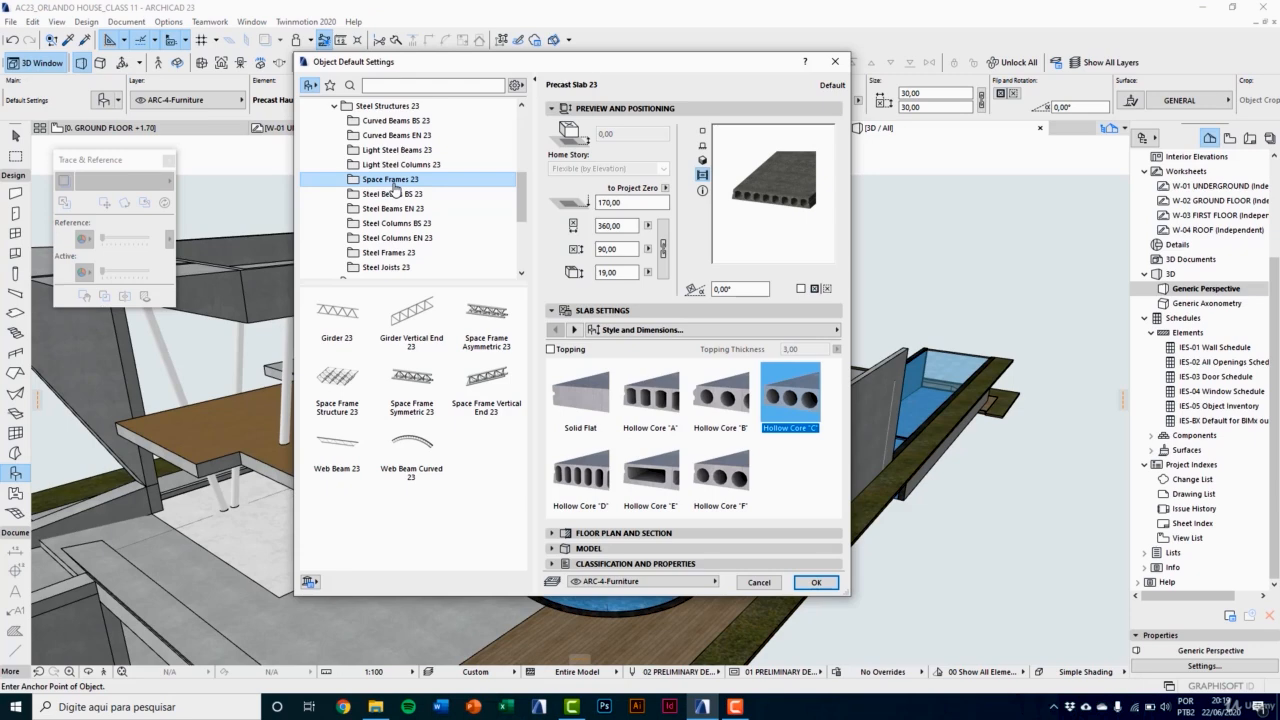
Step: Choose Space Frame Structure 23 as the default object and accept its settings
right_click(348, 380)
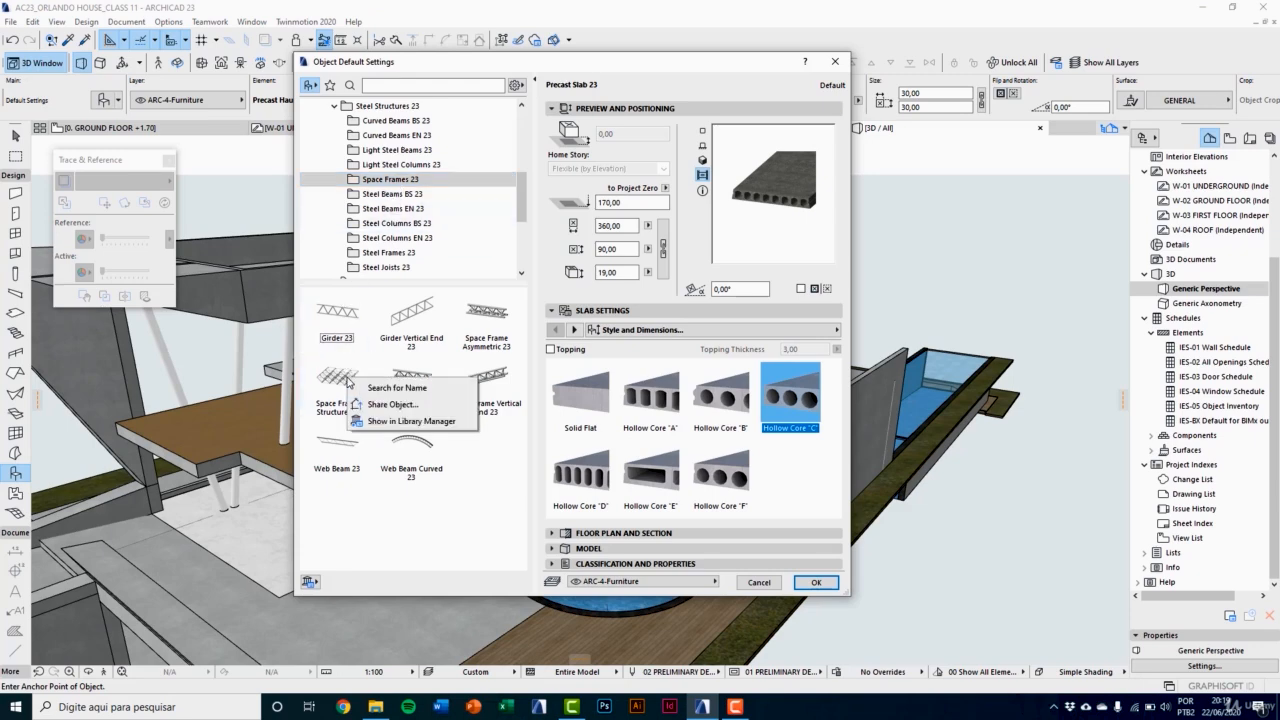
click(344, 386)
click(341, 398)
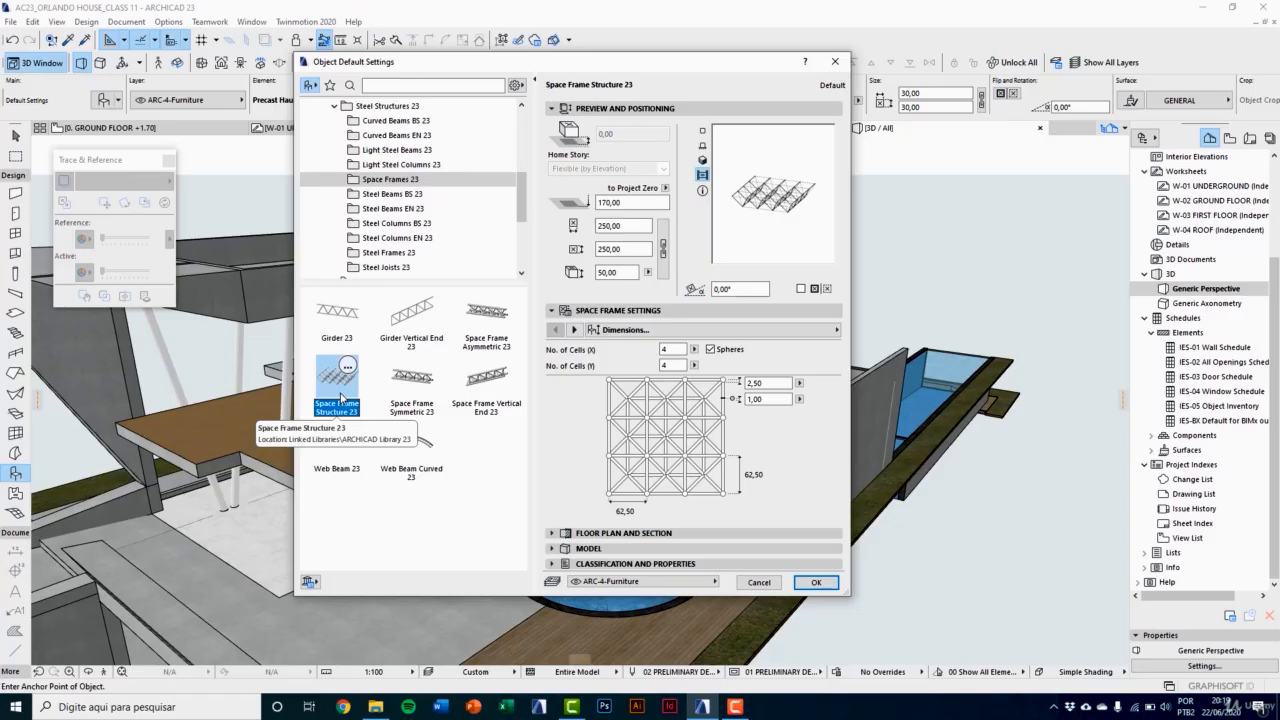
click(671, 349)
click(676, 366)
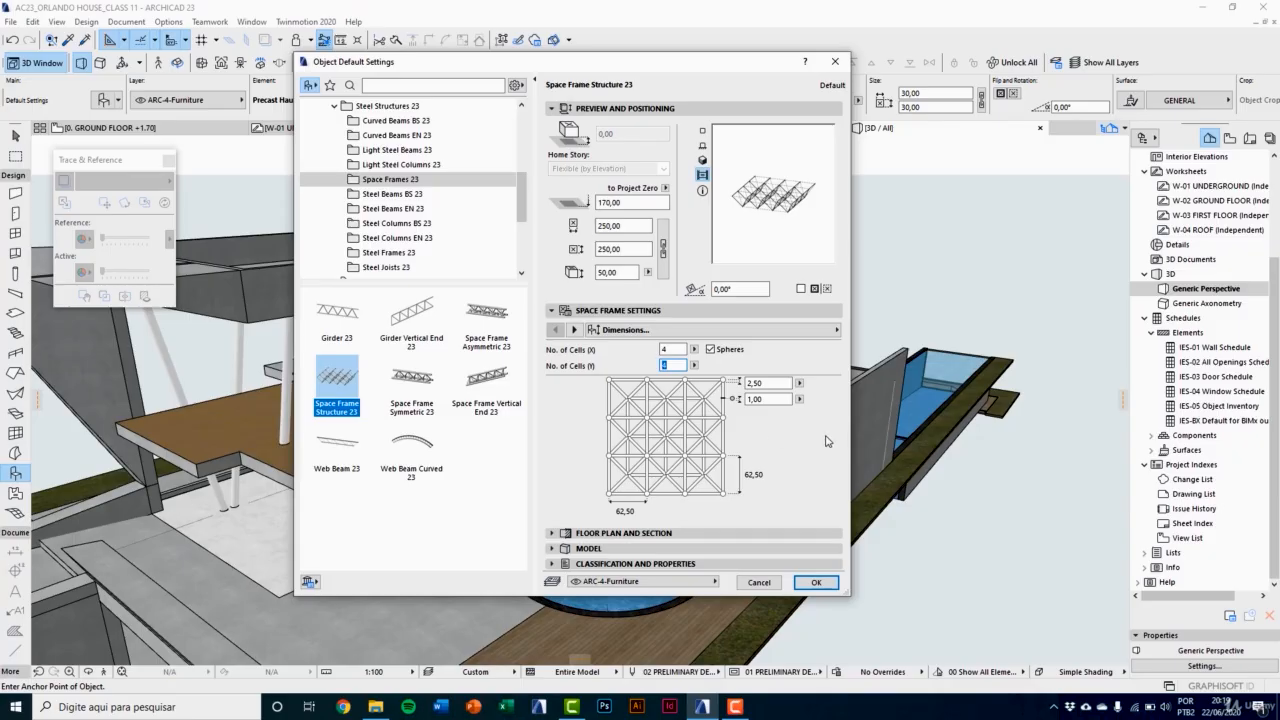
click(816, 582)
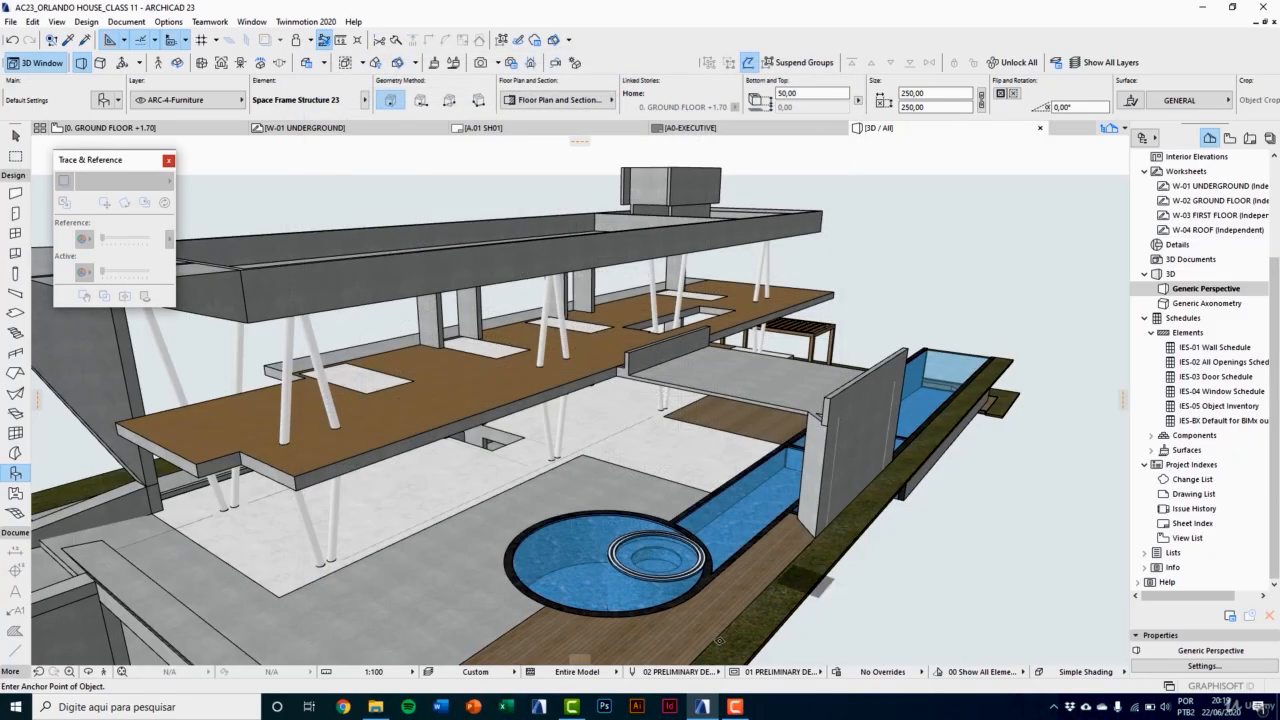
Step: Place two space frame structures in the 3D view along the grass edge beside the wooden deck
middle_drag(567, 594, 606, 512)
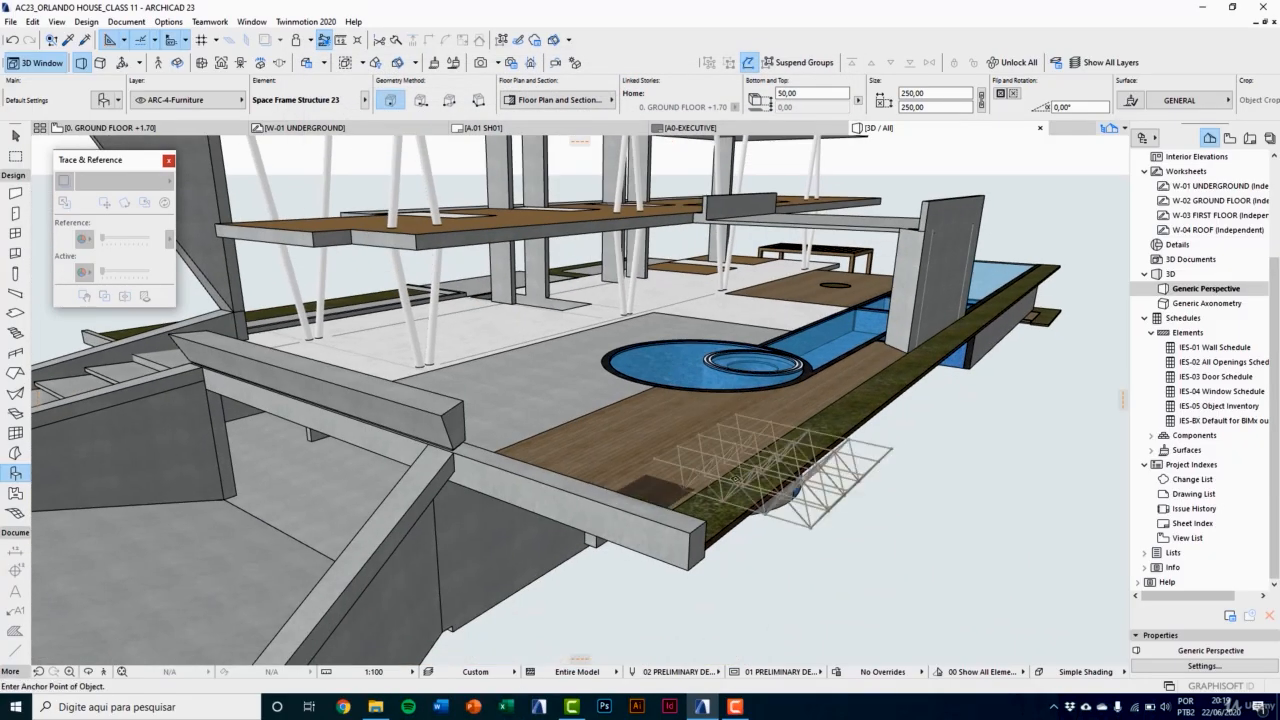
scroll(890, 485, up, 3)
scroll(902, 498, up, 2)
click(929, 404)
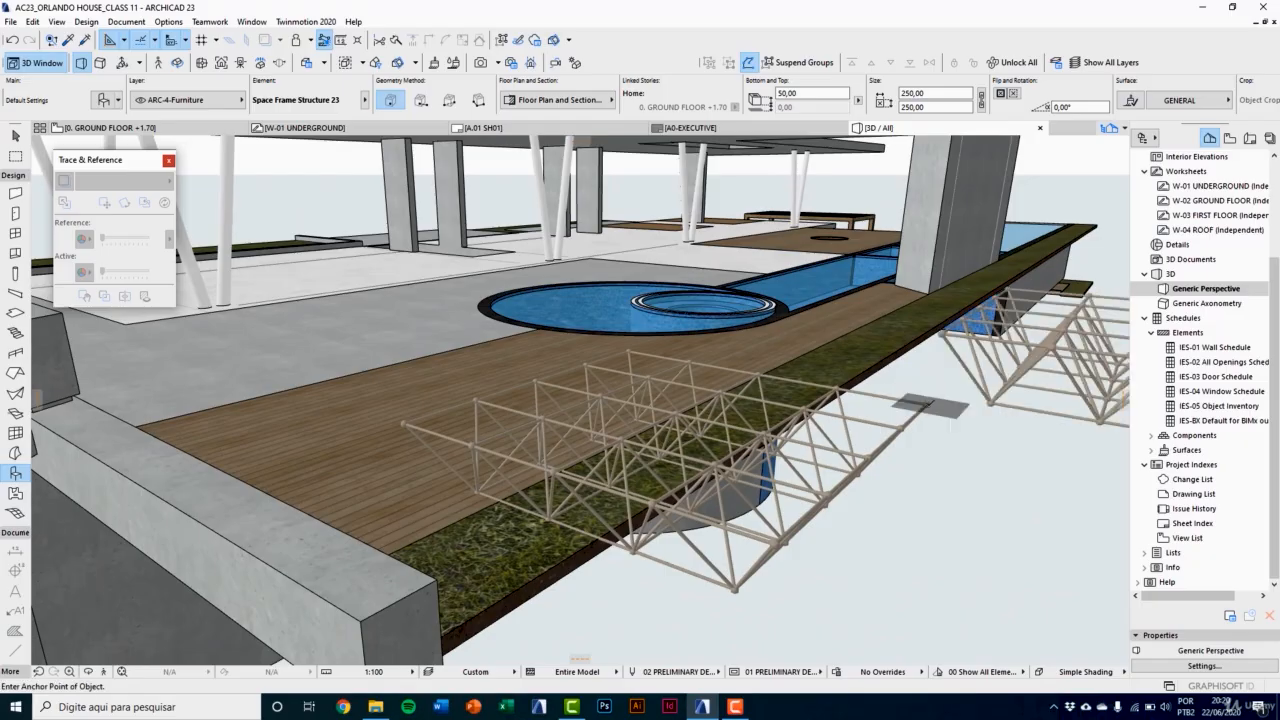
click(929, 404)
Step: Delete both space frame structures beside the deck
middle_drag(867, 405, 606, 450)
scroll(681, 465, down, 3)
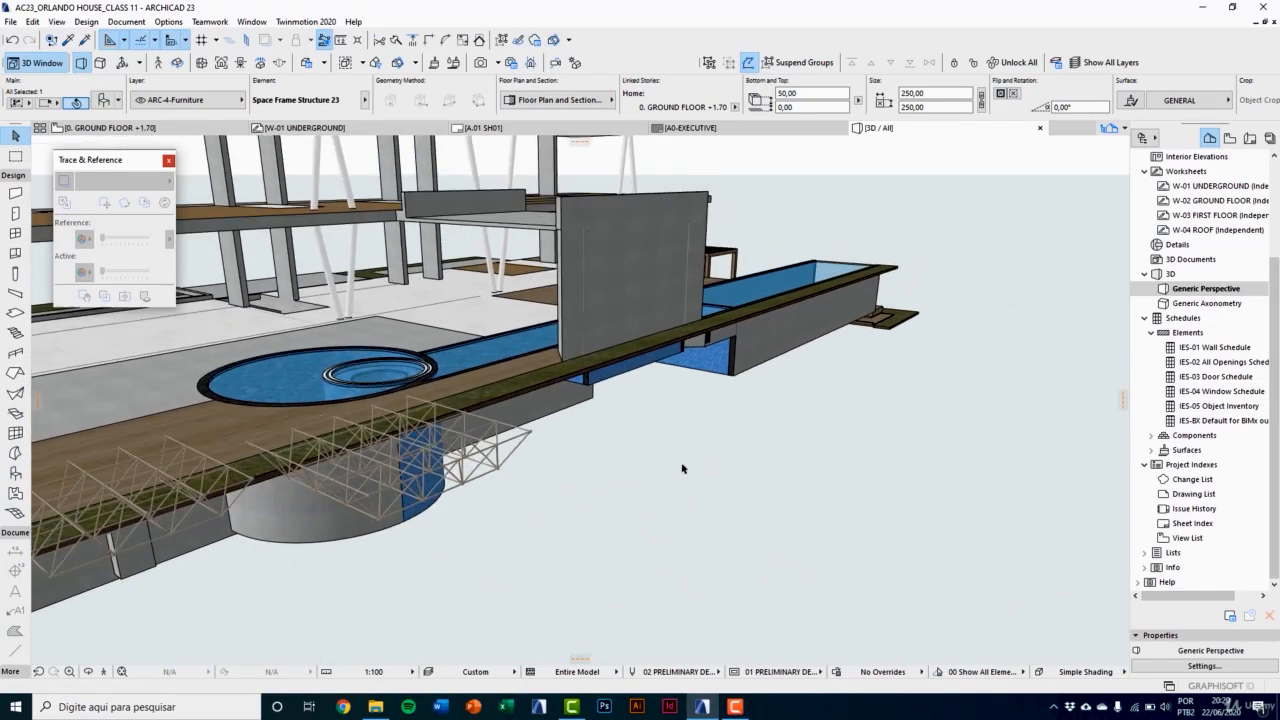
key(Delete)
click(505, 440)
key(Delete)
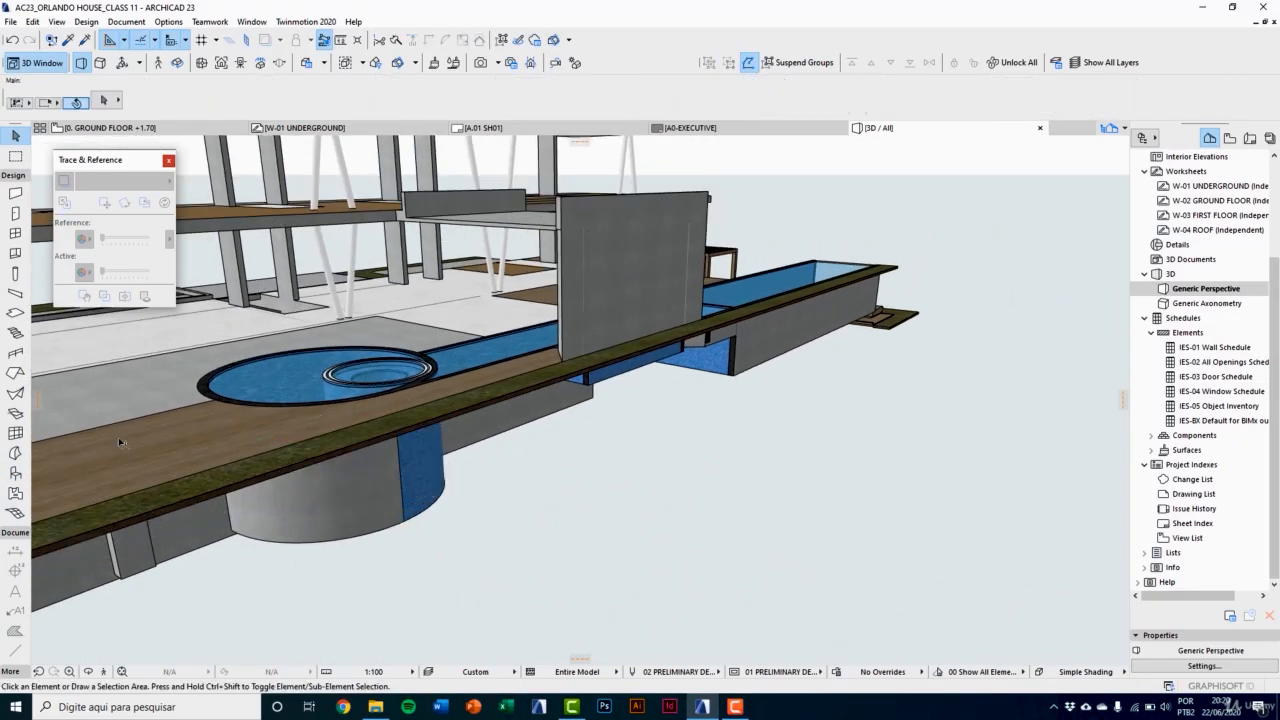
Step: Reopen the default object settings and browse the Steel Beams BS 23, Steel Columns BS 23, Steel Frames 23 and Steel Joists 23 folders
click(17, 472)
key(ctrl+t)
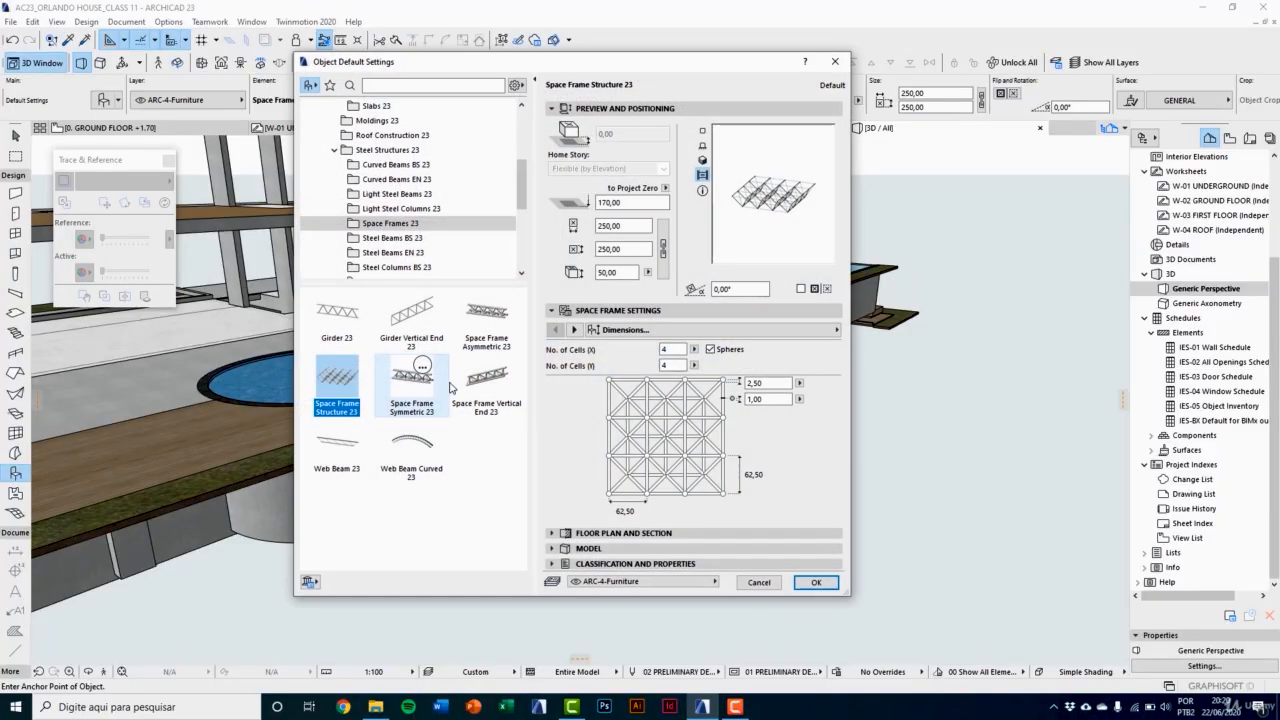
scroll(410, 235, down, 1)
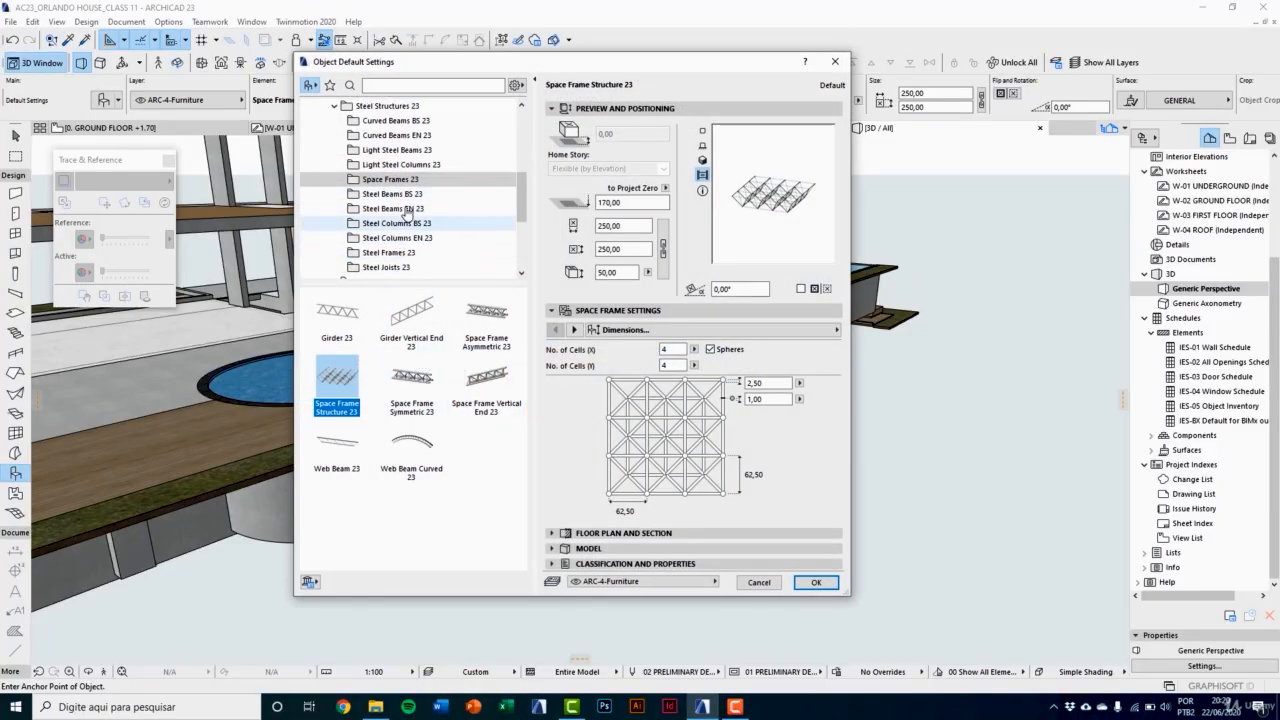
click(405, 196)
scroll(405, 200, down, 2)
click(402, 136)
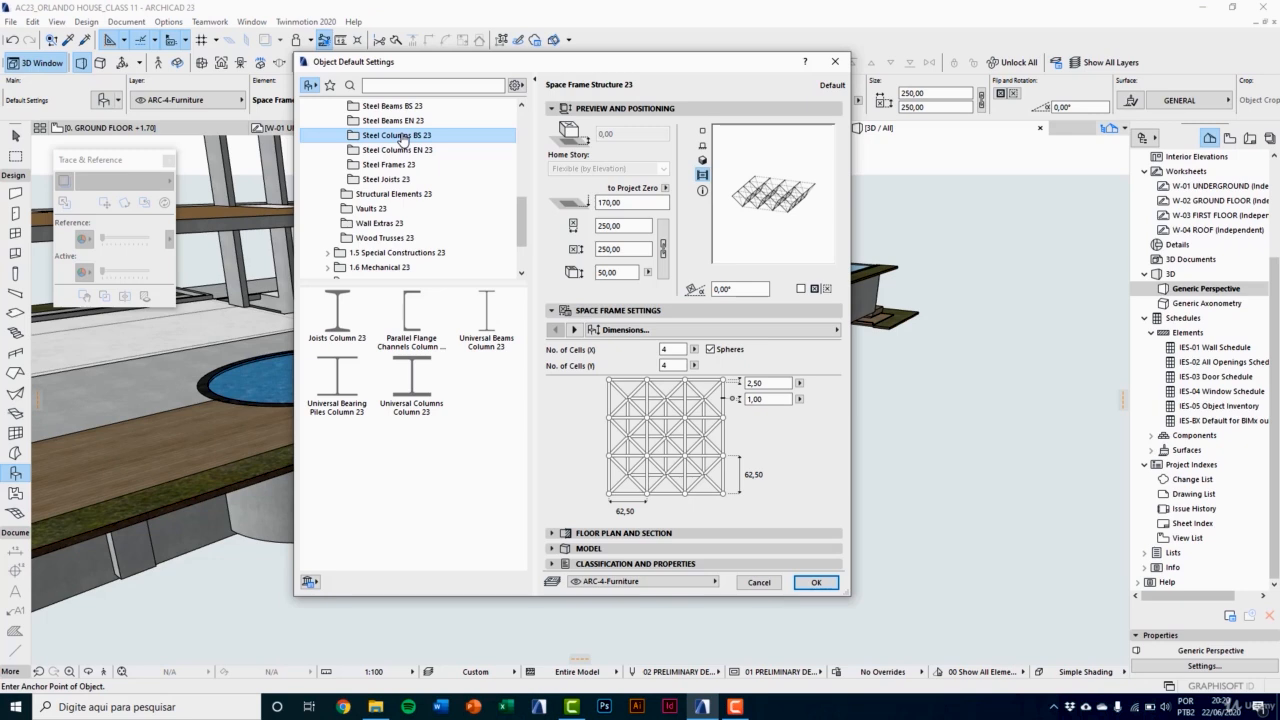
click(405, 165)
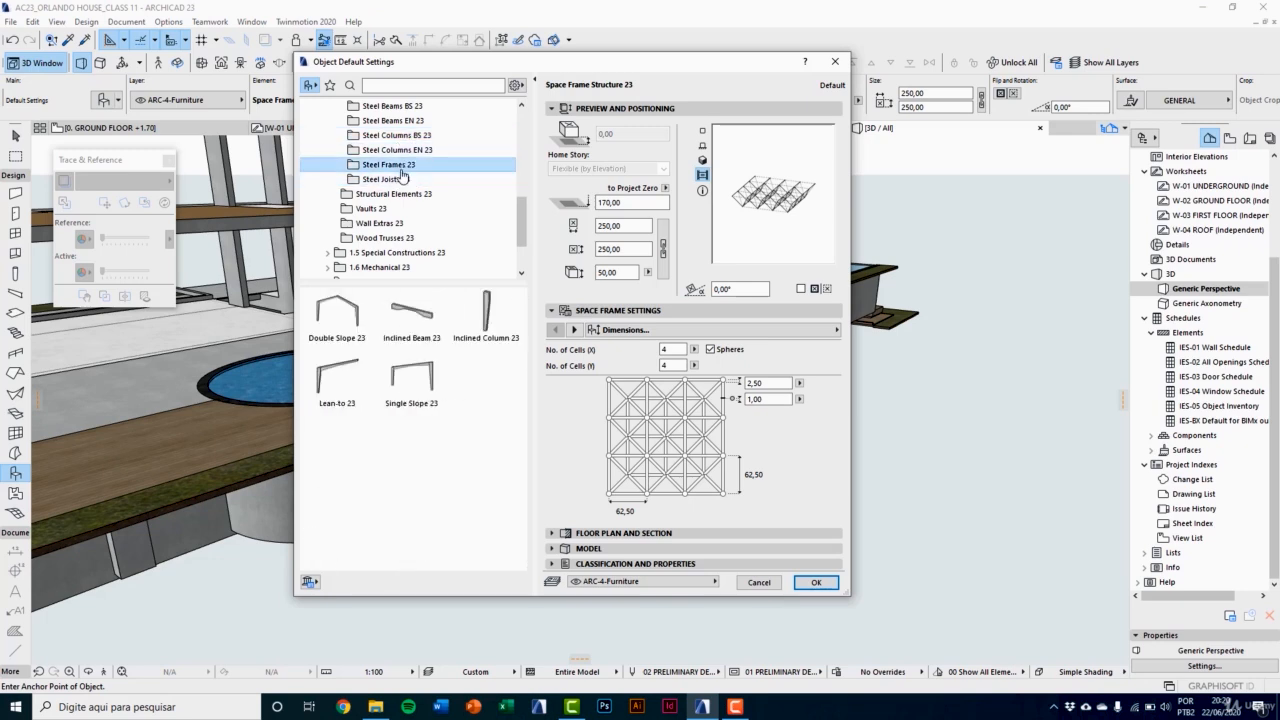
click(405, 182)
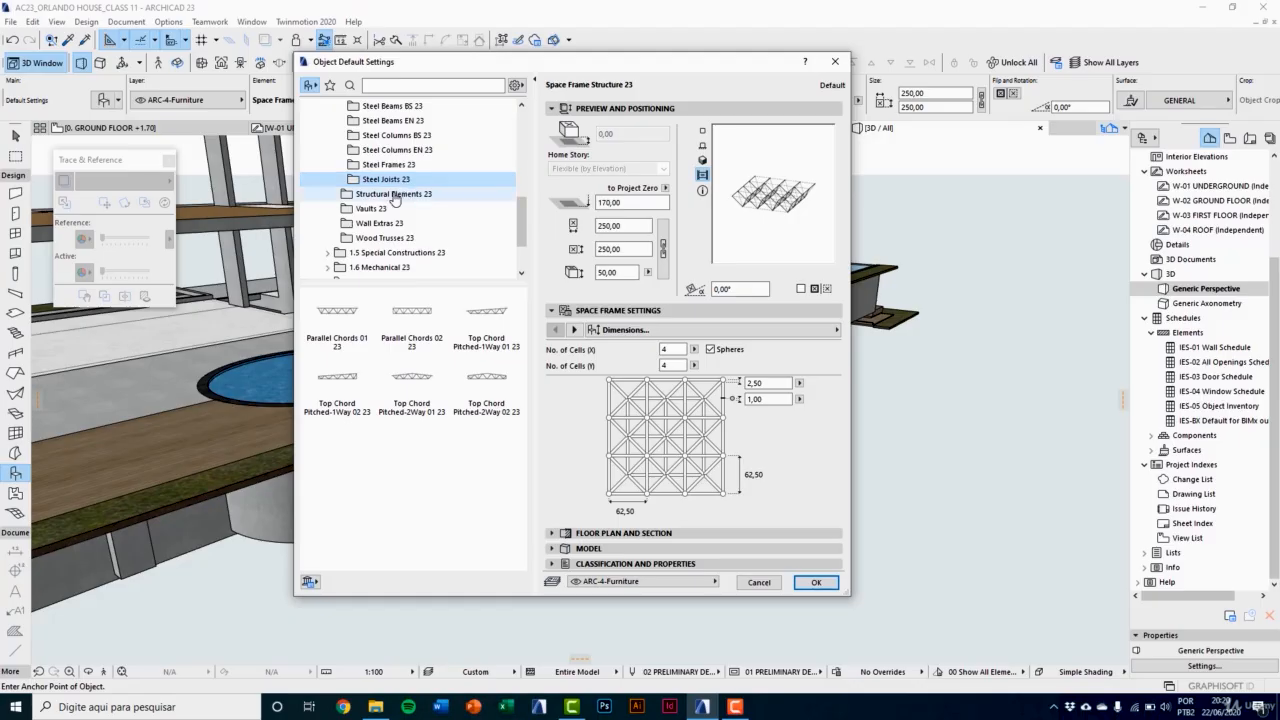
Step: Preview columns and the curved ramp from the Structural Elements 23 folder, then choose Straight Ramp 23
click(395, 196)
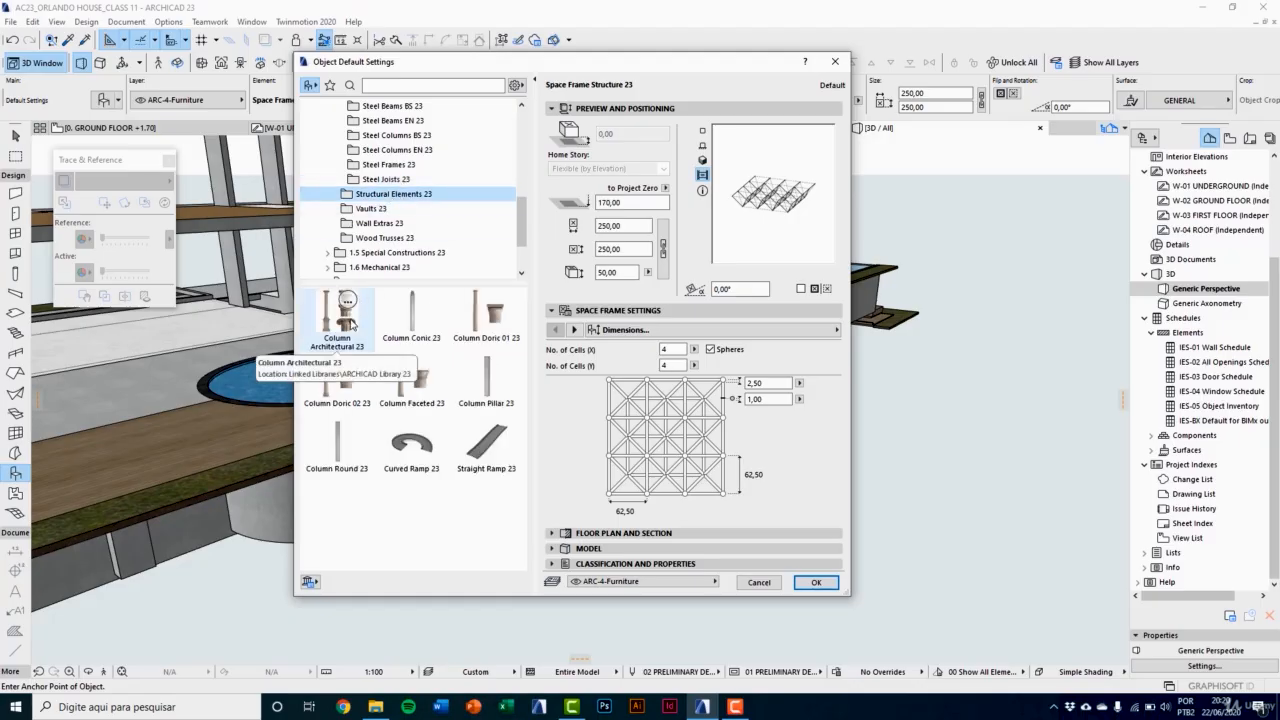
click(350, 322)
click(412, 318)
click(486, 322)
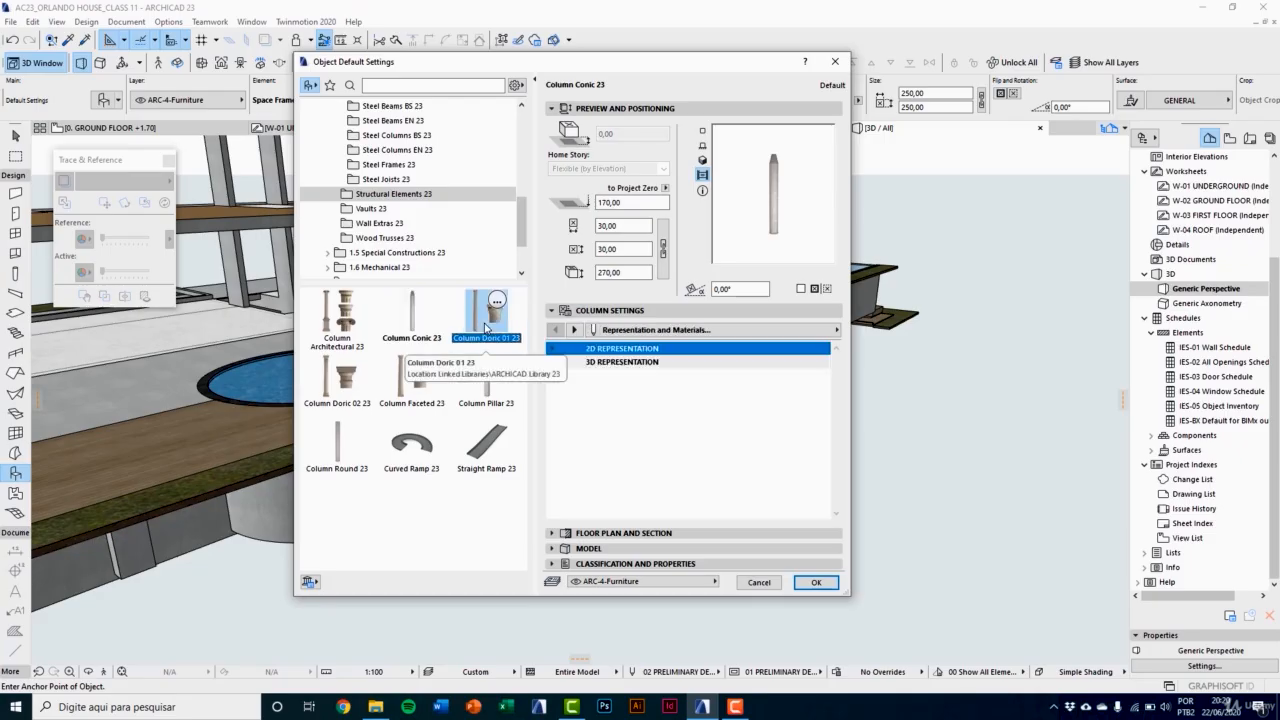
click(411, 443)
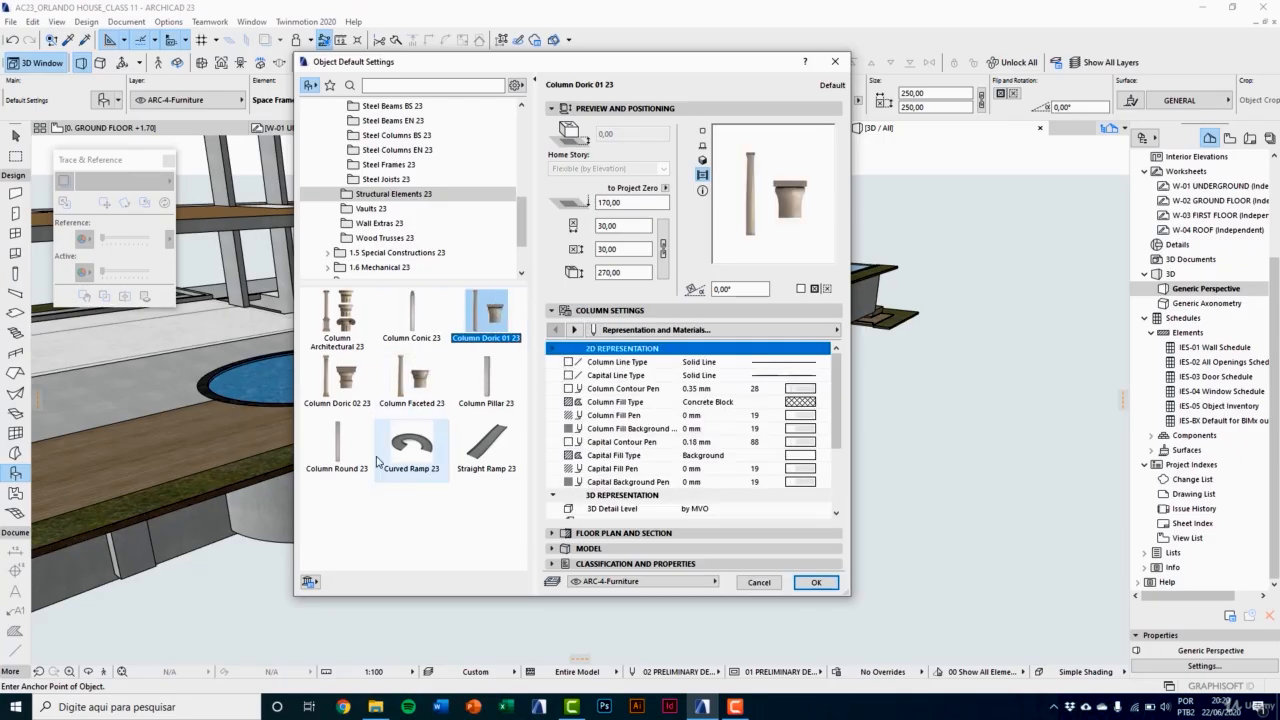
click(490, 455)
Step: Browse the objects in the Vaults 23, Wall Extras 23 and Wood Trusses 23 folders
click(386, 209)
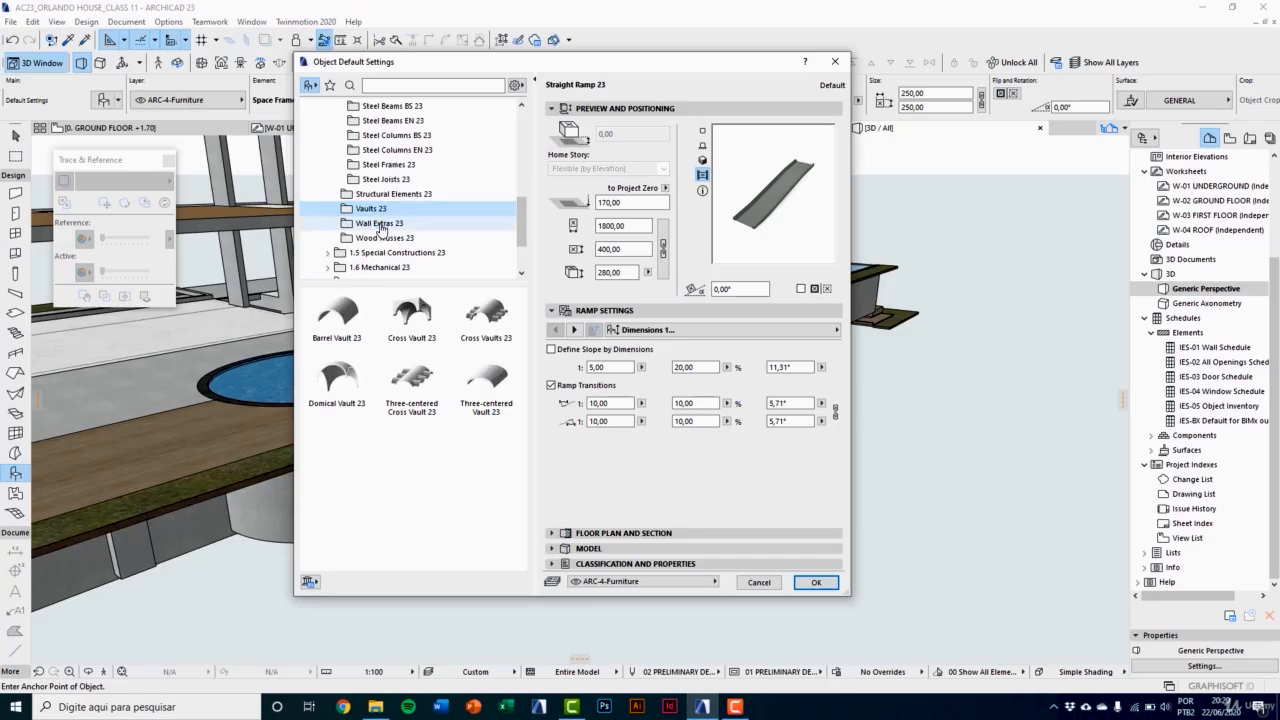
click(381, 223)
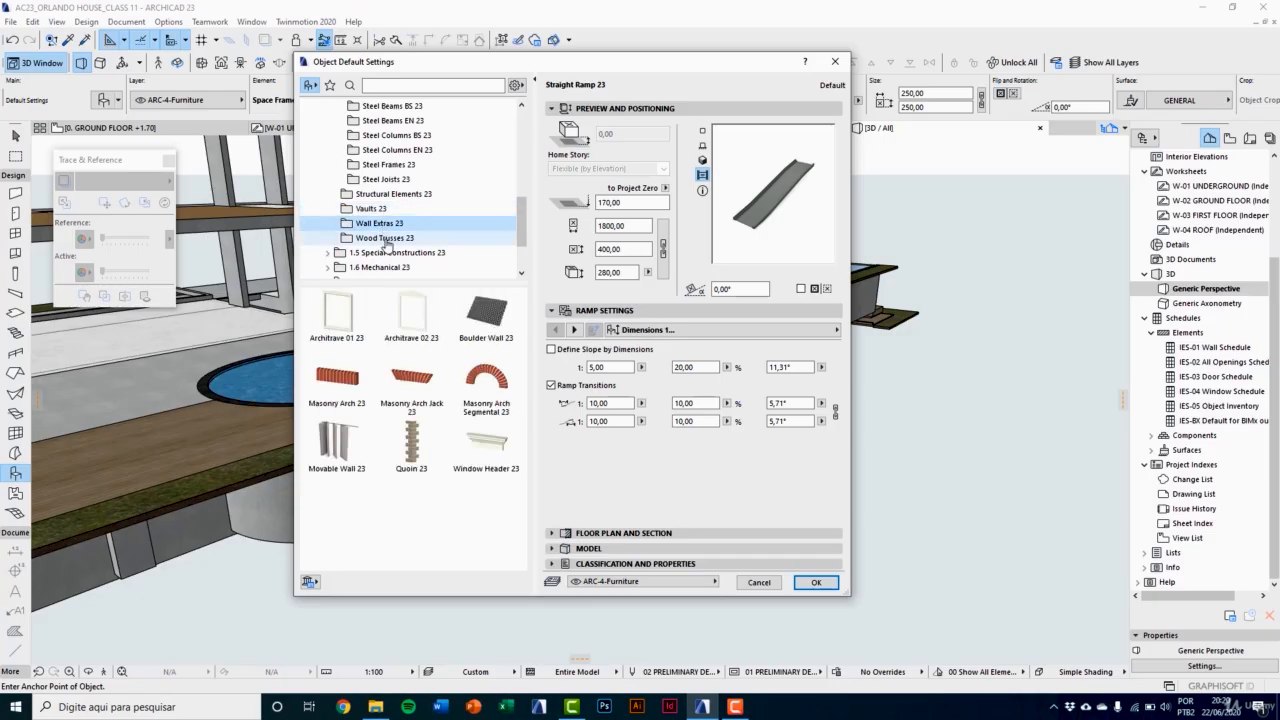
click(385, 238)
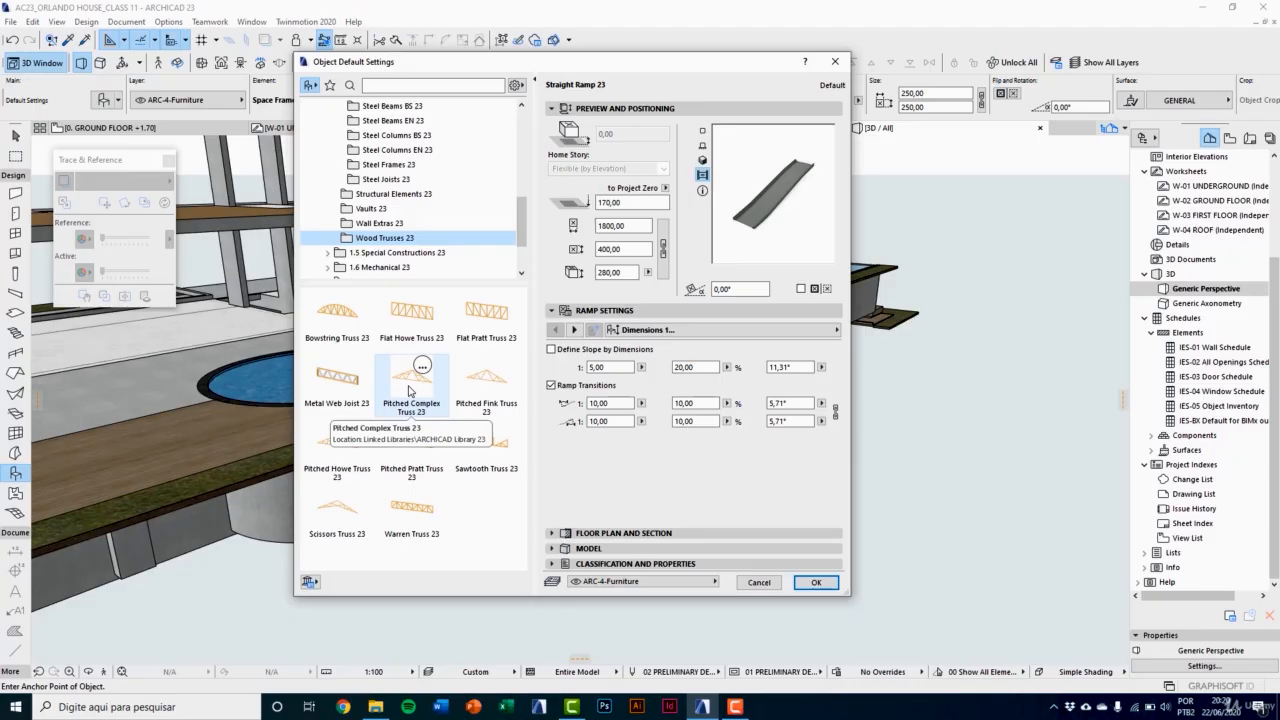
Step: Accept the Straight Ramp 23 settings and place the ramp in the empty area outside the pool deck
click(812, 583)
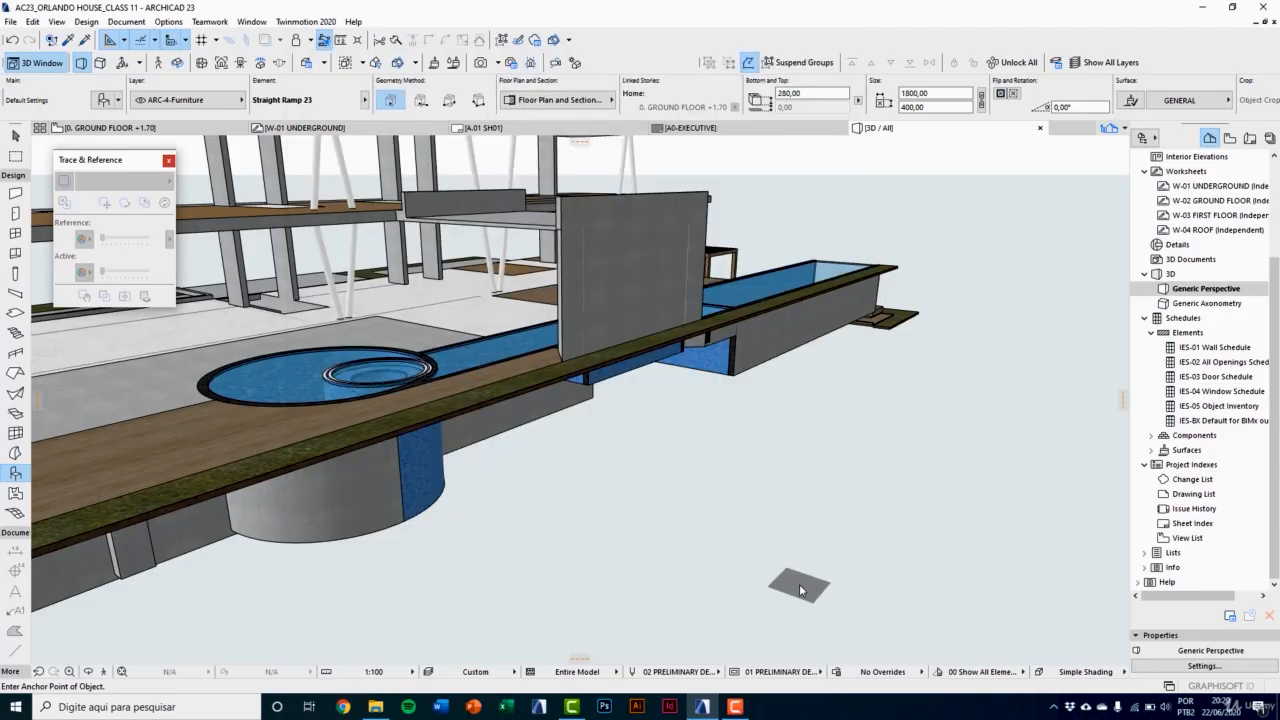
scroll(570, 560, down, 2)
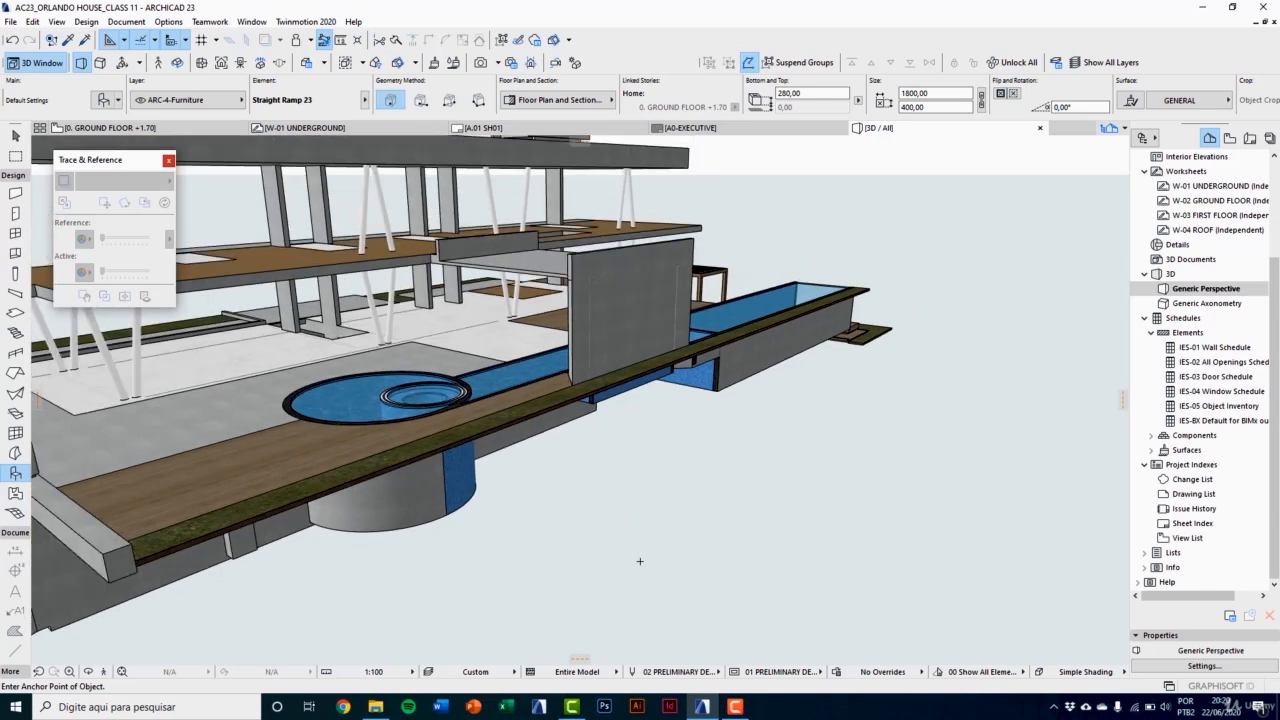
click(553, 557)
middle_drag(580, 563, 420, 451)
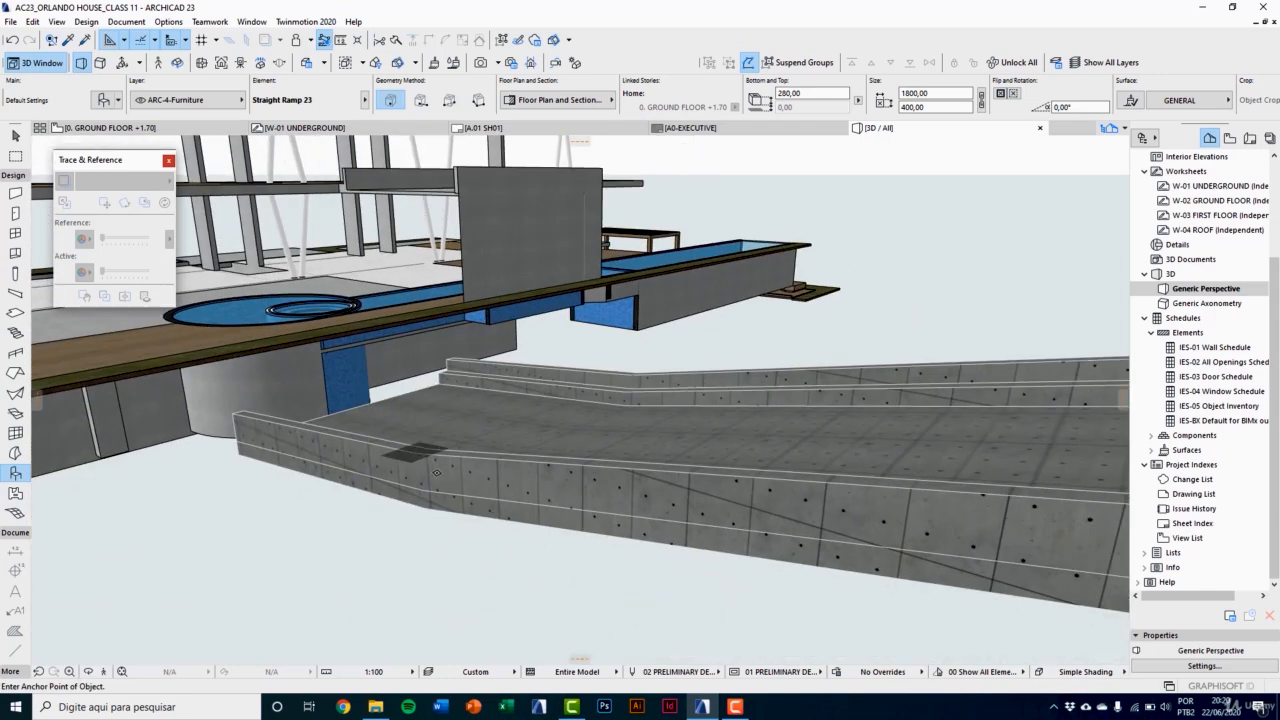
scroll(492, 549, down, 2)
key(Escape)
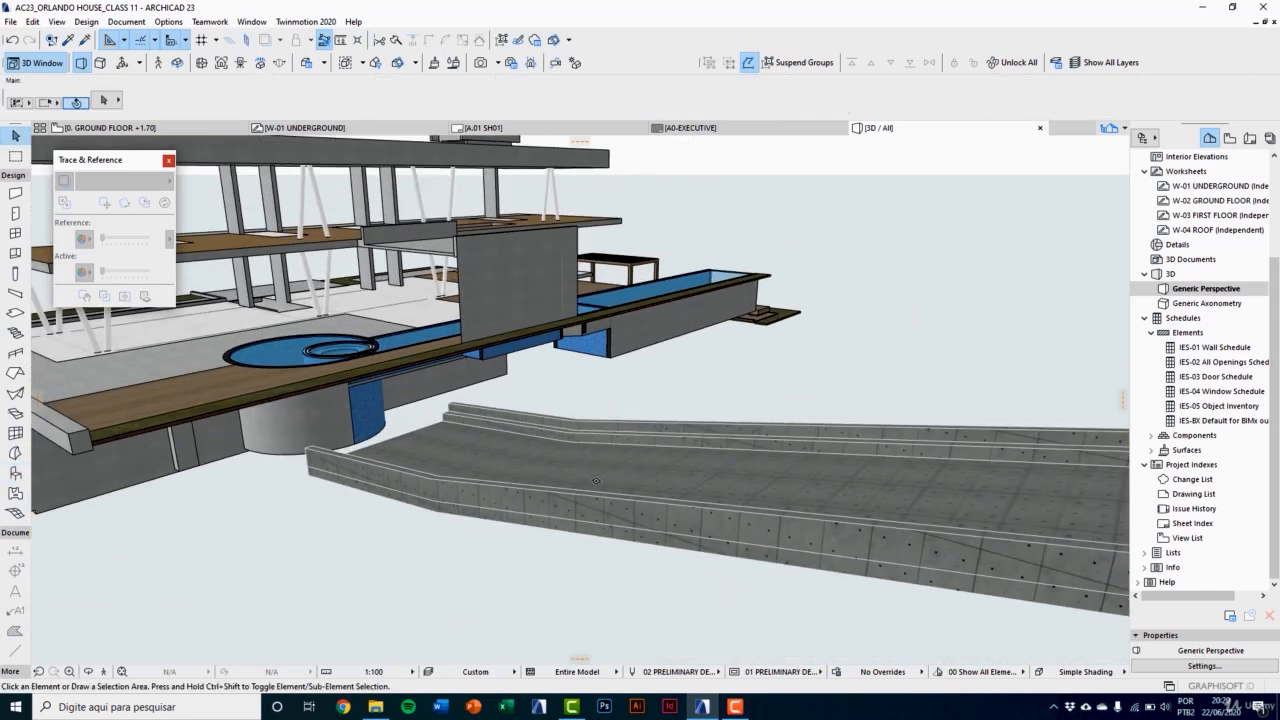
Step: Assign the placed straight ramp to the ARC-4-Structure layer
click(590, 490)
scroll(396, 514, down, 3)
scroll(587, 524, up, 3)
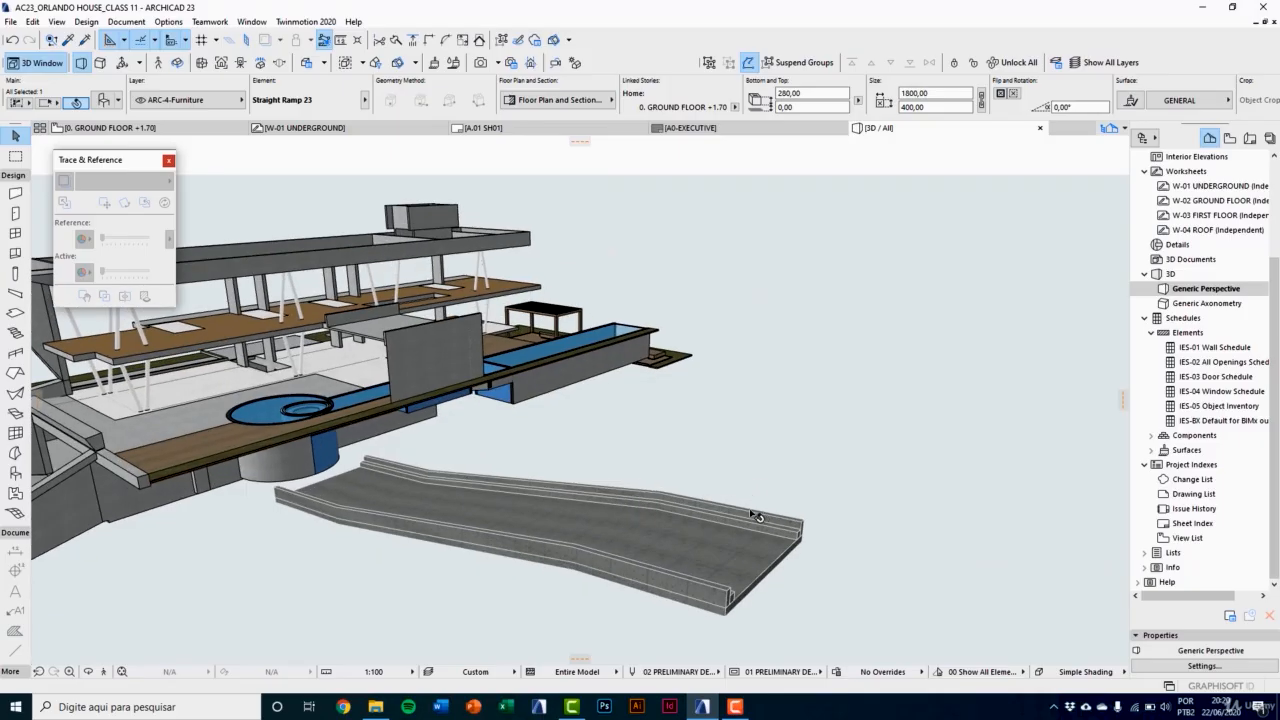
click(230, 104)
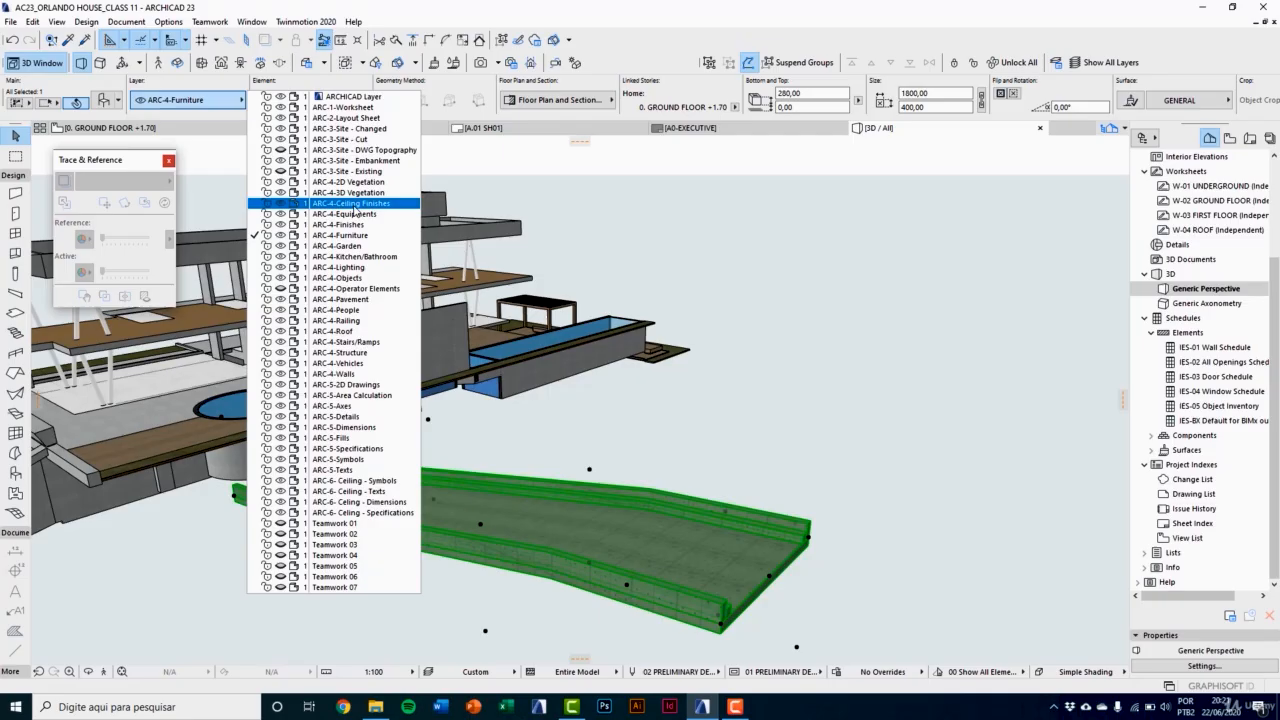
click(350, 352)
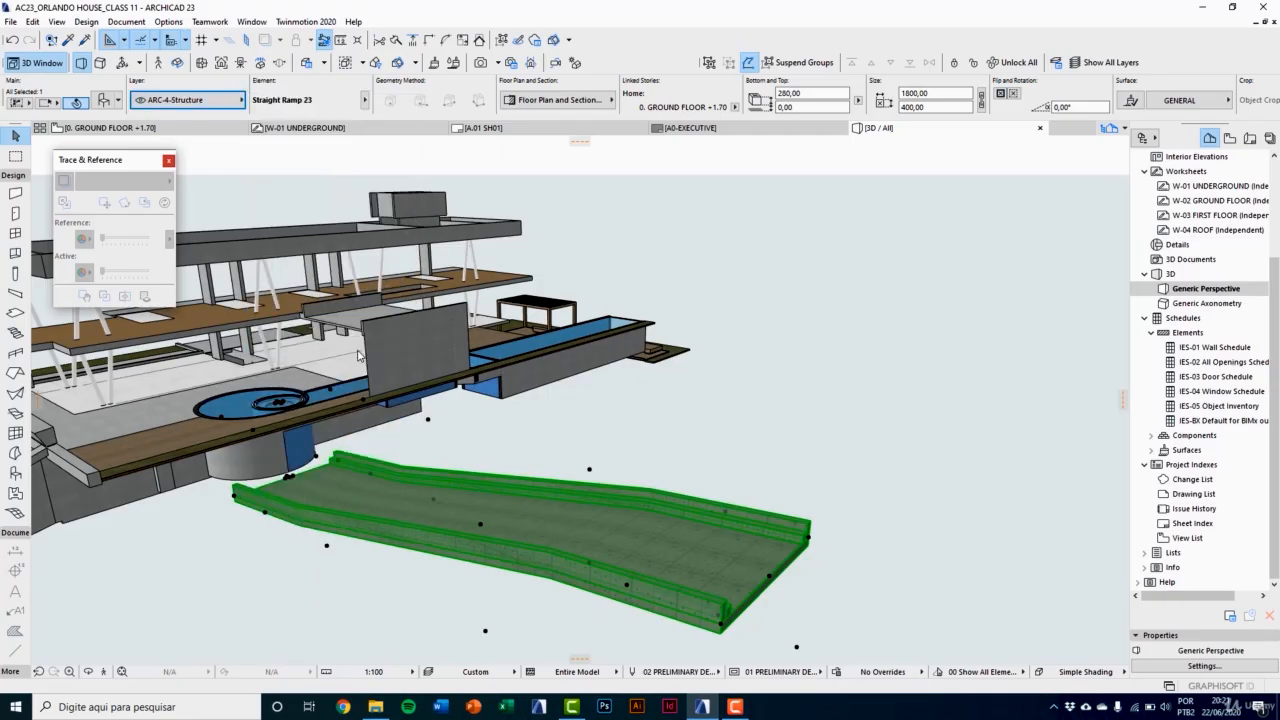
Step: Set the ramp's Structural Function to Load-Bearing Element, then delete the ramp
scroll(1153, 104, down, 3)
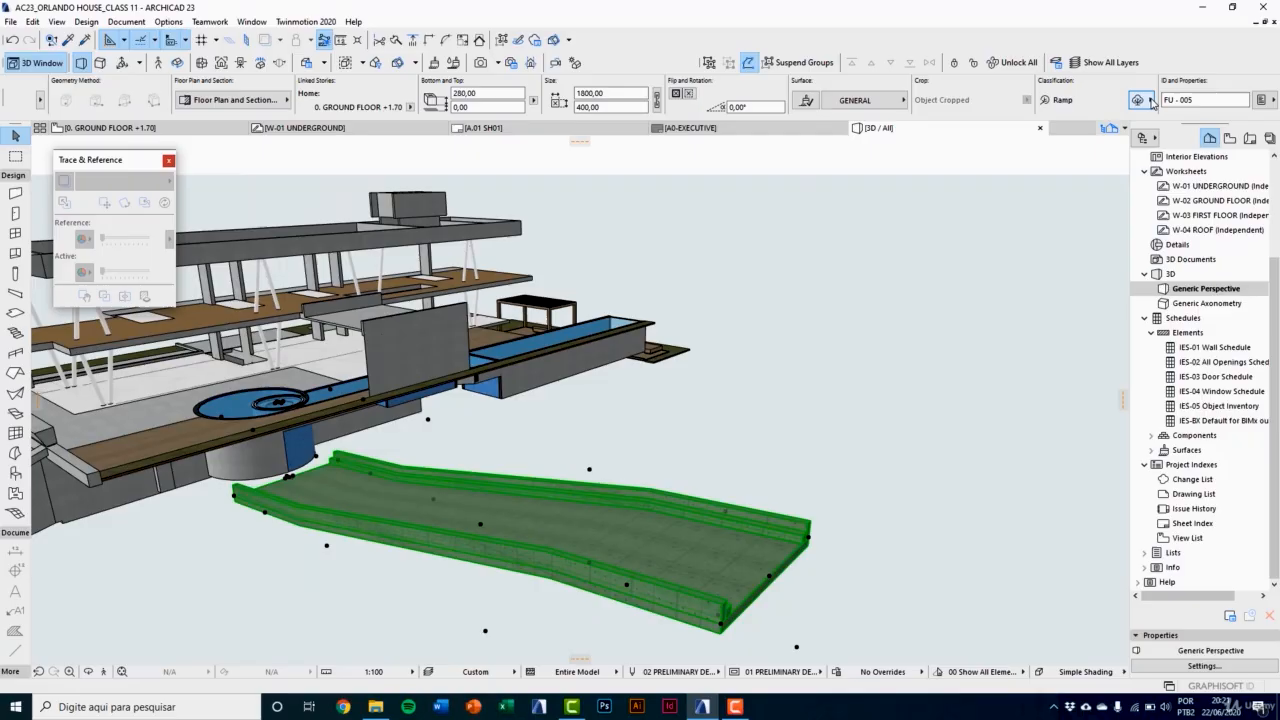
click(1262, 100)
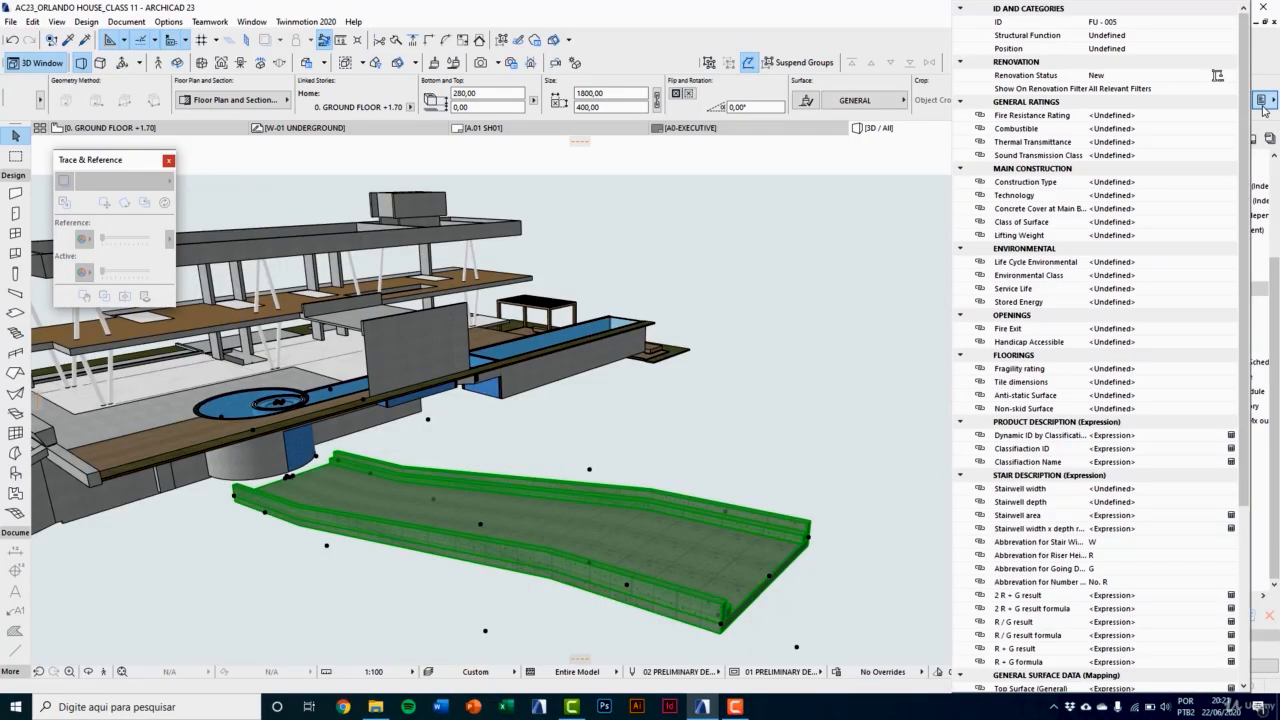
click(1050, 38)
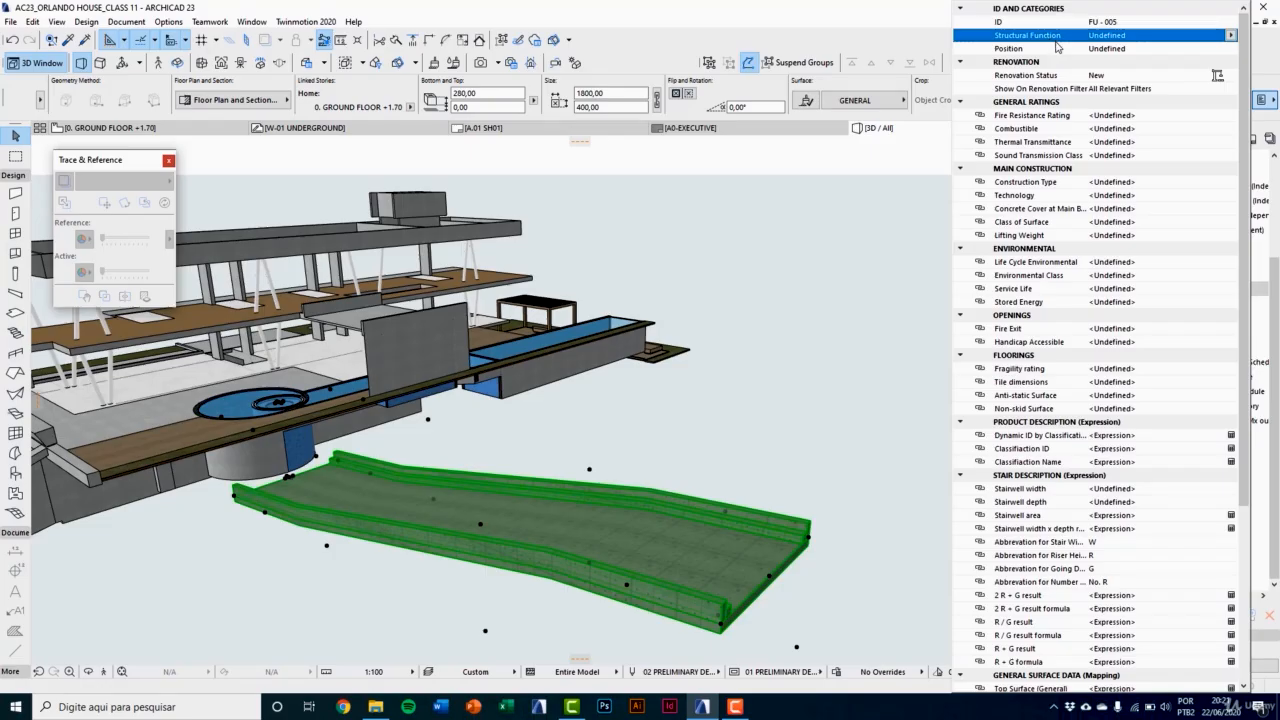
click(1232, 37)
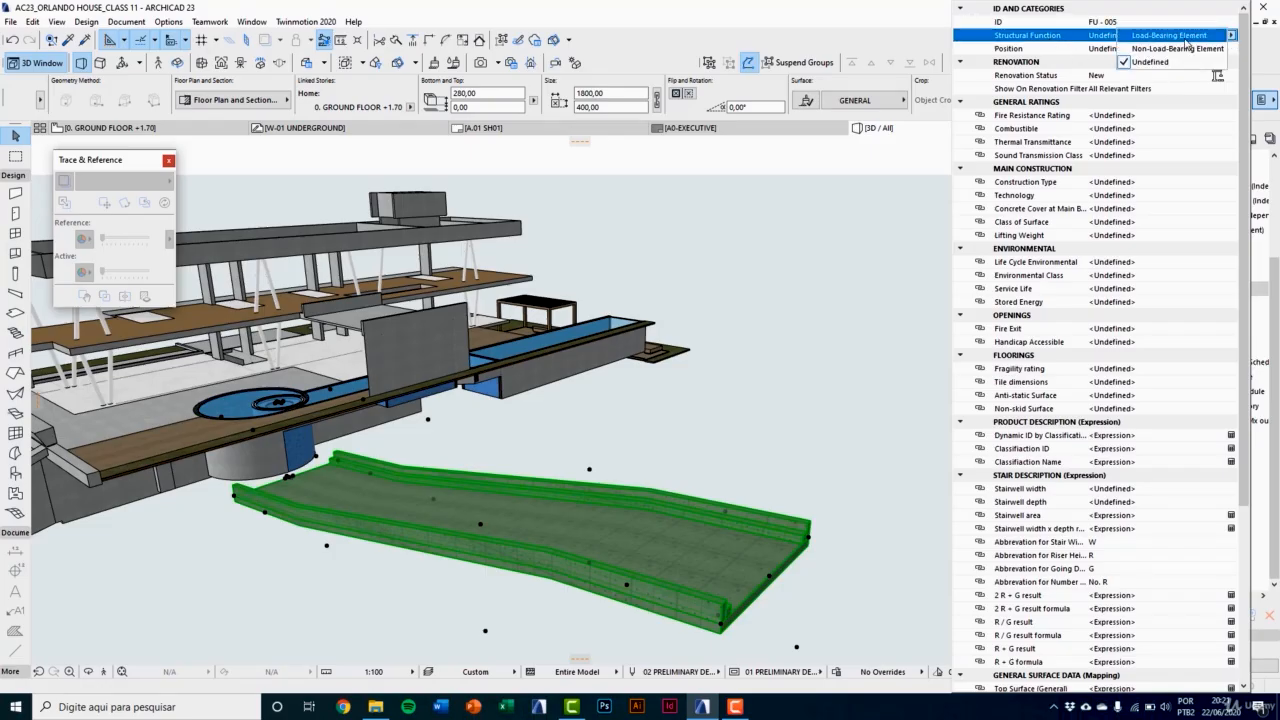
click(1187, 40)
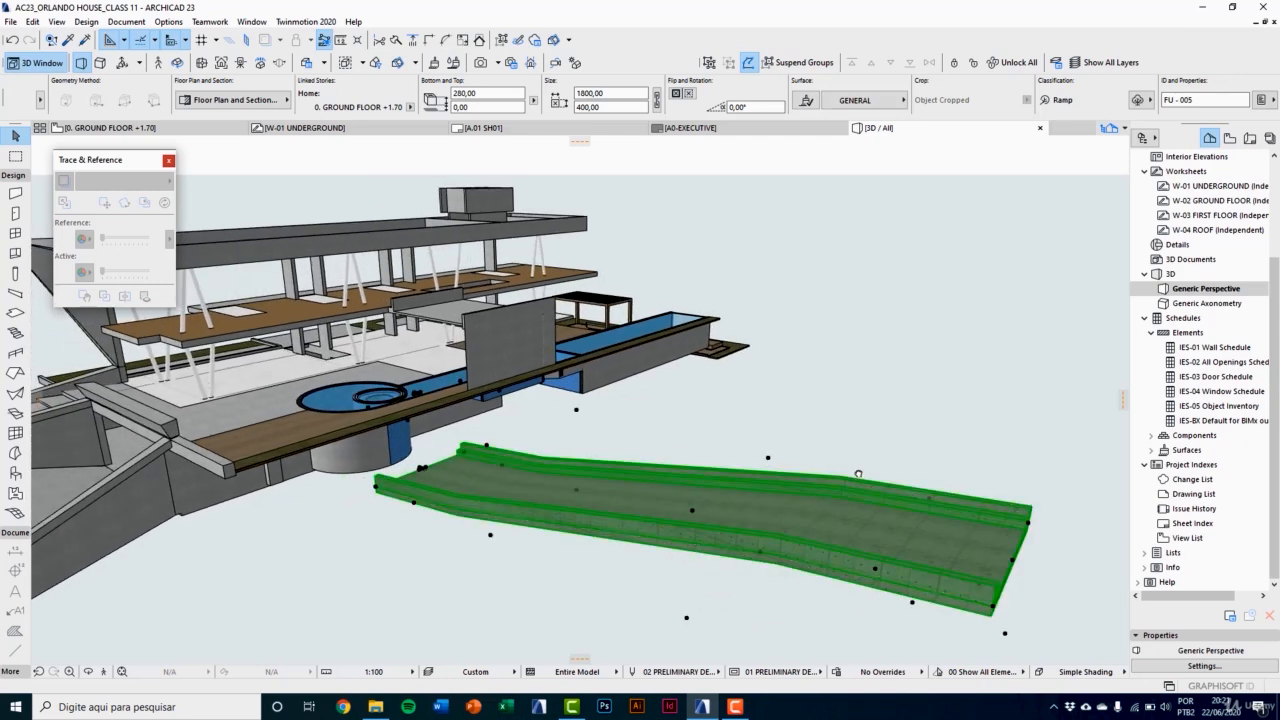
key(Delete)
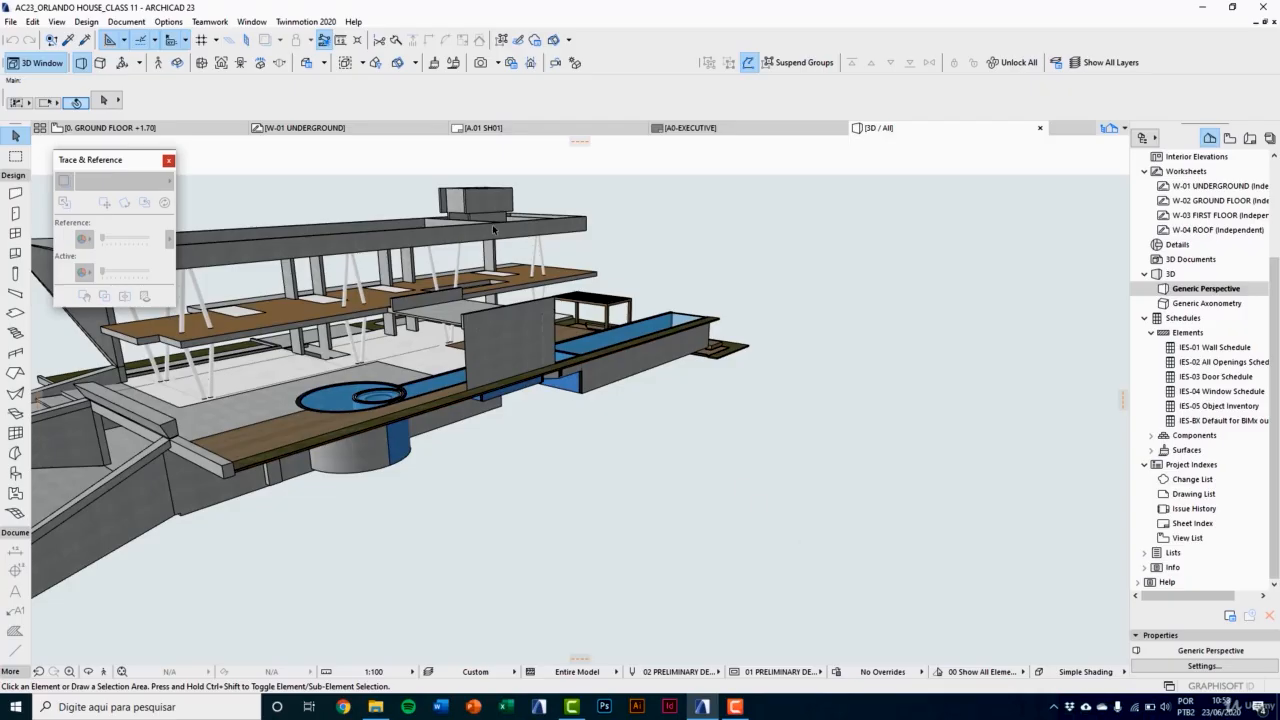
Step: Start importing standard steel profiles with the Brazilian country code and the Rectangular Hollow geometry
click(168, 21)
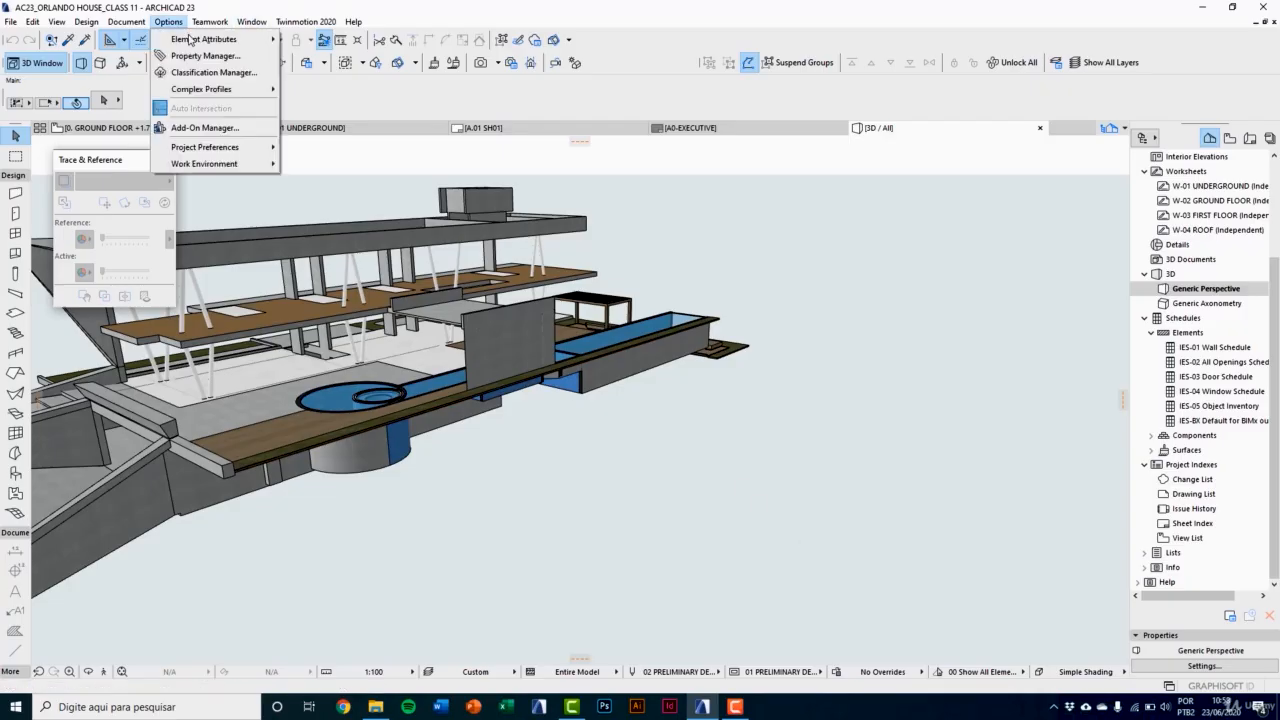
mouse_move(231, 94)
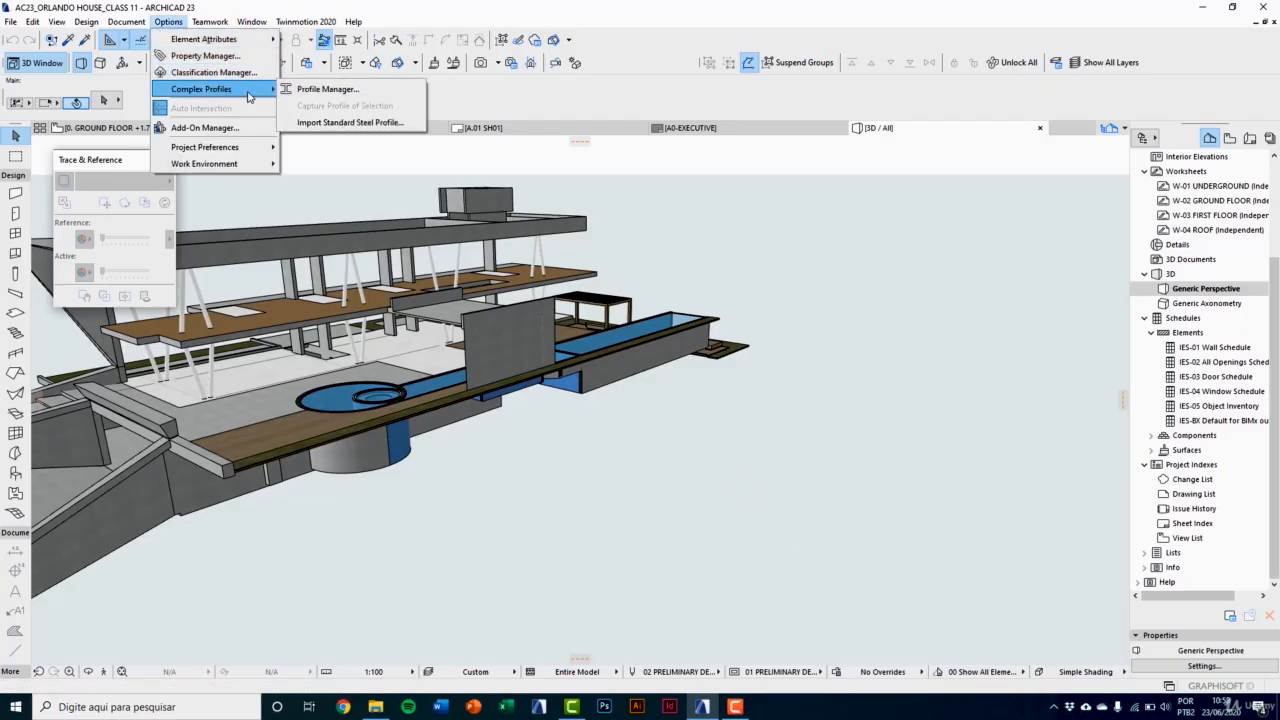
click(392, 123)
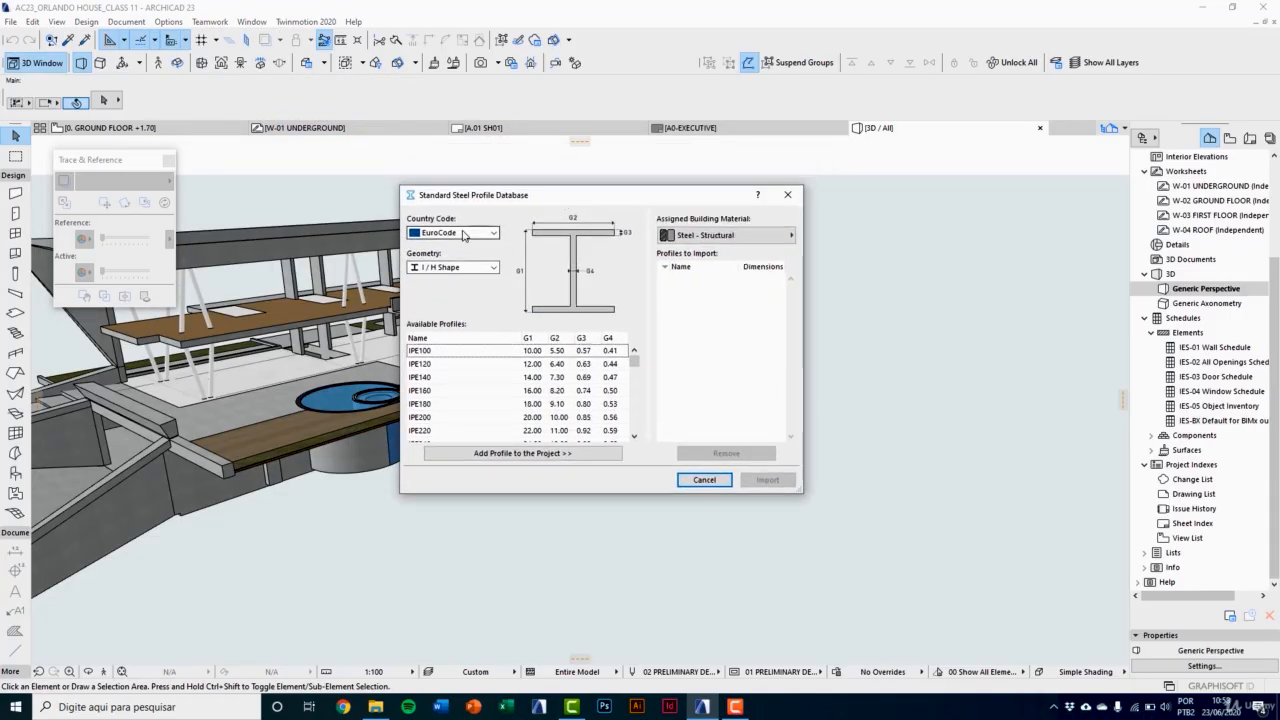
click(463, 234)
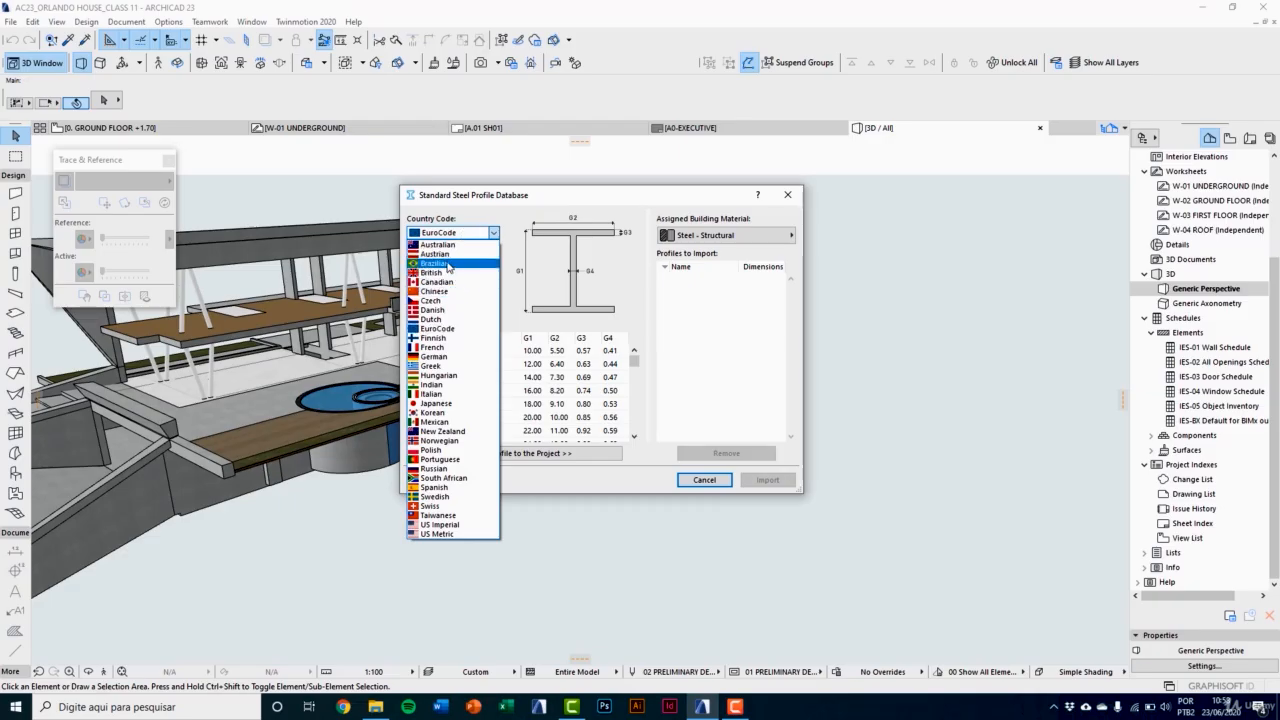
click(449, 264)
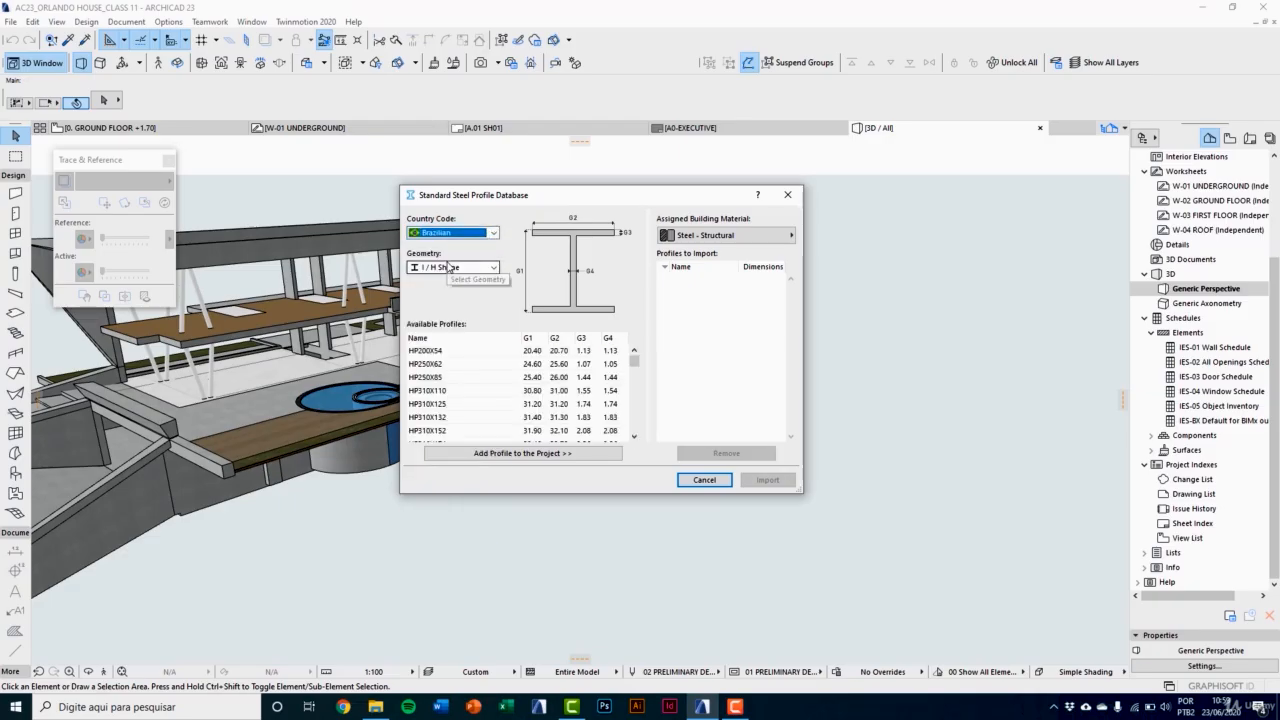
click(455, 268)
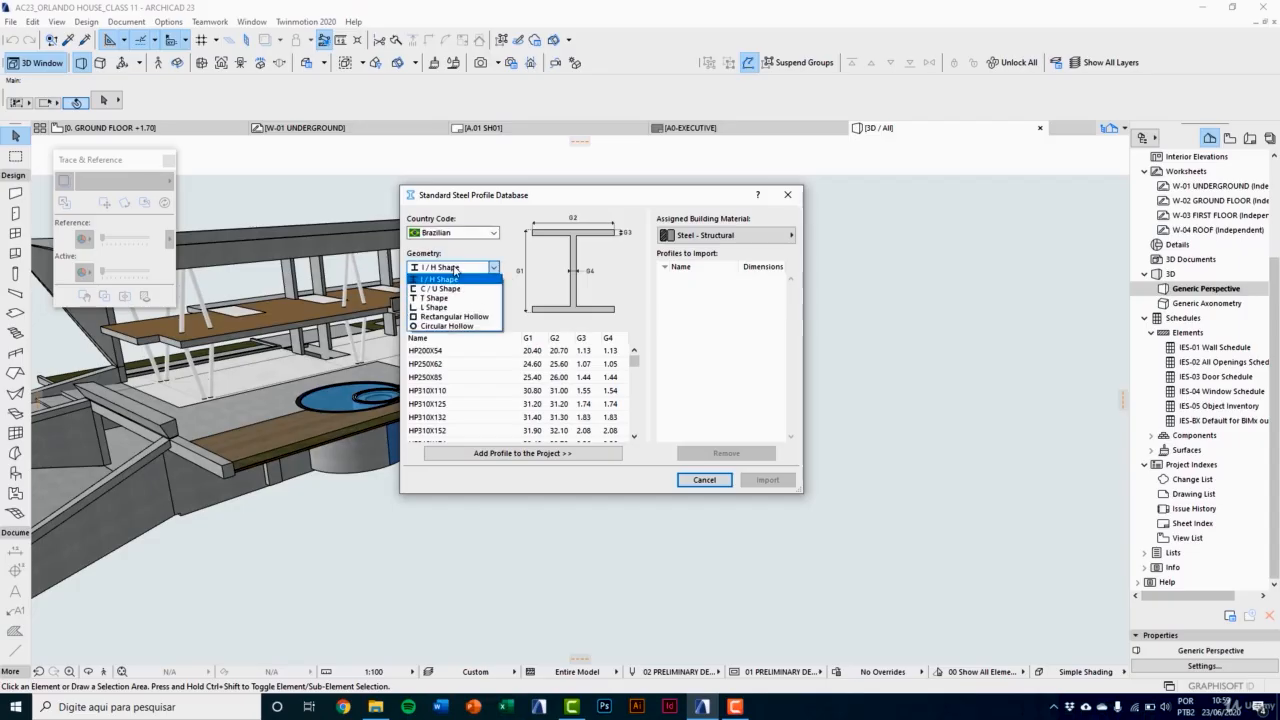
click(455, 317)
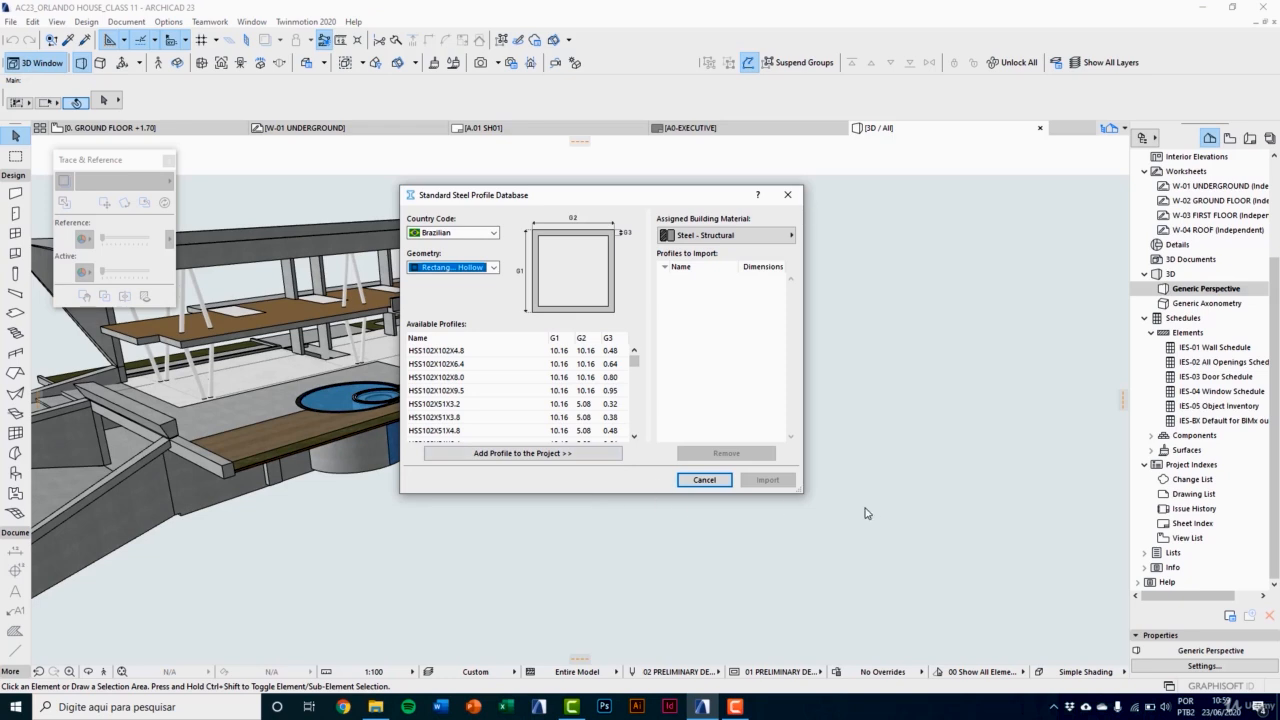
Step: Enlarge the profile database window and add the HSS102X51X4.8 profile to the profiles to import
drag(798, 486, 825, 573)
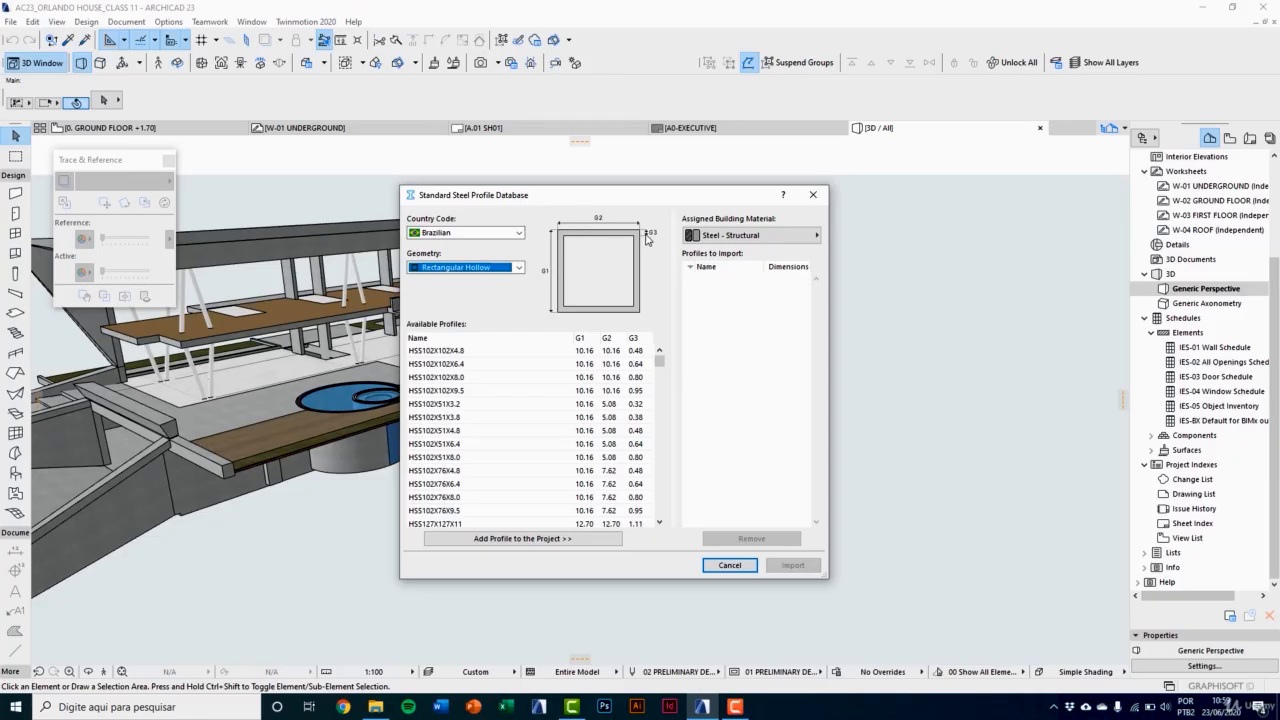
click(456, 458)
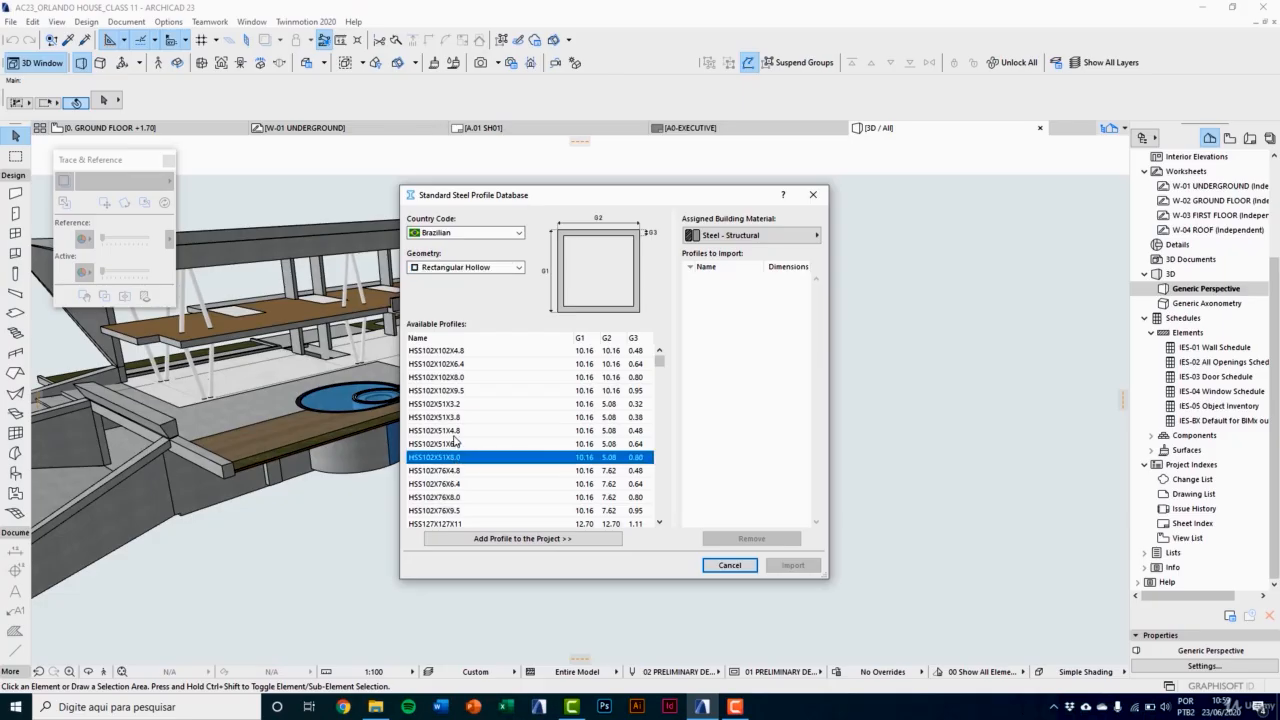
click(453, 431)
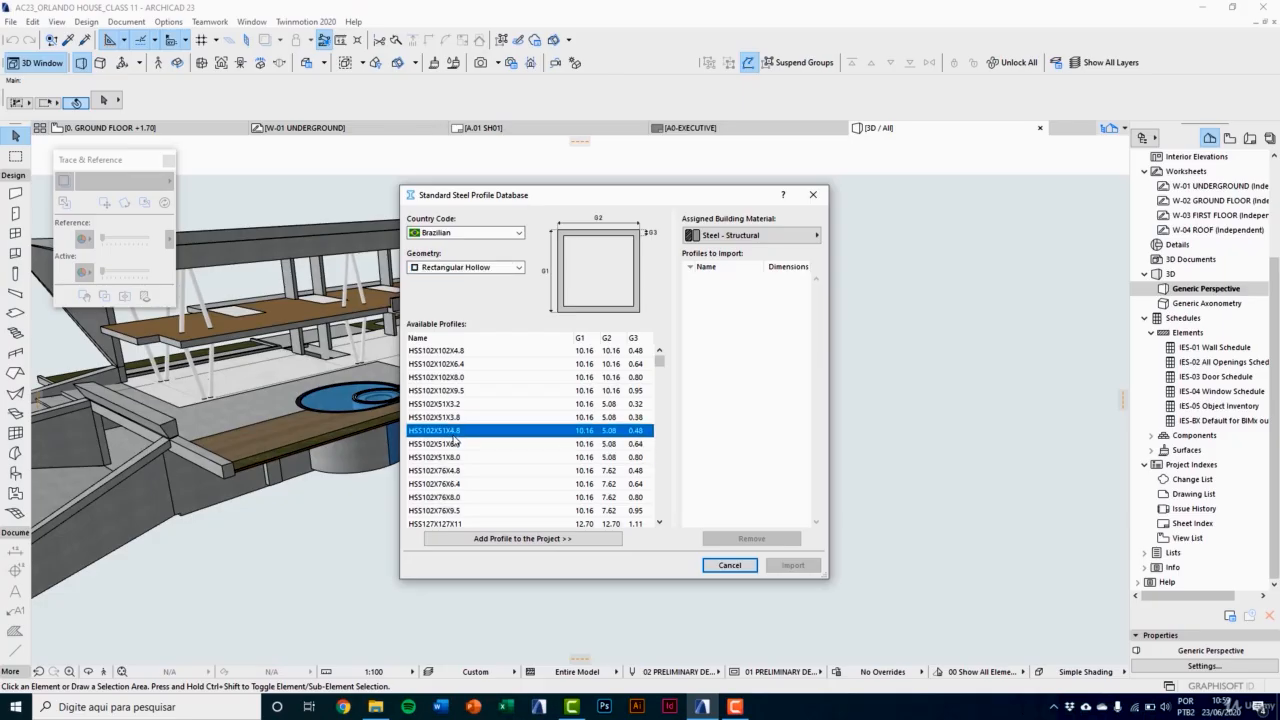
click(539, 539)
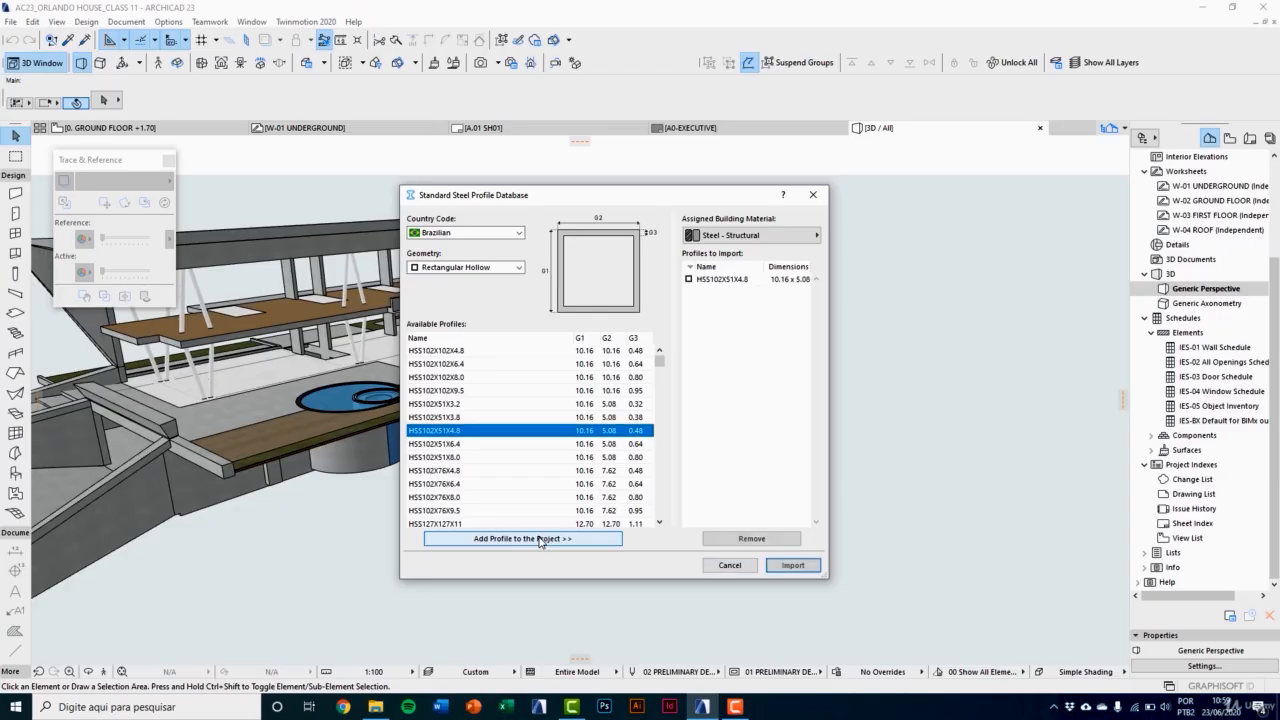
click(741, 284)
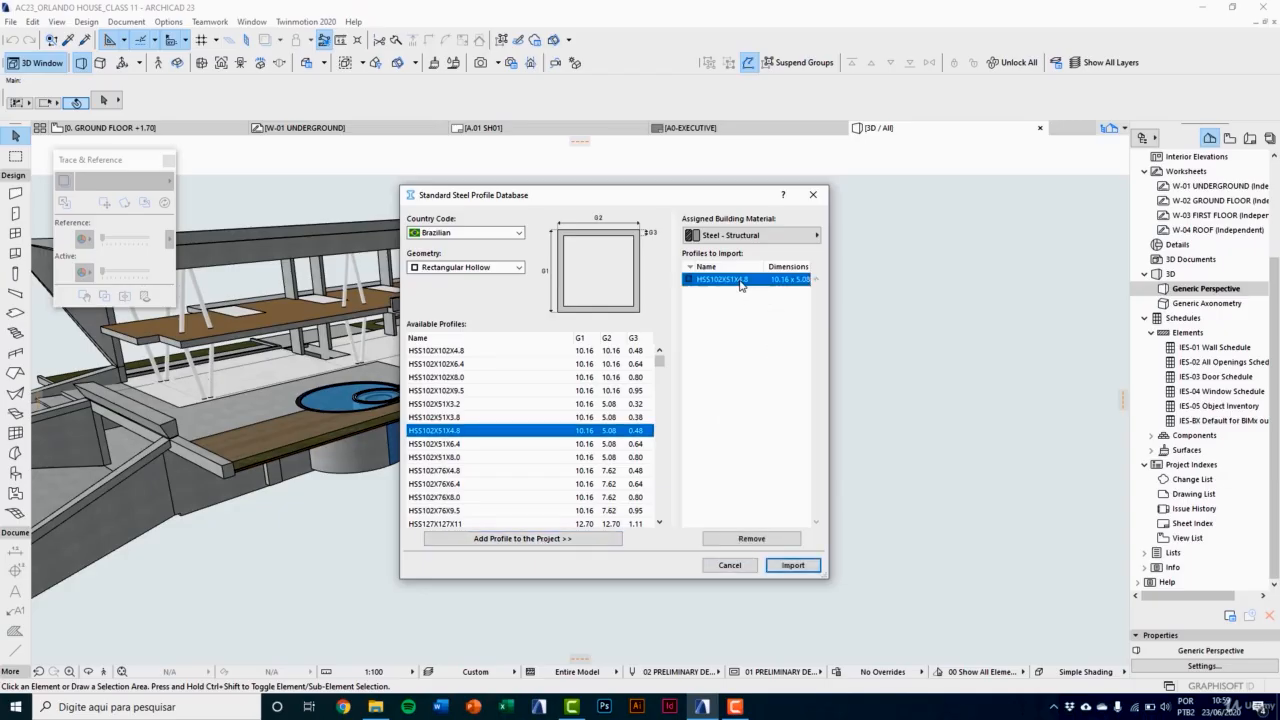
Step: Add the I / H Shape profile HP310X174 to the import list and import the listed profiles
click(465, 268)
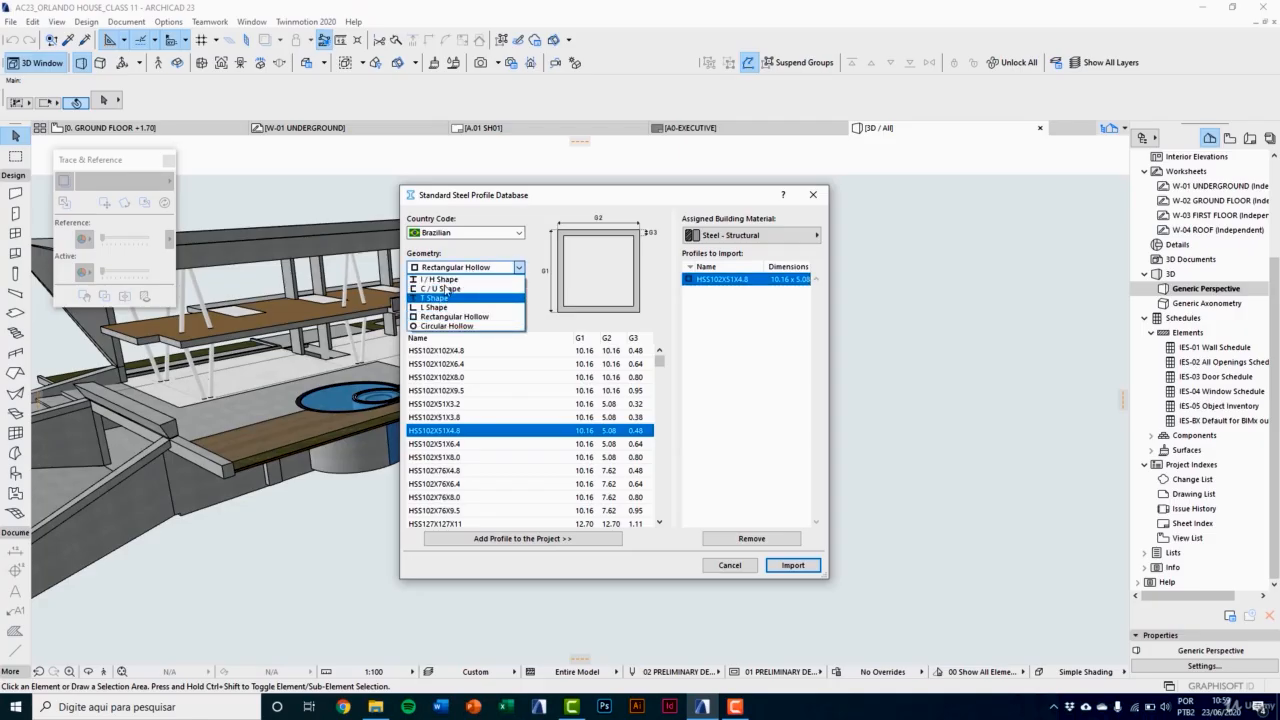
click(440, 279)
click(440, 445)
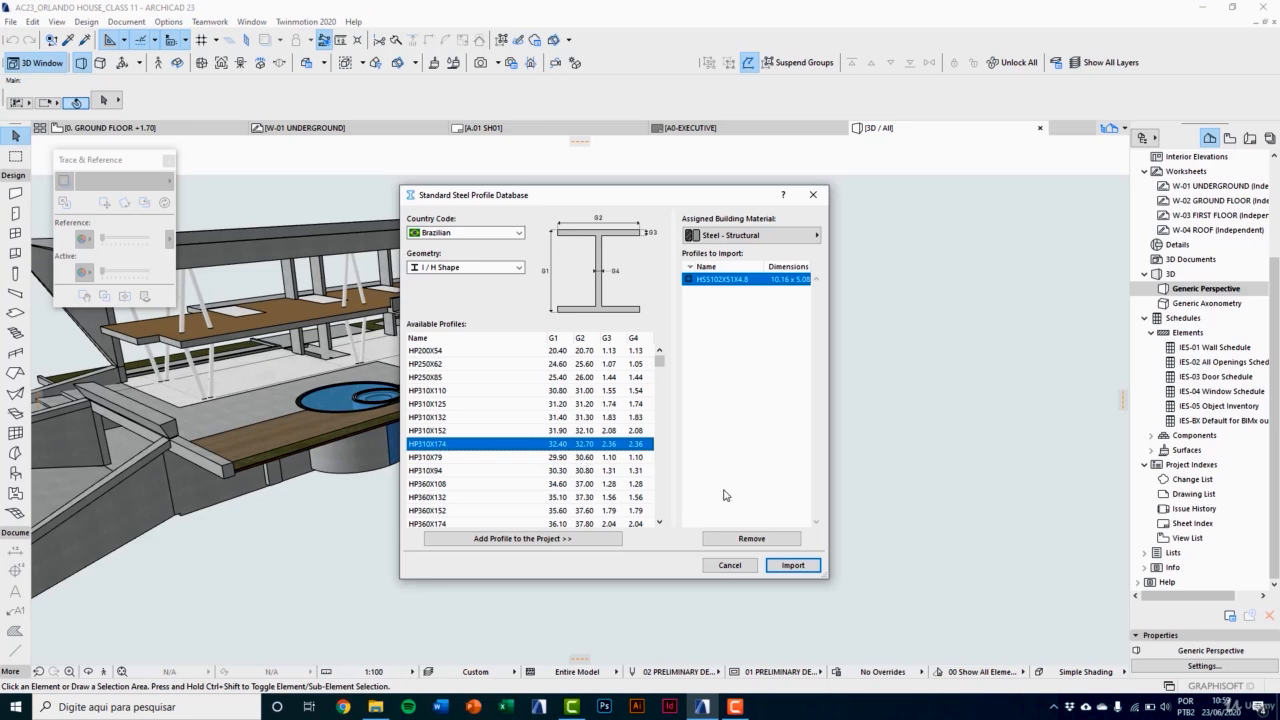
click(598, 538)
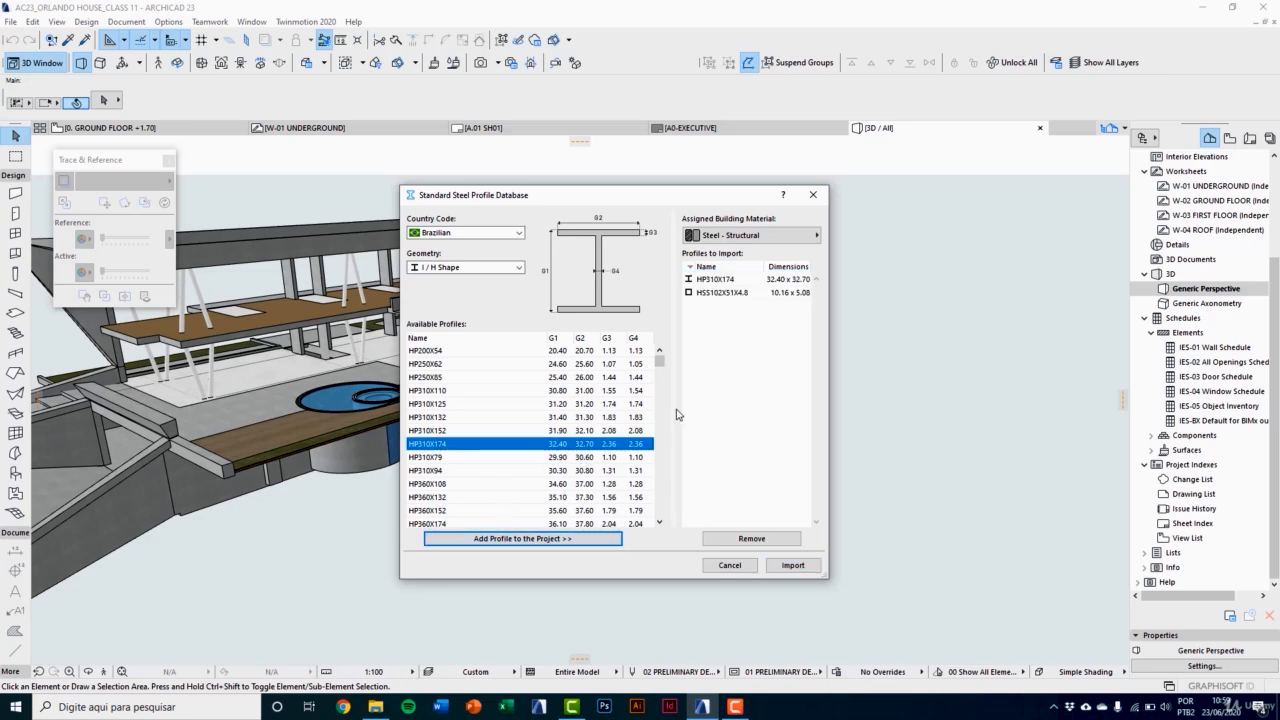
click(790, 568)
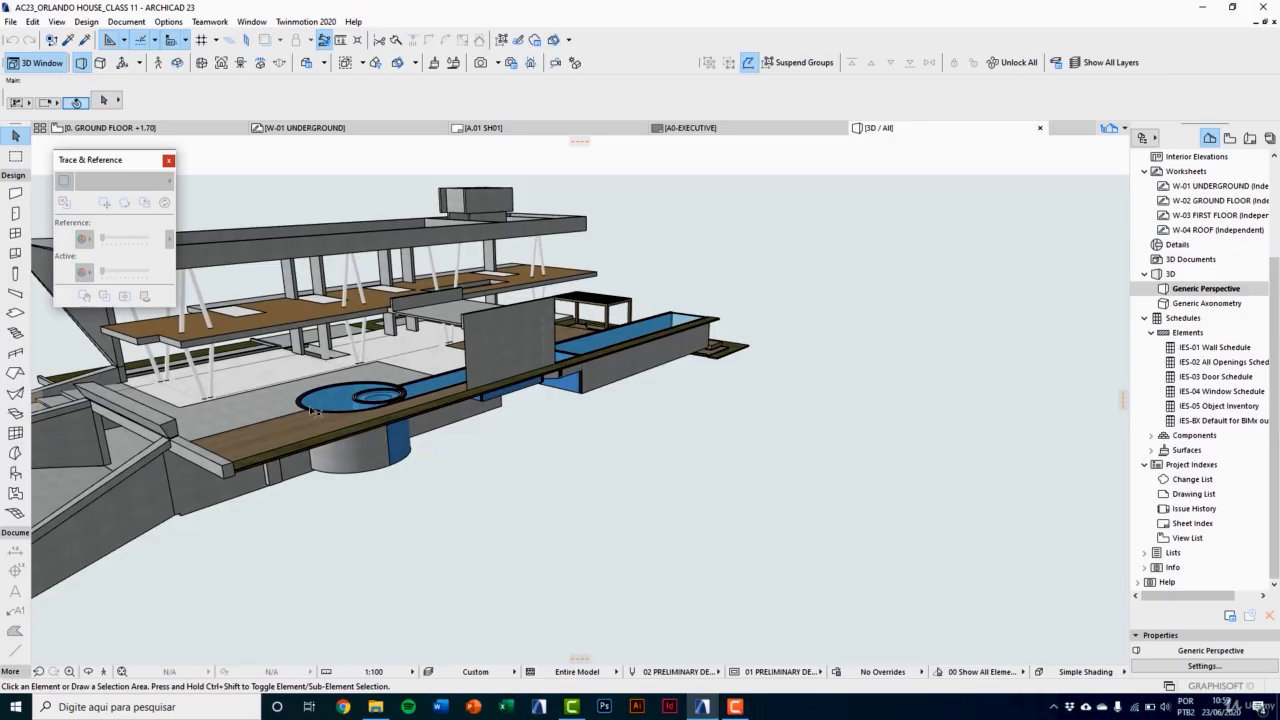
Step: Set the default column segment to a complex profile structure using the imported HSS102X51X4.8 profile
middle_drag(320, 410, 362, 460)
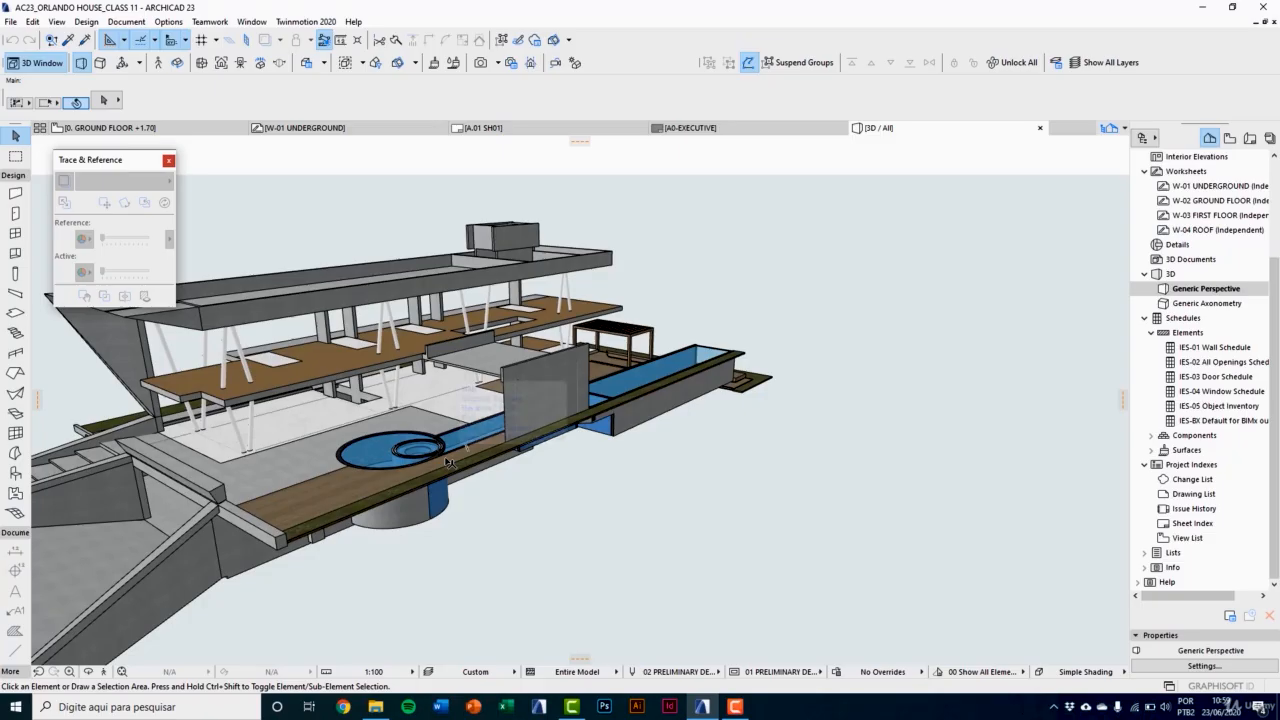
scroll(445, 462, up, 2)
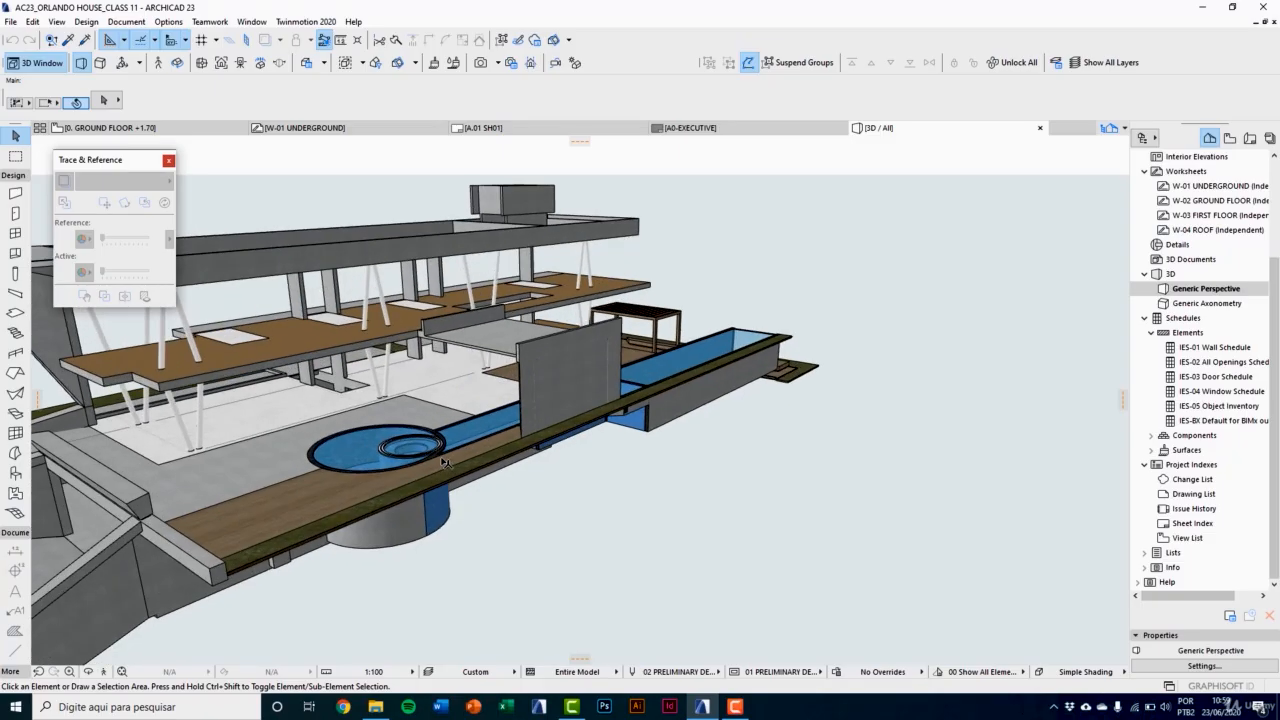
click(14, 275)
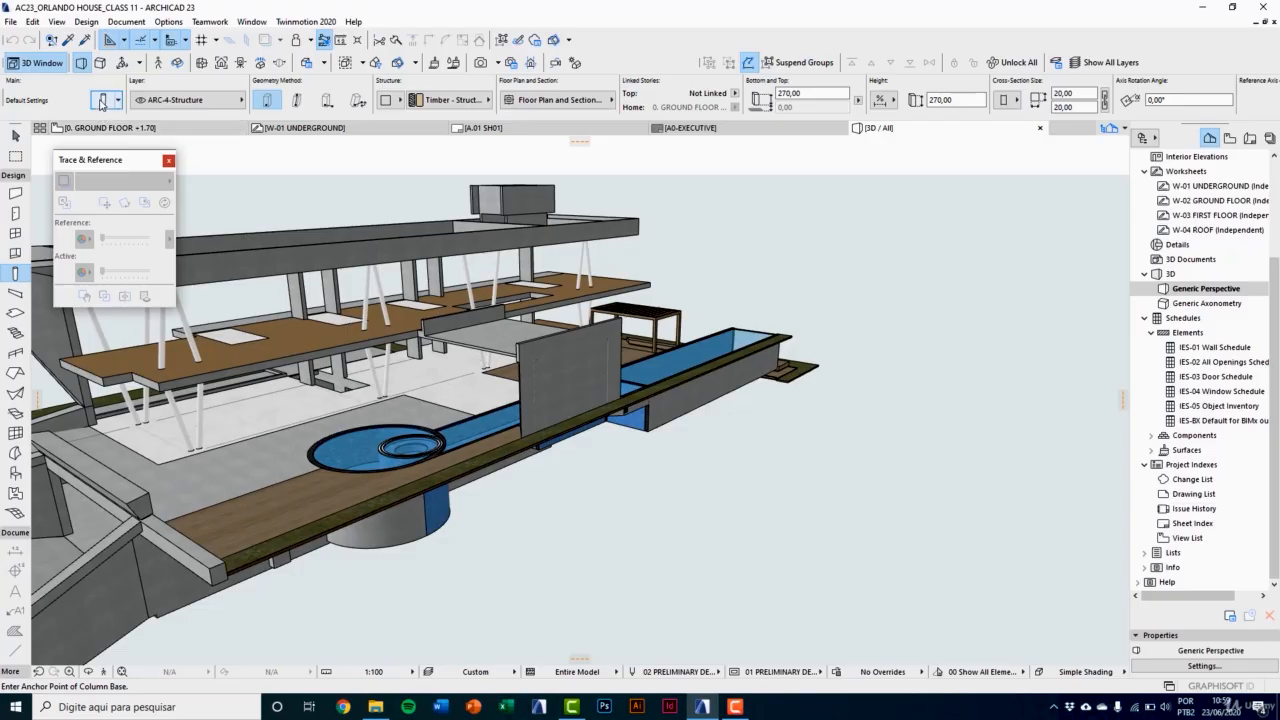
click(101, 101)
click(346, 176)
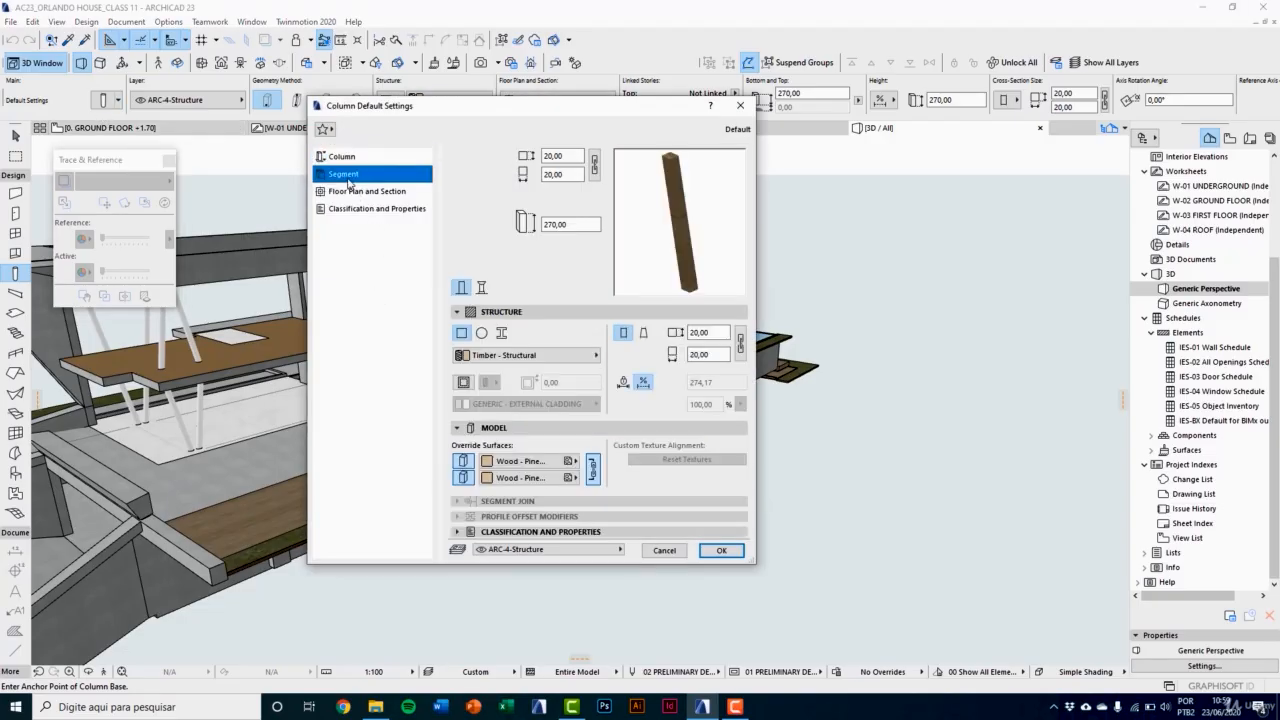
click(502, 333)
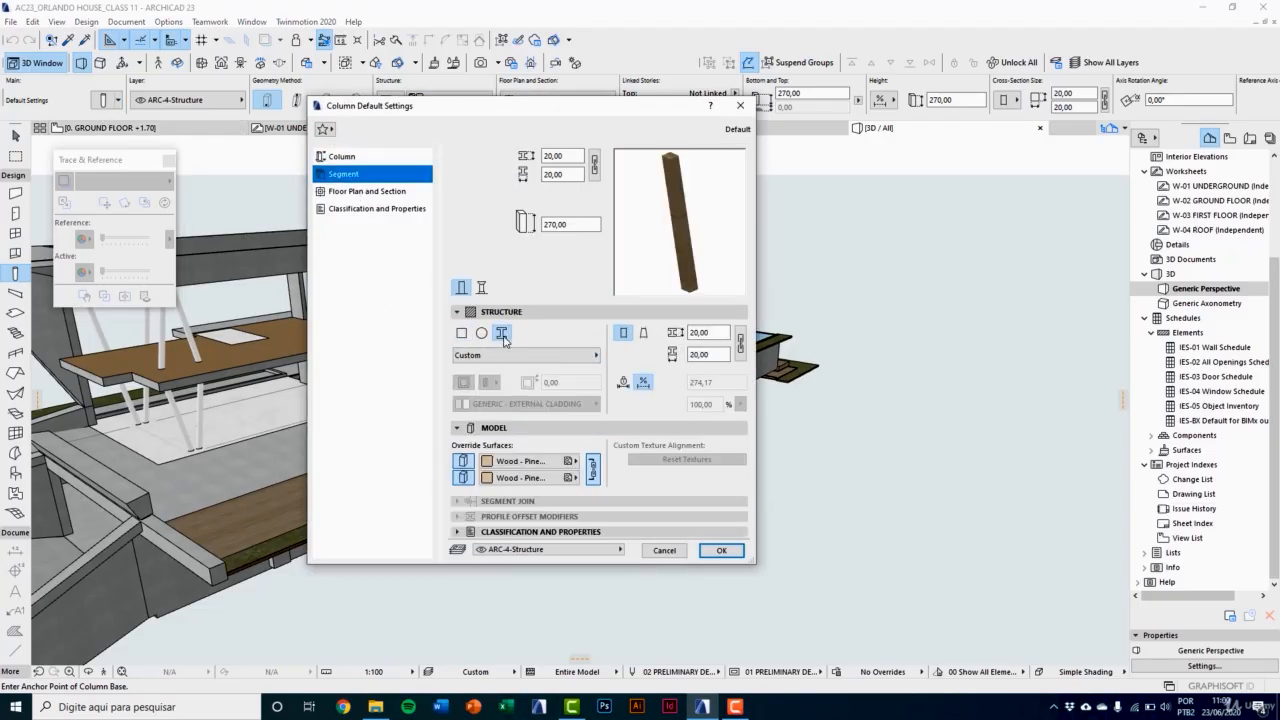
click(513, 356)
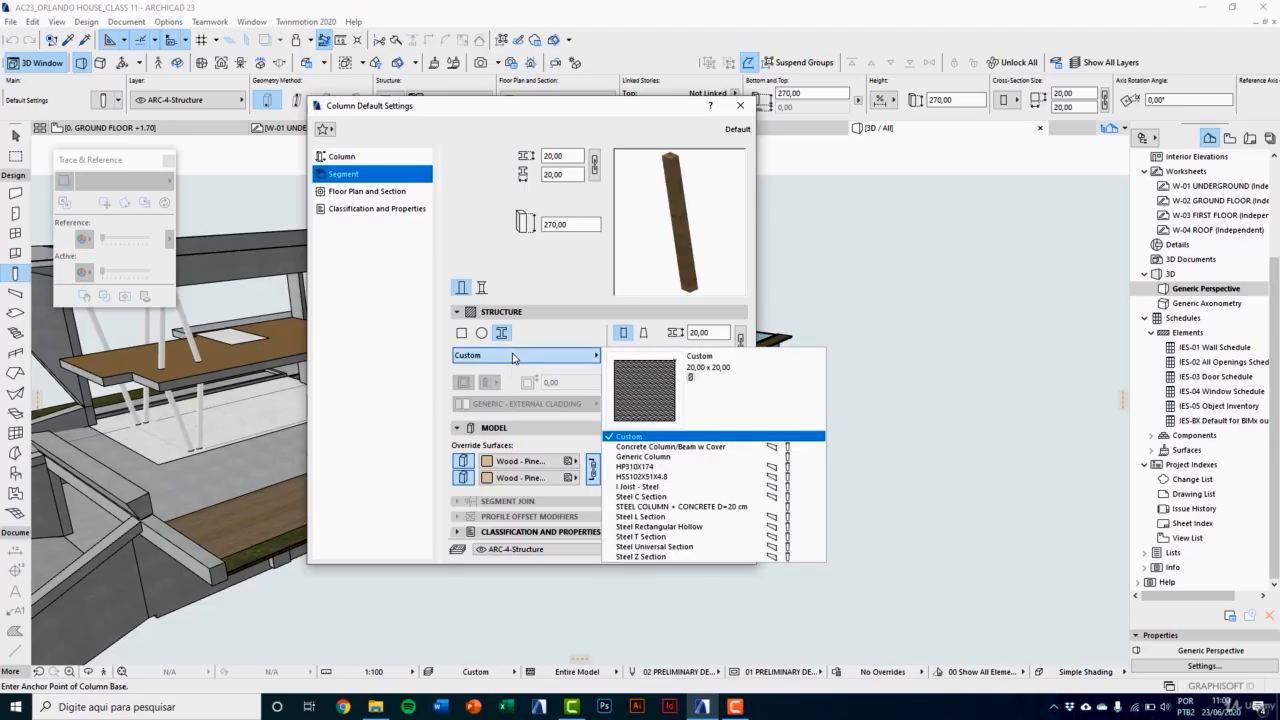
click(645, 477)
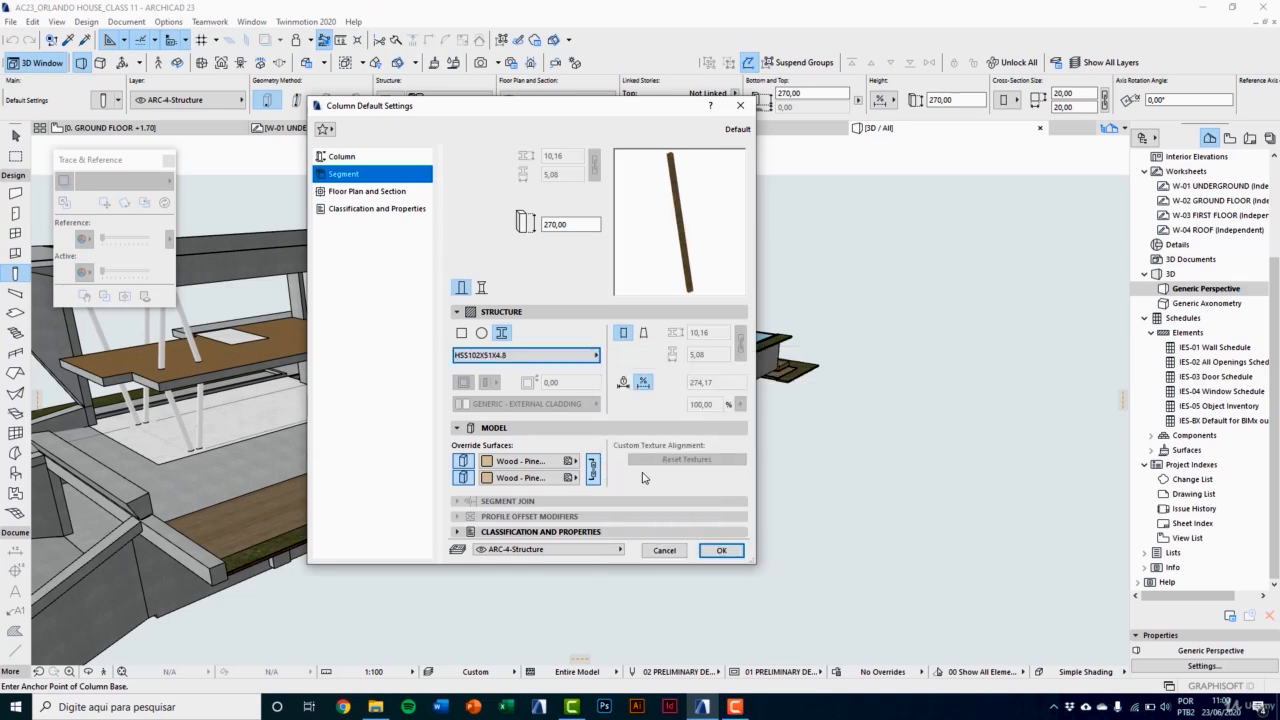
Step: Override the default column's surfaces with Paint - Cadmium Yellow and accept the settings
click(493, 465)
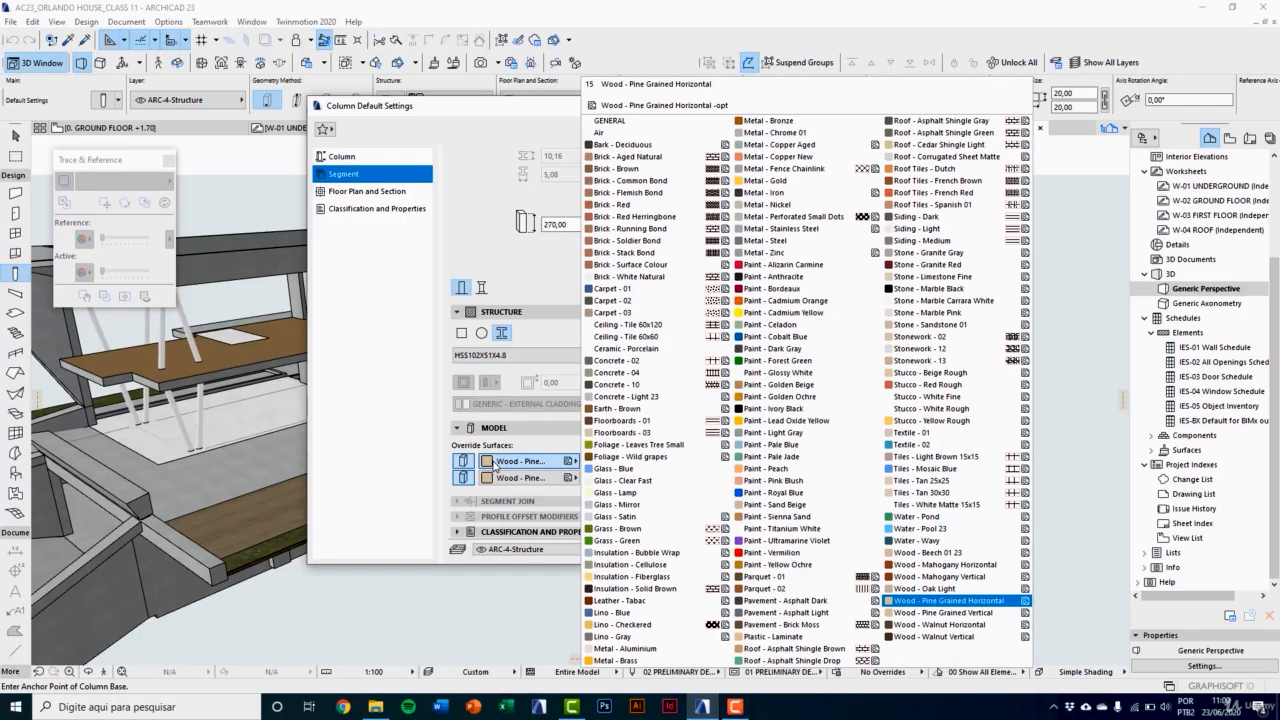
click(762, 313)
click(723, 557)
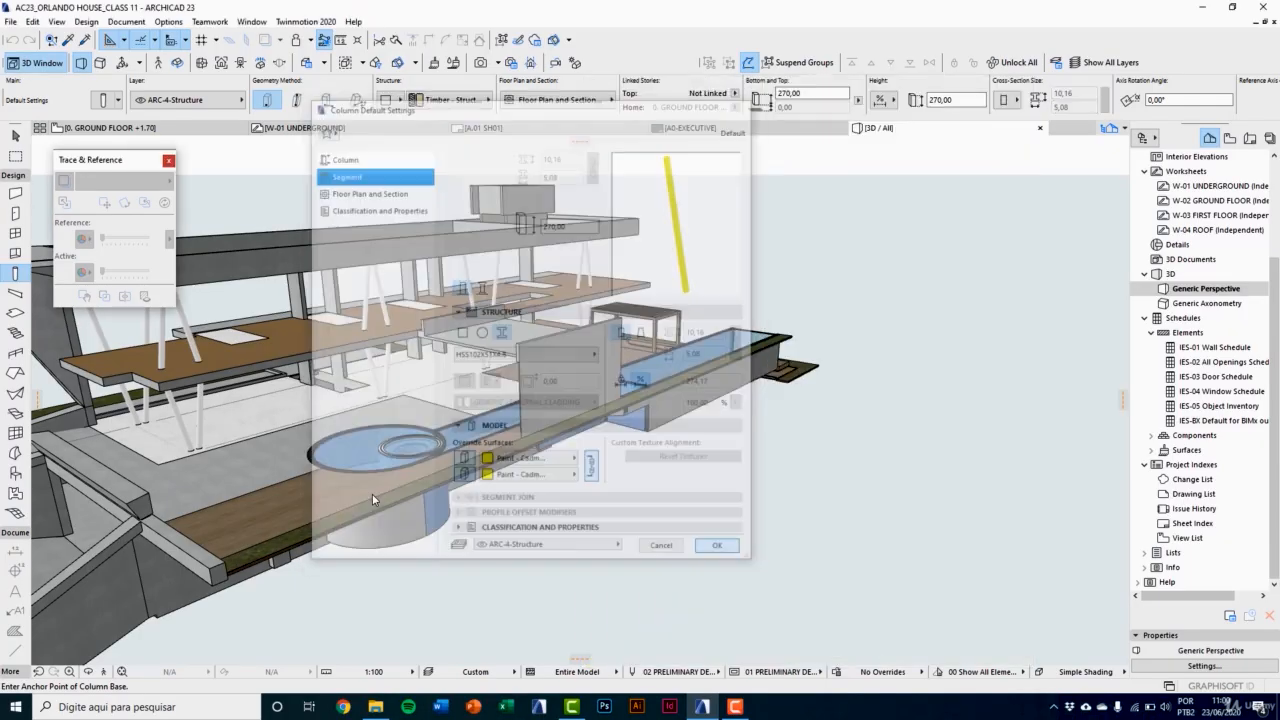
Step: Place the yellow steel column on the wooden deck beside the round pool and select its upper piece
scroll(323, 485, up, 4)
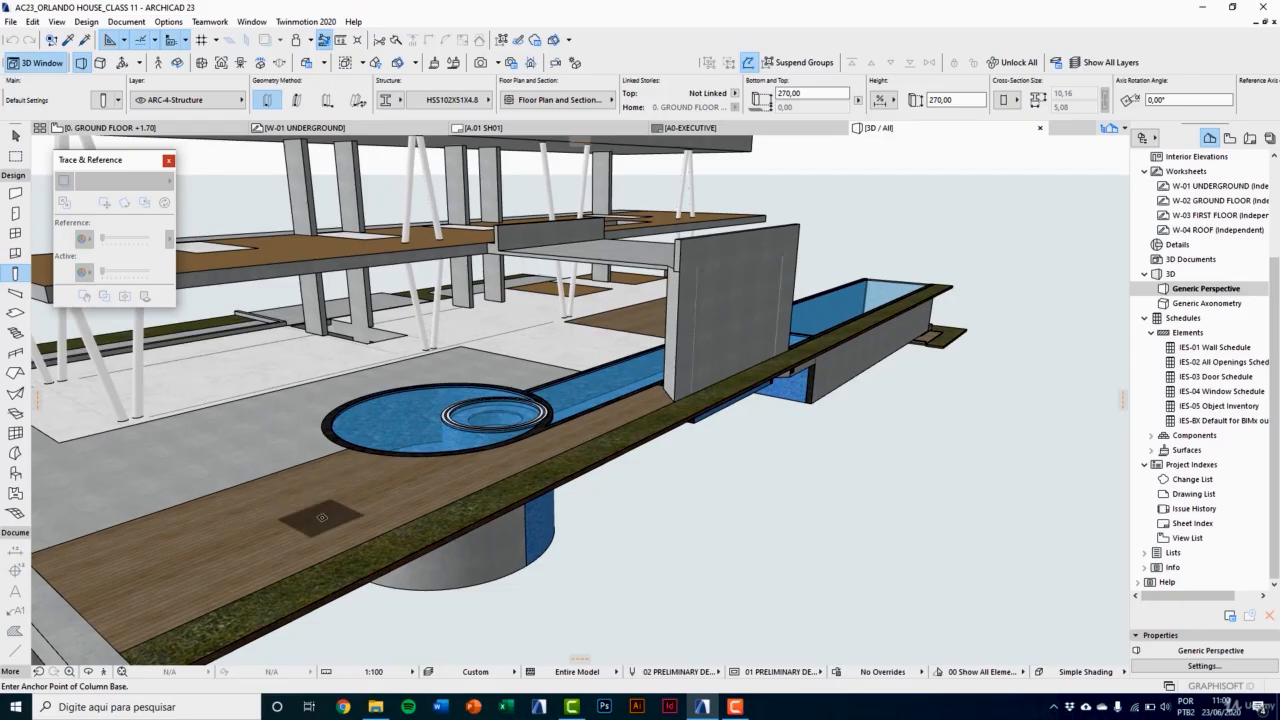
click(349, 516)
scroll(332, 408, up, 5)
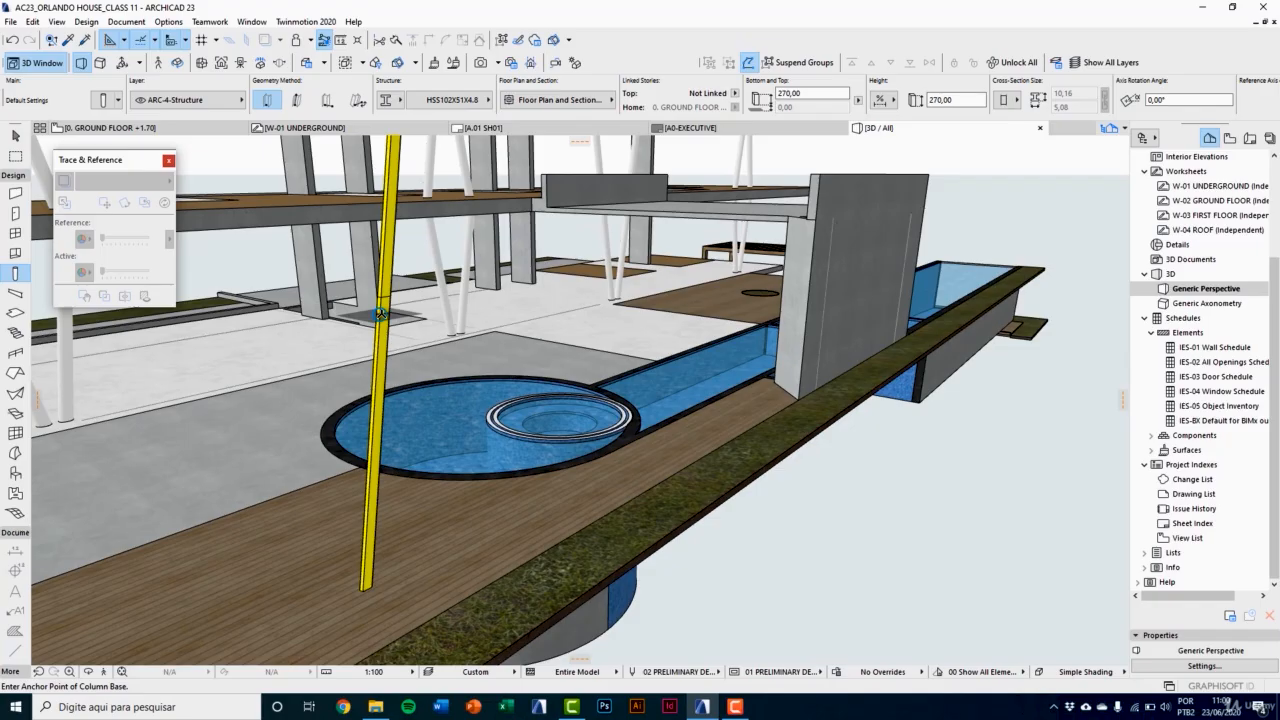
middle_drag(387, 254, 385, 332)
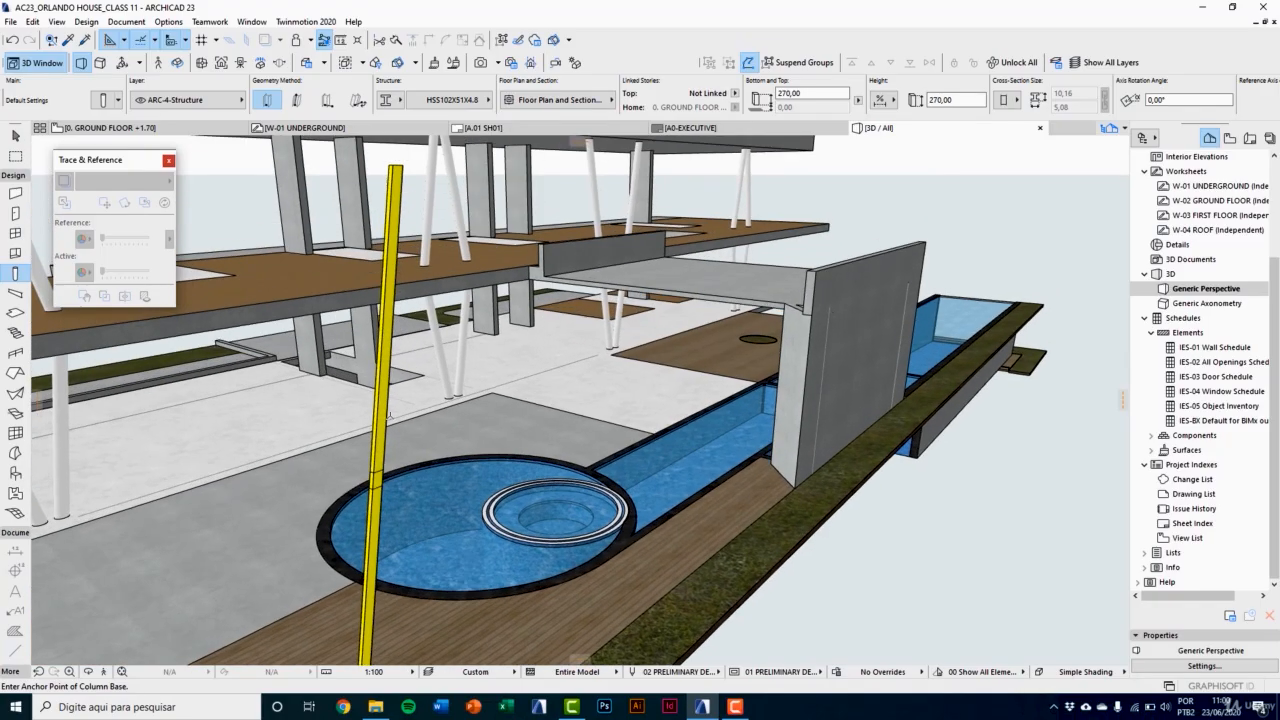
click(395, 172)
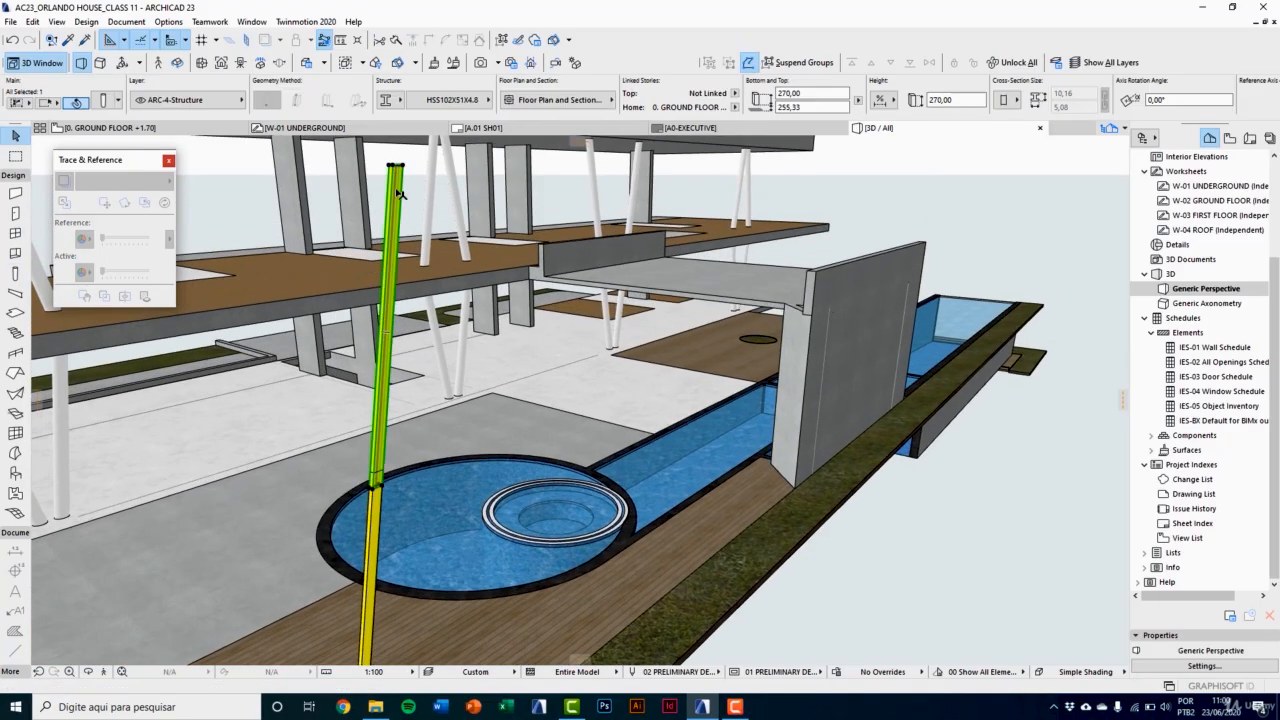
middle_drag(395, 172, 397, 340)
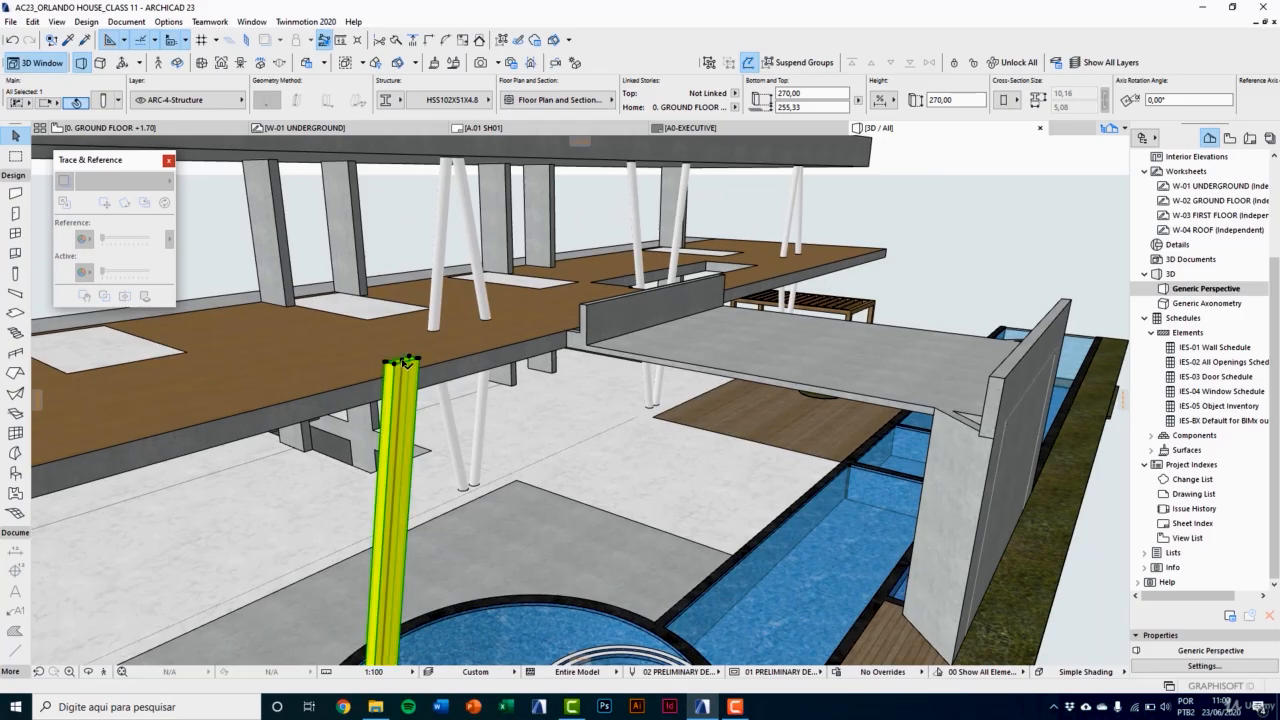
click(405, 361)
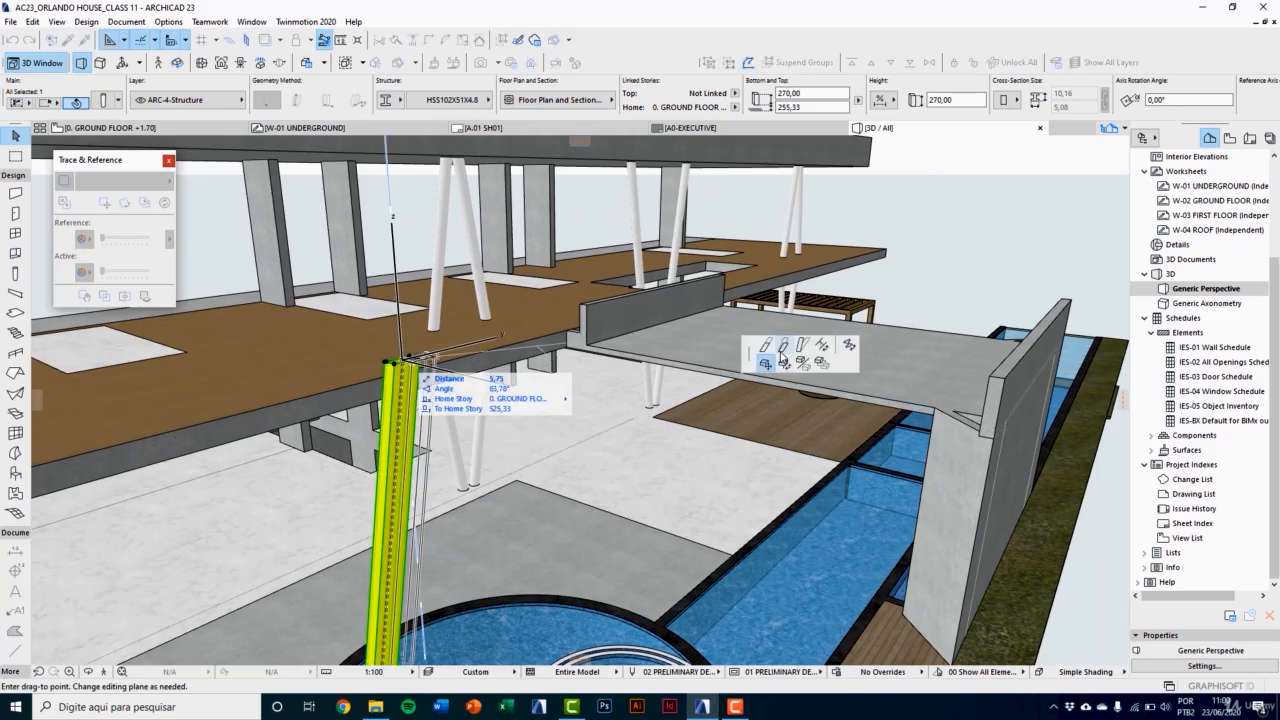
click(801, 347)
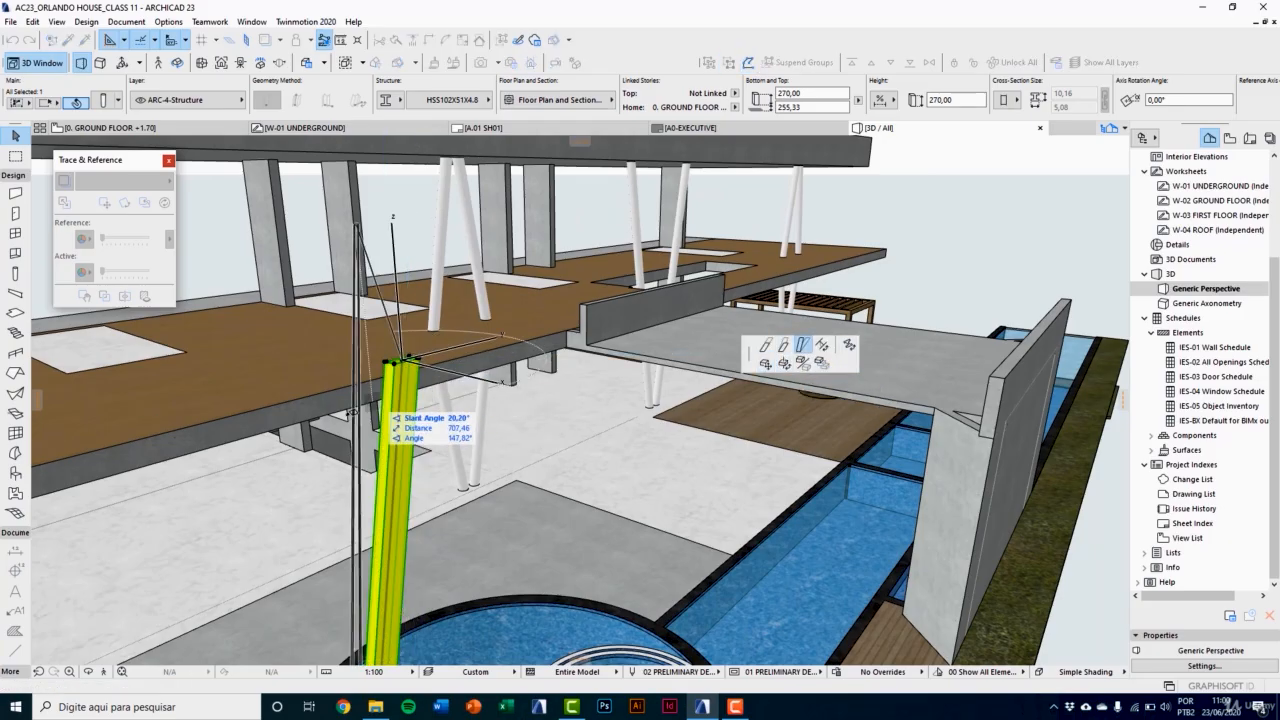
key(Escape)
Step: Change the selected upper piece of the yellow column from slanted to vertical in its positioning settings
click(104, 100)
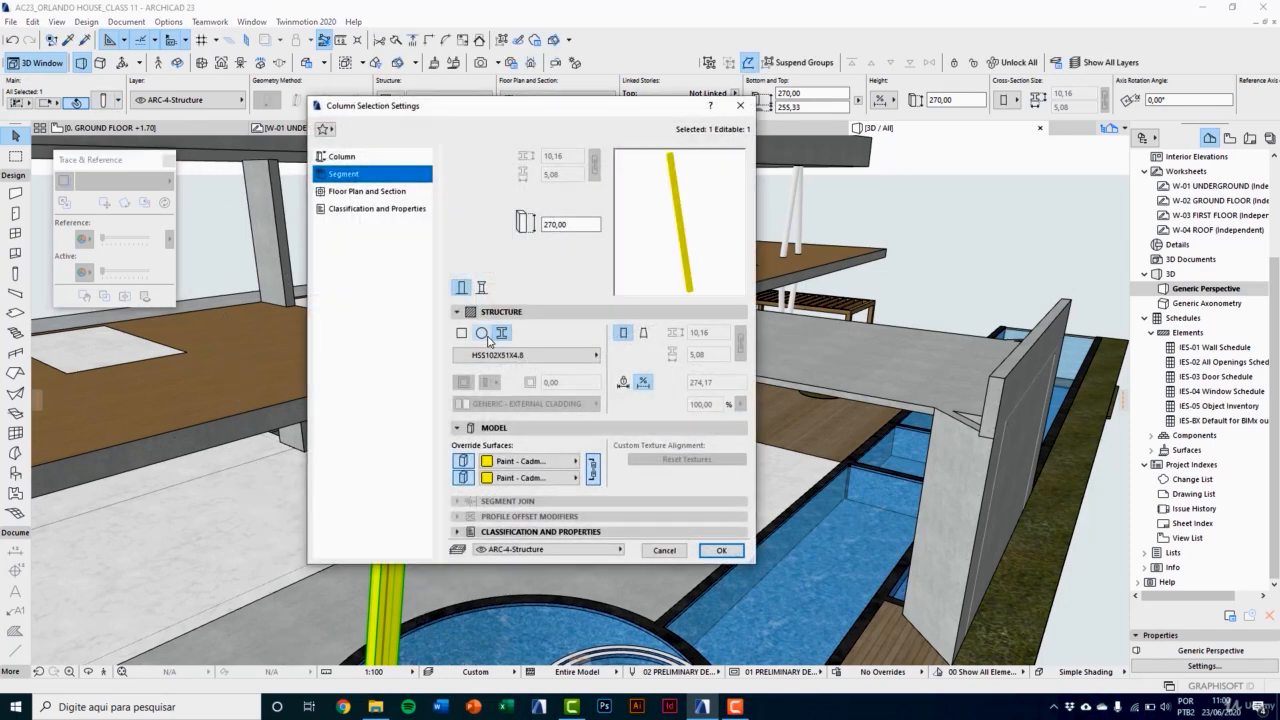
click(346, 157)
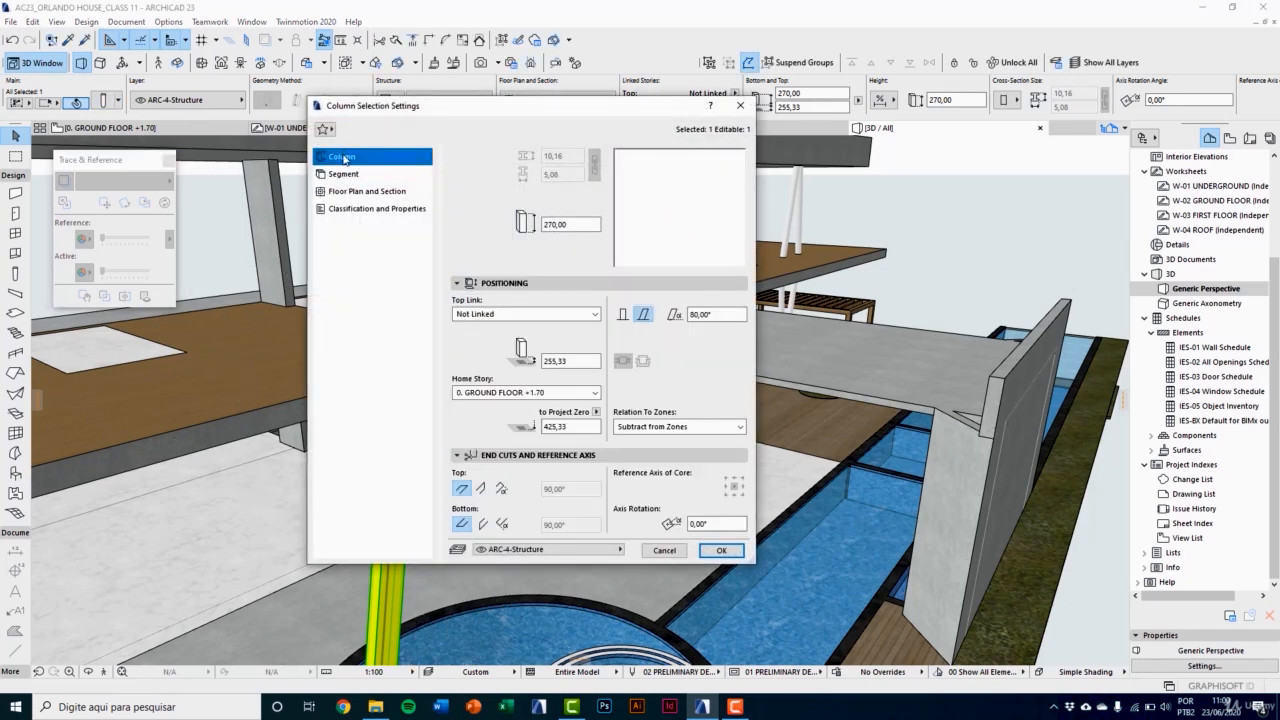
click(623, 315)
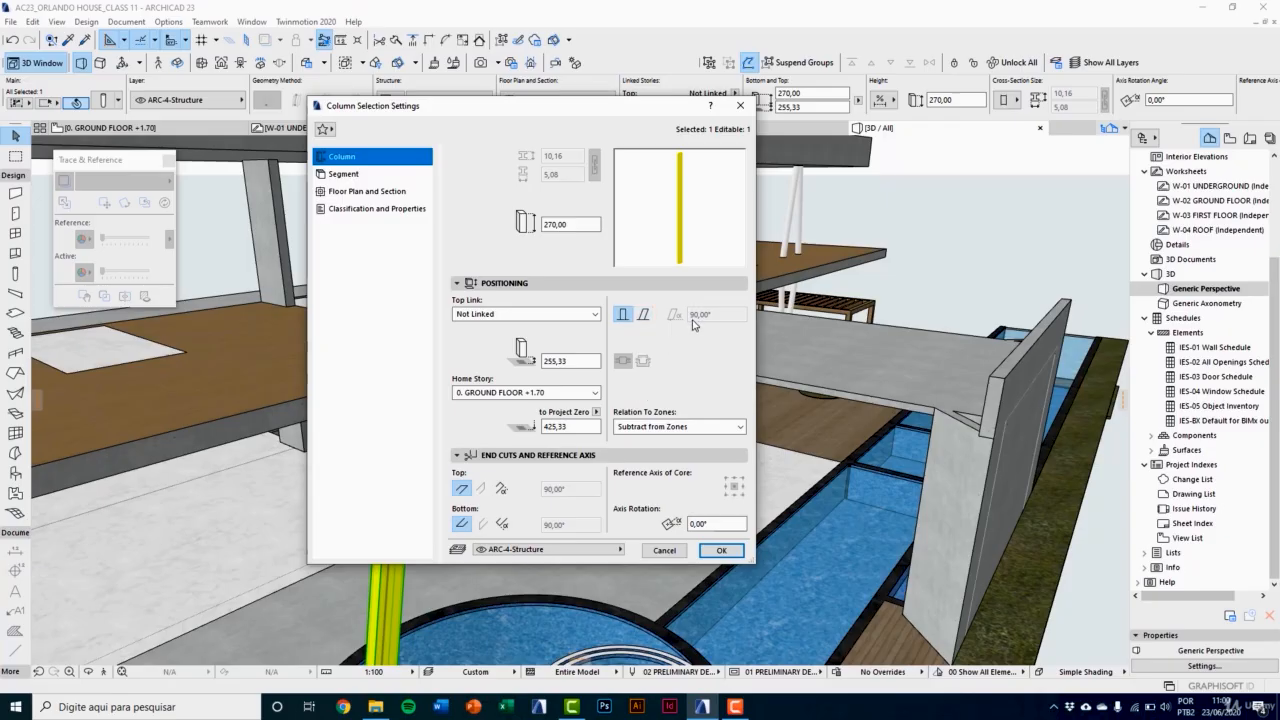
click(721, 550)
Step: Stretch the top of the upper column piece vertically to a height of about 297
scroll(423, 418, up, 5)
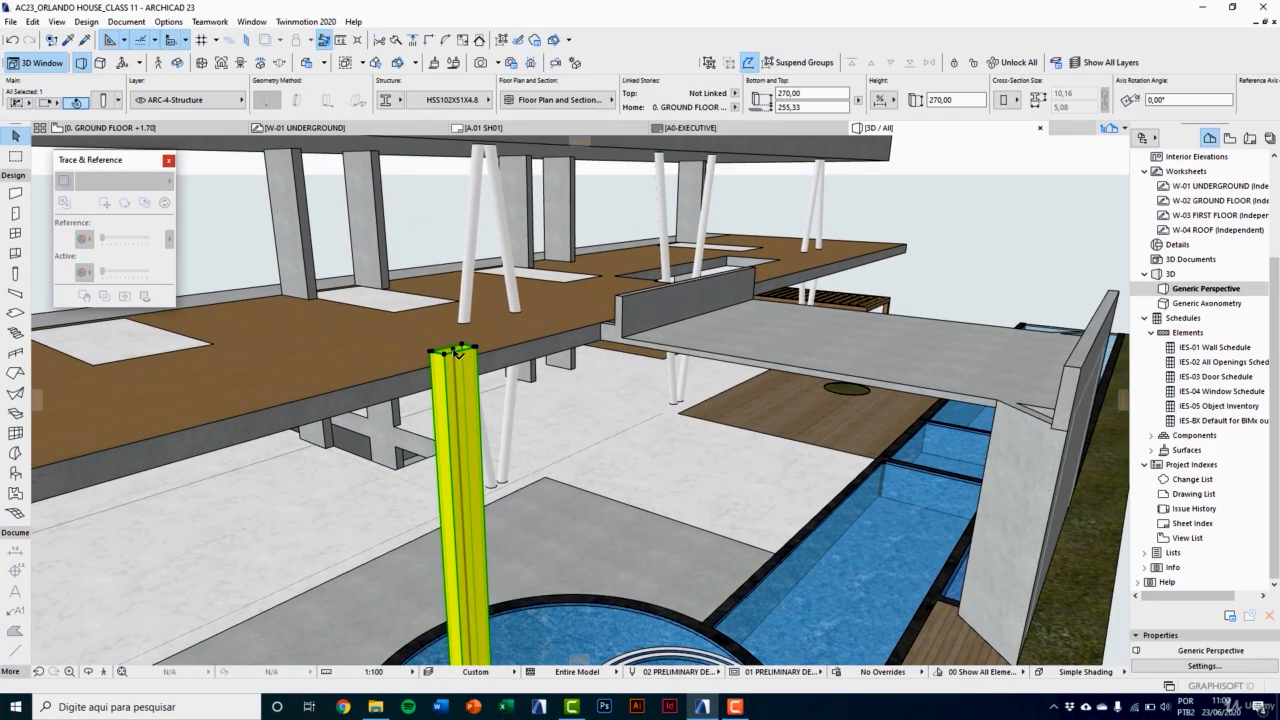
click(458, 352)
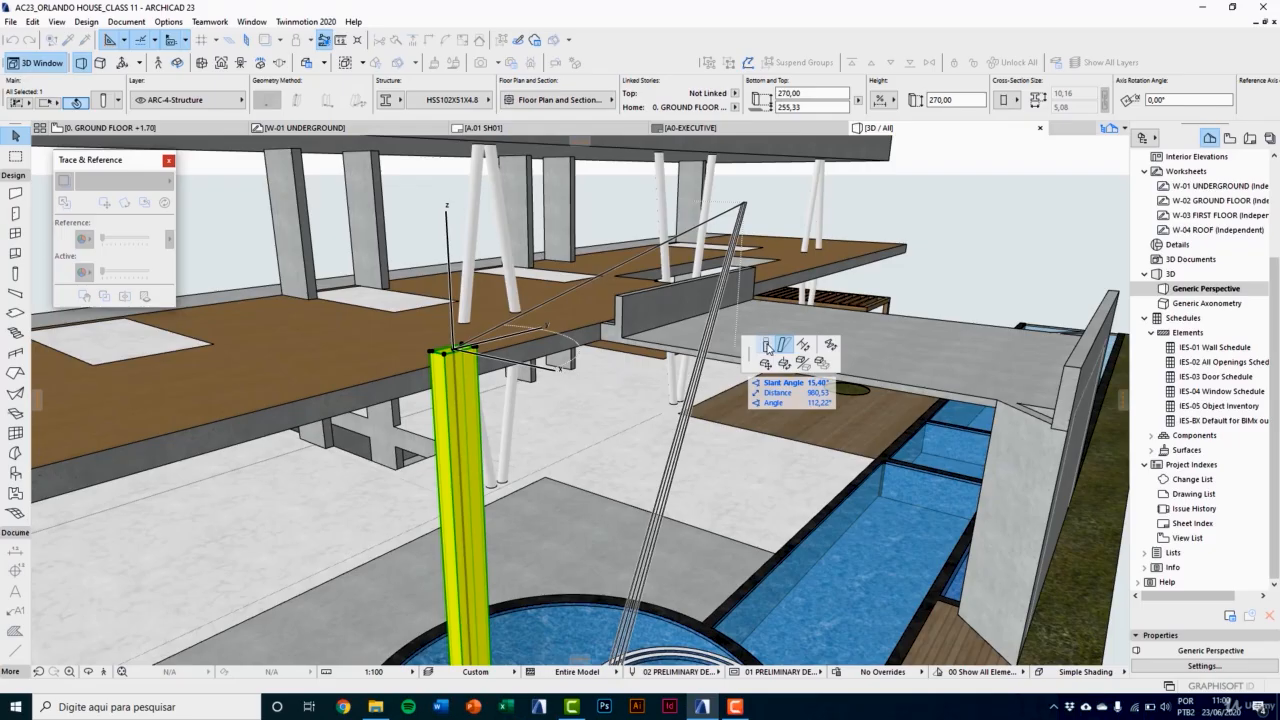
click(767, 346)
click(444, 235)
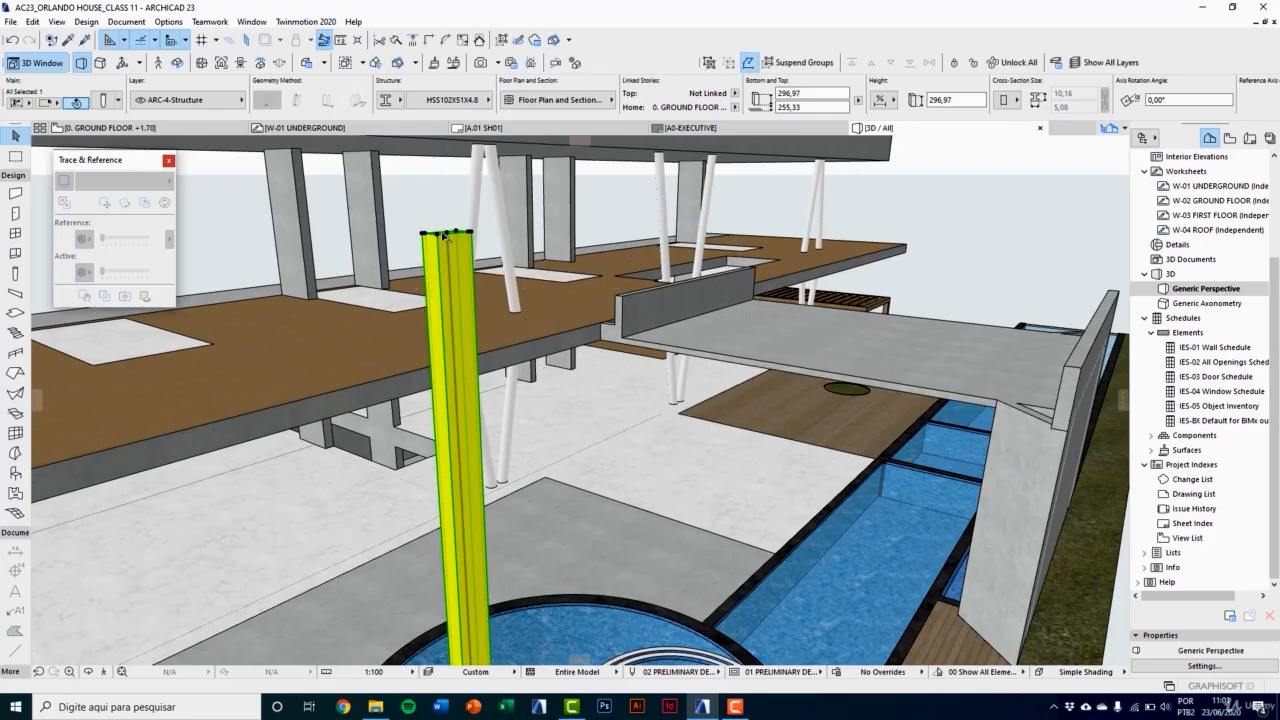
click(443, 236)
key(Escape)
Step: Slant the upper column piece by moving its top end freely away from the vertical axis
click(448, 233)
click(766, 345)
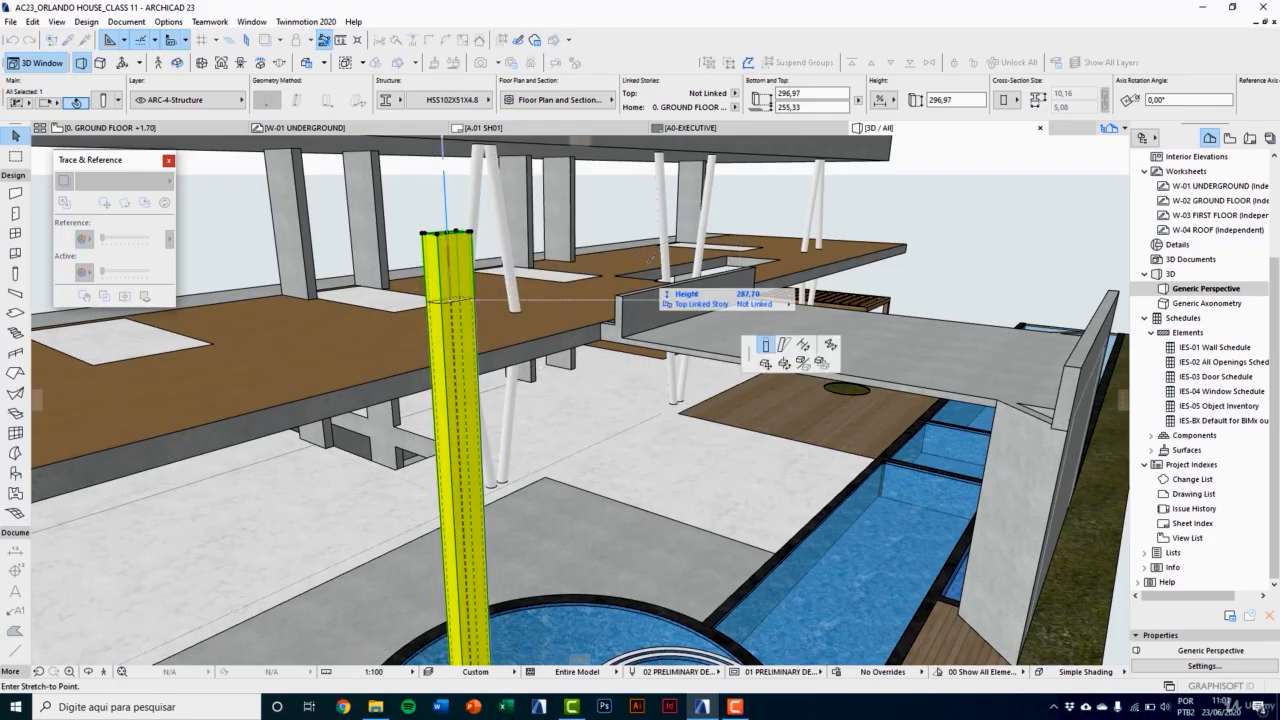
click(783, 345)
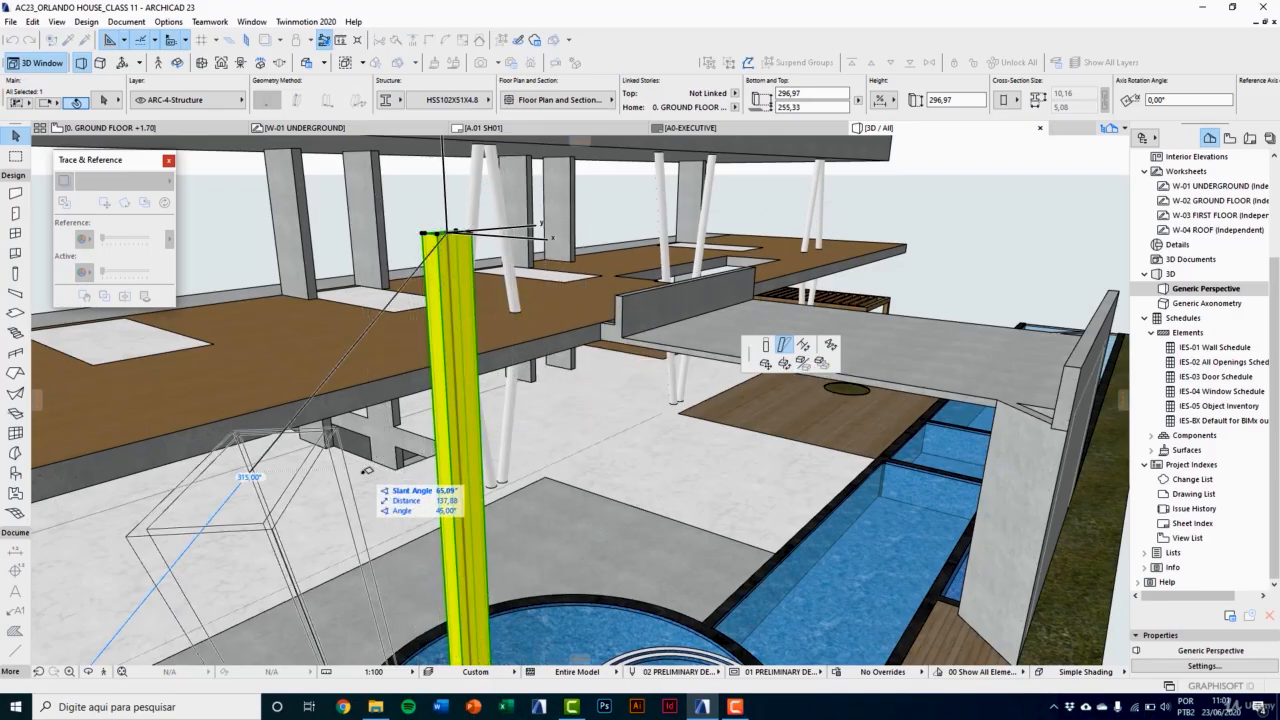
click(372, 387)
Step: Delete the upper piece of the yellow column, keeping the lower piece on the wooden deck
scroll(408, 302, down, 4)
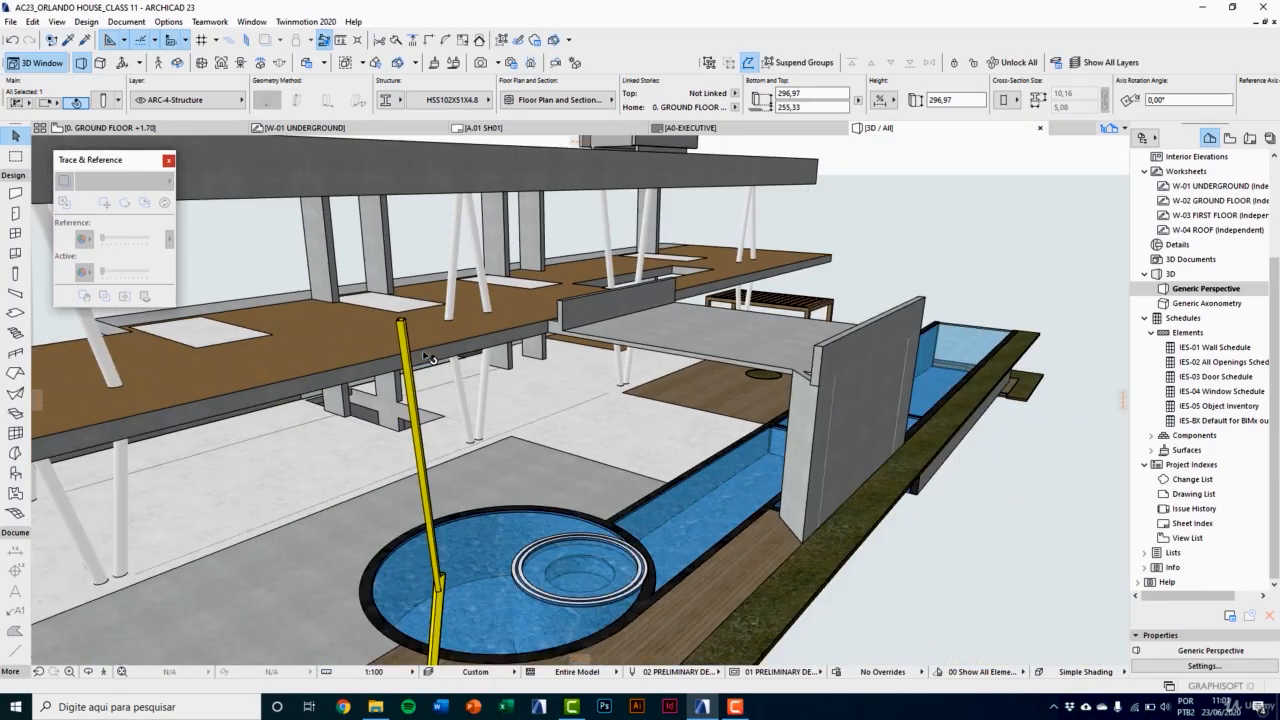
shift+middle_drag(425, 357, 426, 338)
key(Delete)
shift+middle_drag(446, 444, 482, 422)
click(441, 408)
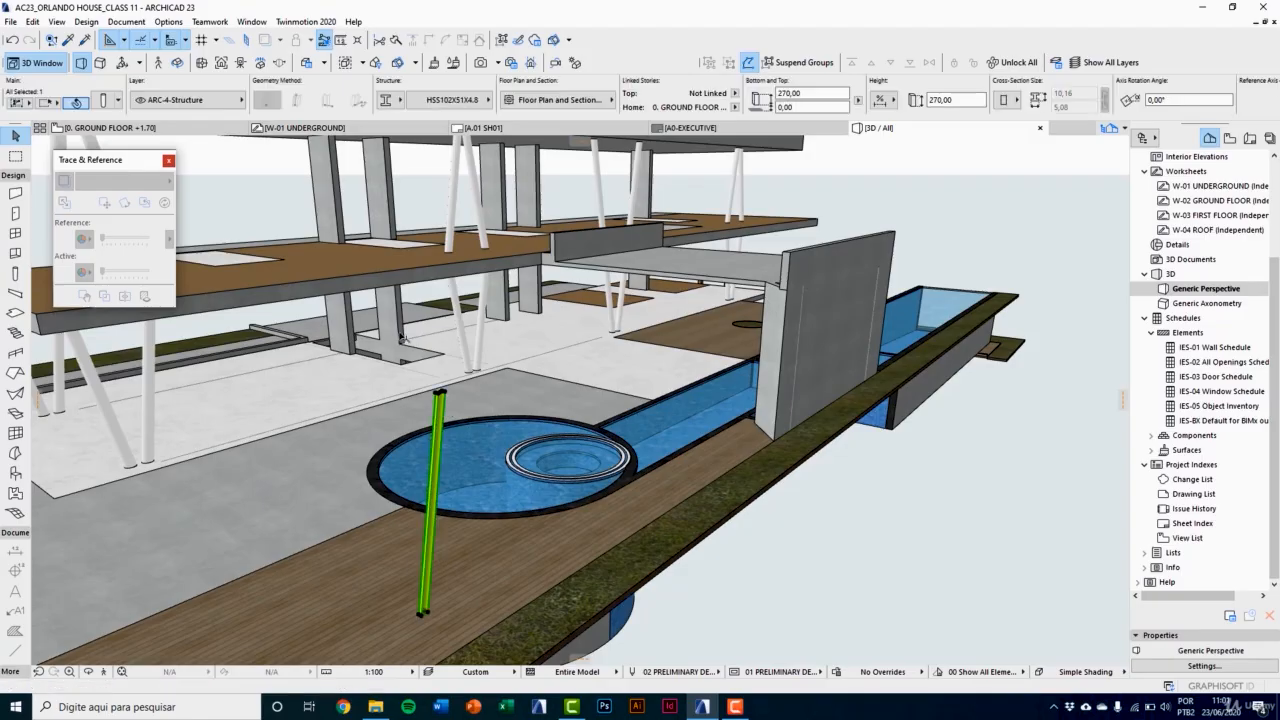
shift+middle_drag(464, 544, 592, 575)
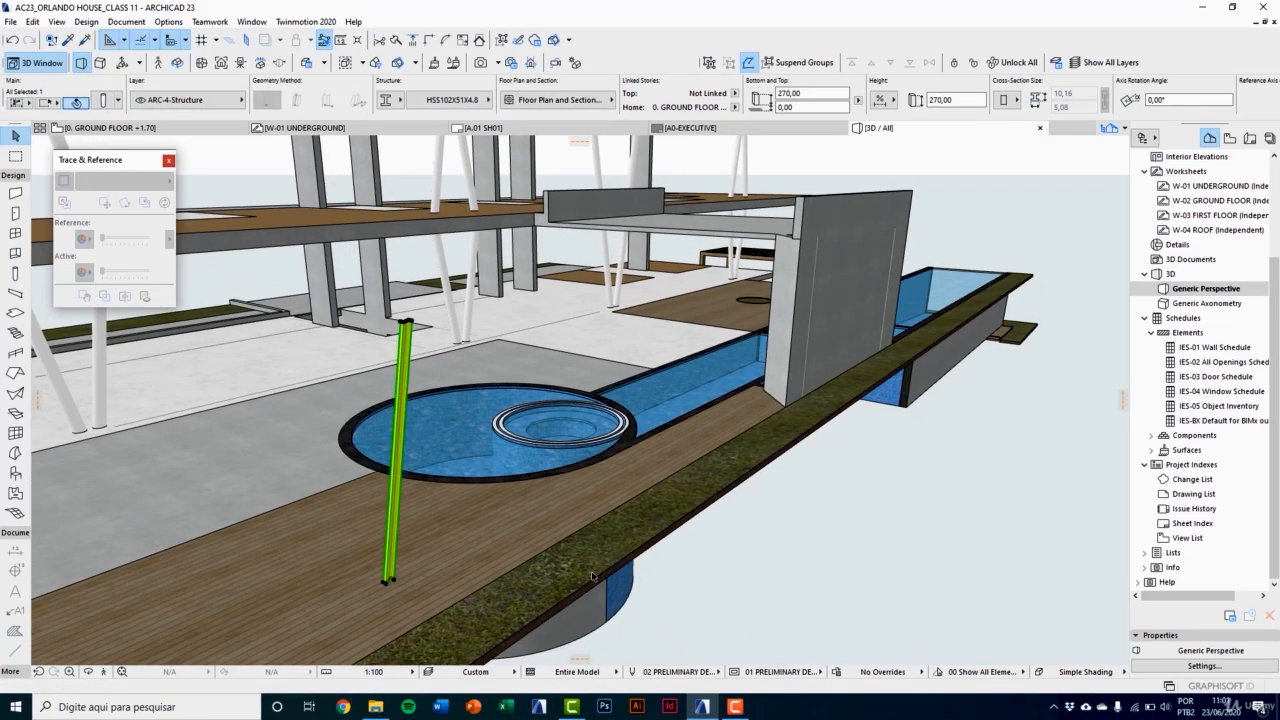
key(Escape)
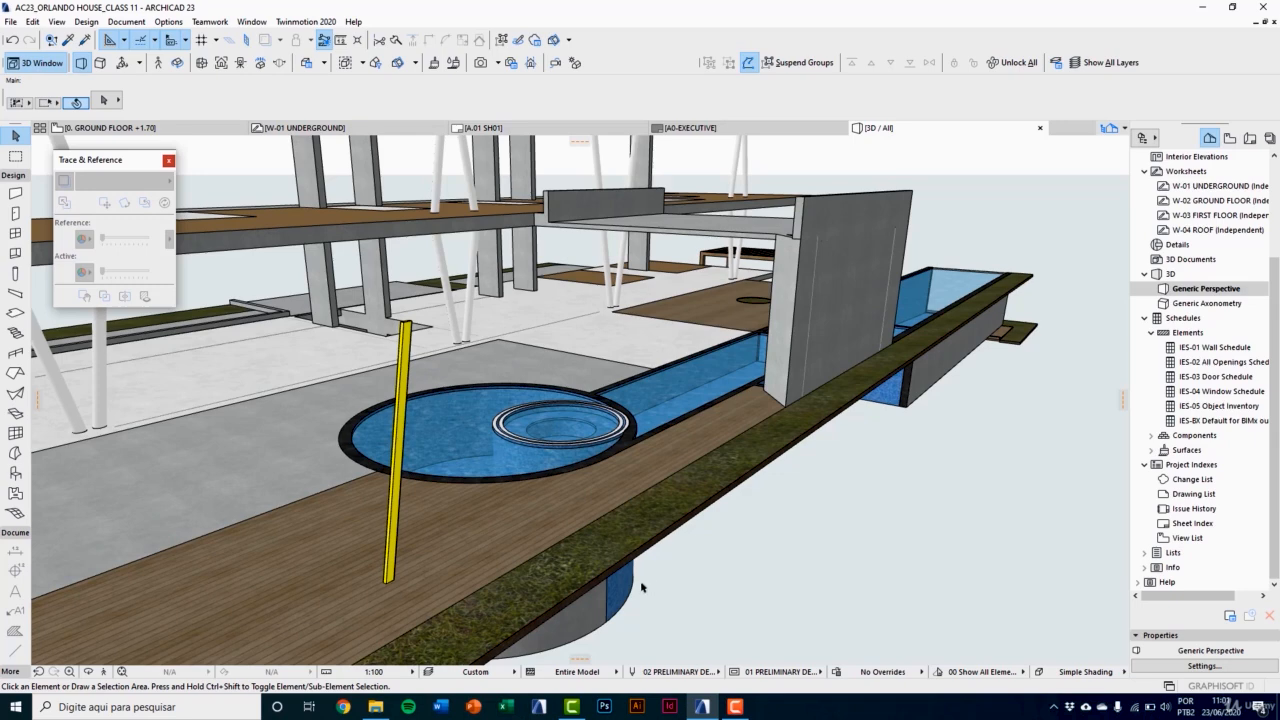
Step: Set the default beam segment to a complex profile structure using the imported HP310X174 profile
click(15, 293)
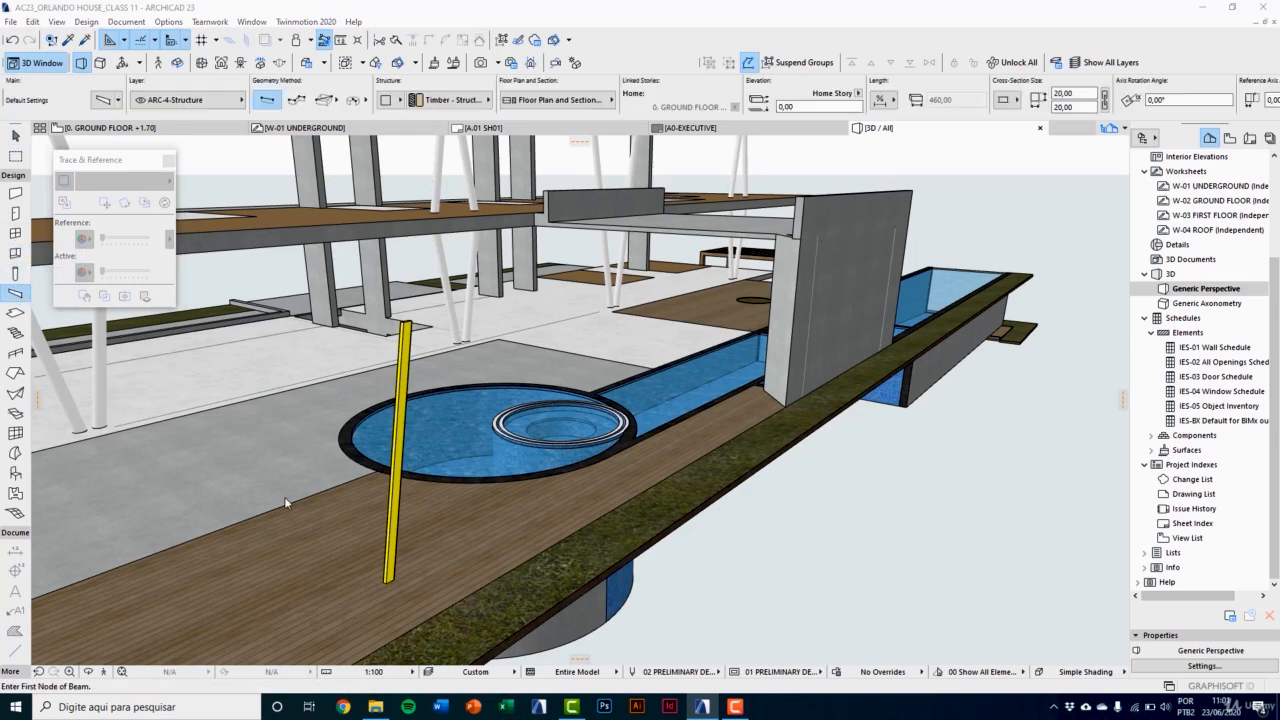
key(ctrl+t)
click(325, 150)
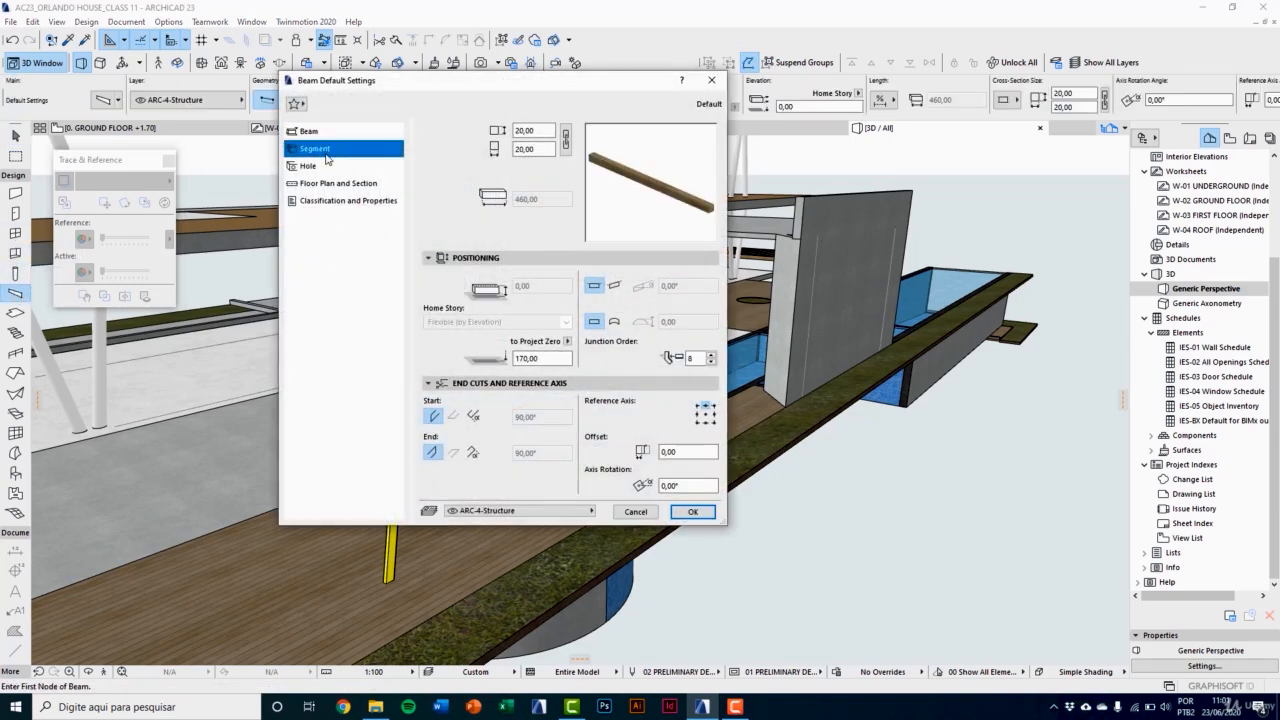
click(474, 280)
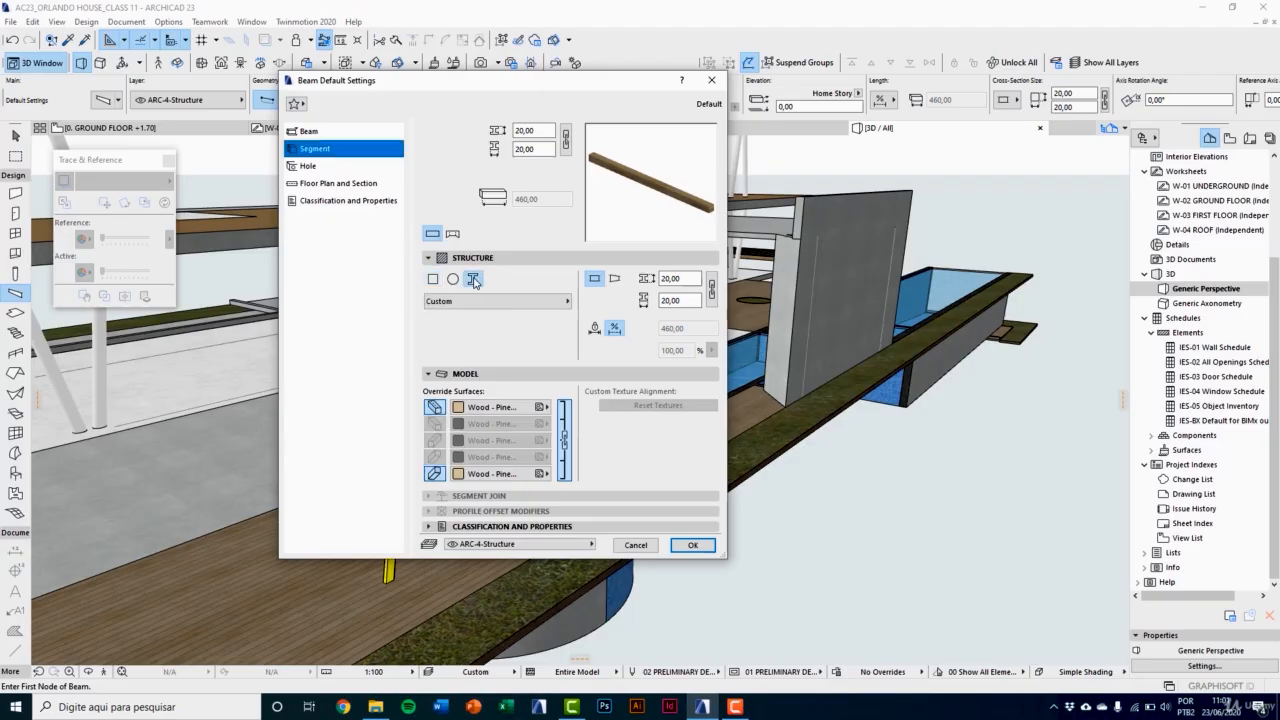
click(516, 302)
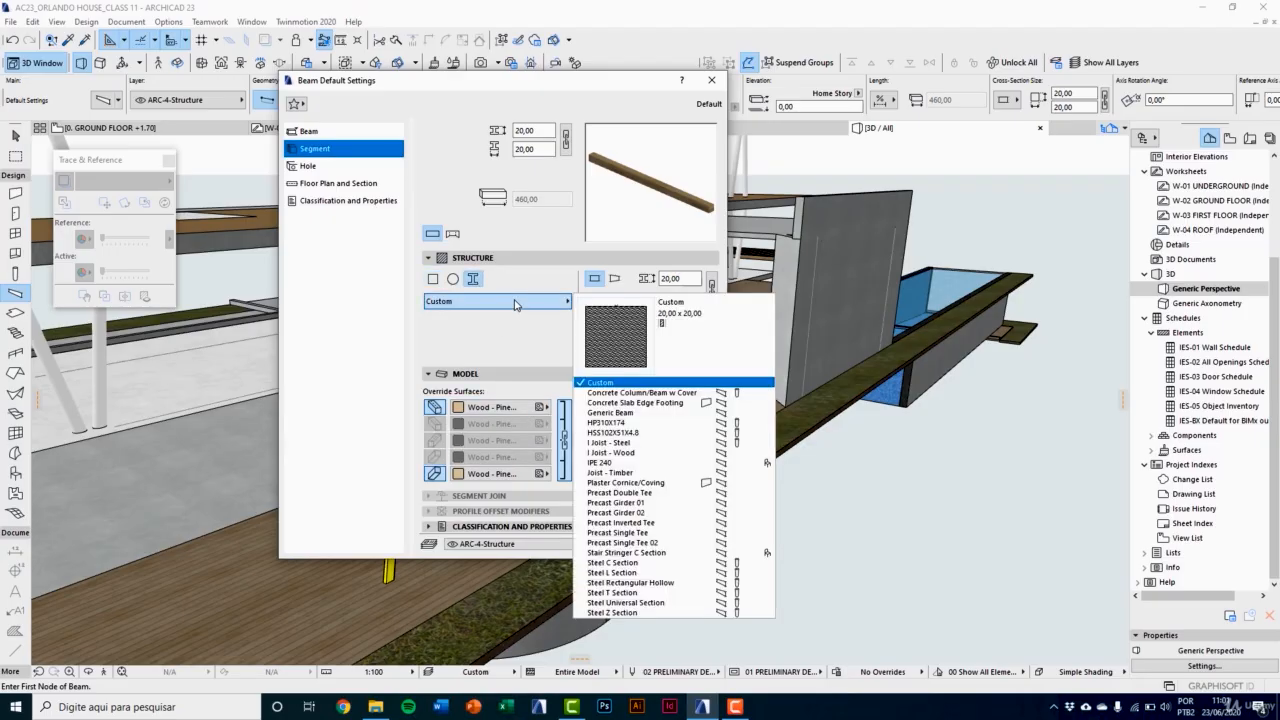
click(607, 426)
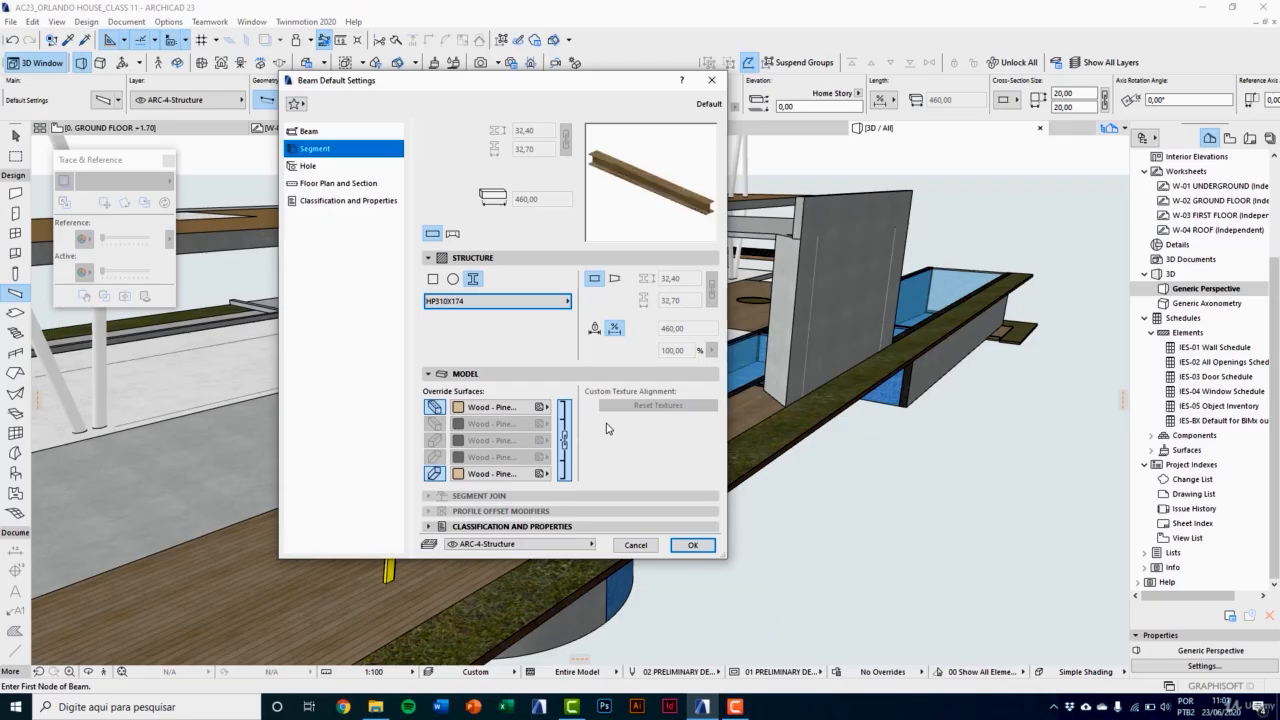
click(692, 545)
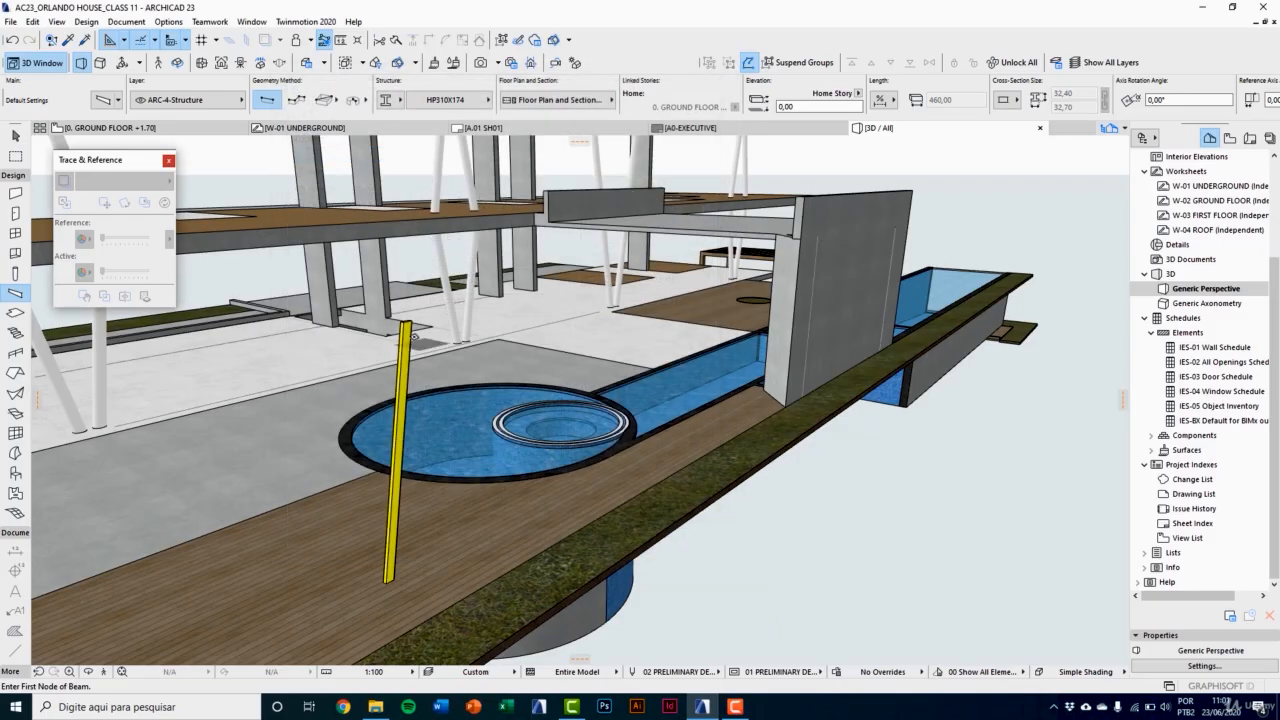
Step: Draw a horizontal beam about 309 long from the top of the yellow column, beside the round pool and toward the concrete wall
click(404, 330)
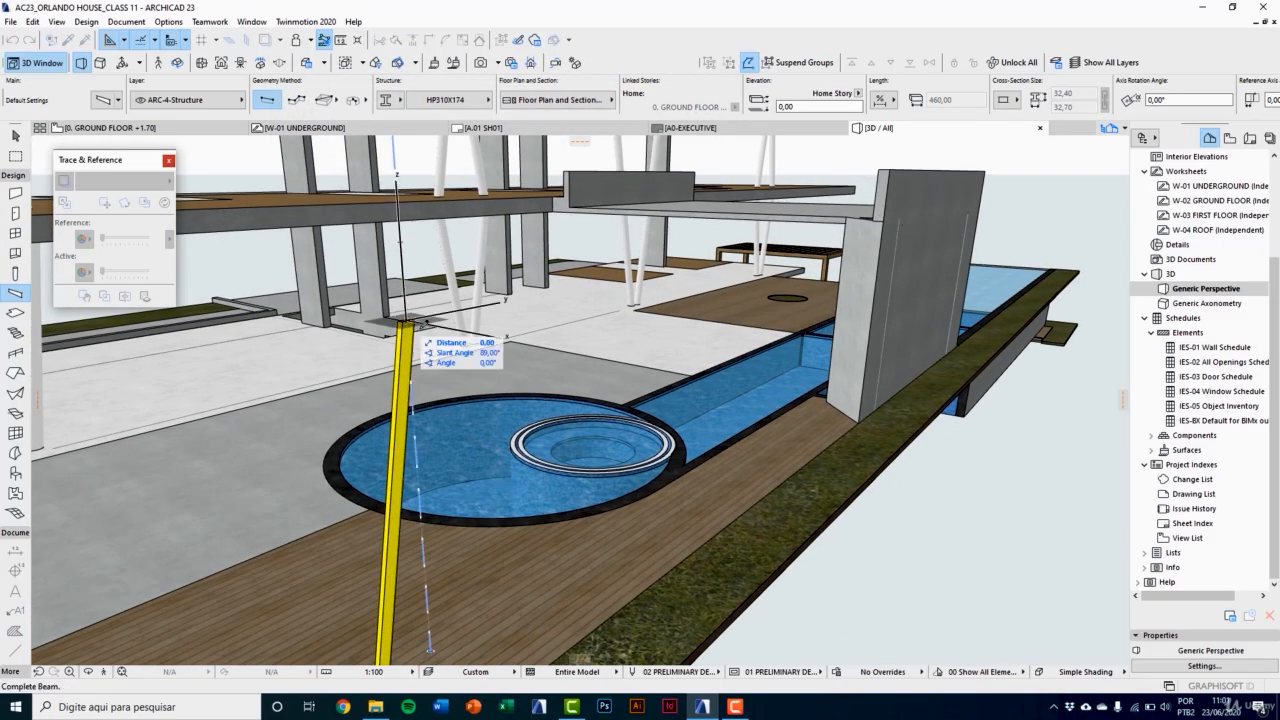
click(859, 407)
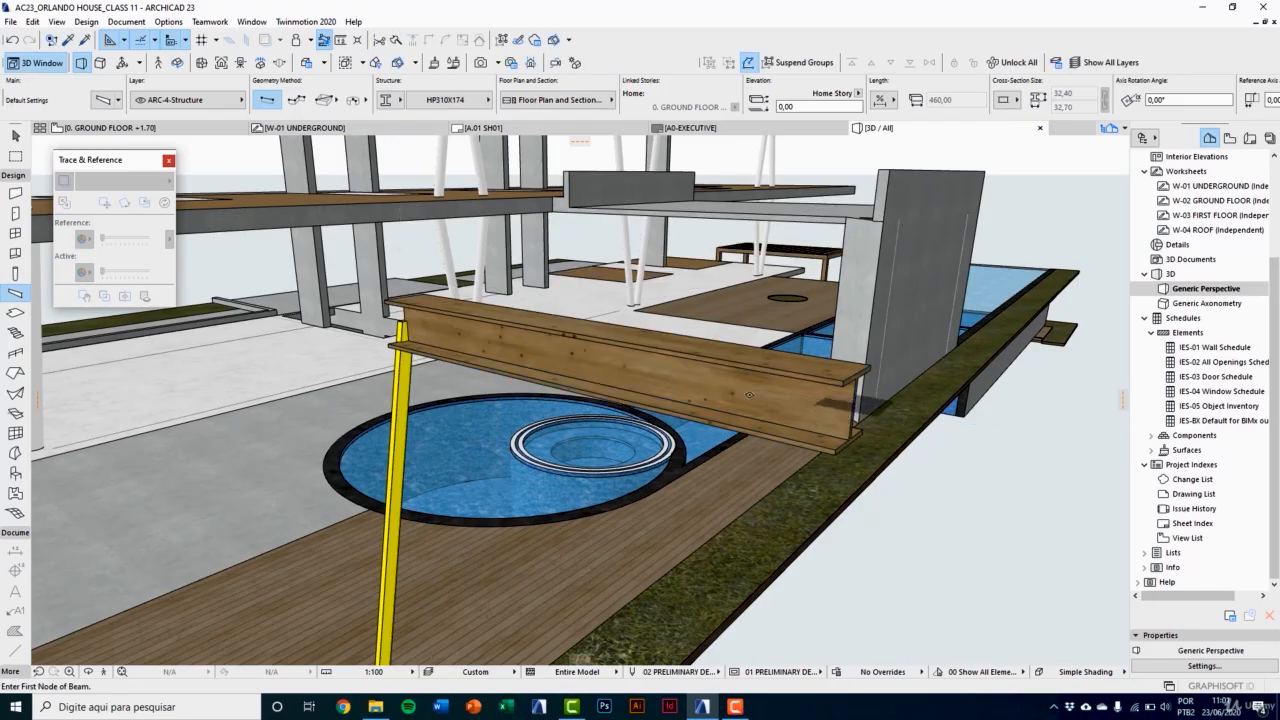
key(Escape)
Step: Select the wooden-surfaced beam together with the yellow column and delete both
middle_drag(554, 348, 365, 333)
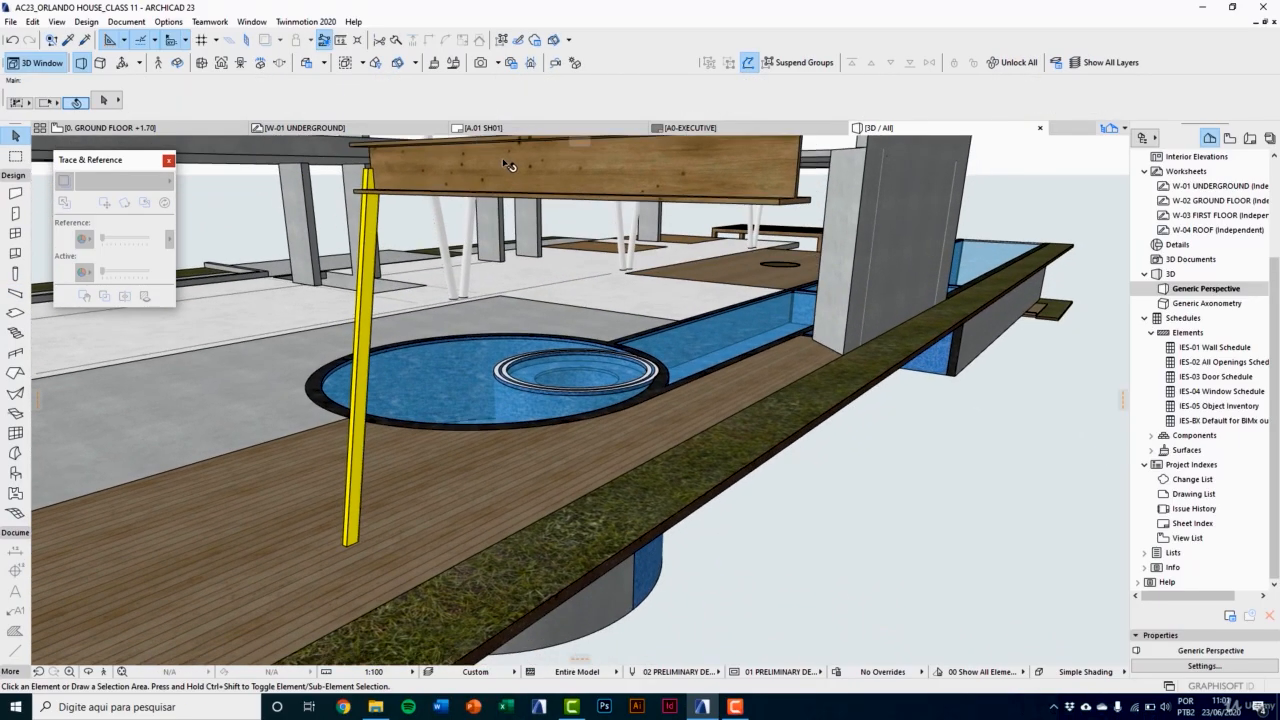
click(365, 333)
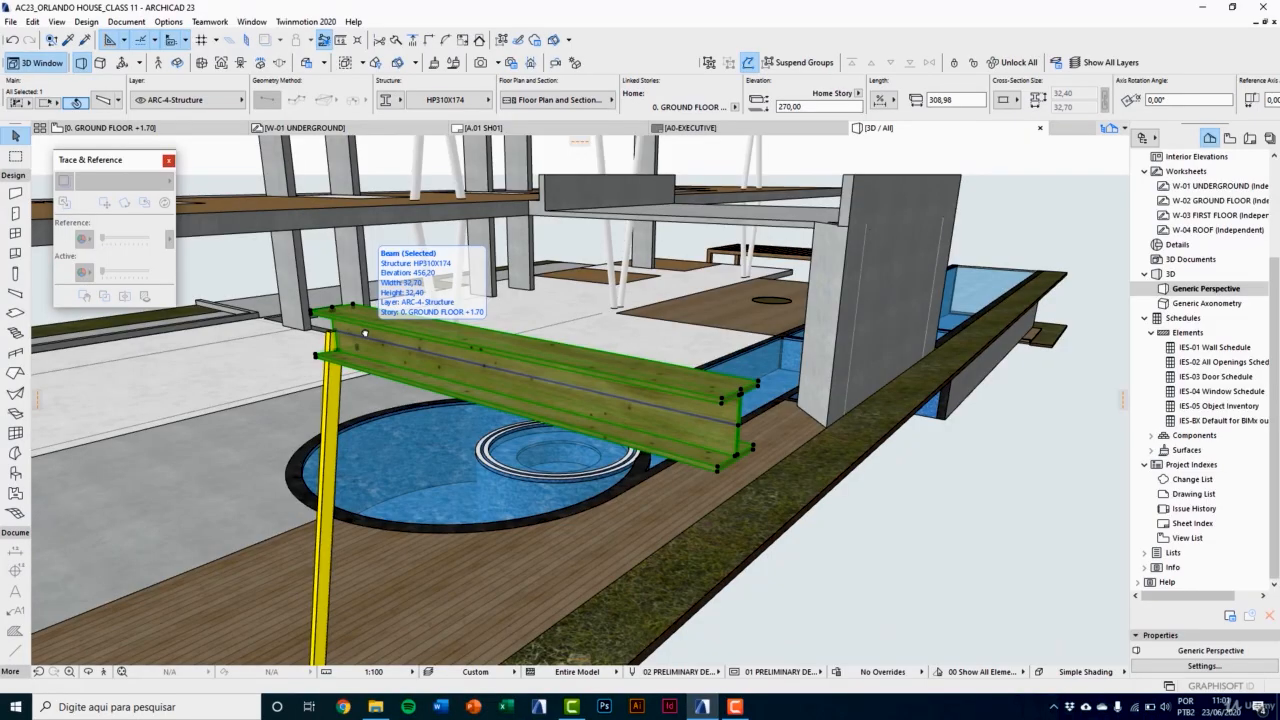
scroll(368, 354, down, 3)
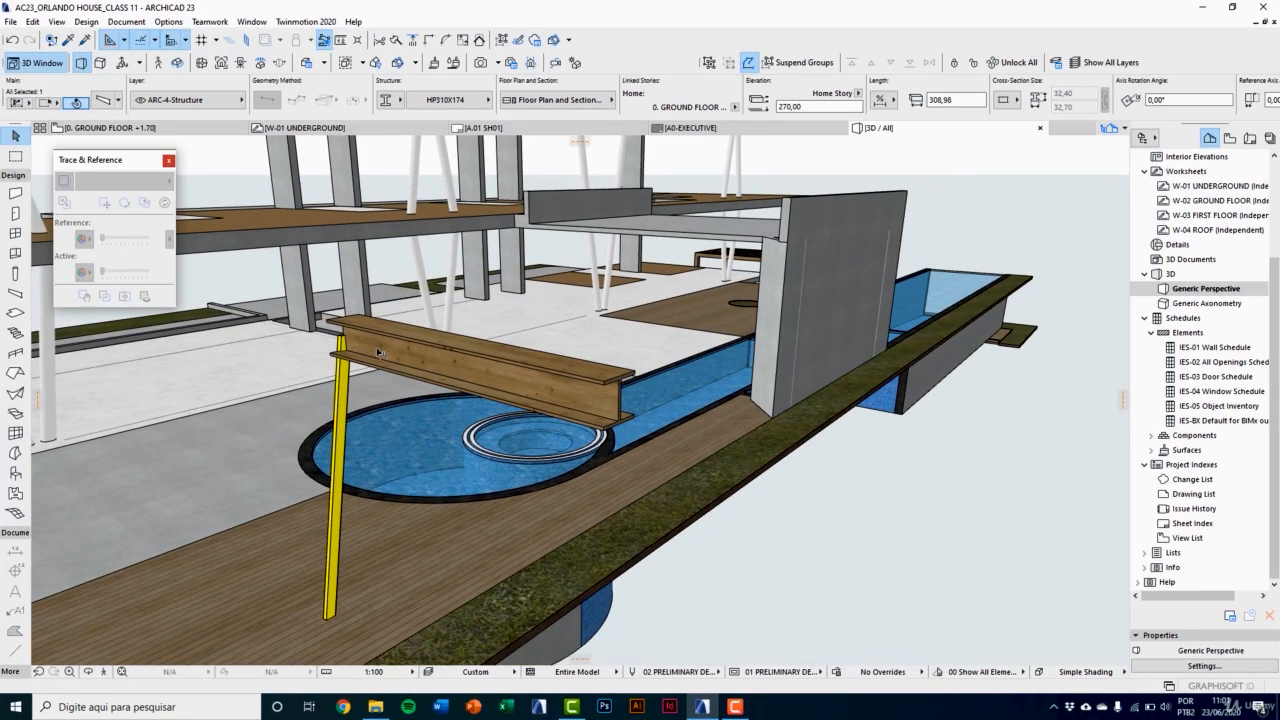
shift+click(338, 452)
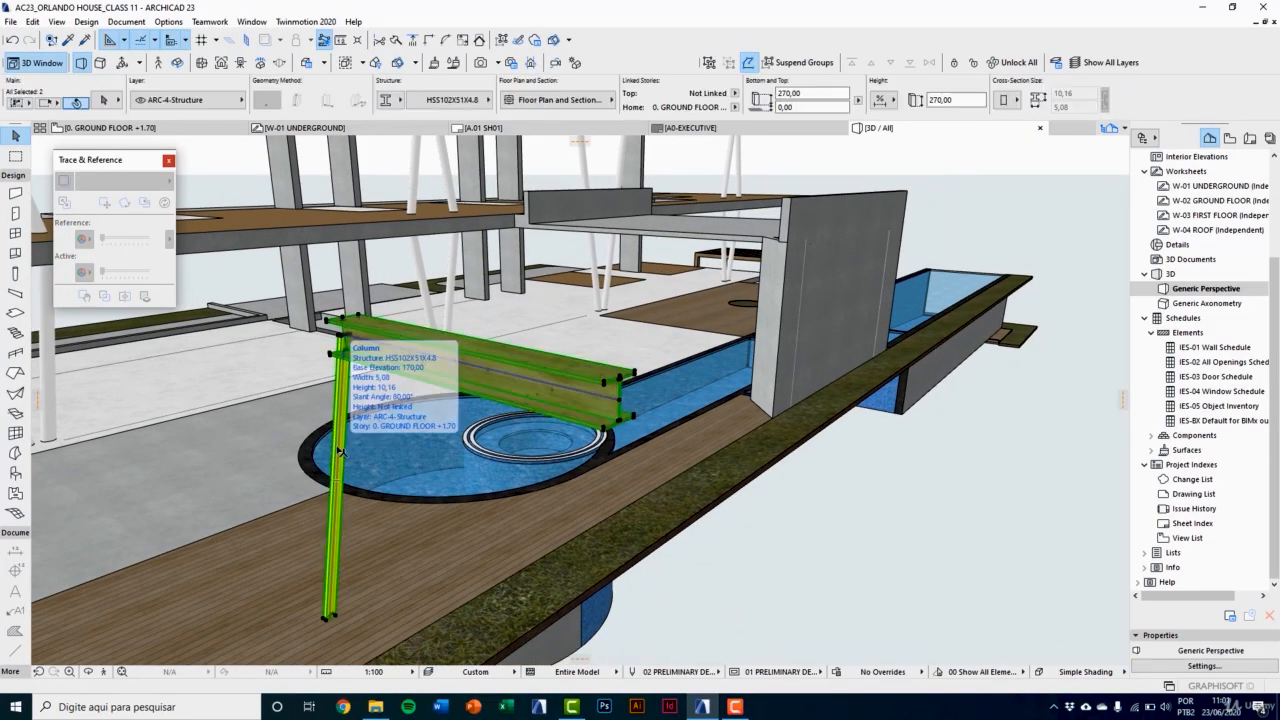
key(Delete)
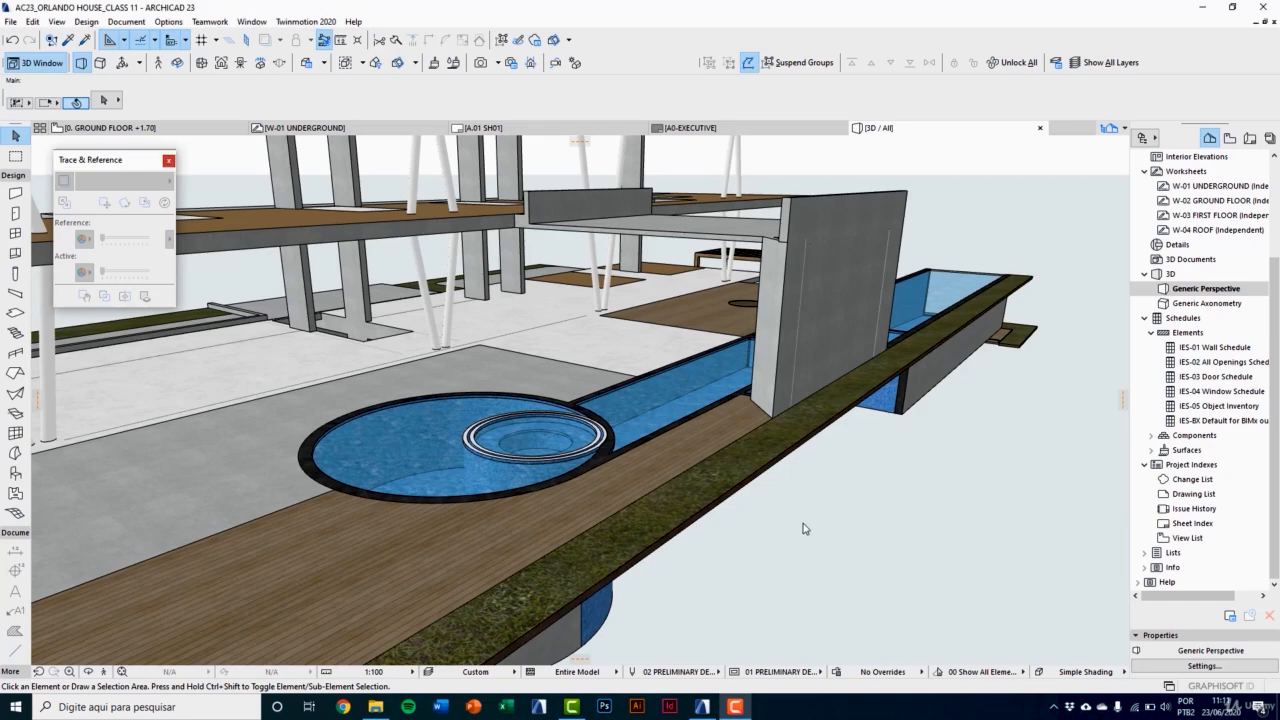
Step: Examine the shape of the concrete structure spanning from the upper deck to the wall beside the long pool
scroll(767, 434, up, 2)
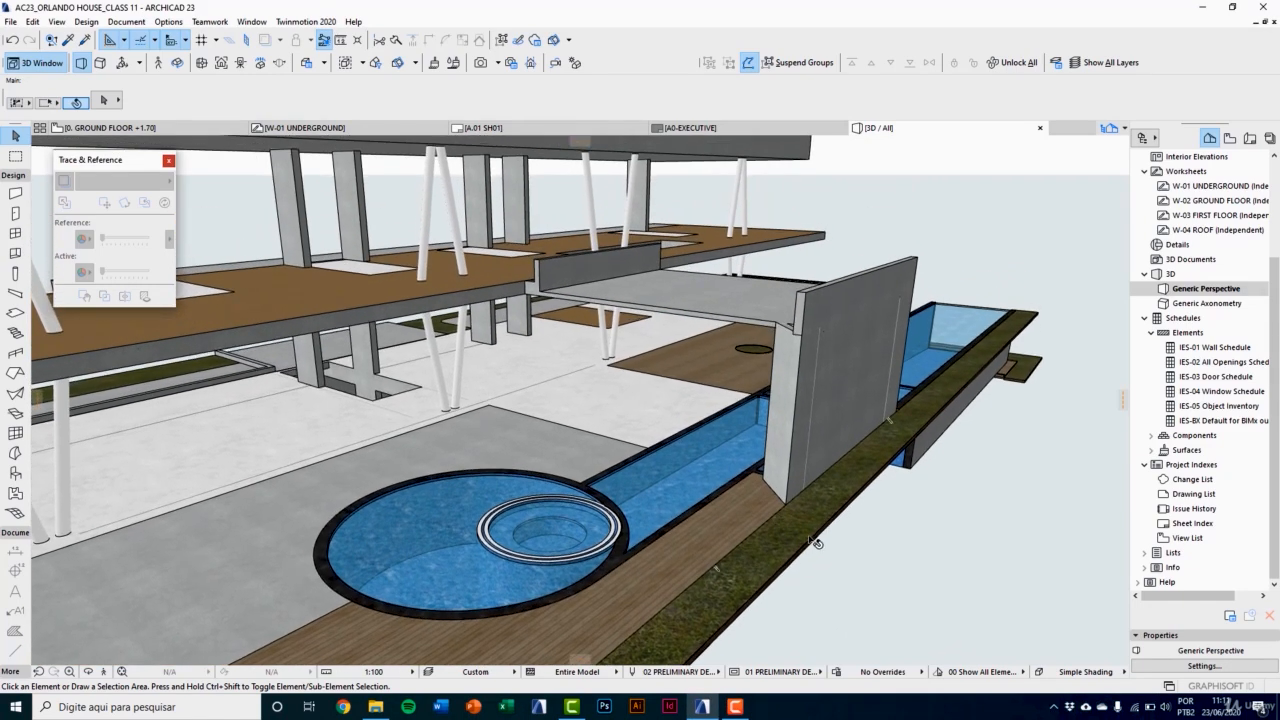
key(o)
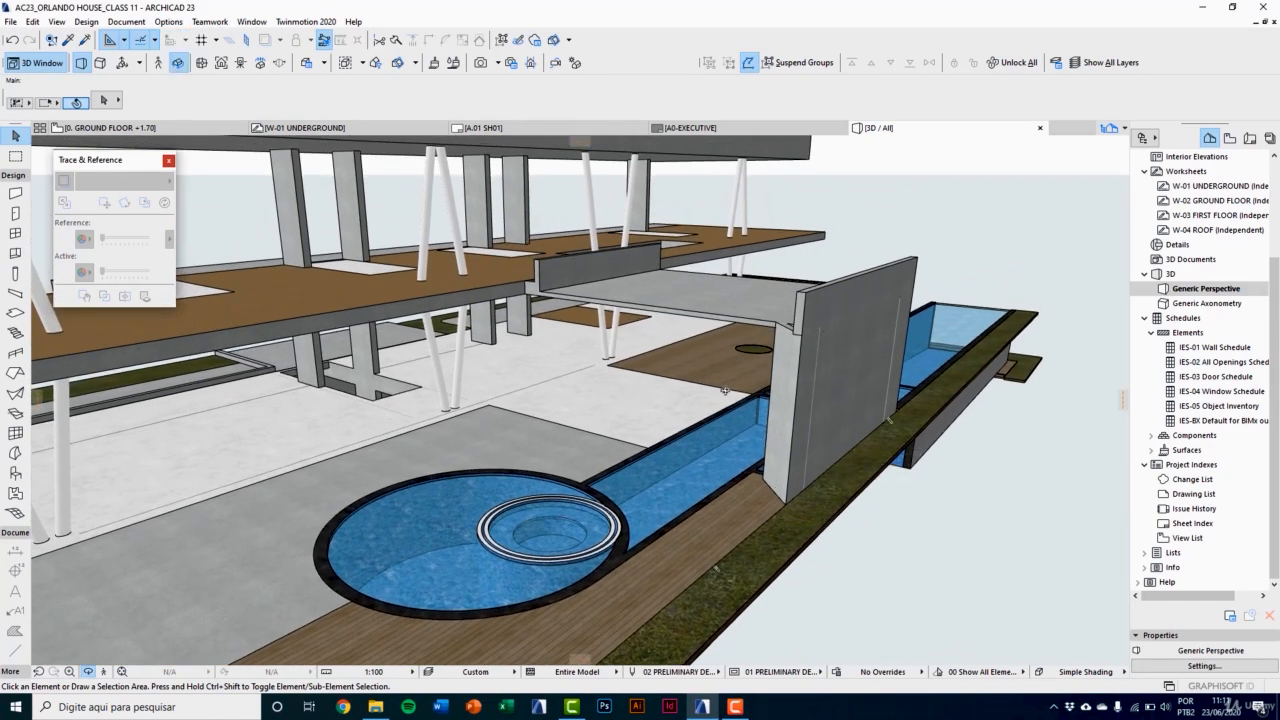
shift+middle_drag(725, 391, 716, 492)
scroll(715, 491, up, 3)
shift+middle_drag(819, 490, 398, 318)
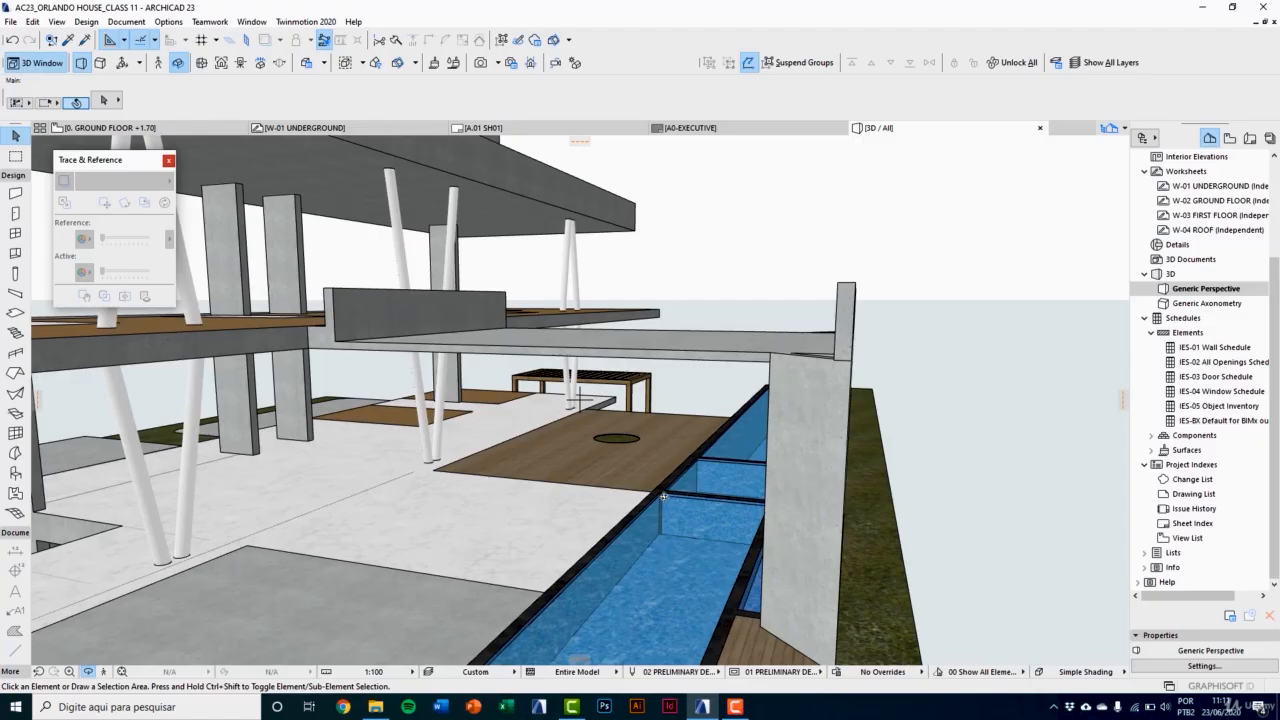
shift+middle_drag(776, 422, 757, 402)
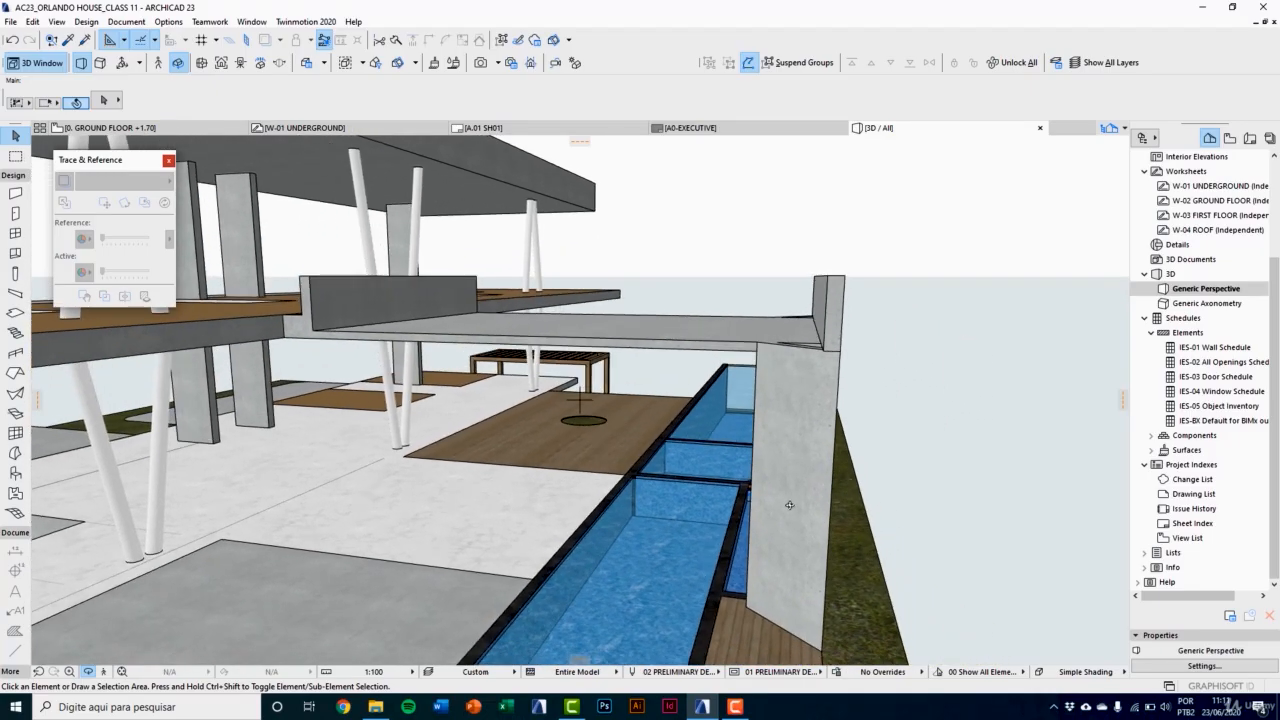
click(806, 357)
key(Escape)
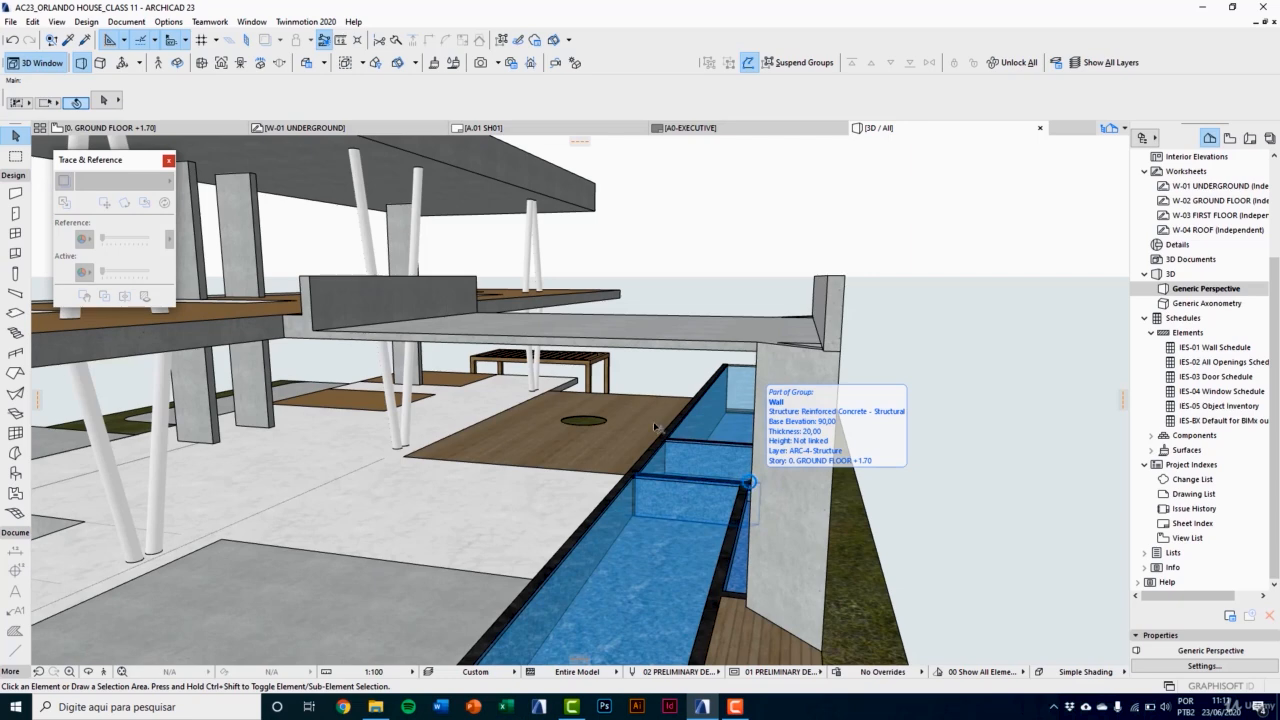
Step: Create a new complex profile named BEAM 1 in the Profile Manager
click(166, 22)
mouse_move(185, 45)
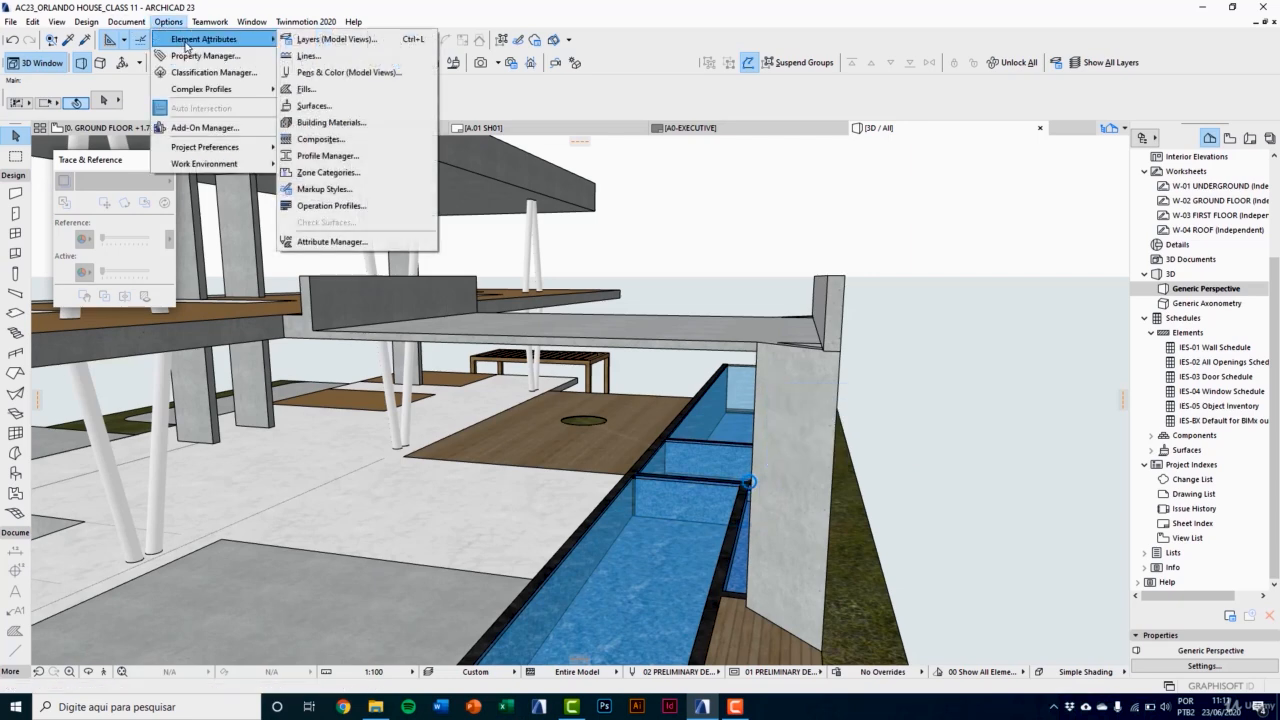
click(351, 156)
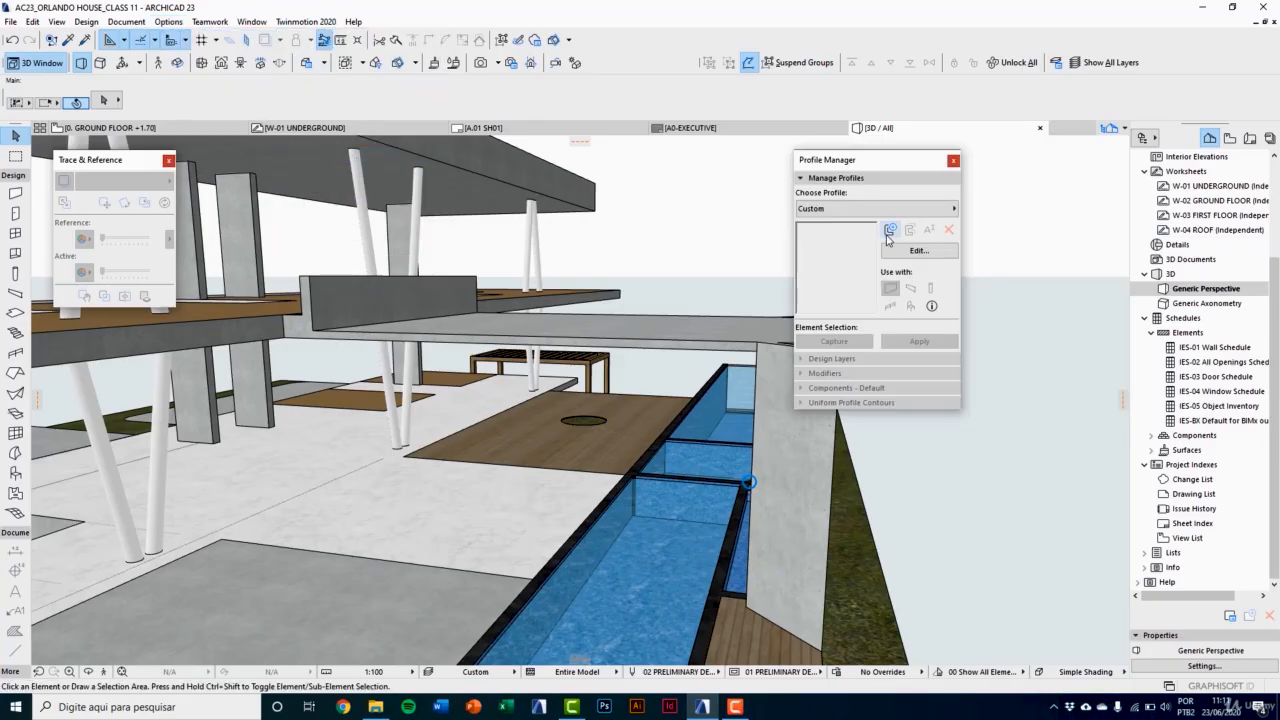
click(888, 233)
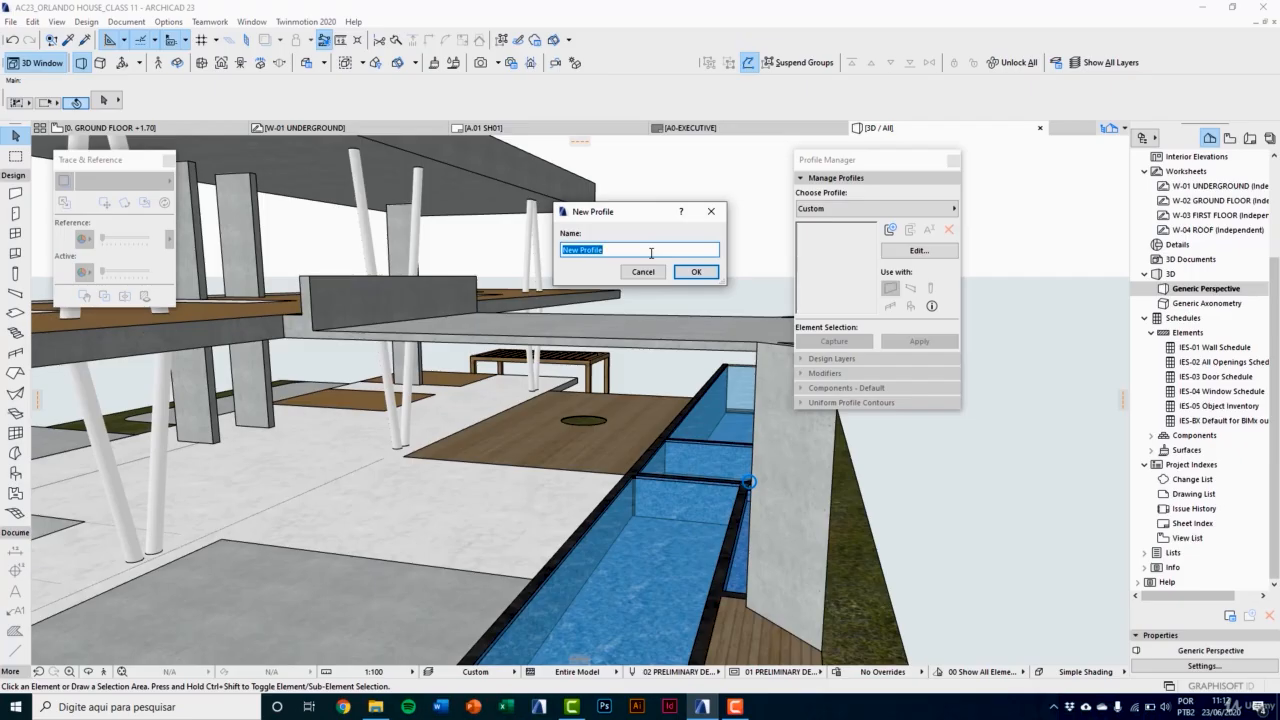
text(BEAM 1)
click(696, 272)
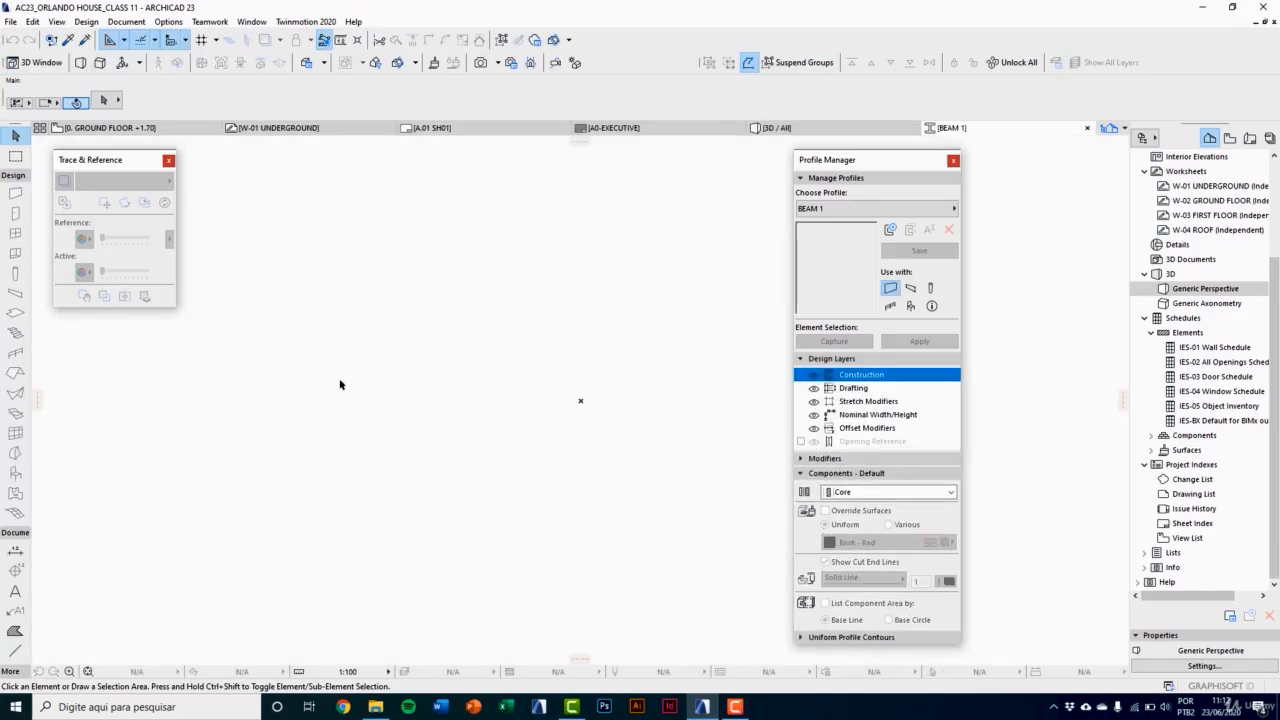
Step: Draw a horizontal line 100 long in the empty profile area as the section's top edge
click(15, 650)
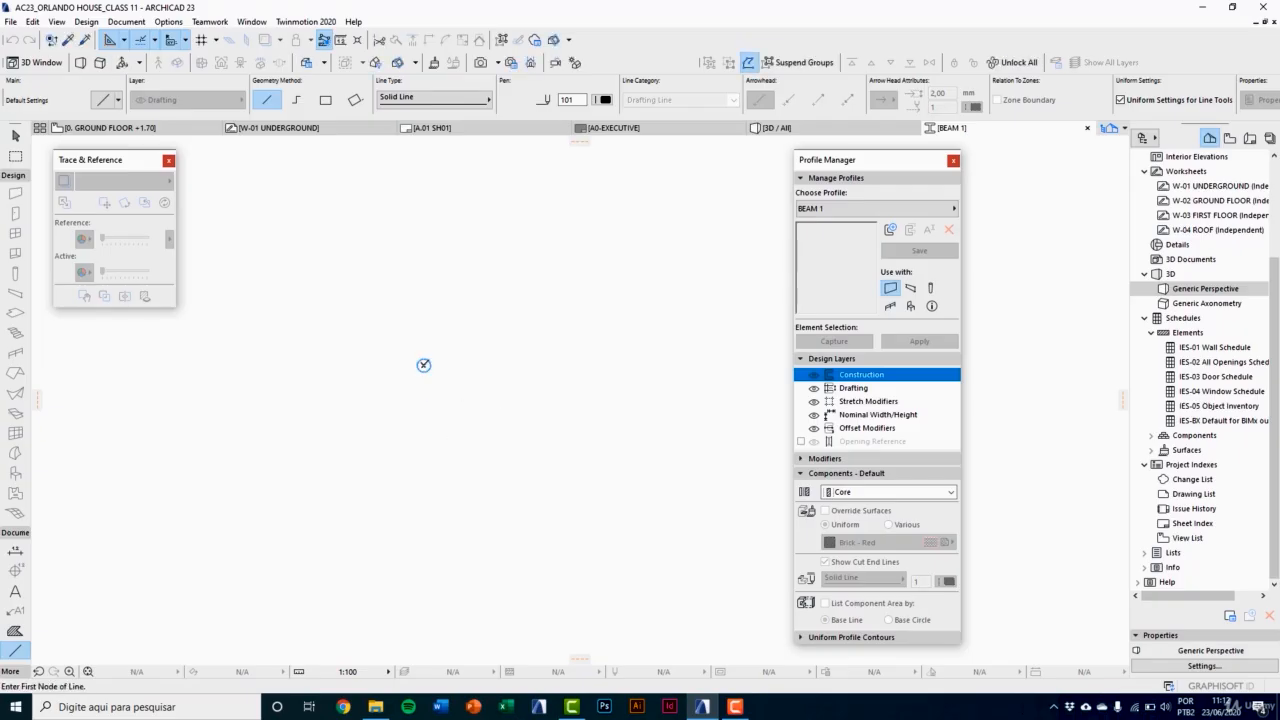
click(424, 365)
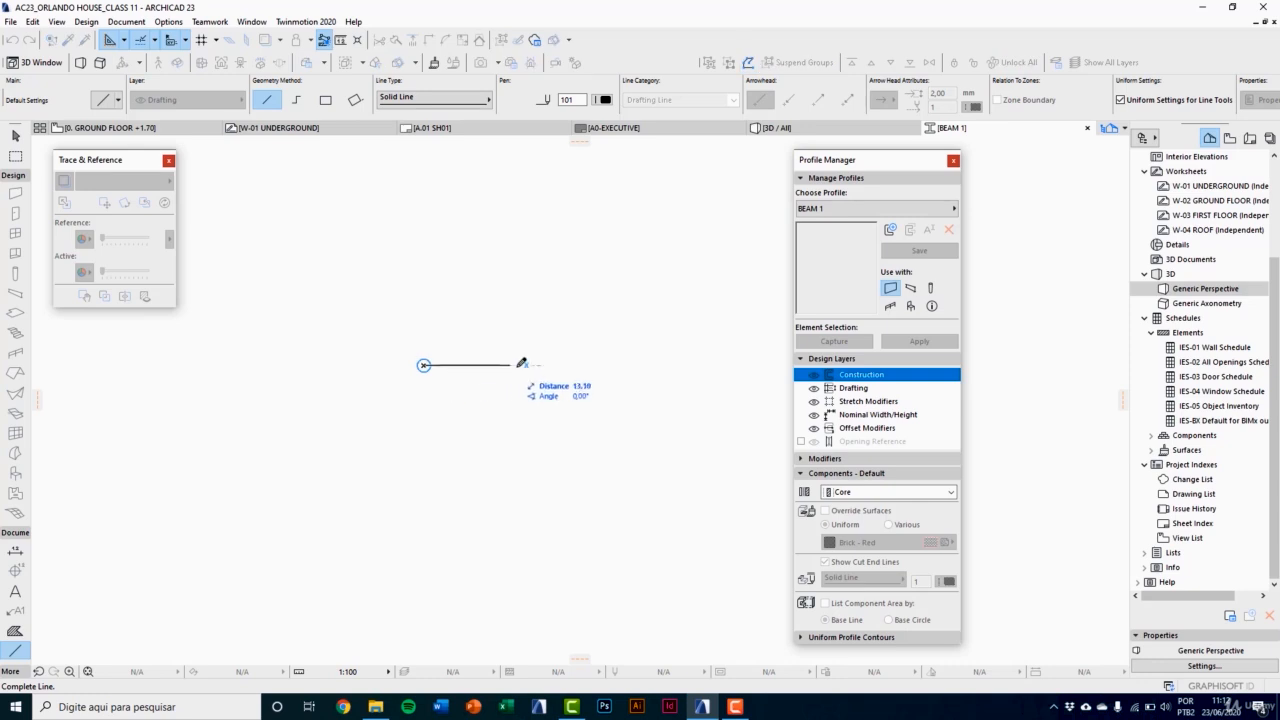
text(1)
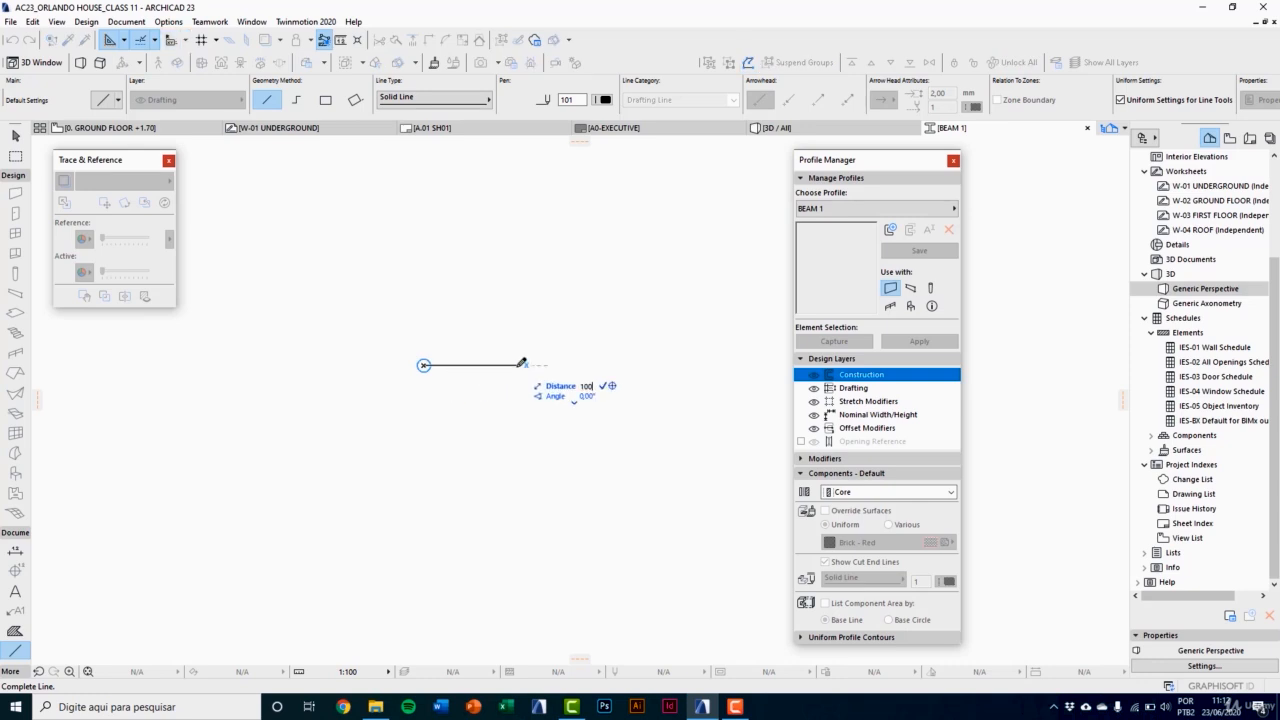
text(00)
key(Return)
Step: Draw a vertical line 80 long straight down from the top line's left end
middle_drag(454, 412, 309, 292)
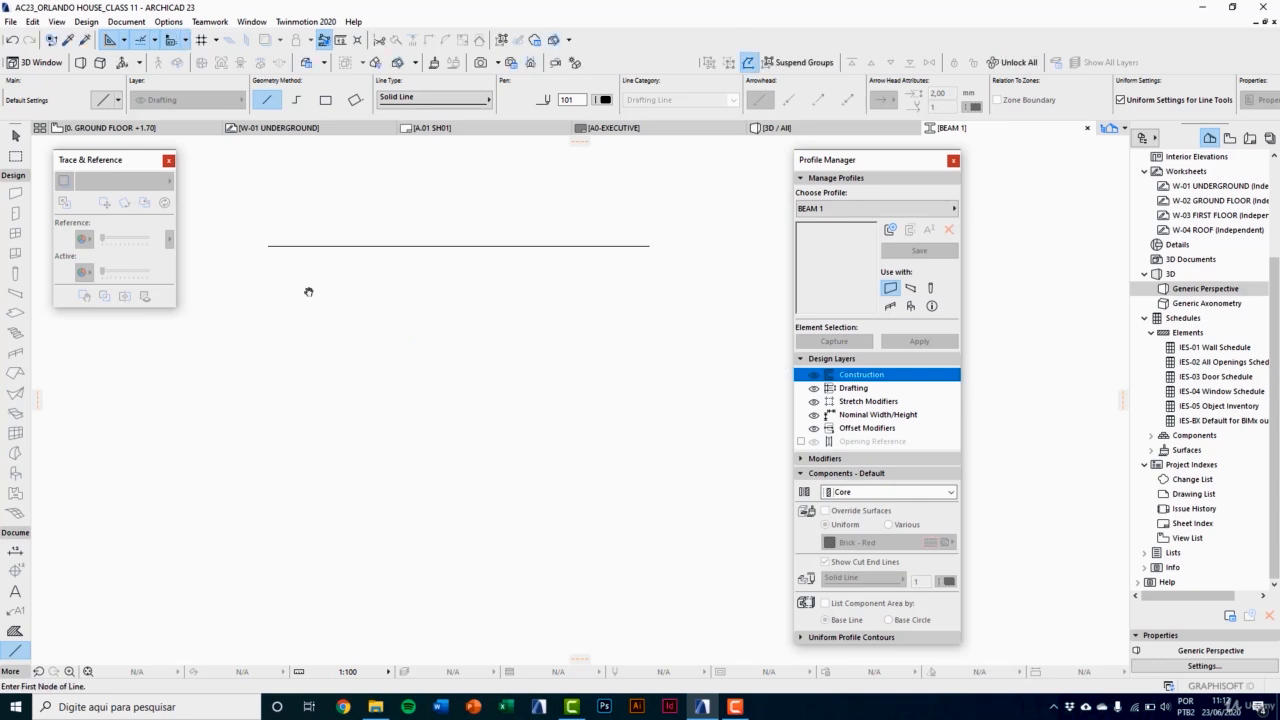
click(268, 244)
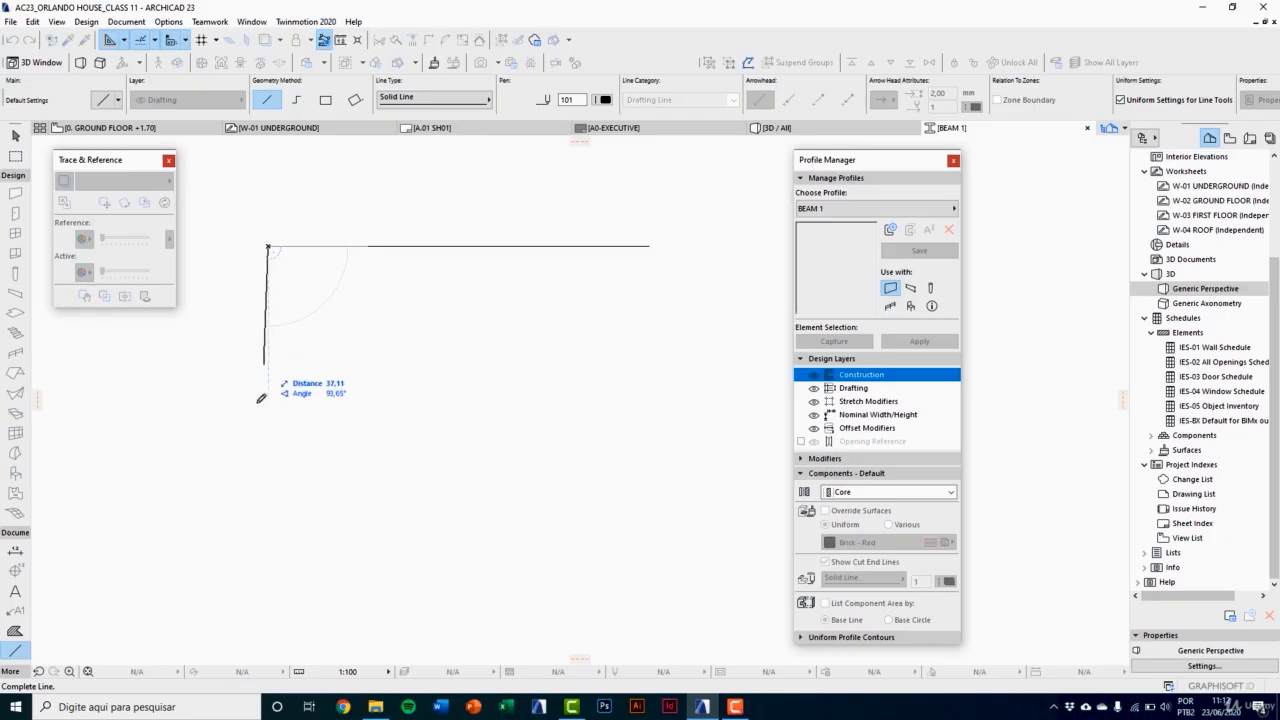
text(80)
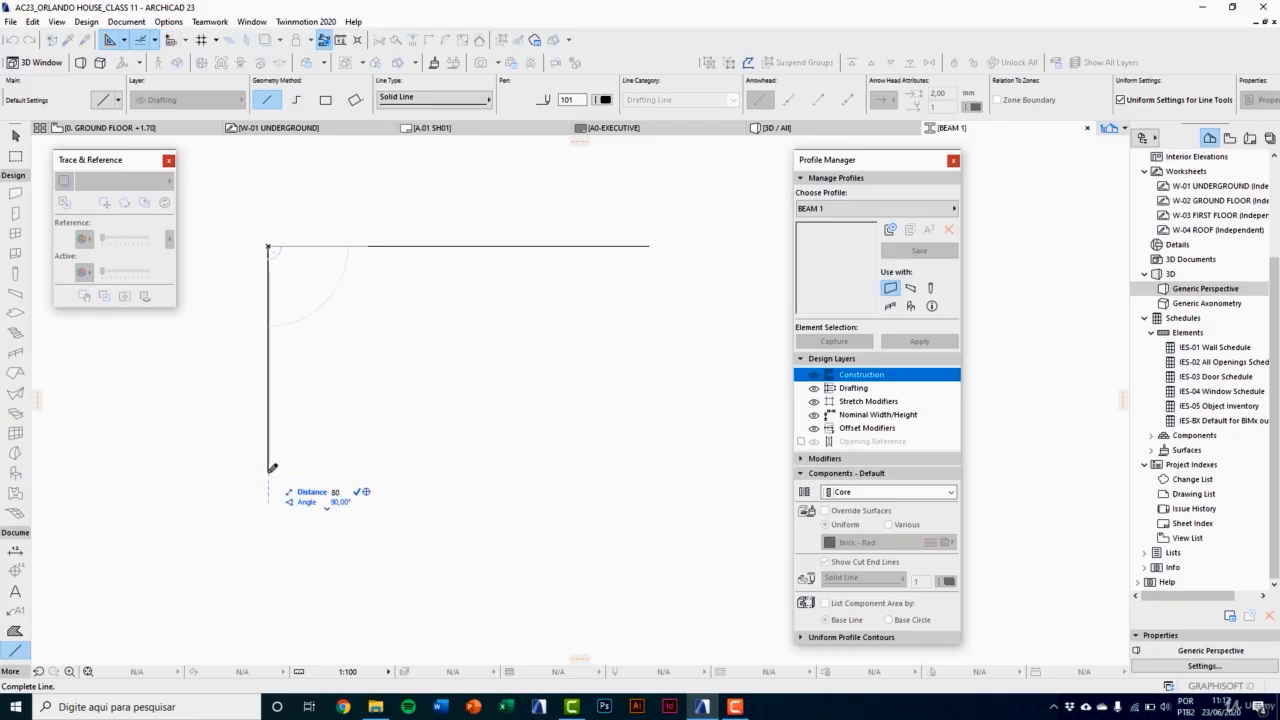
key(Escape)
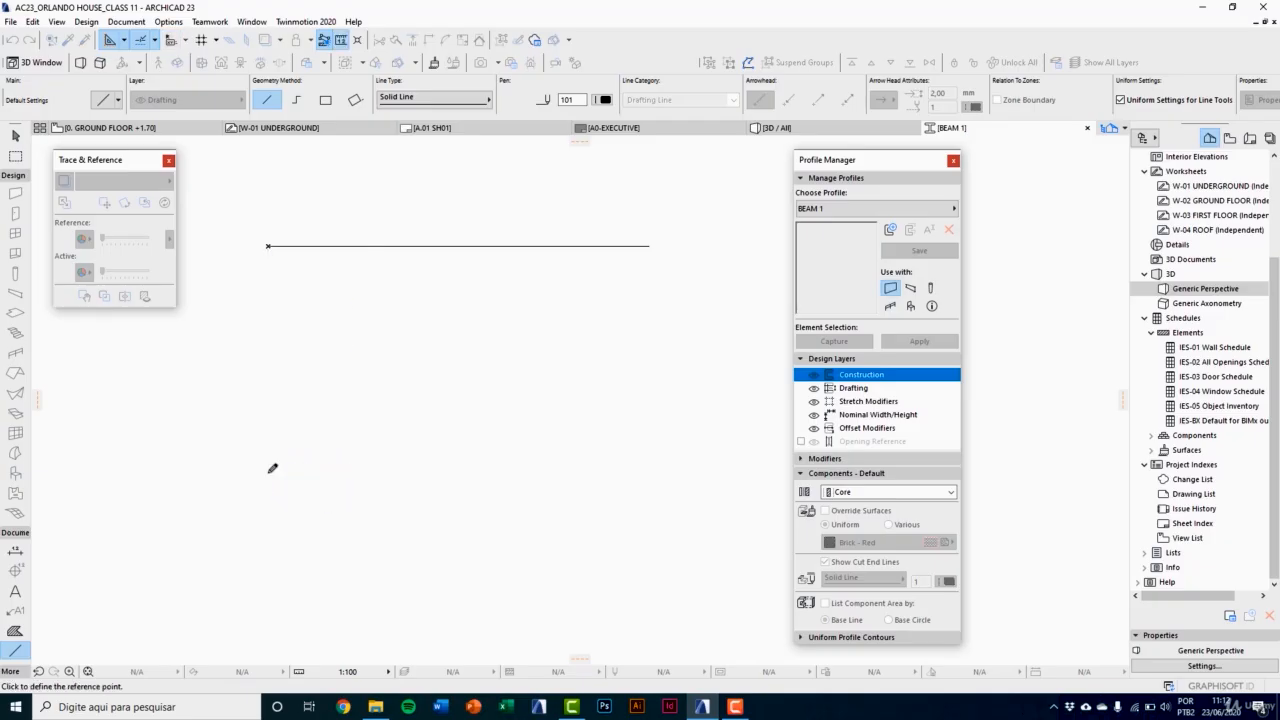
key(Escape)
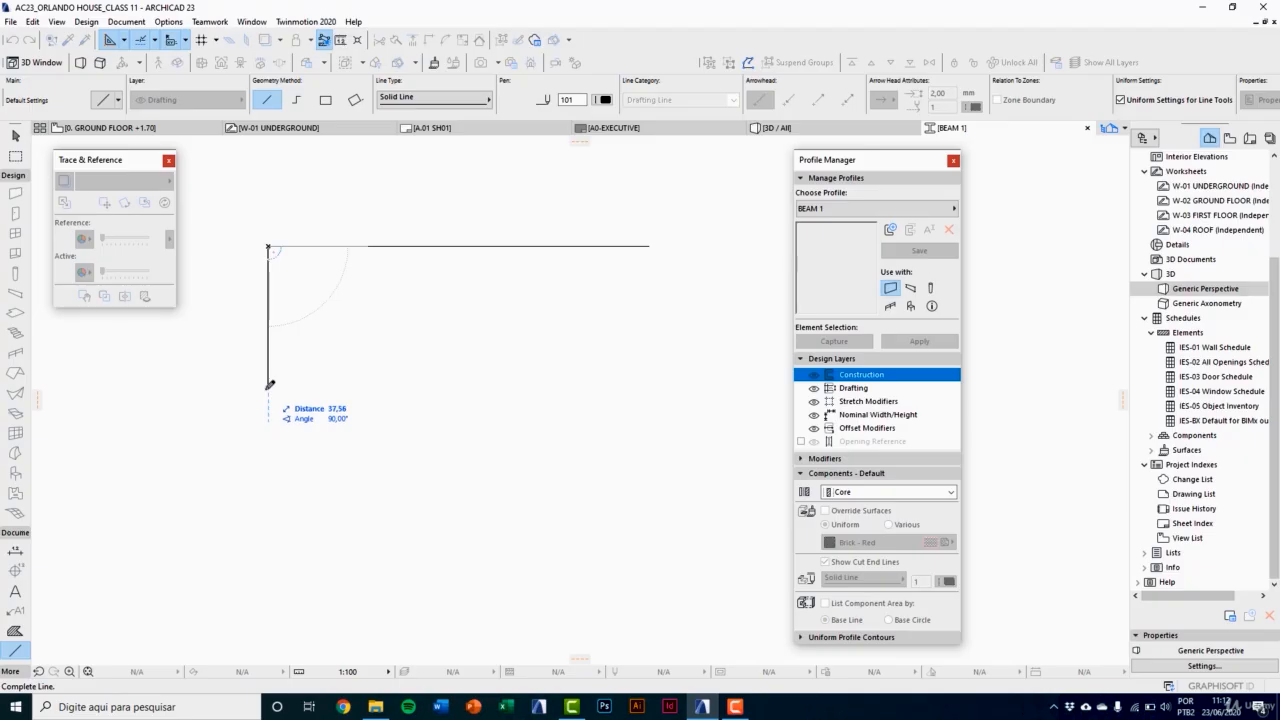
text(80)
key(Return)
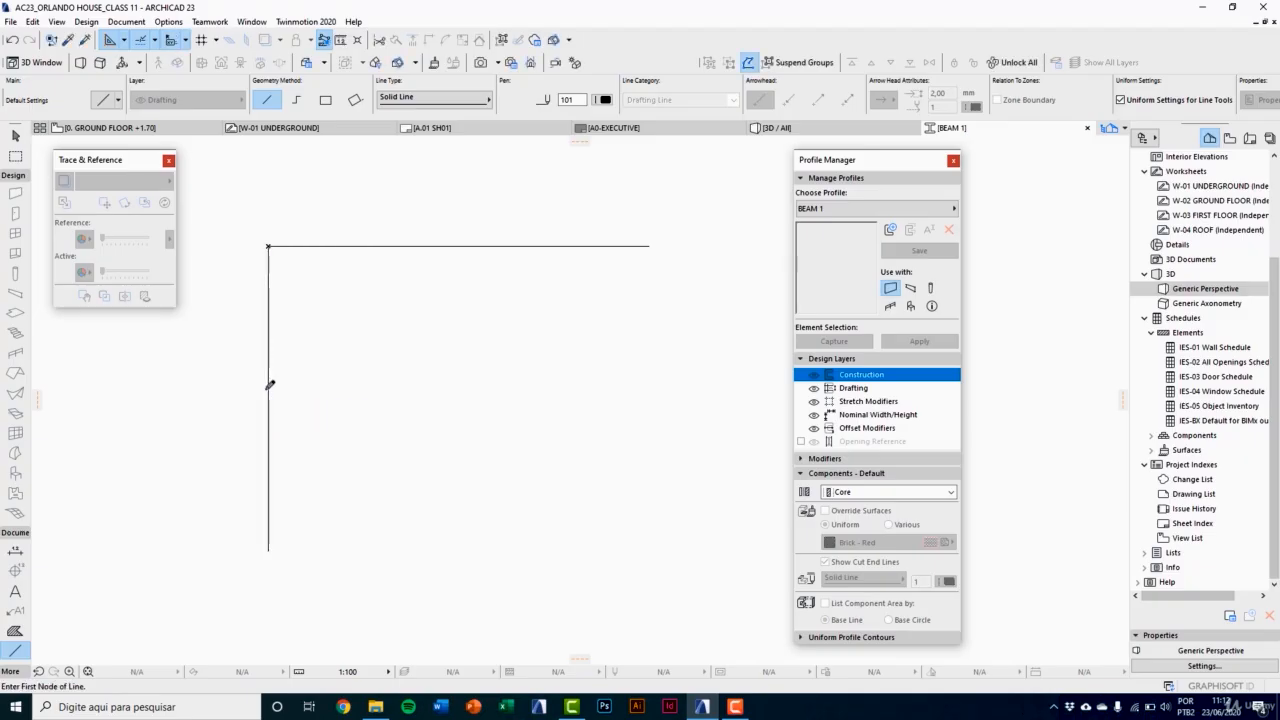
Step: Draw a 20 long horizontal bottom line and close the outline with a 45° line to the top line's right end
click(268, 549)
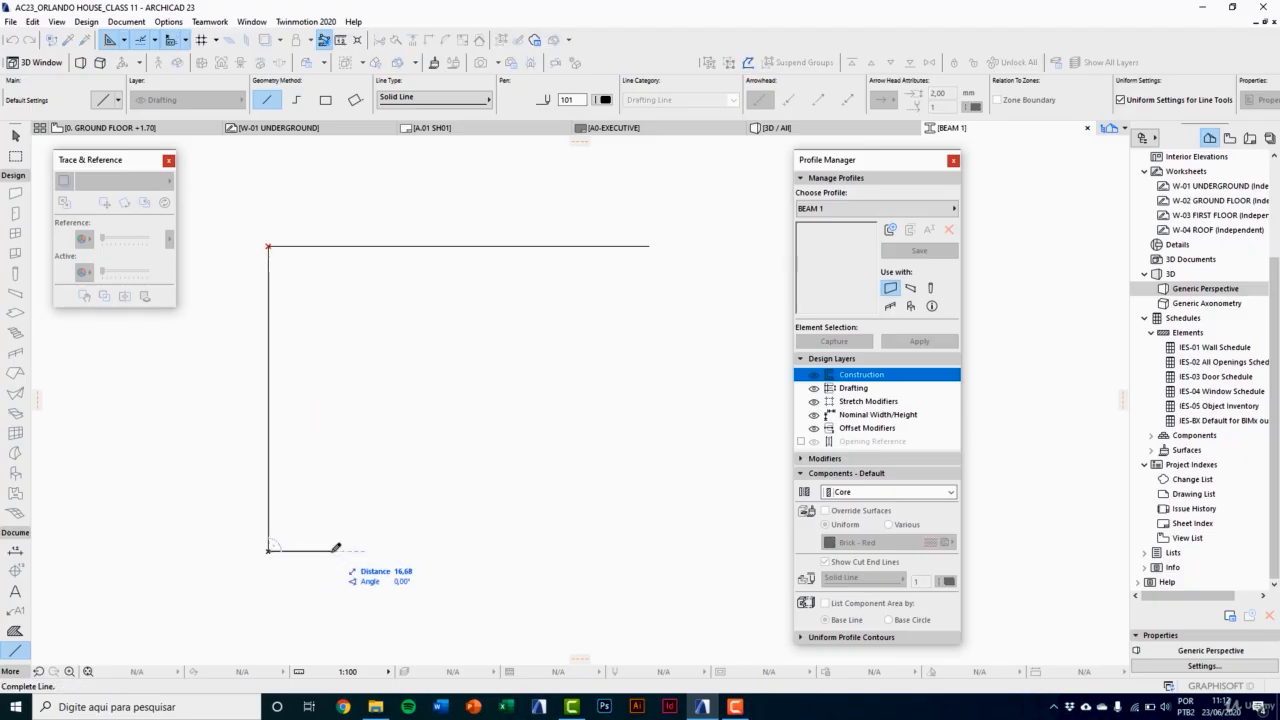
click(336, 549)
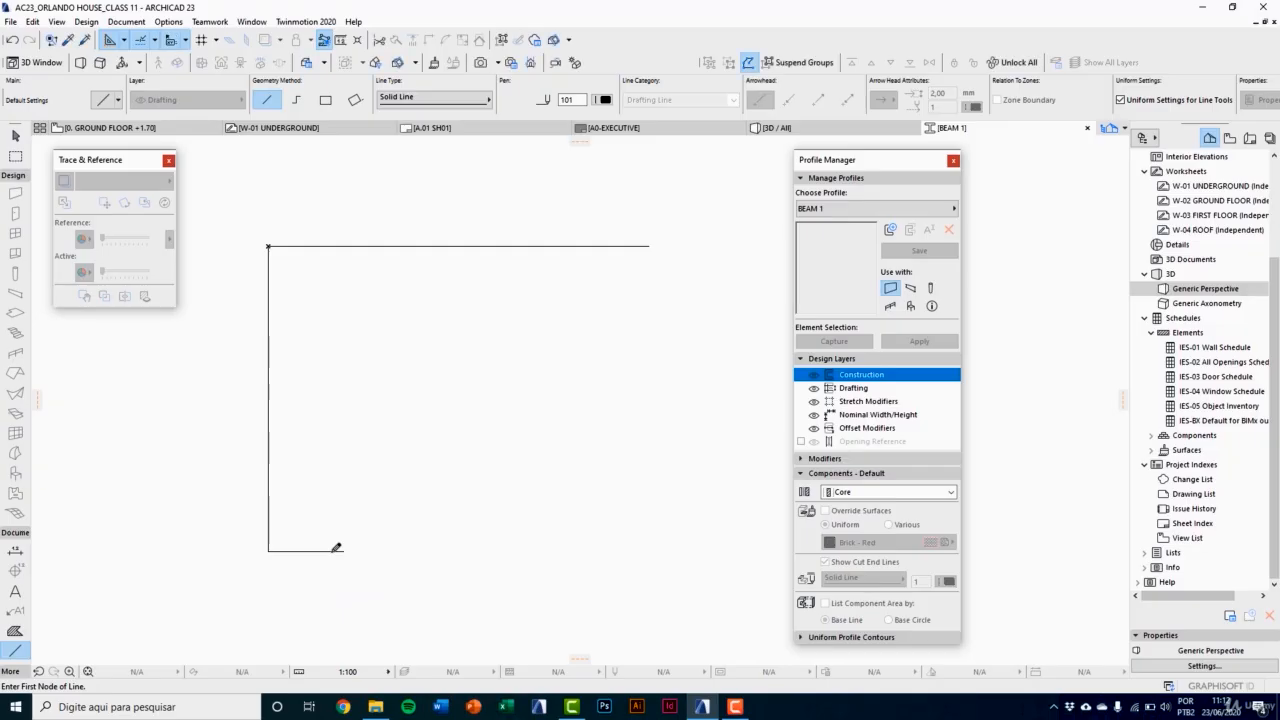
click(339, 547)
scroll(346, 545, down, 3)
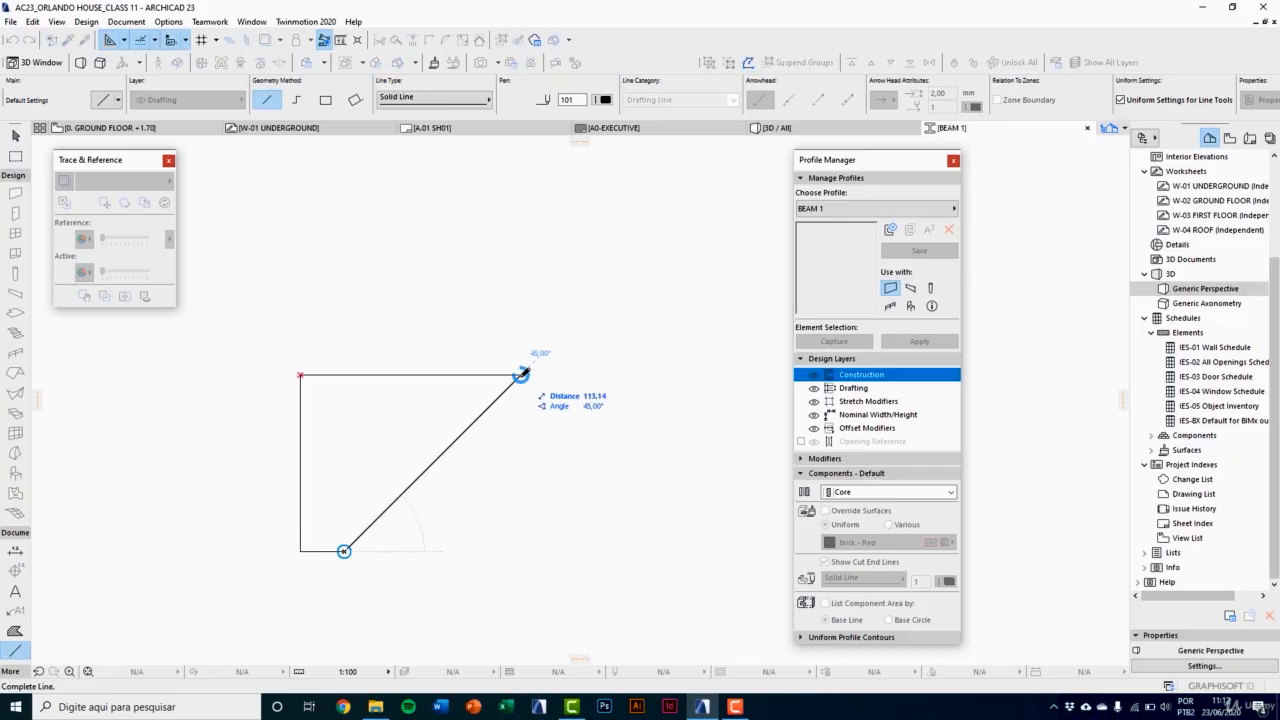
click(521, 374)
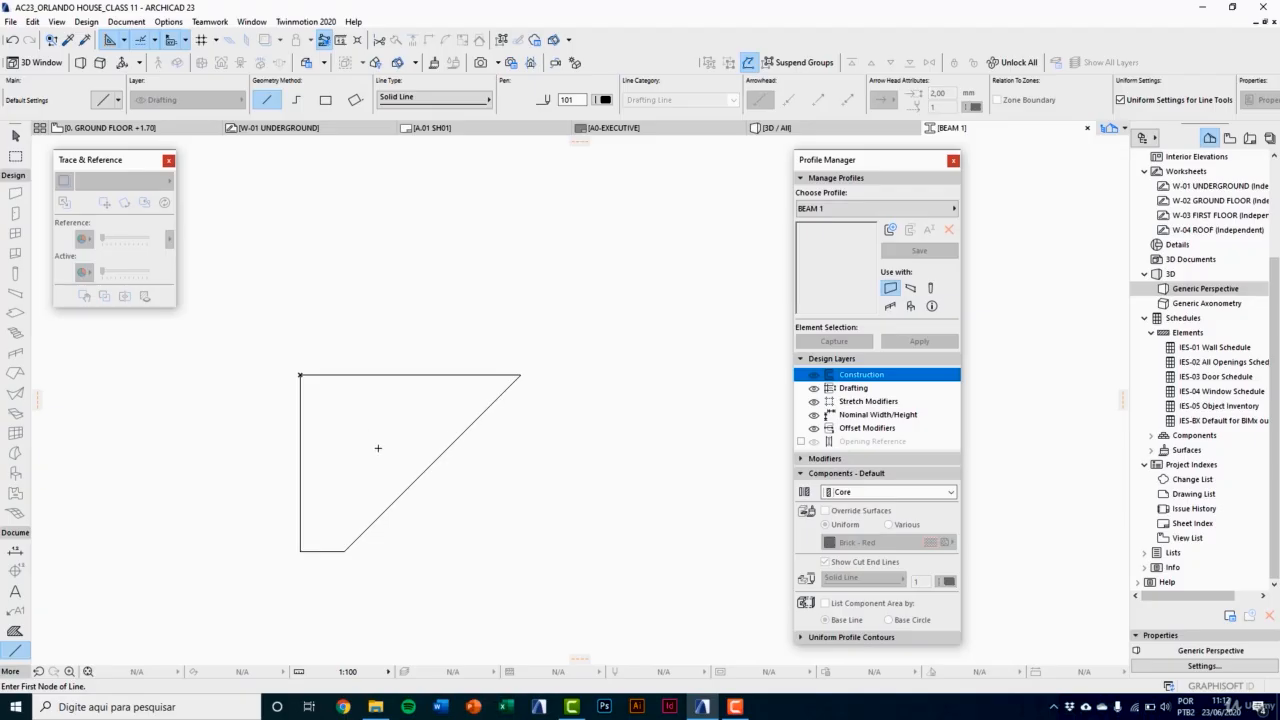
Step: Copy the outline's left vertical line to the right end of the short bottom line
shift+click(301, 418)
key(ctrl+shift+d)
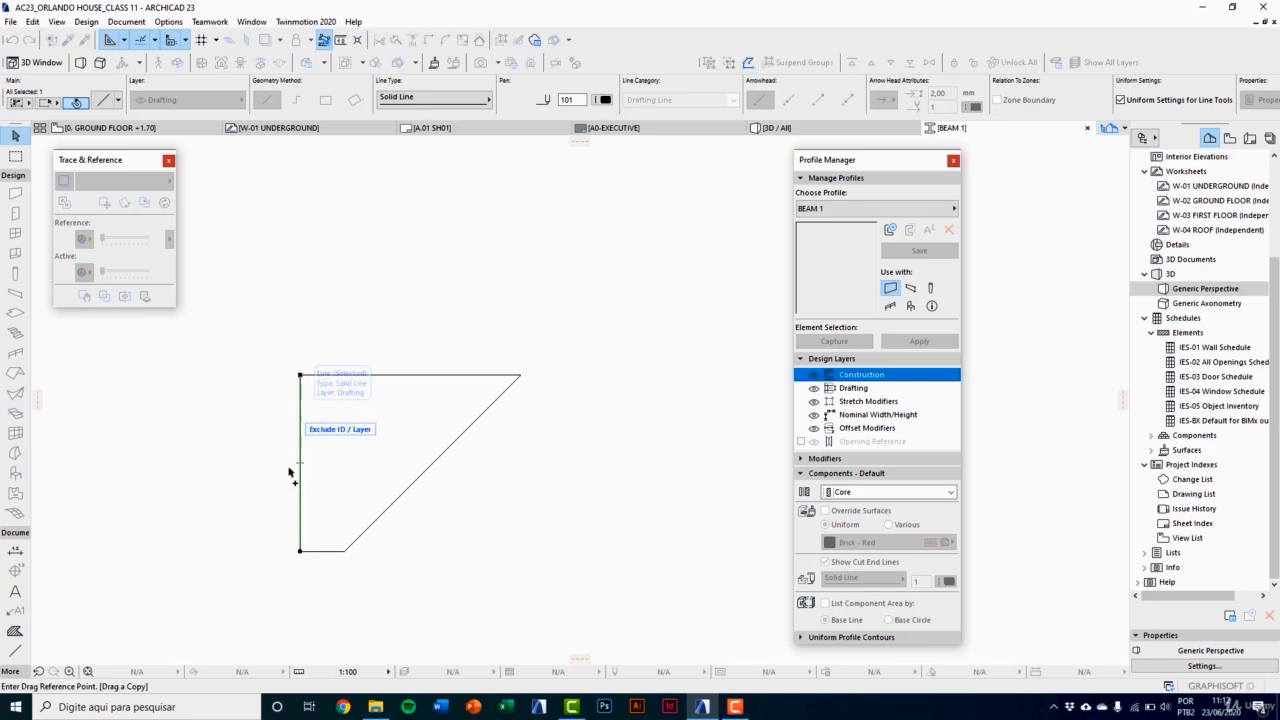
click(300, 539)
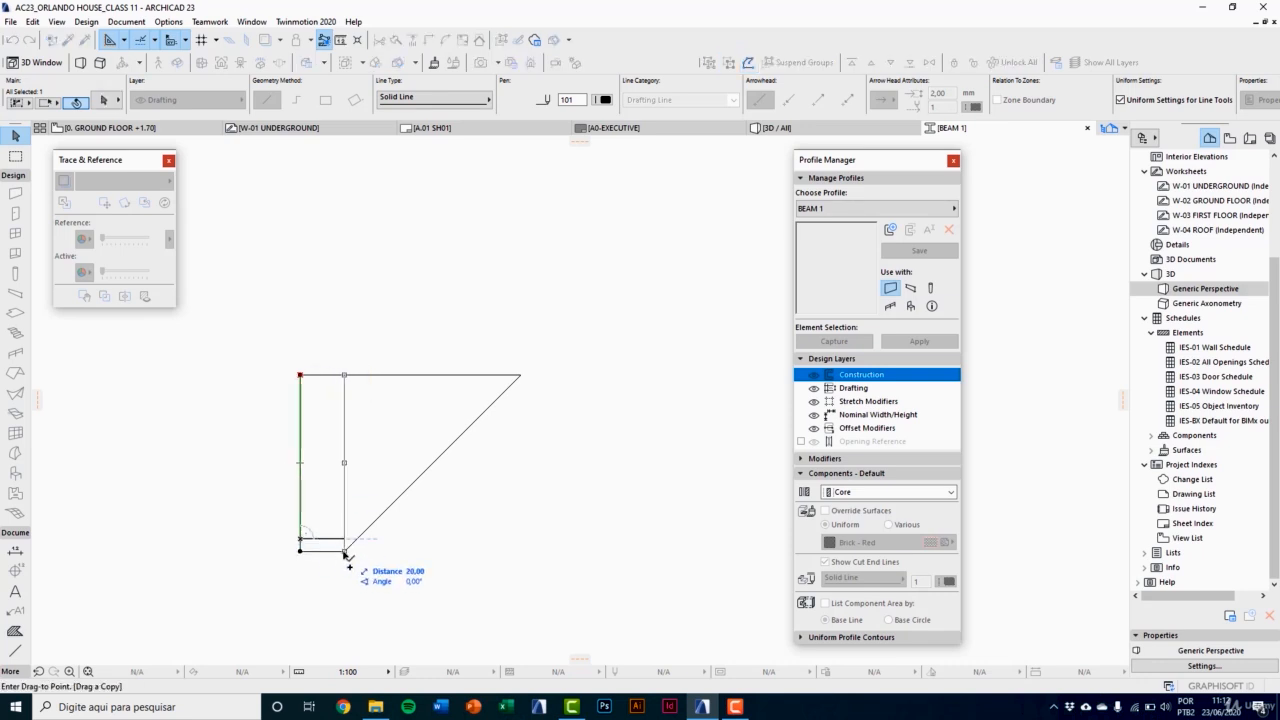
click(345, 551)
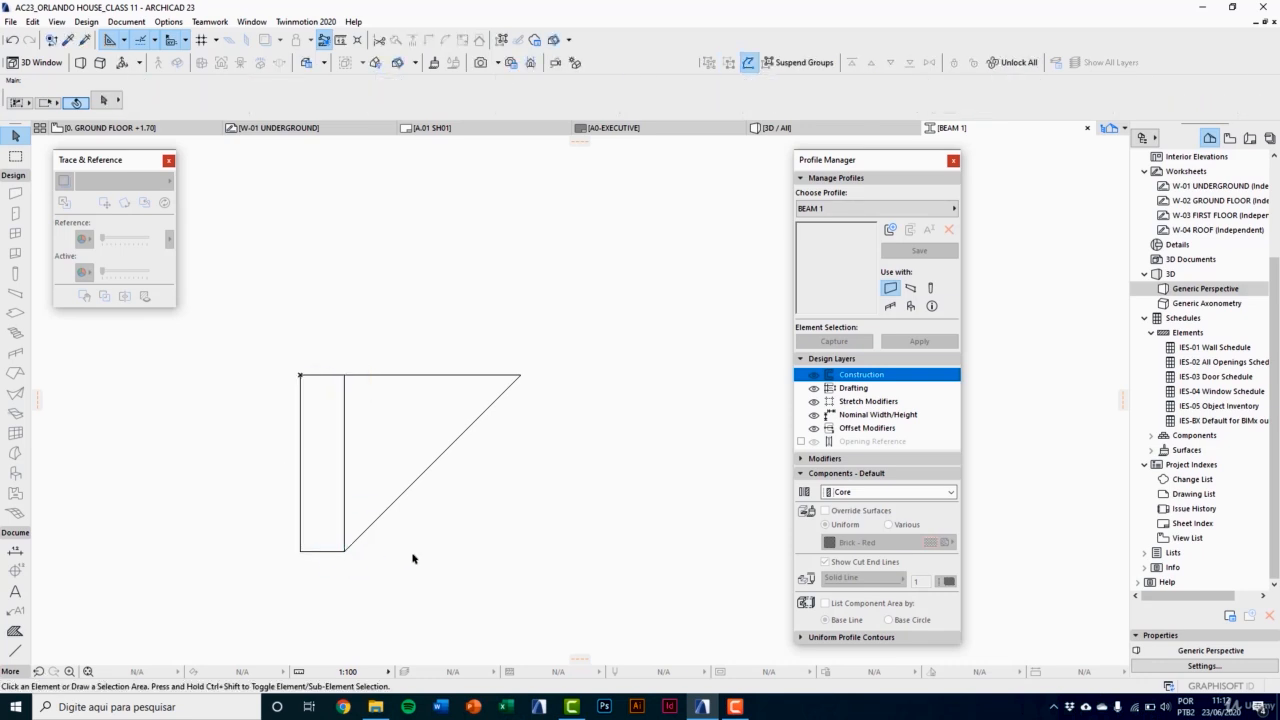
Step: Copy the sloped line inward by 10 at a 135° angle
click(415, 487)
key(ctrl+shift+d)
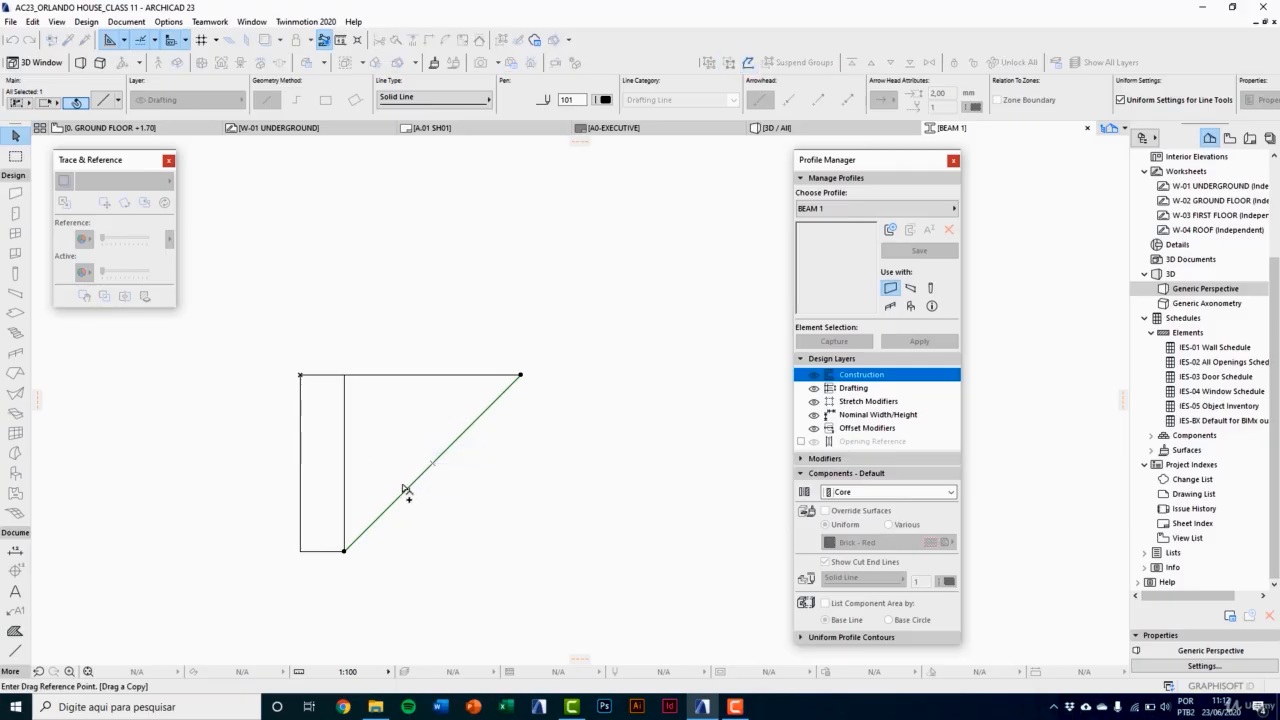
click(415, 487)
scroll(395, 477, up, 2)
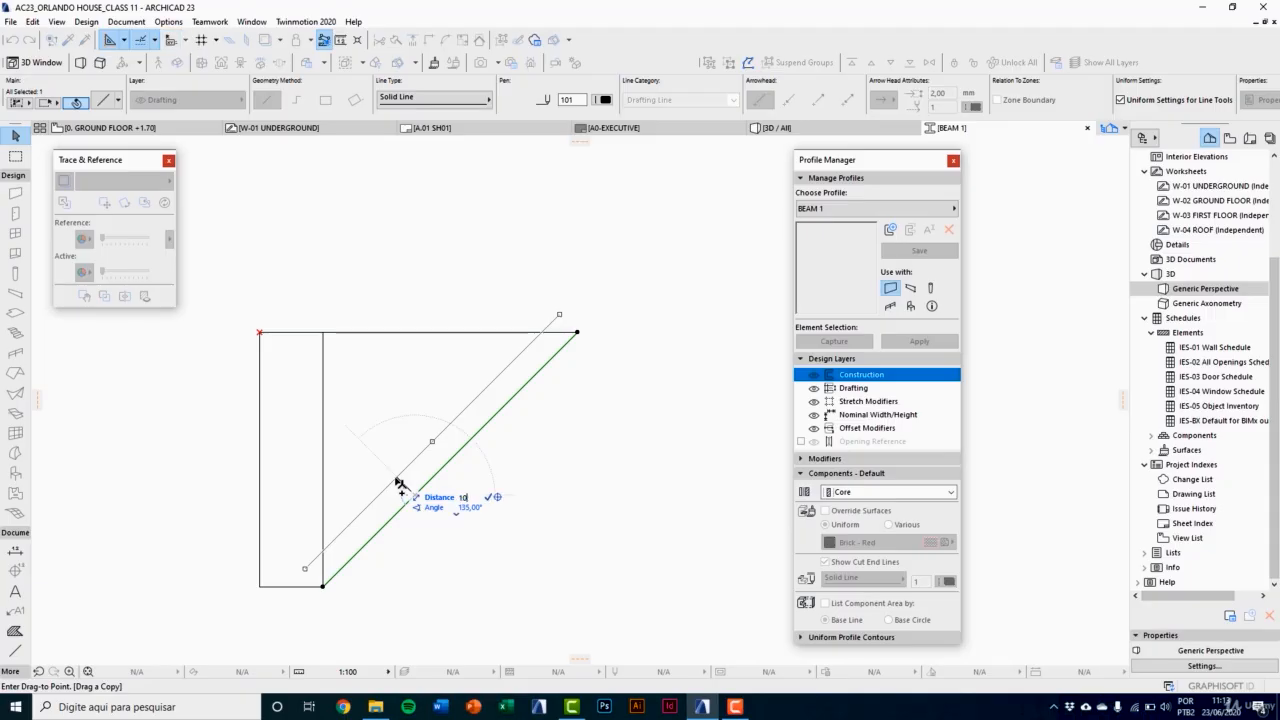
click(400, 483)
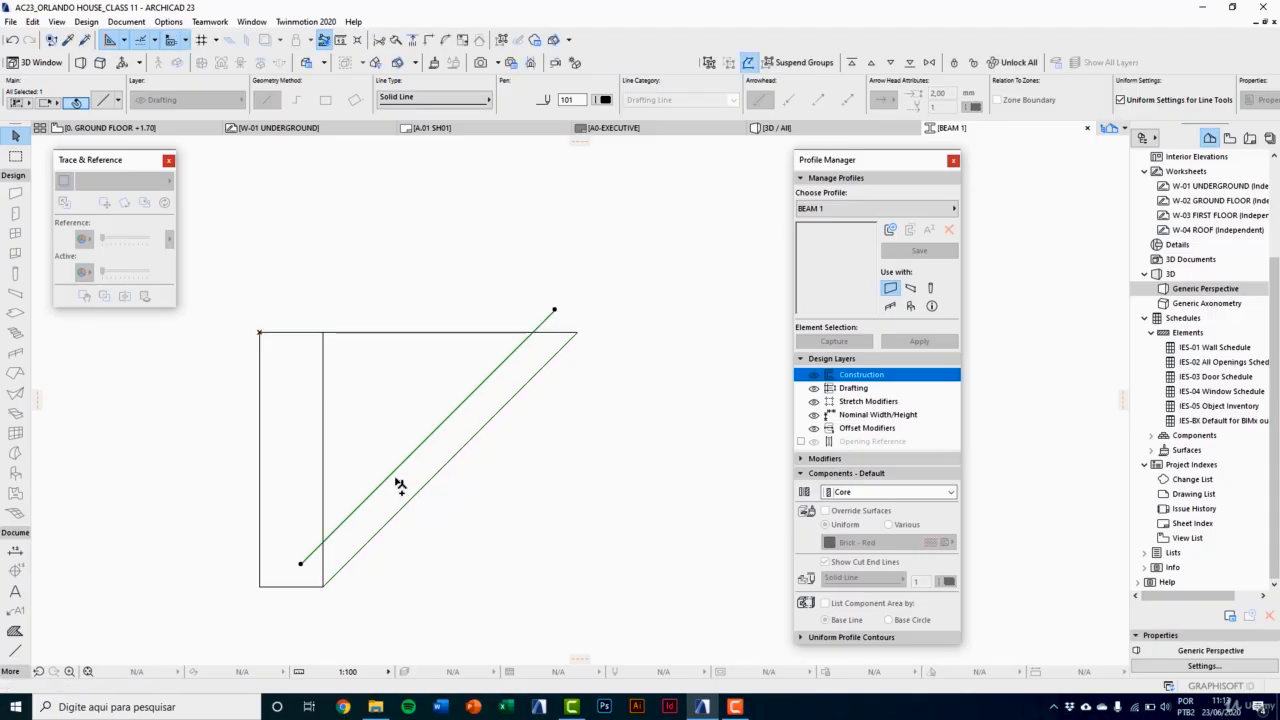
Step: Copy the top horizontal line a short distance straight down inside the outline
key(ctrl+shift+d)
click(419, 332)
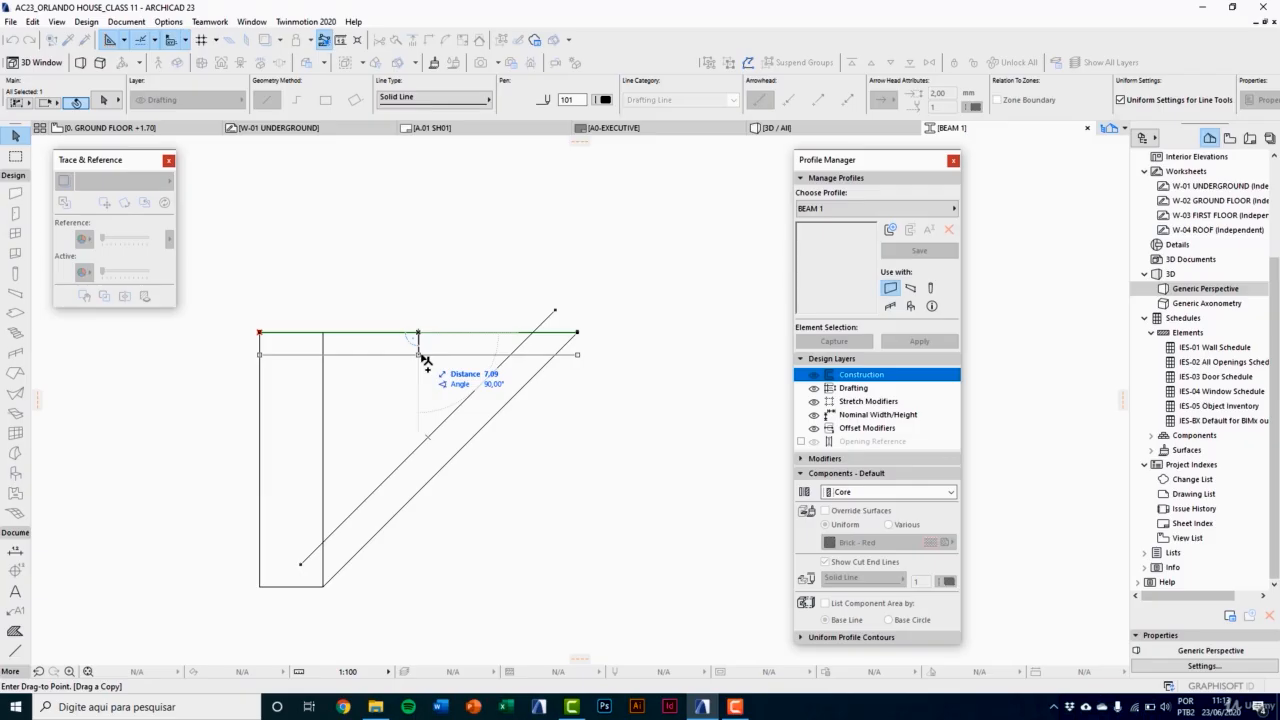
click(424, 362)
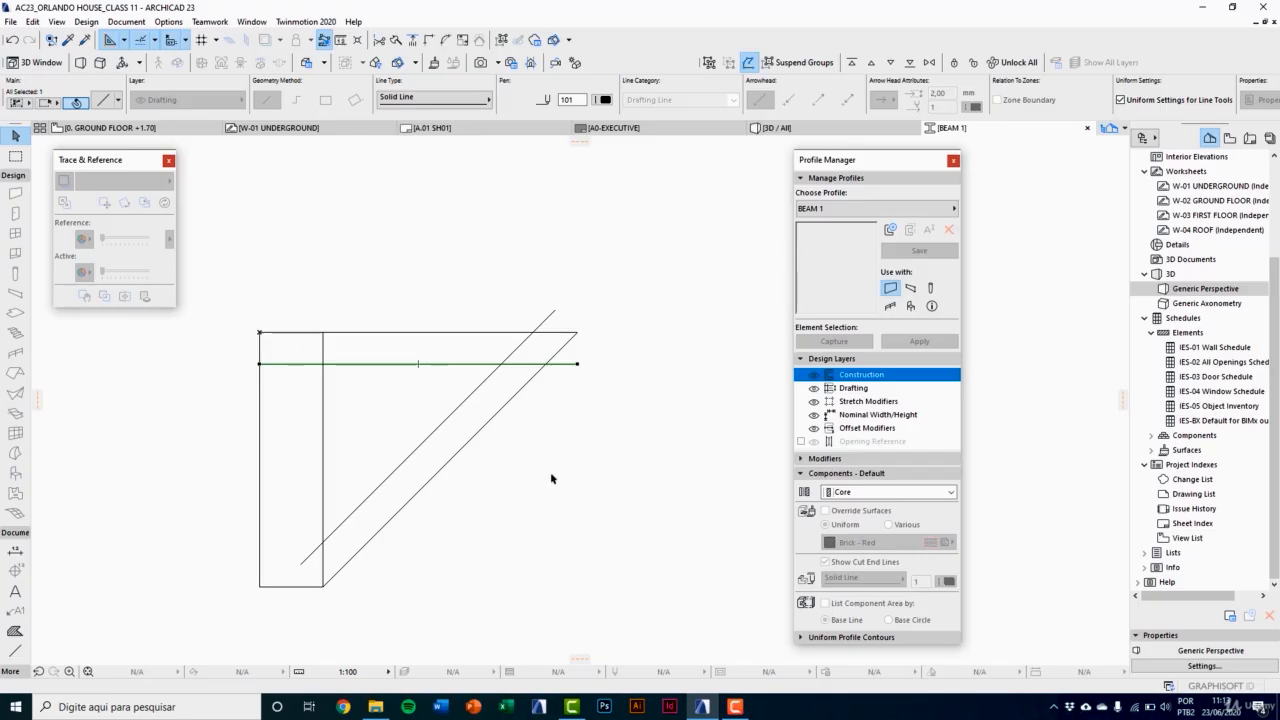
Step: Intersect the inner sloped line with the inner horizontal and vertical lines and trim their overhanging ends into a closed inner triangle
shift+click(476, 389)
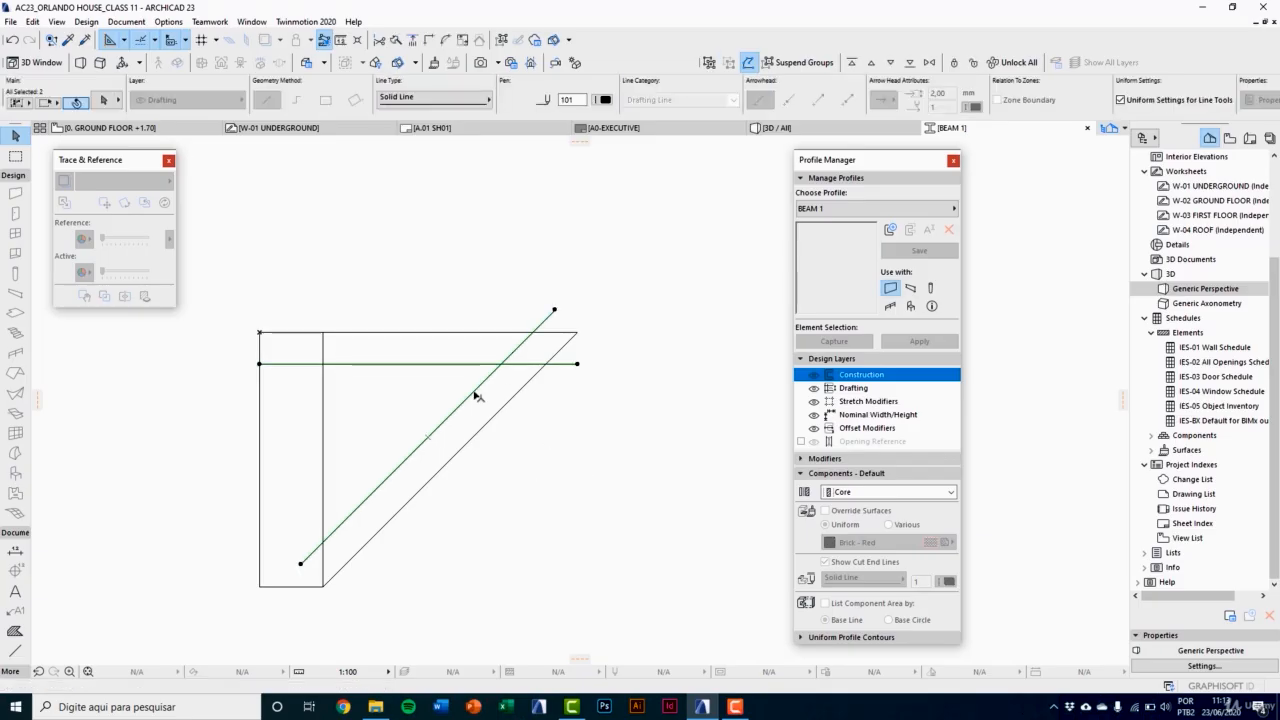
click(430, 41)
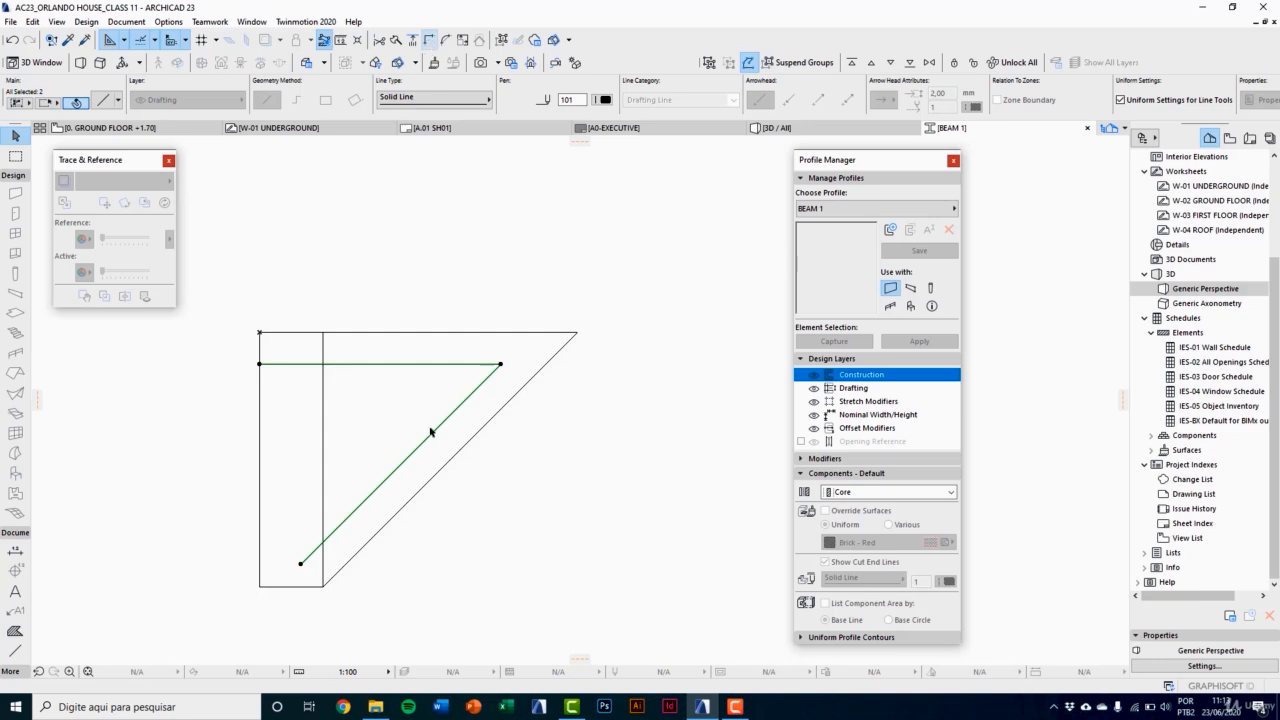
click(323, 430)
shift+click(344, 520)
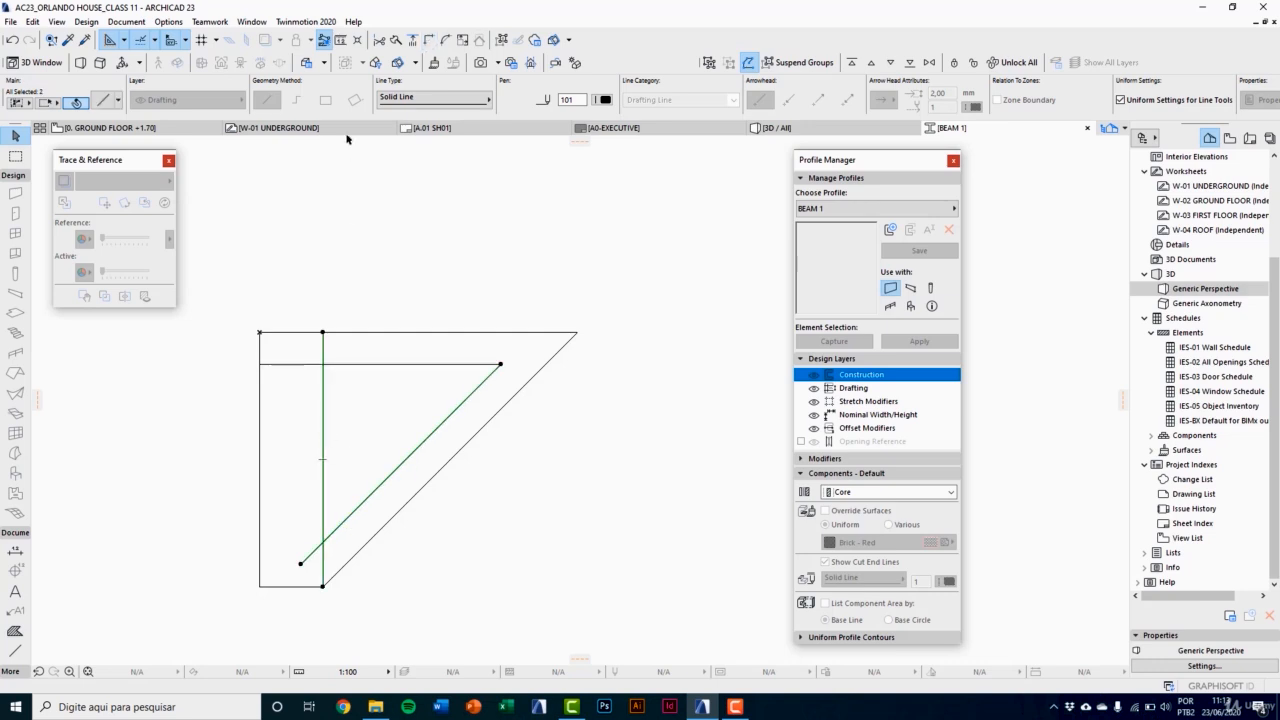
click(429, 42)
key(Escape)
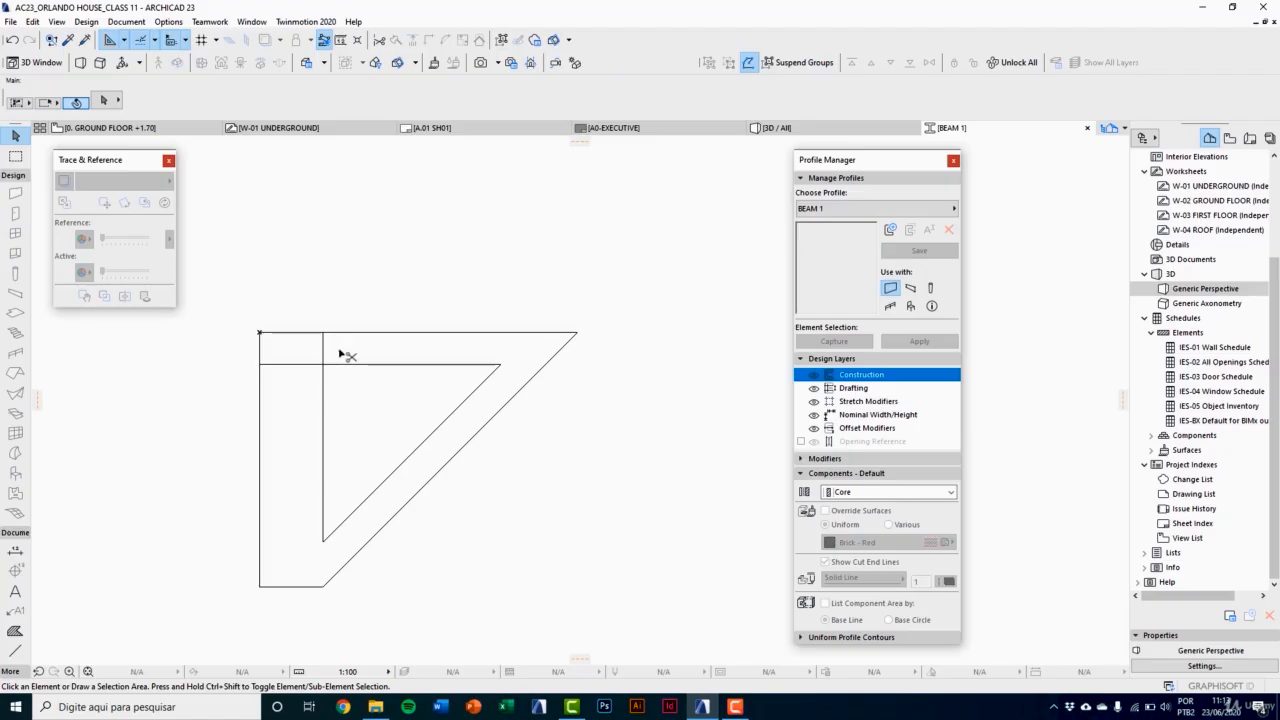
click(305, 366)
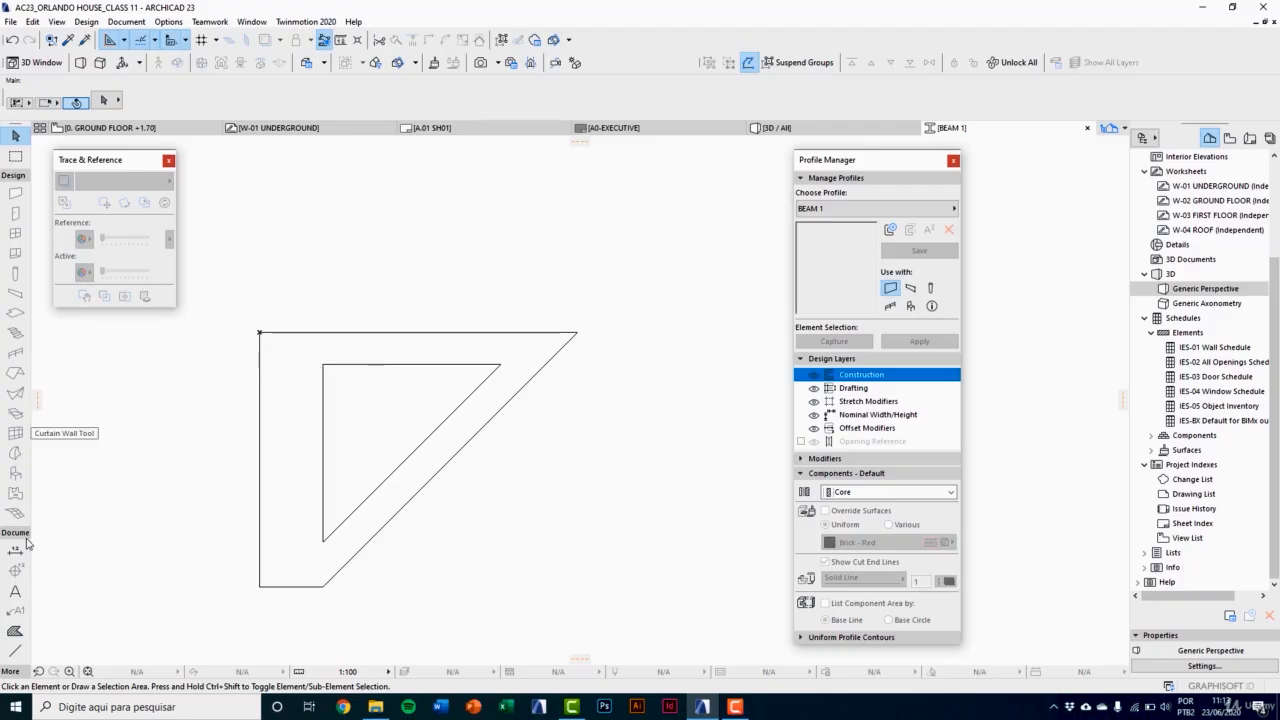
Step: Fill the whole outer outline of the section by automatically tracing its boundary with the Fill tool
click(15, 630)
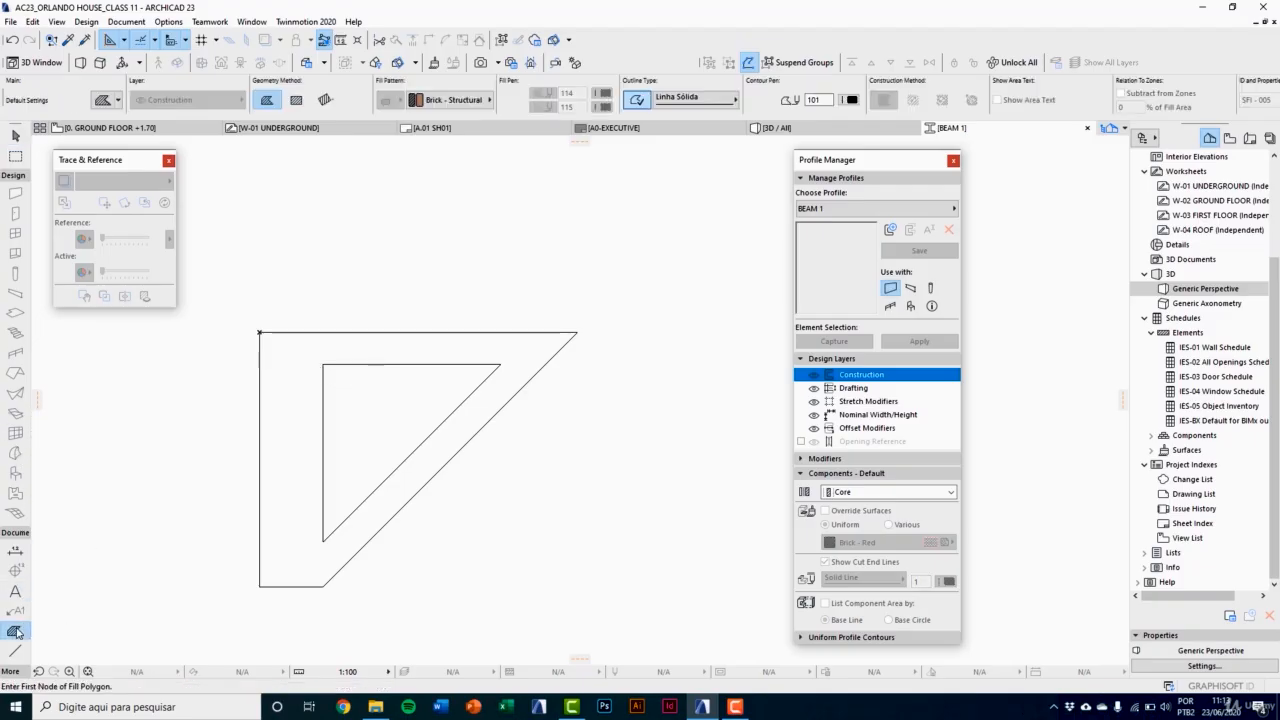
click(286, 391)
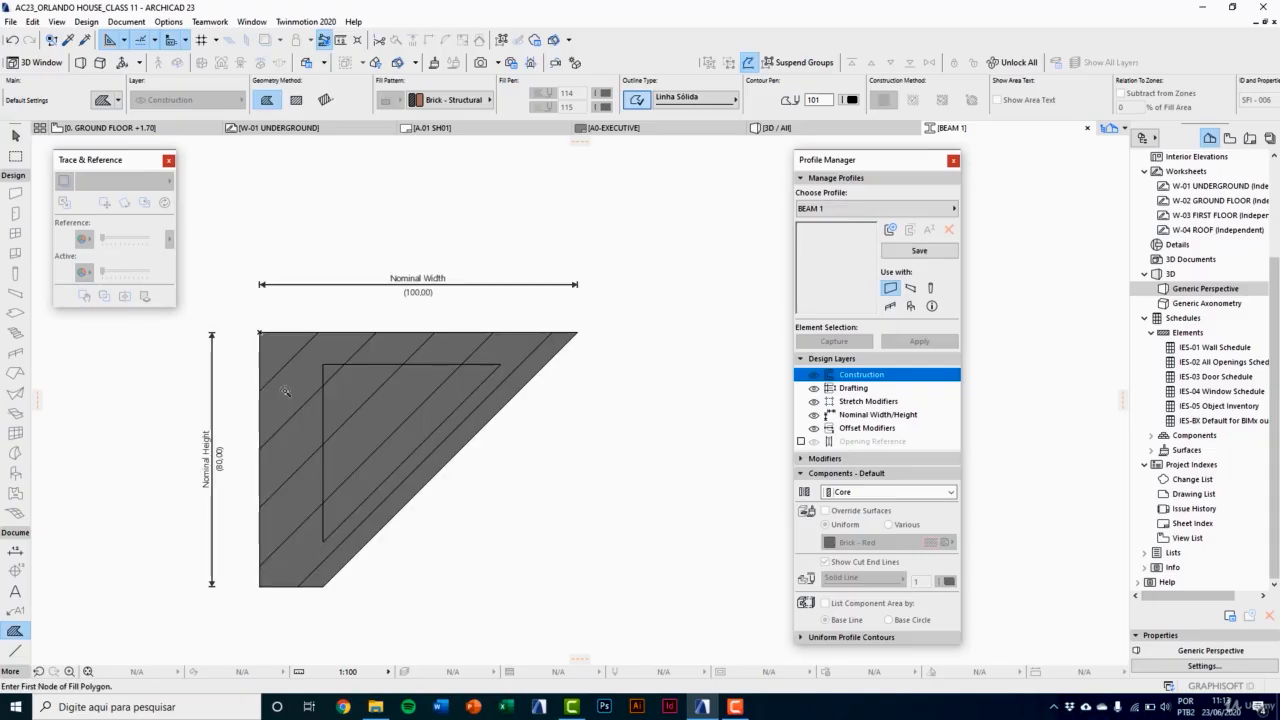
key(Escape)
Step: Set the section fill's building material to ST-06 Reinforced Concrete - Structural
click(376, 410)
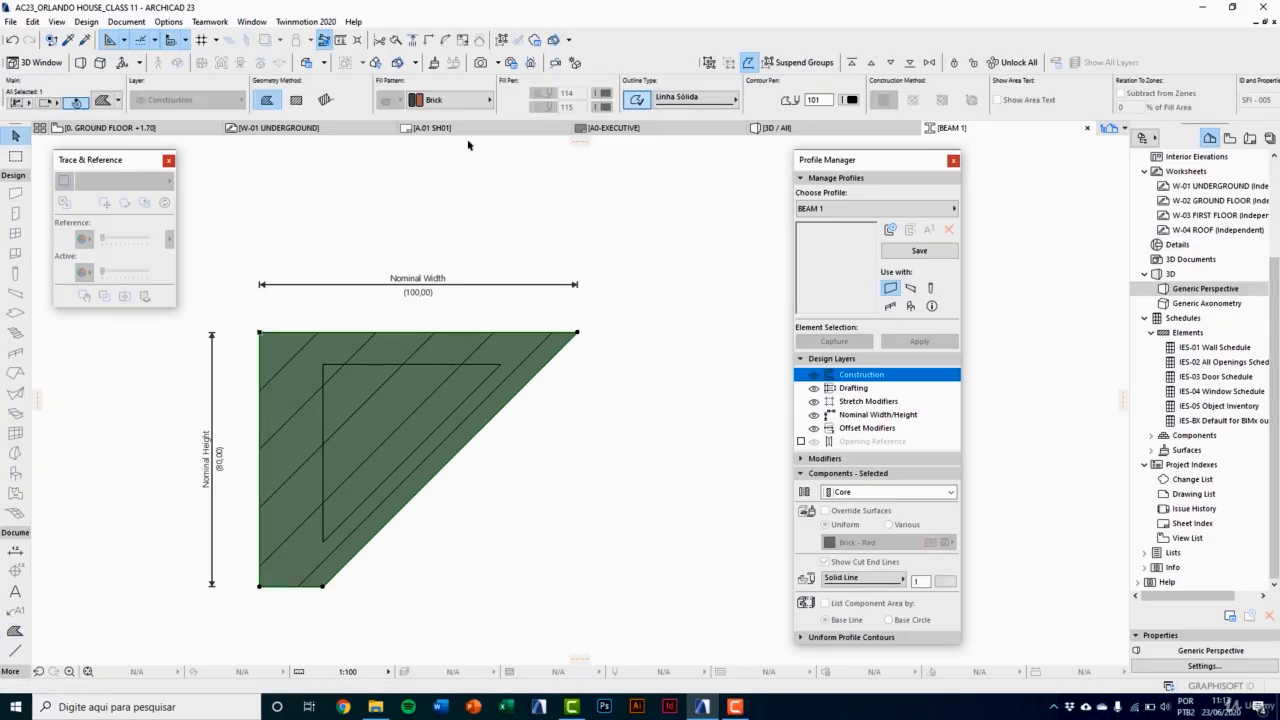
click(467, 108)
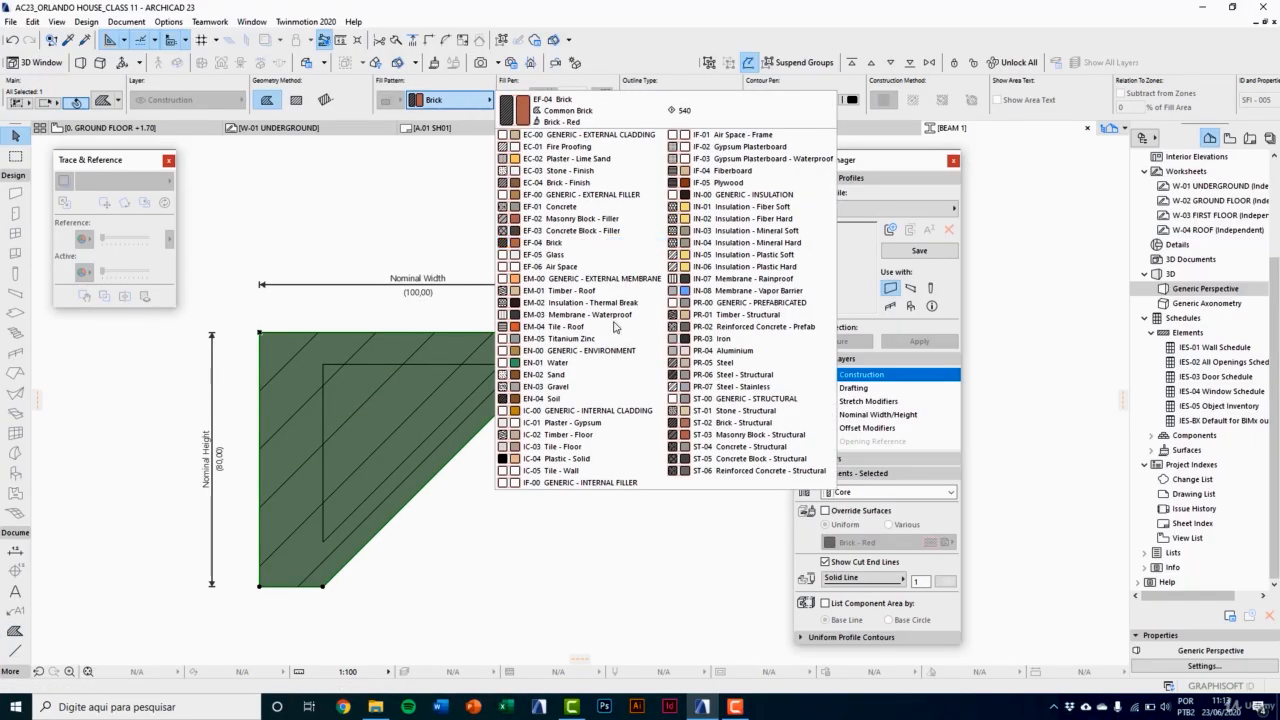
click(731, 471)
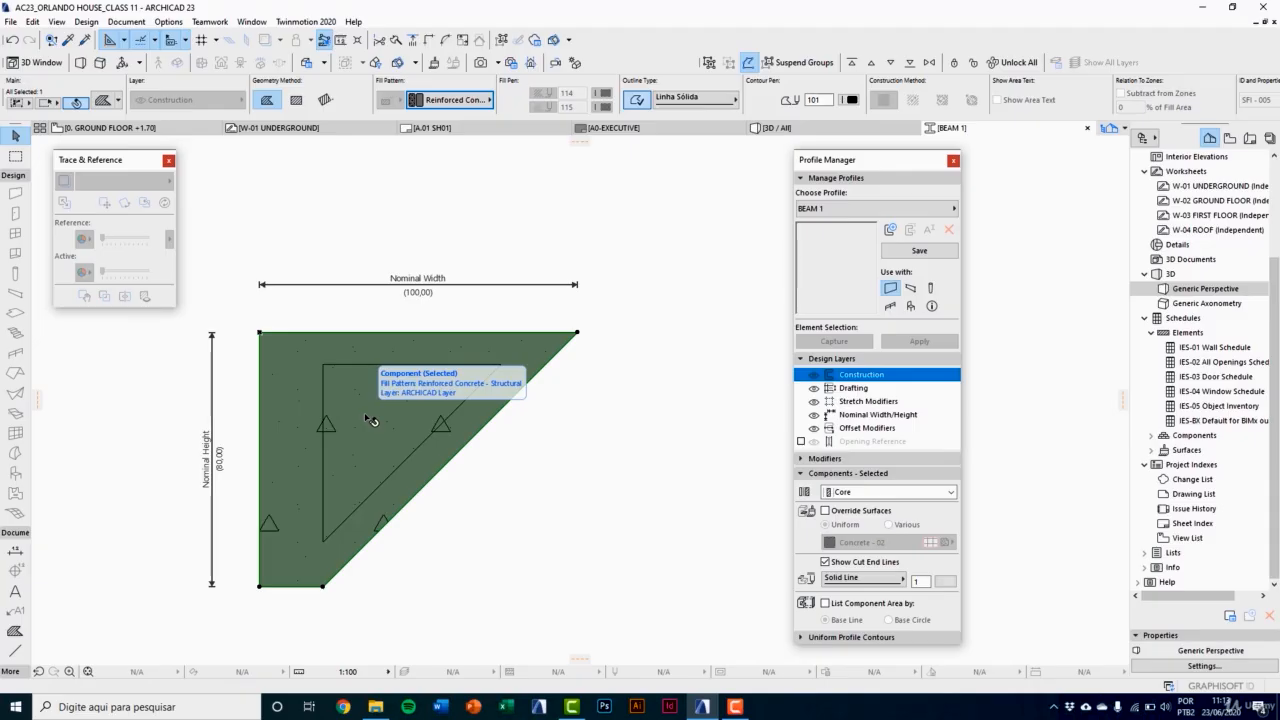
Step: Cut the inner triangle out of the section fill as a hole, then select the hollow fill
click(15, 632)
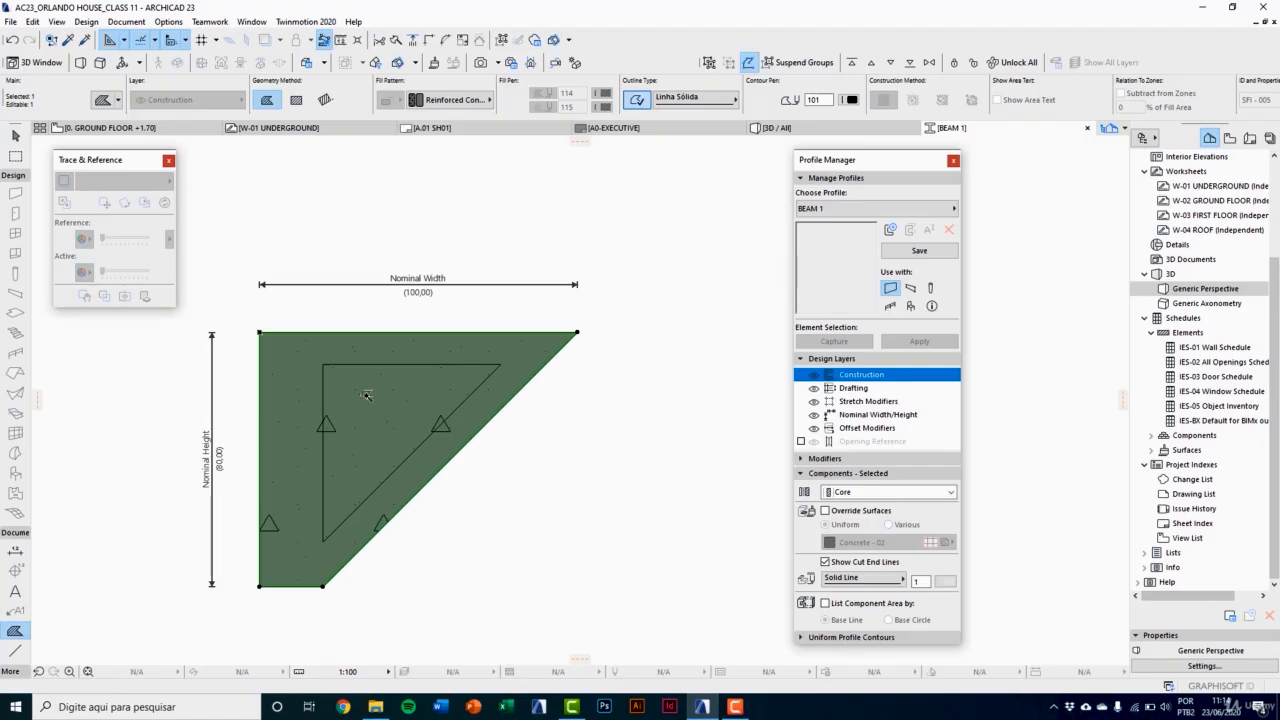
click(367, 396)
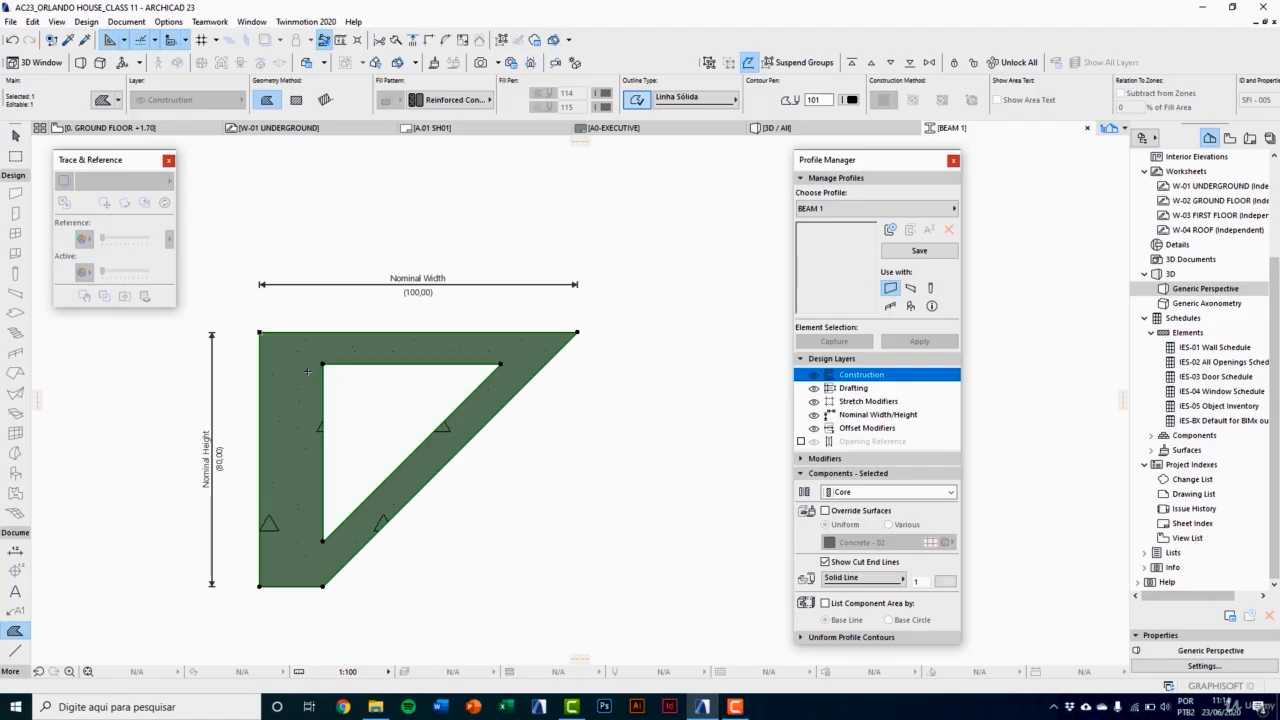
key(Escape)
key(Escape)
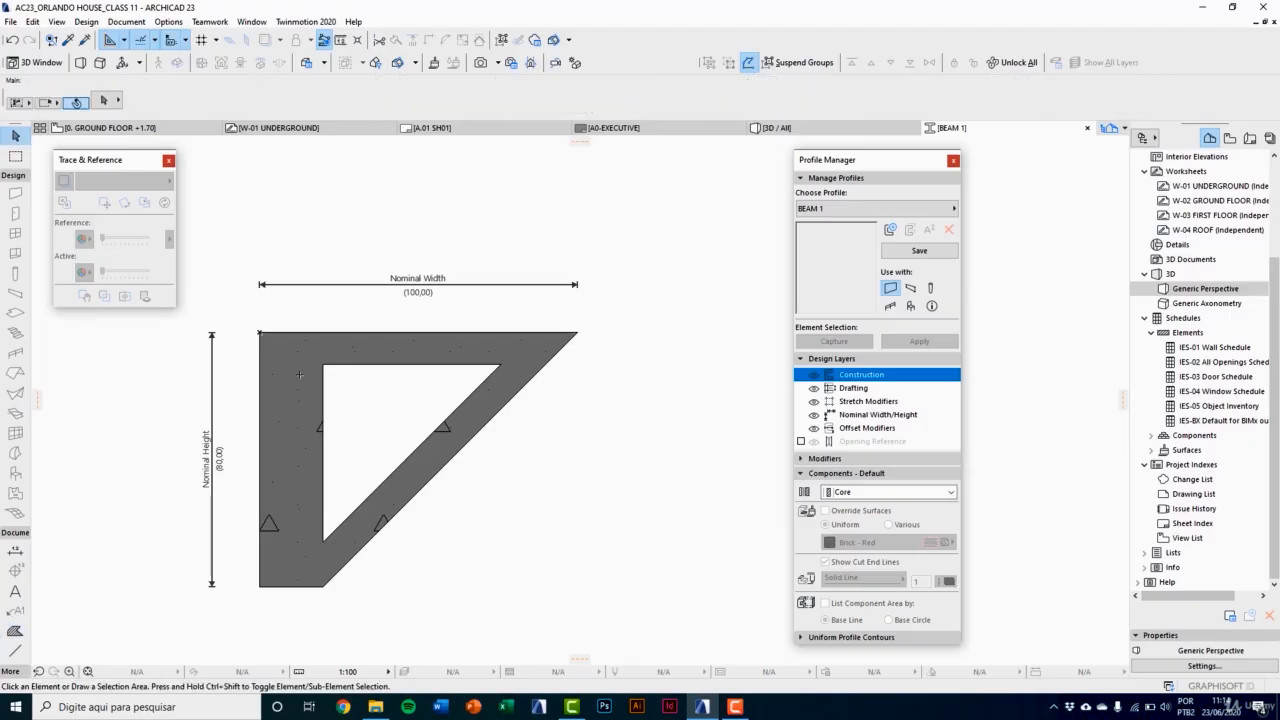
click(298, 375)
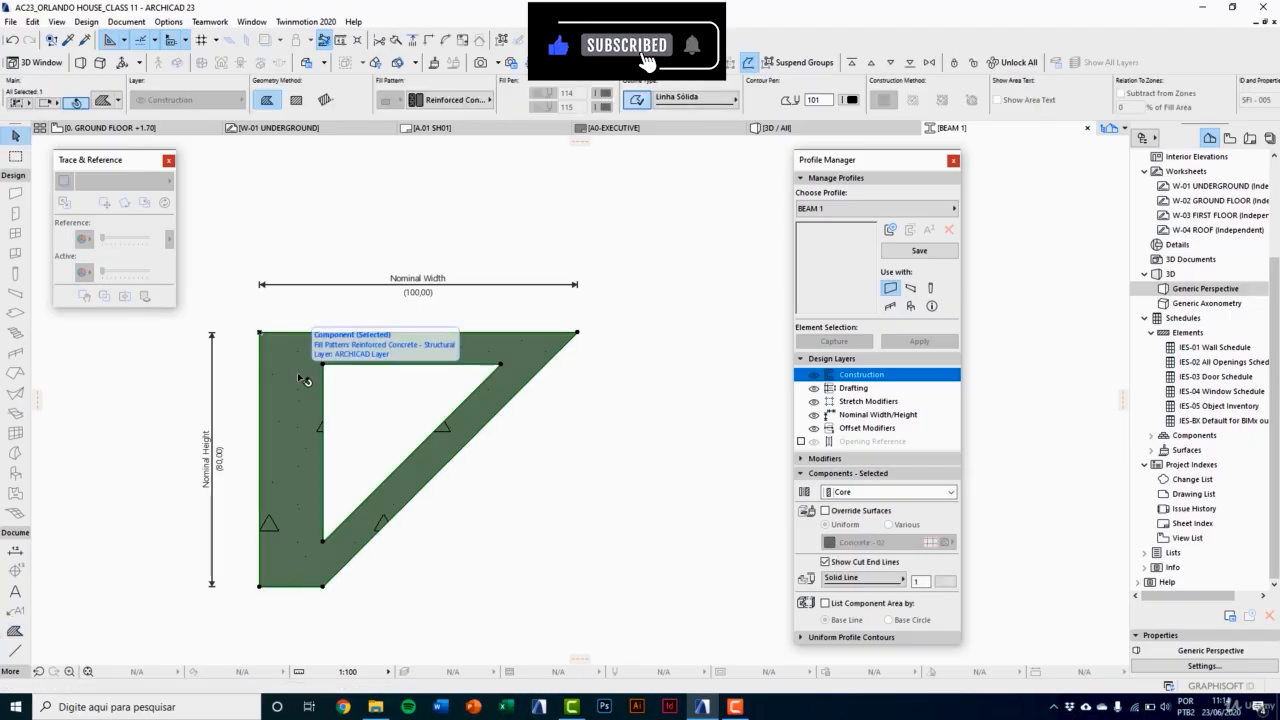
Step: Make the BEAM 1 profile available for beams only and override its core surfaces uniformly with Concrete - Light 23
click(912, 288)
click(826, 511)
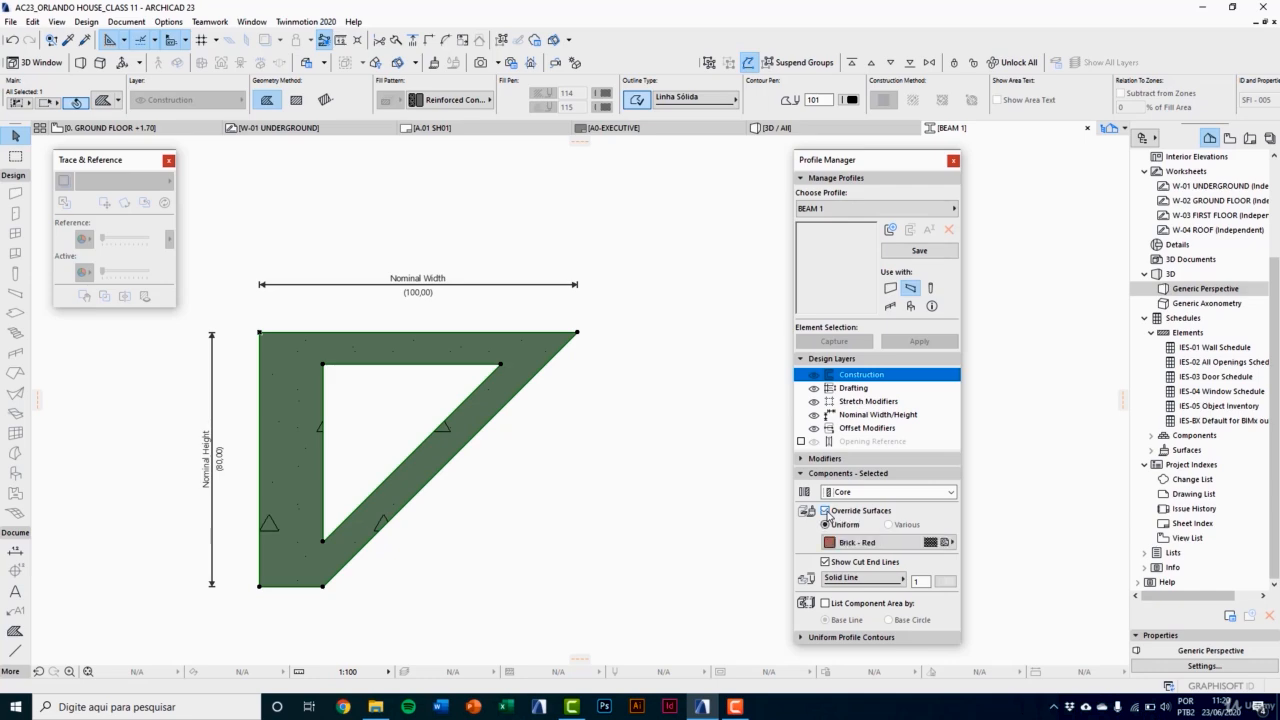
click(843, 541)
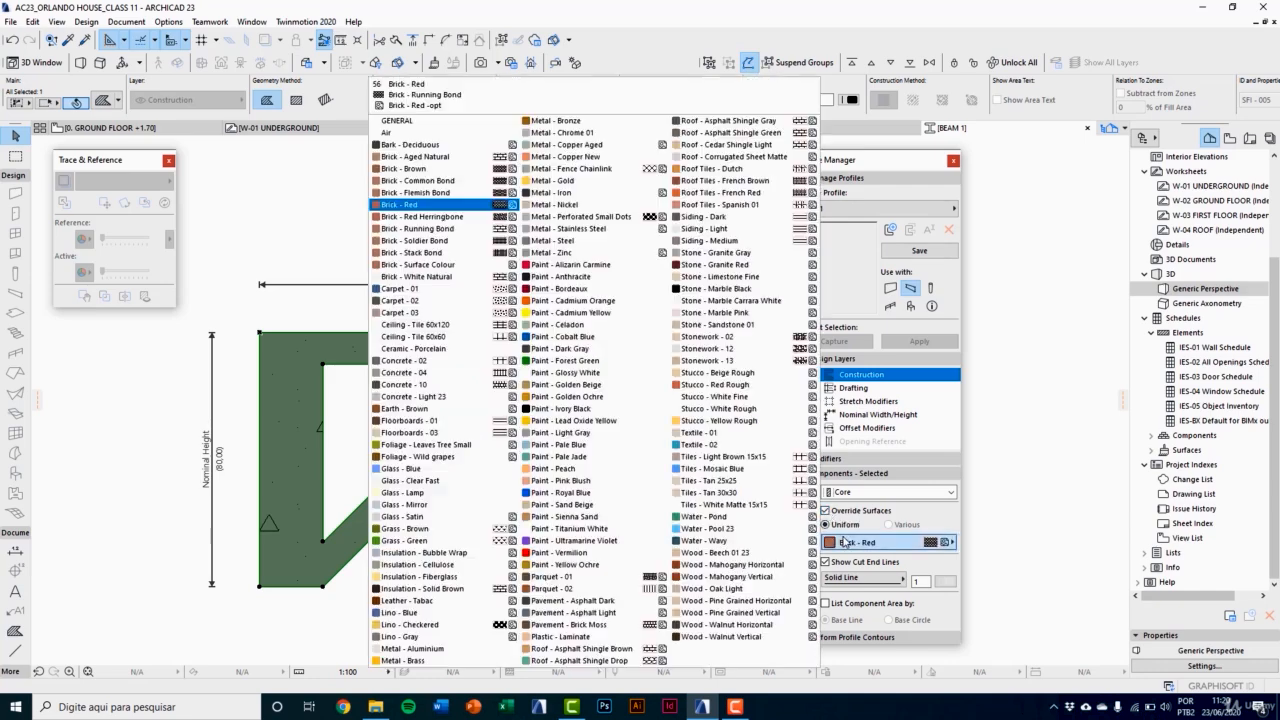
click(474, 397)
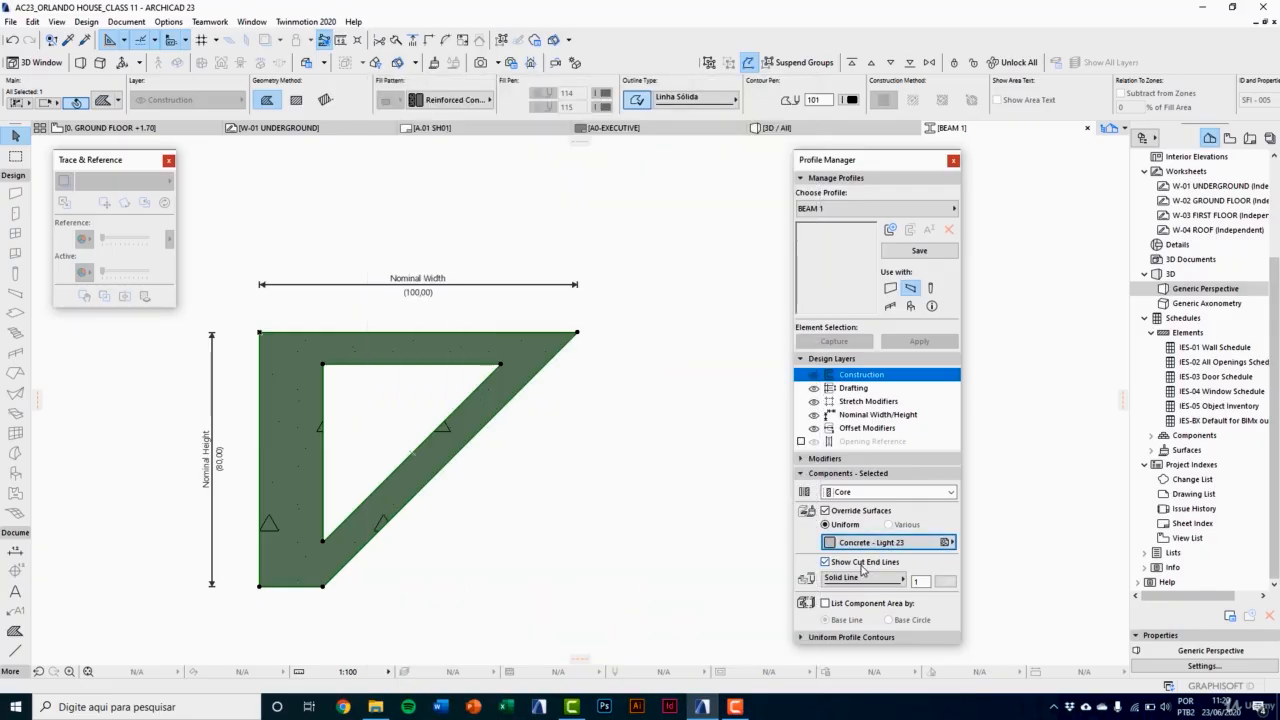
Step: Set the core component's cut end line pen to 101 and save the BEAM 1 profile
click(944, 582)
click(964, 589)
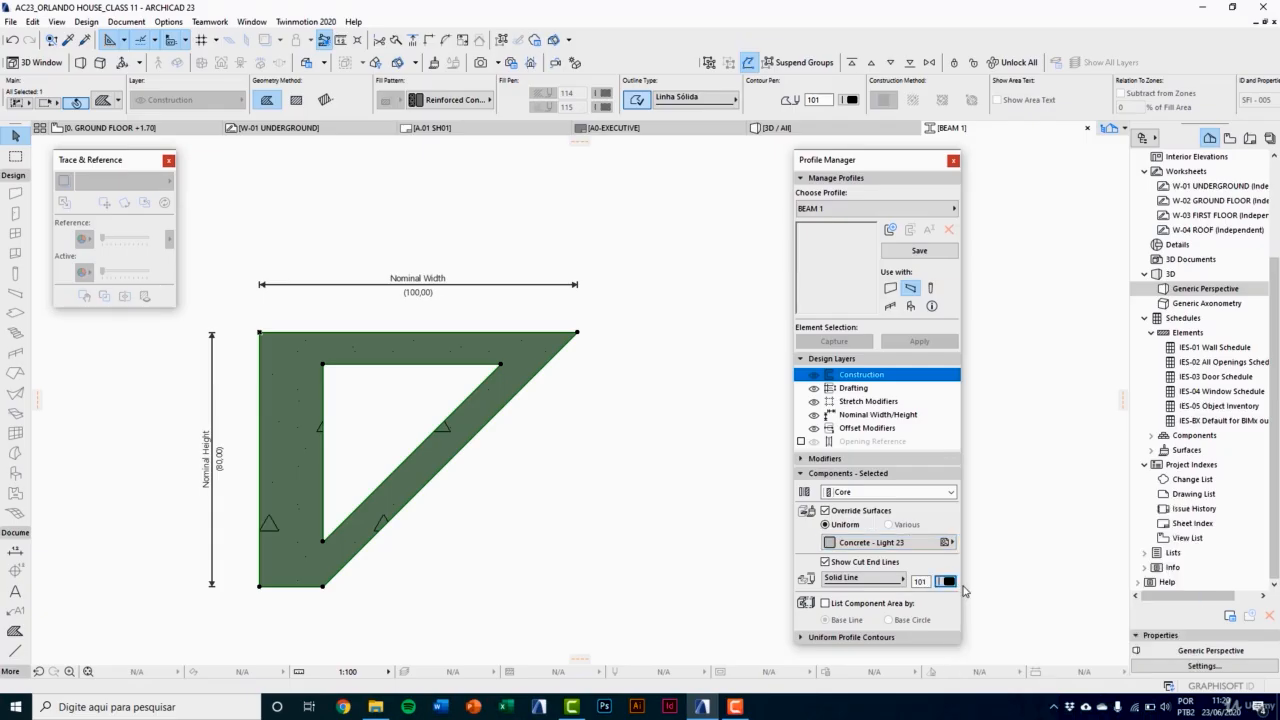
click(929, 251)
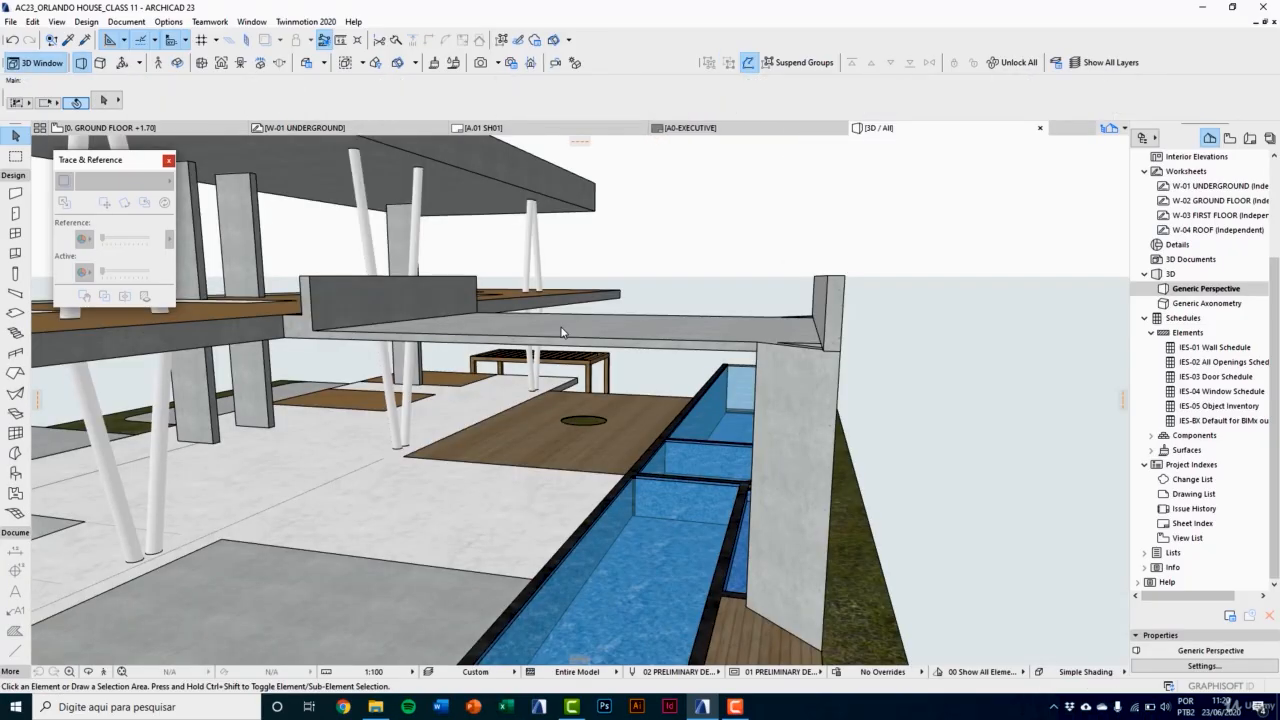
Step: Open the 1. 1ST FLOOR +4.93 story and show the W-03 FIRST FLOOR worksheet as its trace reference
double_click(1190, 216)
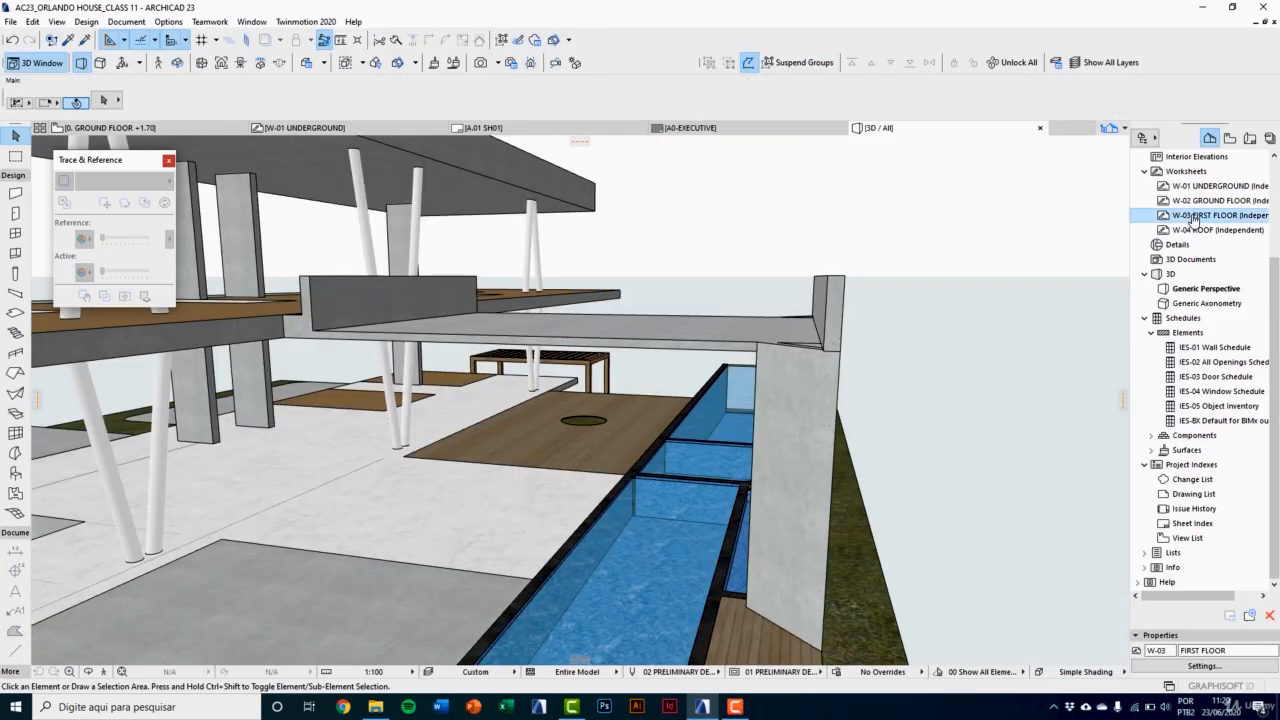
scroll(1180, 250, up, 3)
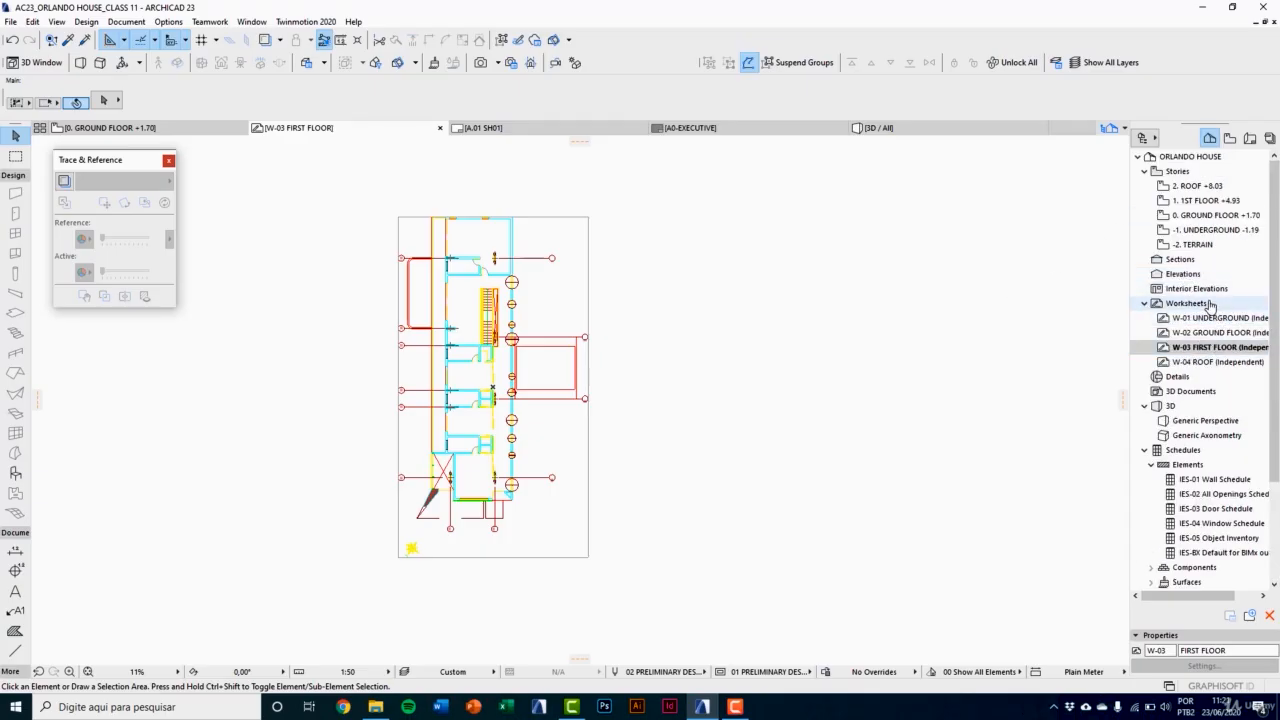
double_click(1205, 201)
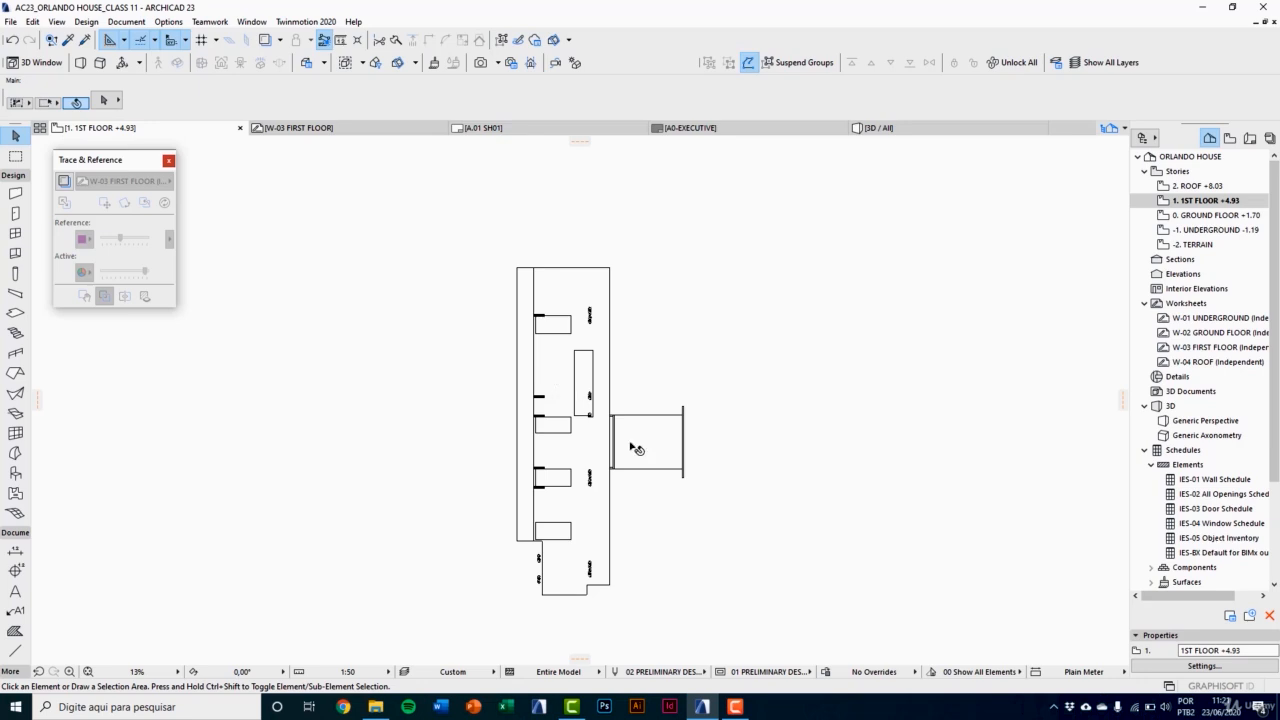
scroll(645, 430, up, 5)
click(63, 181)
click(106, 181)
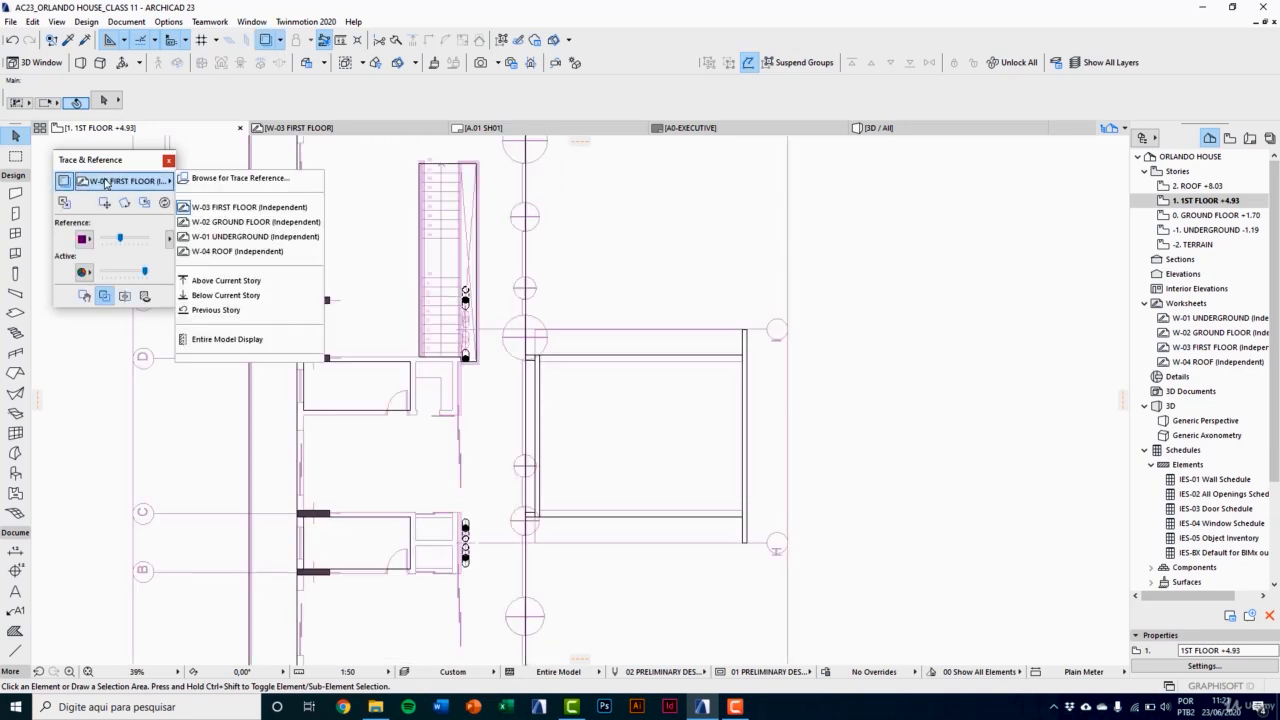
click(240, 207)
Step: Set the default beam structure to the BEAM 1 profile and turn off both wood surface overrides
scroll(670, 530, up, 3)
middle_drag(677, 533, 481, 483)
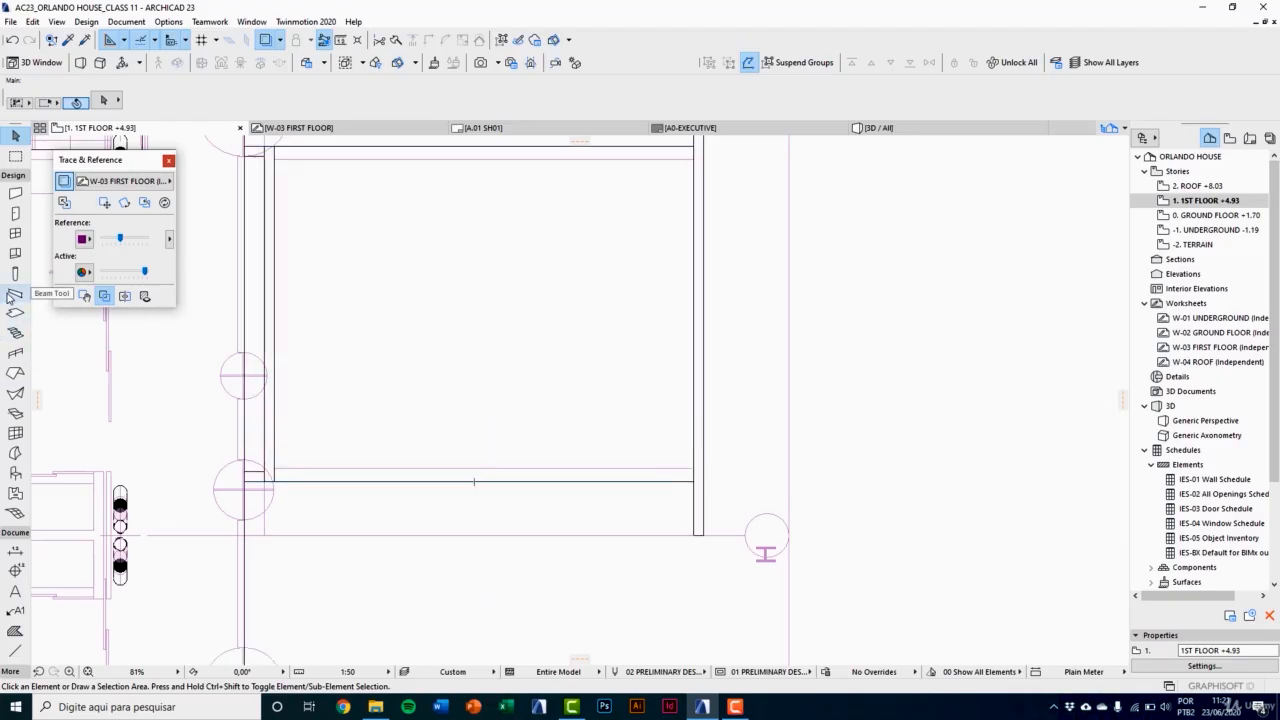
click(13, 295)
click(105, 101)
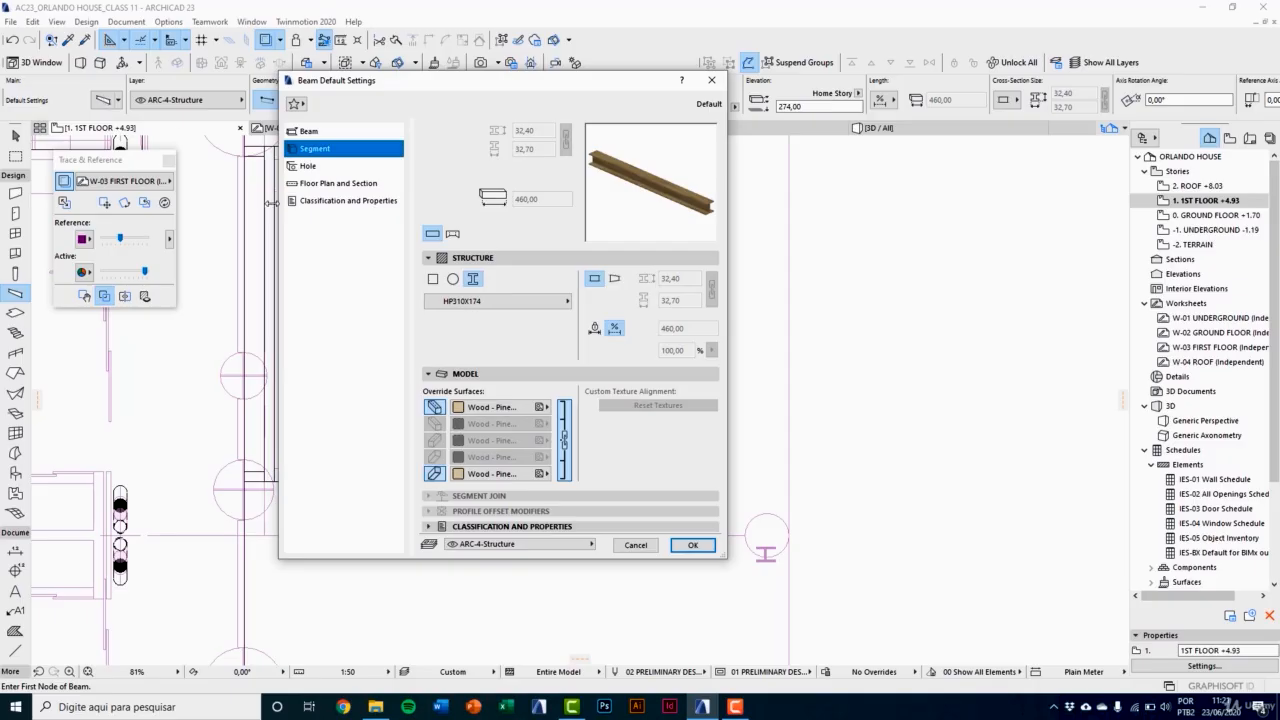
click(496, 302)
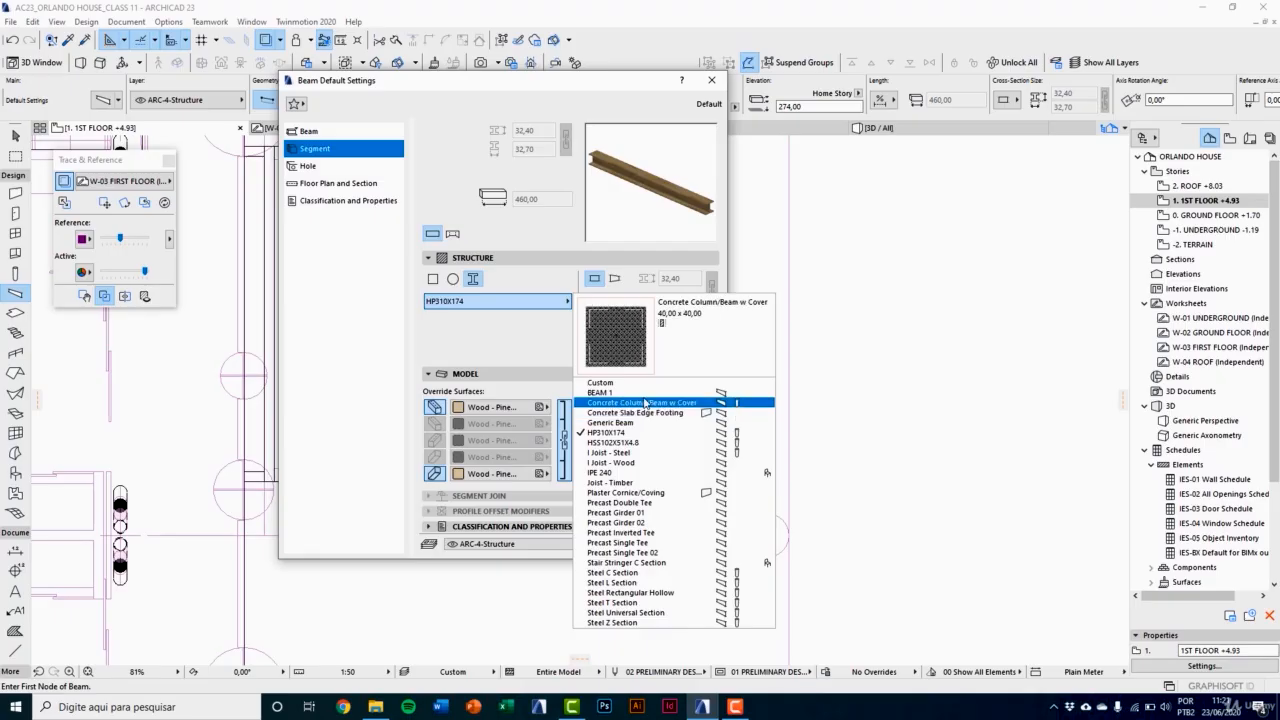
click(605, 392)
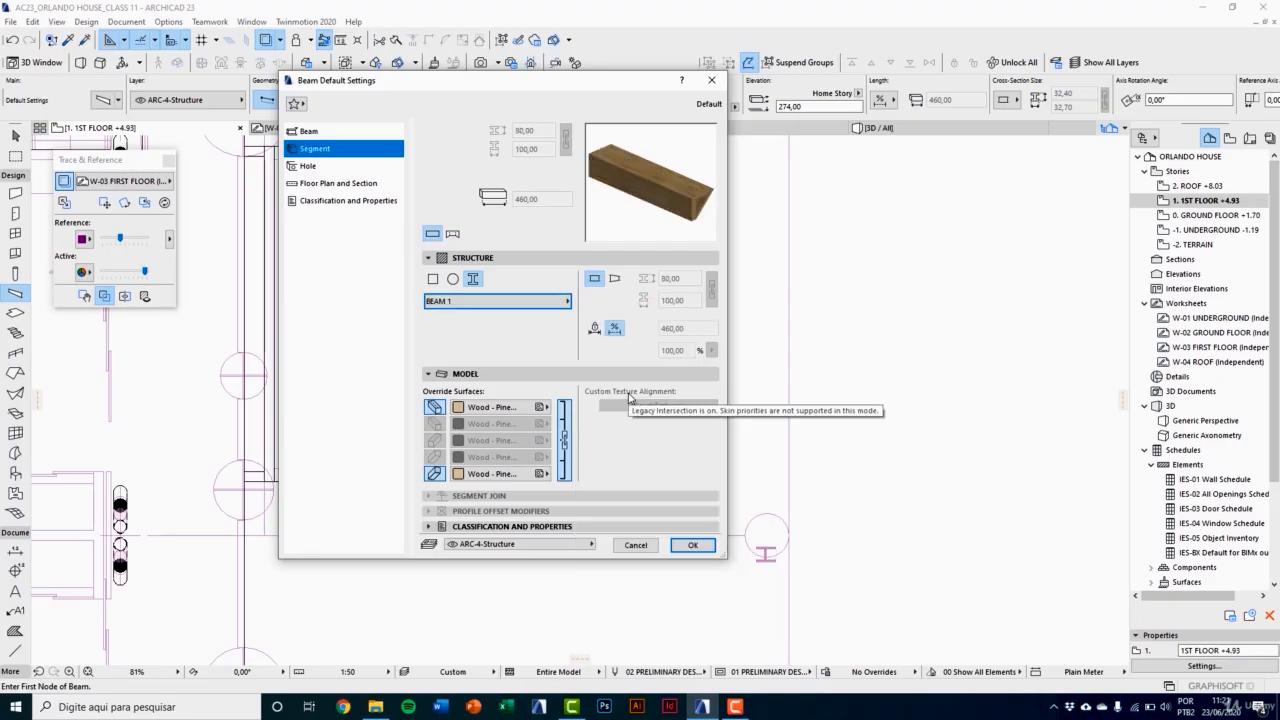
click(435, 408)
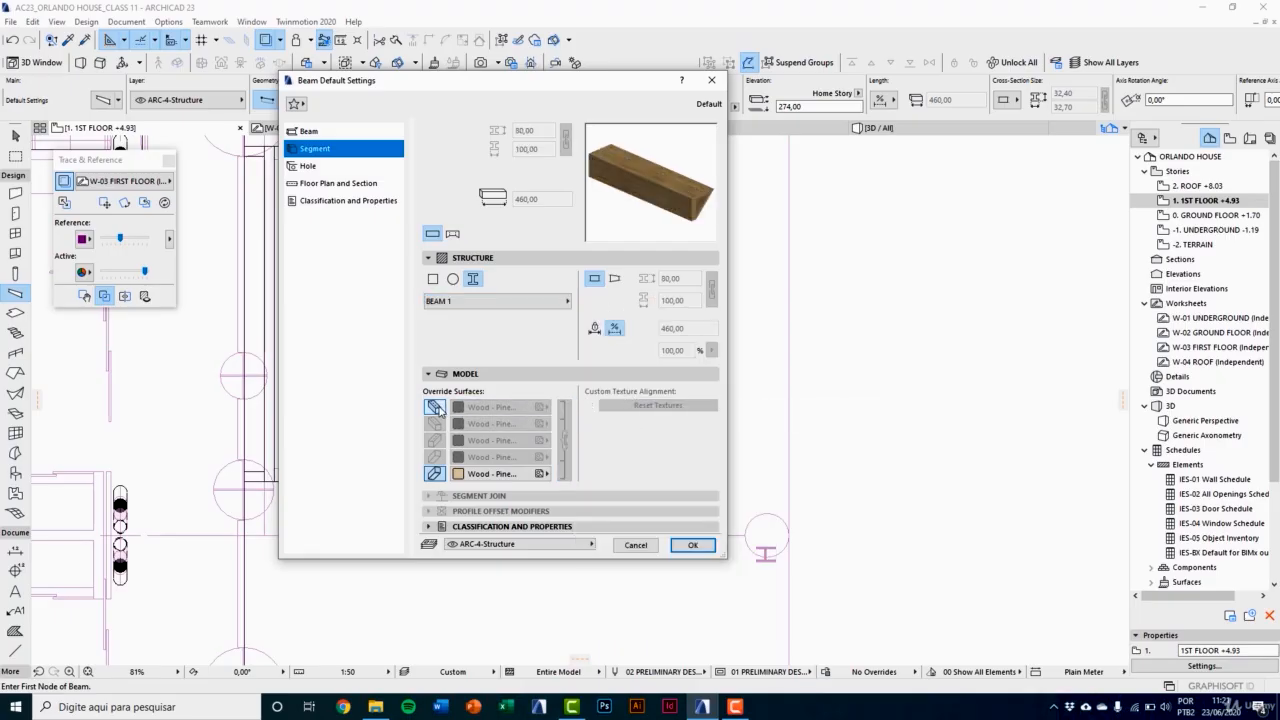
click(434, 474)
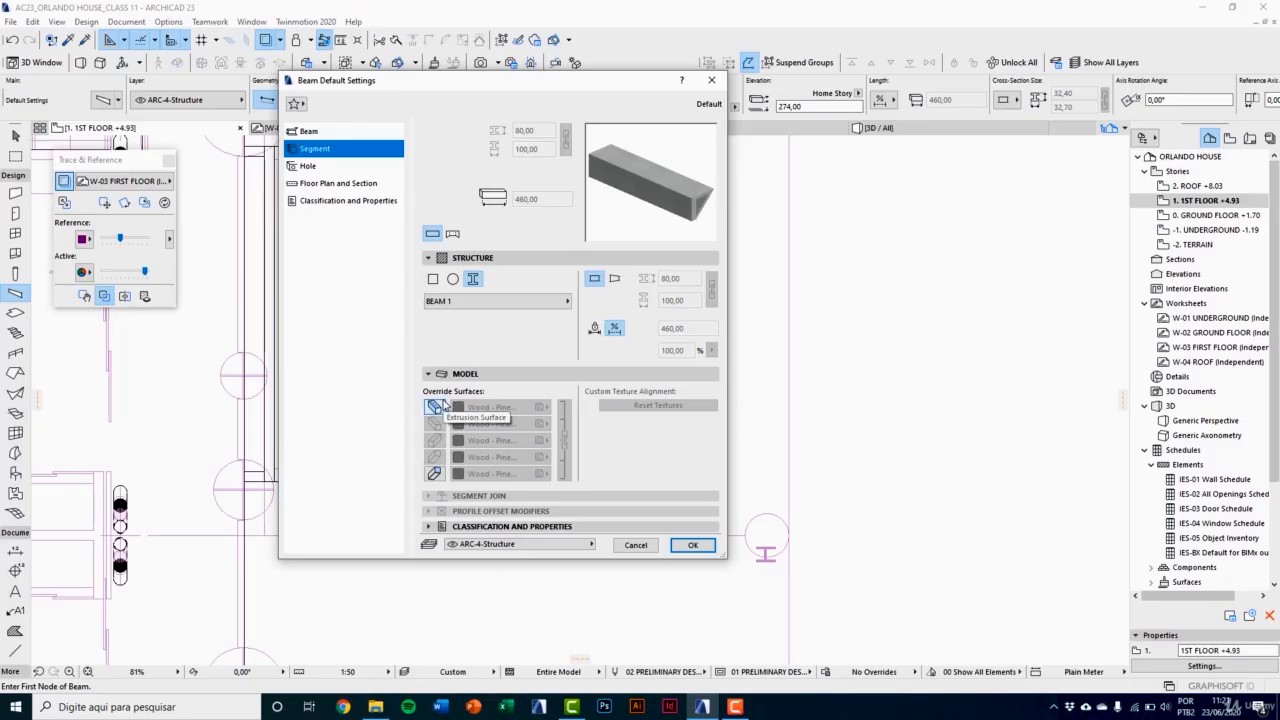
click(692, 546)
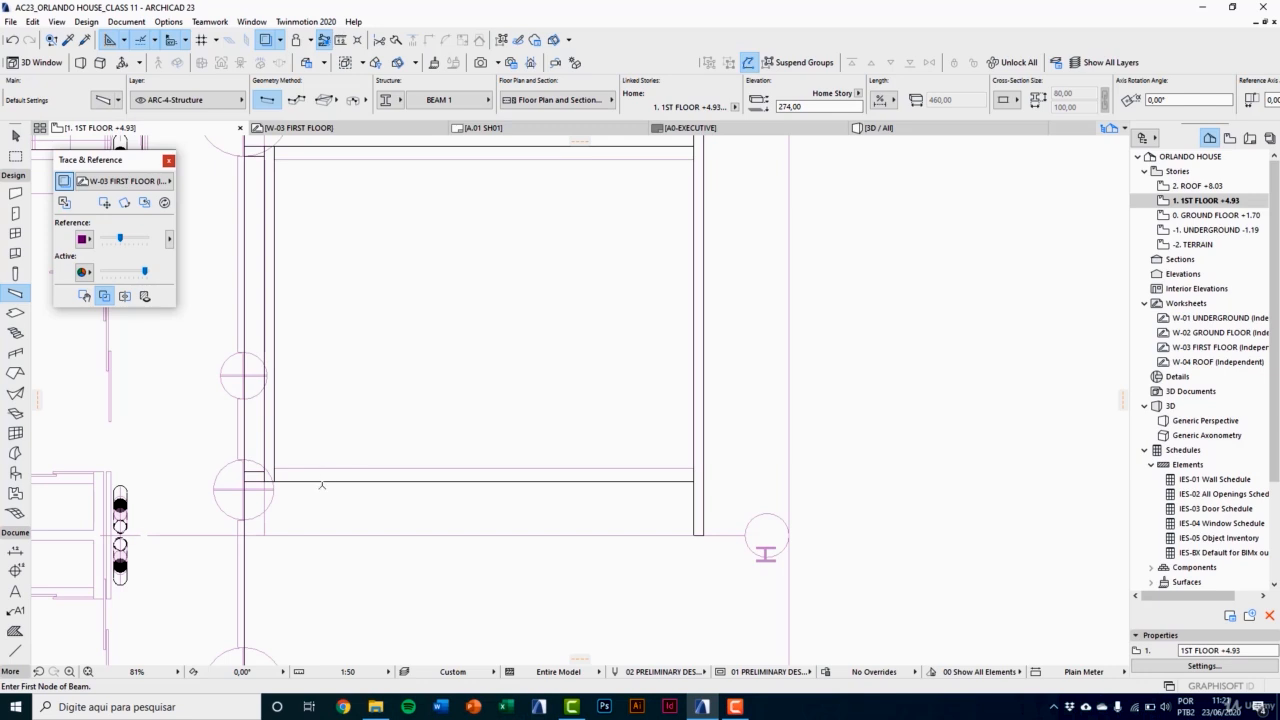
Step: Place a BEAM 1 beam about 640 long along the lower traced line of the side volume, ending at its outer wall's far face
scroll(322, 485, up, 2)
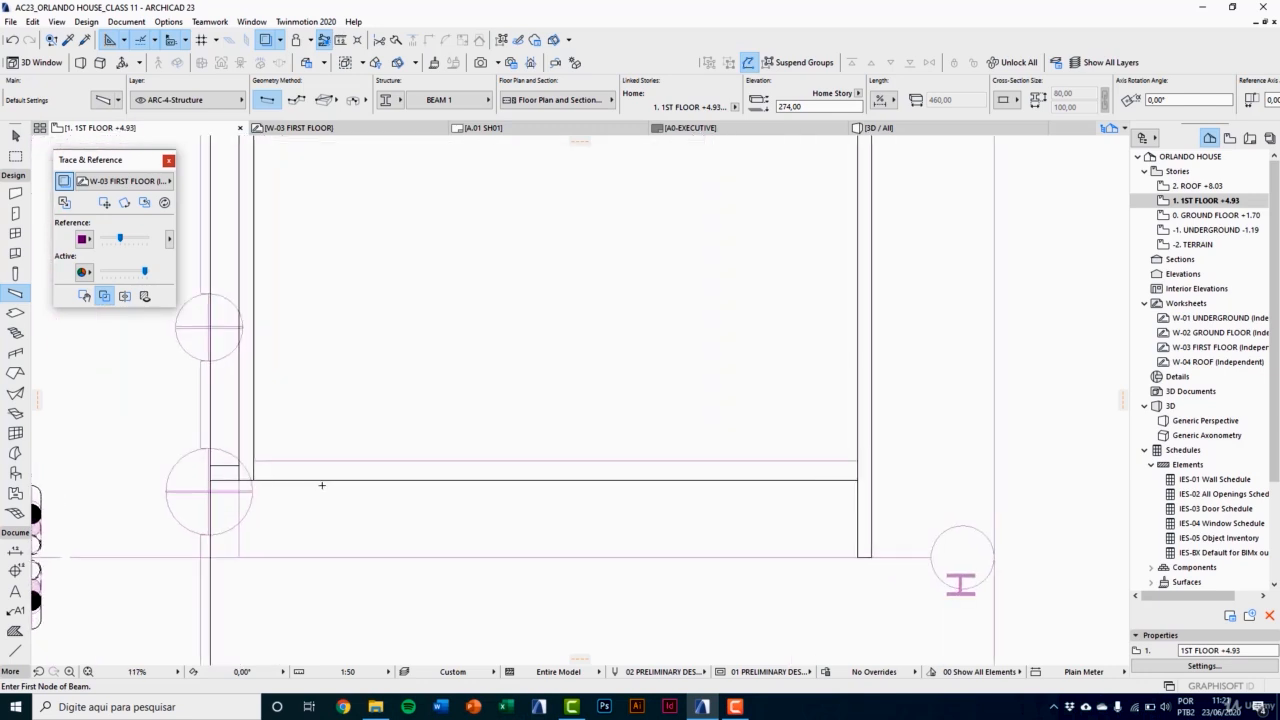
scroll(277, 478, up, 2)
scroll(255, 502, down, 1)
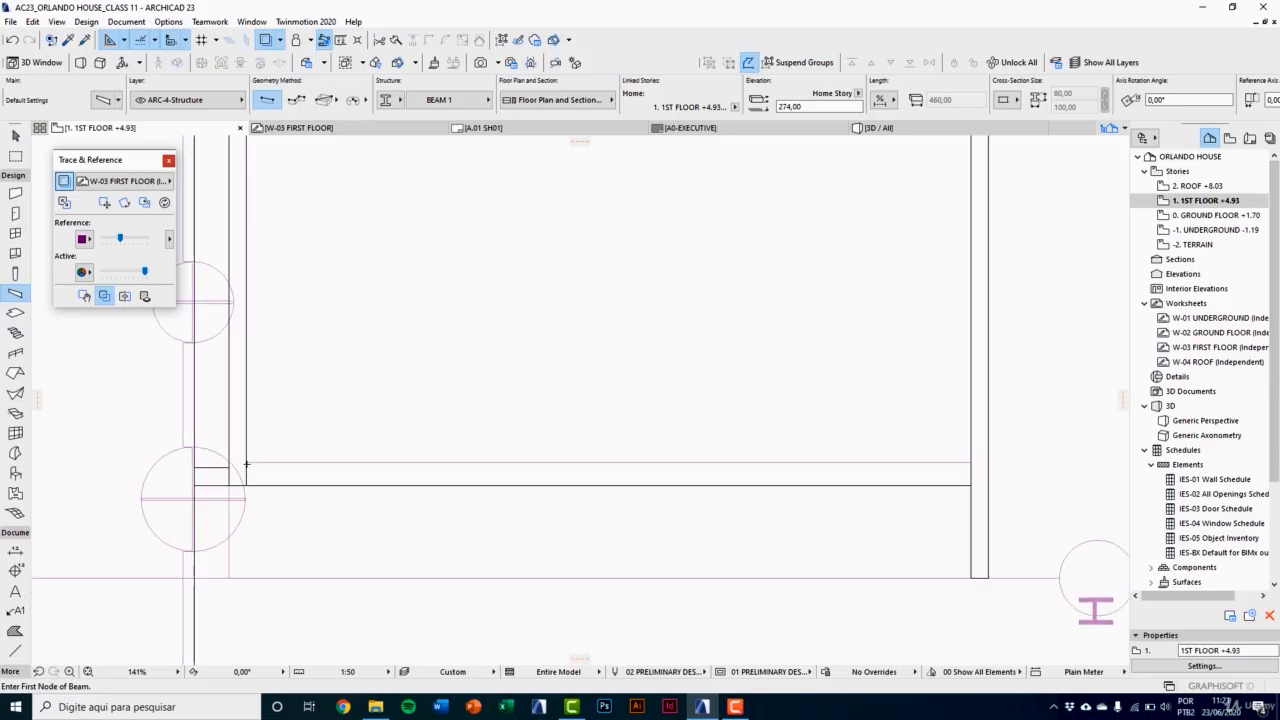
click(247, 460)
scroll(360, 460, down, 2)
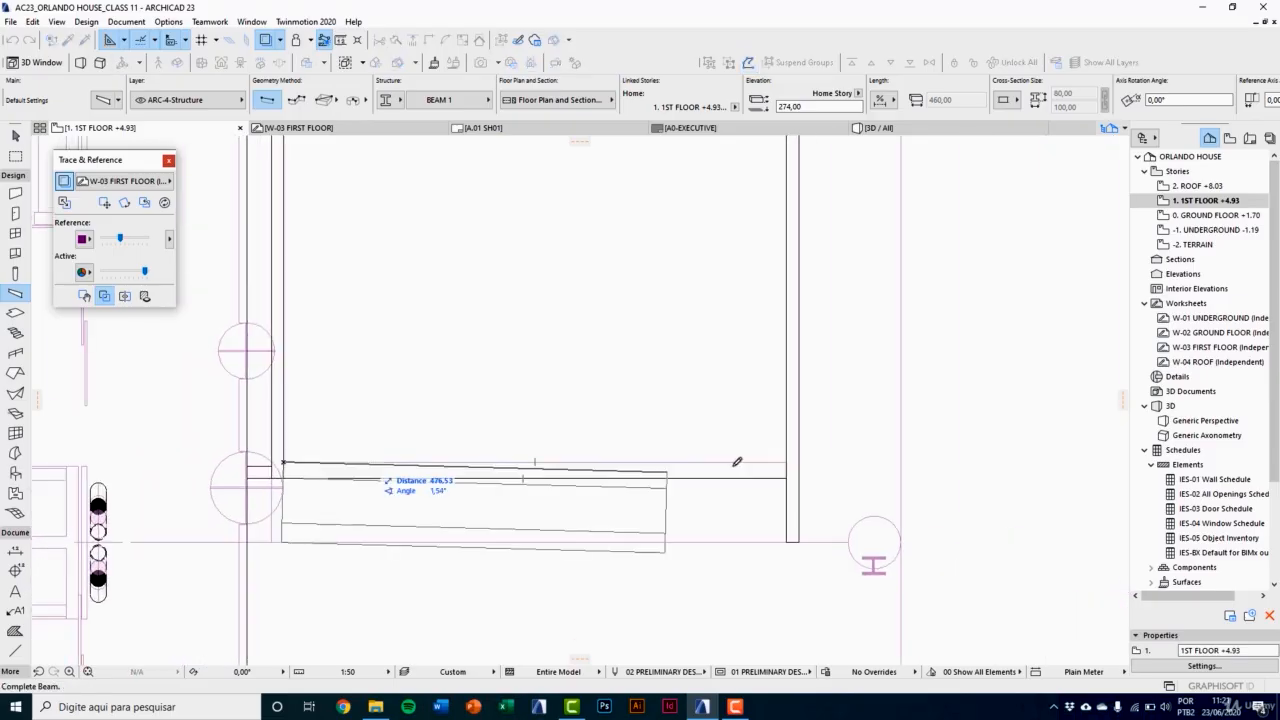
click(800, 461)
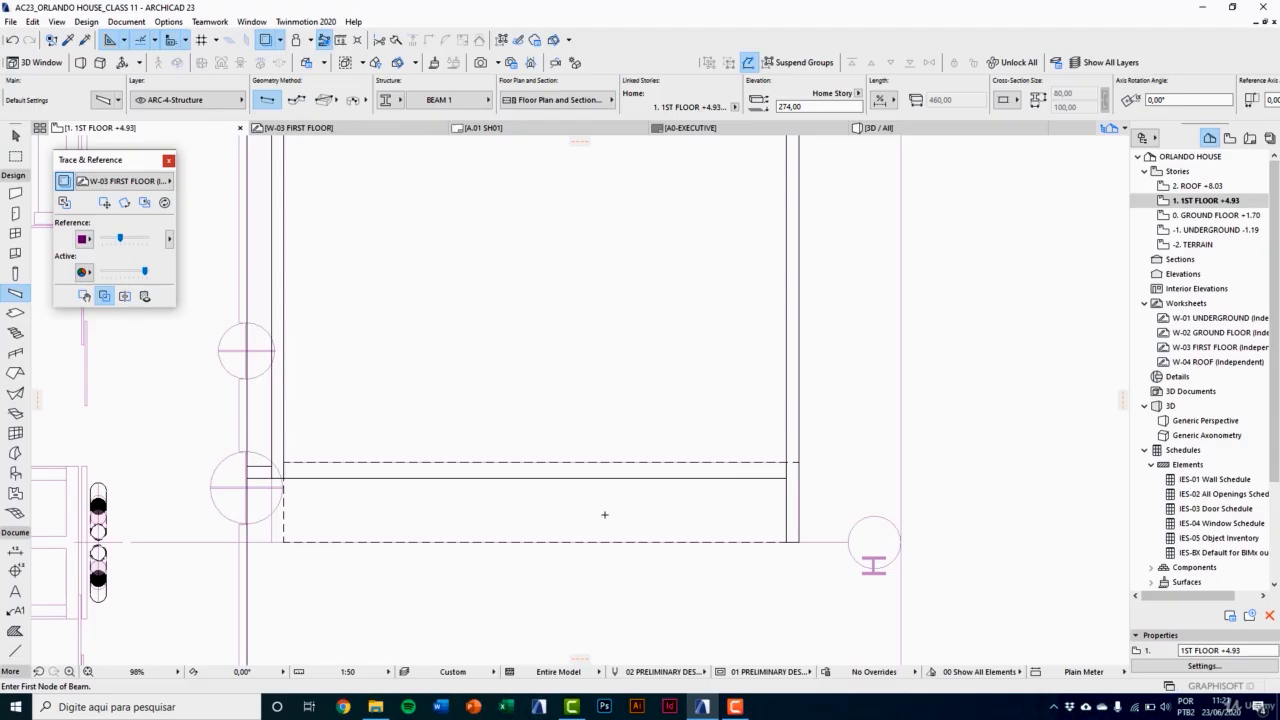
Step: Move the new beam 224 vertically down in the 3D view onto the top corner of the low wall, at elevation 50
key(F3)
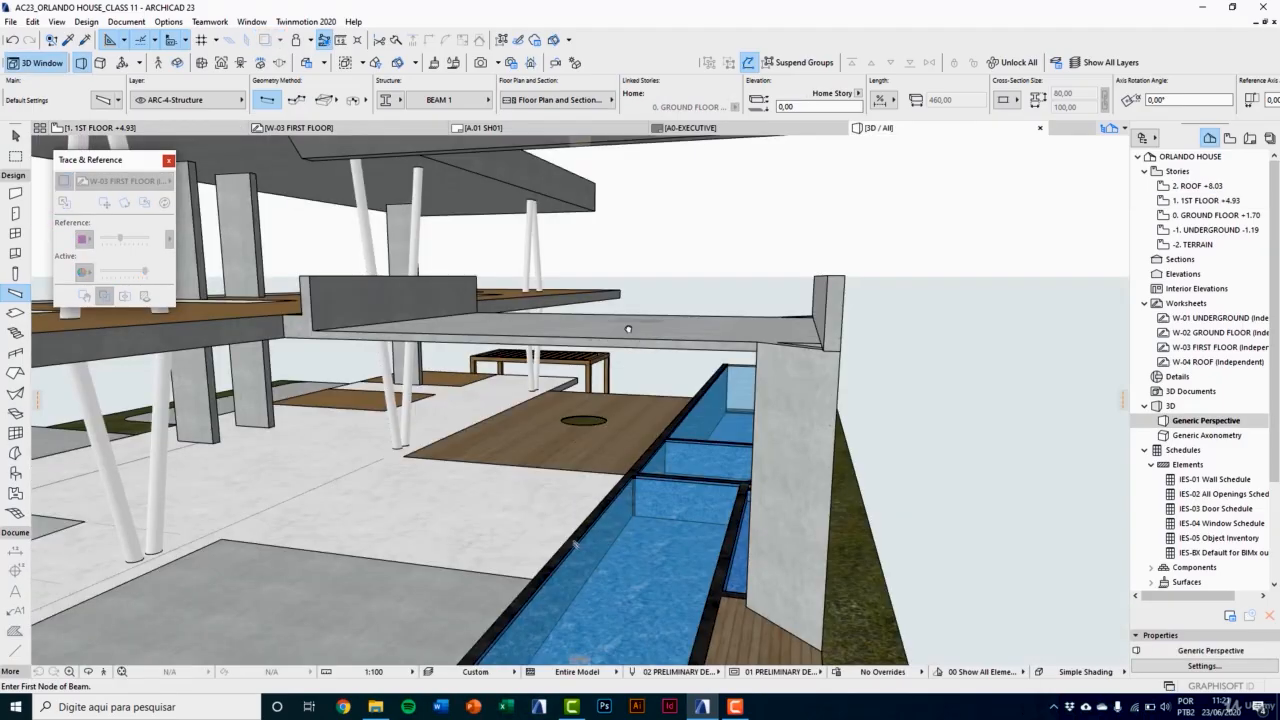
middle_drag(628, 329, 514, 426)
scroll(514, 426, down, 2)
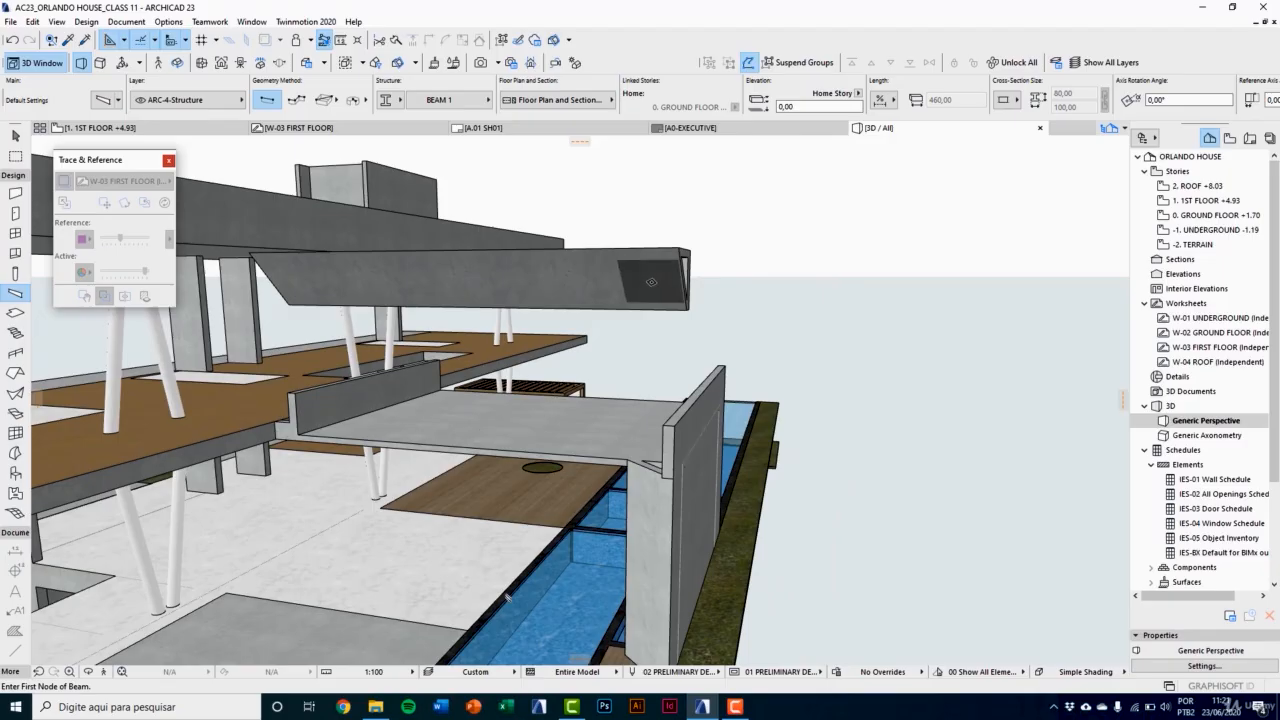
key(Escape)
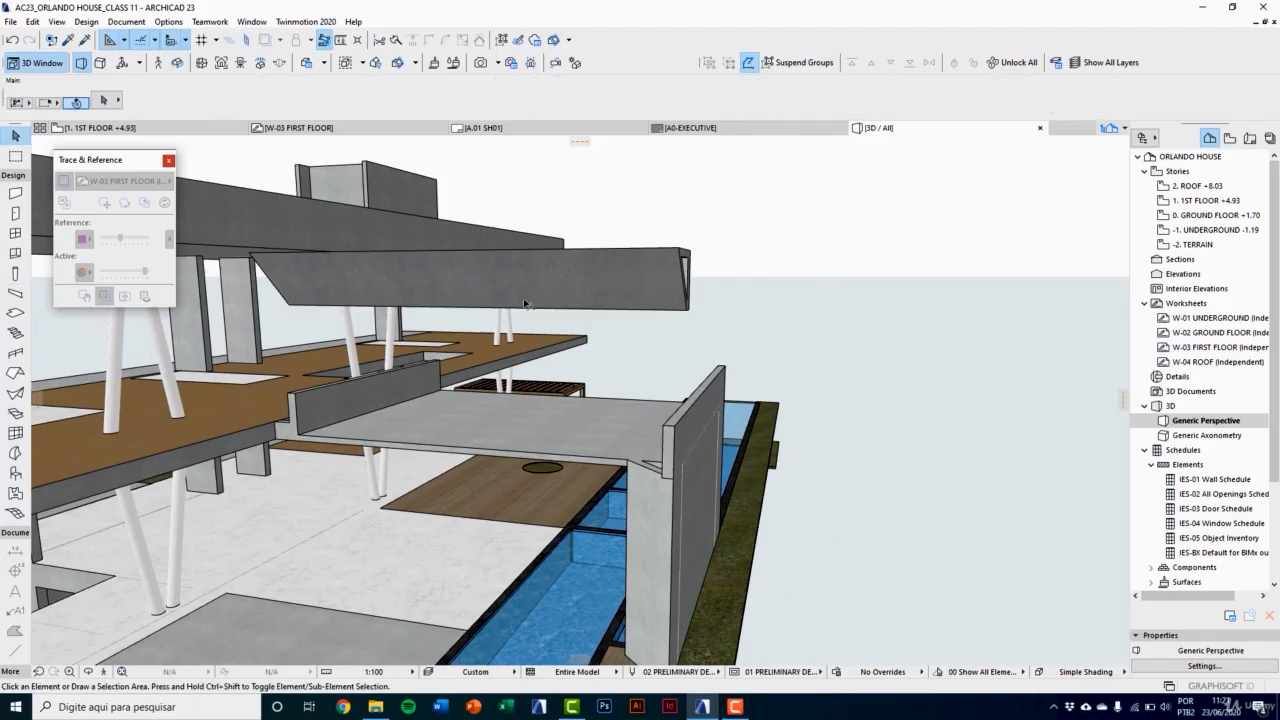
click(447, 267)
middle_drag(438, 272, 440, 286)
key(ctrl+d)
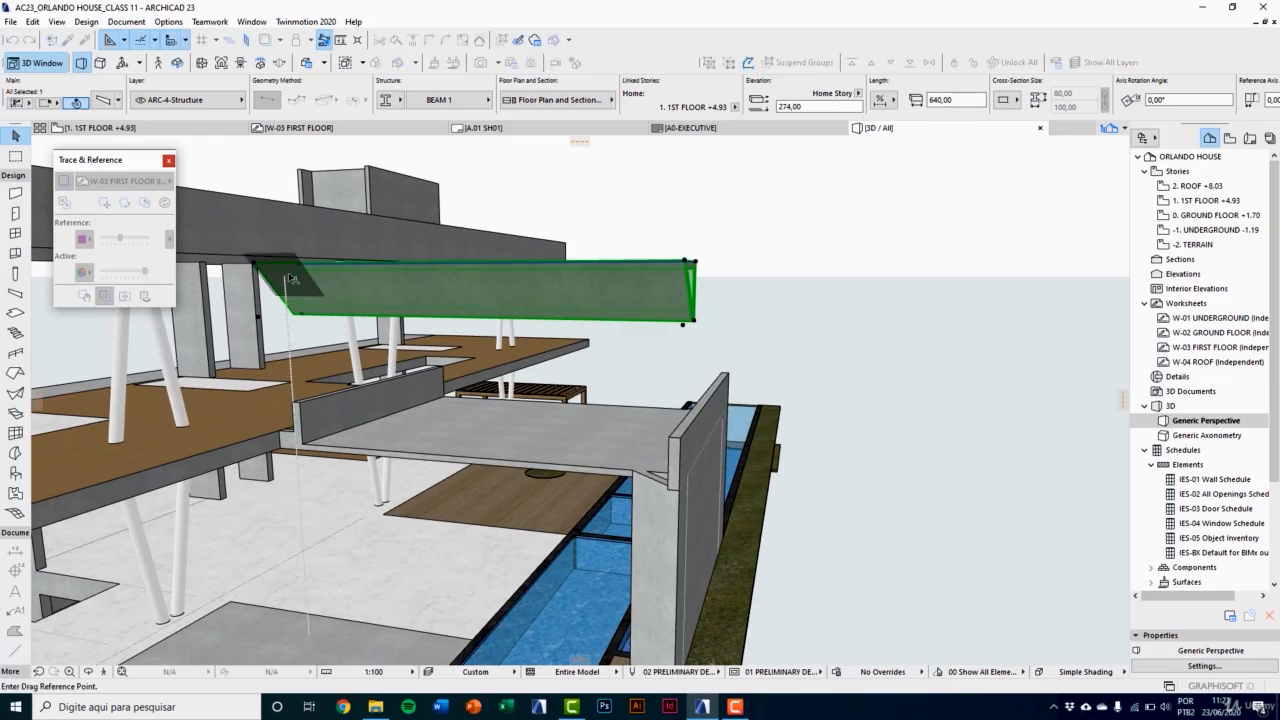
click(302, 270)
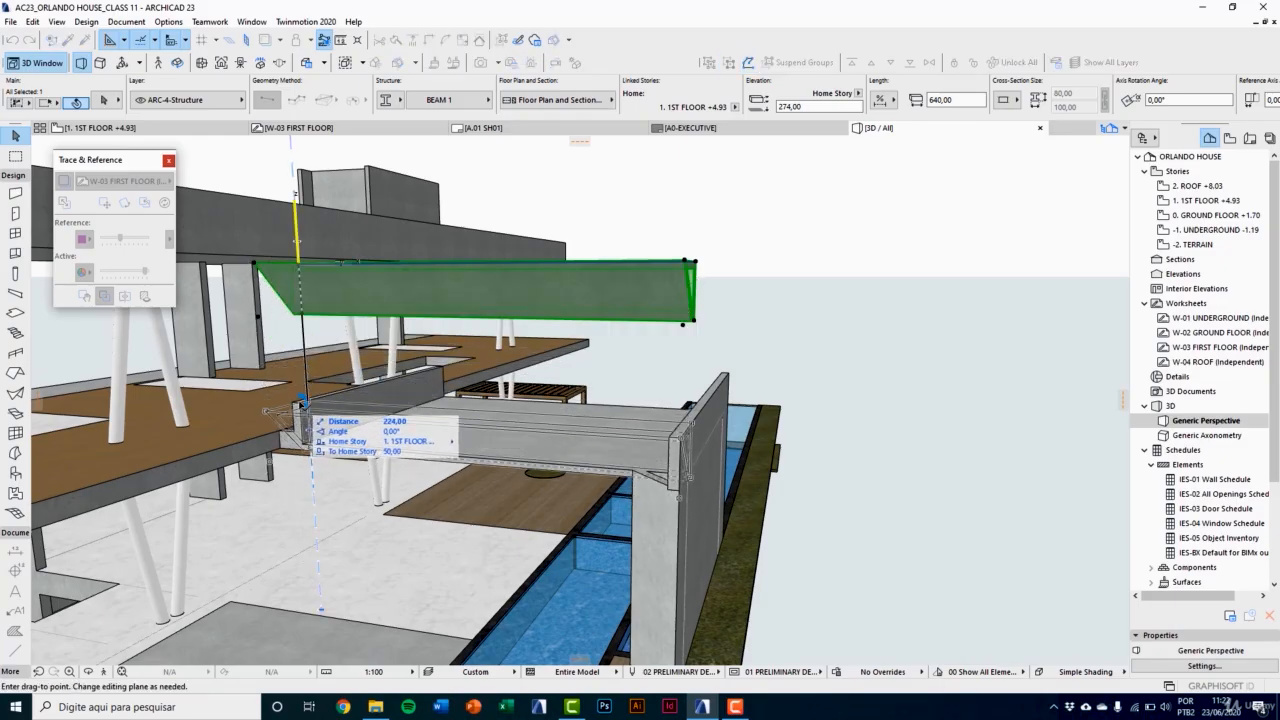
click(298, 405)
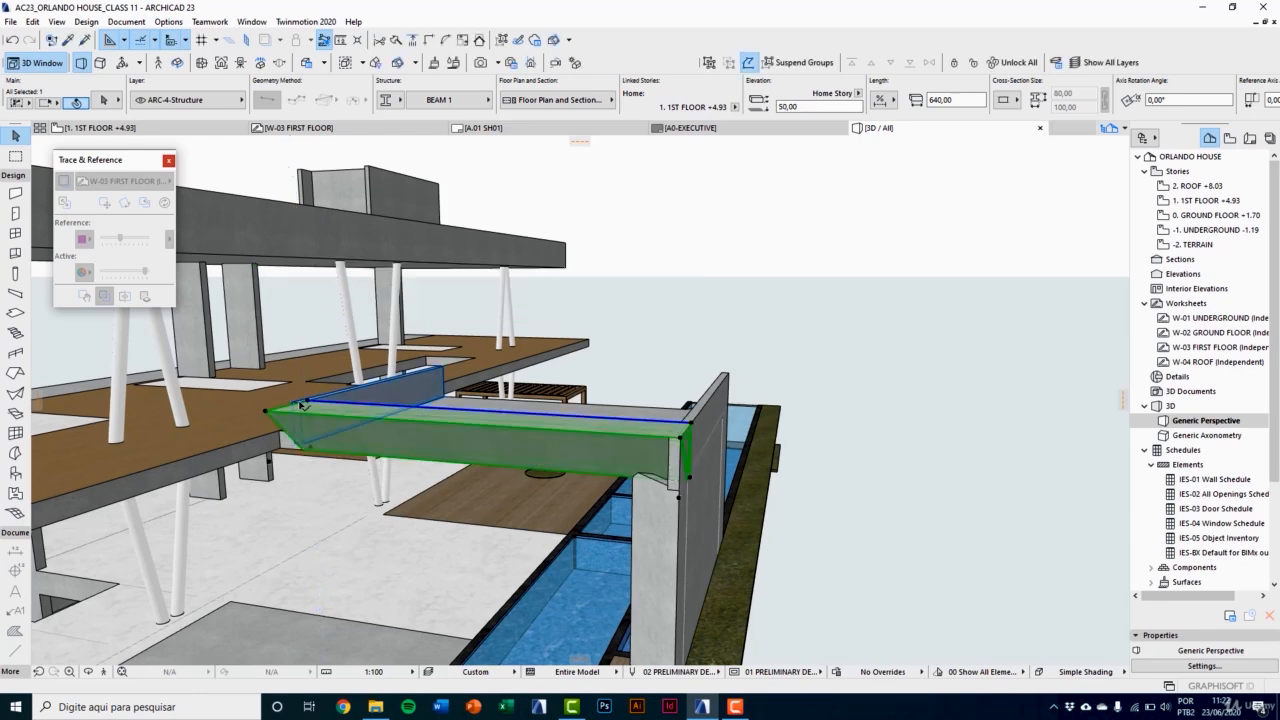
Step: Examine the lowered beam's hollow triangular end section where it meets the low wall and slab
scroll(304, 408, up, 1)
click(304, 408)
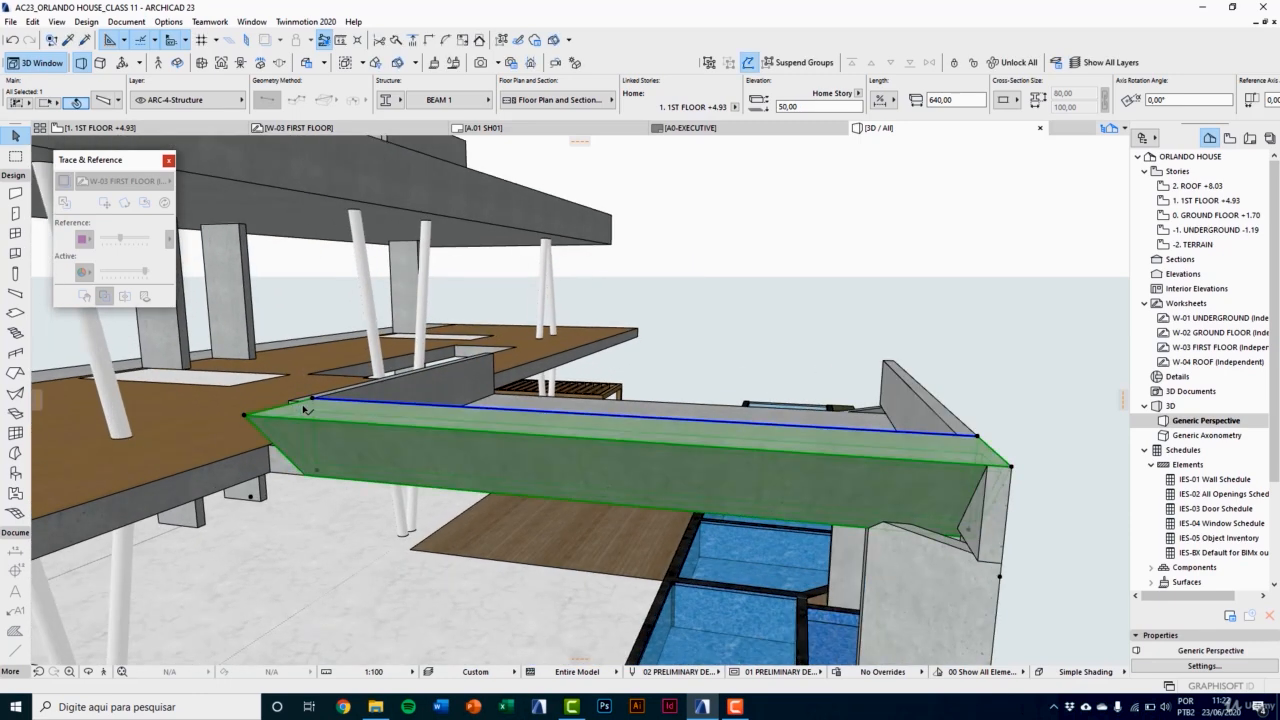
key(Escape)
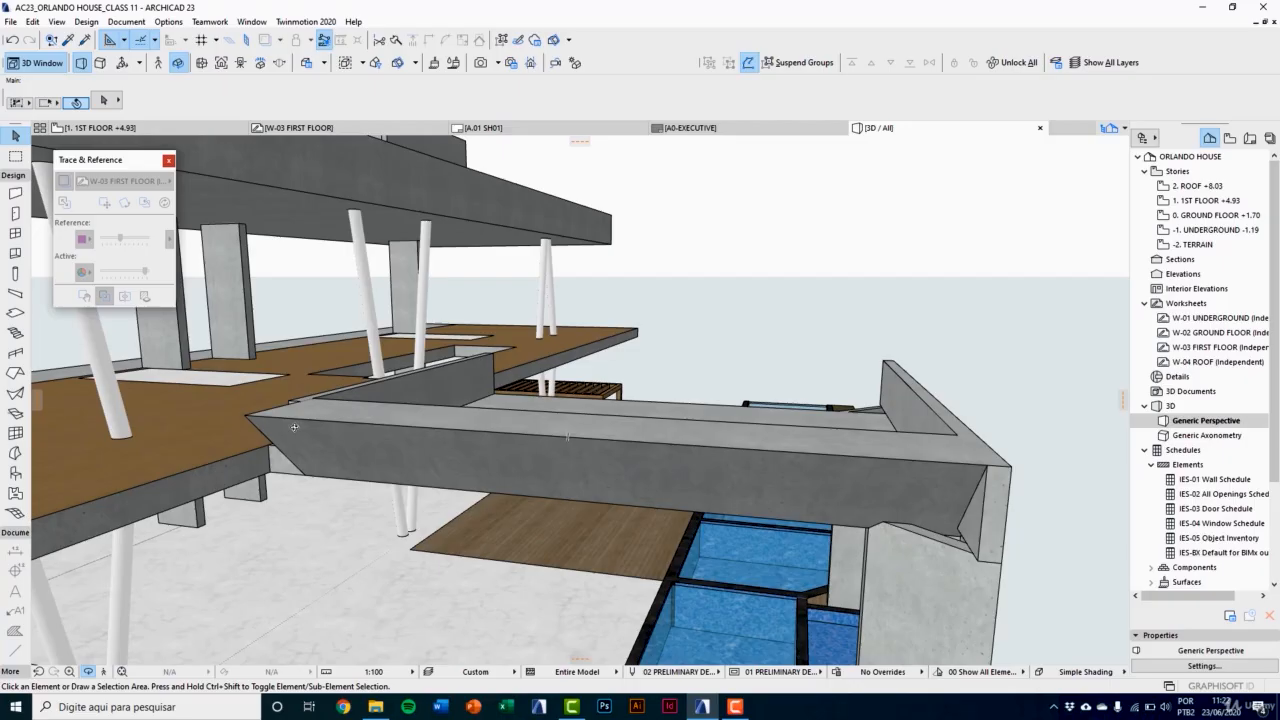
shift+middle_drag(294, 428, 875, 359)
scroll(533, 402, up, 3)
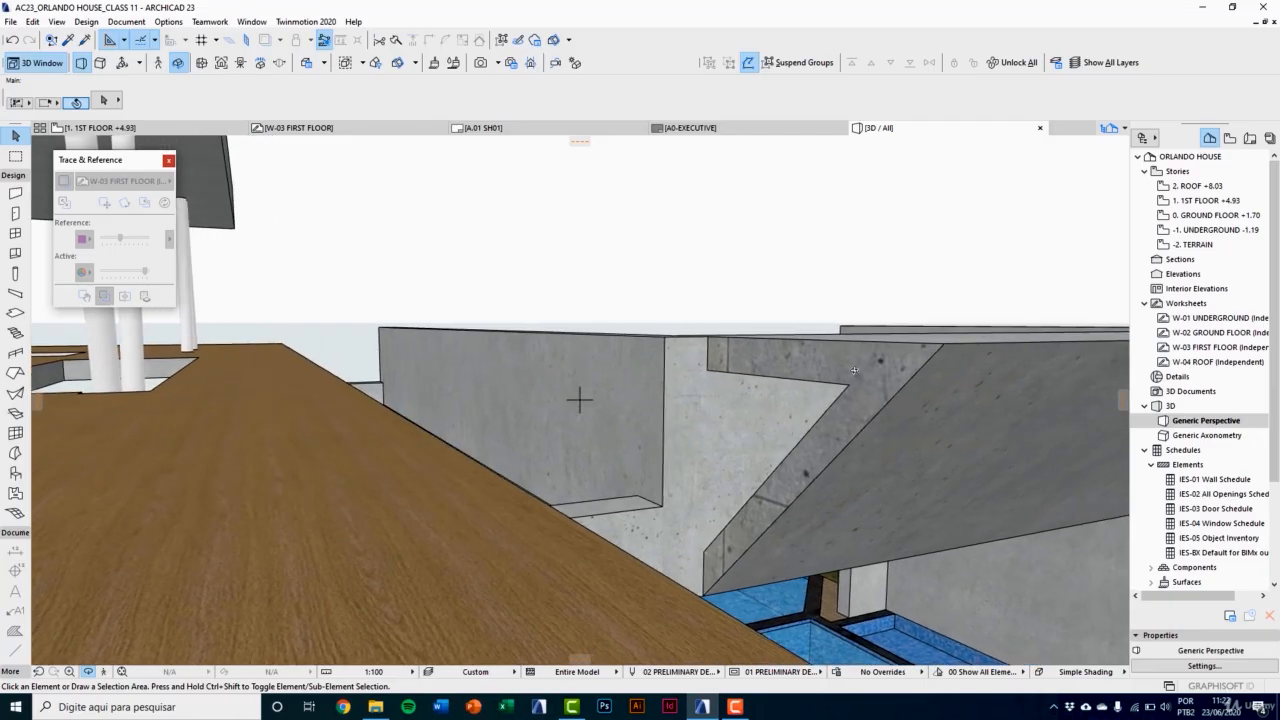
click(860, 374)
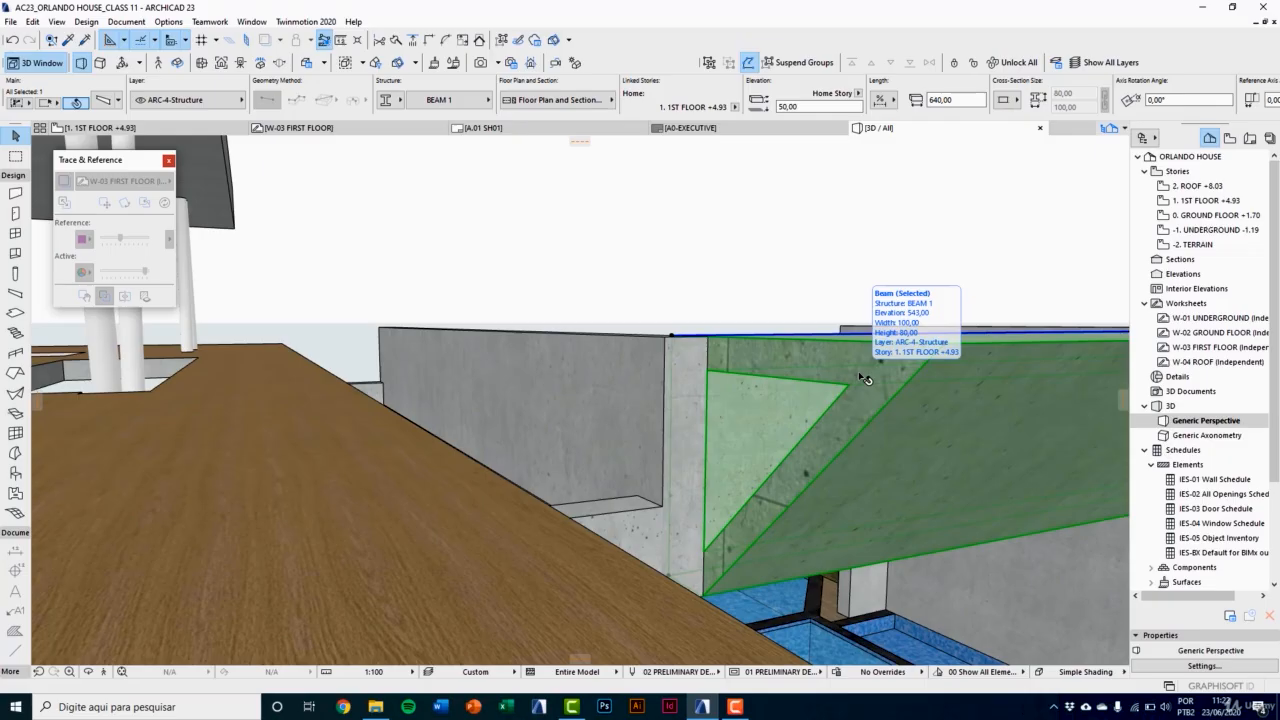
key(Escape)
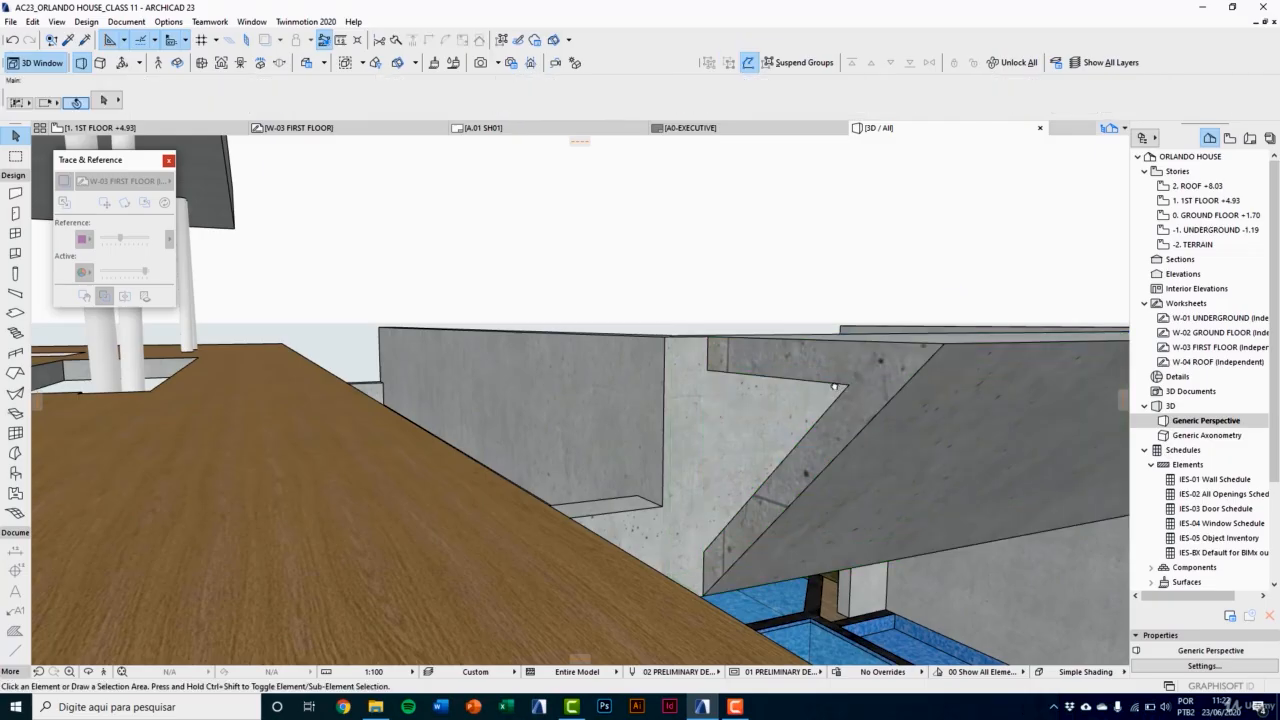
shift+middle_drag(865, 380, 692, 402)
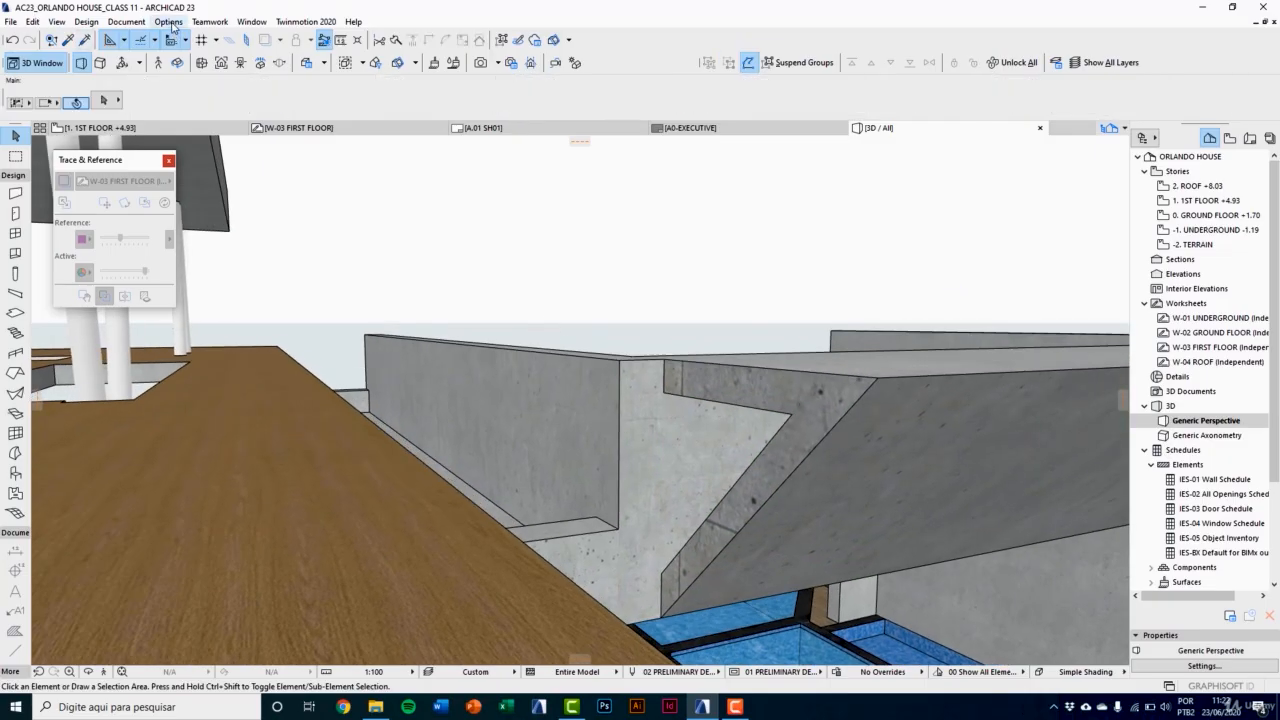
Step: Override both the side and end surfaces of the placed BEAM 1 beam with Concrete - Light 23
click(170, 23)
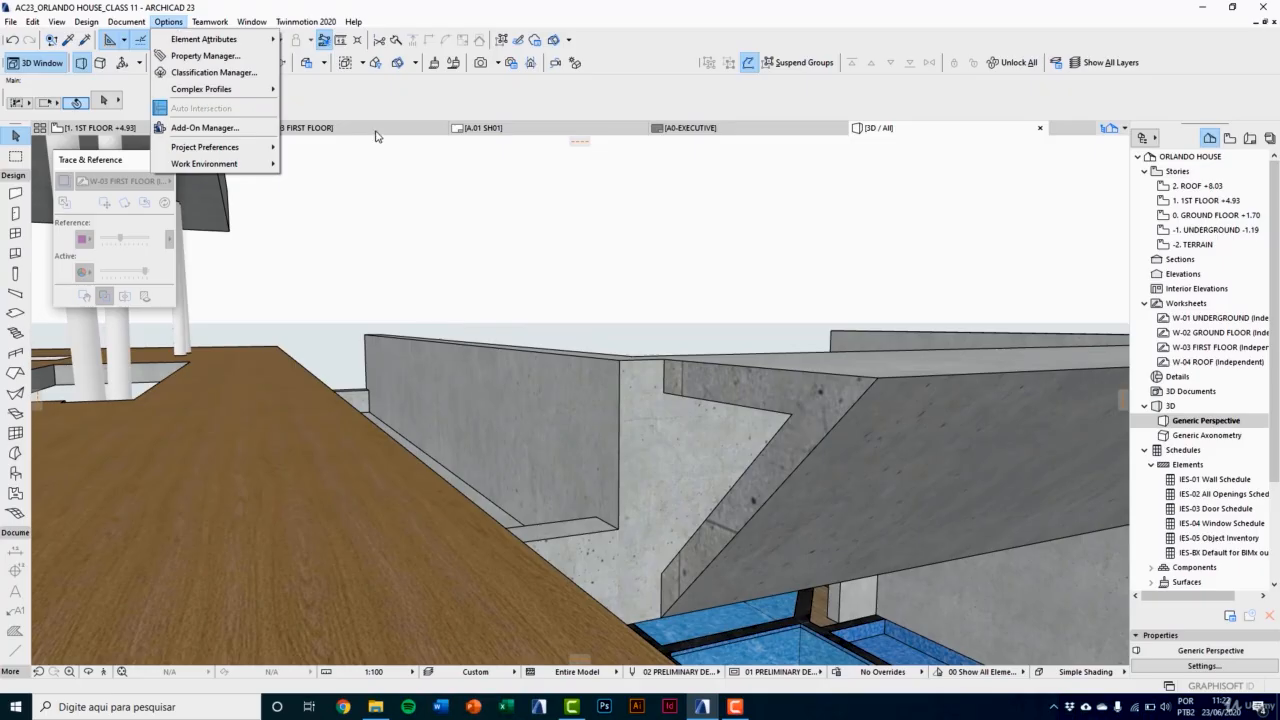
click(799, 406)
click(805, 406)
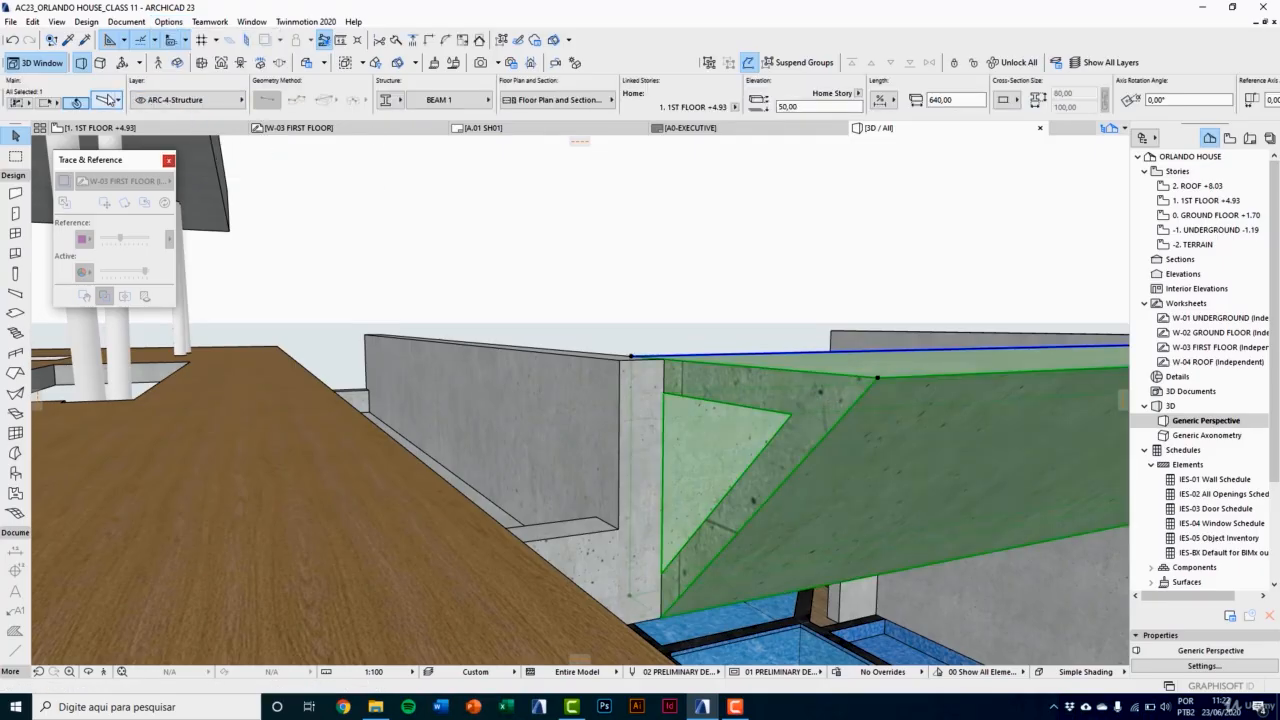
double_click(697, 390)
click(433, 406)
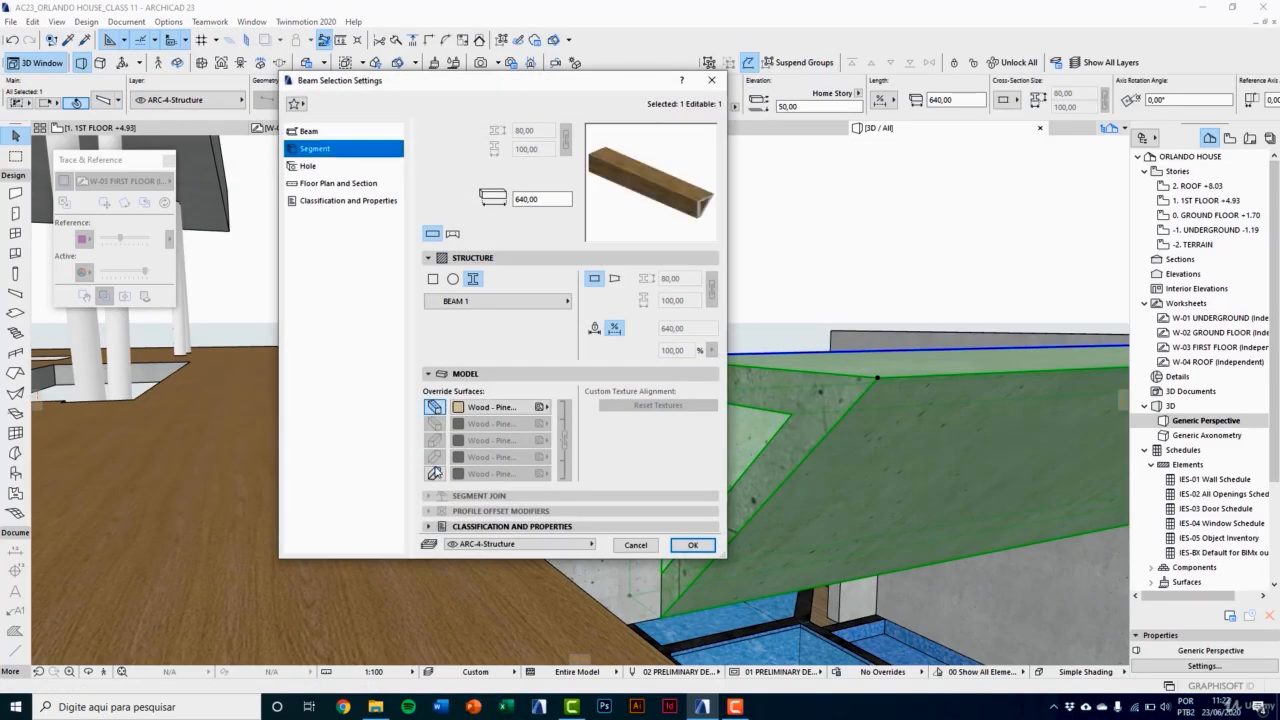
click(434, 473)
click(492, 407)
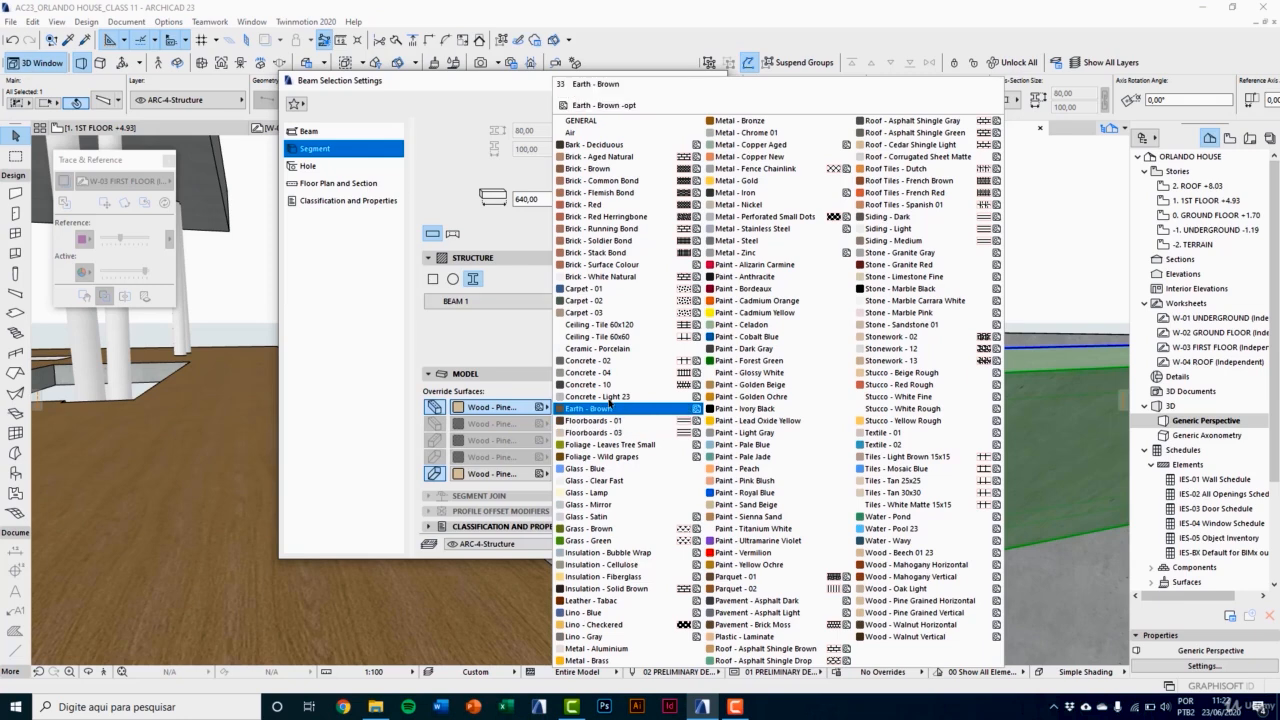
click(627, 398)
click(692, 545)
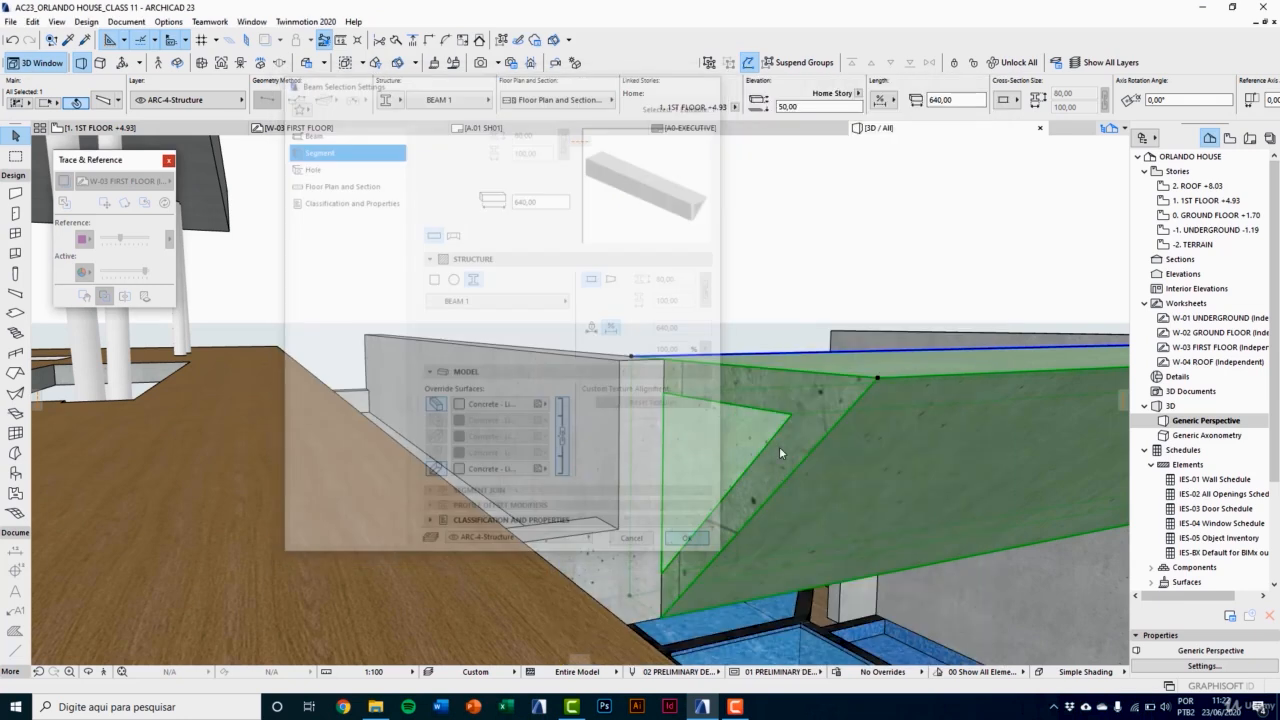
key(Escape)
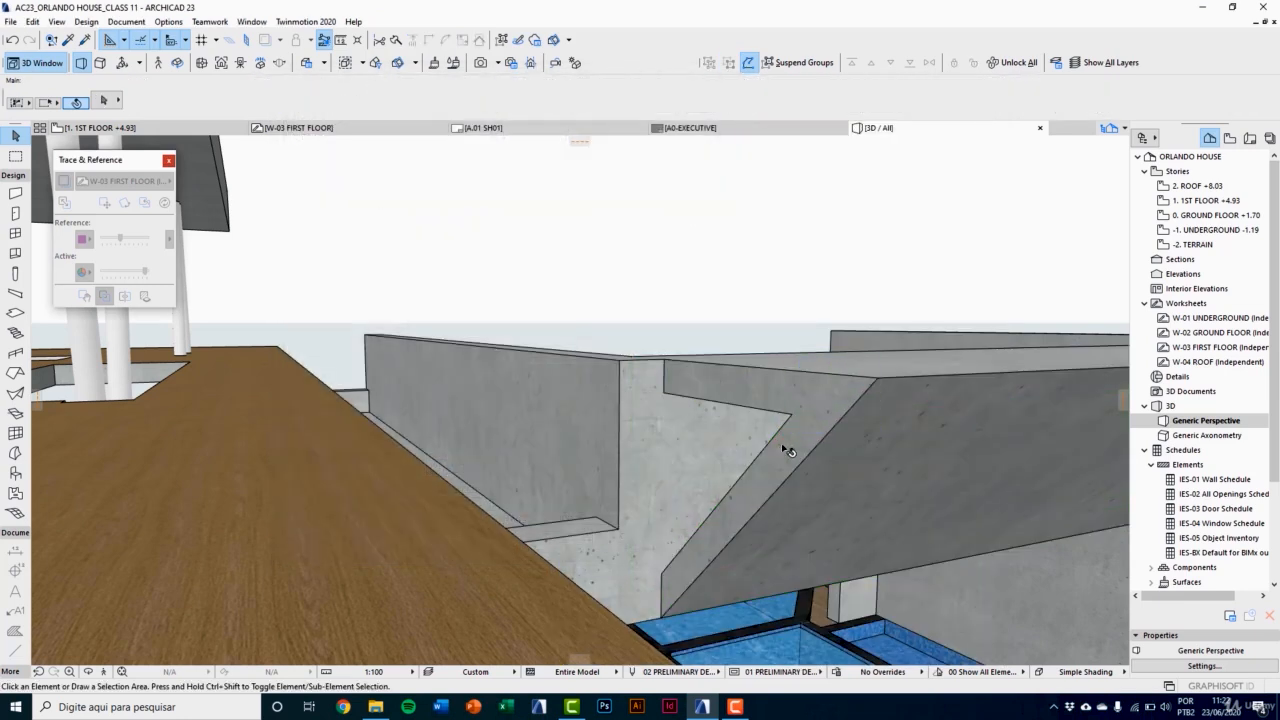
Step: Open the Profile Manager and choose the BEAM 1 profile
click(180, 22)
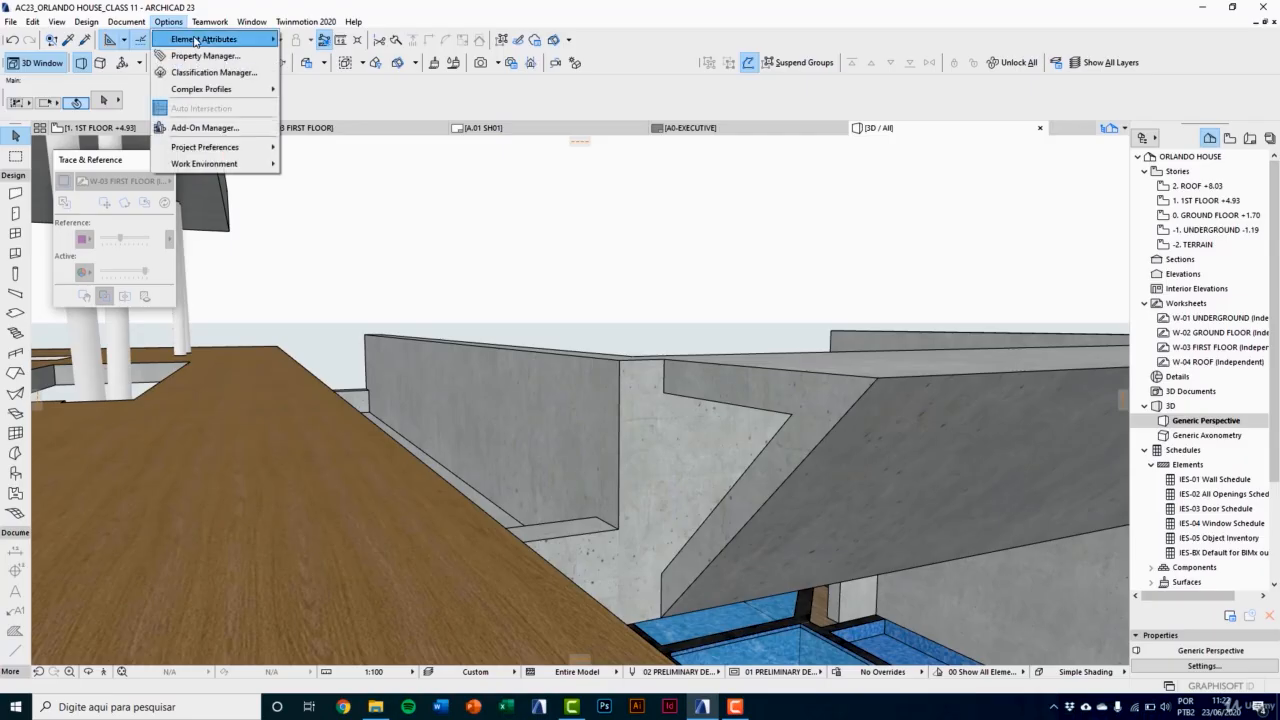
mouse_move(230, 39)
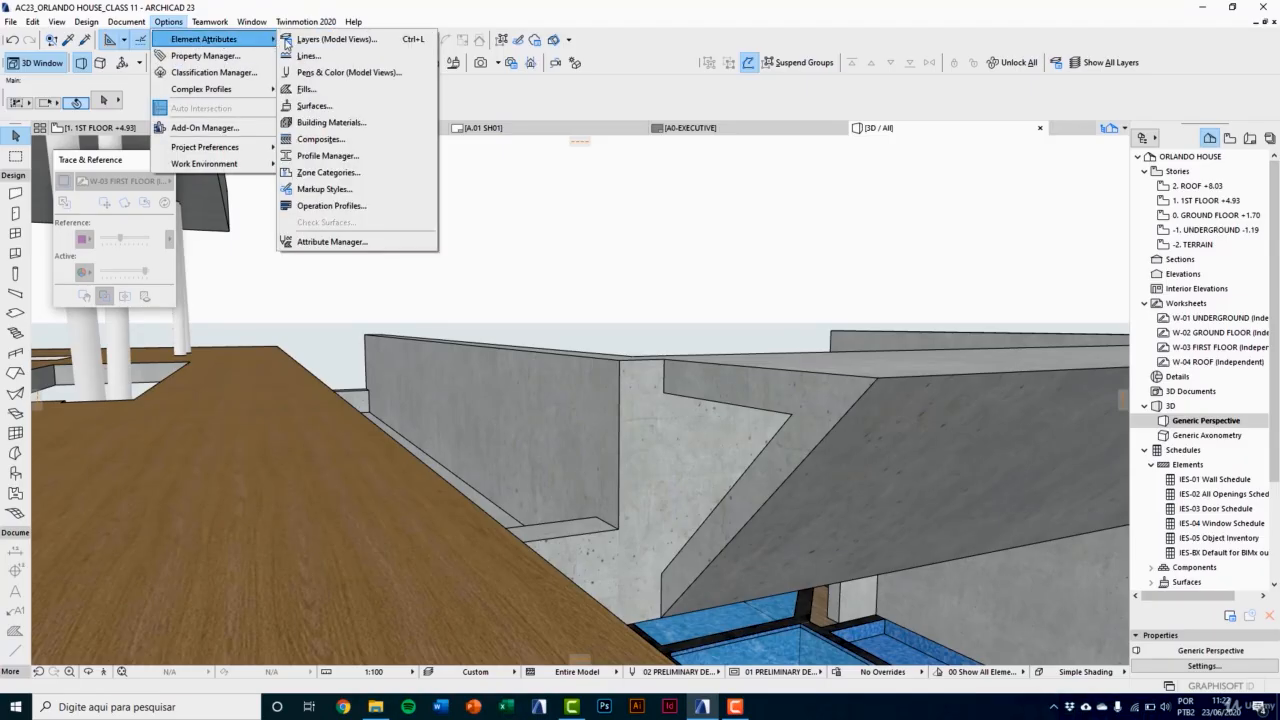
click(356, 157)
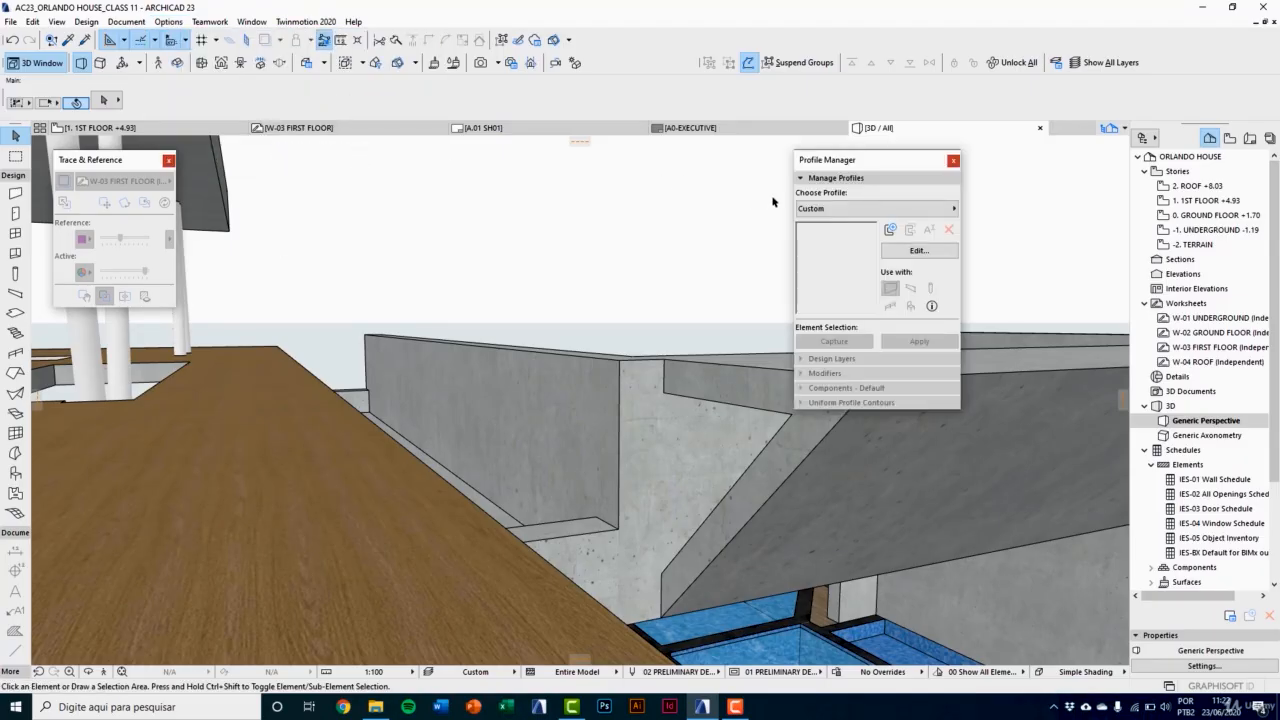
click(810, 208)
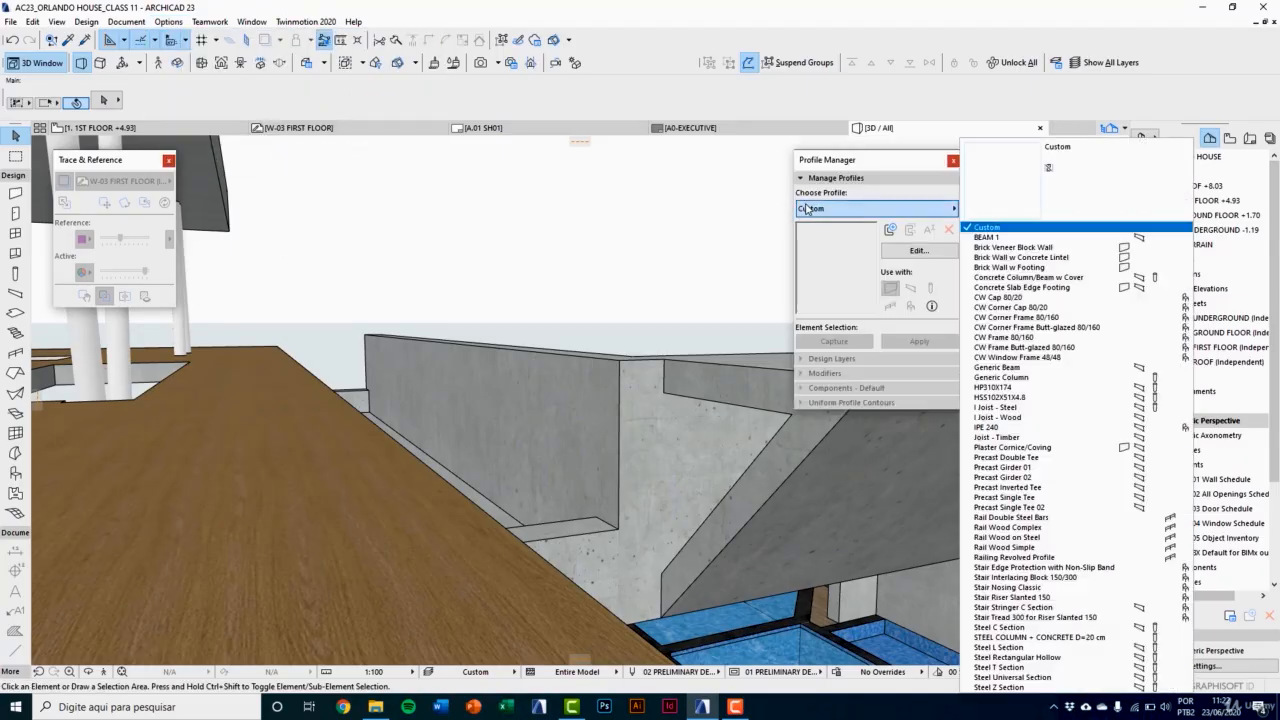
click(1000, 238)
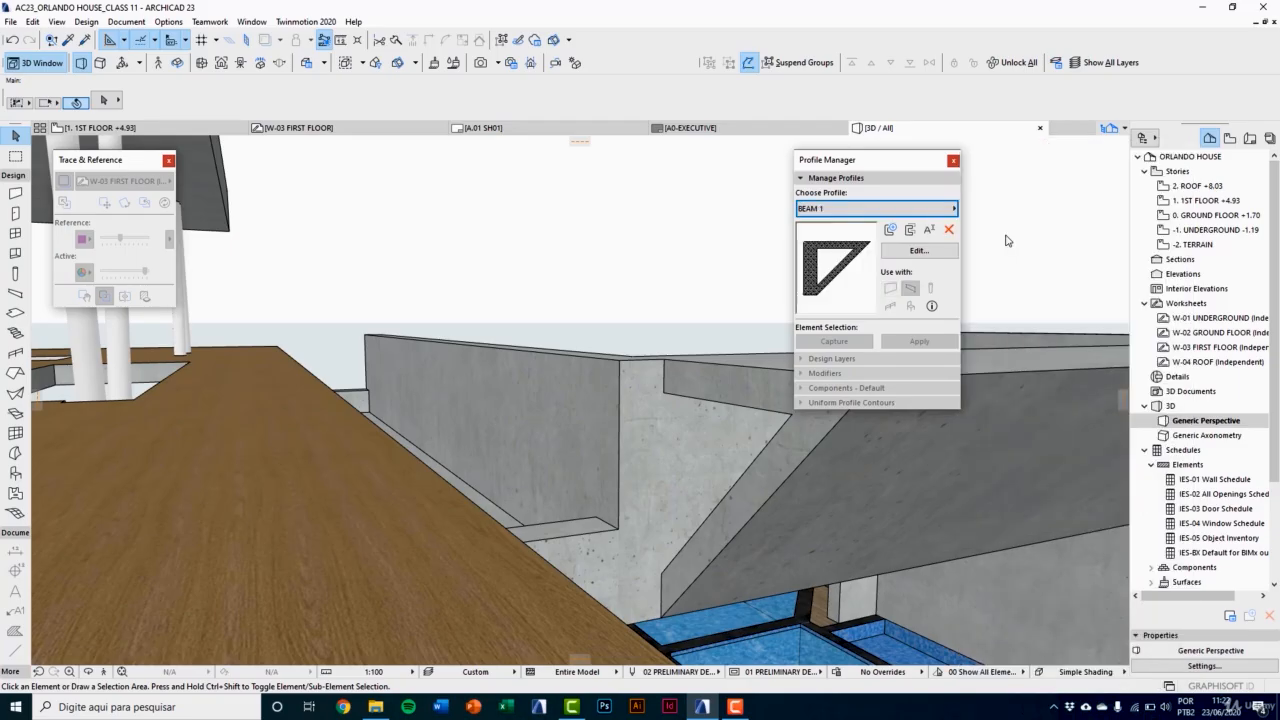
Step: Duplicate the BEAM 1 profile under the name BEAM 2 and open the duplicate for editing
click(909, 232)
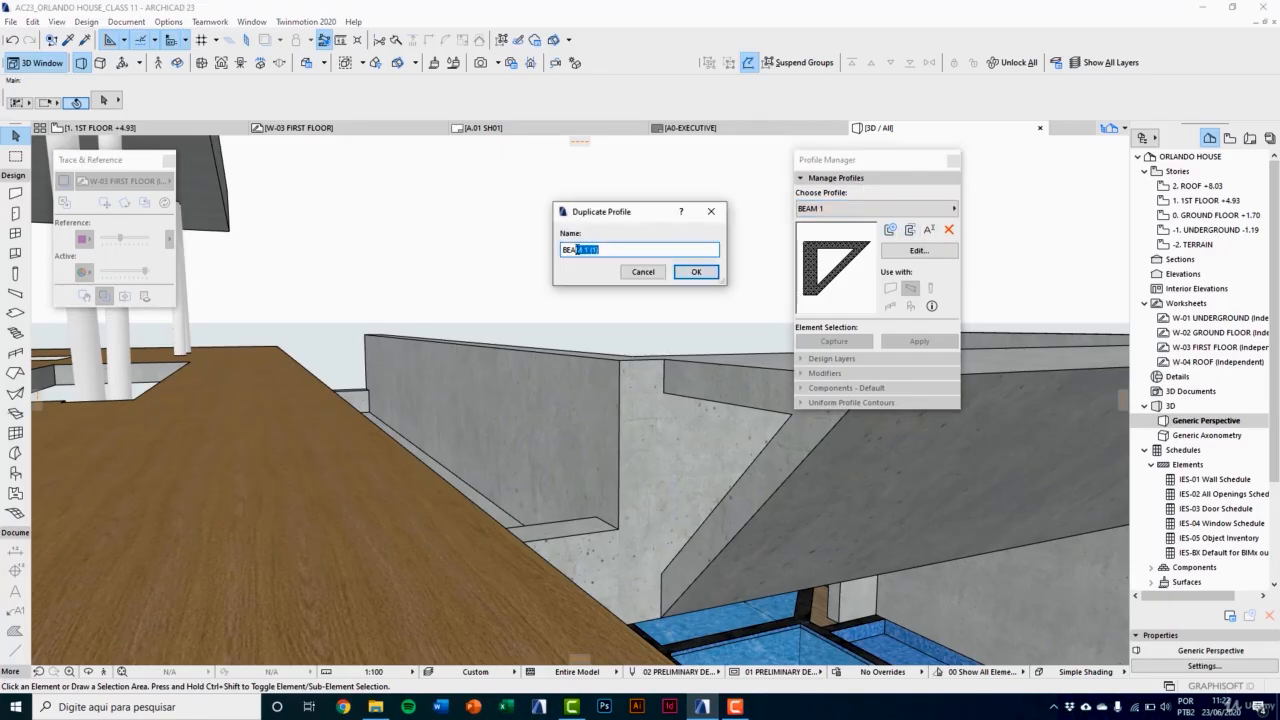
click(716, 273)
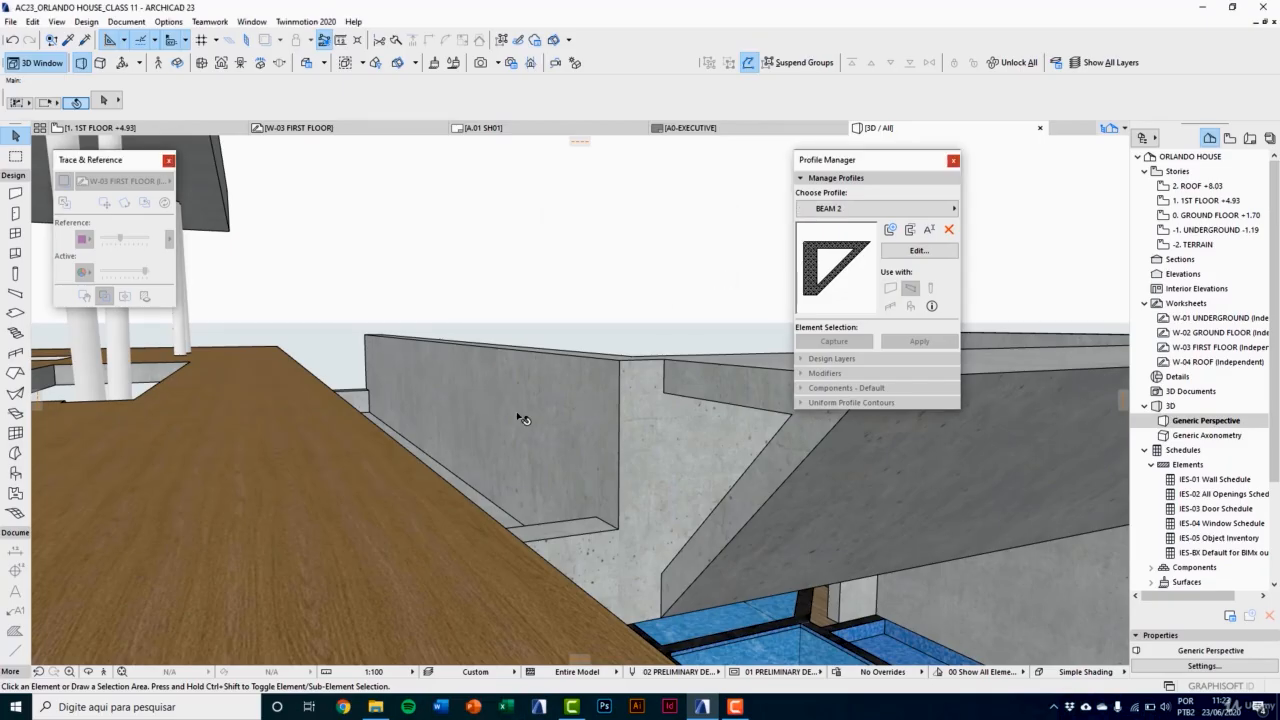
click(905, 252)
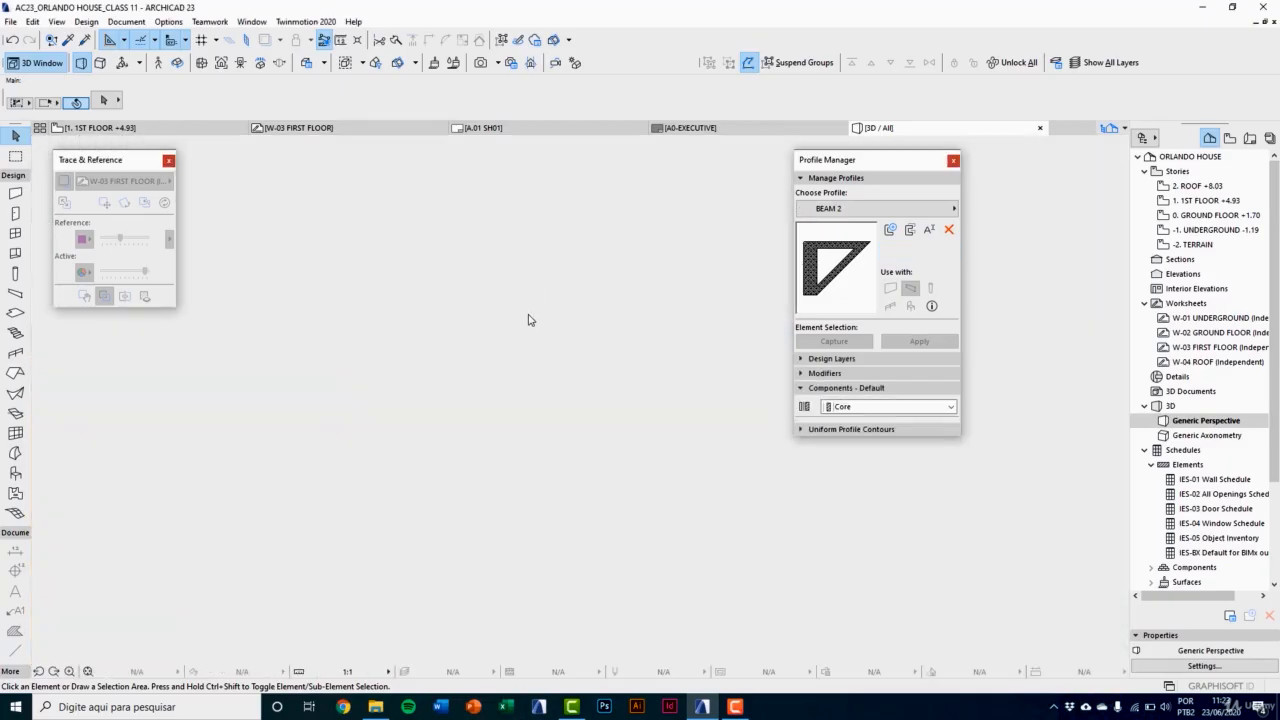
Step: Delete the hollow concrete component and the three inner triangle lines from the BEAM 2 profile, keeping only the outer outline
scroll(414, 387, down, 4)
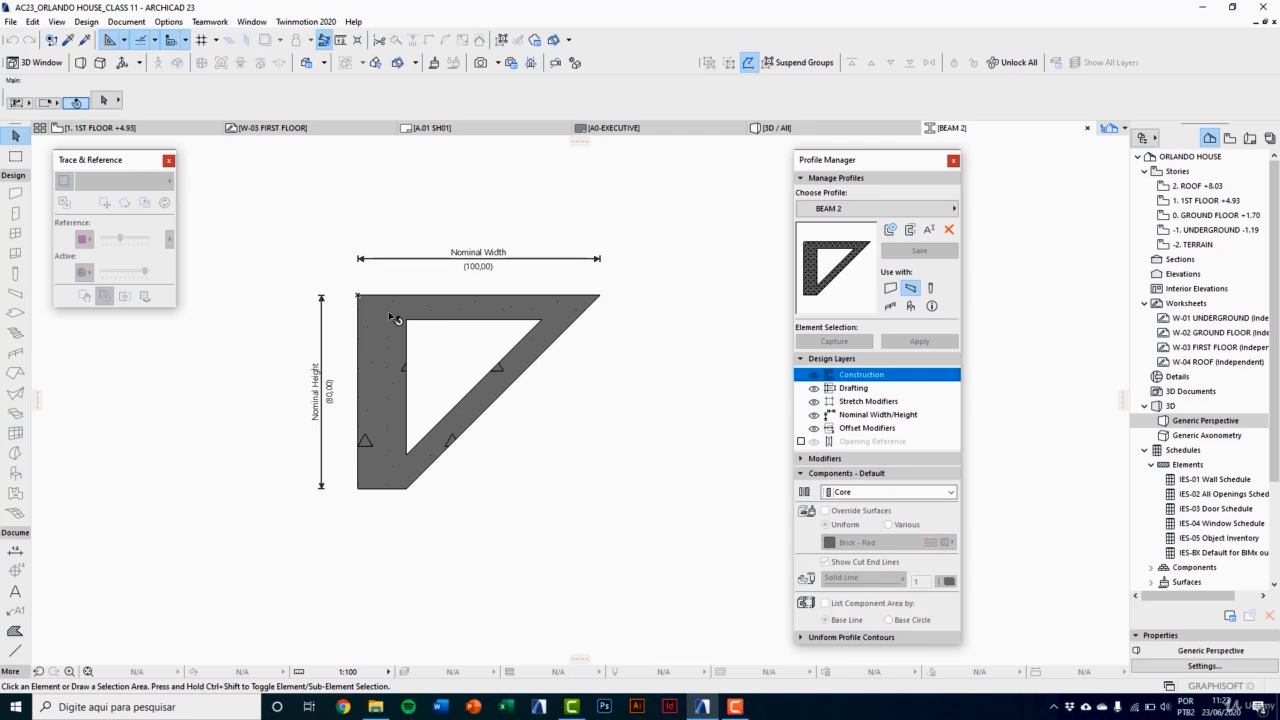
click(396, 318)
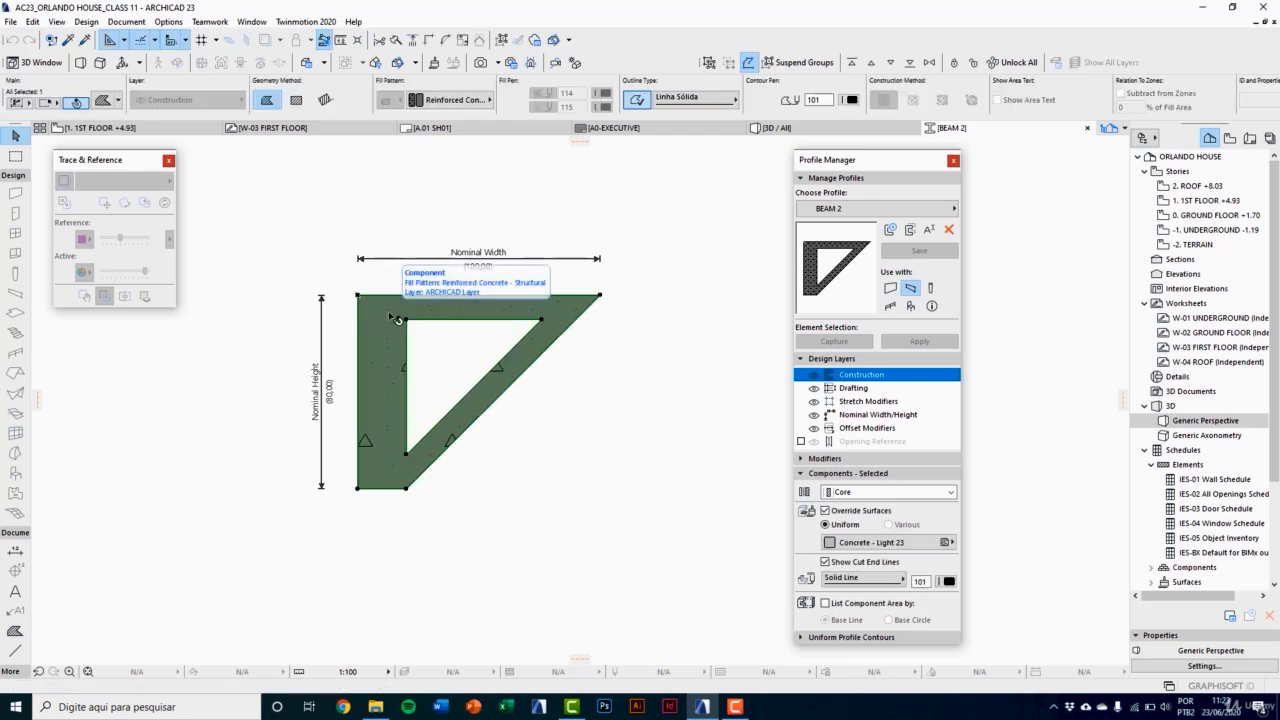
key(Delete)
click(413, 320)
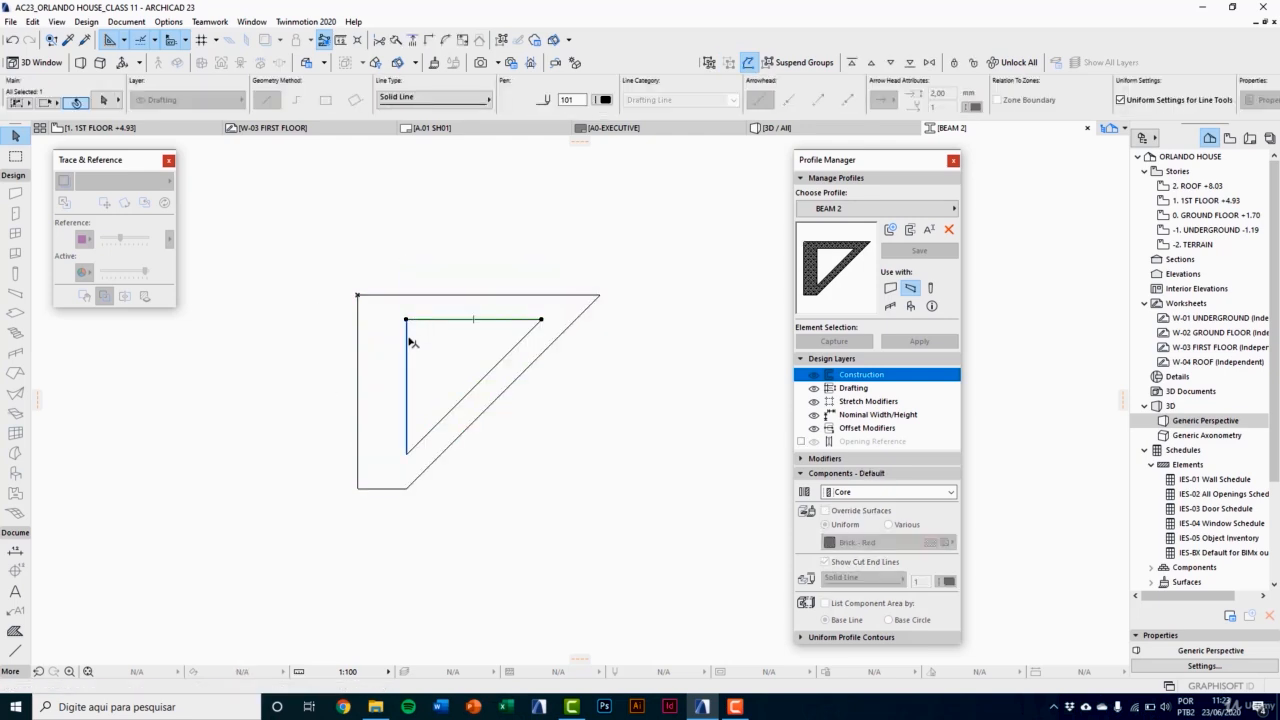
shift+click(408, 342)
shift+click(457, 406)
key(Delete)
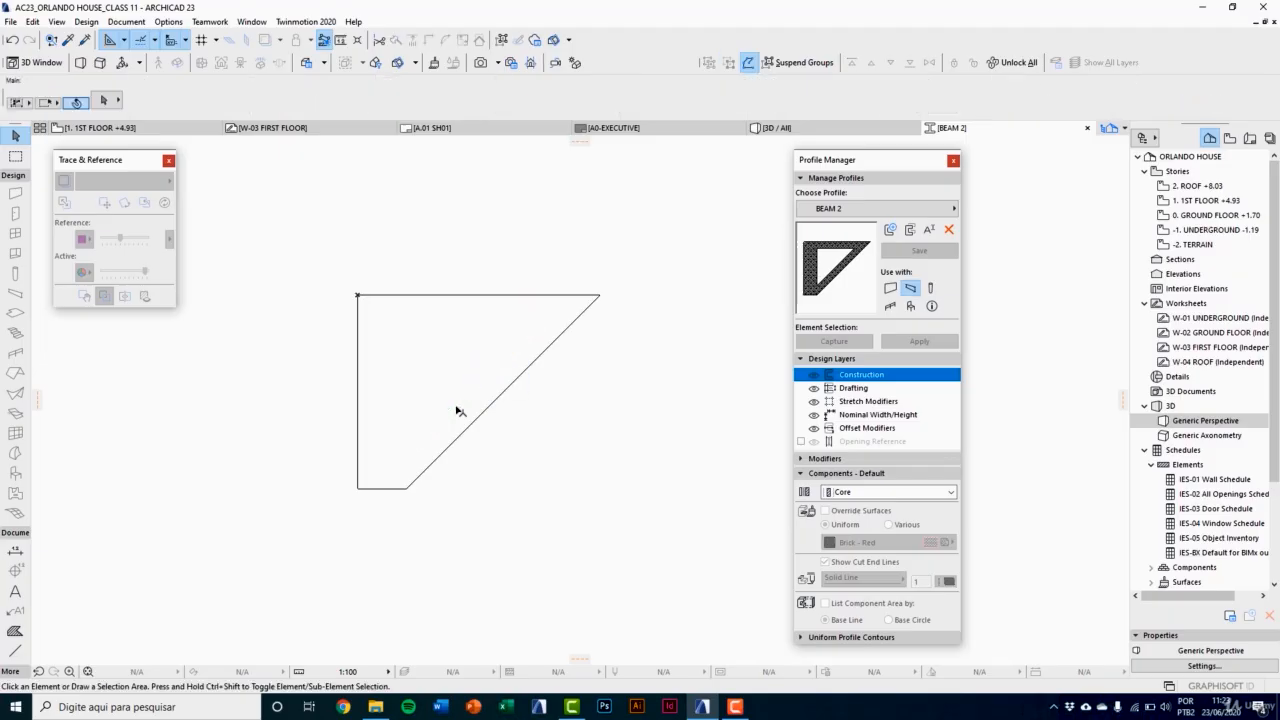
Step: Fill the whole outer outline with a solid component and assign it ST-06 Reinforced Concrete - Structural
click(15, 633)
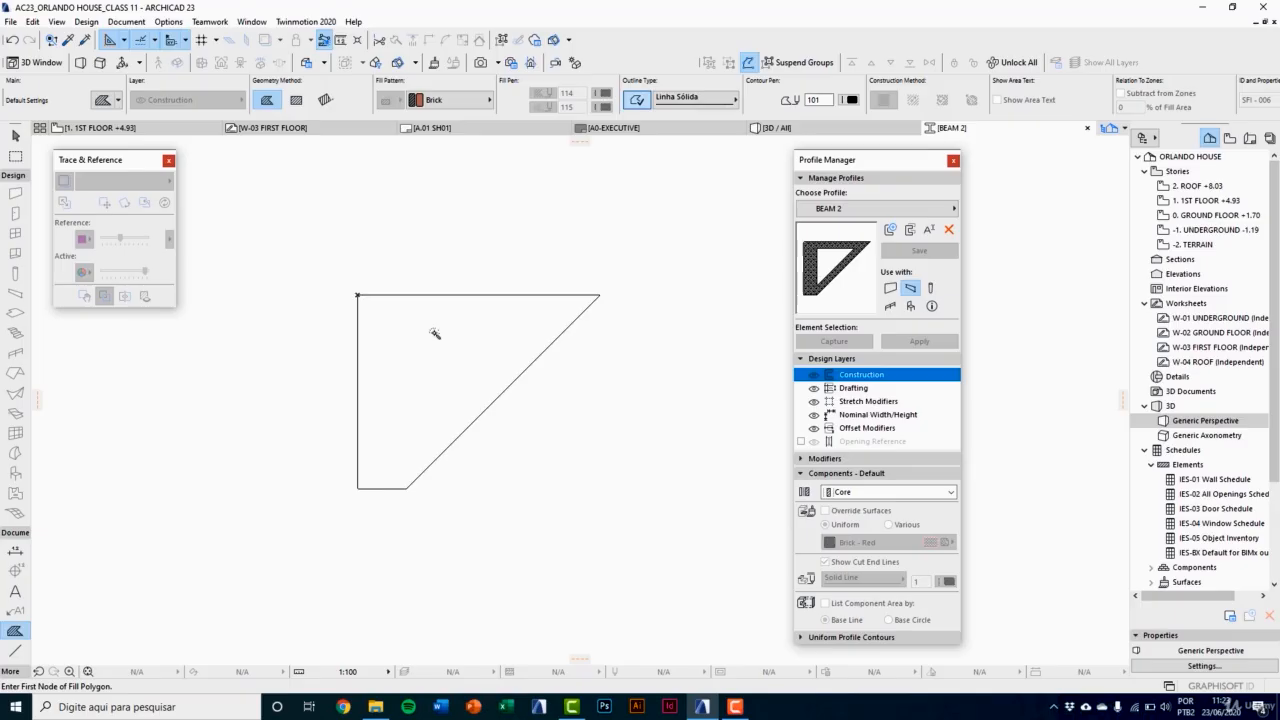
click(434, 333)
key(Escape)
click(440, 330)
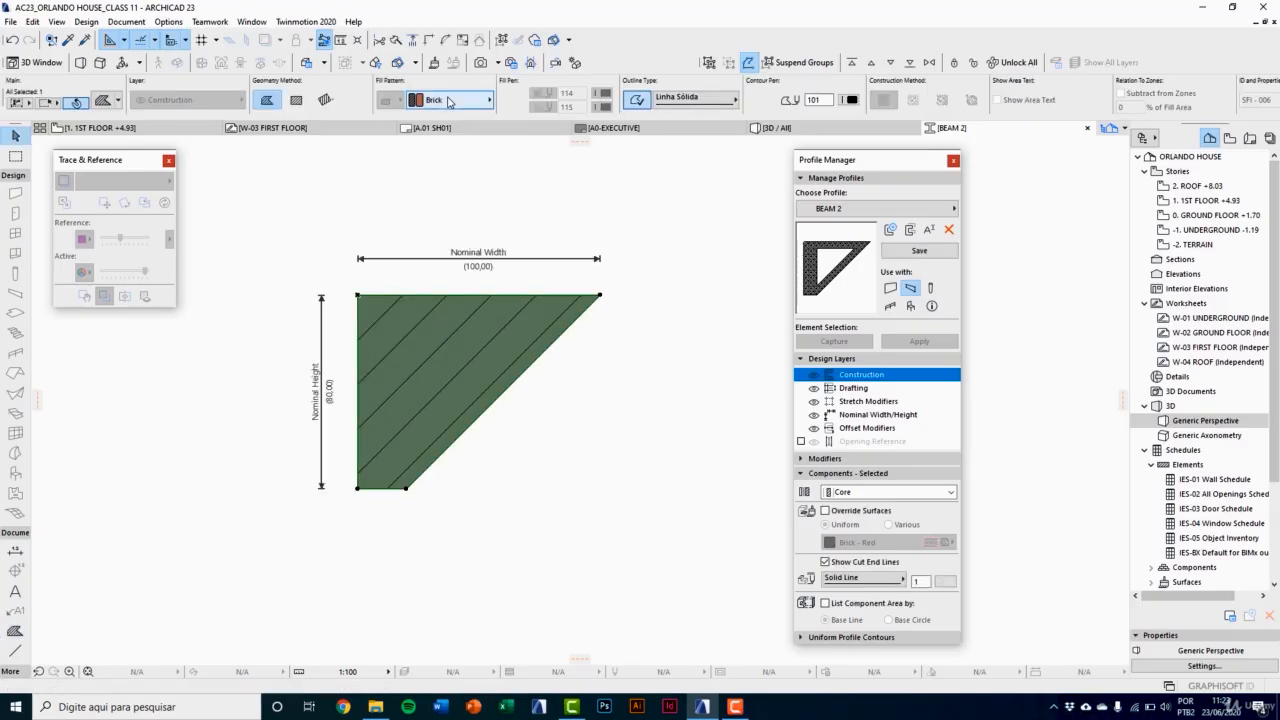
click(449, 101)
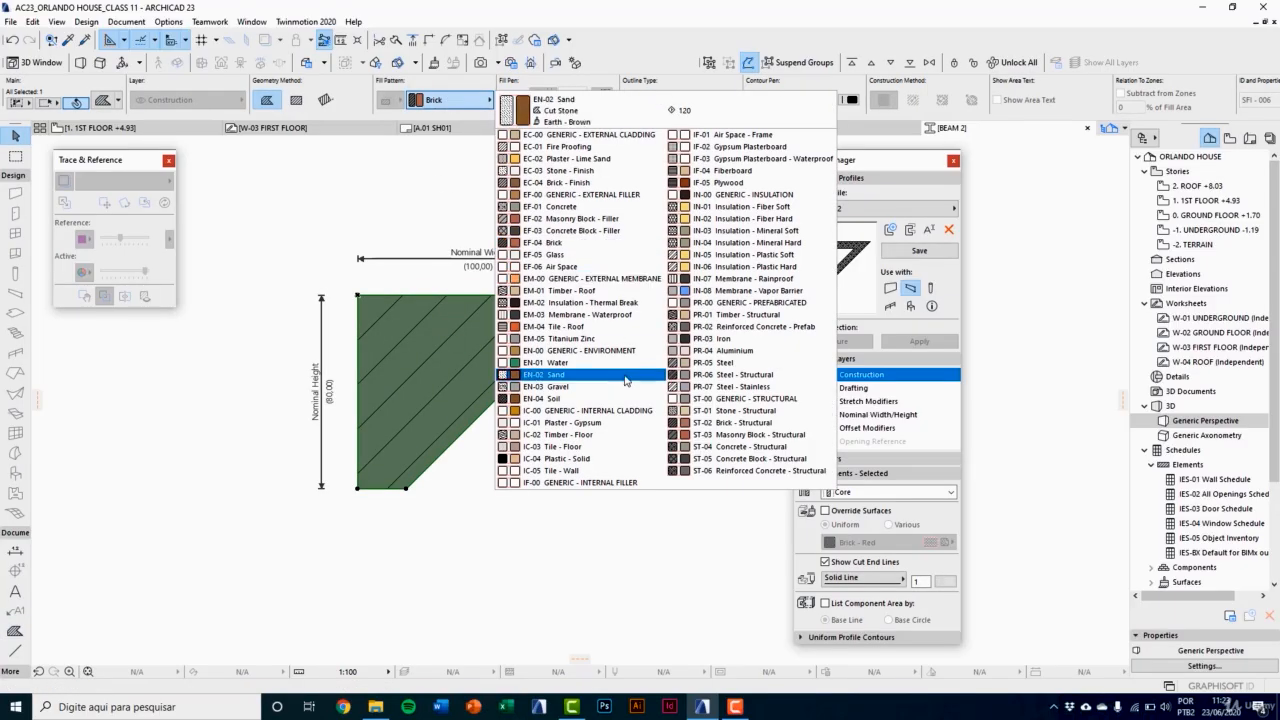
click(737, 471)
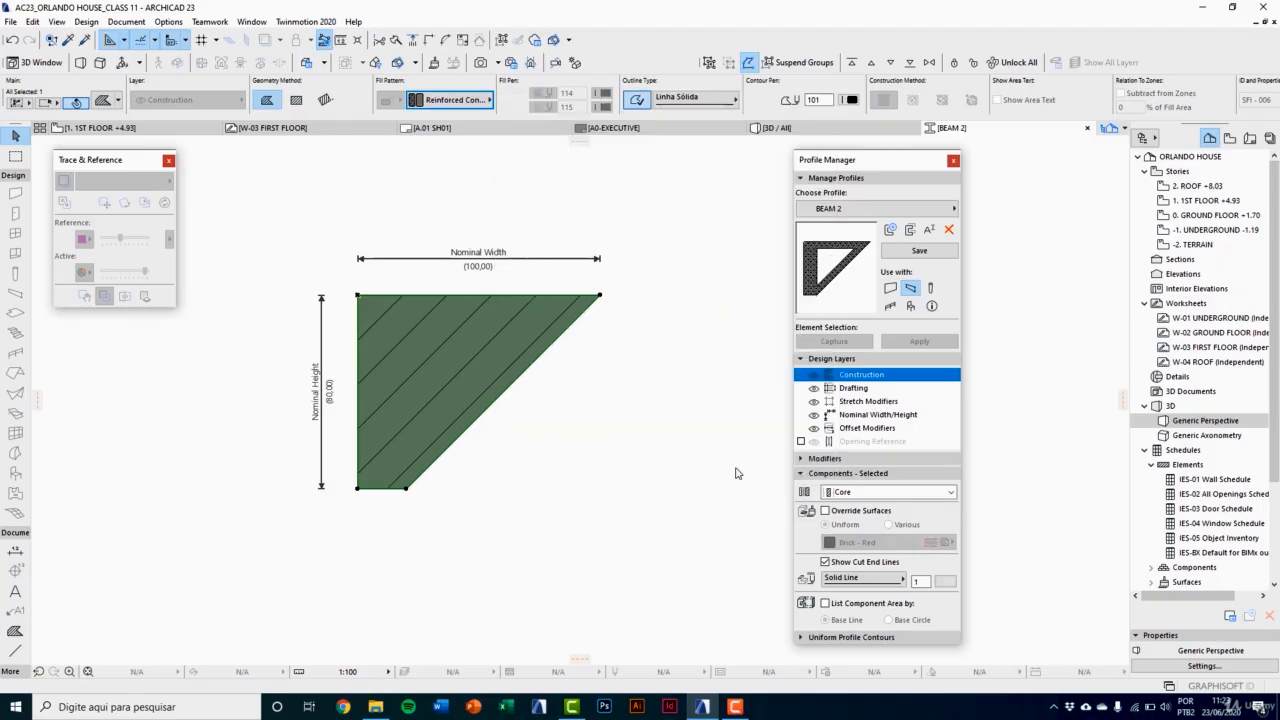
Step: Override the solid component's surfaces uniformly with Concrete - Light 23 and set its cut end line pen to 101
click(825, 511)
click(870, 542)
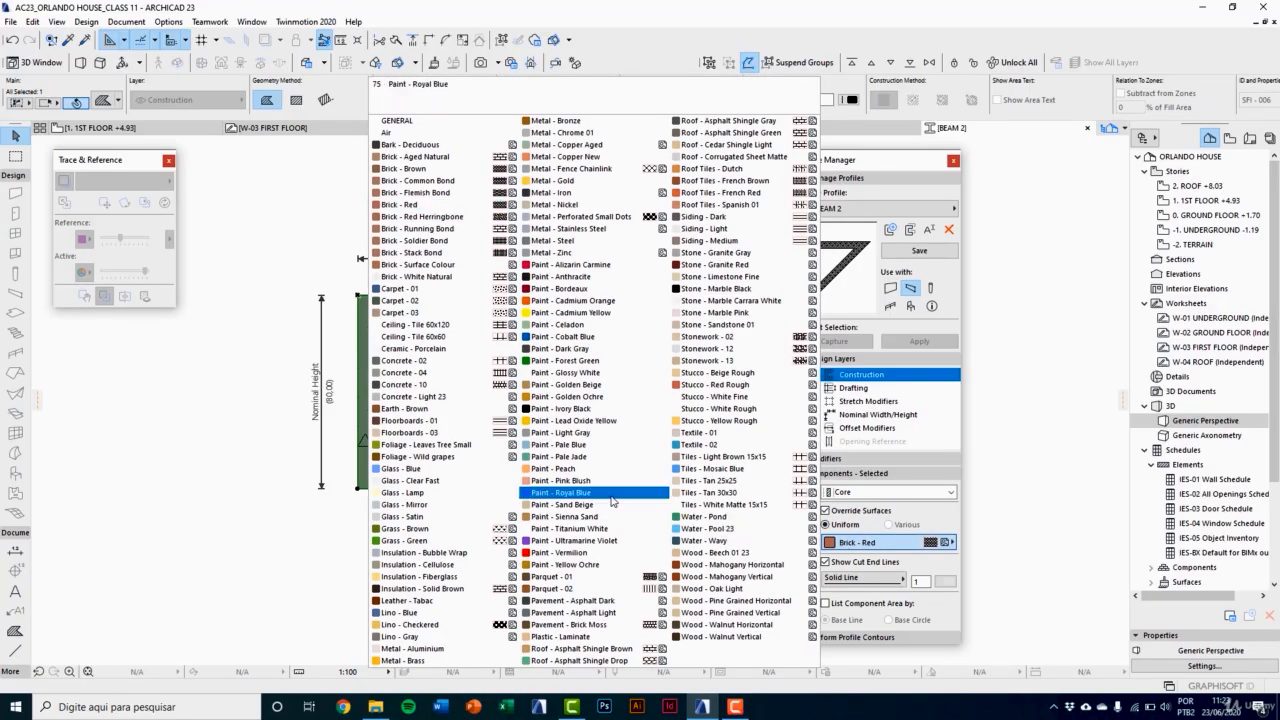
click(444, 397)
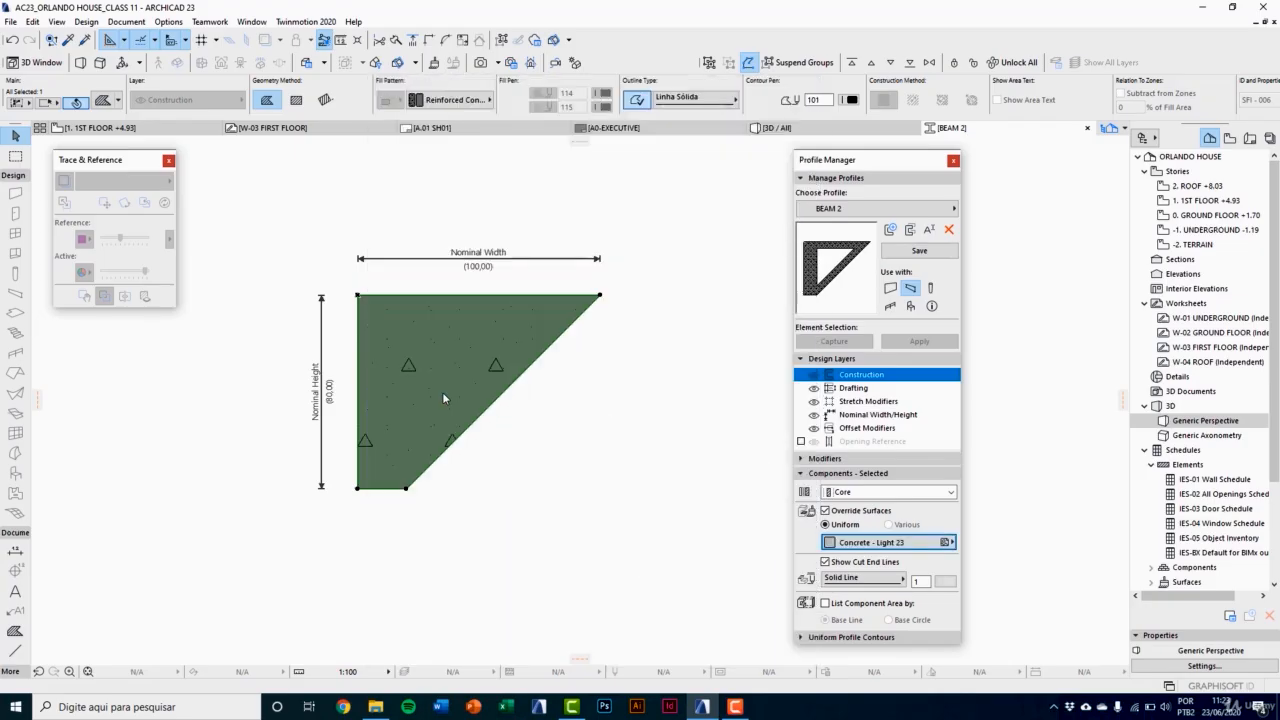
click(948, 583)
click(964, 585)
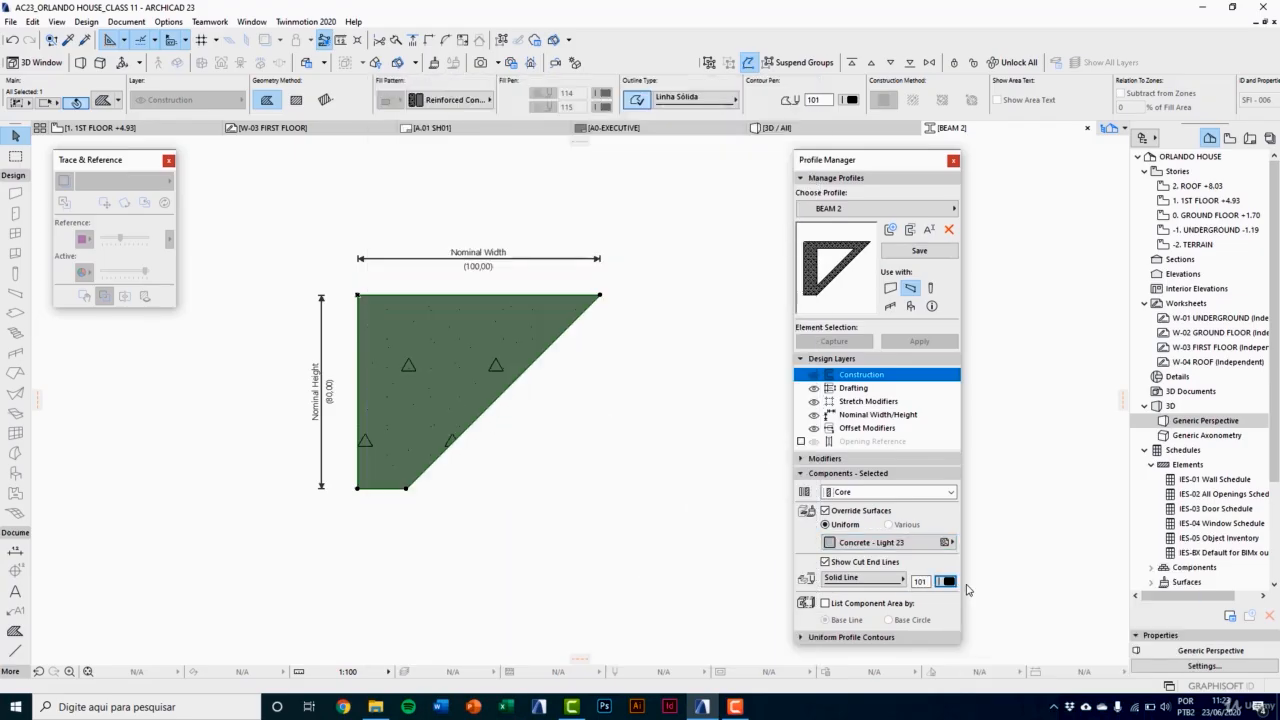
Step: Save the BEAM 2 profile for use with beams and close the Profile Manager
click(911, 288)
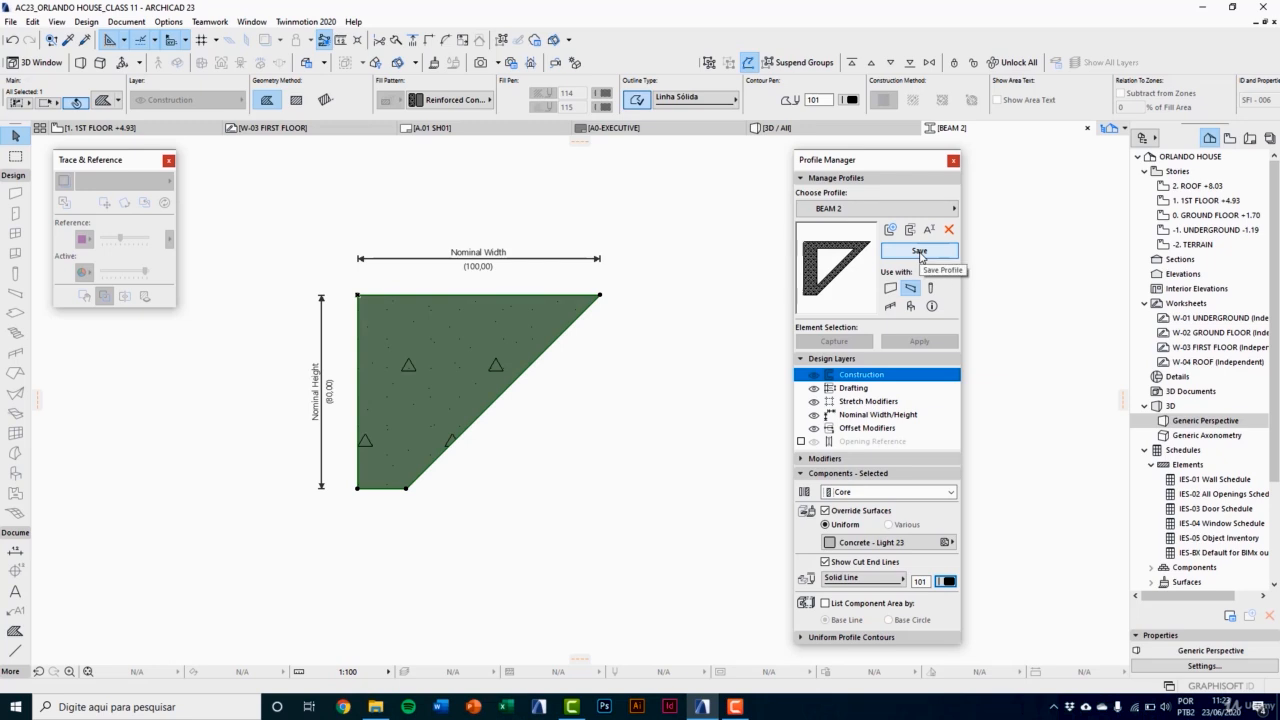
click(920, 253)
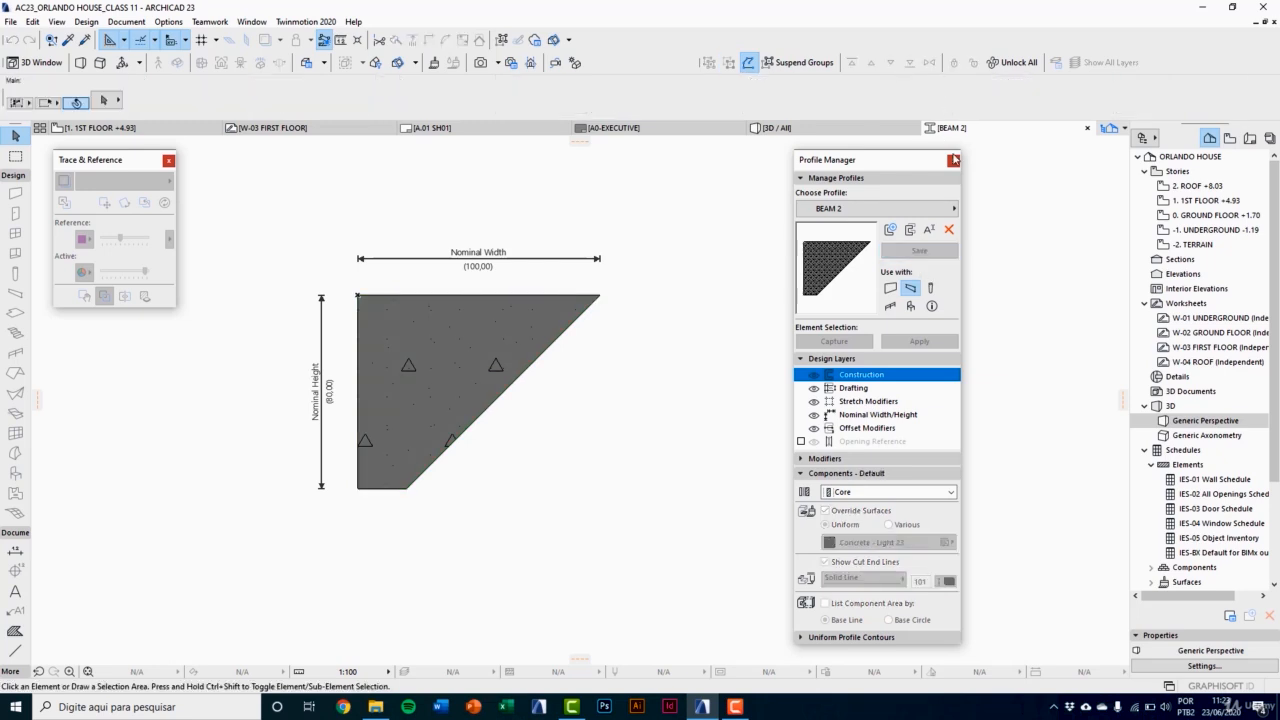
click(953, 162)
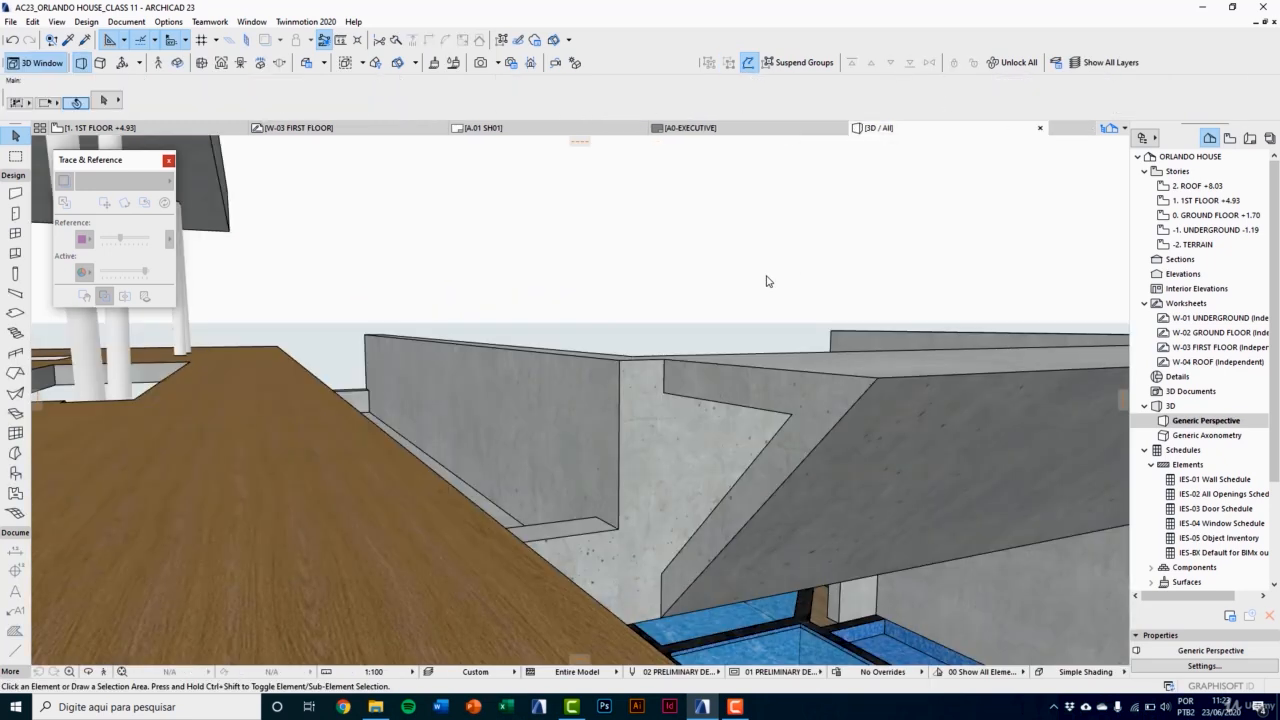
Step: In the first-floor plan, copy the BEAM 1 beam end to end, so the copy's right end meets the original's left end
key(F2)
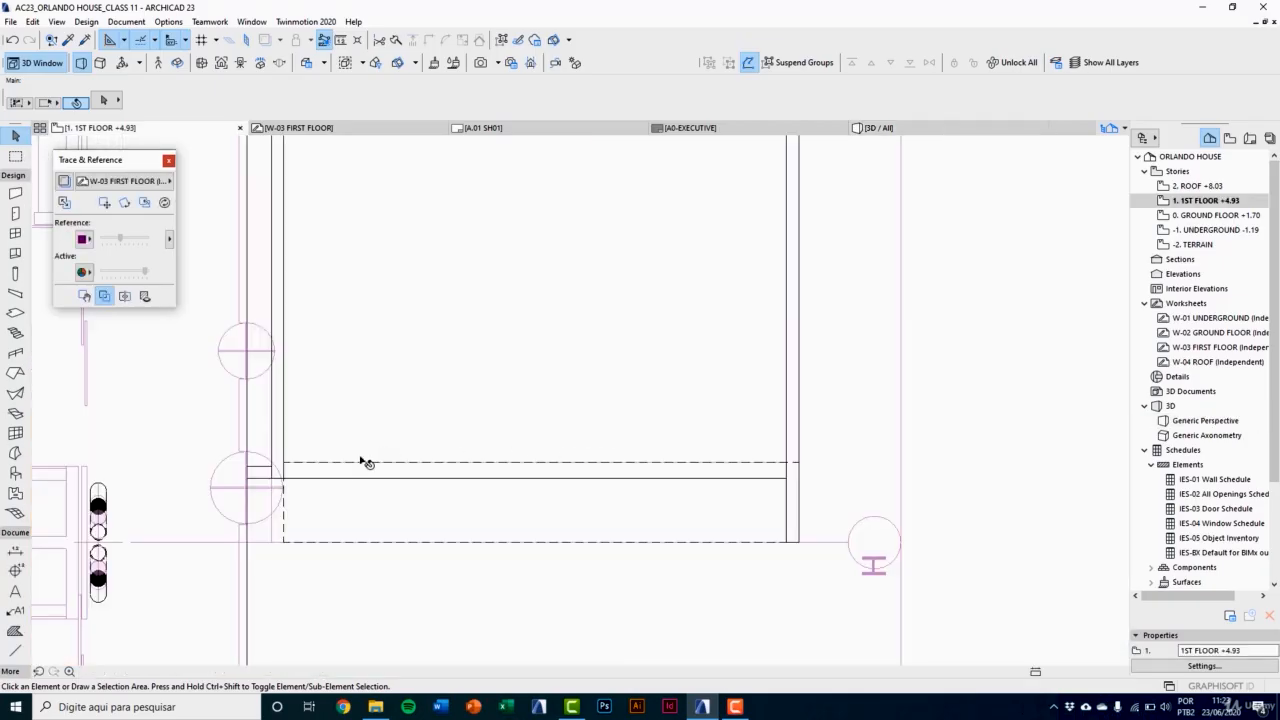
click(330, 502)
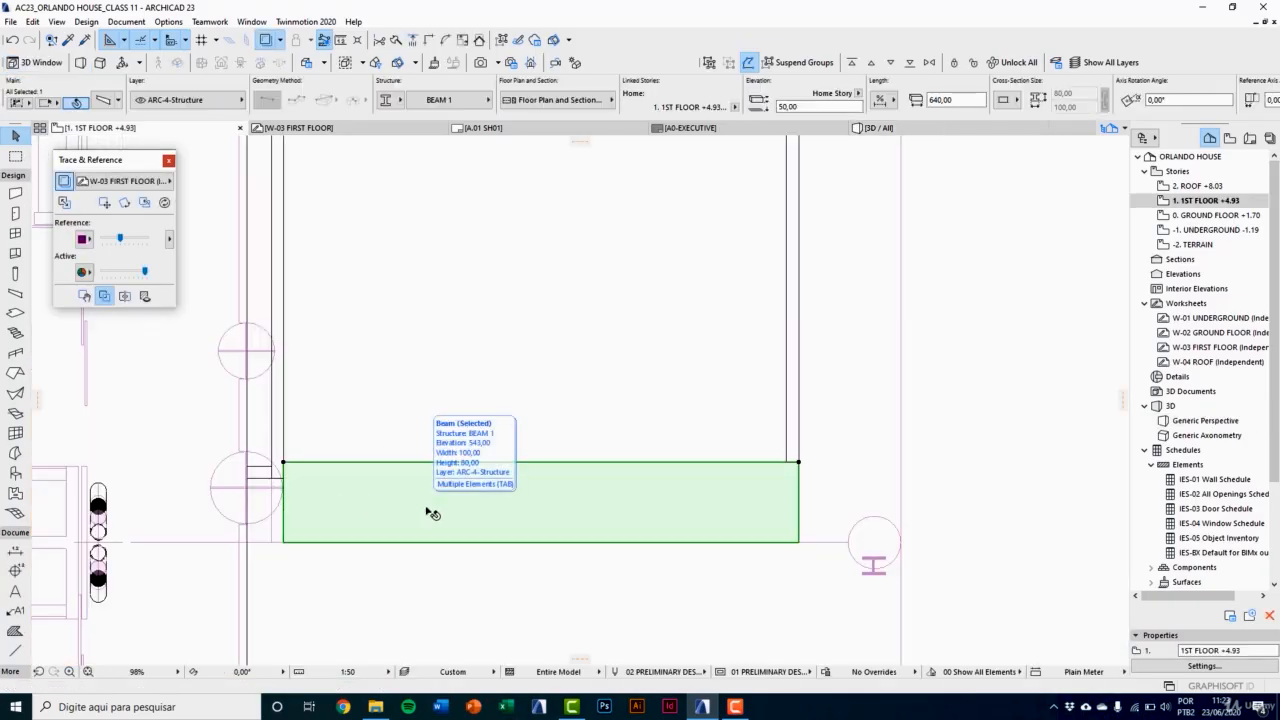
key(ctrl+d)
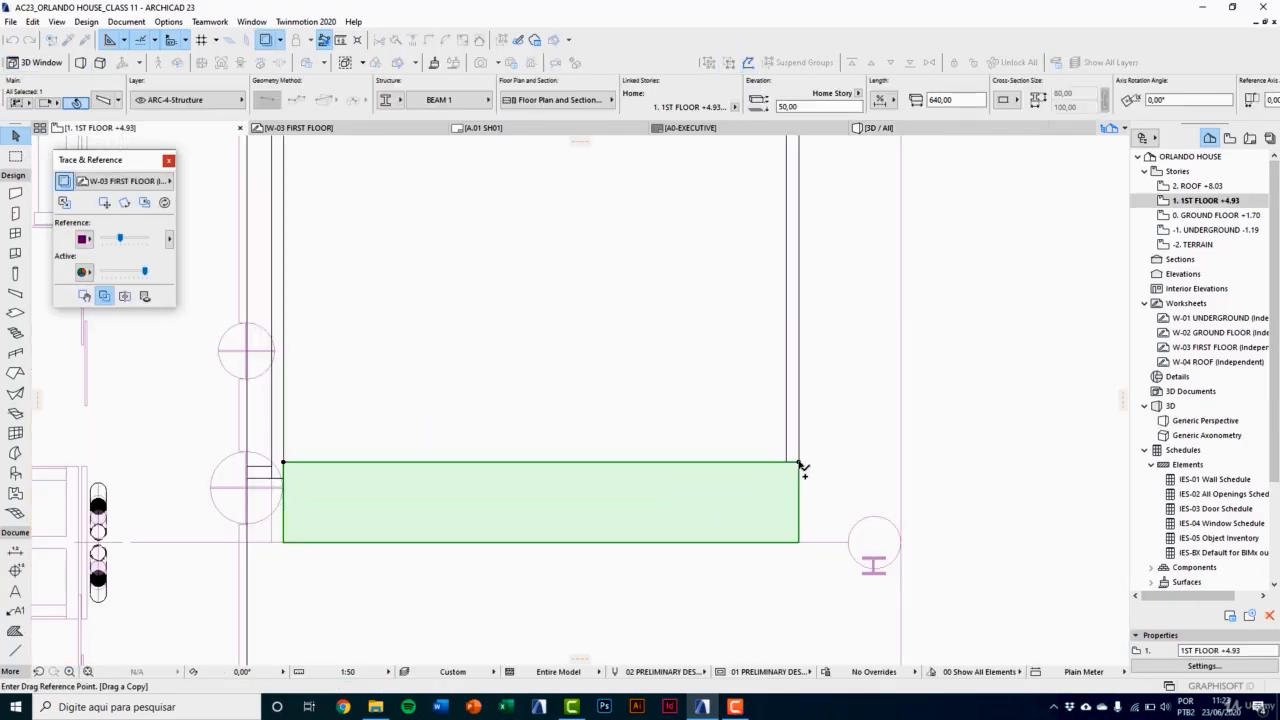
click(799, 463)
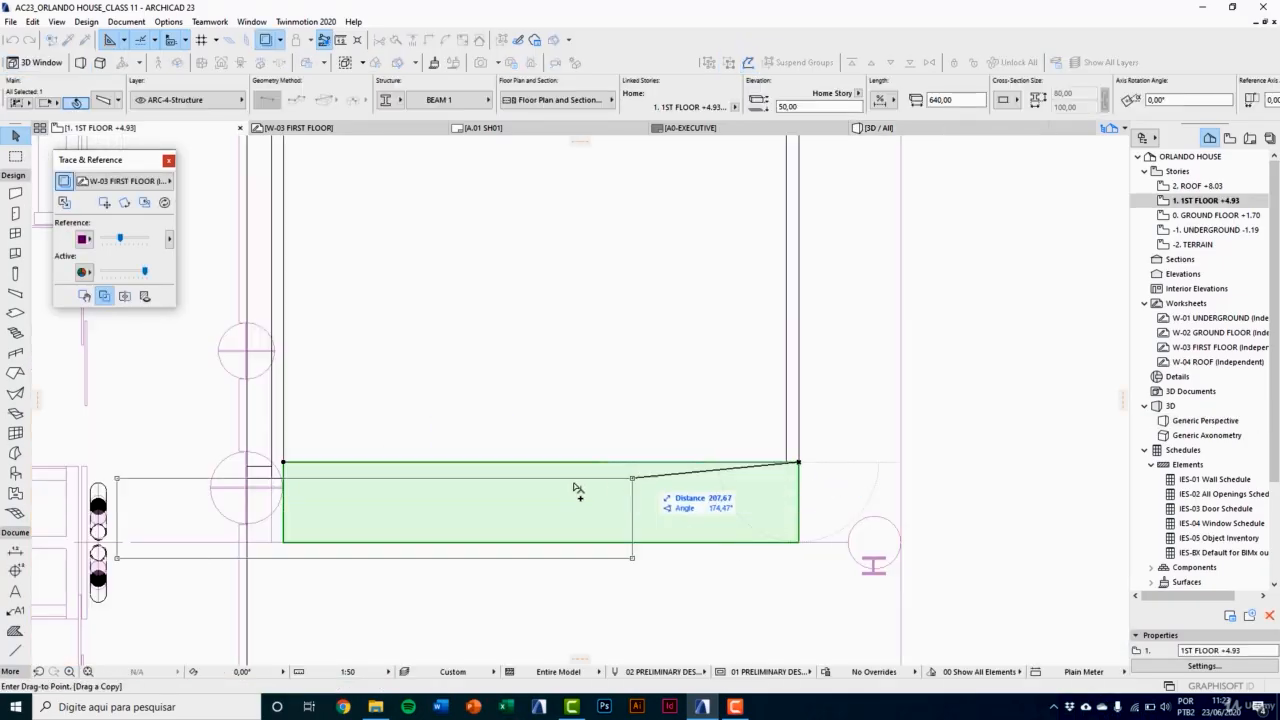
click(284, 463)
Step: Shorten the beam copy to 15 by stretching its far left end to the outer face of the adjoining wall
middle_drag(298, 487, 534, 491)
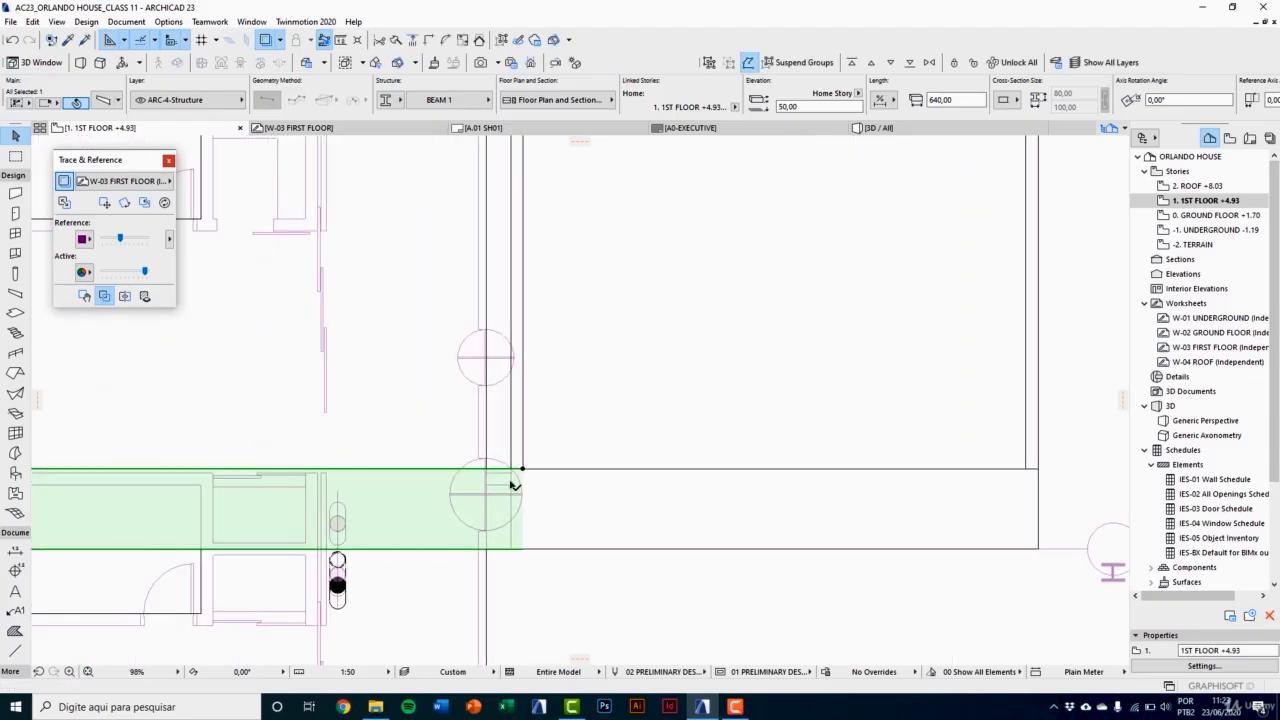
scroll(511, 483, down, 2)
click(162, 476)
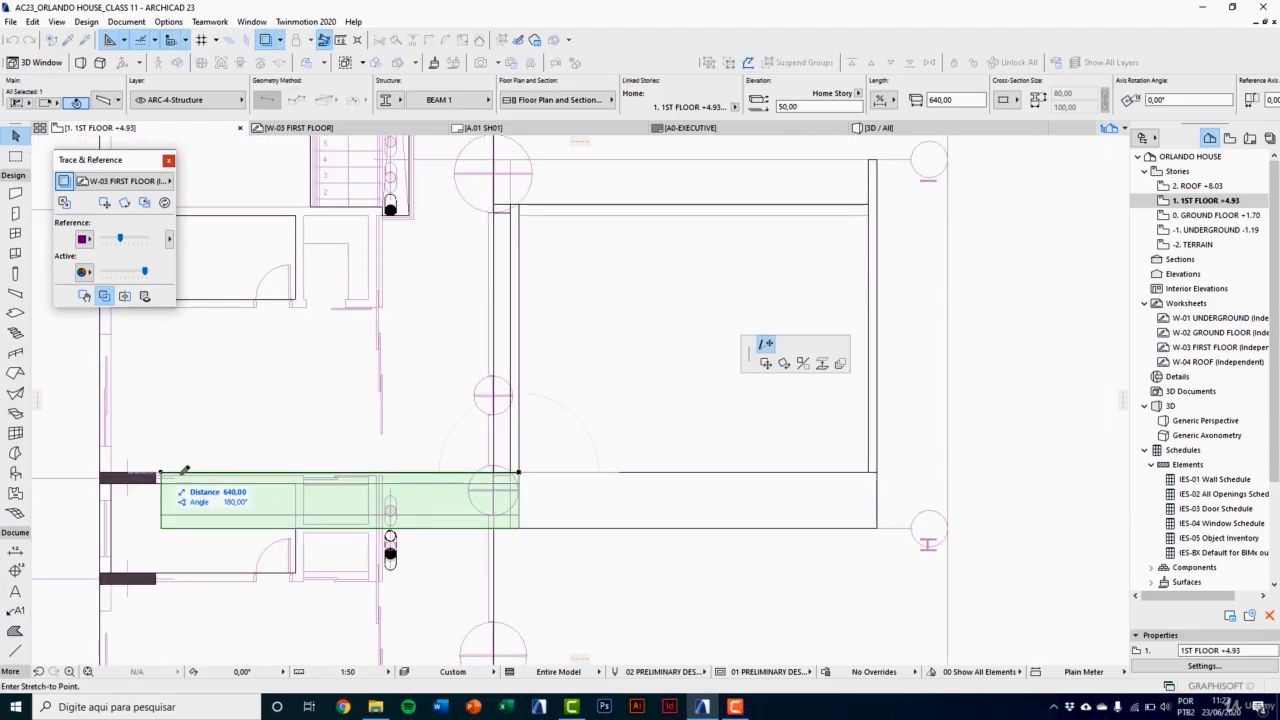
scroll(466, 474, up, 3)
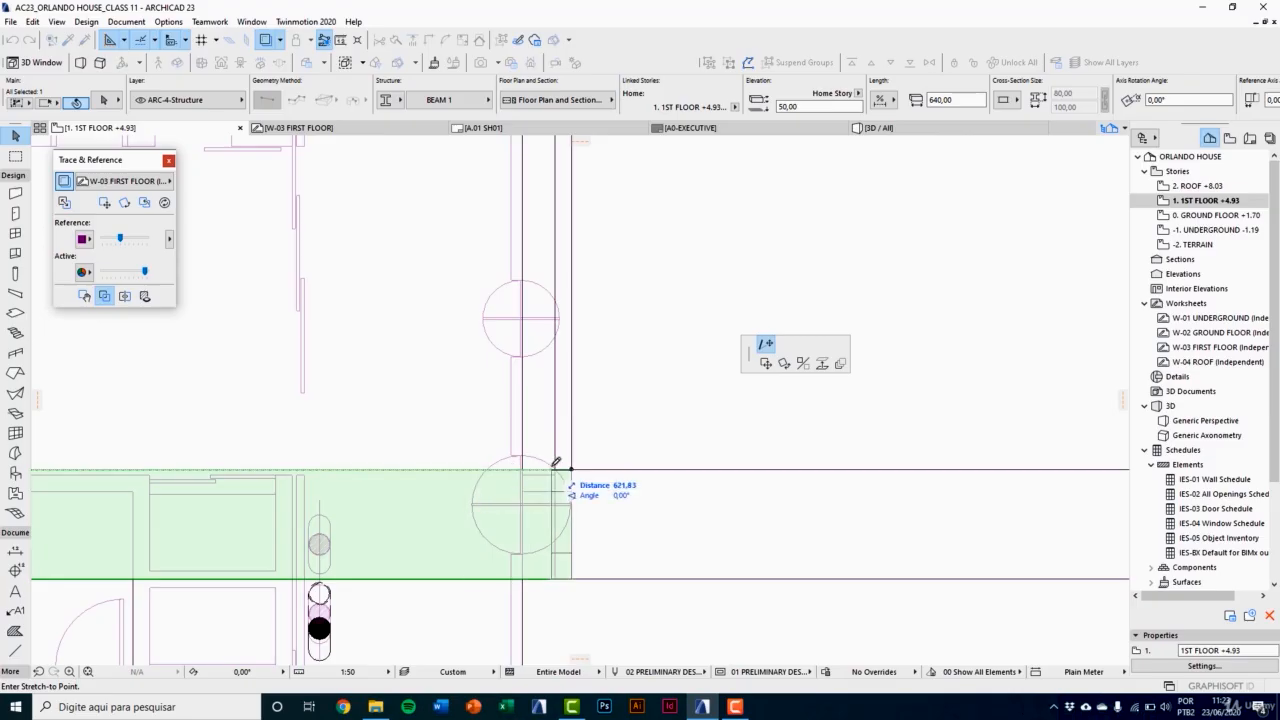
click(557, 467)
middle_drag(560, 465, 460, 490)
scroll(538, 500, up, 2)
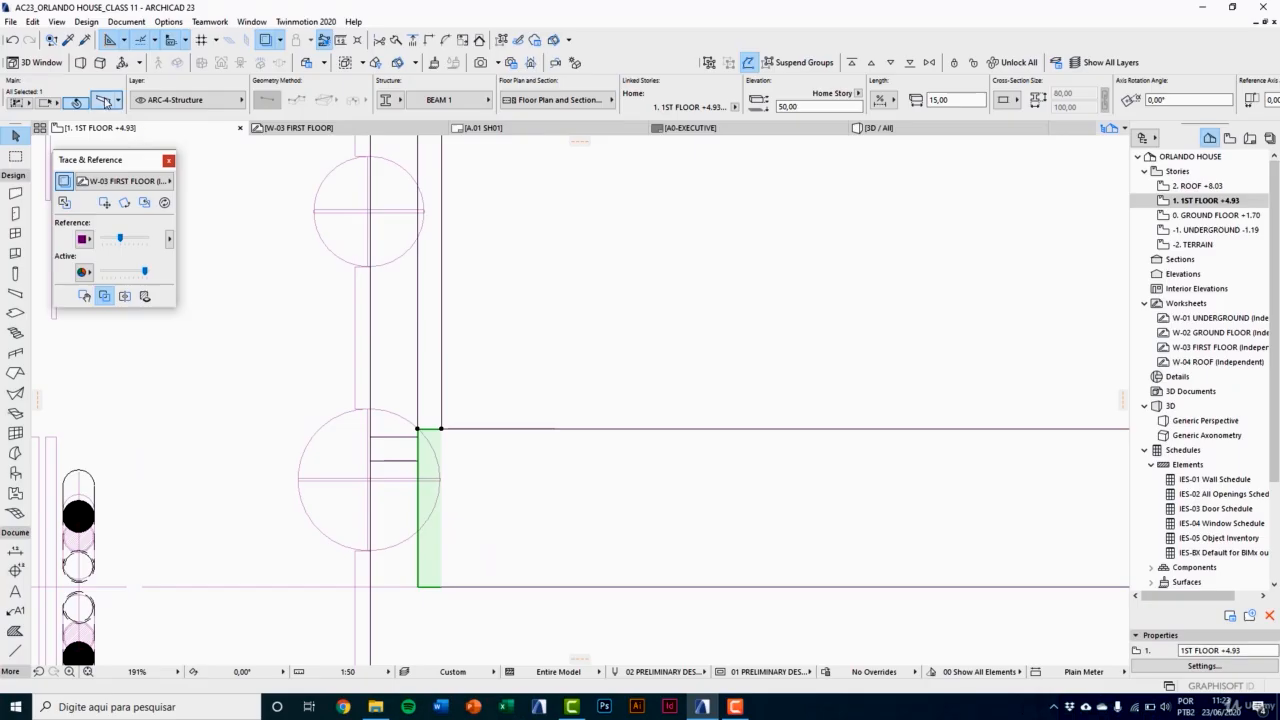
Step: Change the short end beam's profile from BEAM 1 to BEAM 2 in its selection settings
click(105, 101)
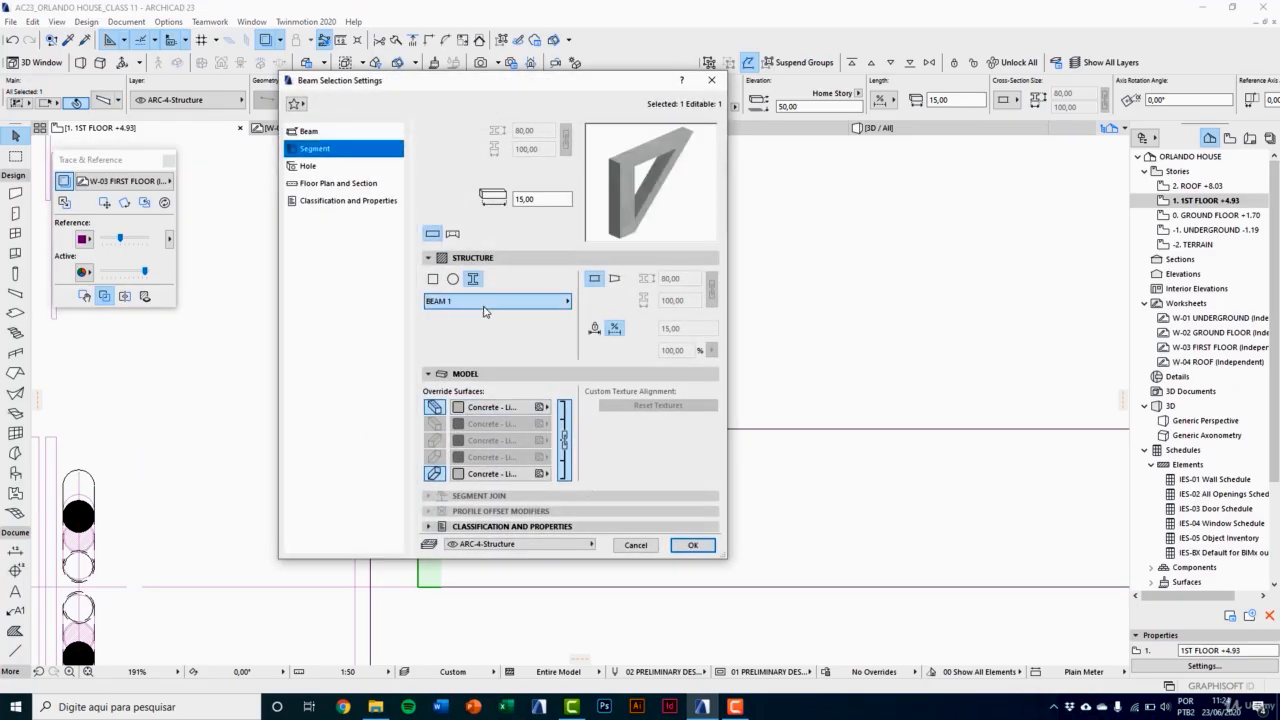
click(485, 308)
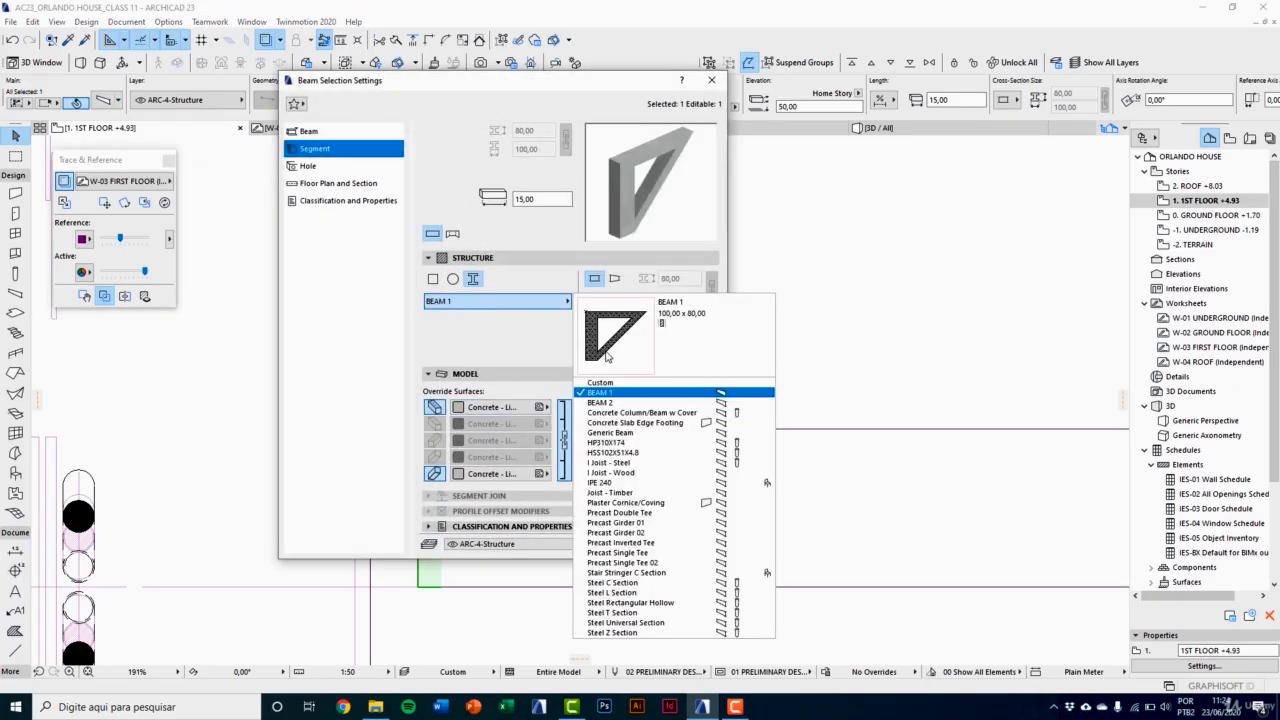
click(610, 405)
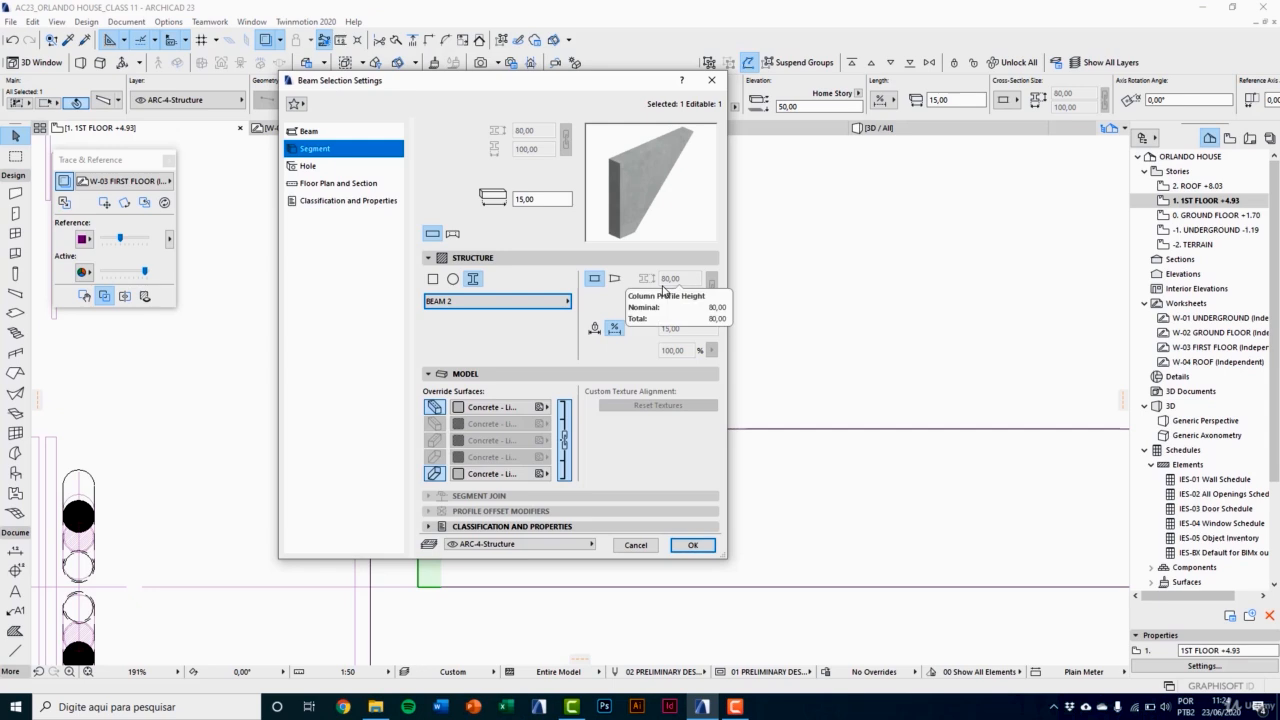
click(693, 545)
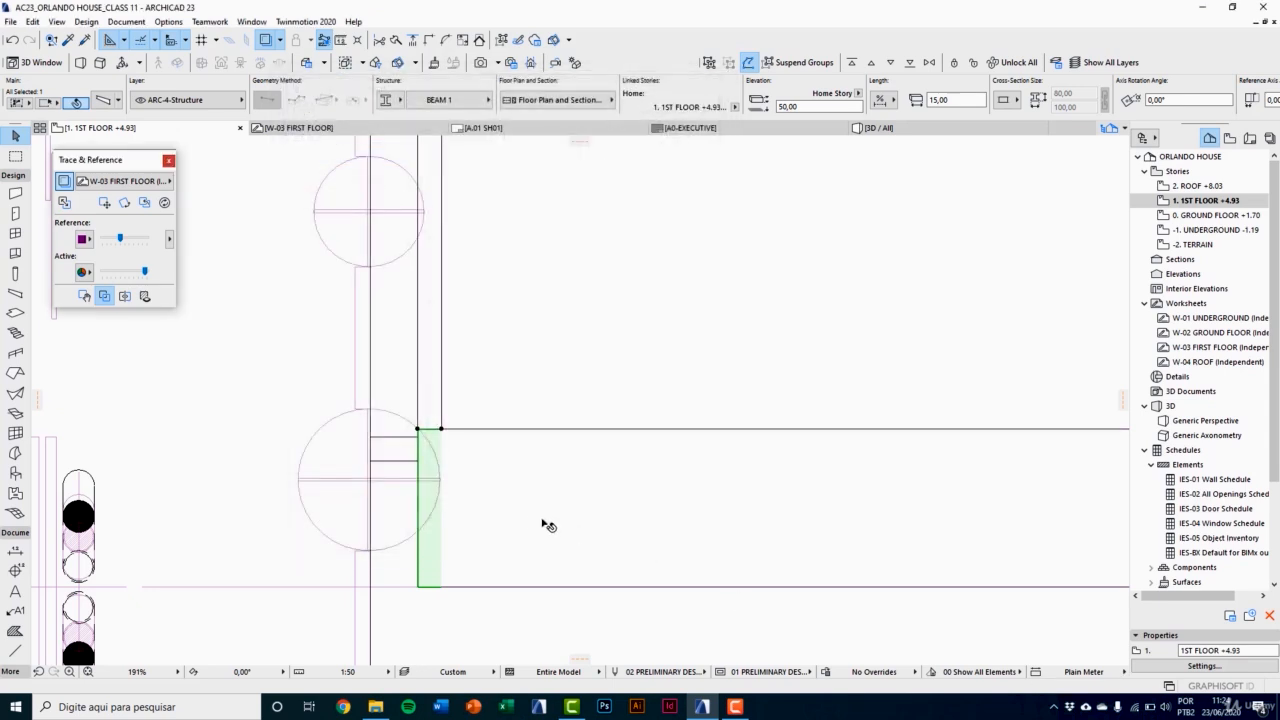
click(522, 523)
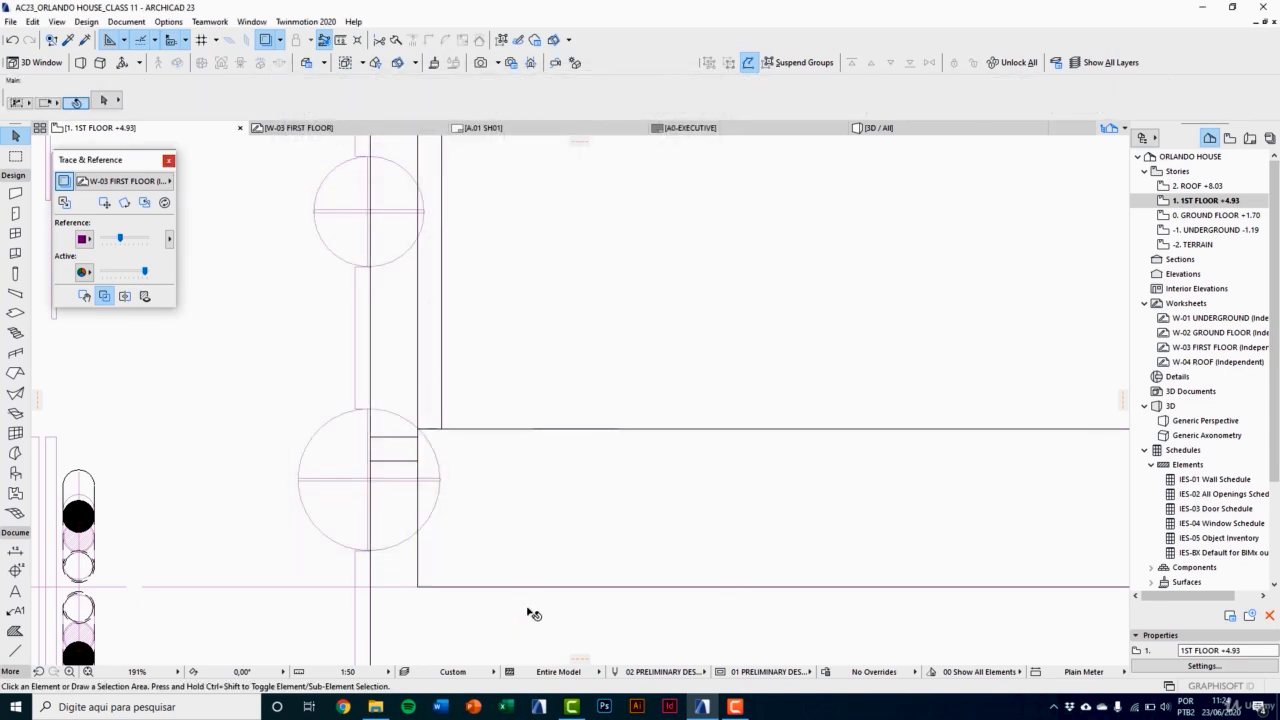
Step: Examine the solid end beam in 3D from both ends of the long beam, including its junction with the supporting wall
key(F3)
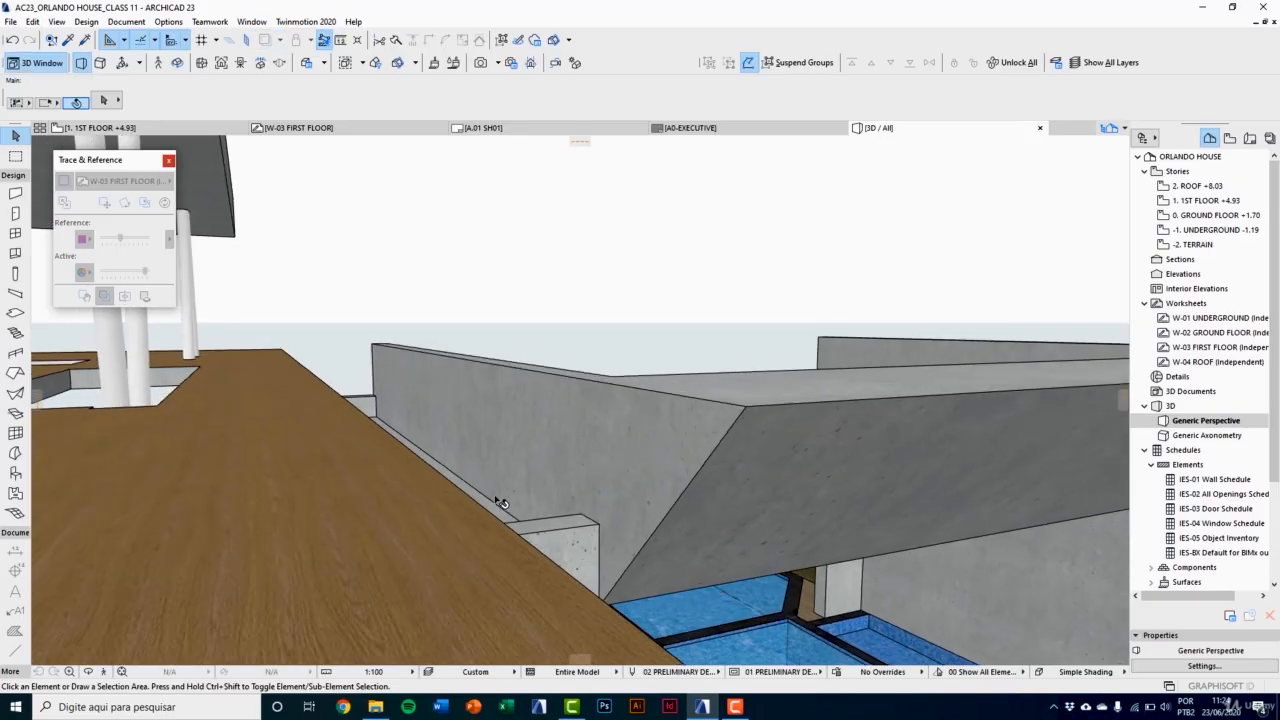
click(663, 468)
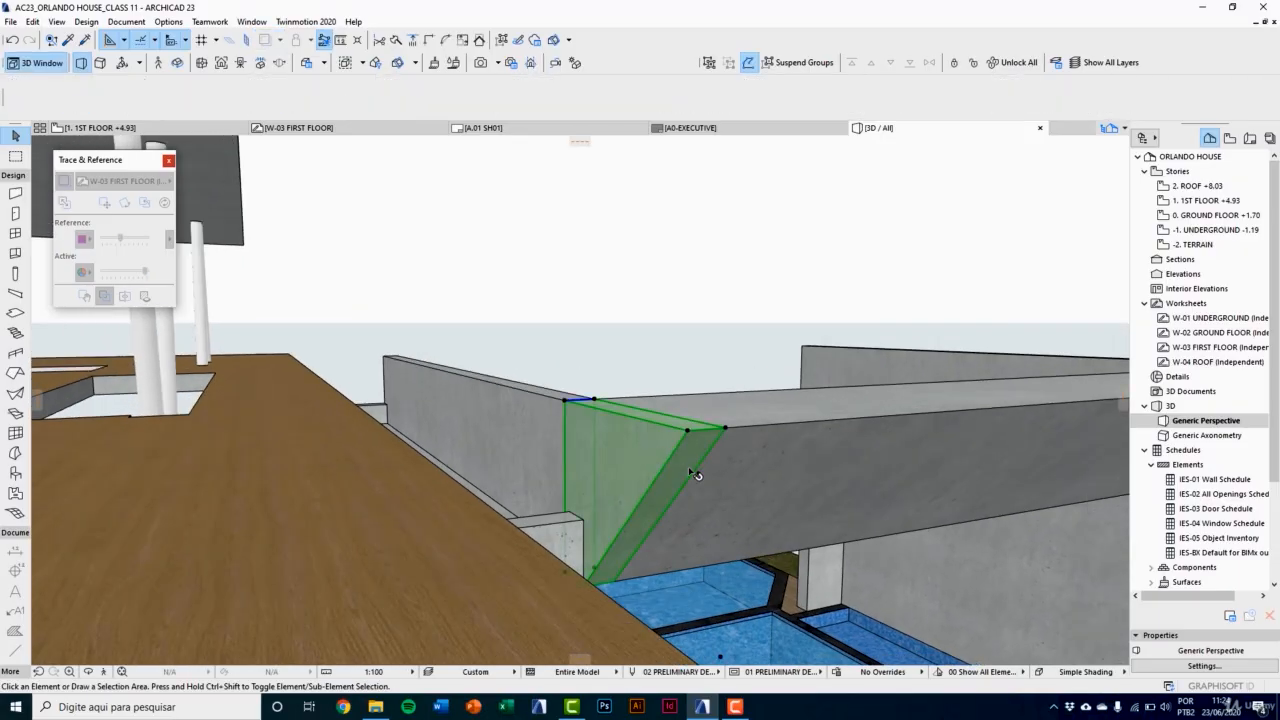
key(o)
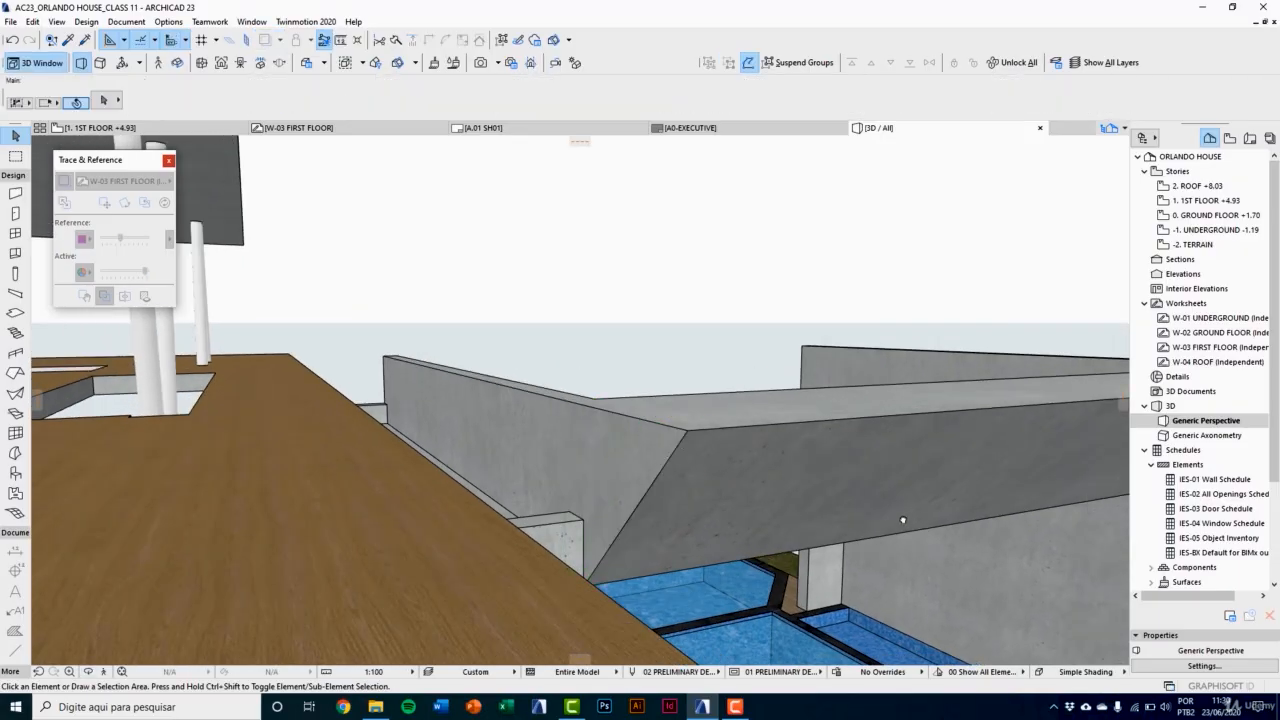
drag(716, 440, 555, 393)
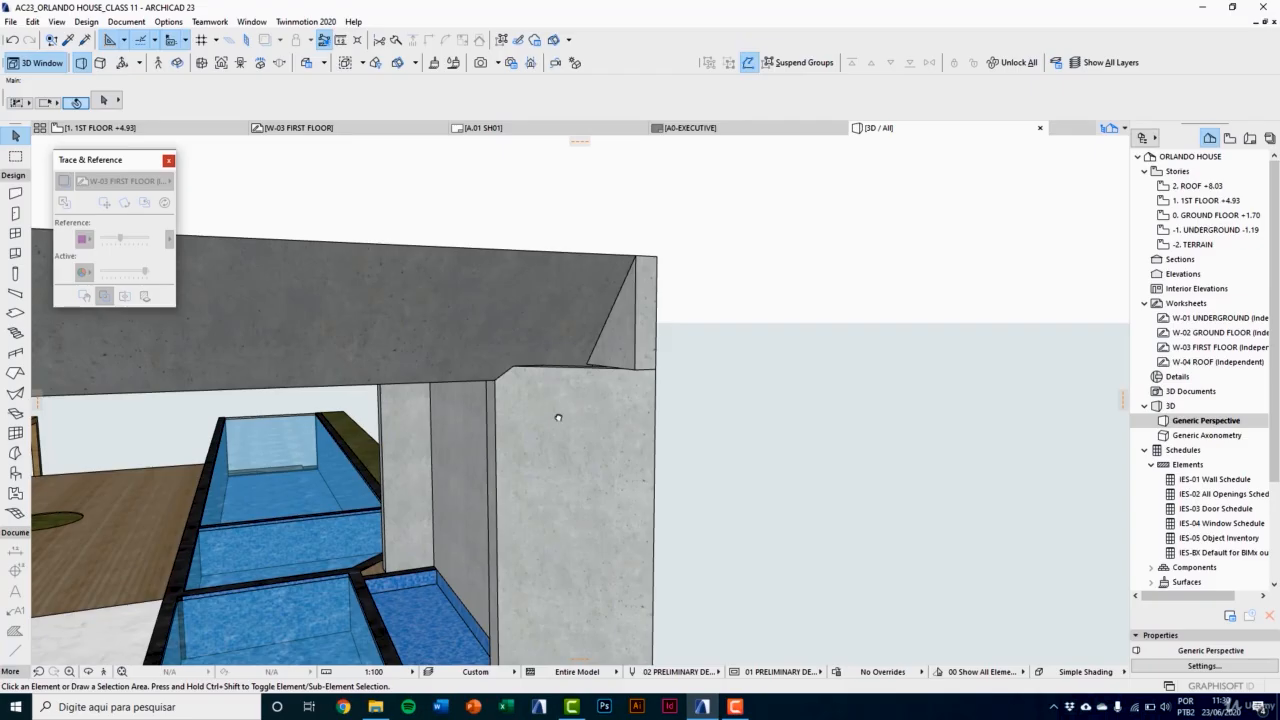
middle_drag(558, 417, 569, 441)
Step: Suspend groups and stretch the 15-thick supporting wall up to the end beam's upper outer corner, giving it a height of 373
click(602, 469)
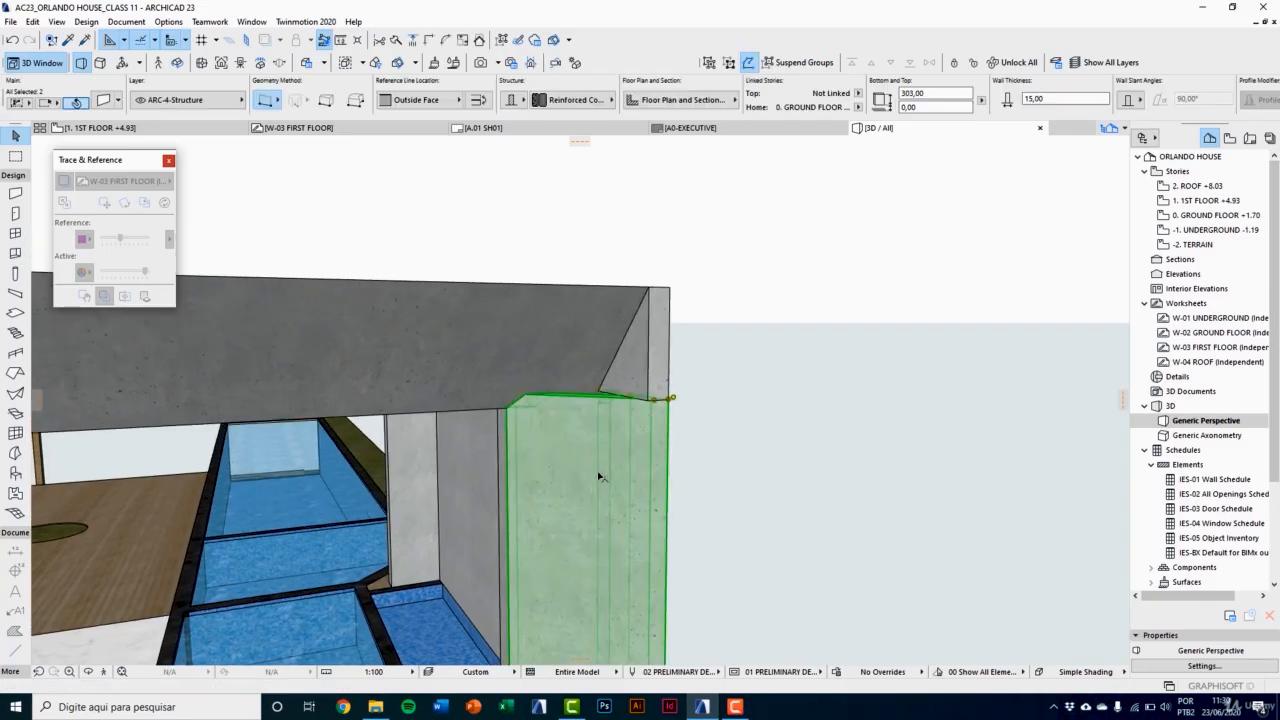
click(786, 63)
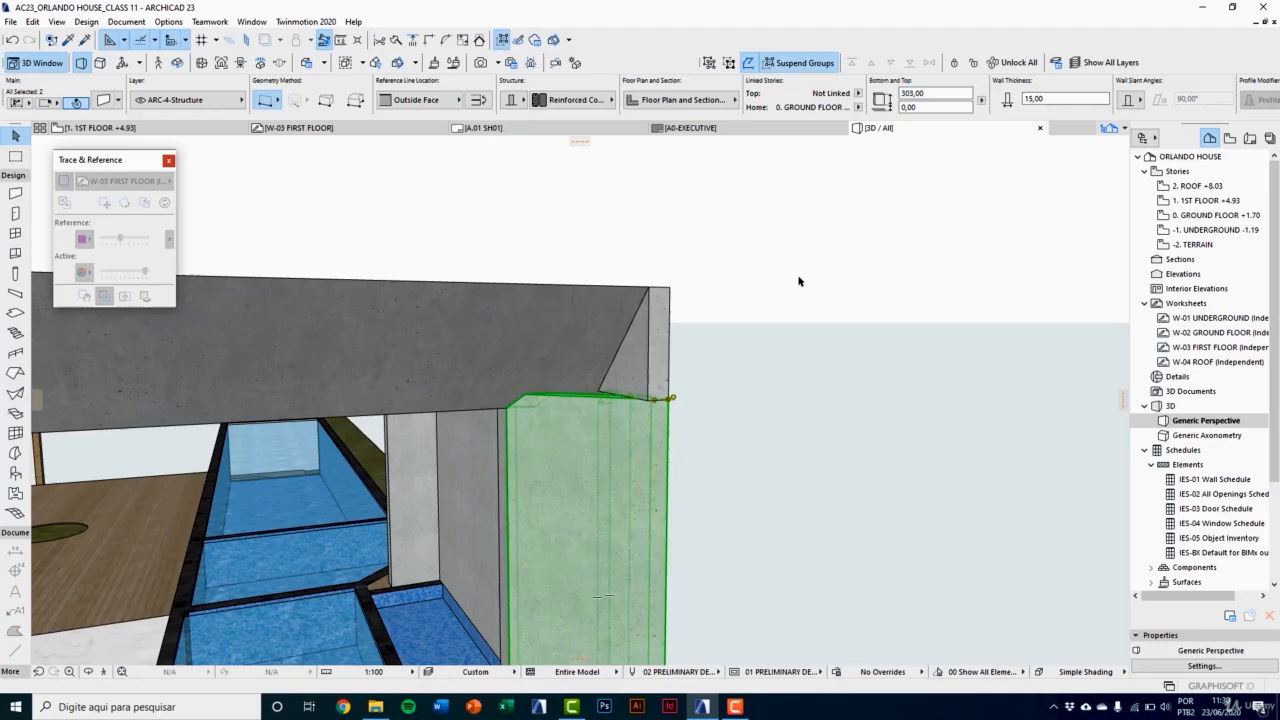
click(586, 449)
shift+middle_drag(595, 452, 634, 443)
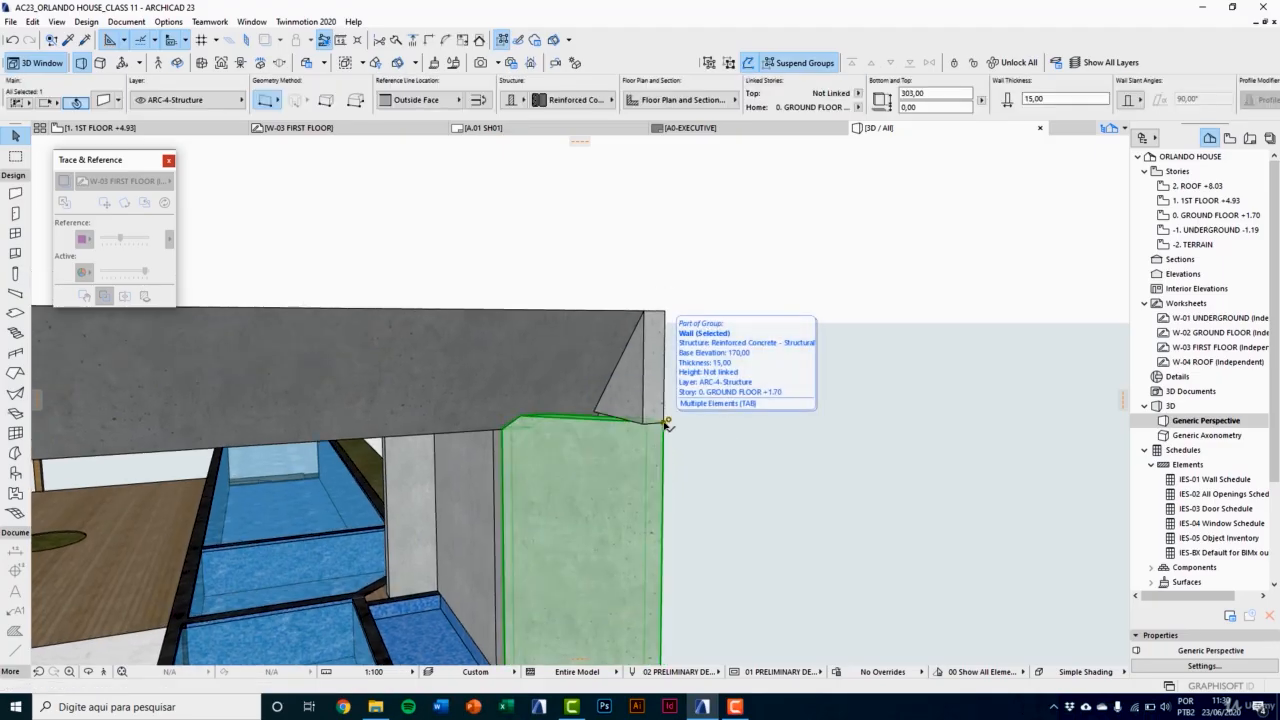
click(667, 425)
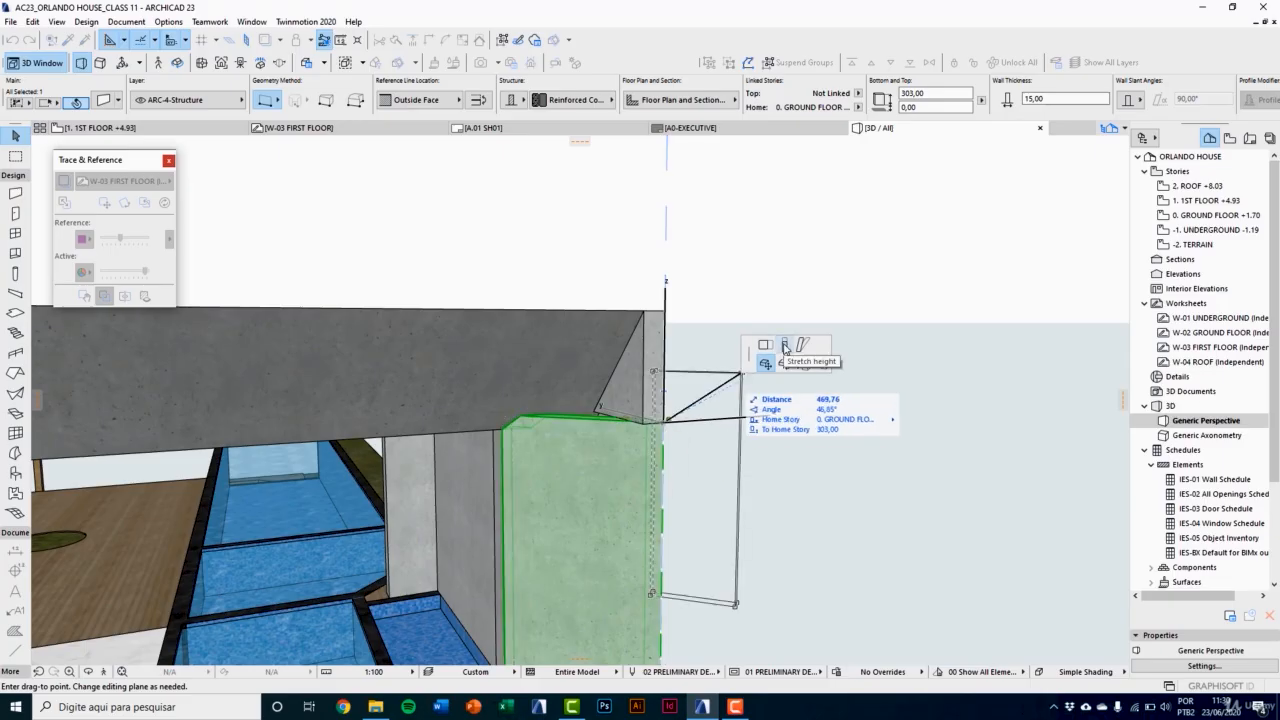
click(785, 347)
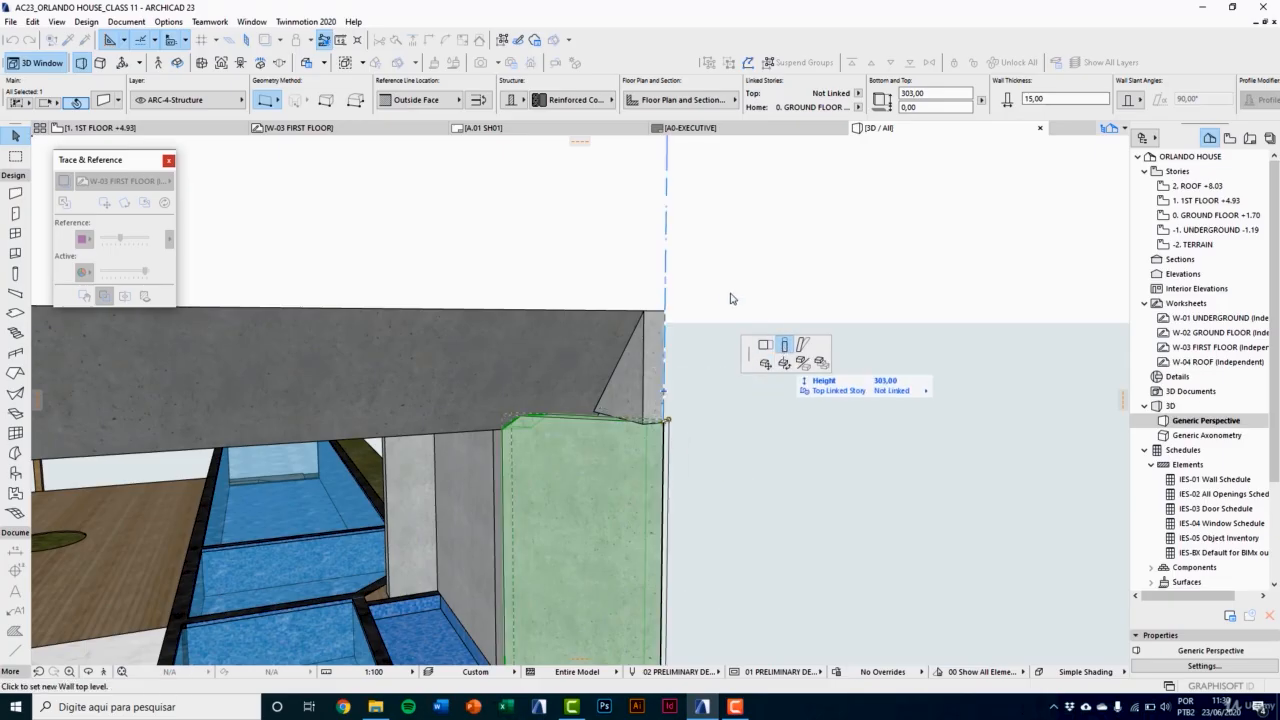
click(668, 309)
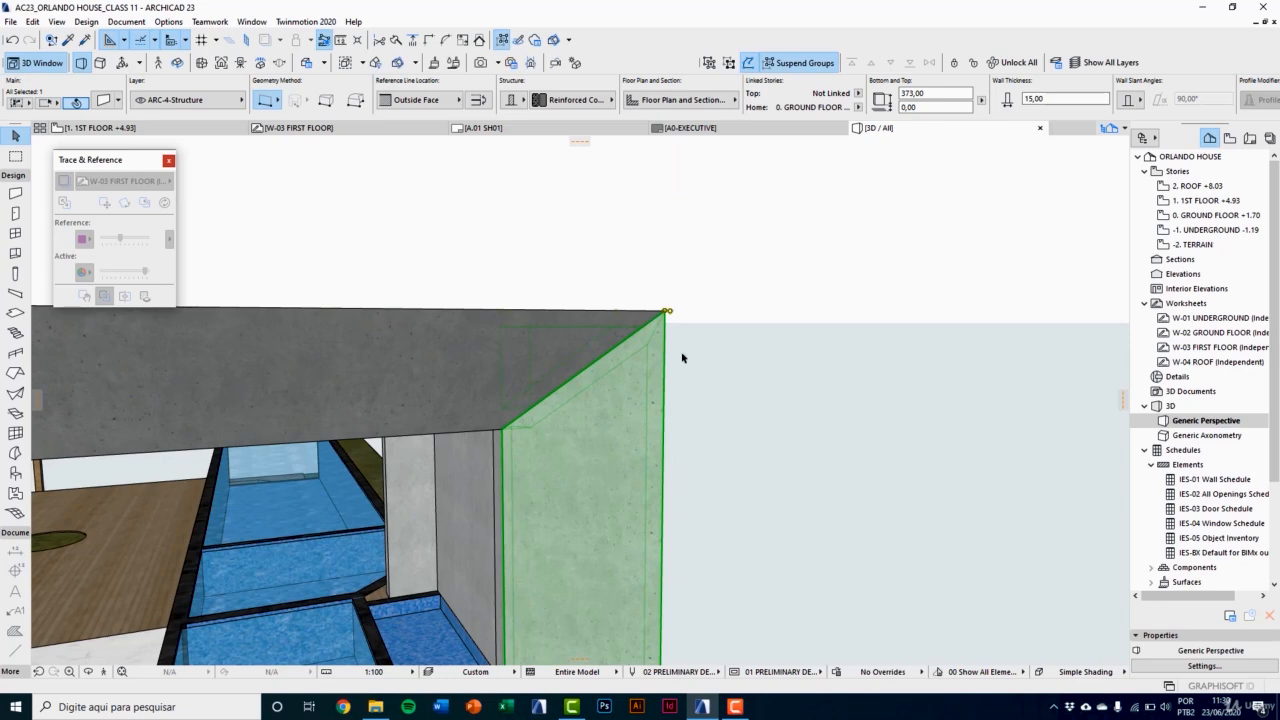
shift+middle_drag(636, 394, 577, 460)
click(652, 391)
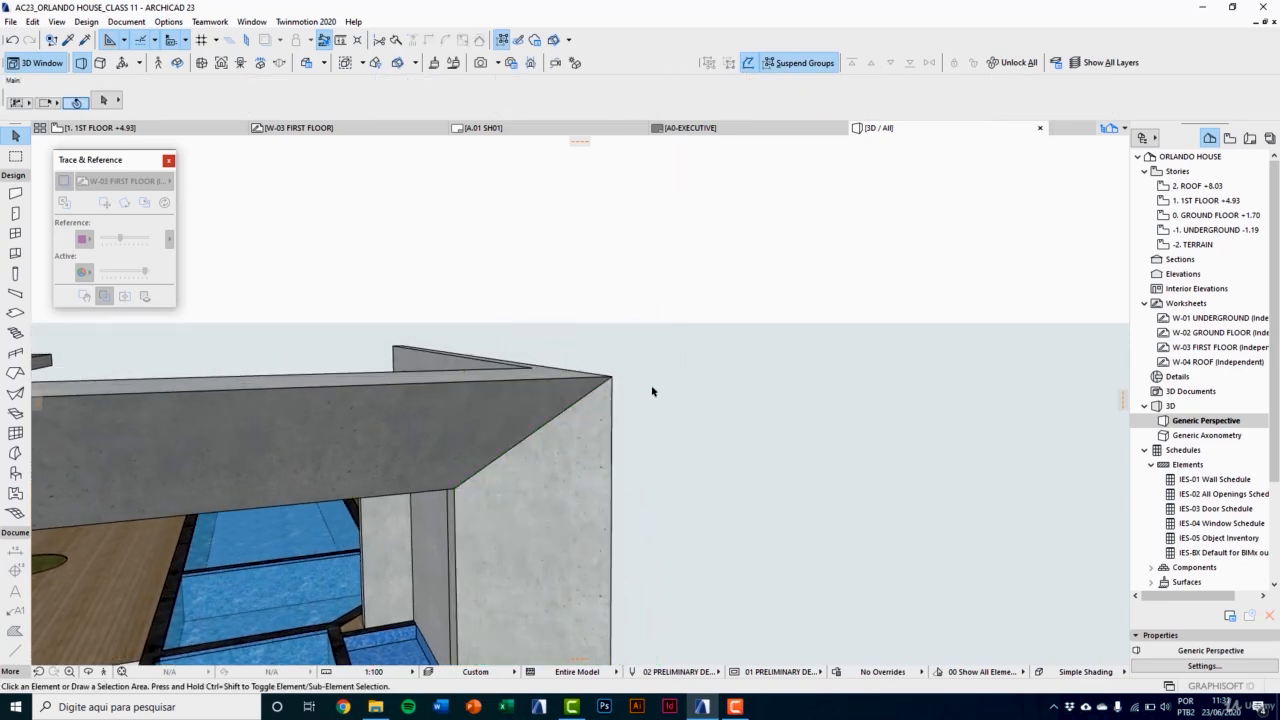
shift+middle_drag(606, 401, 579, 409)
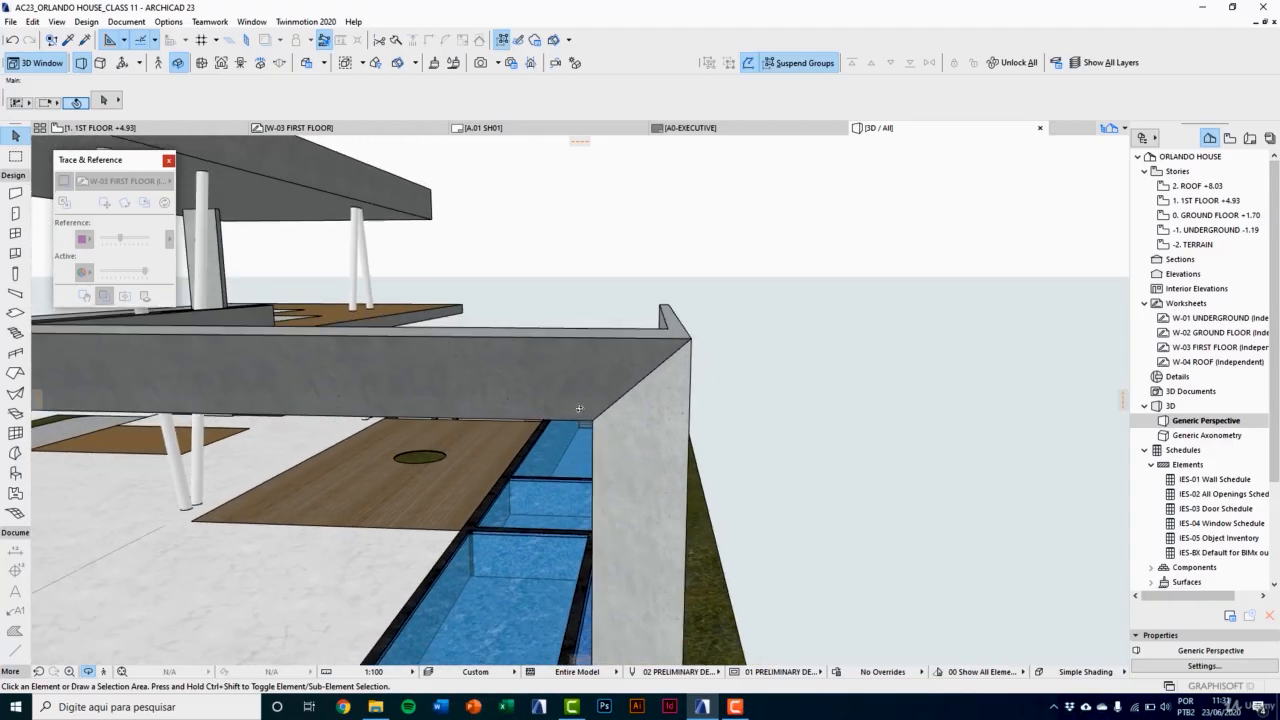
Step: In the first-floor plan, mirror a copy of the long BEAM 1 and its short BEAM 2 end piece about the horizontal axis through the side beam's midpoint
key(F2)
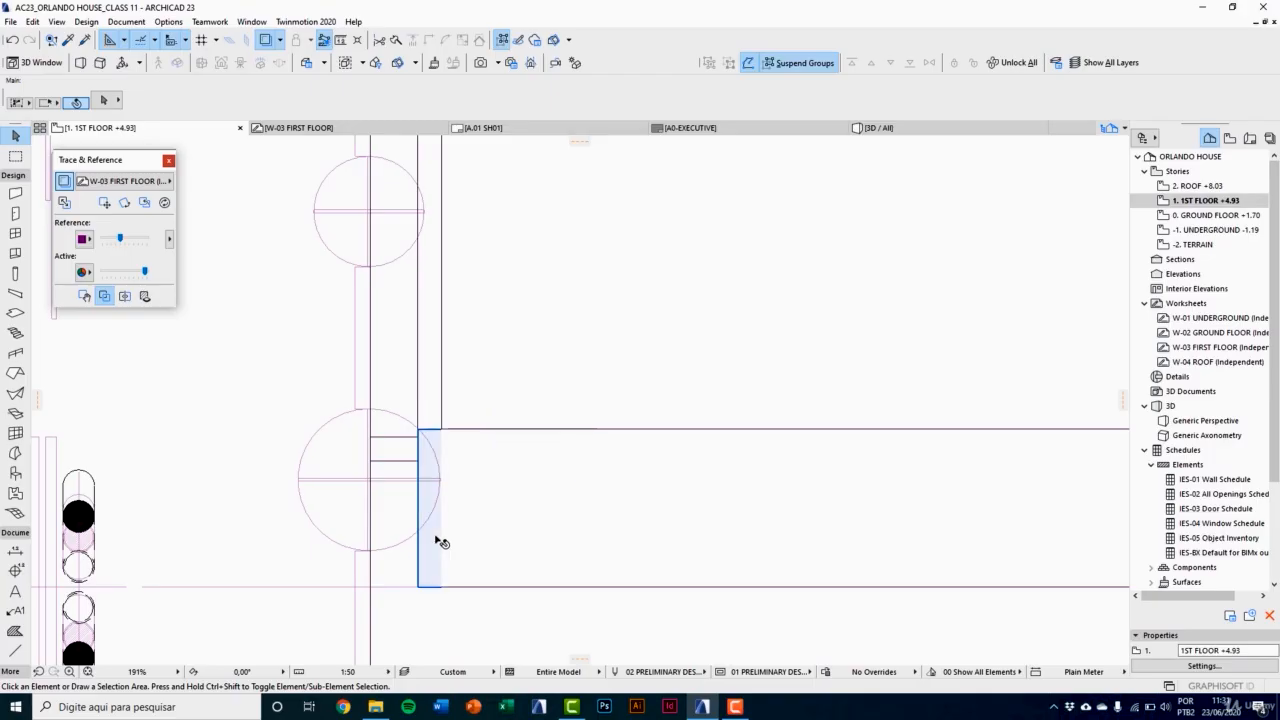
click(437, 539)
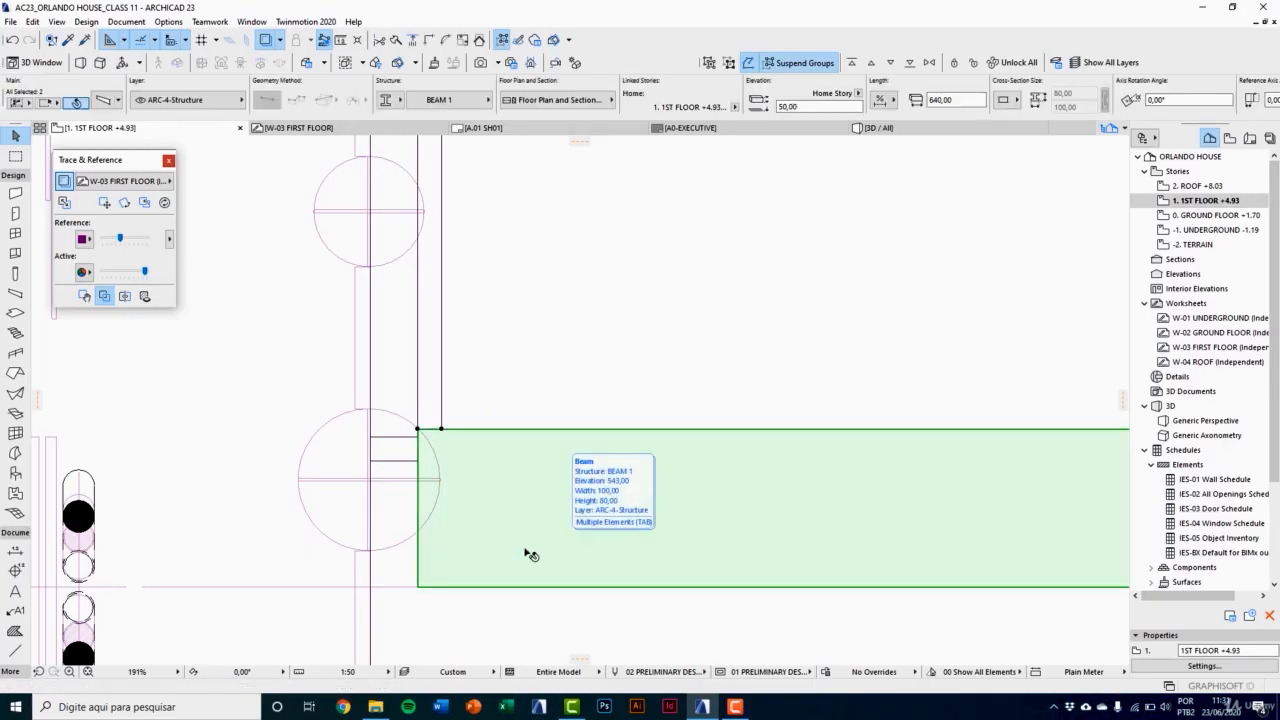
shift+click(529, 557)
scroll(535, 468, down, 5)
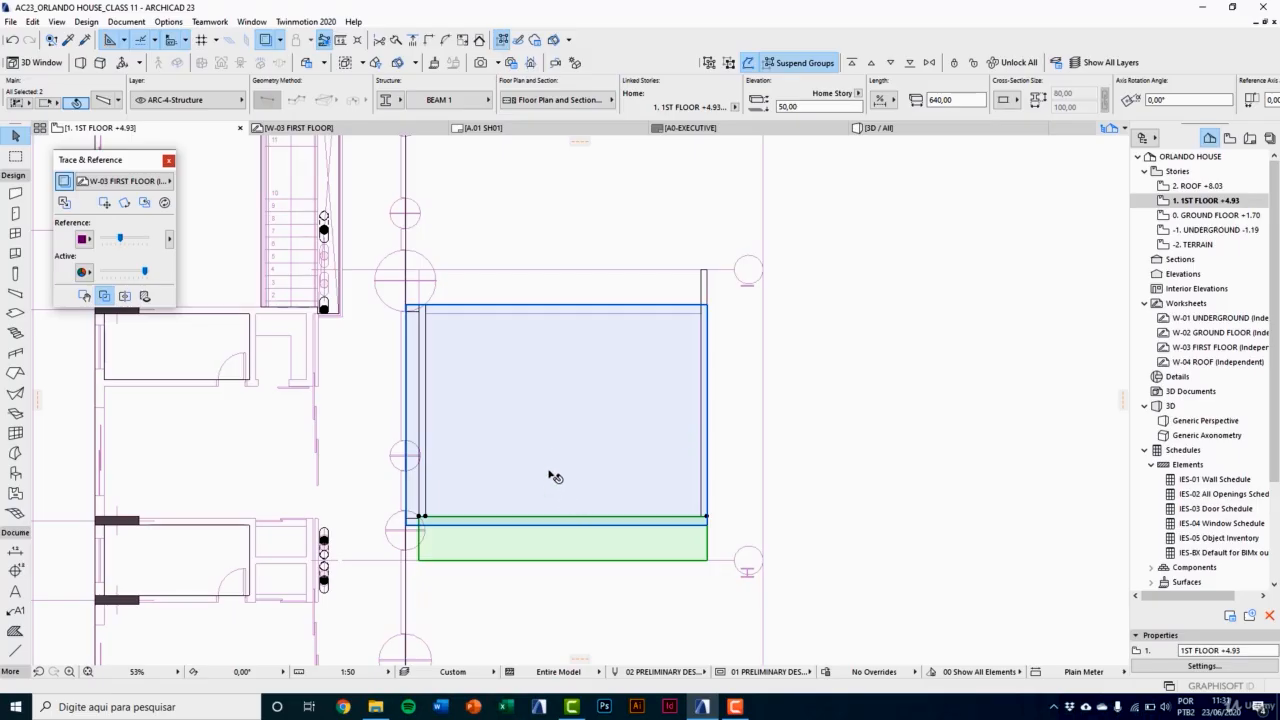
key(ctrl+alt+m)
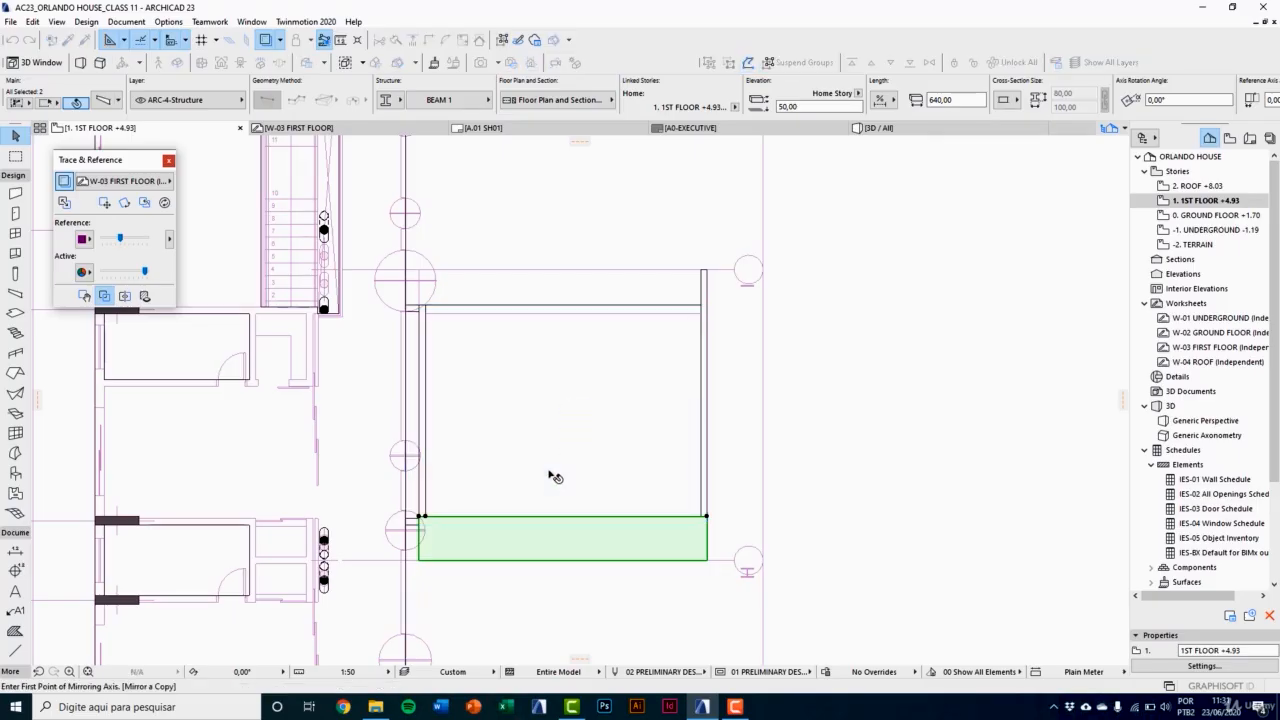
scroll(541, 459, up, 2)
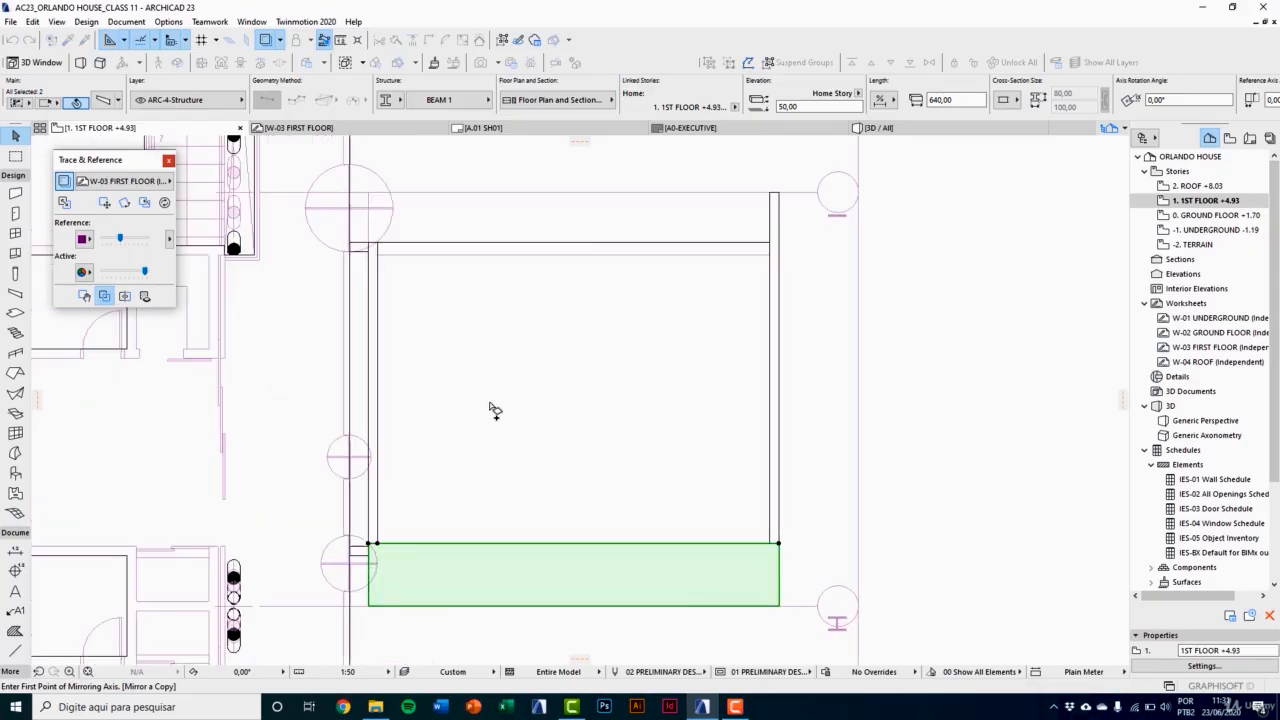
click(378, 400)
click(580, 400)
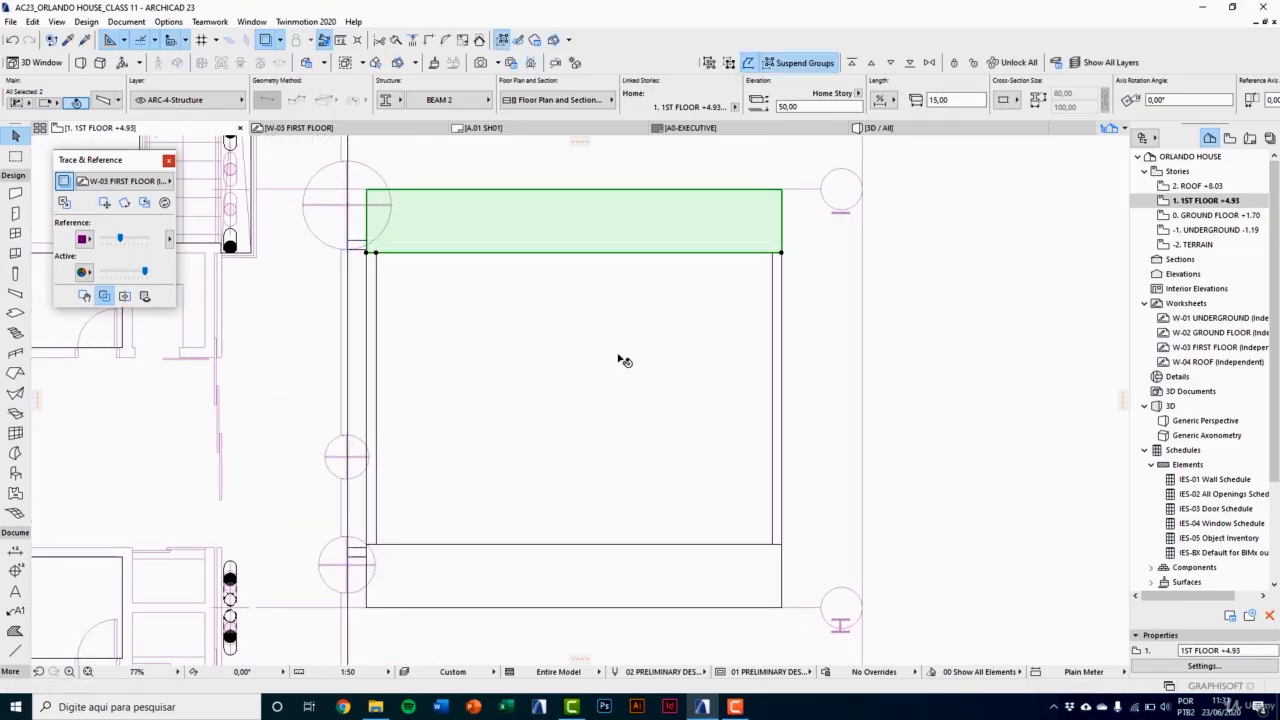
key(Escape)
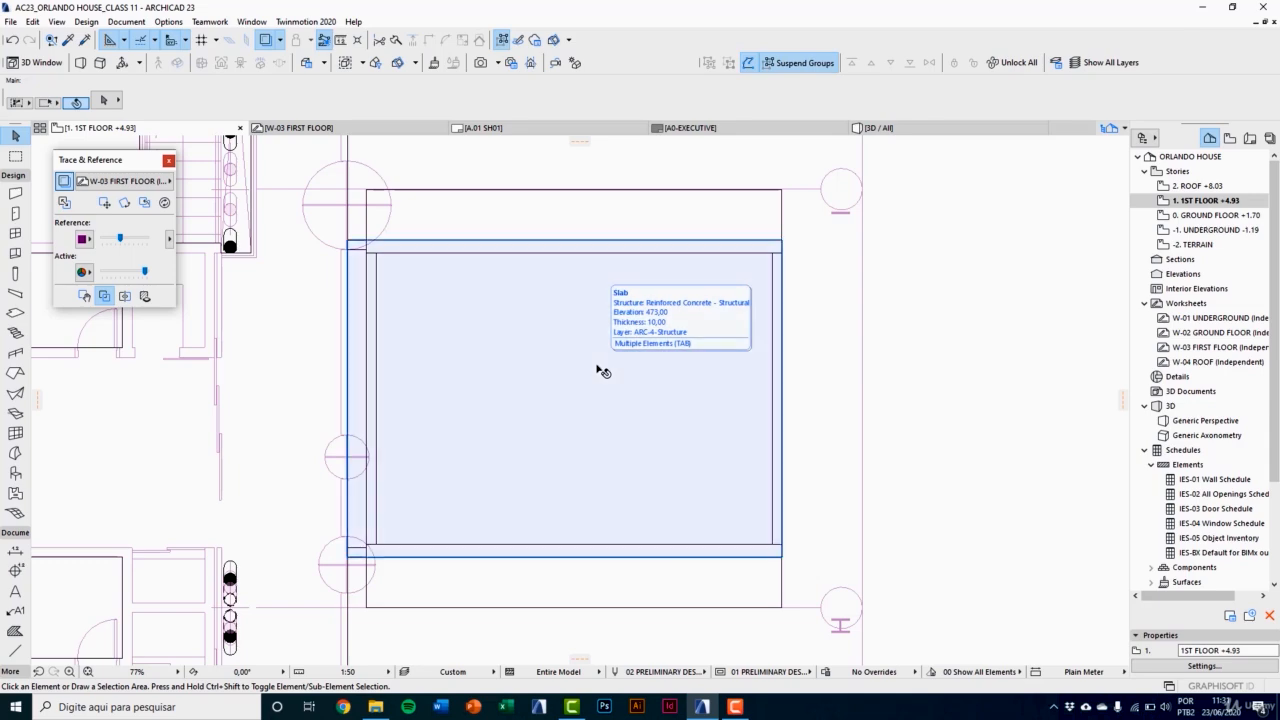
Step: In 3D, stretch the 10-thick supporting wall under the mirrored beam to a height of 373, level with the beam's top, and check the frame
key(F3)
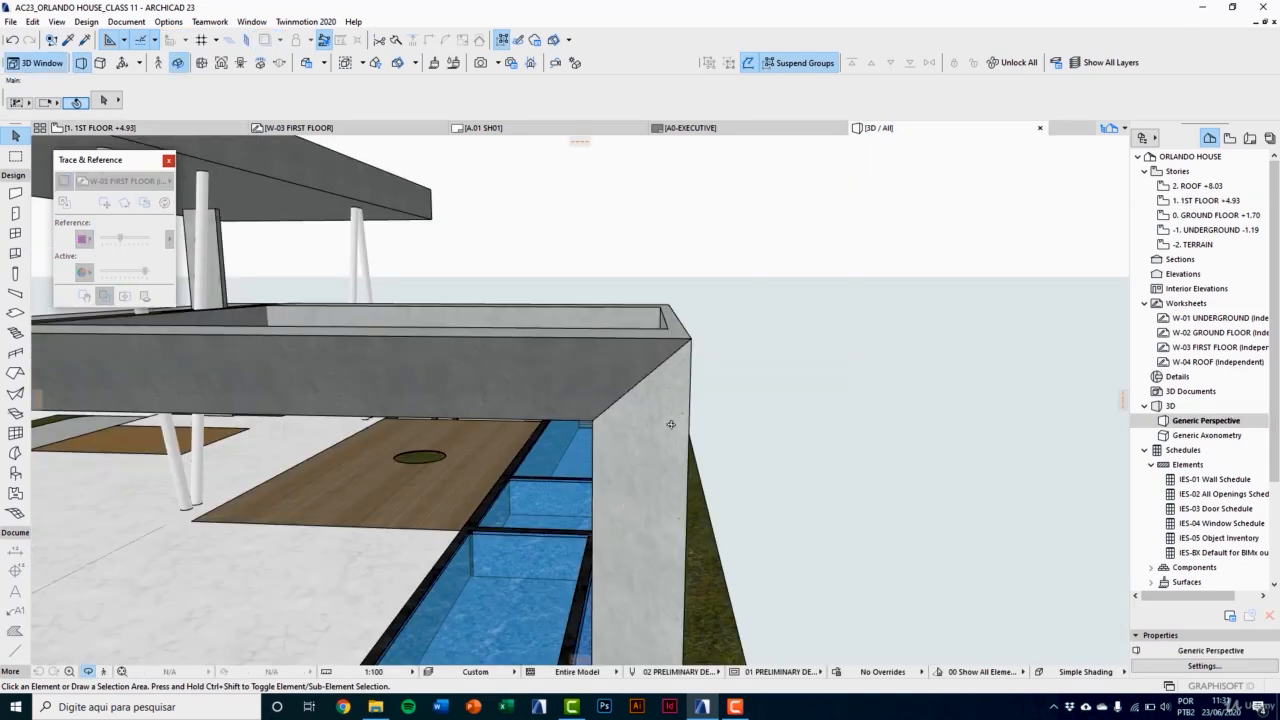
shift+middle_drag(575, 442, 287, 426)
click(389, 432)
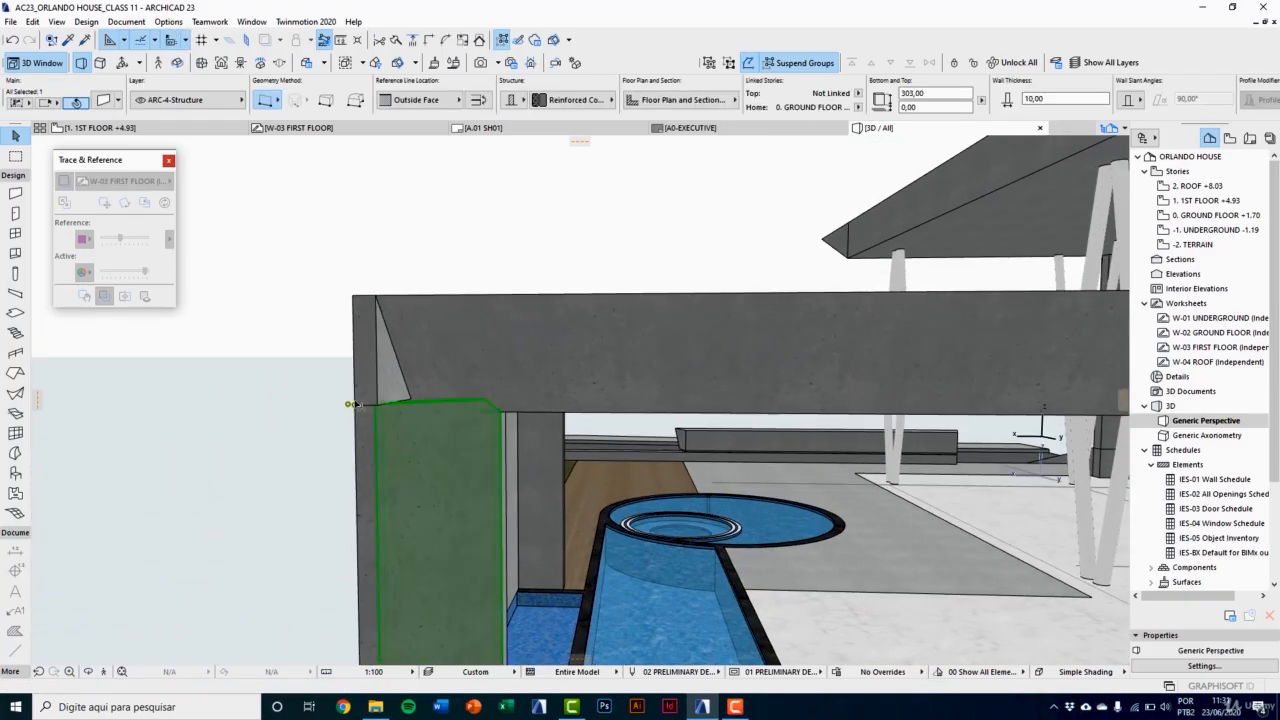
click(352, 406)
click(352, 406)
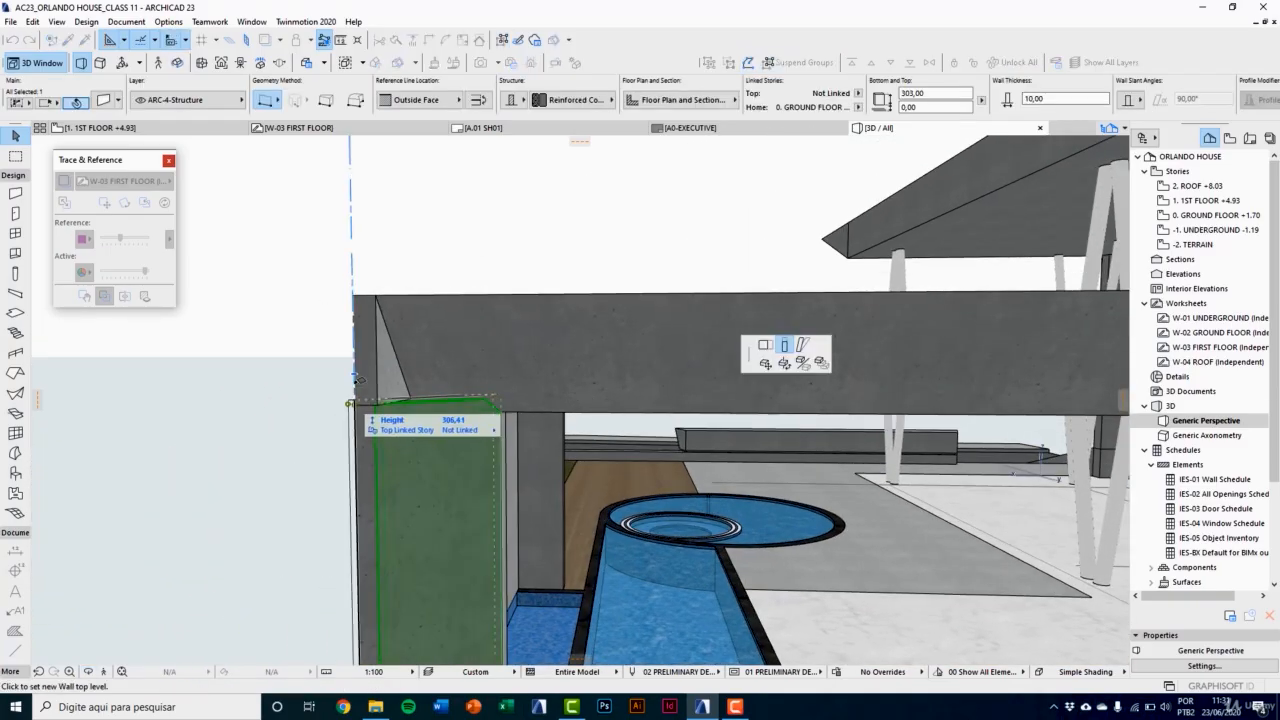
click(353, 297)
key(Escape)
mouse_move(371, 380)
shift+middle_down()
mouse_move(383, 346)
mouse_move(399, 366)
mouse_move(370, 390)
shift+middle_up()
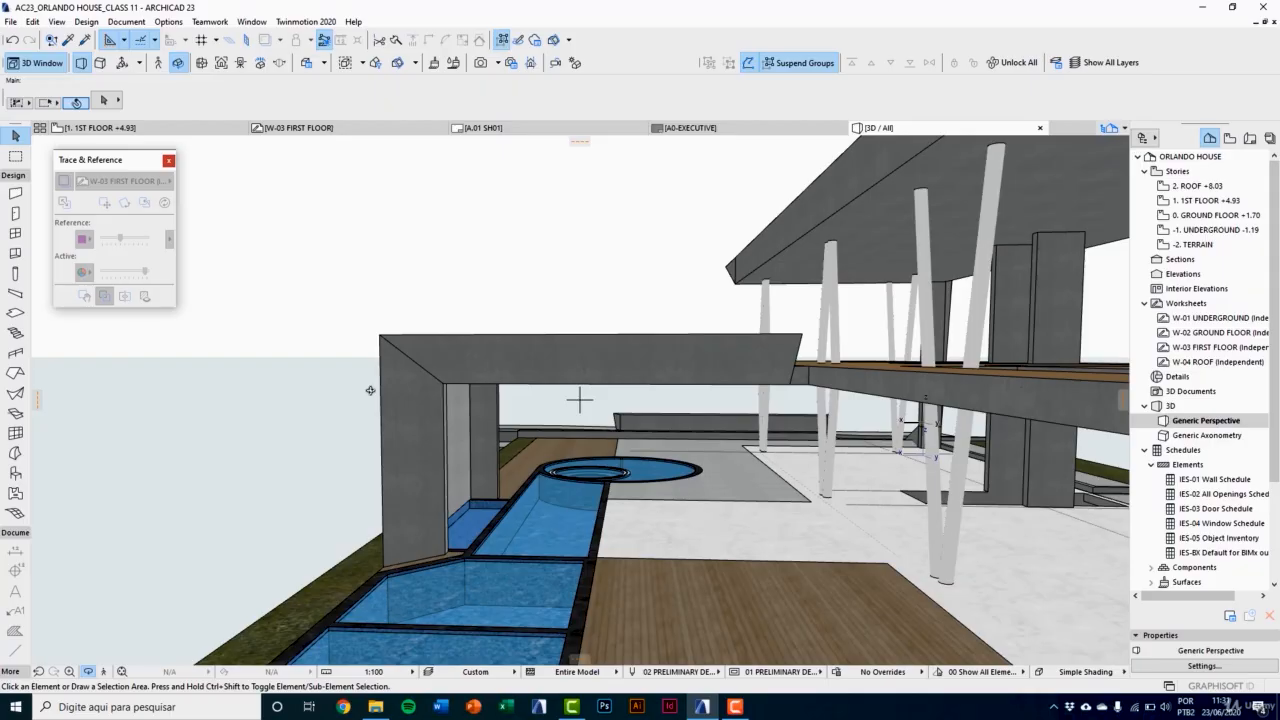
shift+middle_drag(383, 395, 867, 437)
shift+middle_drag(834, 462, 909, 495)
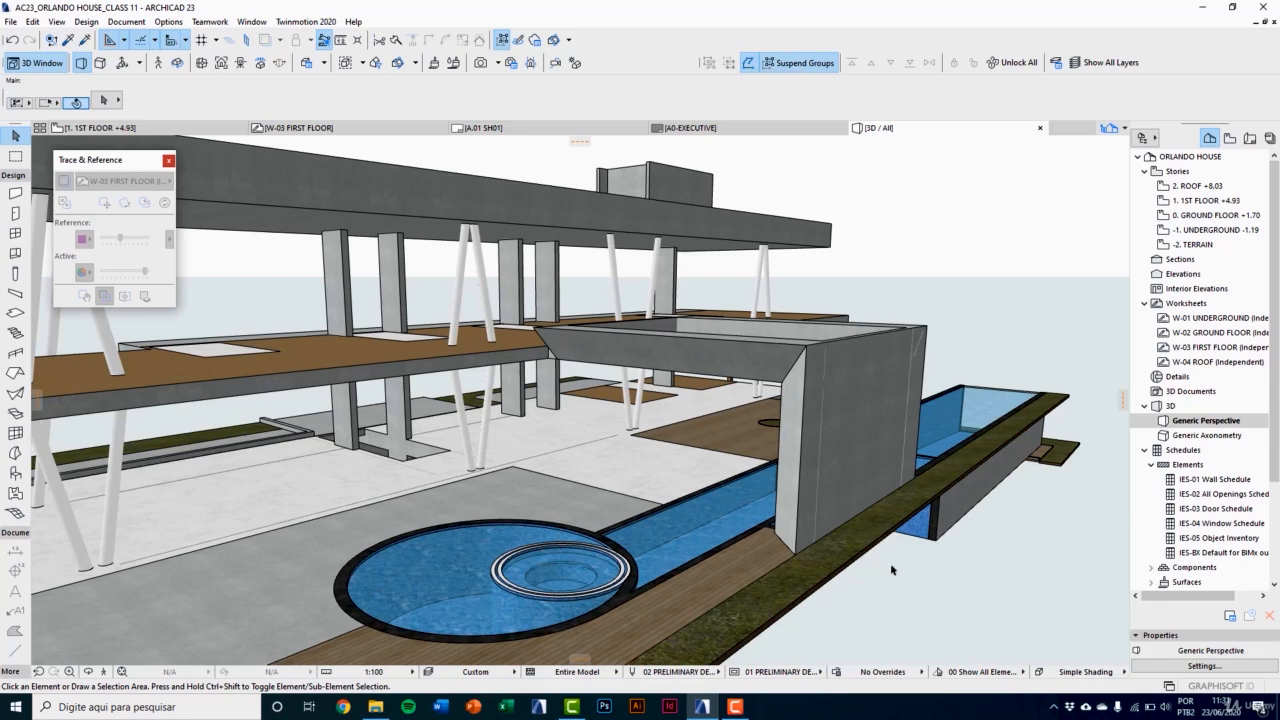
shift+middle_drag(894, 570, 867, 577)
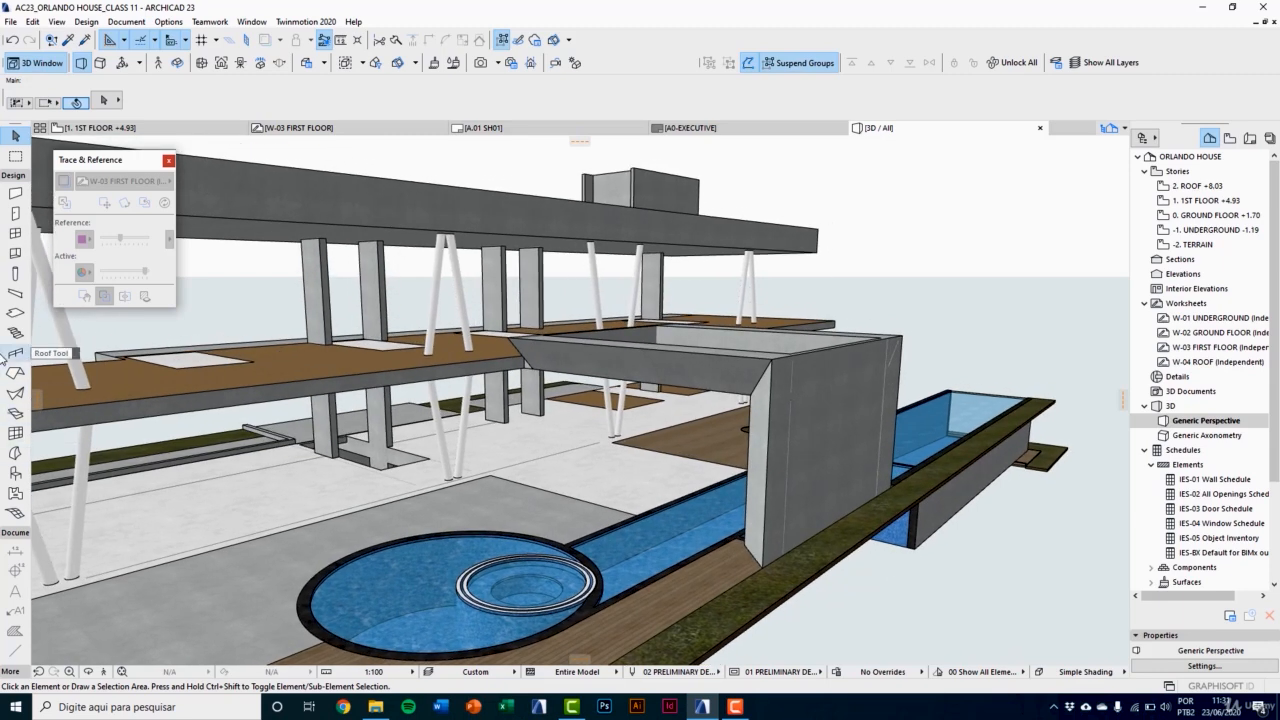
Step: Set the default column to a rectangular 50 × 50 section with Concrete - Light 23 surfaces
click(15, 274)
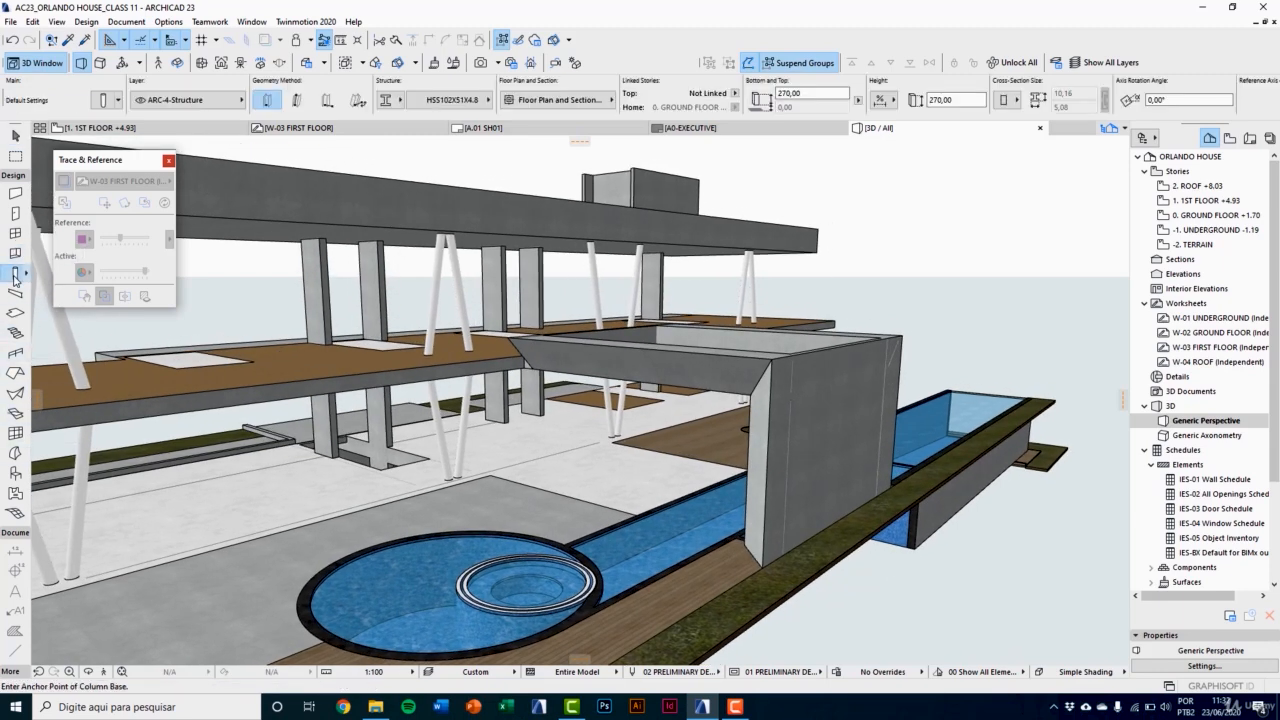
double_click(15, 275)
drag(388, 112, 381, 128)
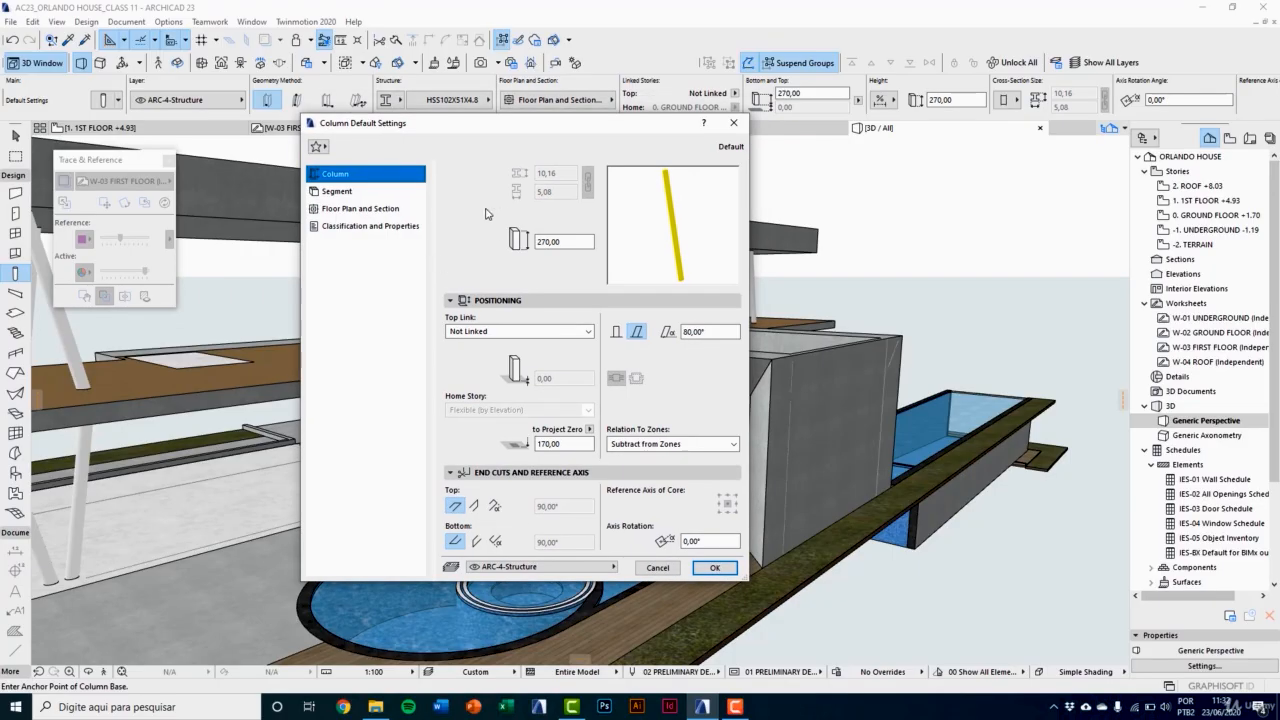
click(350, 190)
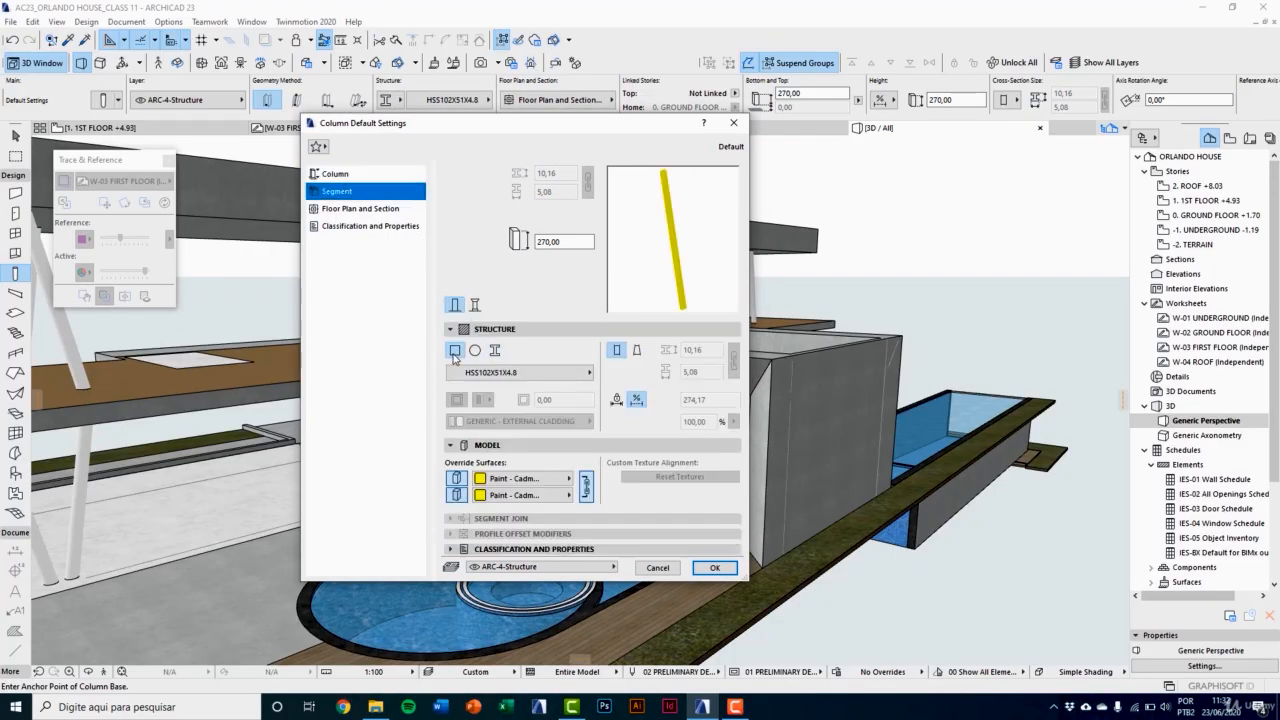
click(455, 351)
click(588, 181)
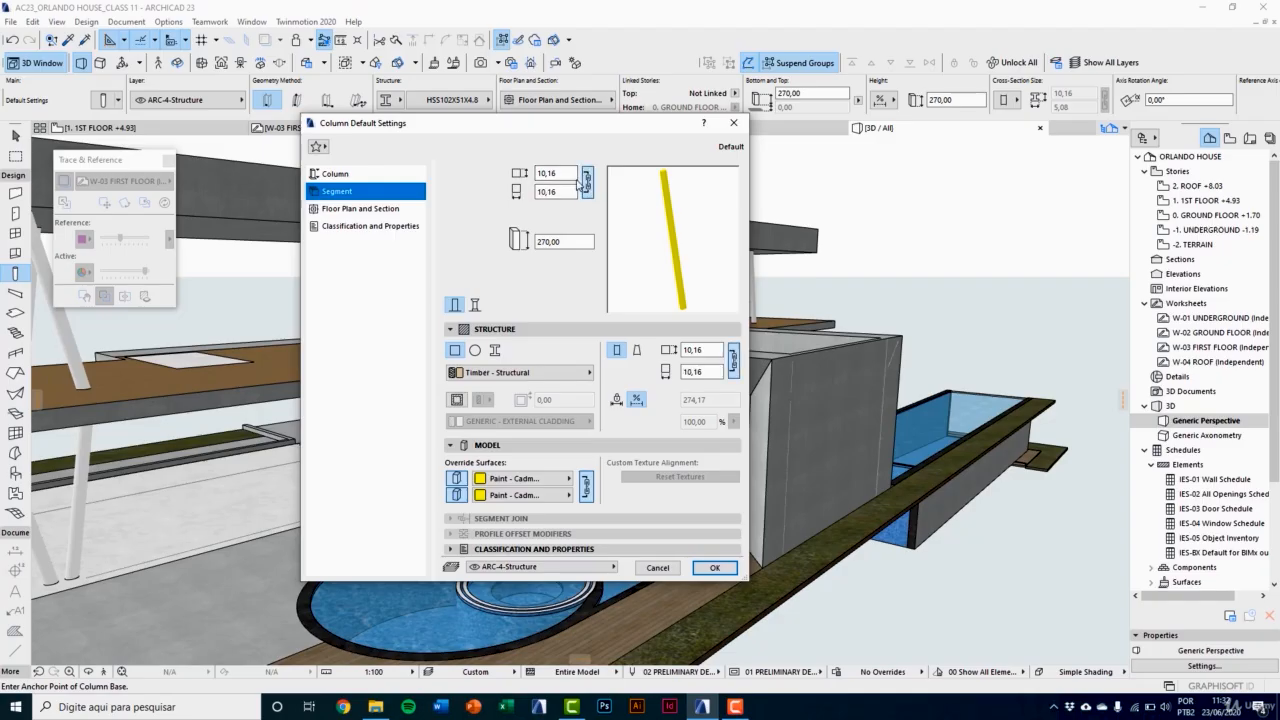
text(50)
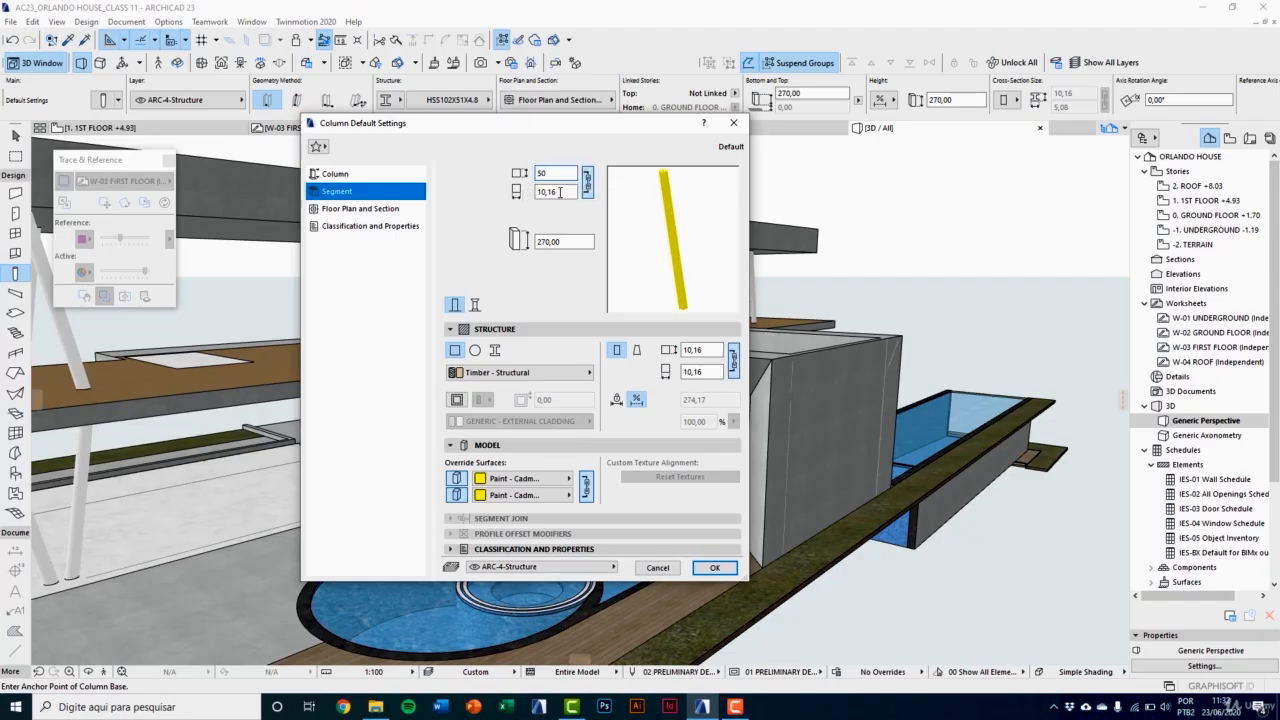
key(Tab)
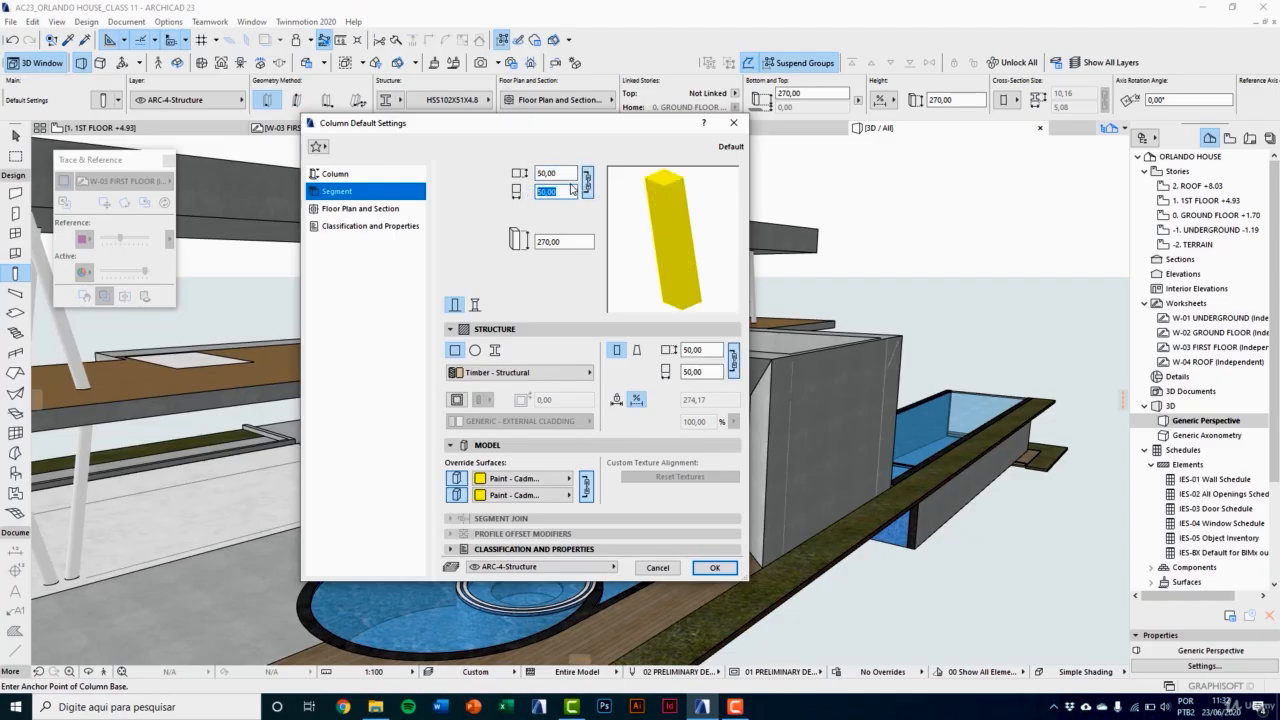
click(525, 478)
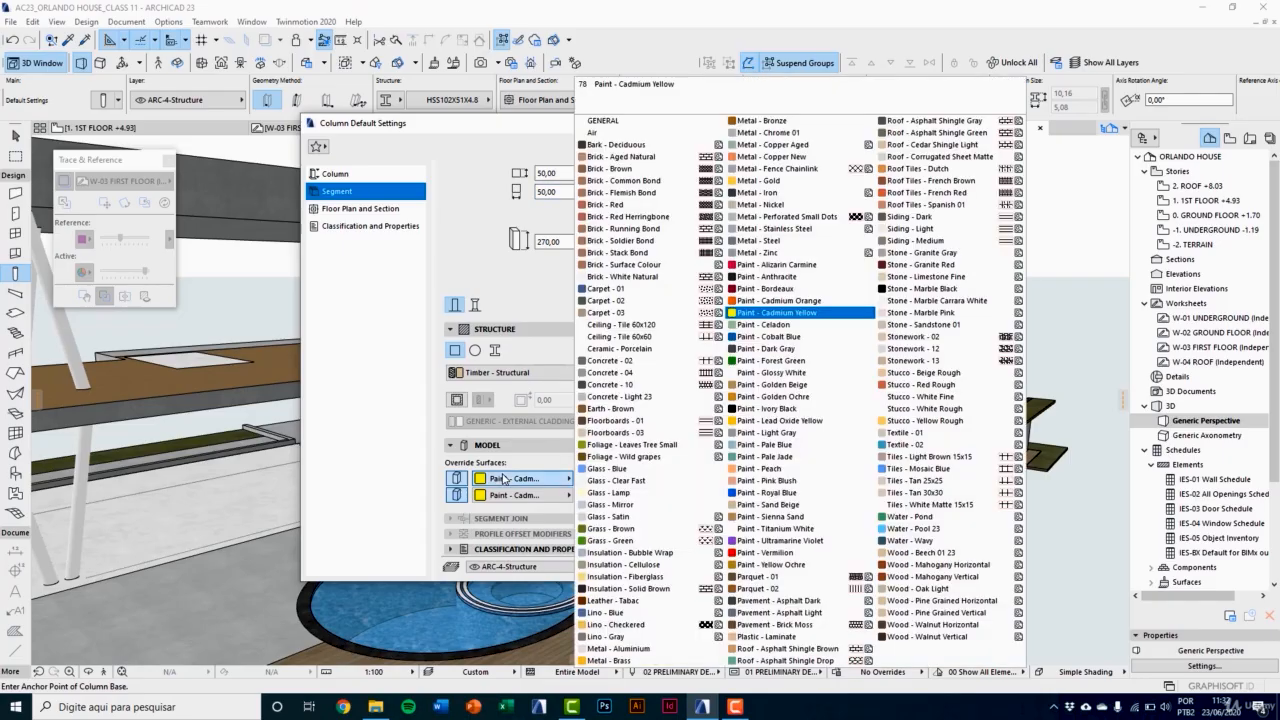
click(619, 397)
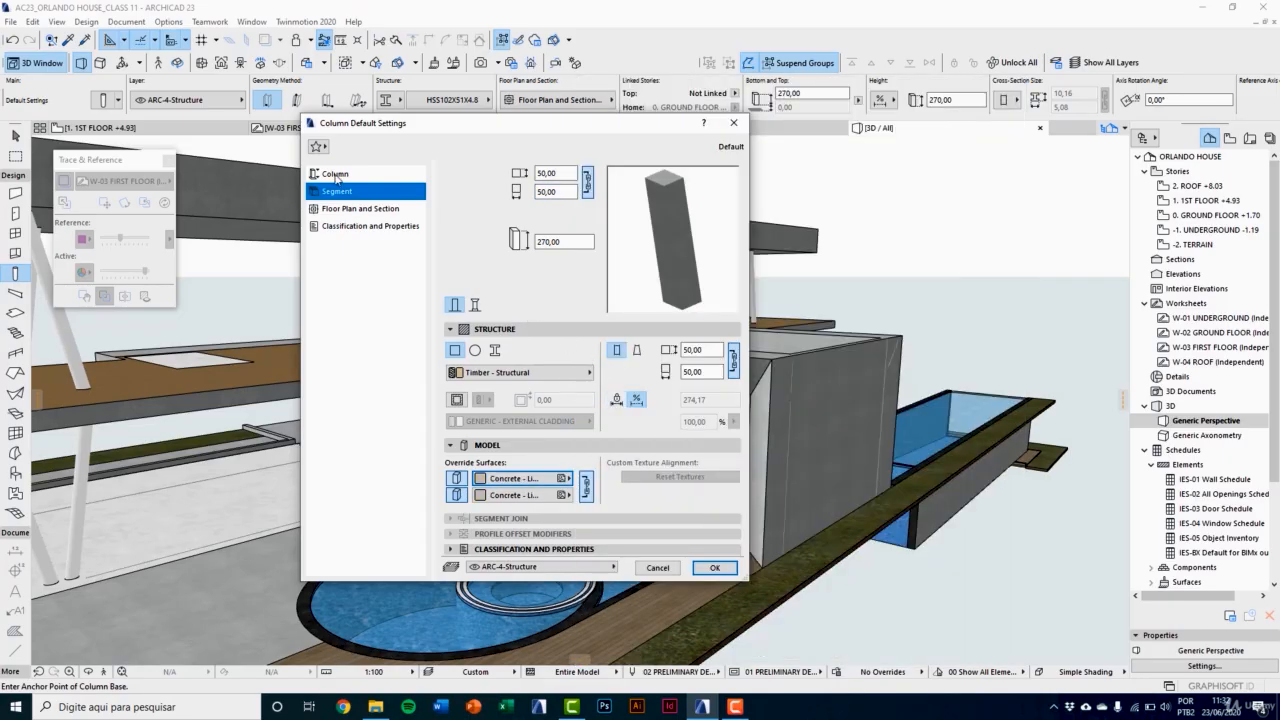
Step: Set the default column's height to 400 and make it vertical, keeping its top not linked
click(336, 175)
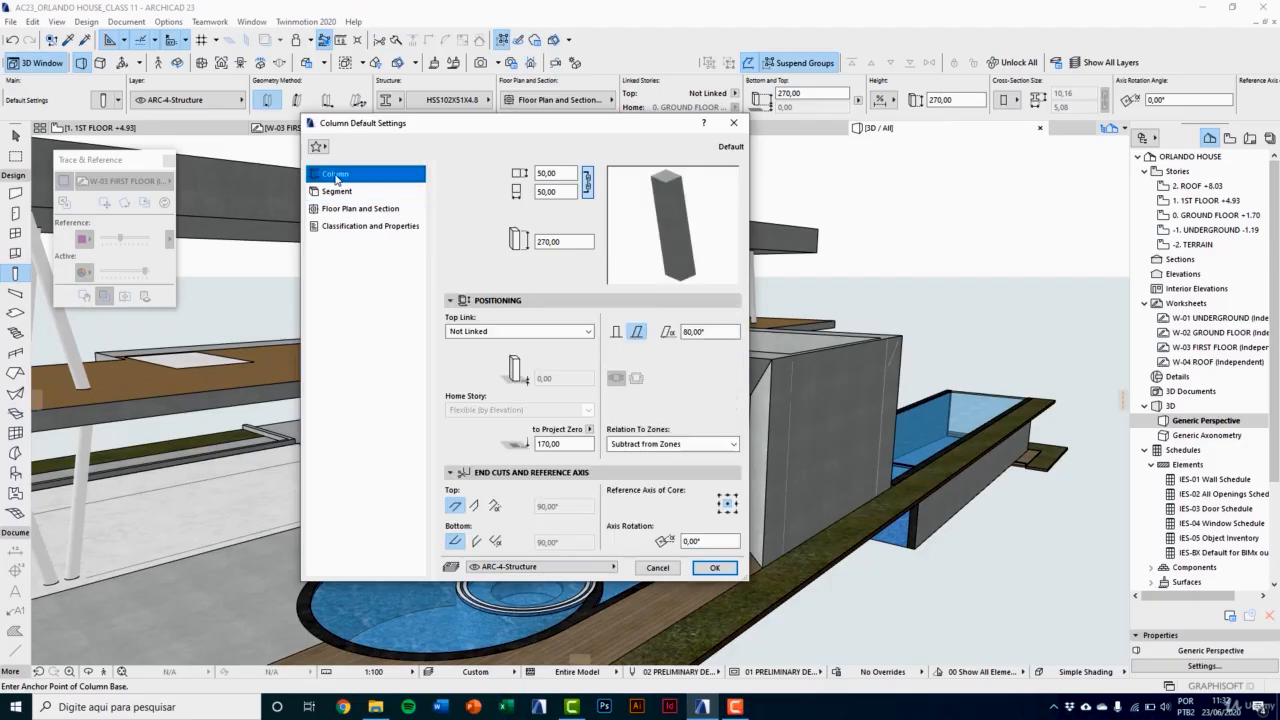
click(514, 335)
click(514, 334)
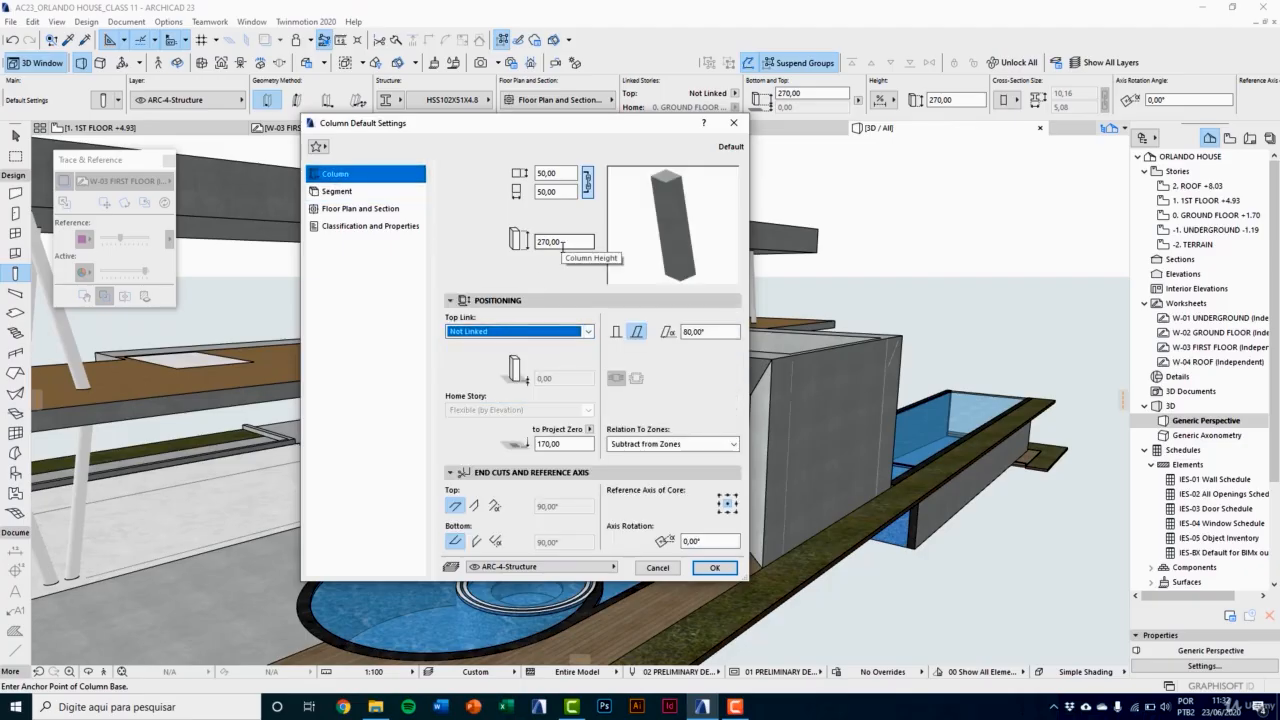
click(563, 242)
text(40)
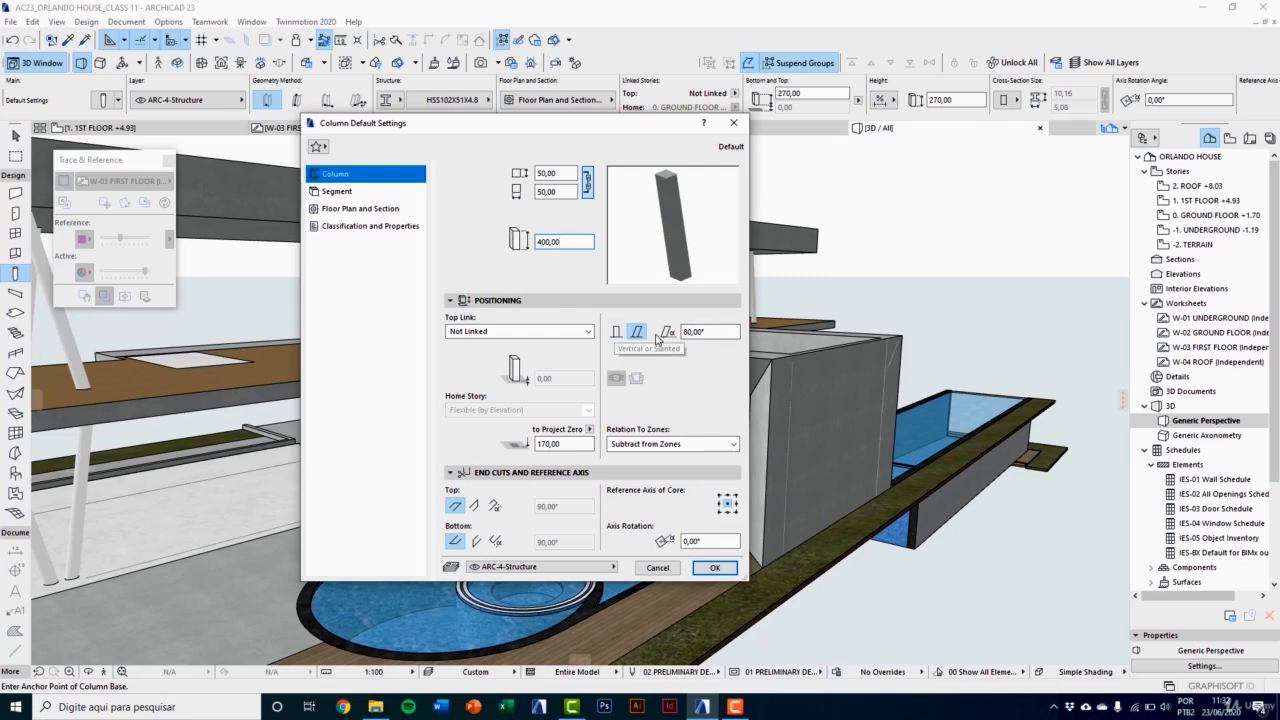
click(617, 333)
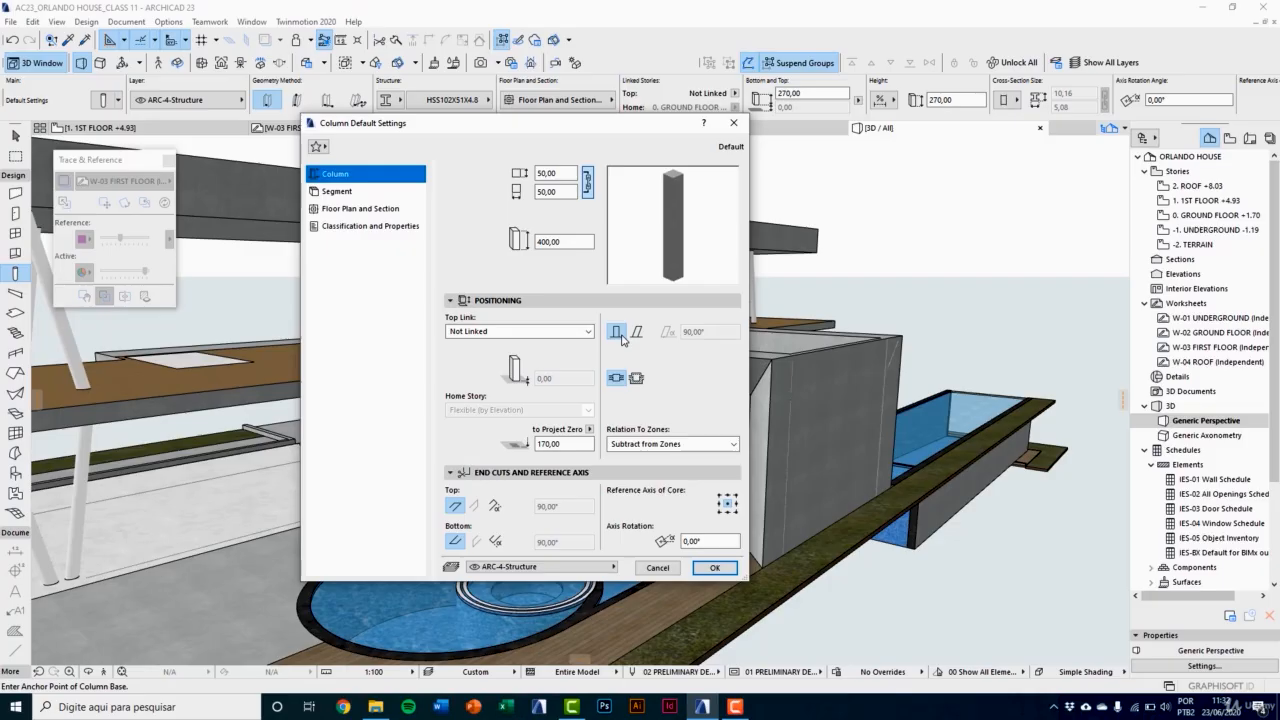
click(714, 567)
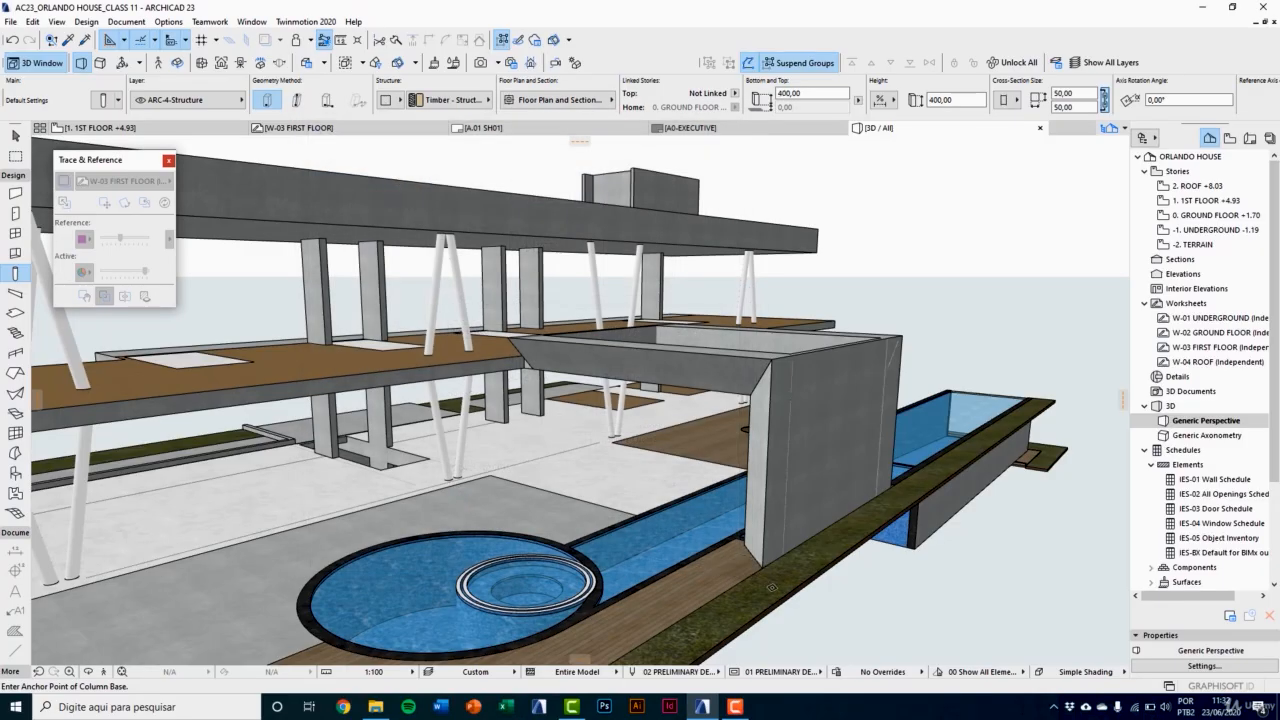
Step: Place one default 50 × 50 column on the ground floor plan, in the open area beside the house, and check it in 3D
double_click(1215, 215)
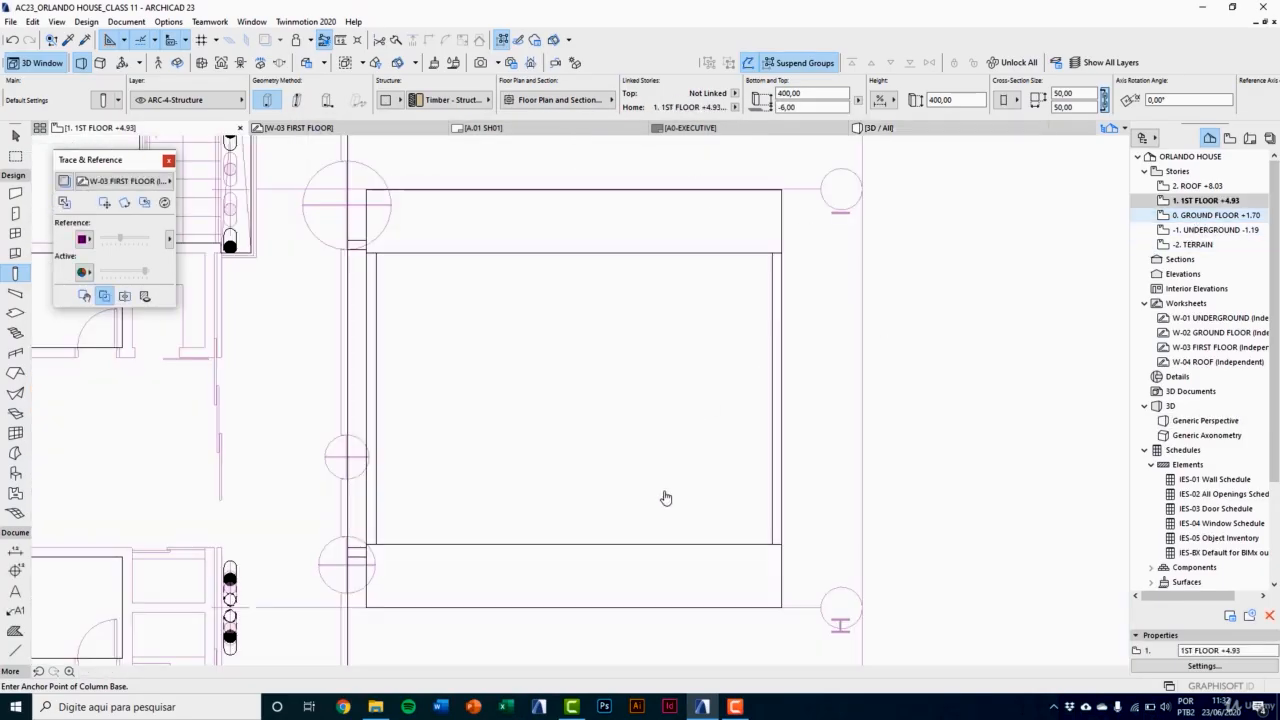
scroll(519, 507, down, 4)
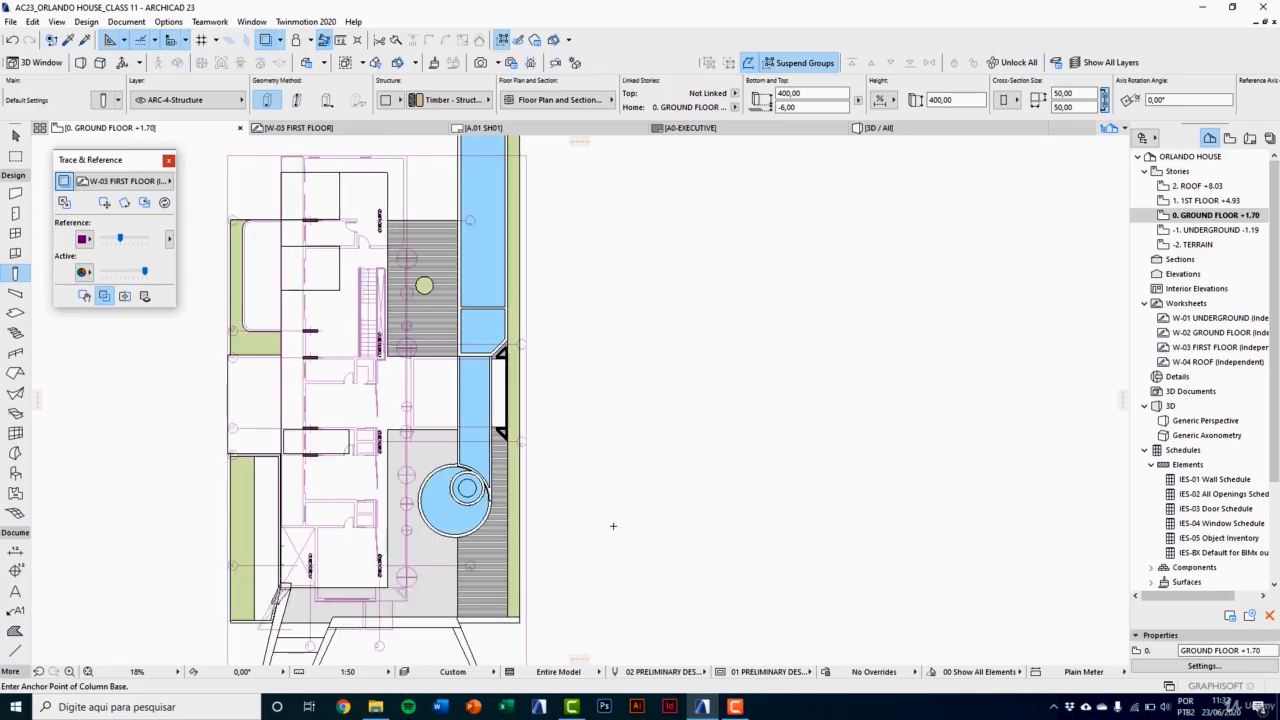
scroll(592, 518, up, 6)
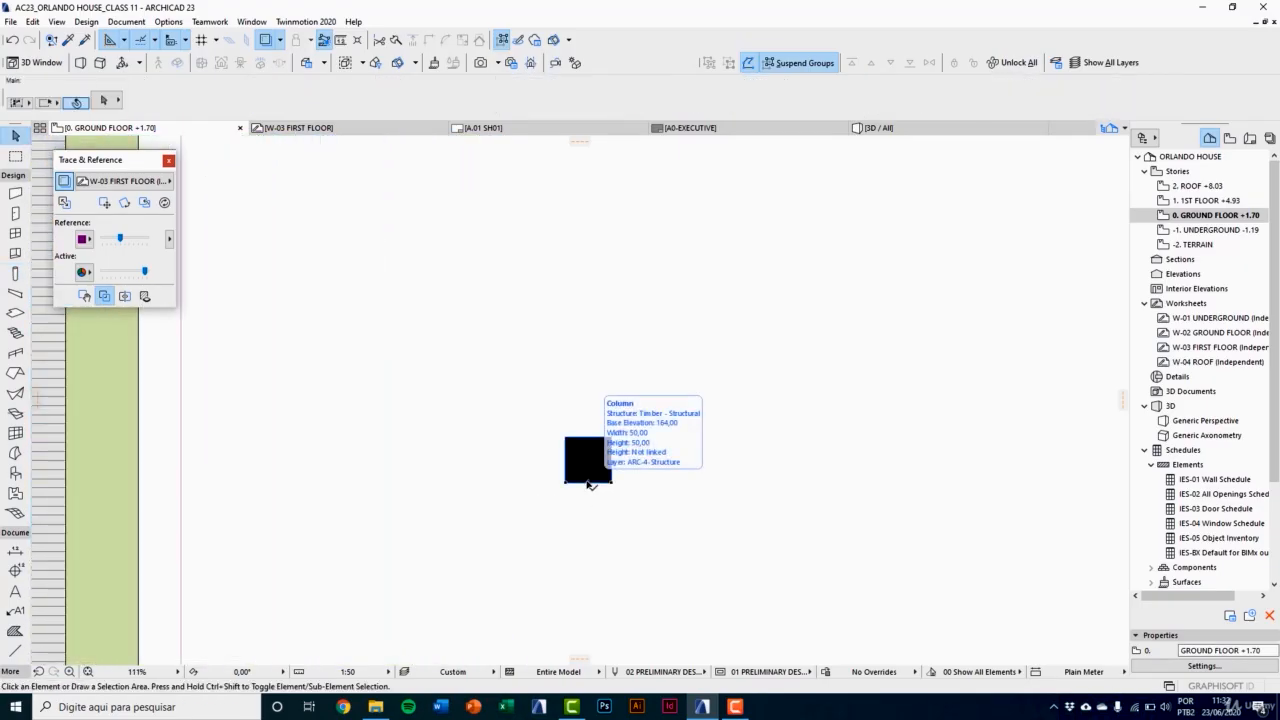
key(F3)
scroll(594, 476, down, 3)
shift+middle_drag(669, 474, 618, 439)
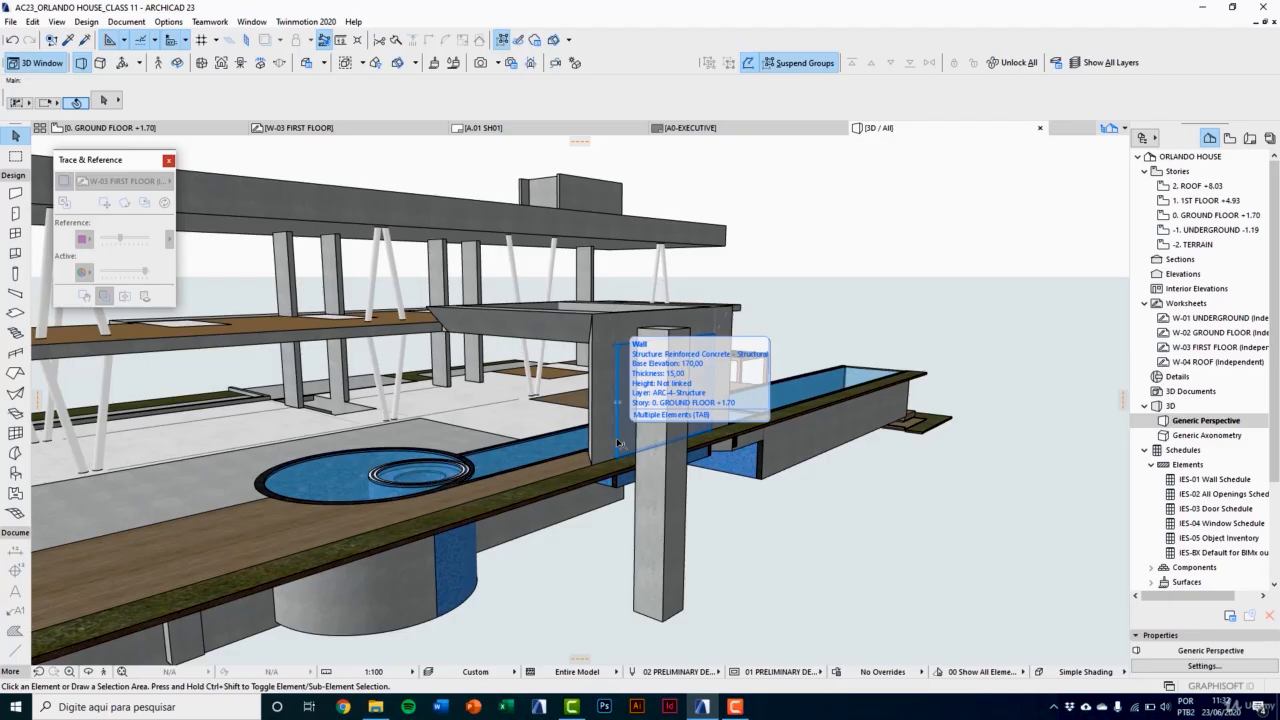
Step: Create a new complex profile named PRECAST BEAM 1
click(168, 21)
mouse_move(178, 38)
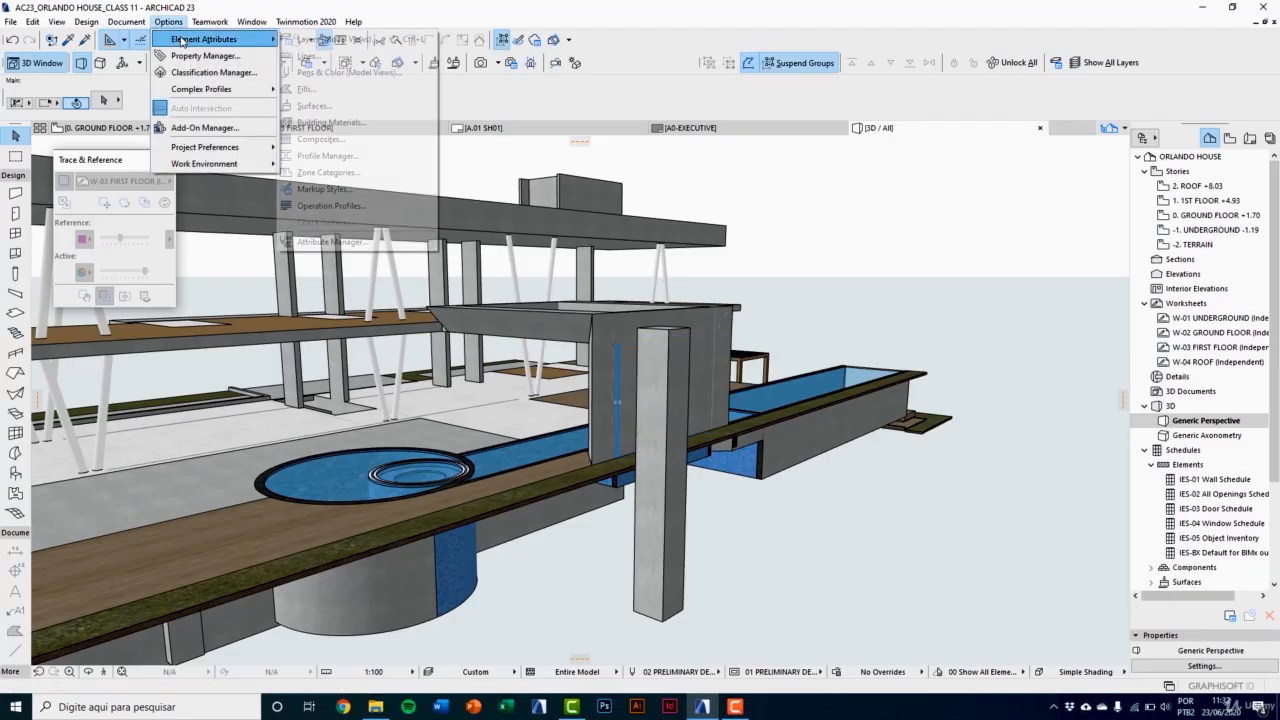
click(341, 157)
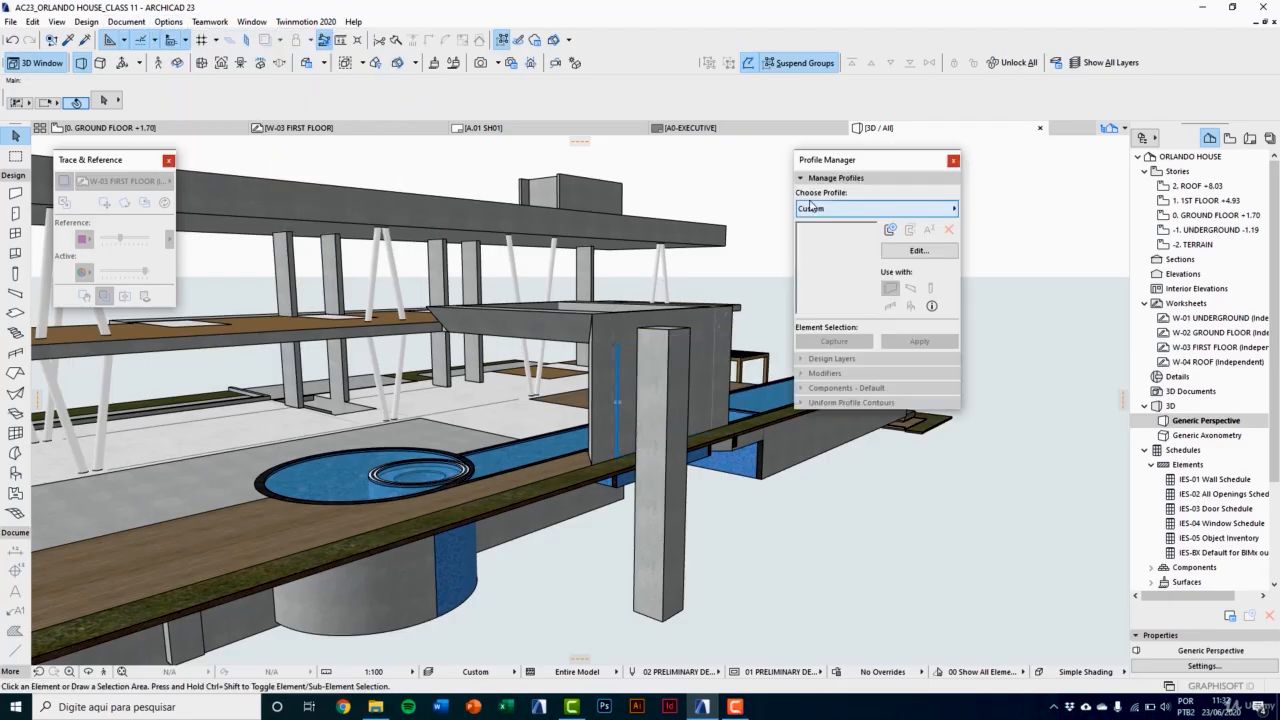
click(889, 232)
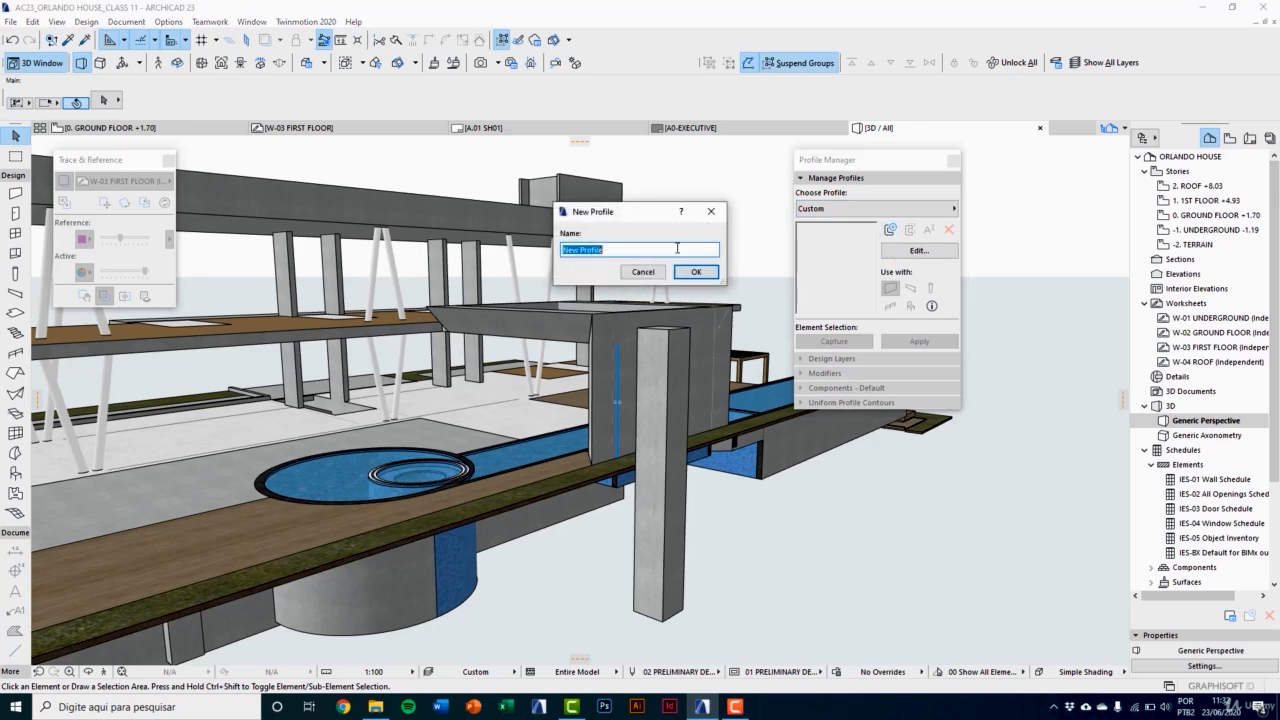
text(PRECAST BEAM 1)
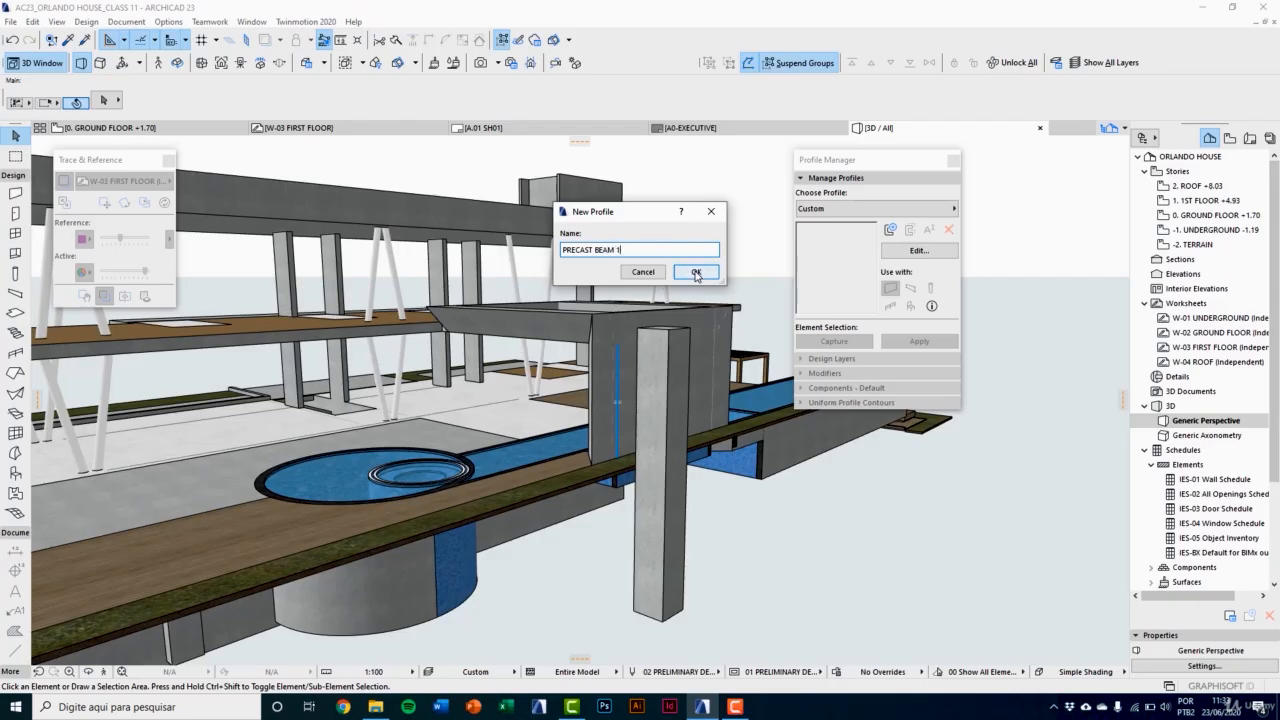
click(696, 273)
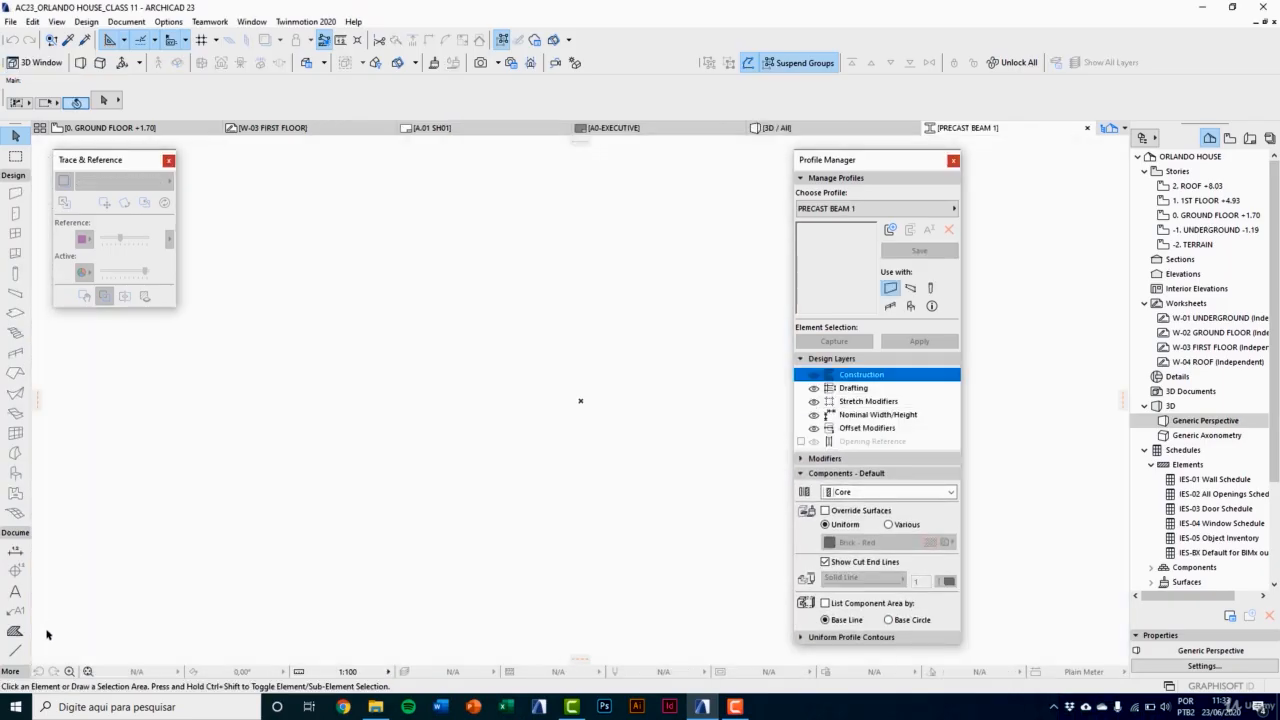
Step: Start the T-shaped profile outline as a polyline with a 50 top edge, a 20 downward side and a 10 inward return
click(15, 650)
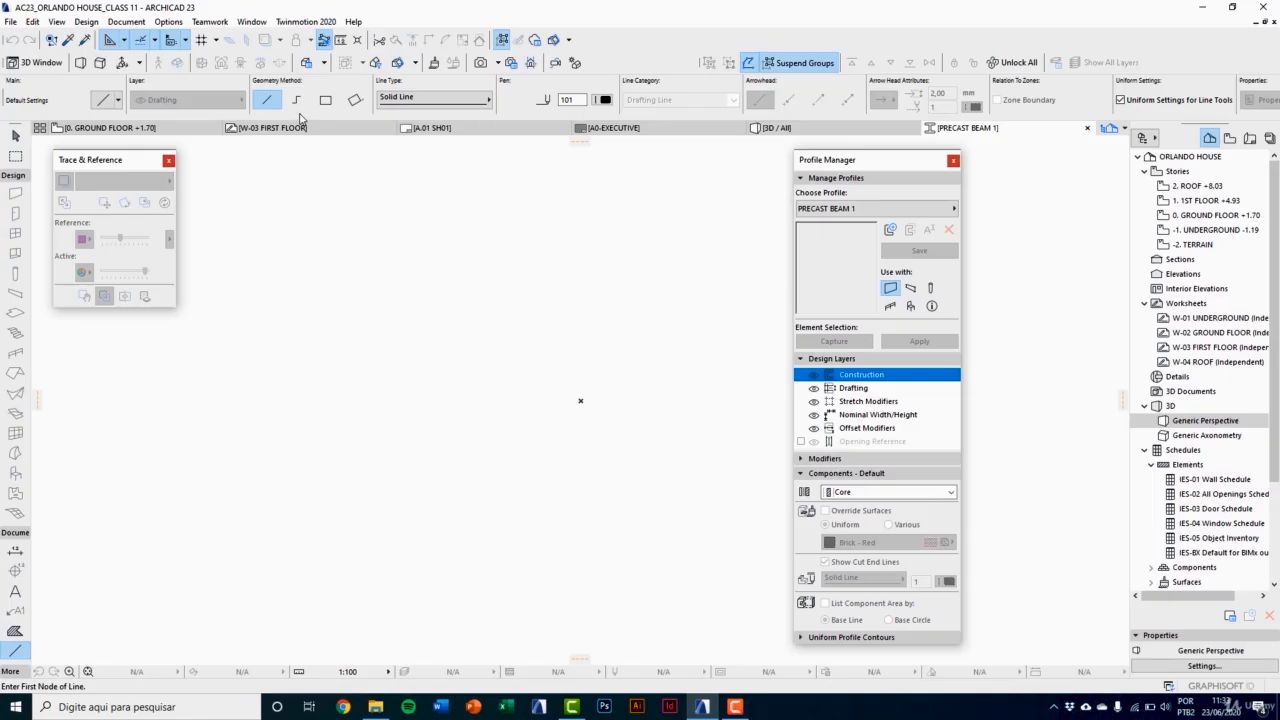
click(295, 101)
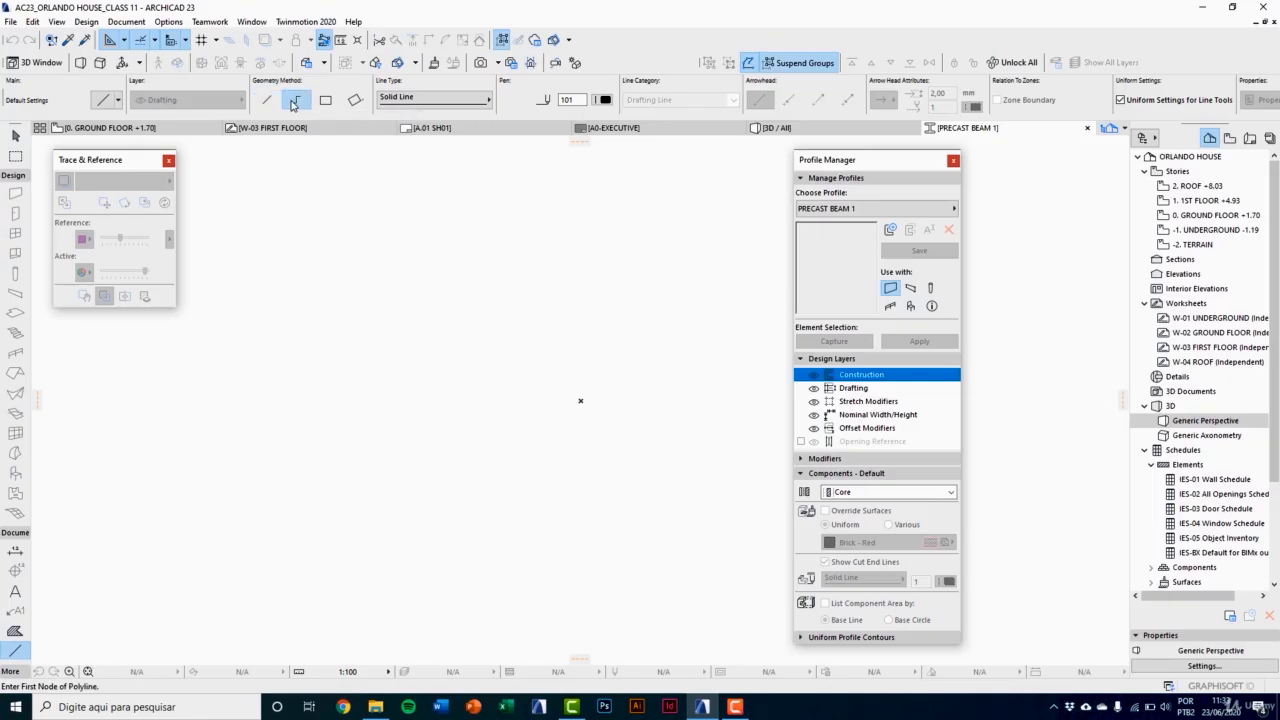
click(310, 276)
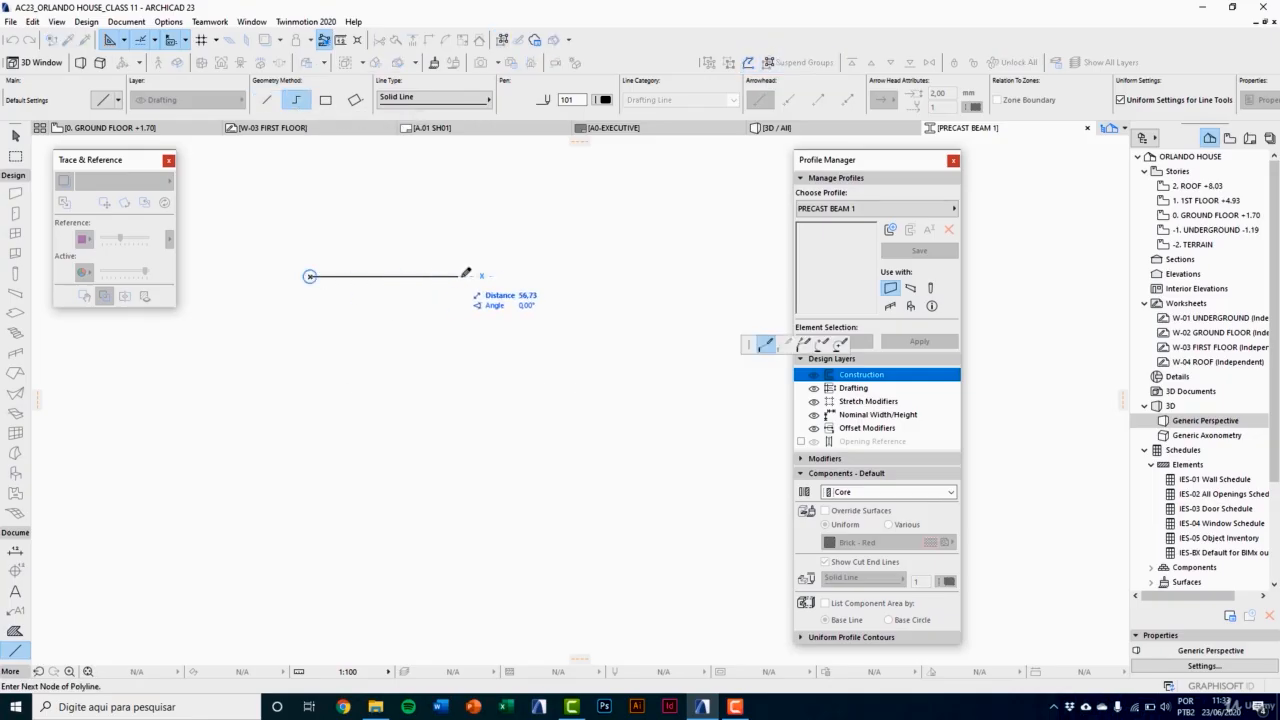
text(54)
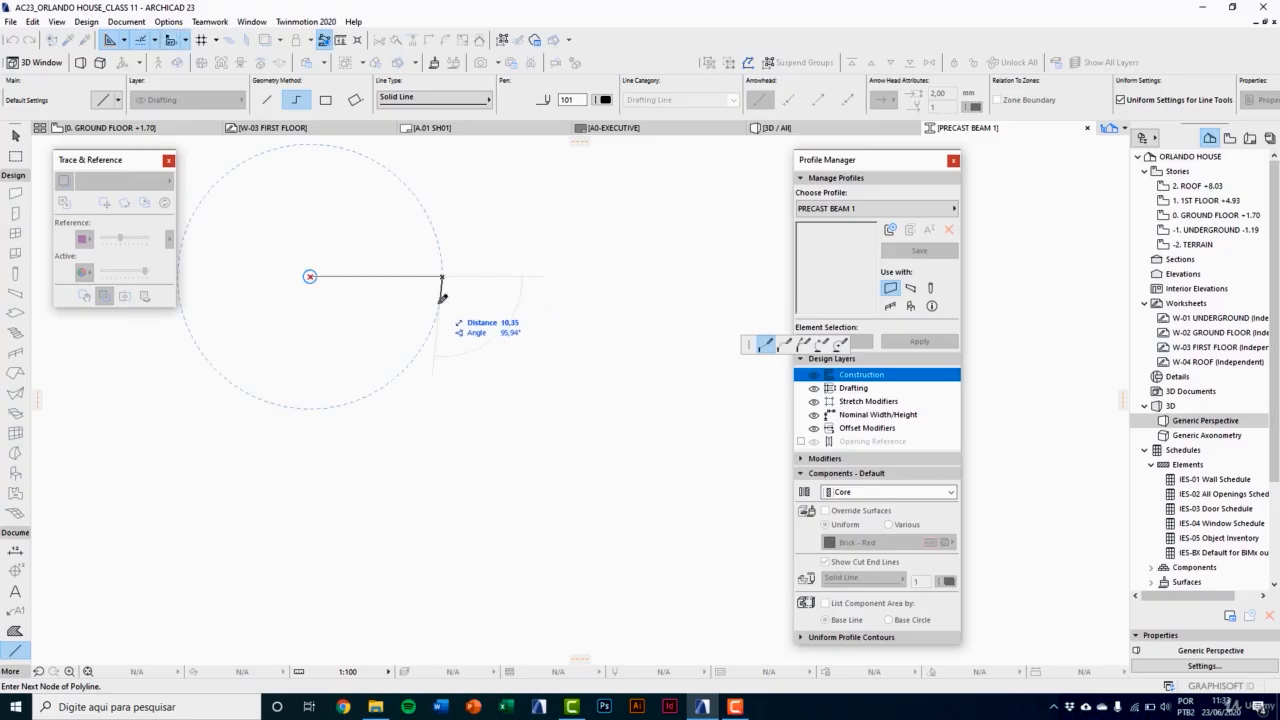
click(442, 278)
text(21)
key(Return)
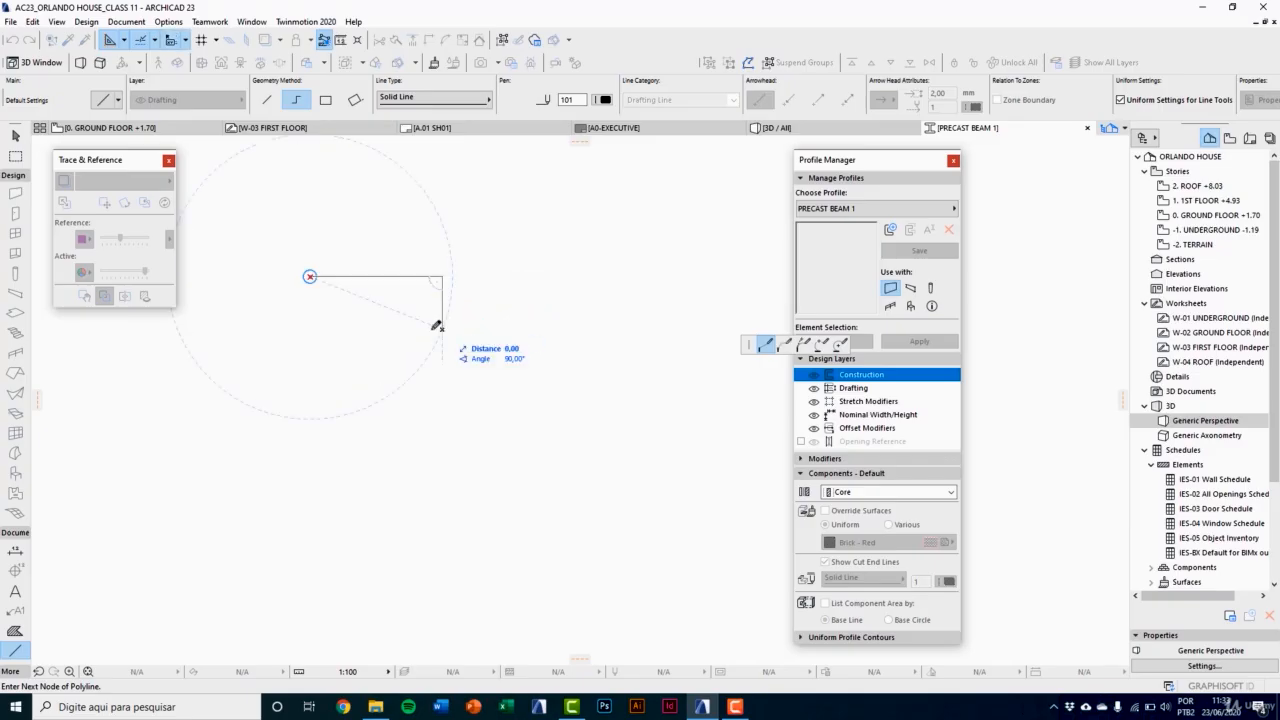
text(10)
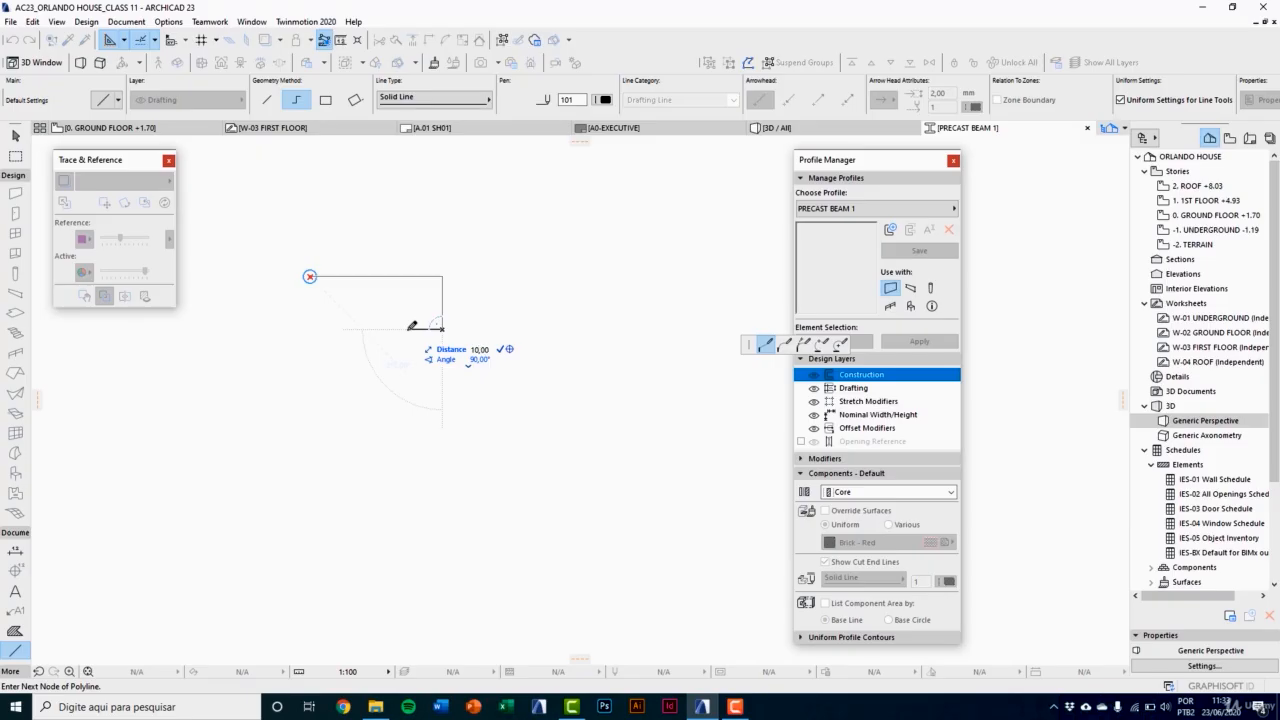
key(Return)
Step: Complete the T outline with a stem 70 high and 30 wide, mirror the flange return, and close it at the starting corner
scroll(425, 326, up, 2)
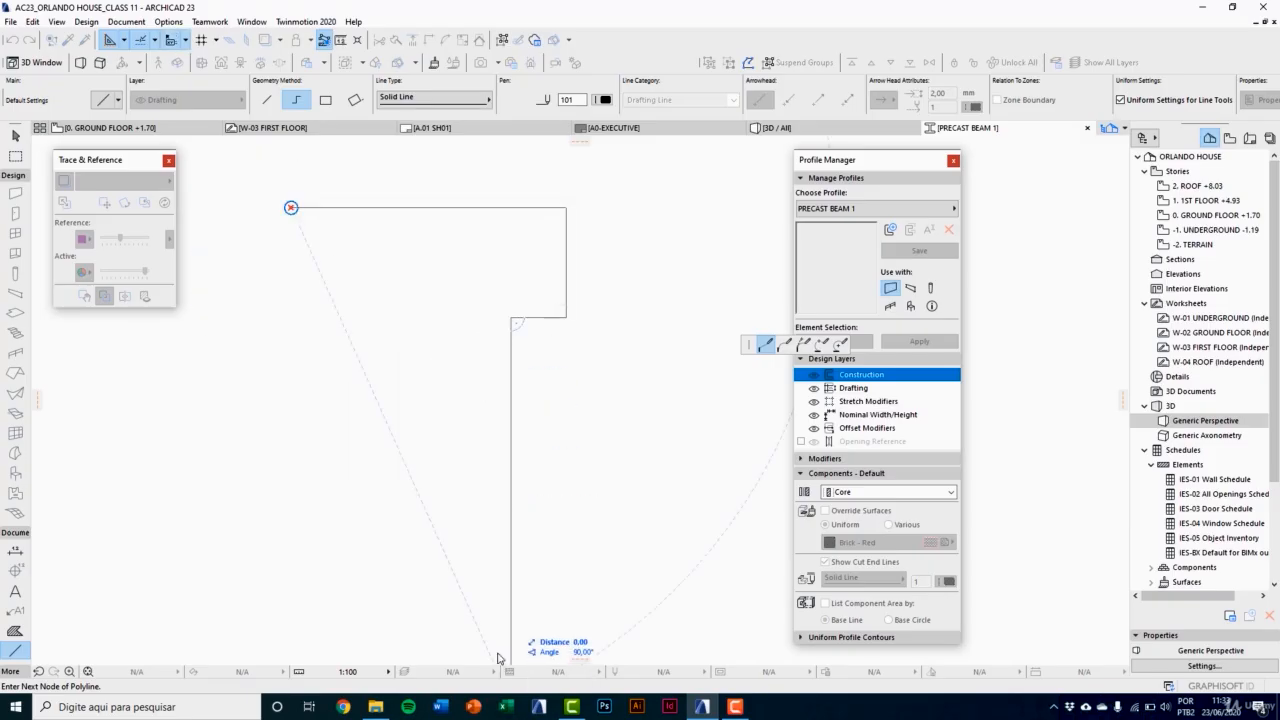
key(Escape)
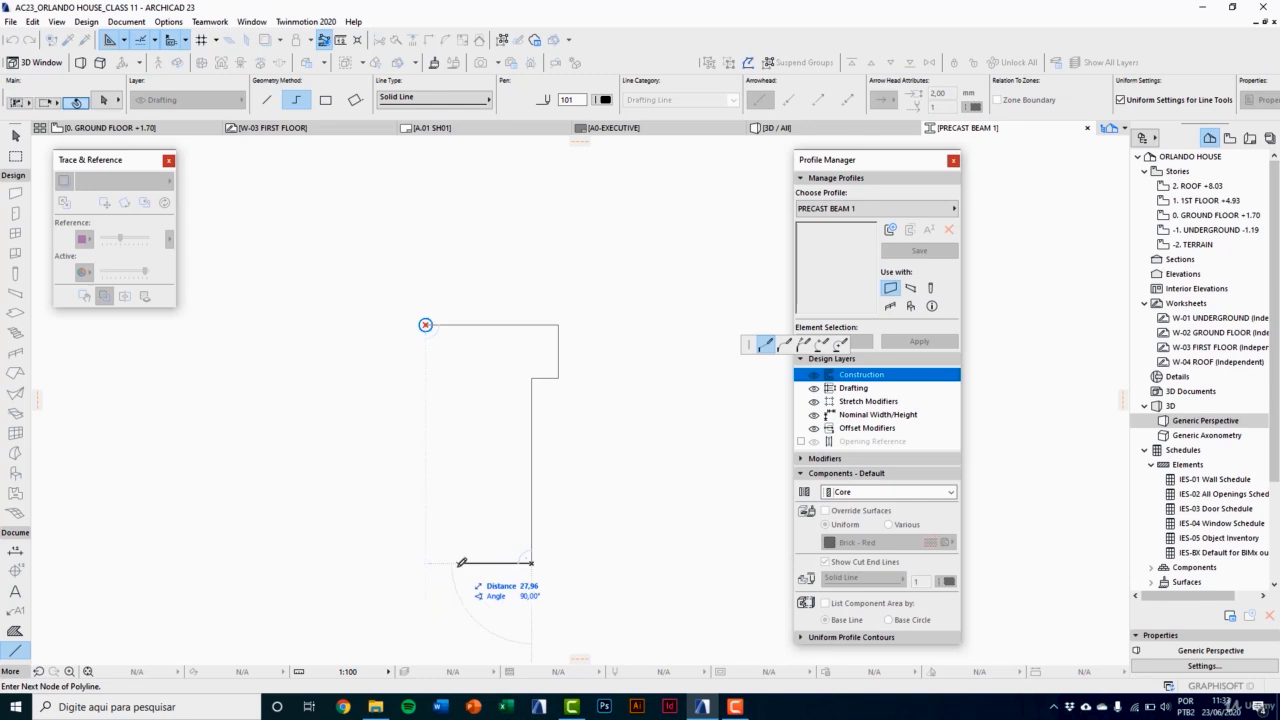
click(452, 563)
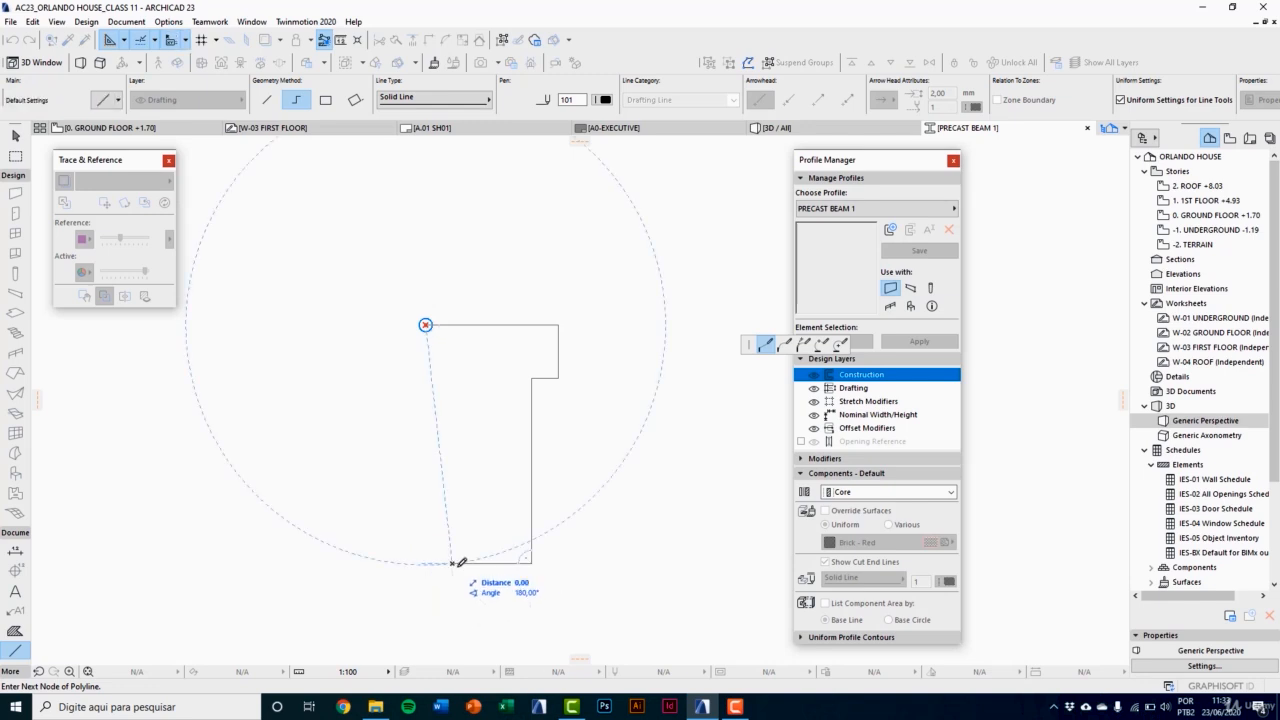
click(530, 373)
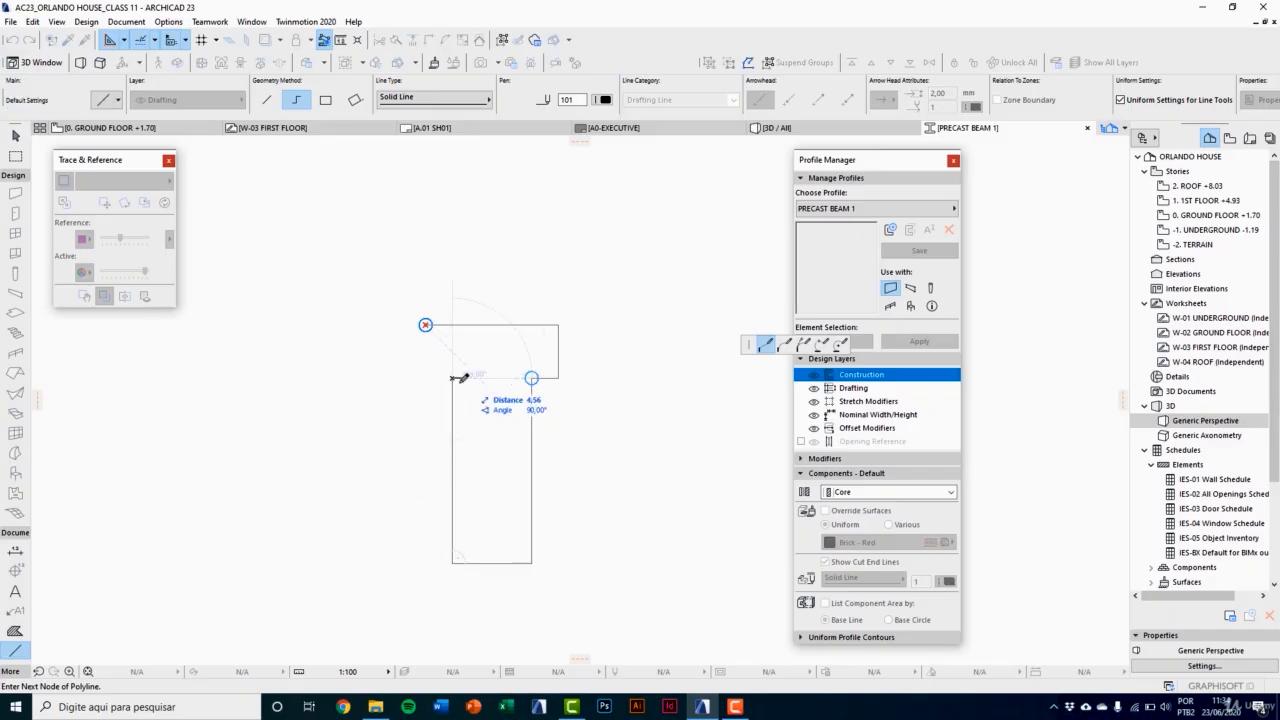
click(426, 376)
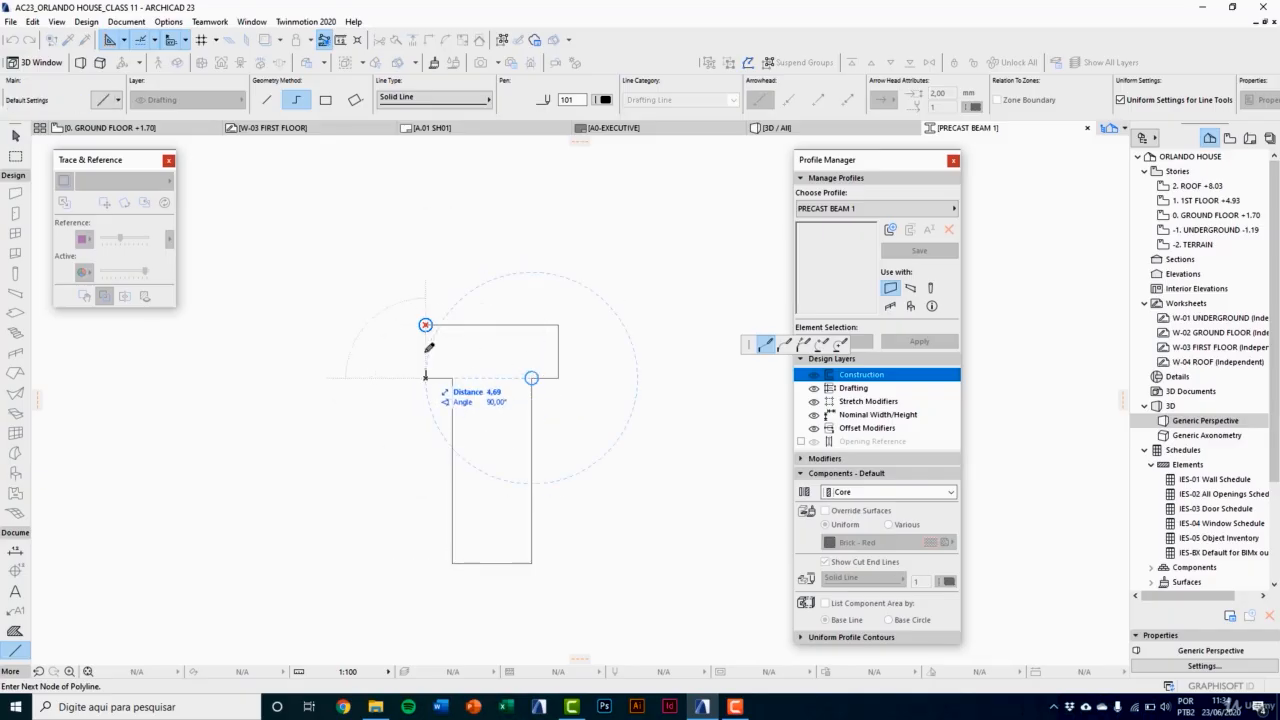
scroll(429, 330, up, 2)
click(426, 321)
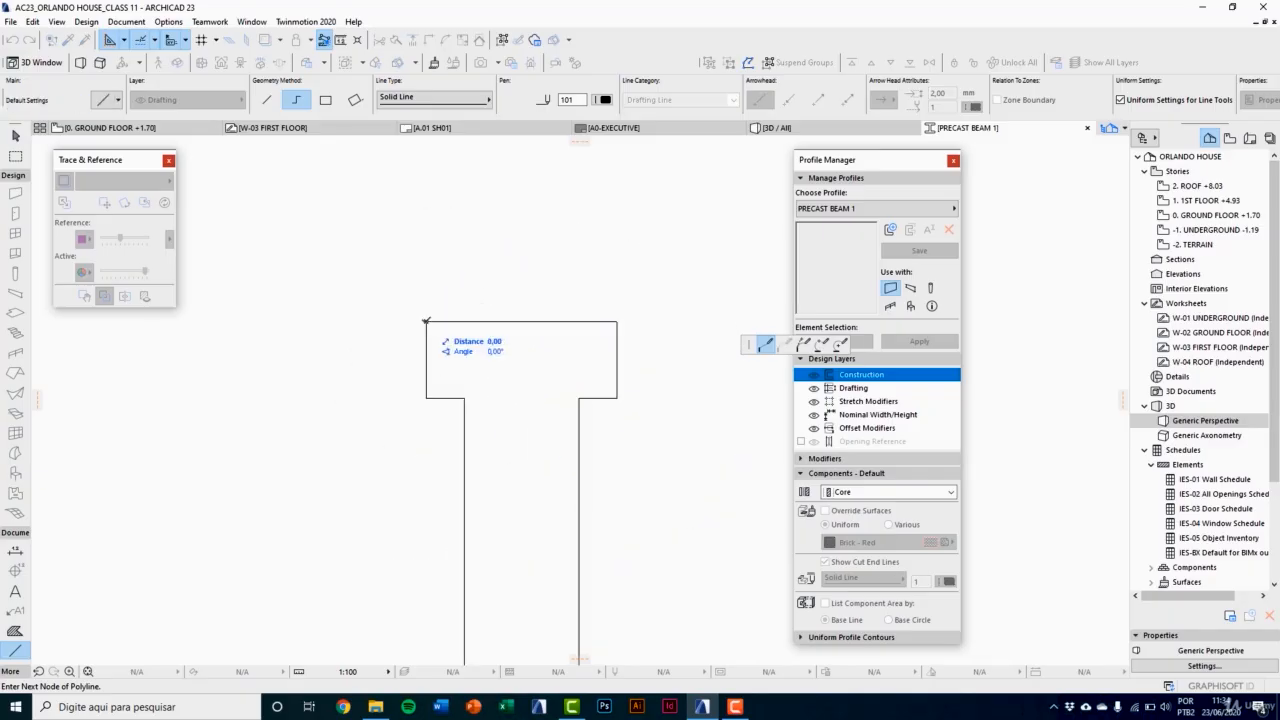
scroll(426, 322, down, 2)
key(Escape)
Step: Move the entire T outline so the midpoint of its top edge lies on the profile origin
click(481, 323)
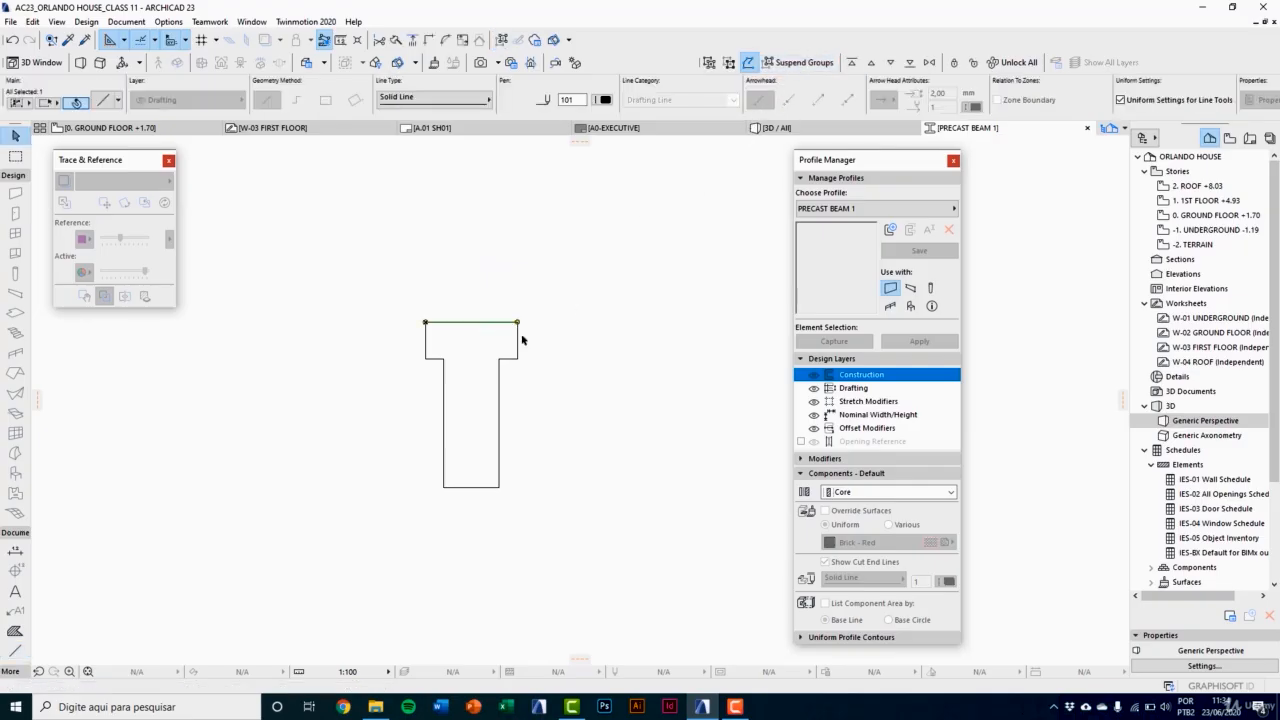
key(ctrl+a)
scroll(523, 392, up, 2)
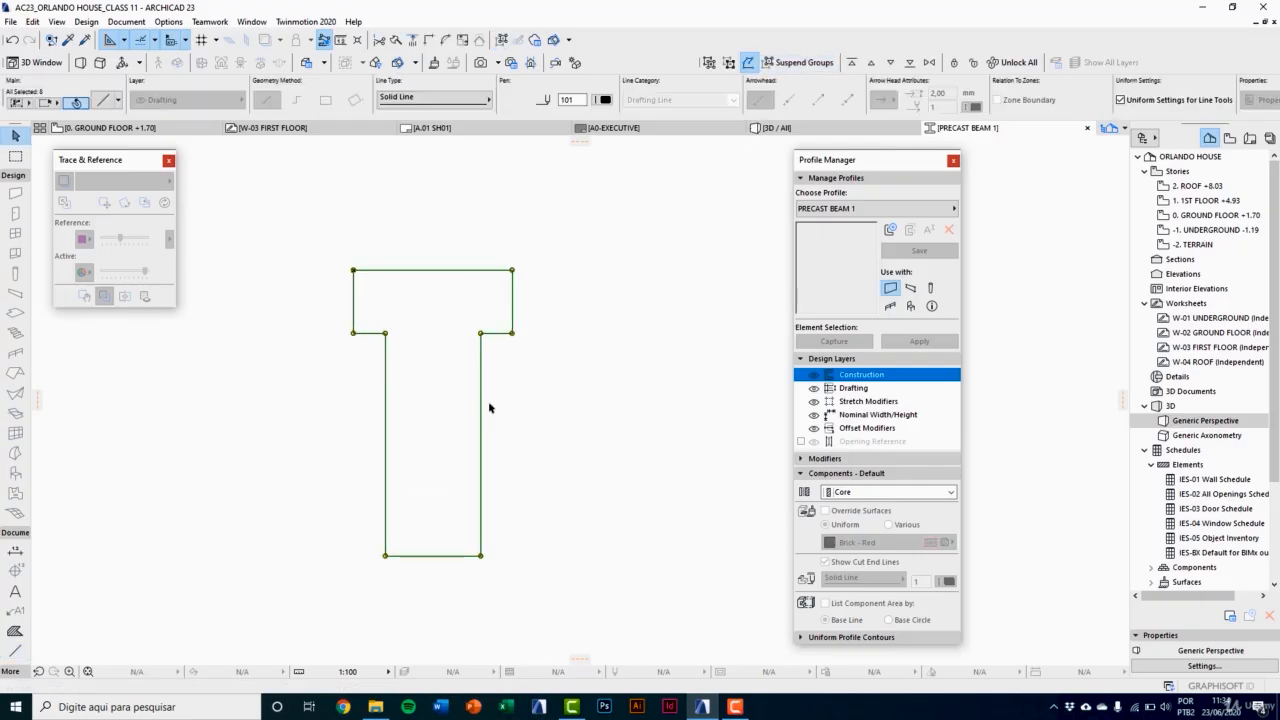
scroll(491, 392, down, 1)
key(ctrl+d)
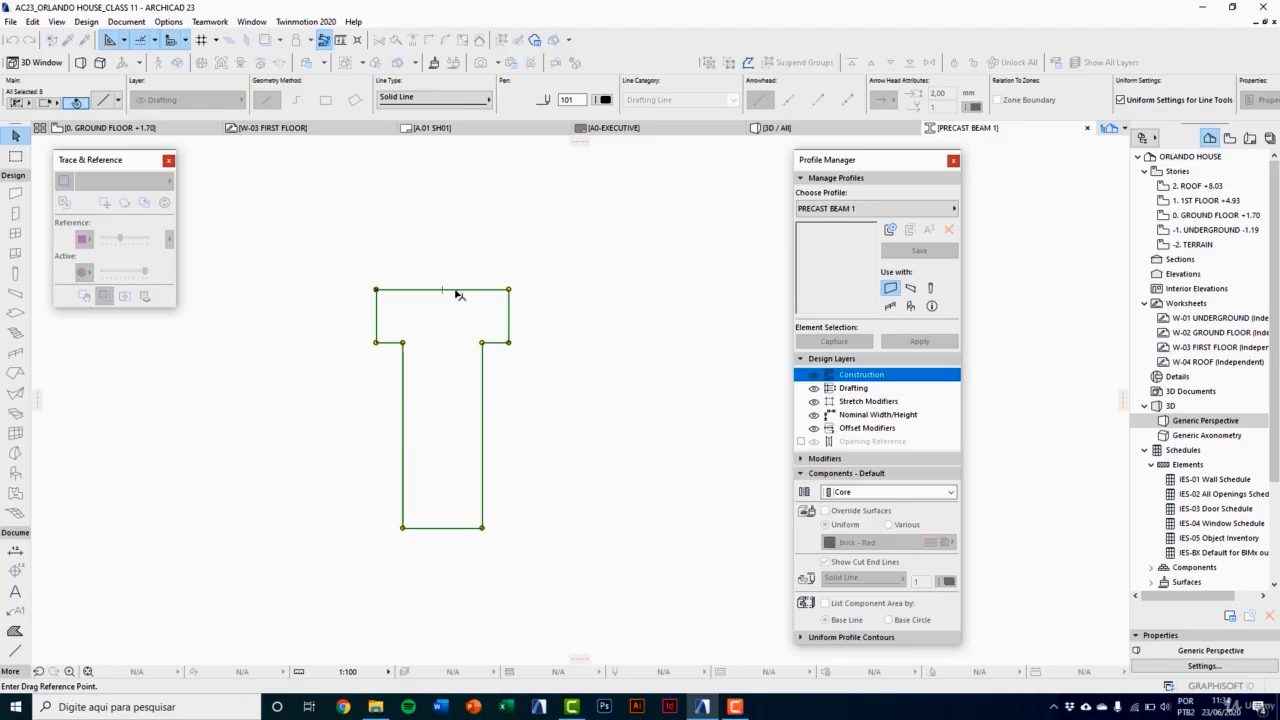
click(443, 290)
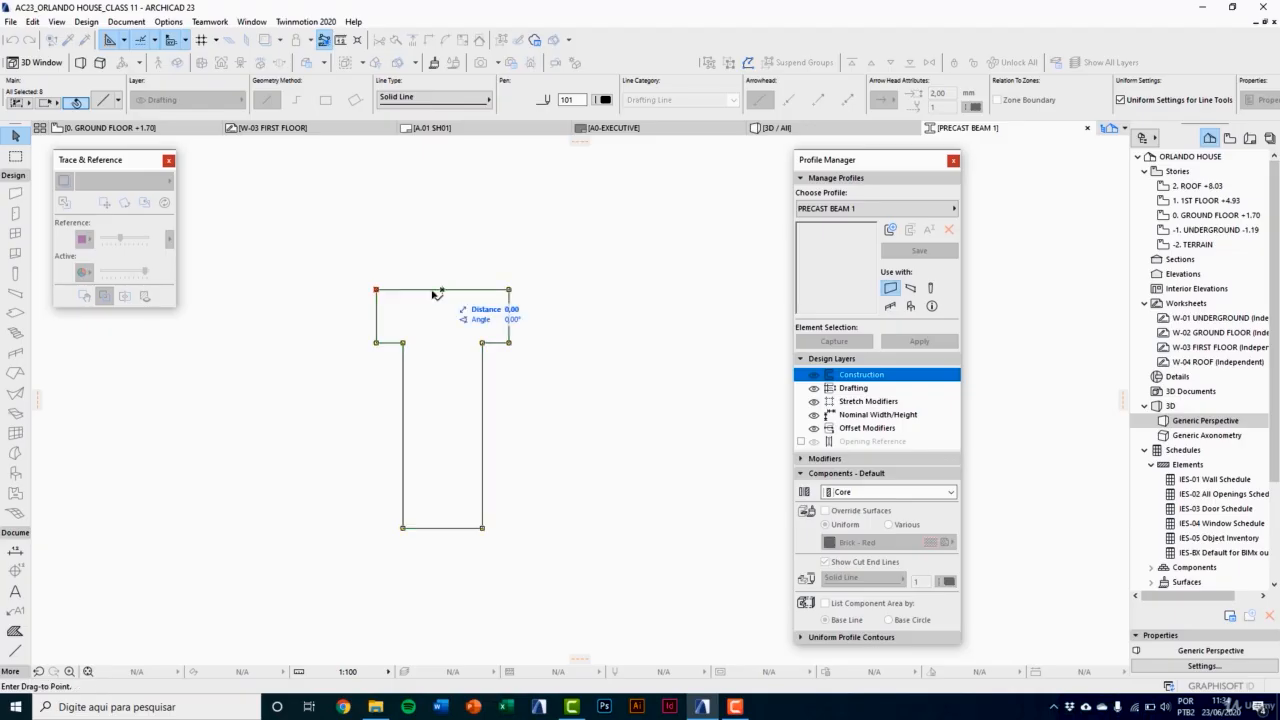
click(376, 290)
scroll(420, 314, up, 2)
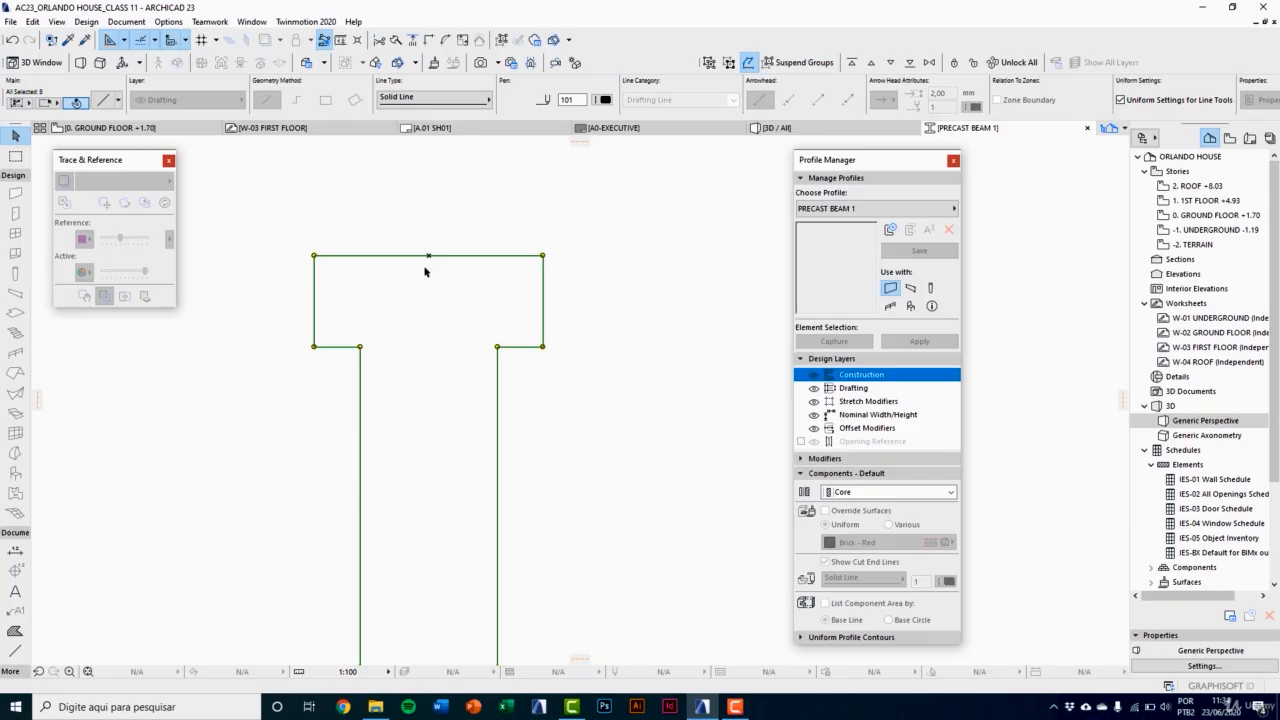
scroll(424, 270, down, 2)
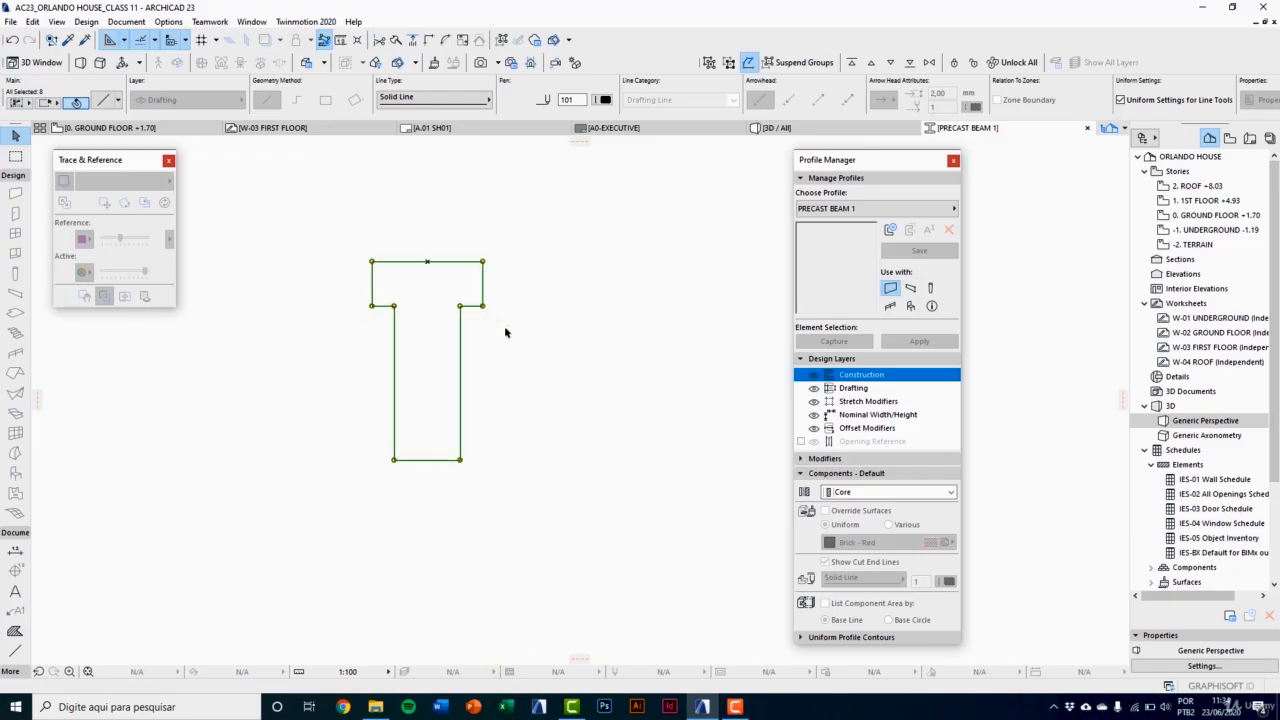
key(Escape)
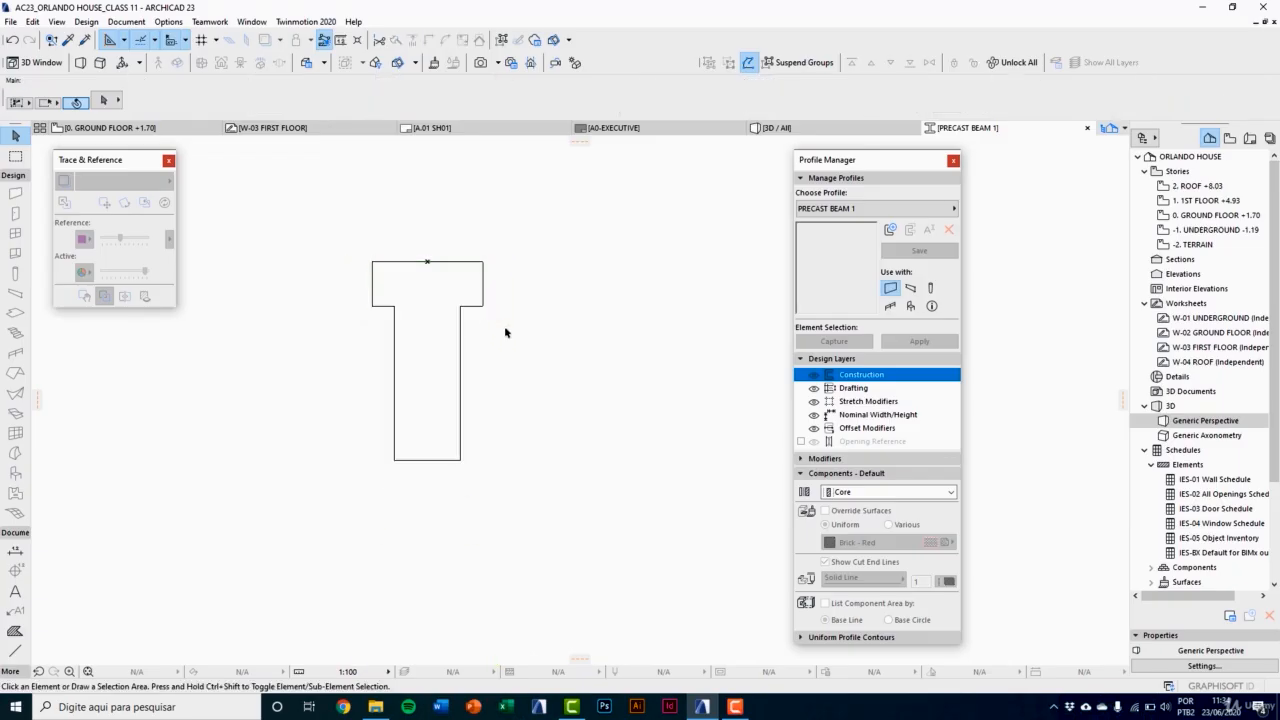
Step: Fill the T outline and set the fill's building material to Reinforced Concrete
click(16, 631)
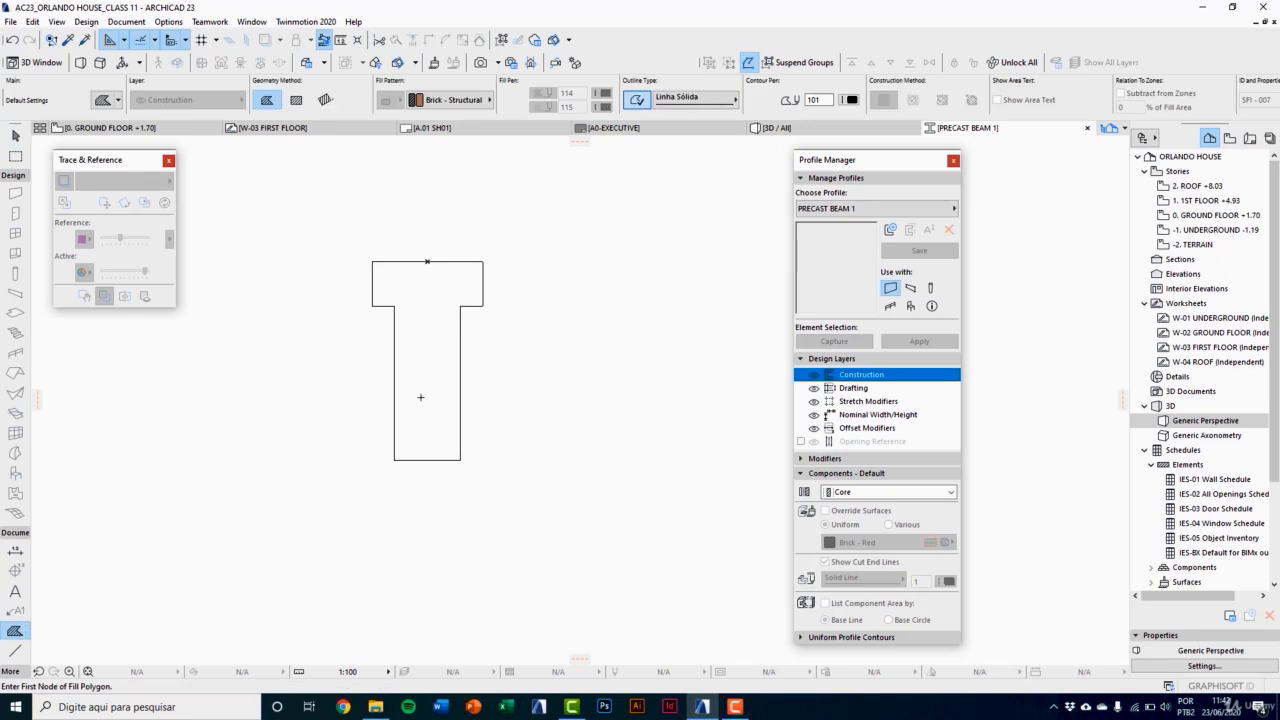
click(423, 334)
key(Escape)
click(435, 286)
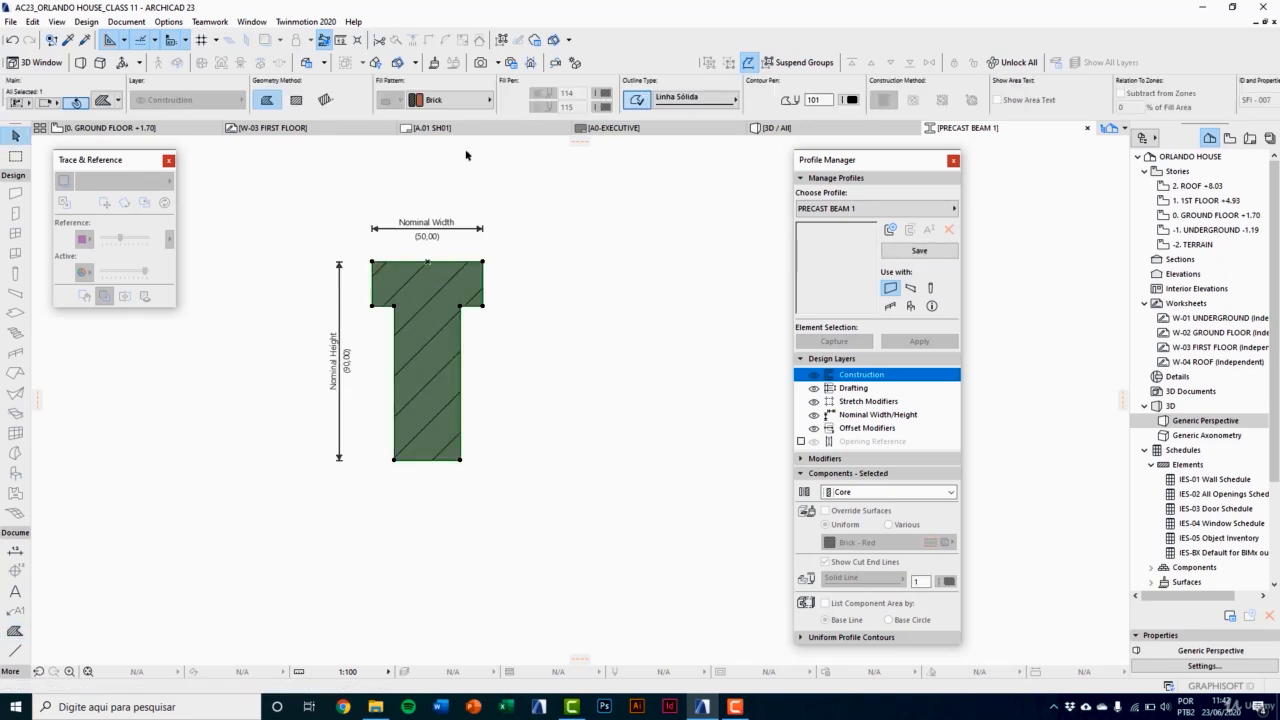
click(480, 100)
click(757, 470)
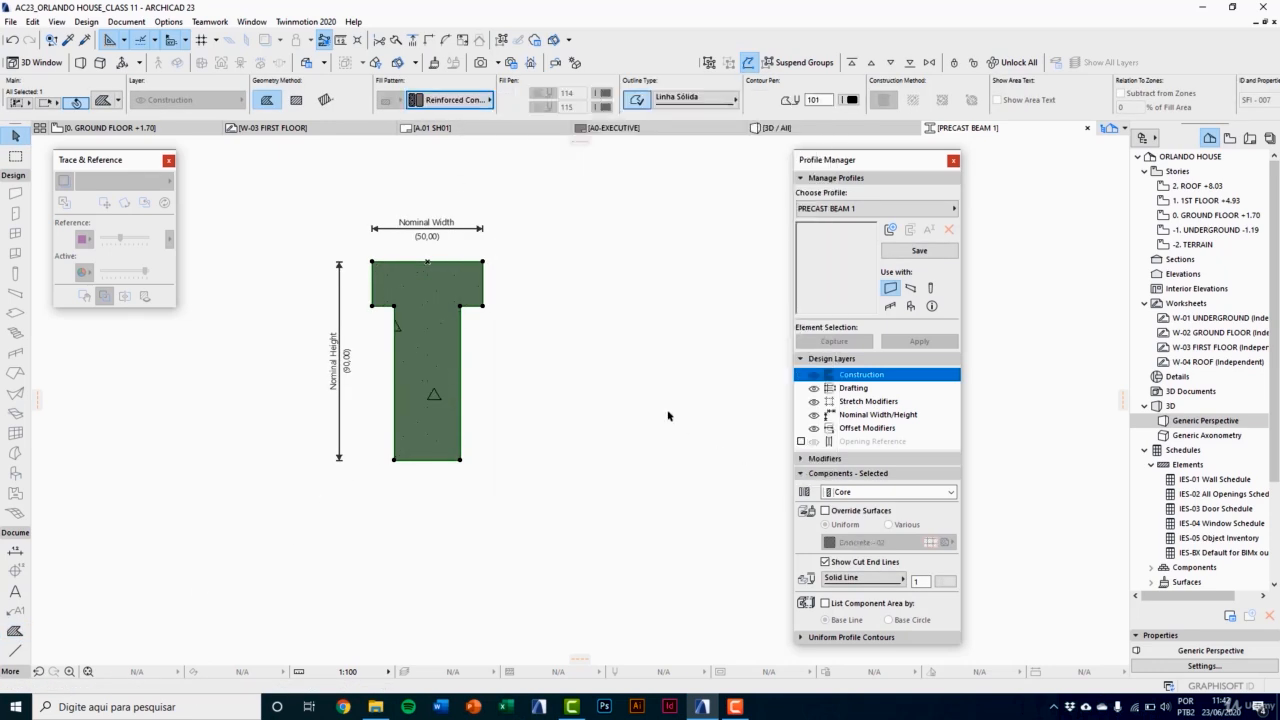
click(633, 420)
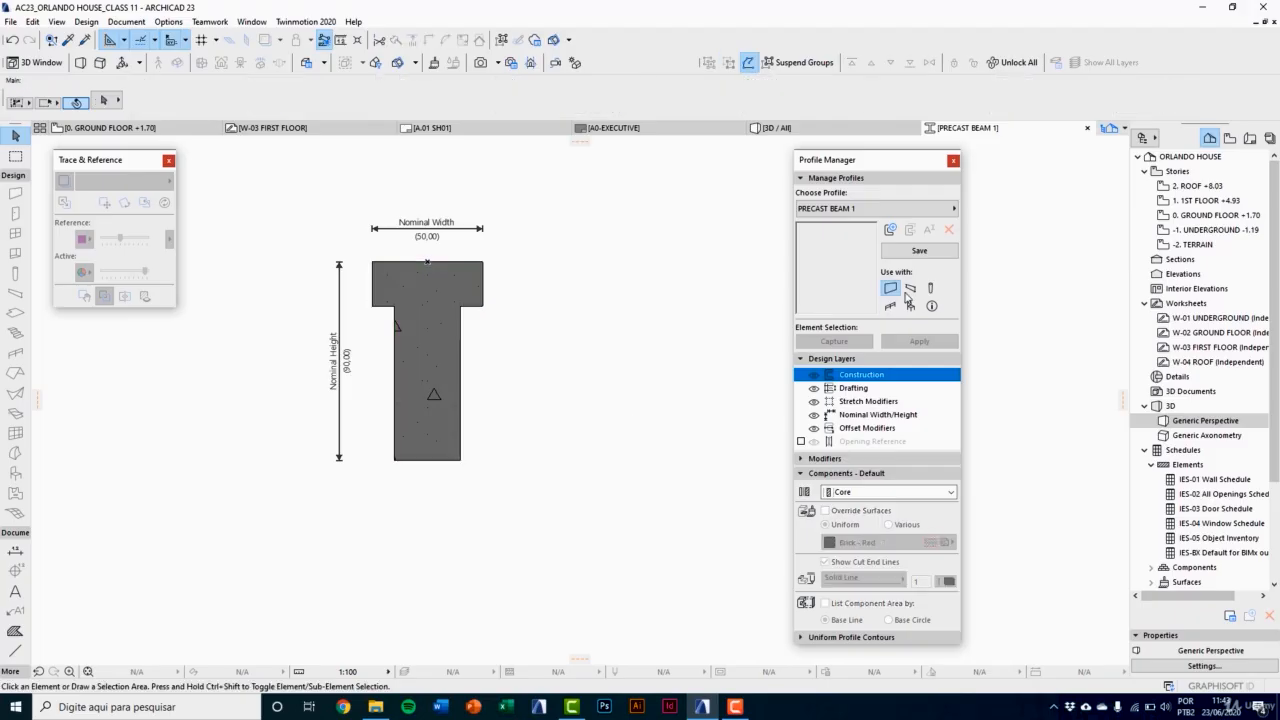
Step: Save the PRECAST BEAM 1 profile for use with beams only and return to the freestanding column in the ground floor plan
click(911, 291)
click(890, 288)
click(920, 252)
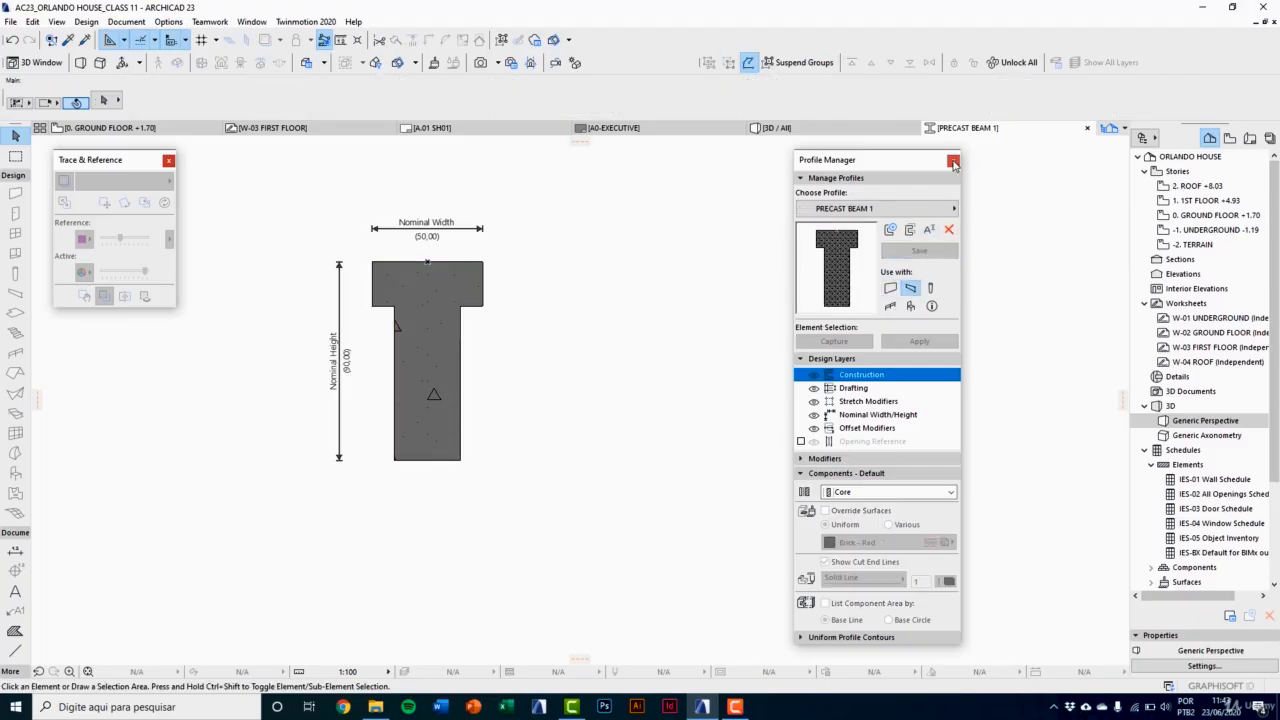
click(953, 162)
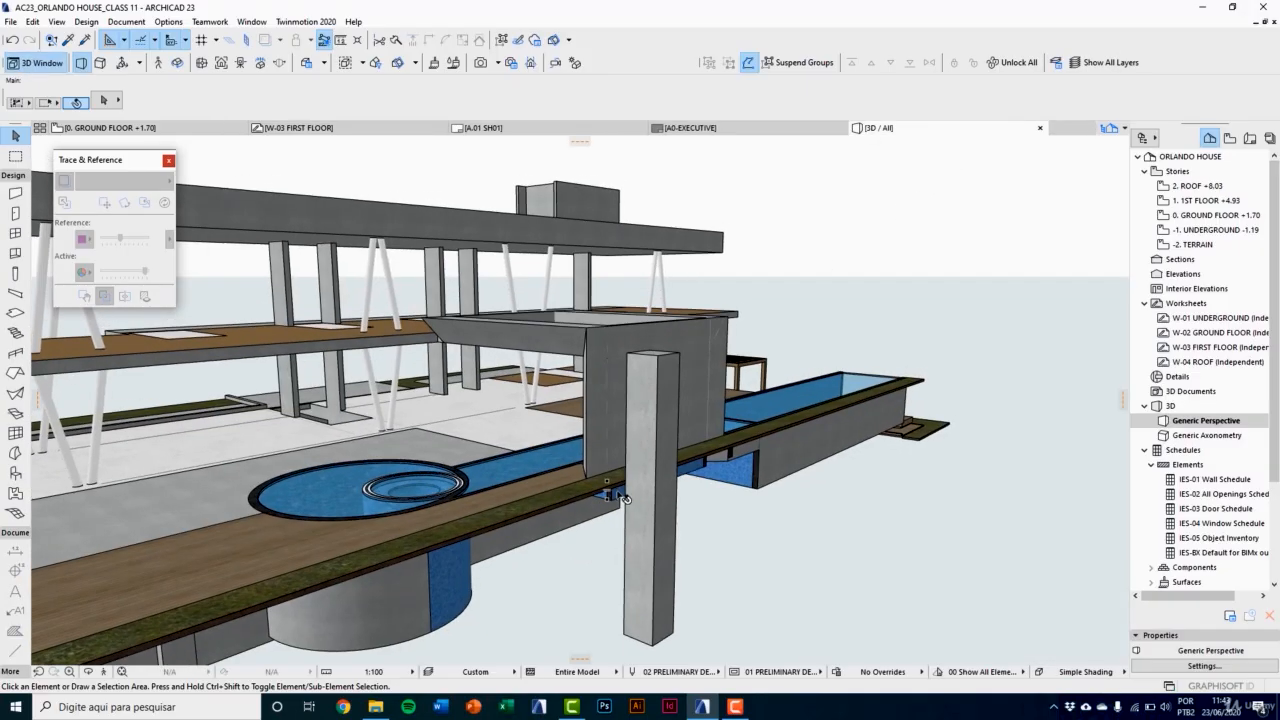
key(F2)
middle_drag(558, 479, 473, 465)
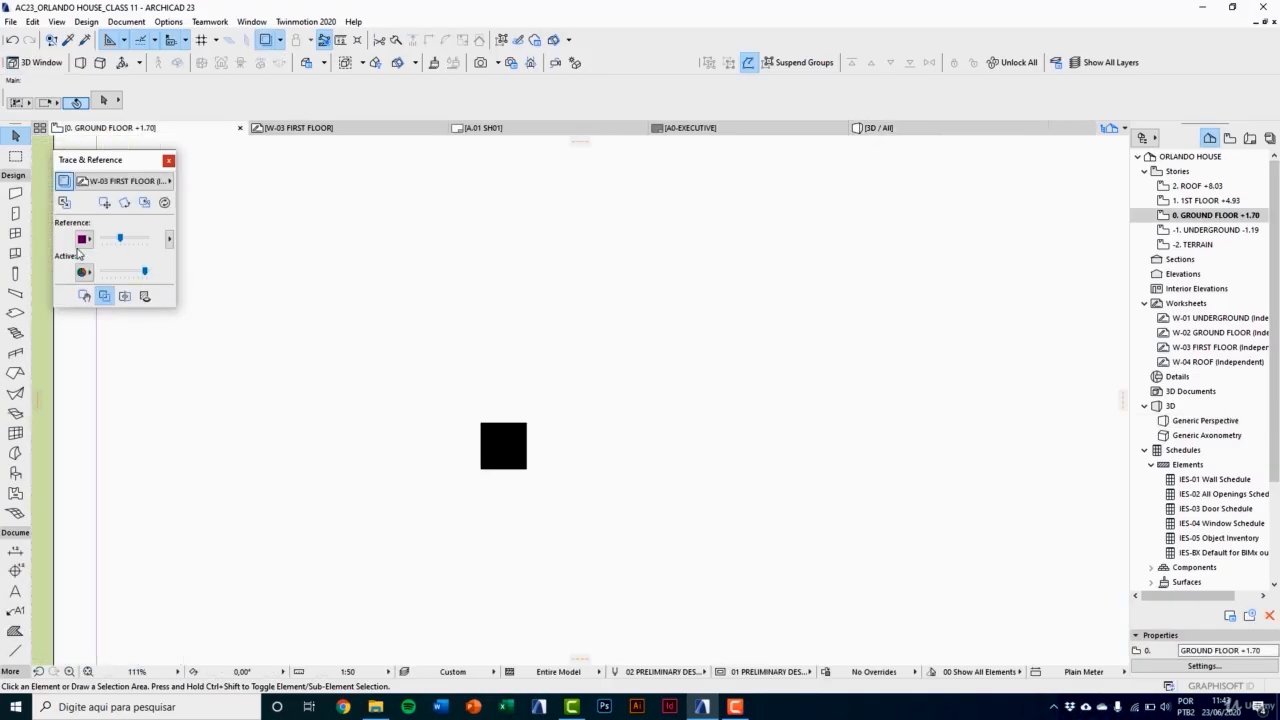
Step: Set the beam defaults to the PRECAST BEAM 1 profile with the side and end surfaces overridden by Paint - Light Gray
double_click(15, 294)
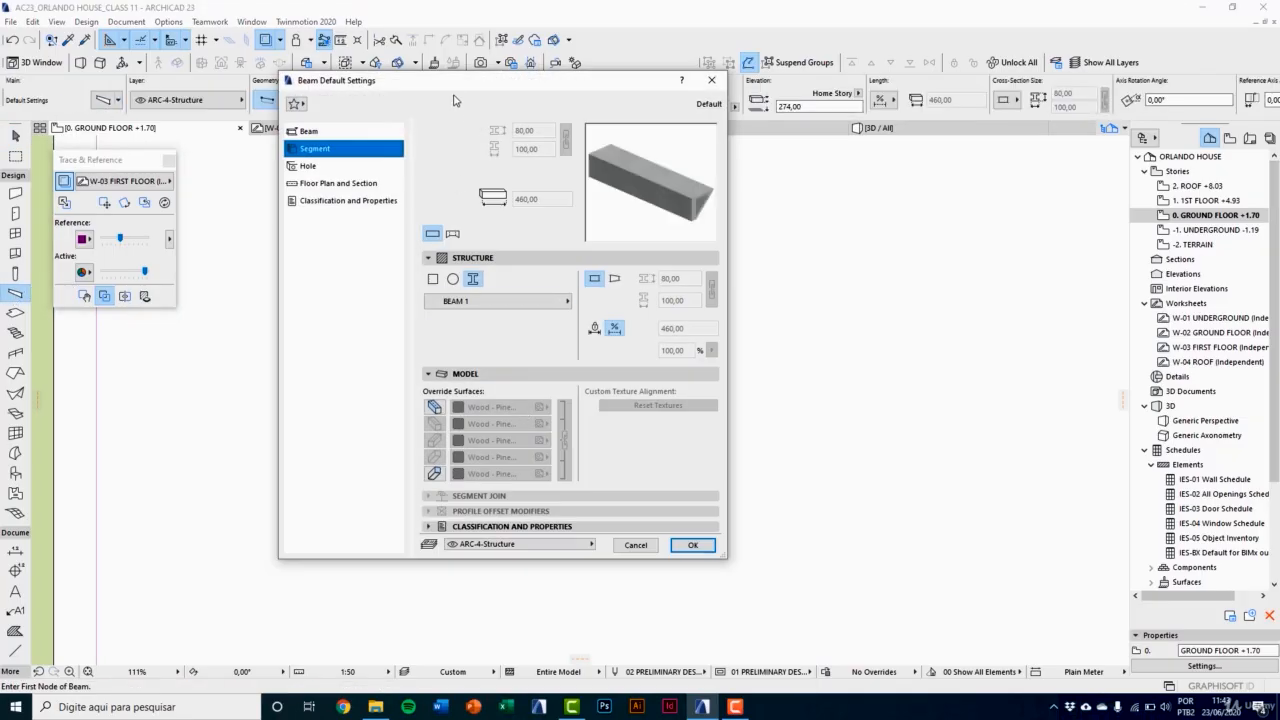
click(494, 331)
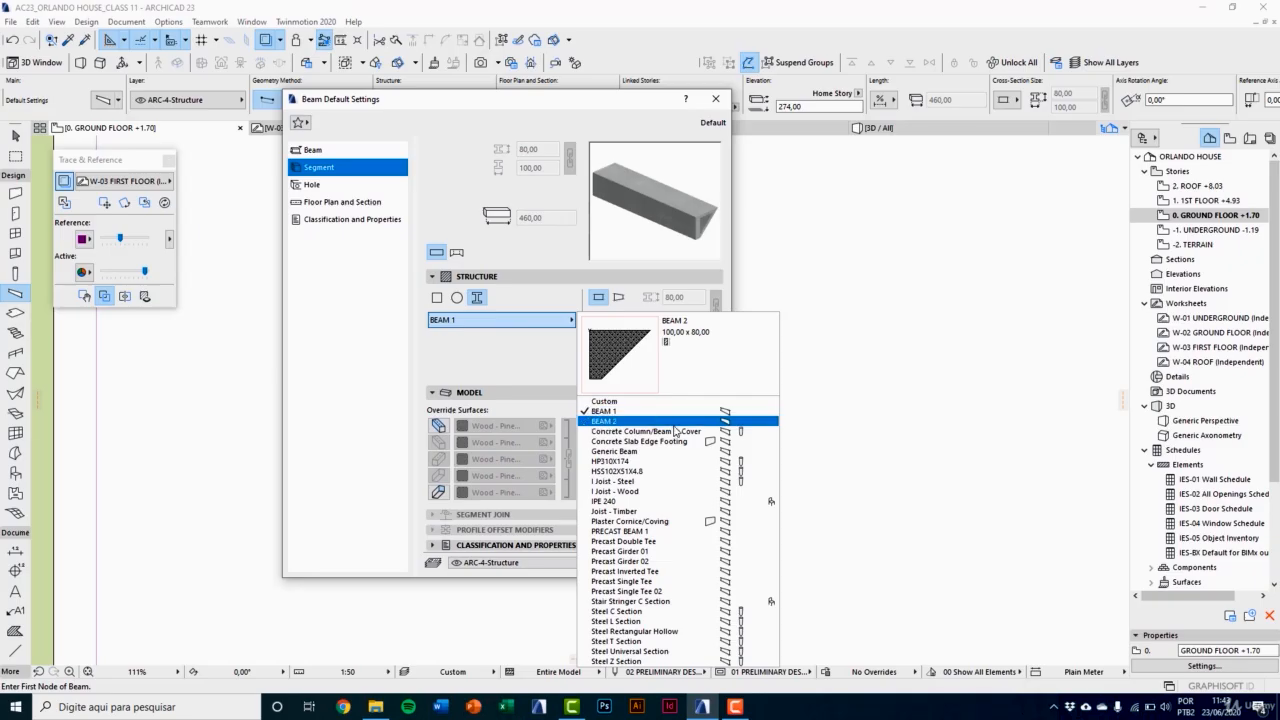
click(636, 533)
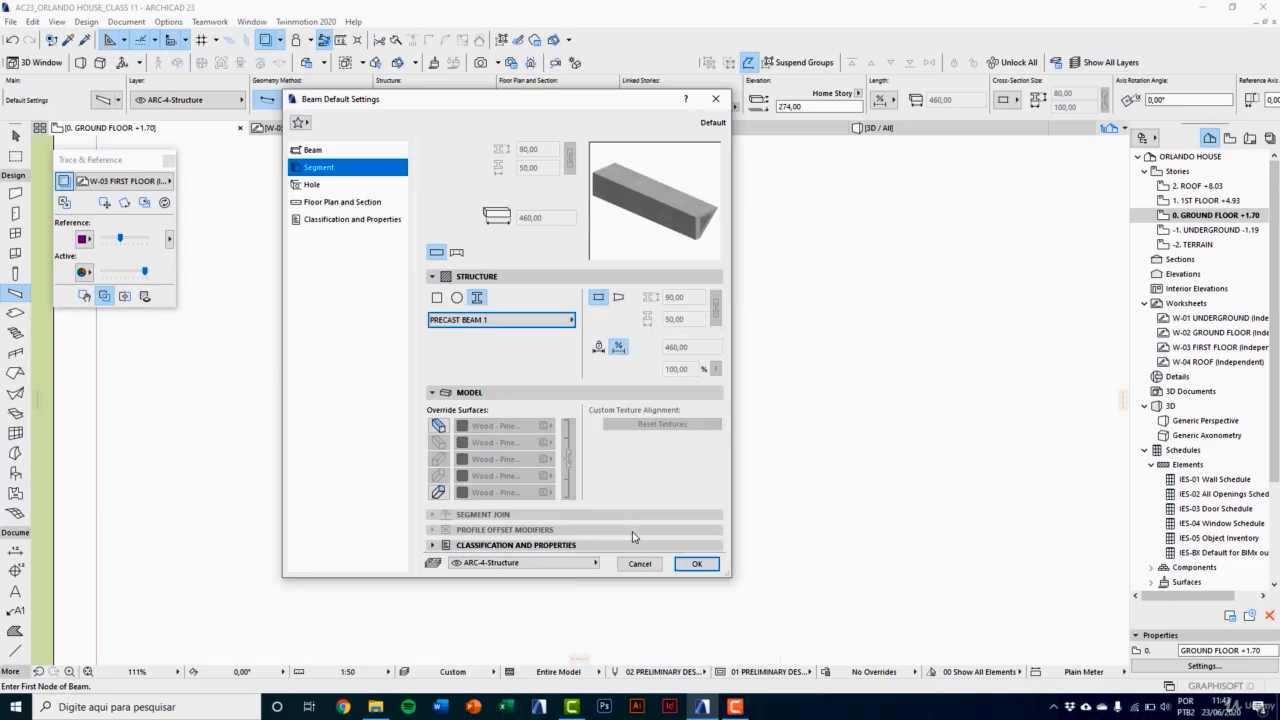
click(438, 425)
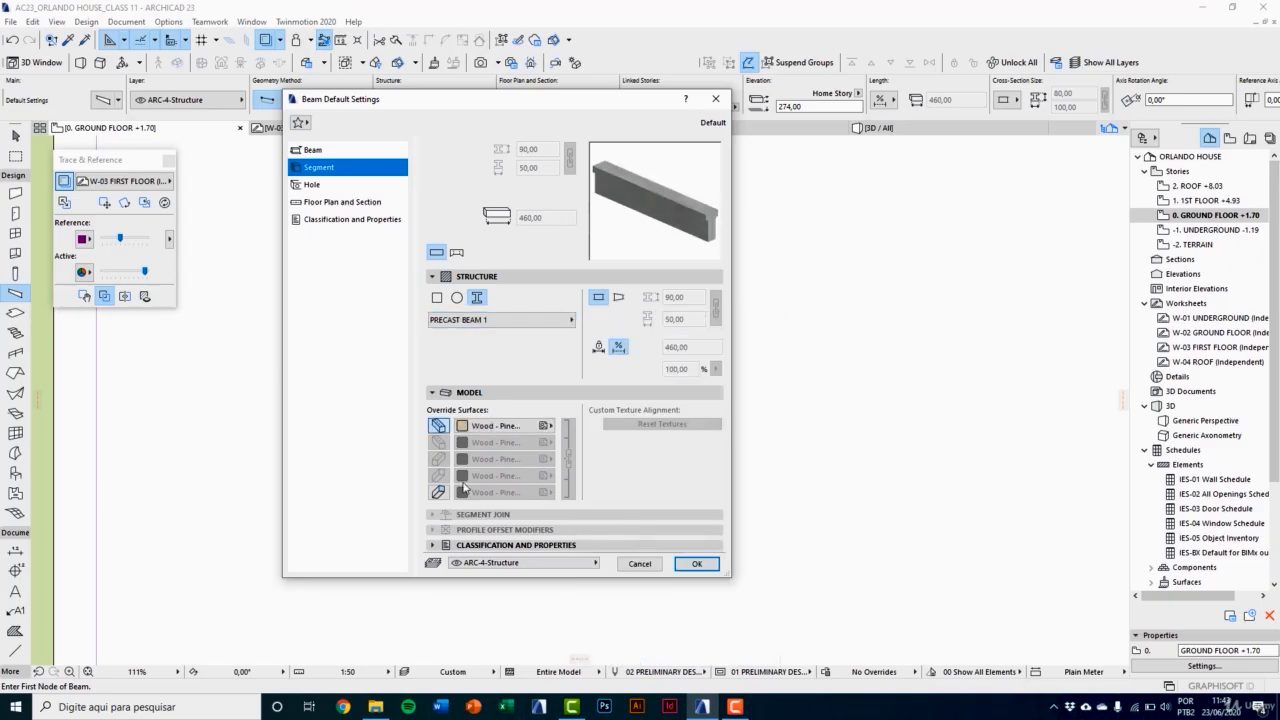
click(438, 492)
click(500, 427)
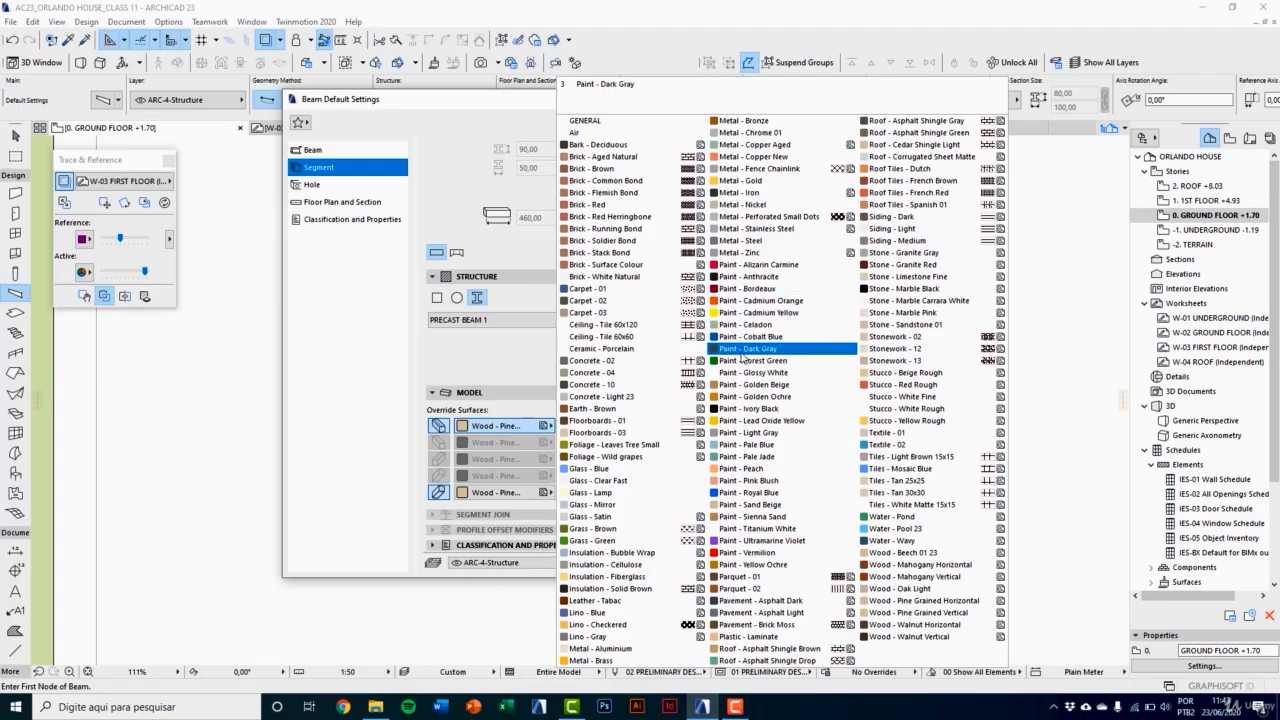
click(765, 435)
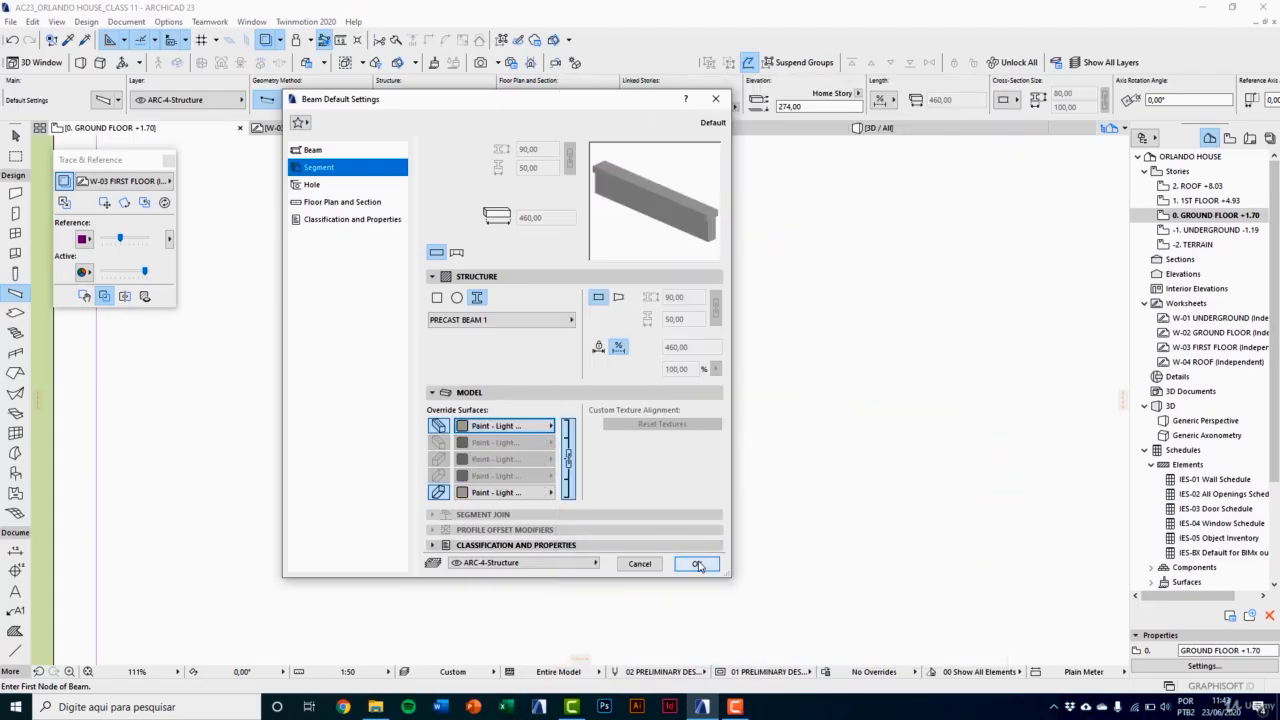
click(697, 564)
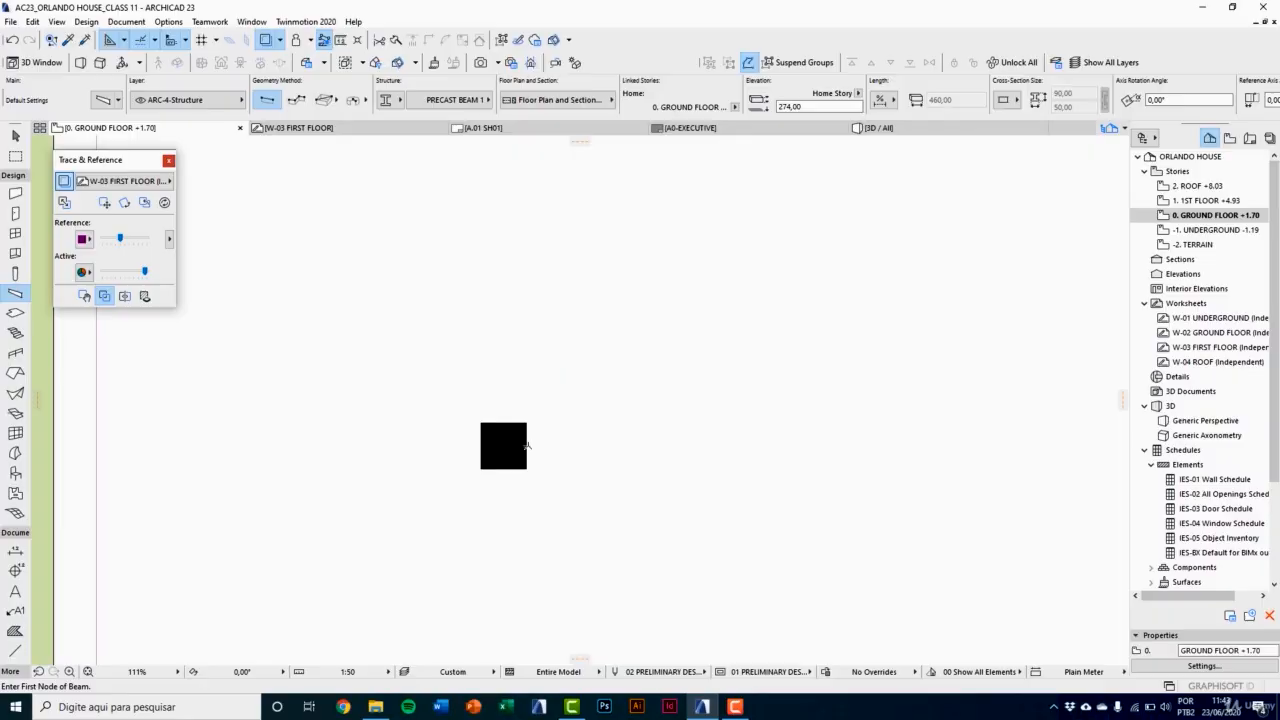
Step: Draw a horizontal beam about 472 long from the midpoint of the freestanding column's side and show it selected in 3D
click(528, 446)
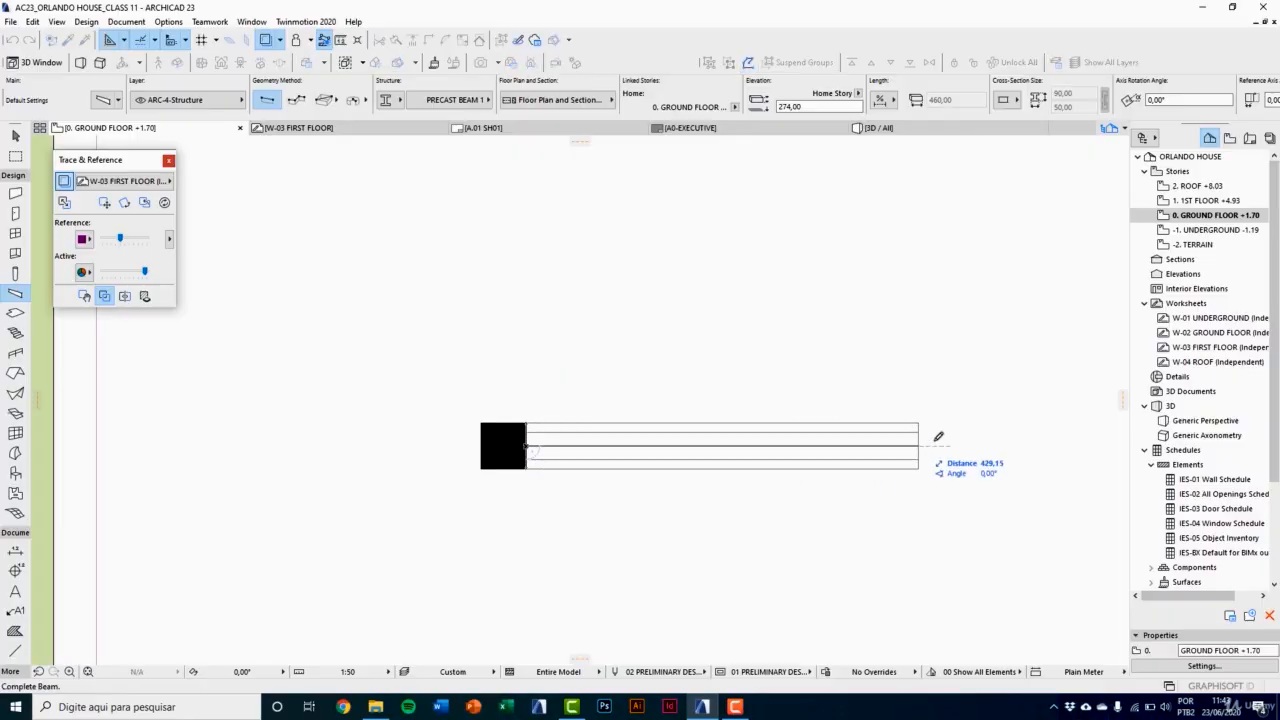
click(958, 444)
key(F3)
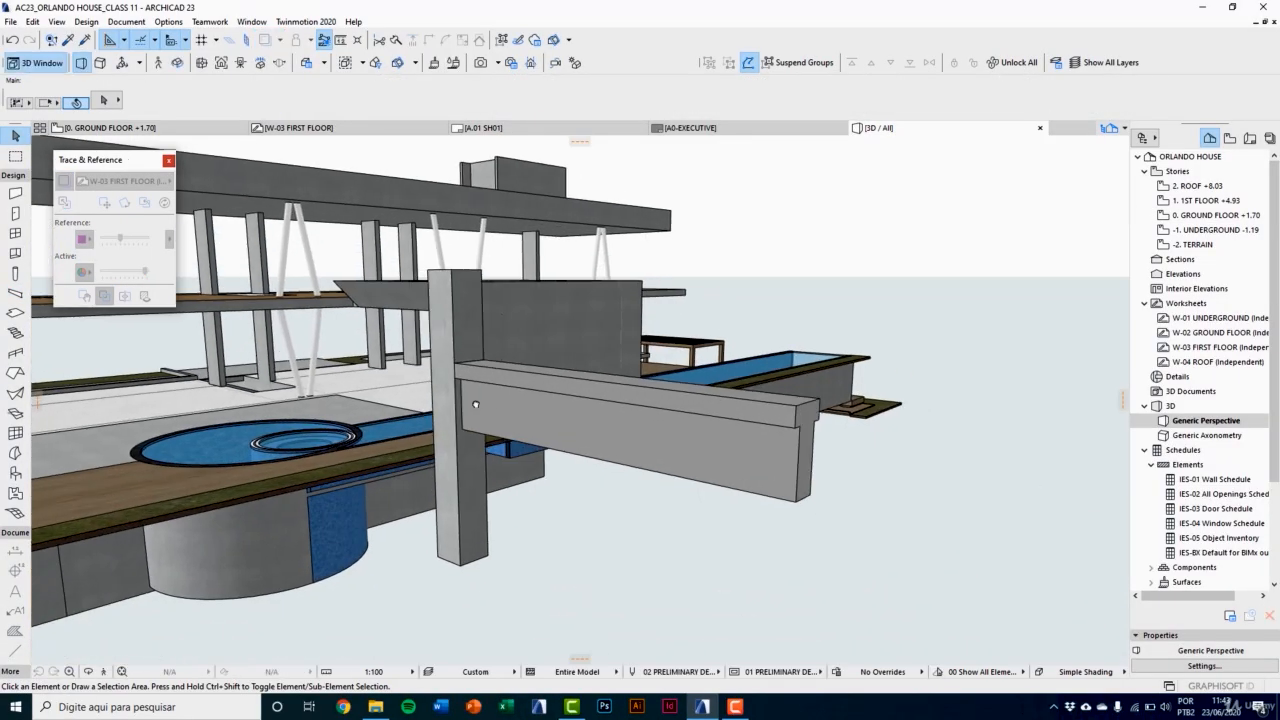
click(475, 404)
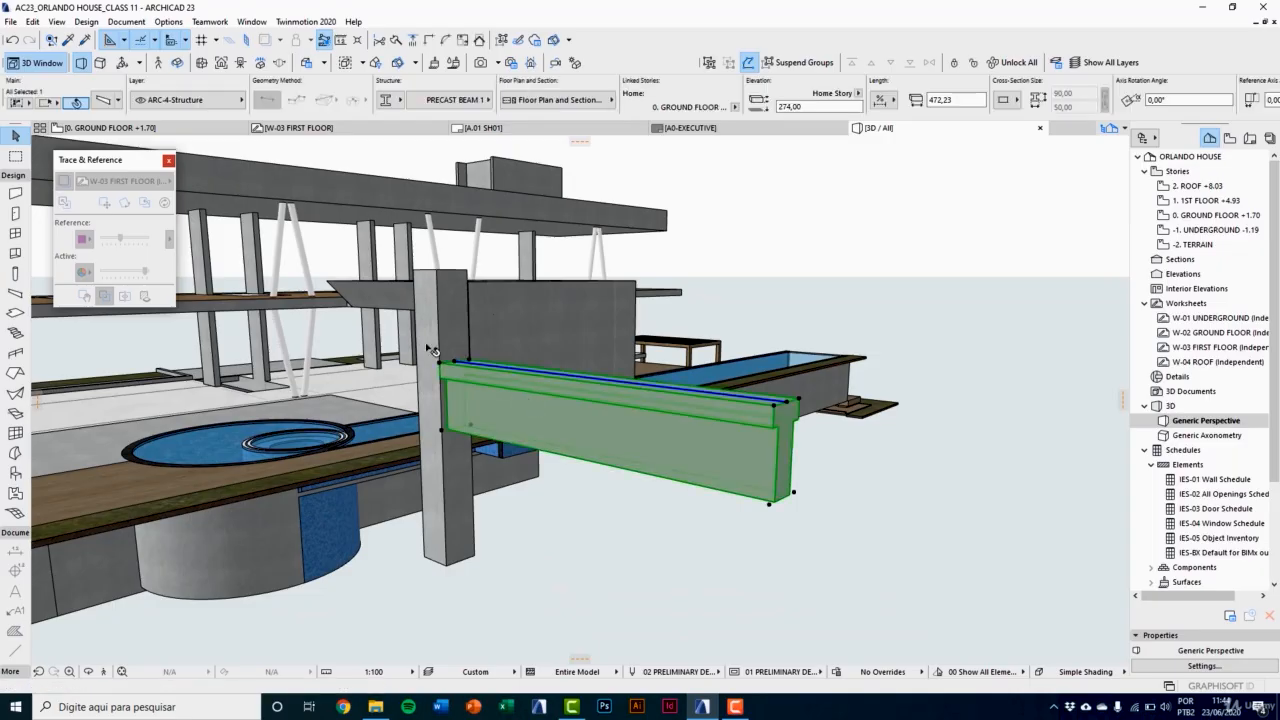
Step: Raise the precast beam vertically by 70 against the column
key(ctrl+d)
click(452, 362)
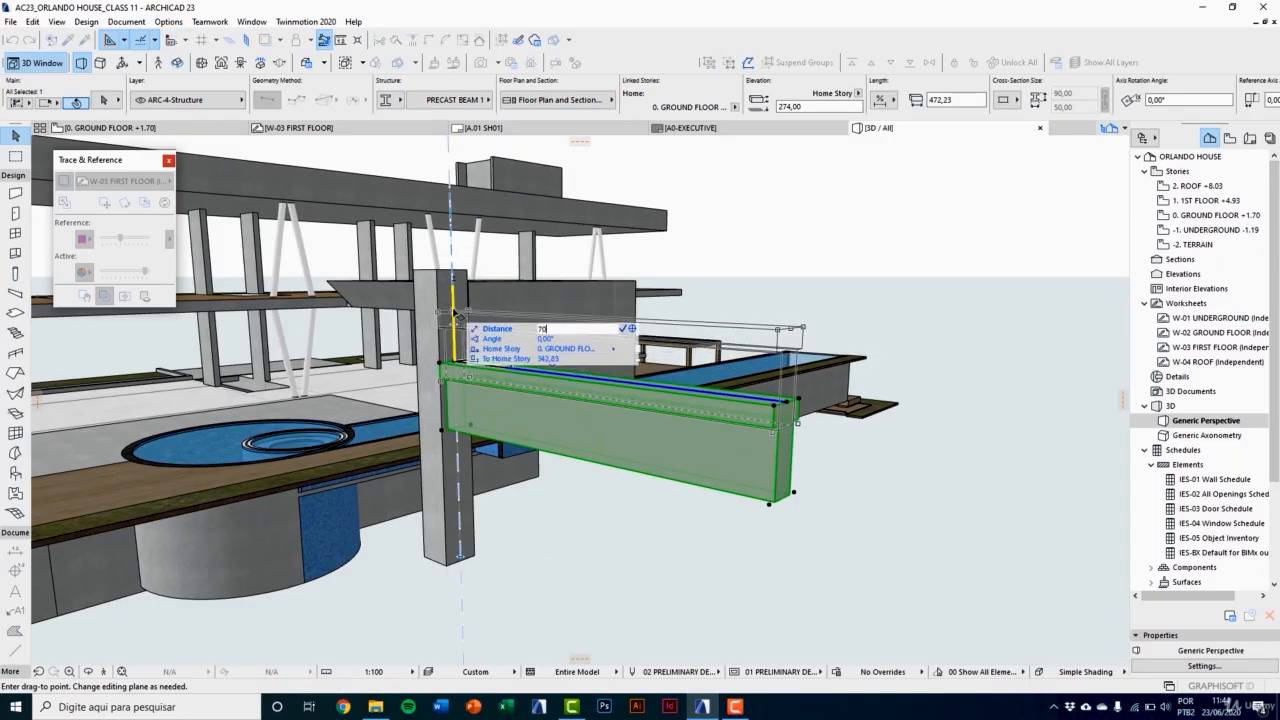
click(454, 313)
Step: Split the column into segments at the underside of the beam's flange, 70 below the column top
scroll(455, 313, up, 4)
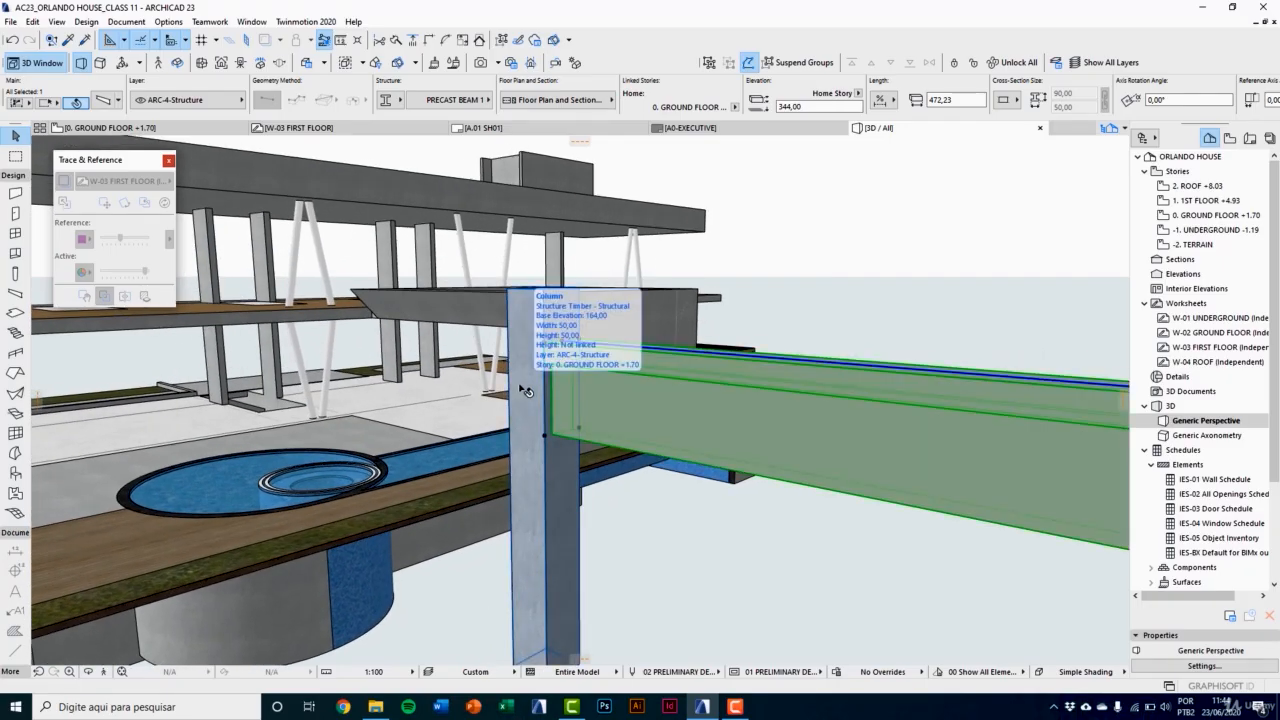
middle_drag(569, 413, 640, 394)
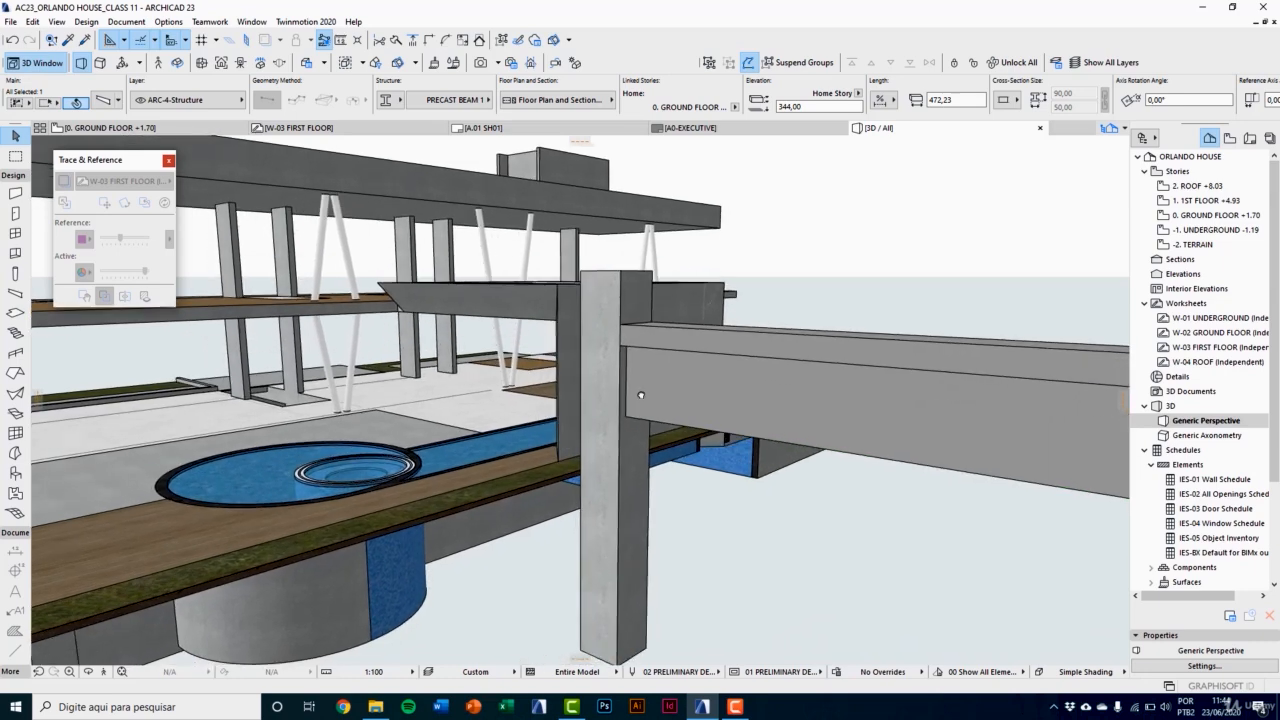
click(616, 316)
middle_drag(610, 321, 702, 325)
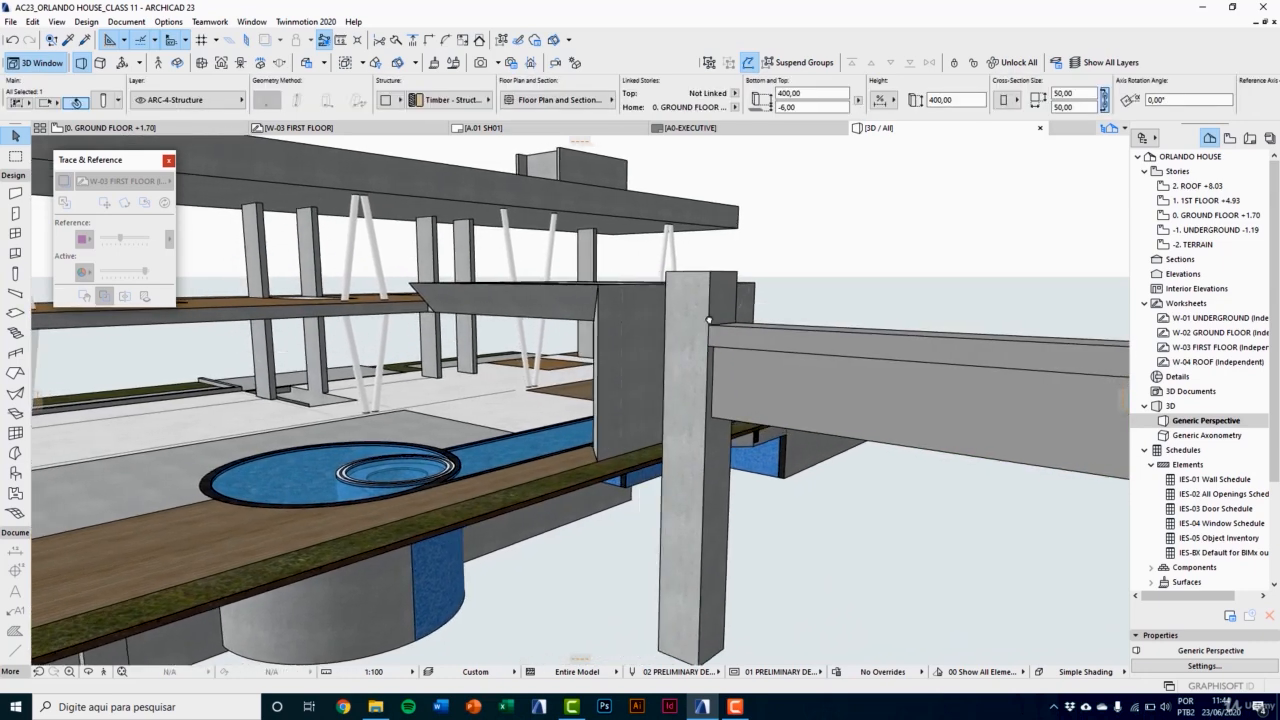
scroll(704, 328, up, 1)
scroll(698, 374, up, 2)
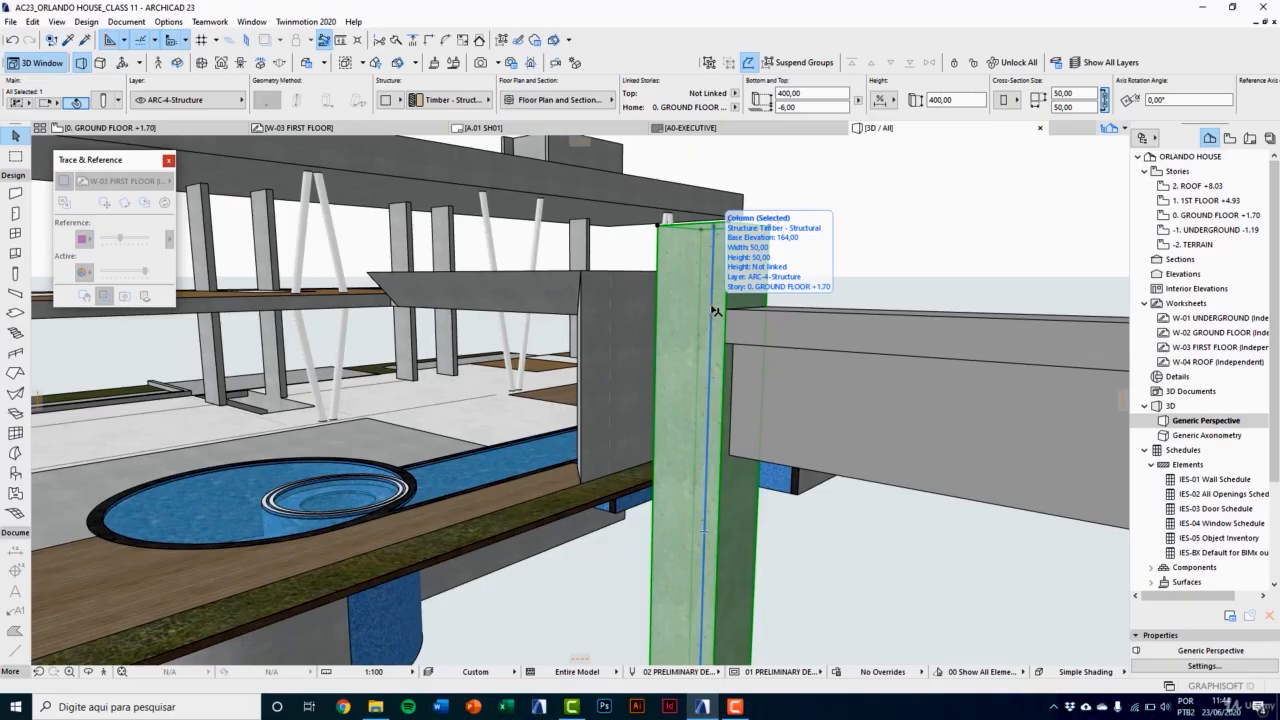
click(715, 310)
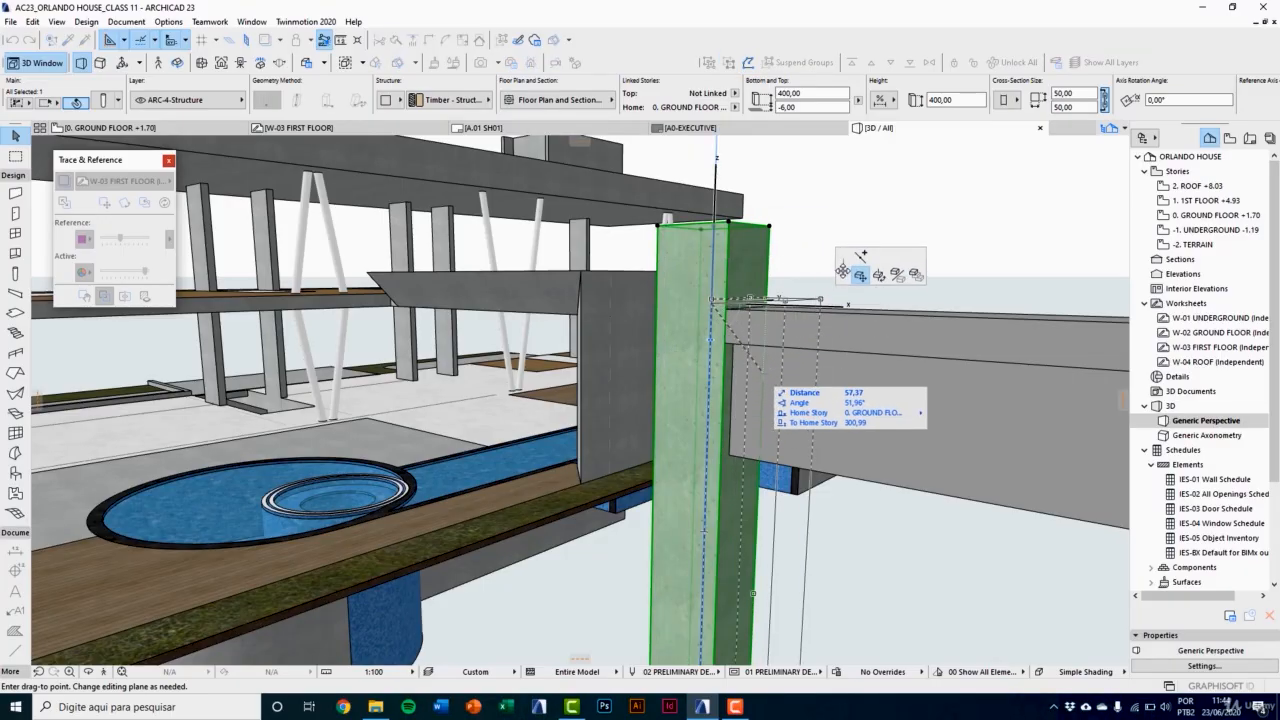
drag(842, 244, 846, 236)
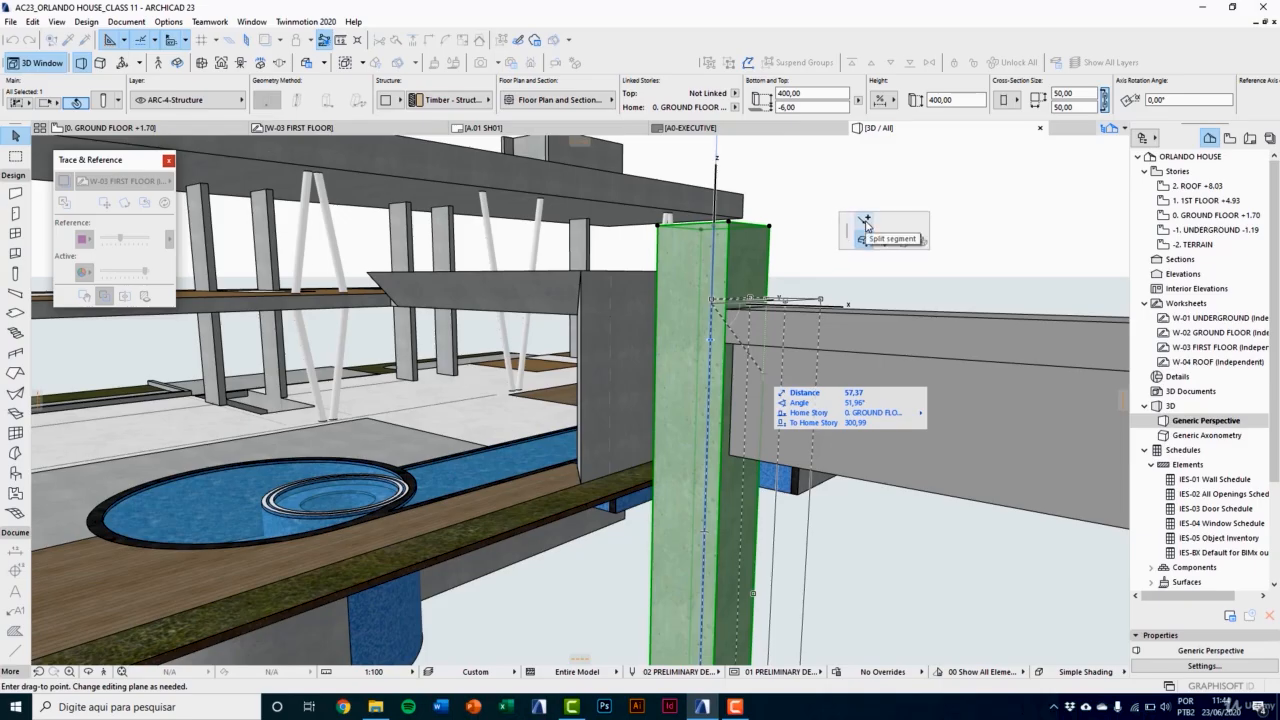
click(866, 224)
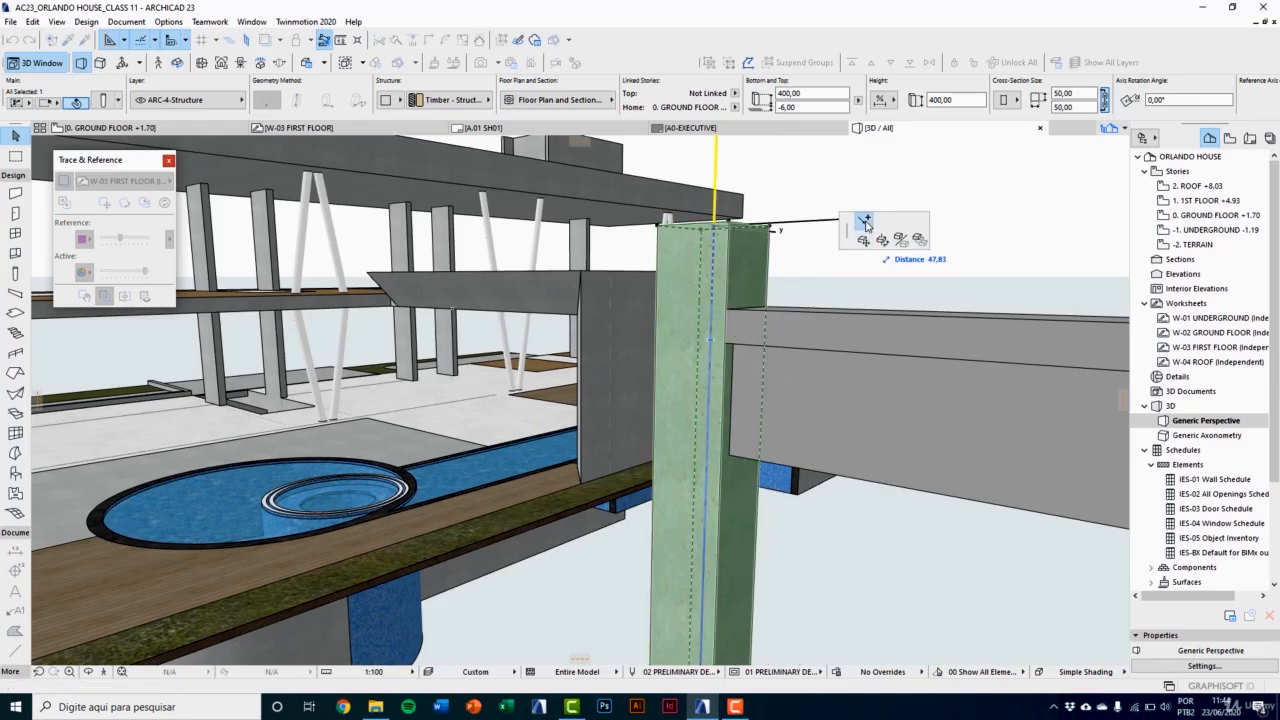
click(726, 342)
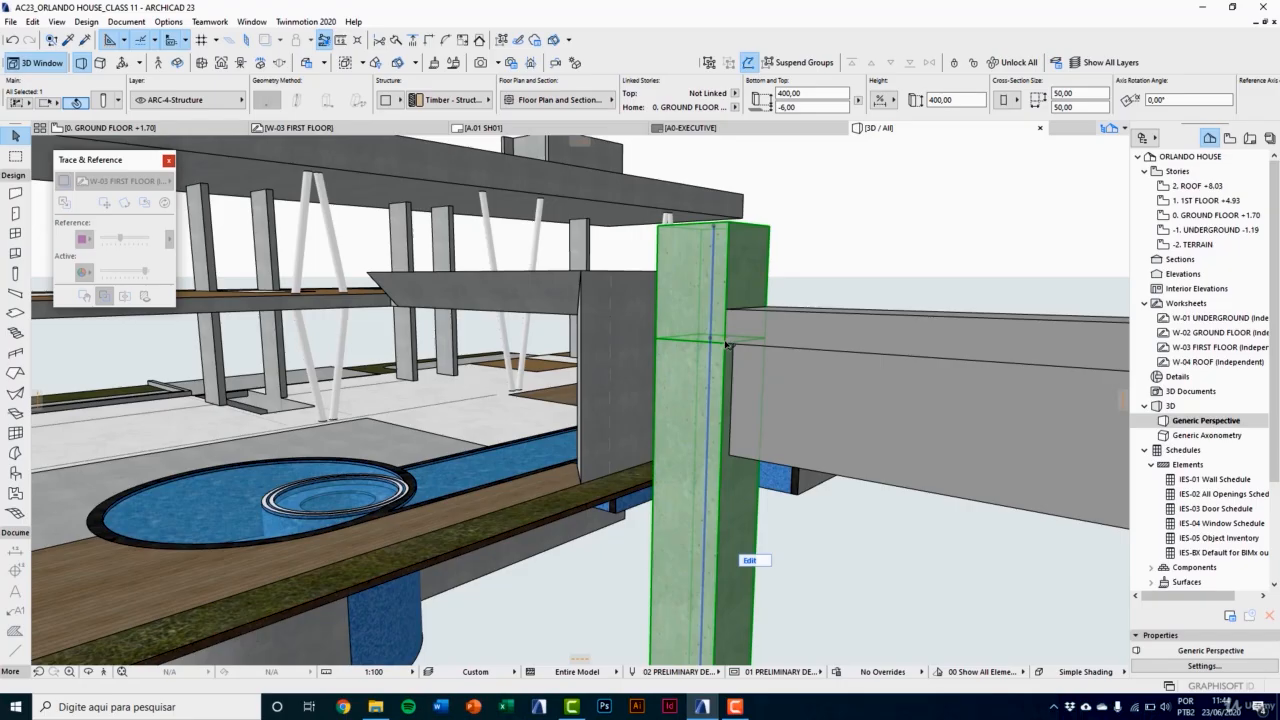
Step: Split the column again at the beam's underside, 70 below the previous cut, and once more 30 below that
click(713, 402)
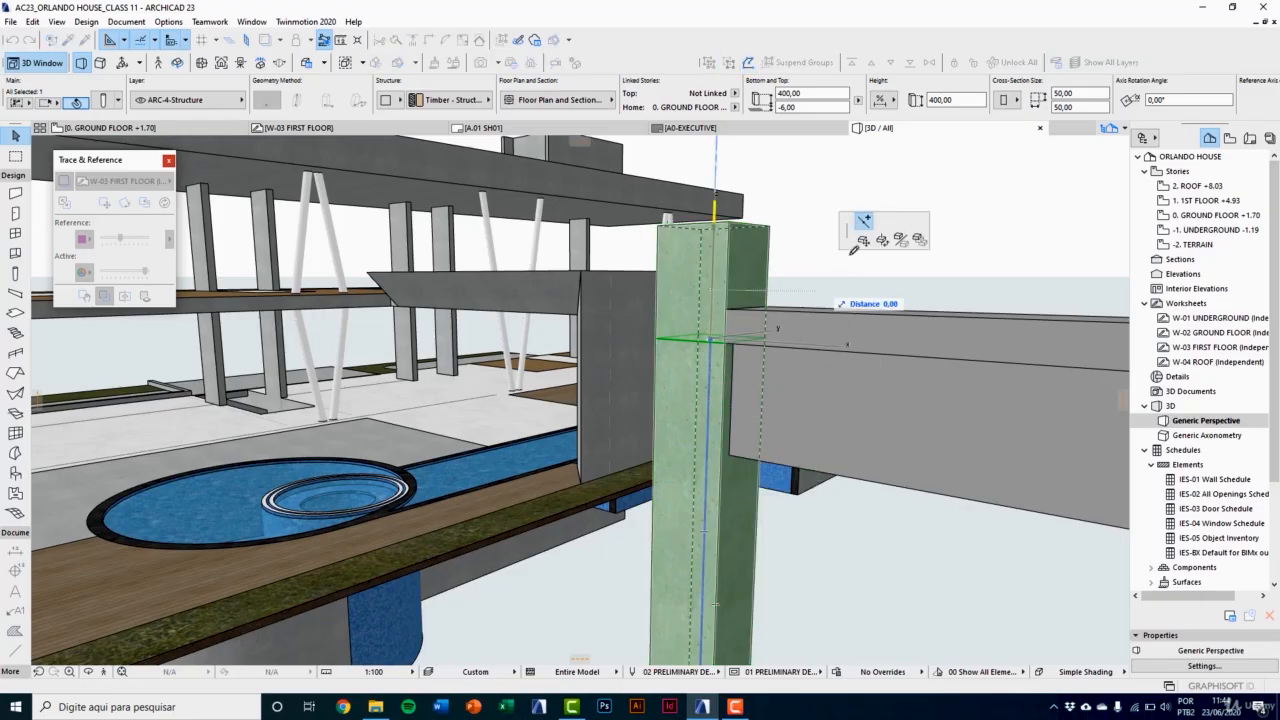
click(730, 452)
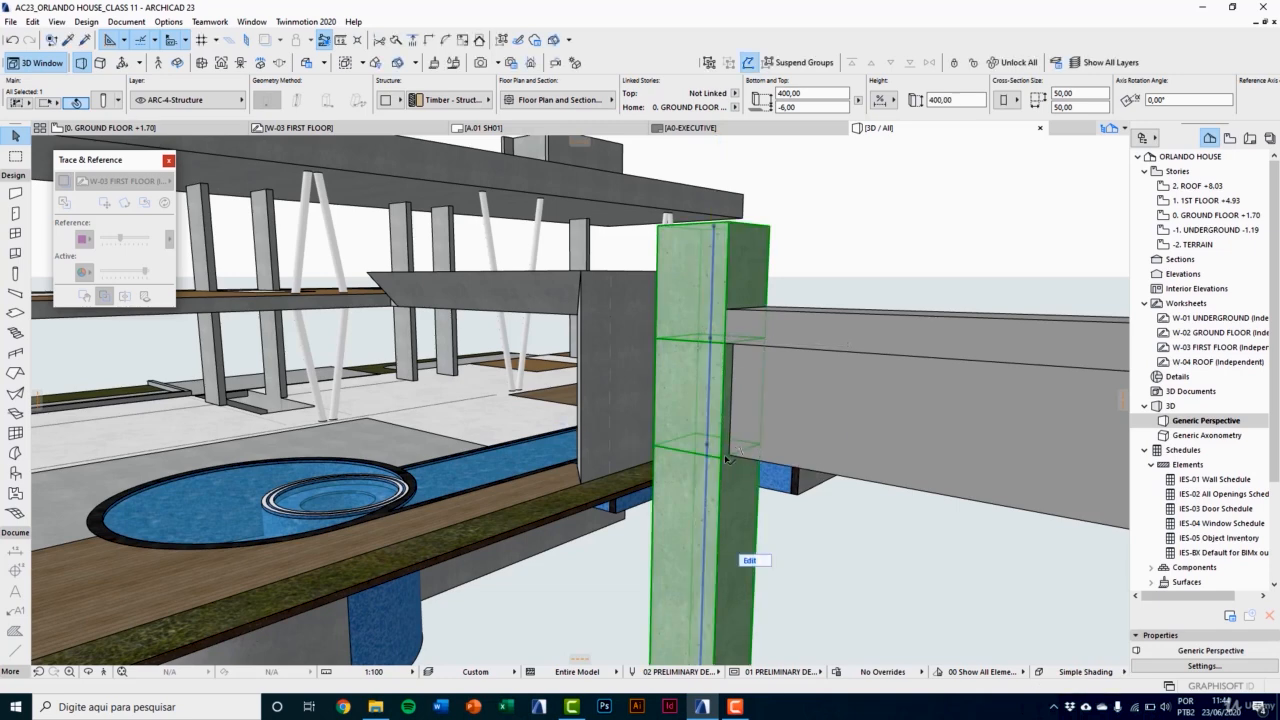
click(718, 390)
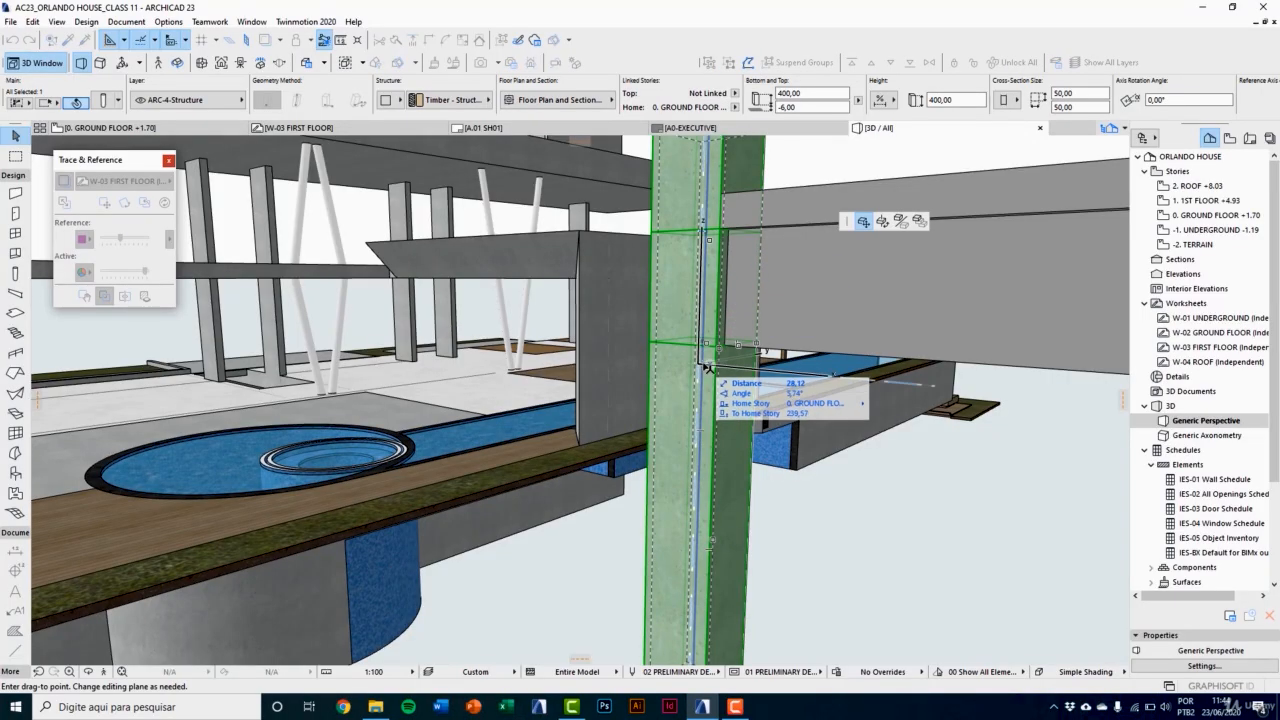
click(705, 366)
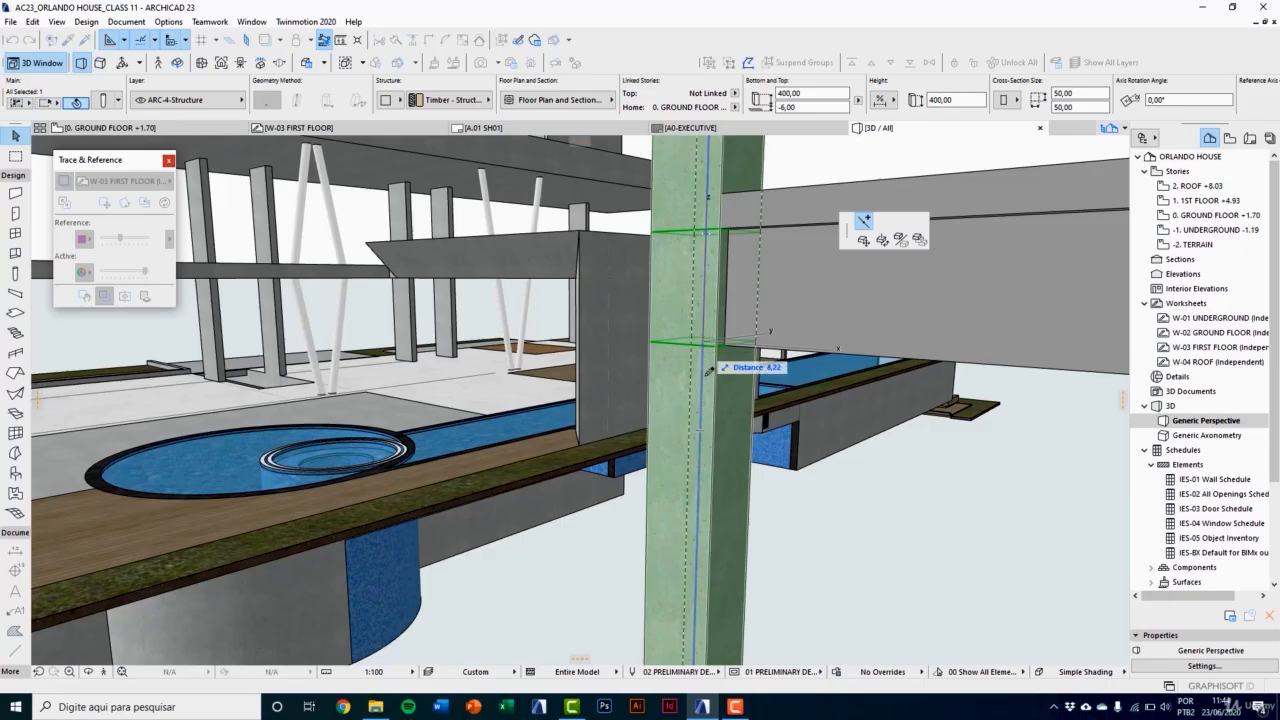
text(30)
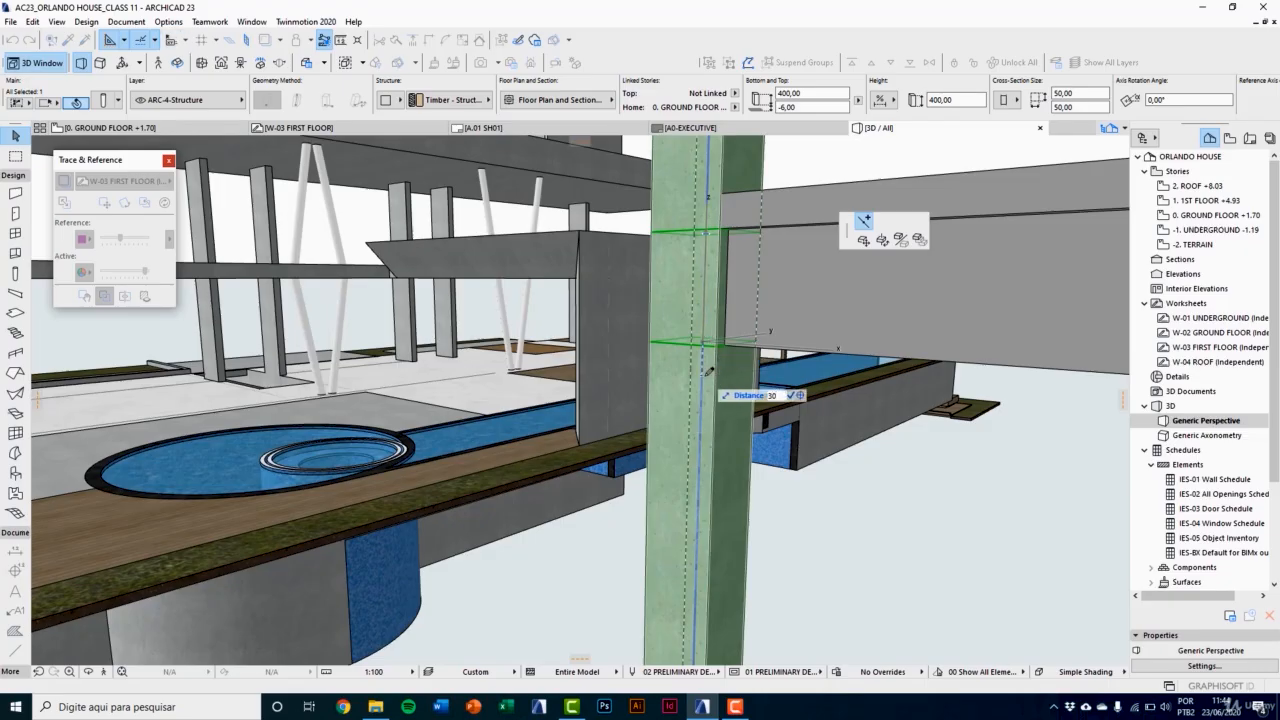
key(Return)
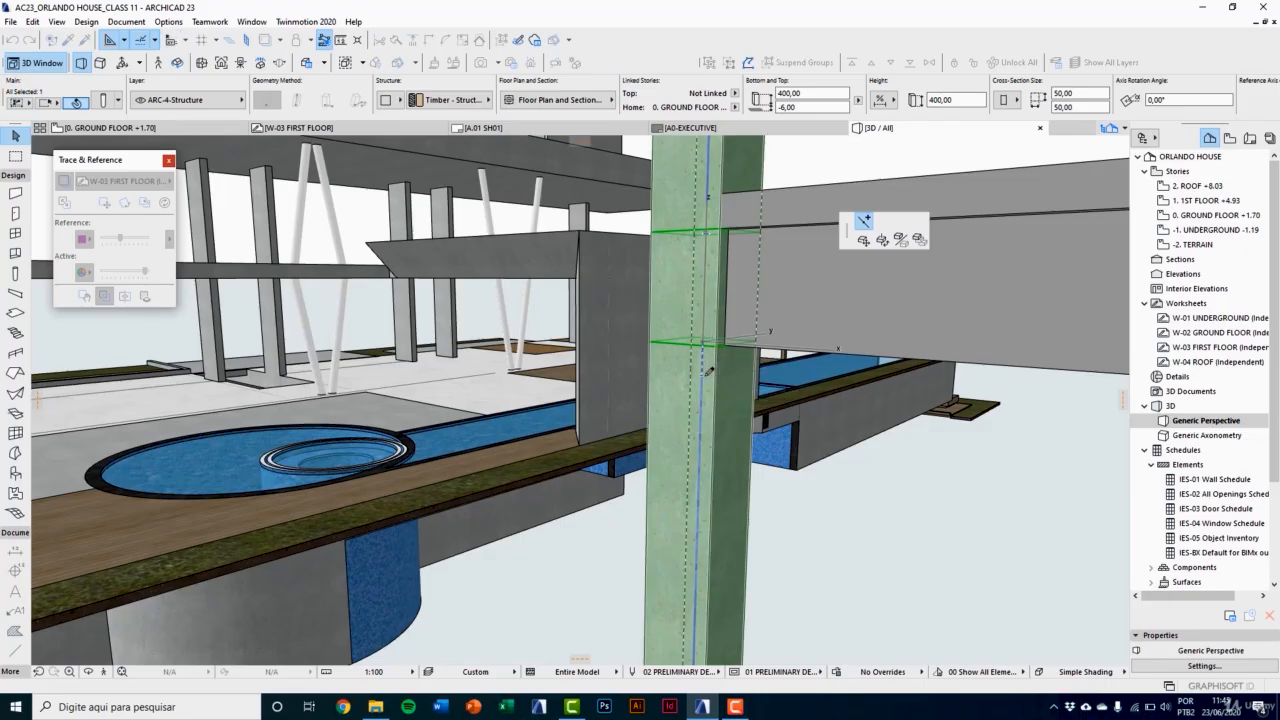
Step: Give the column's segment 1 a tapered cross-section and unlink the width and depth of its top and bottom sizes
middle_drag(642, 465, 634, 500)
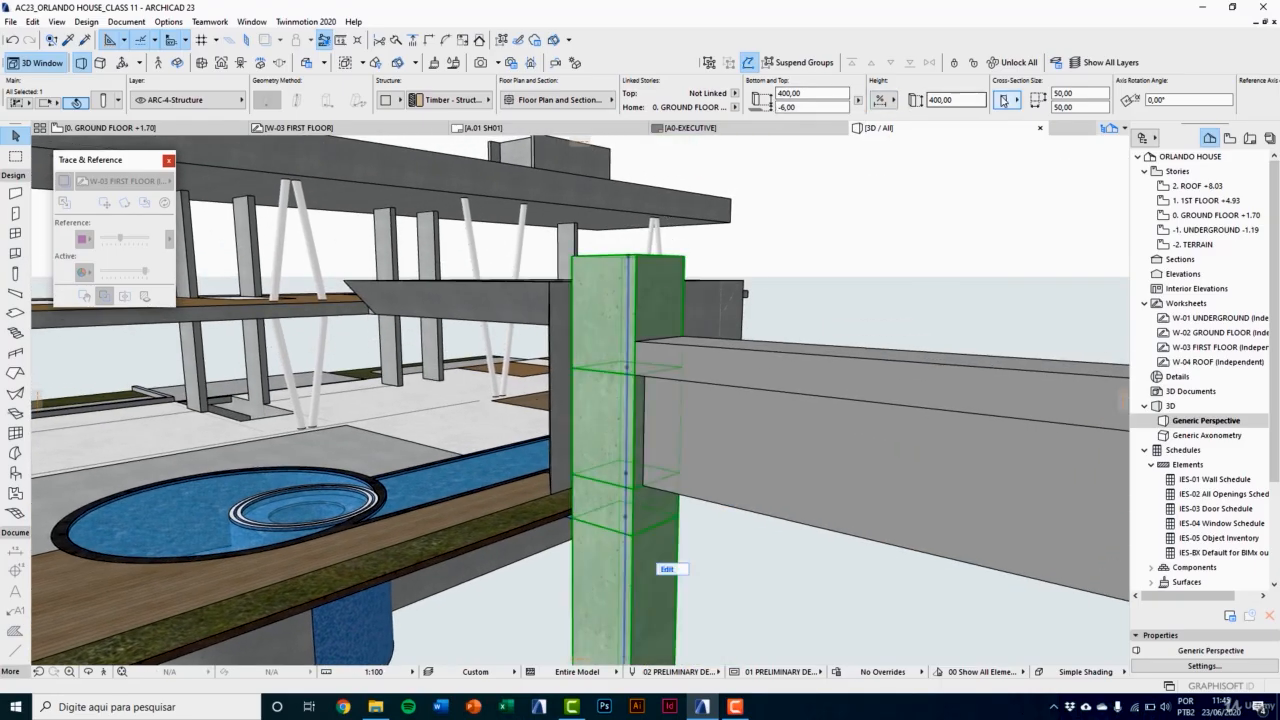
click(1010, 101)
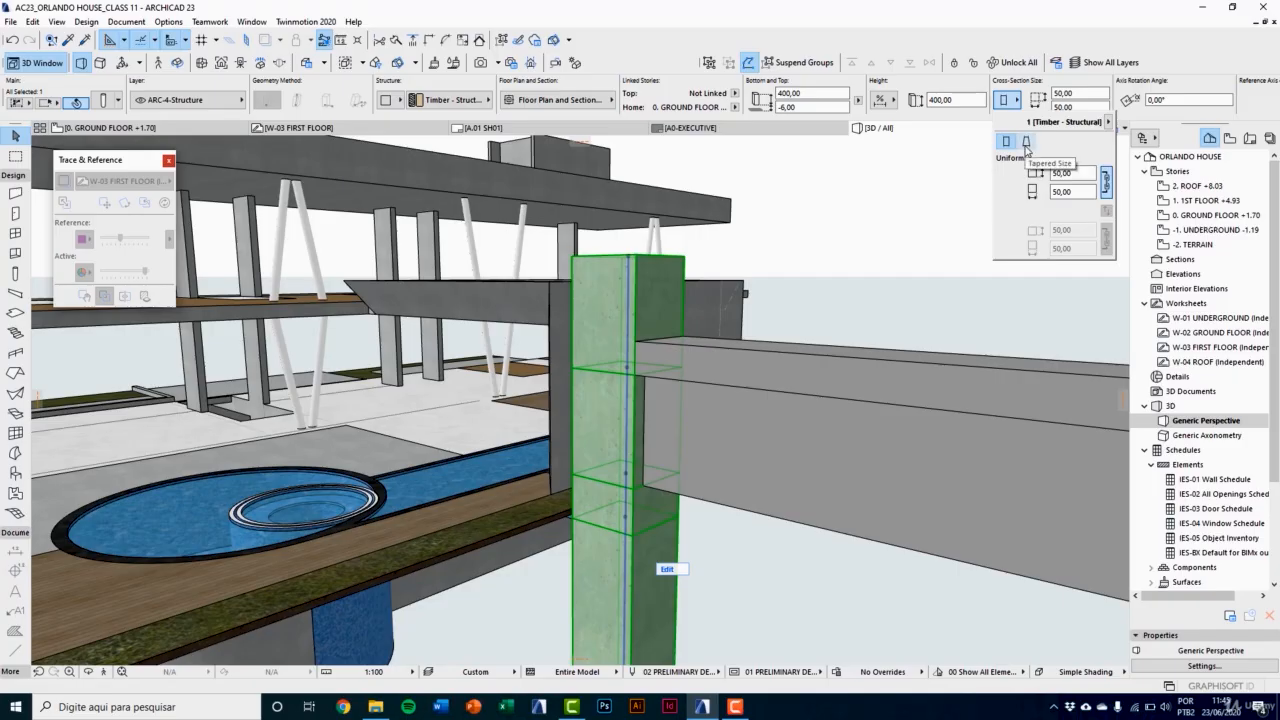
click(1025, 143)
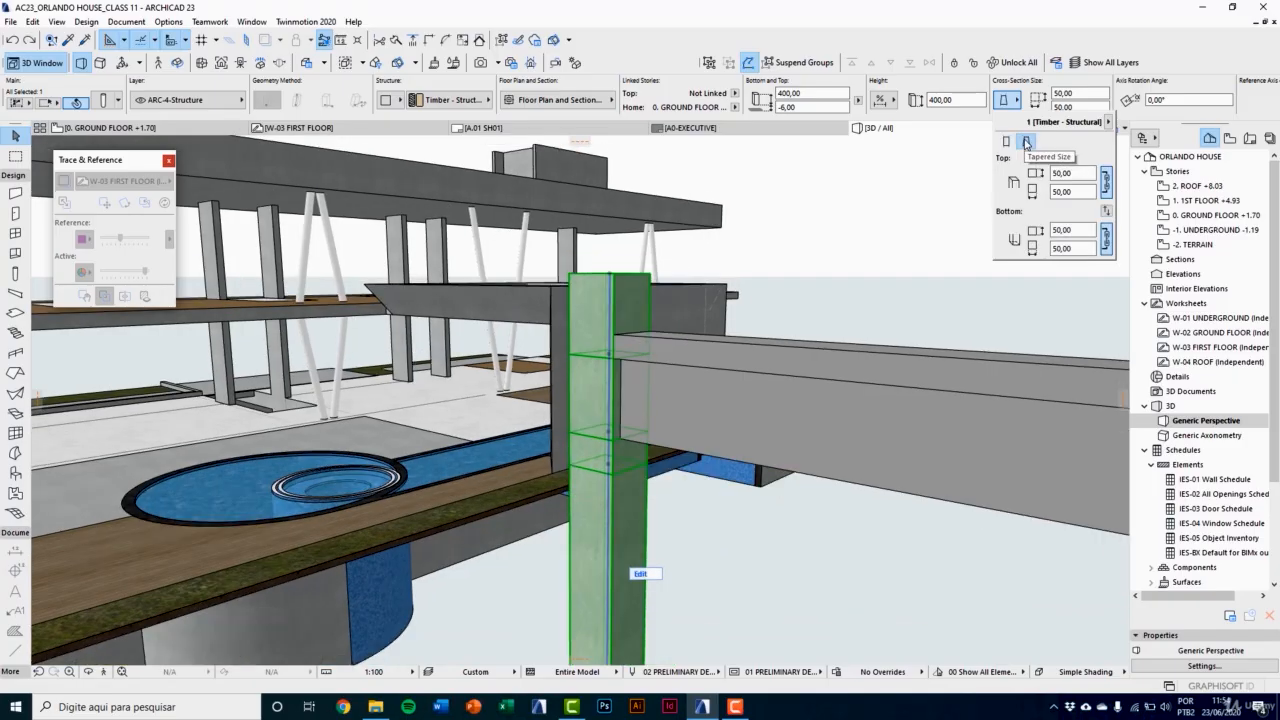
click(1106, 182)
click(1106, 238)
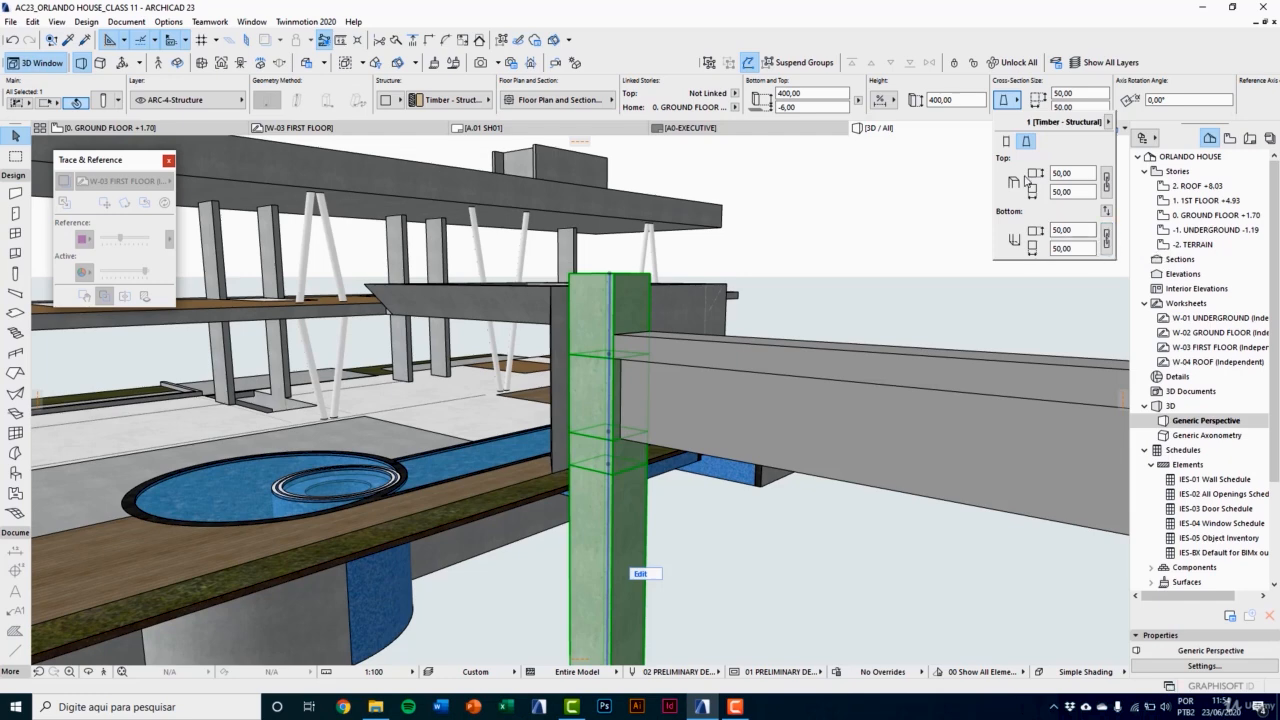
Step: Enter the column's edit mode and symmetrically stretch the width of the 70-high segment beside the beam's web to 90
click(640, 574)
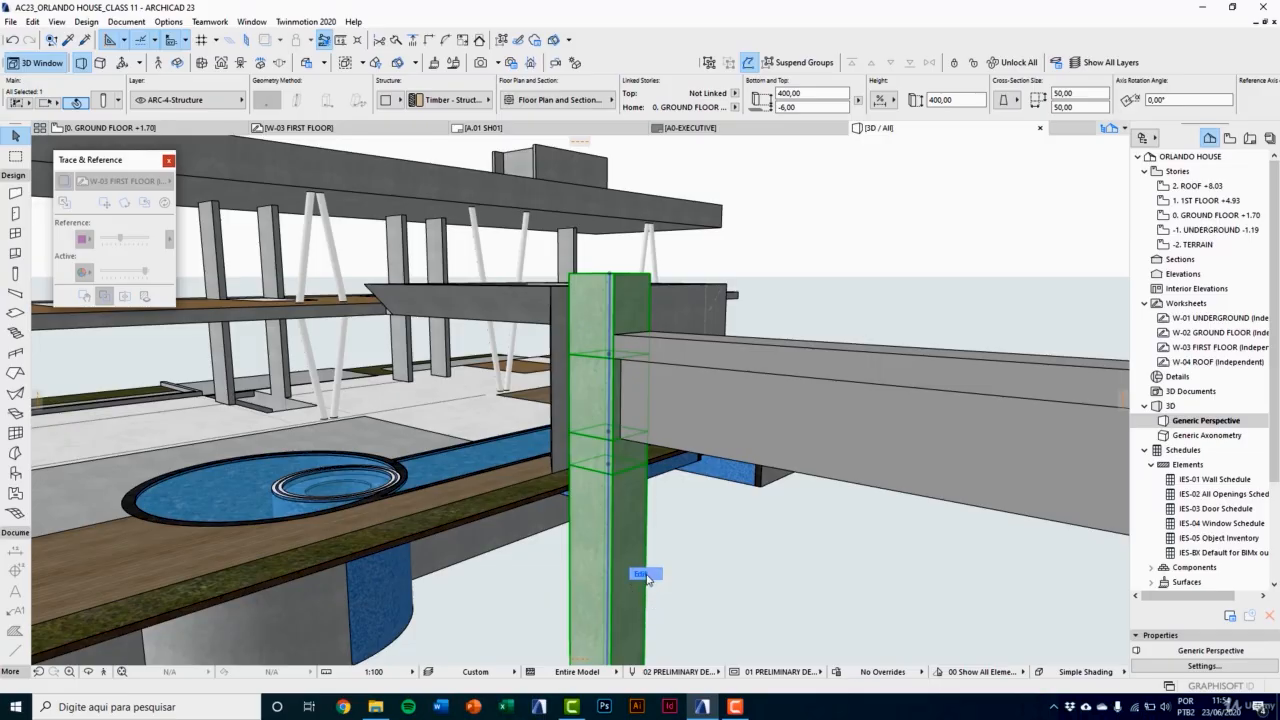
click(646, 577)
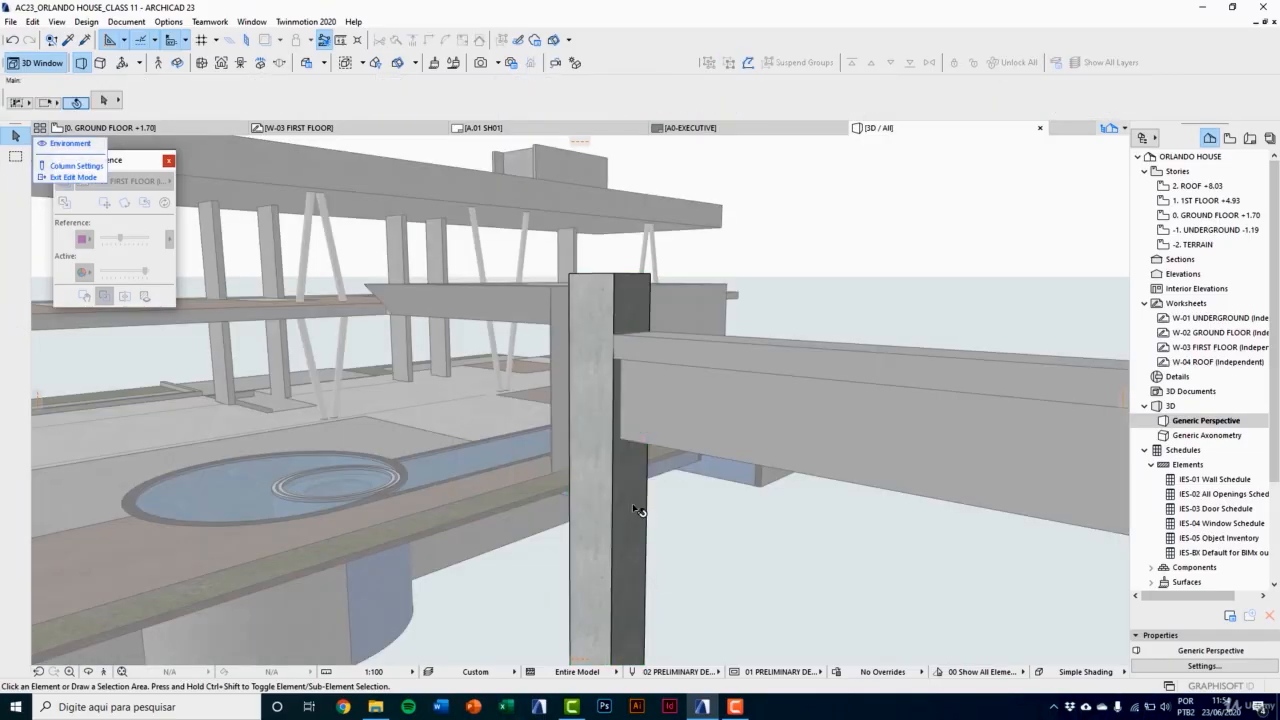
middle_drag(633, 509, 621, 419)
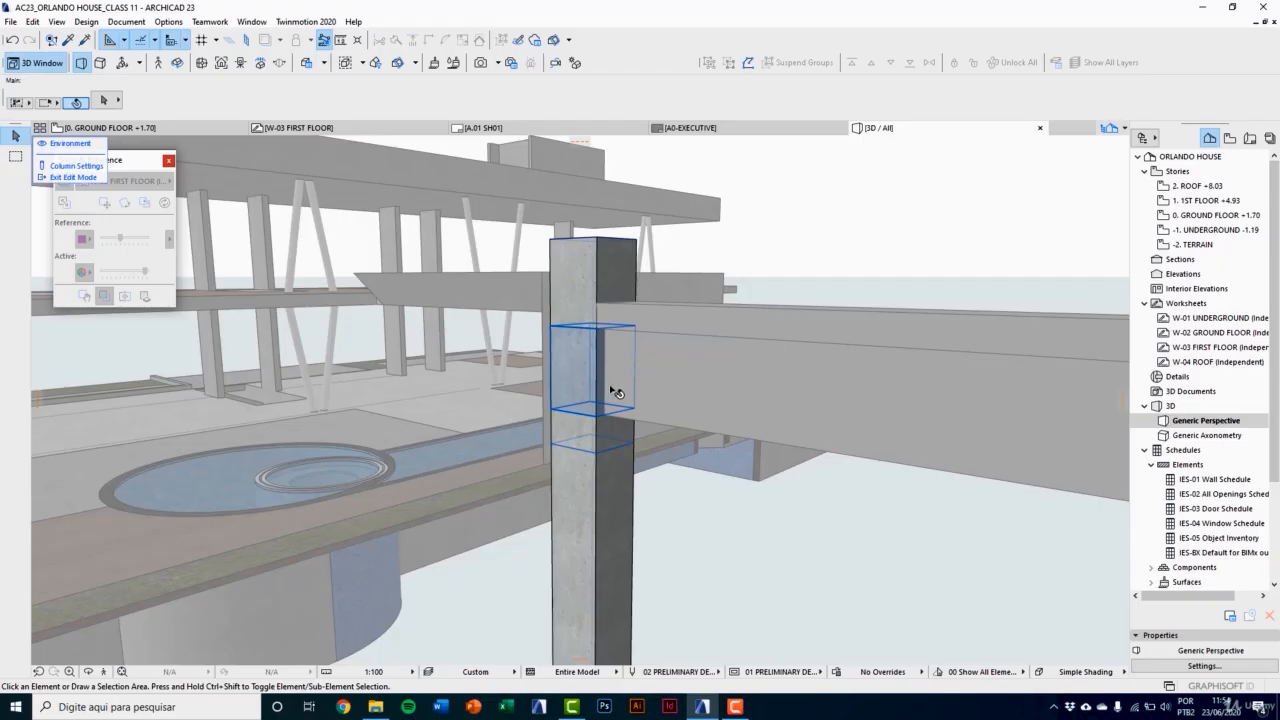
middle_drag(612, 393, 589, 387)
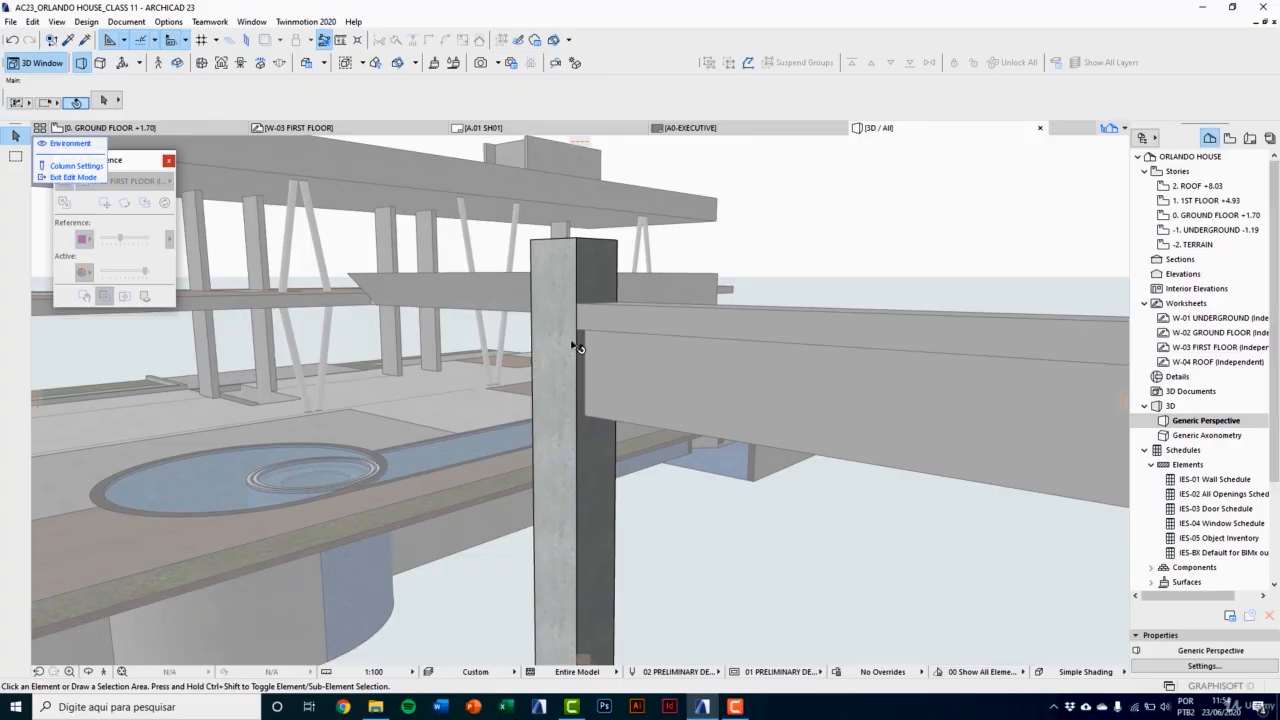
click(570, 360)
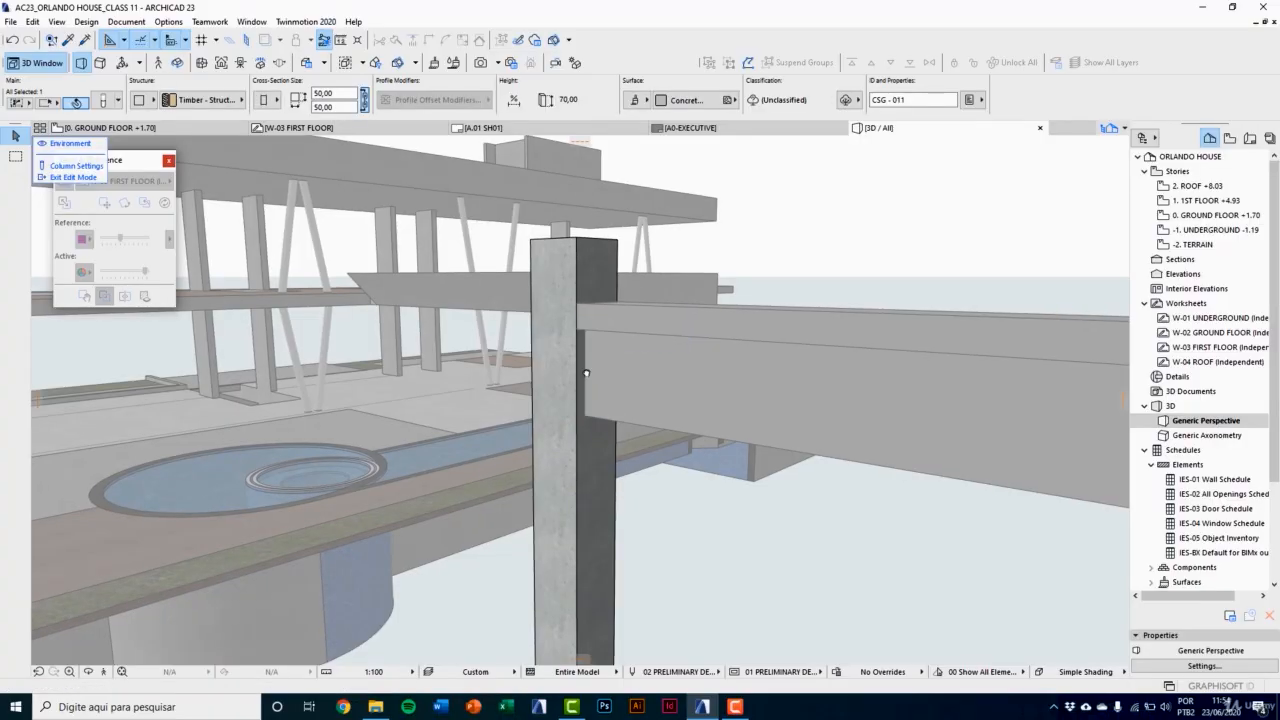
scroll(587, 371, up, 3)
click(570, 298)
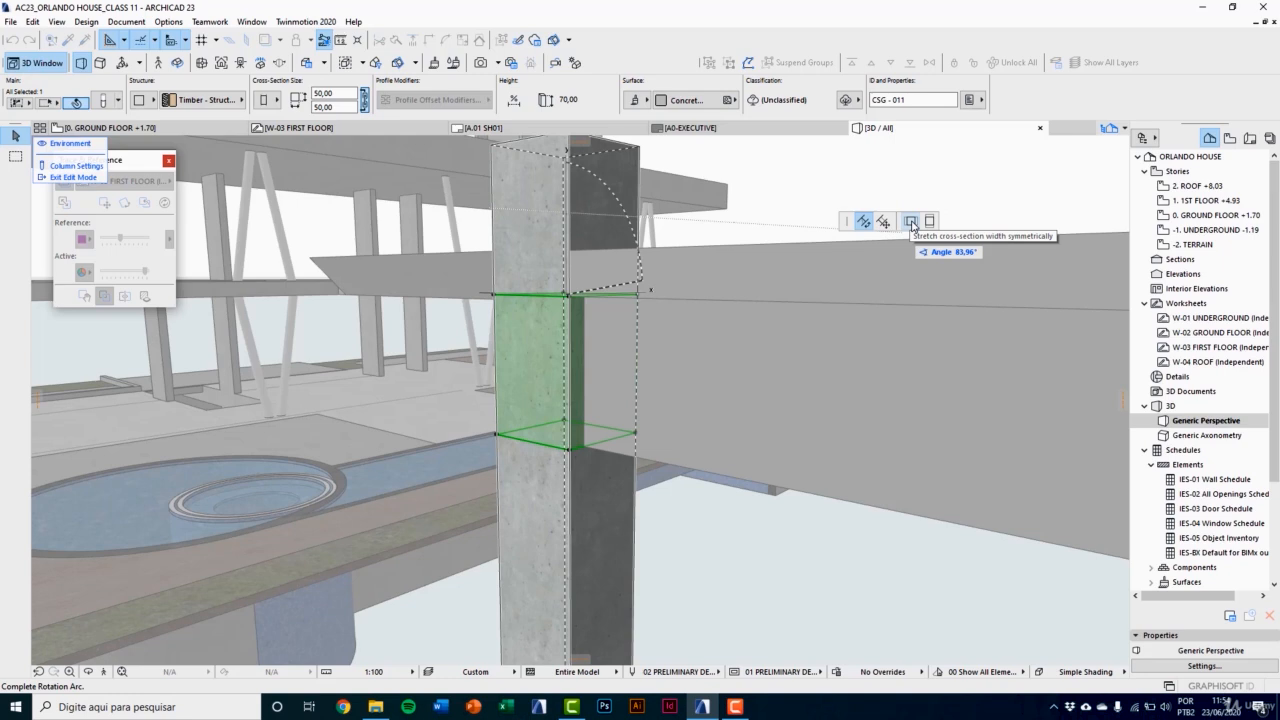
click(911, 222)
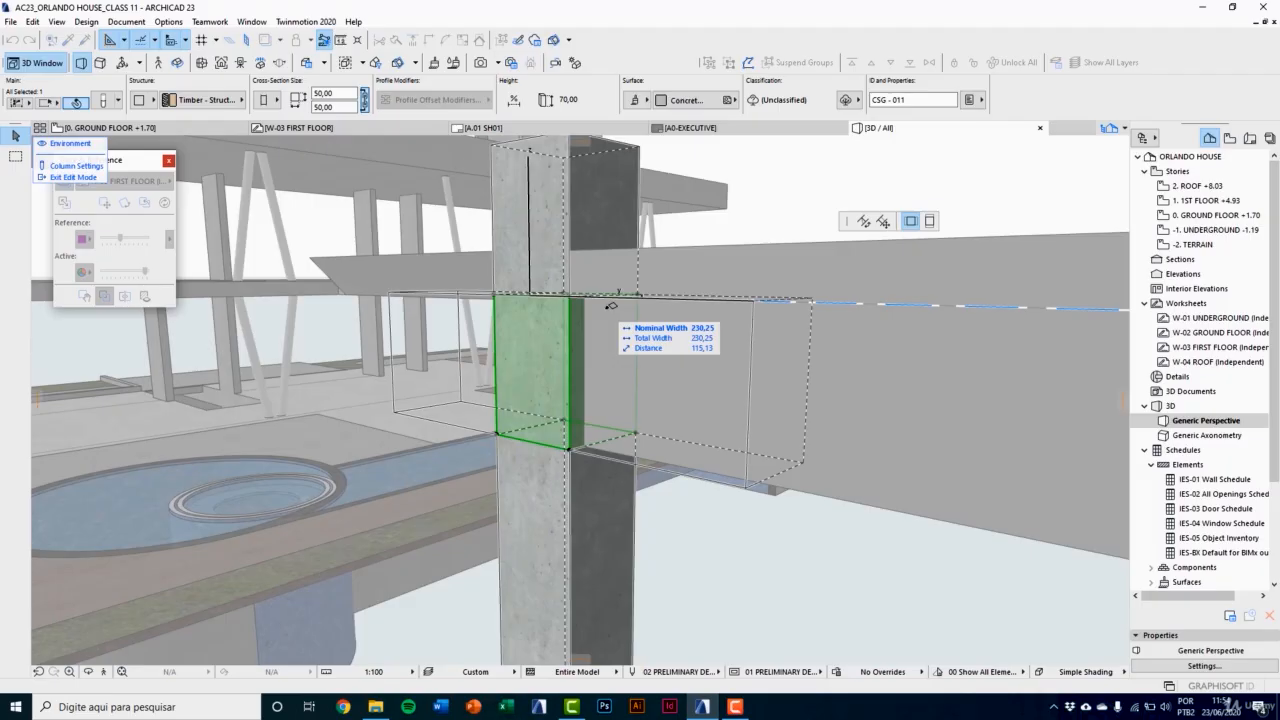
text(90)
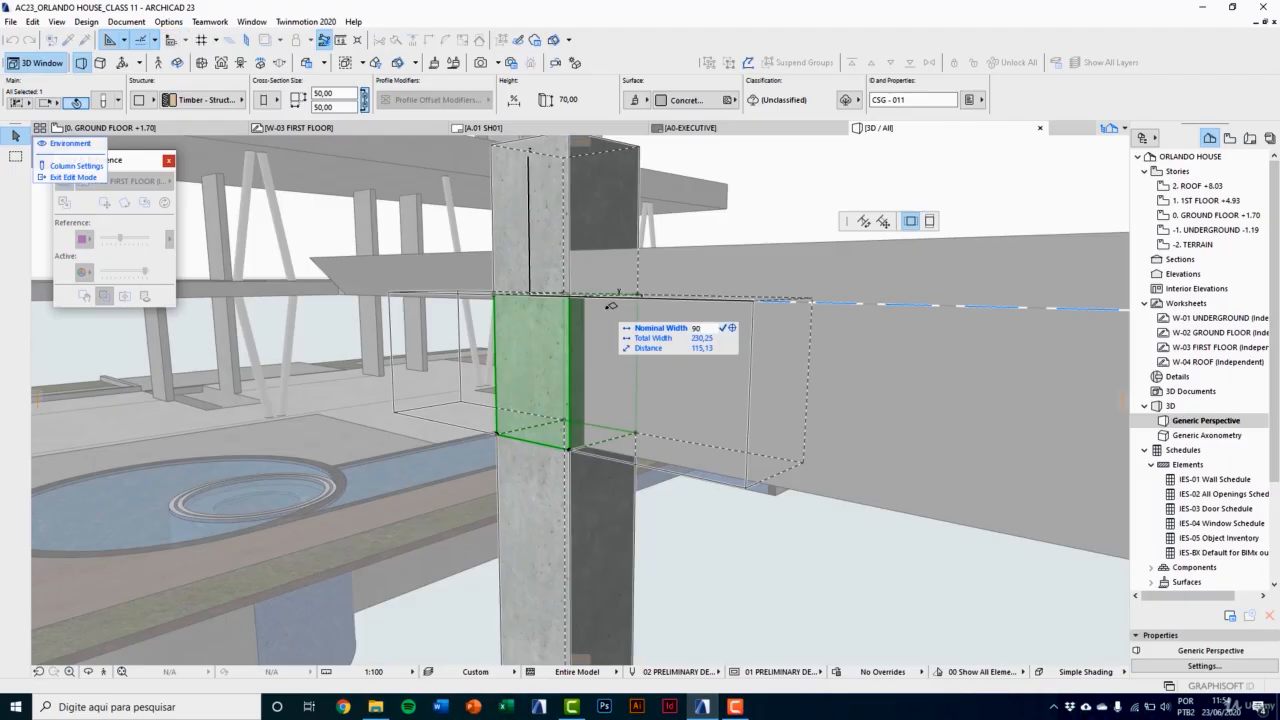
key(Return)
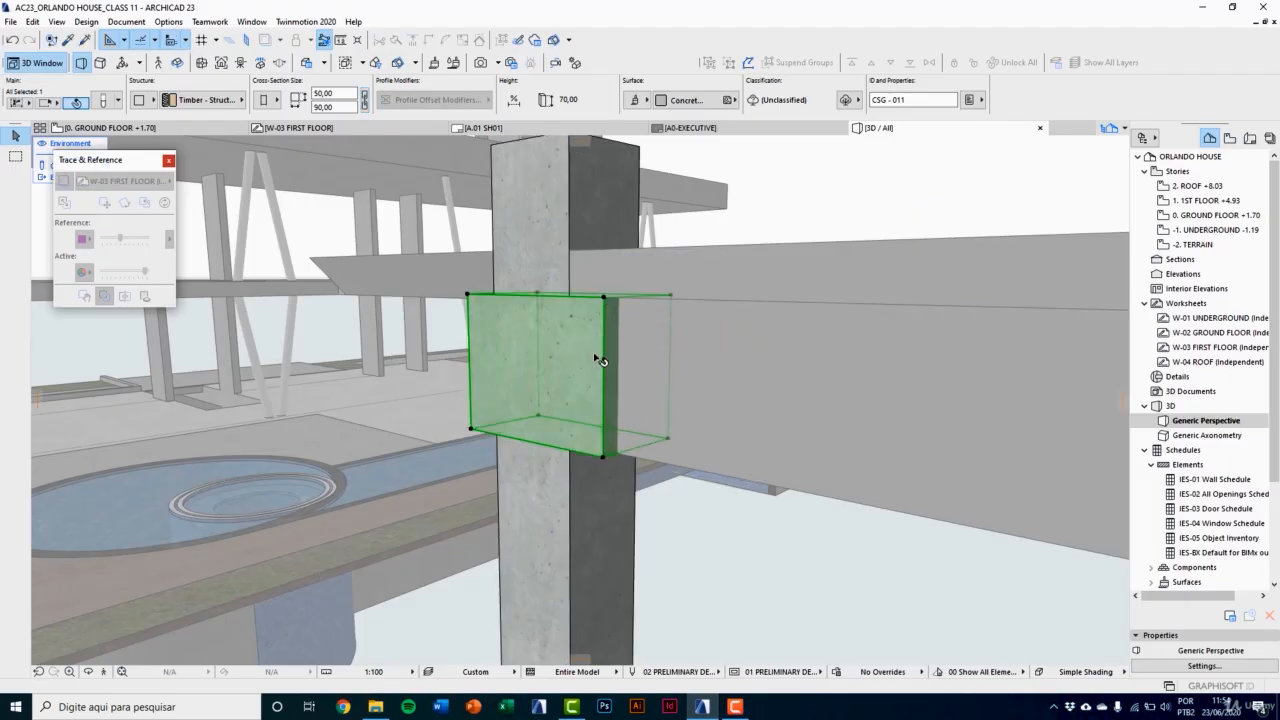
Step: Give the 30-high column segment below the beam a tapered cross-section with its width and depth unlinked
click(567, 449)
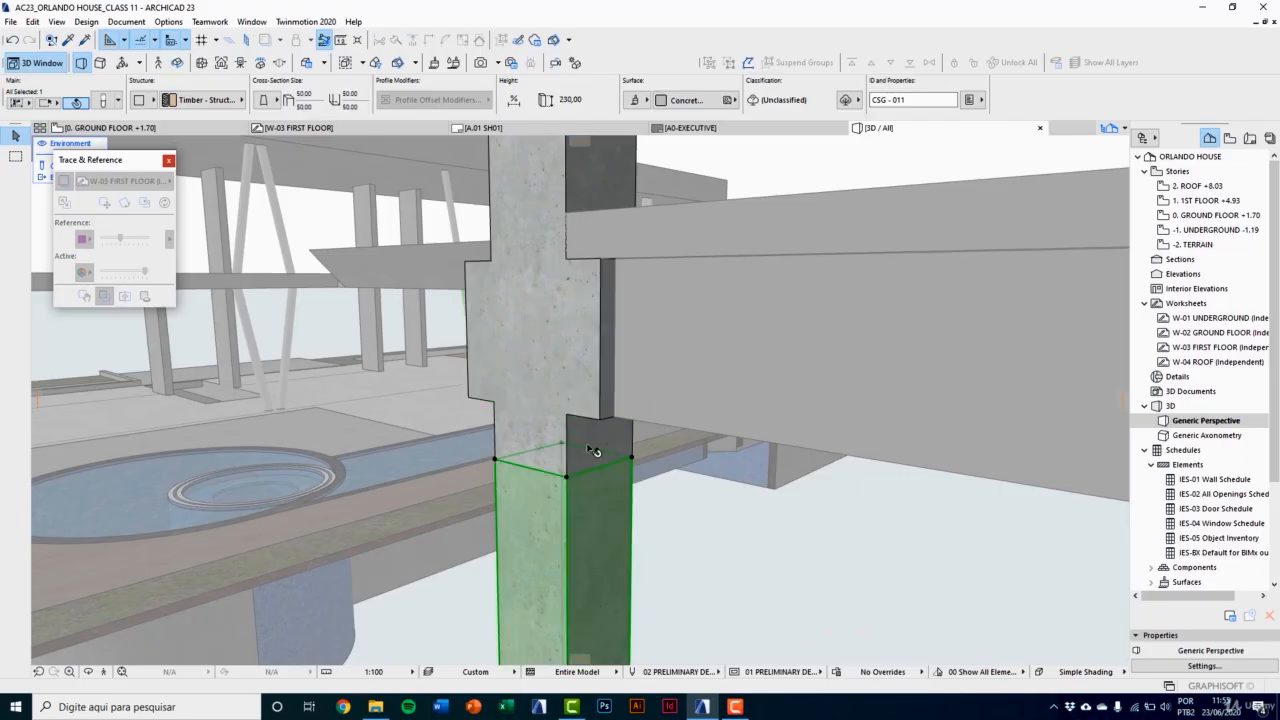
click(597, 430)
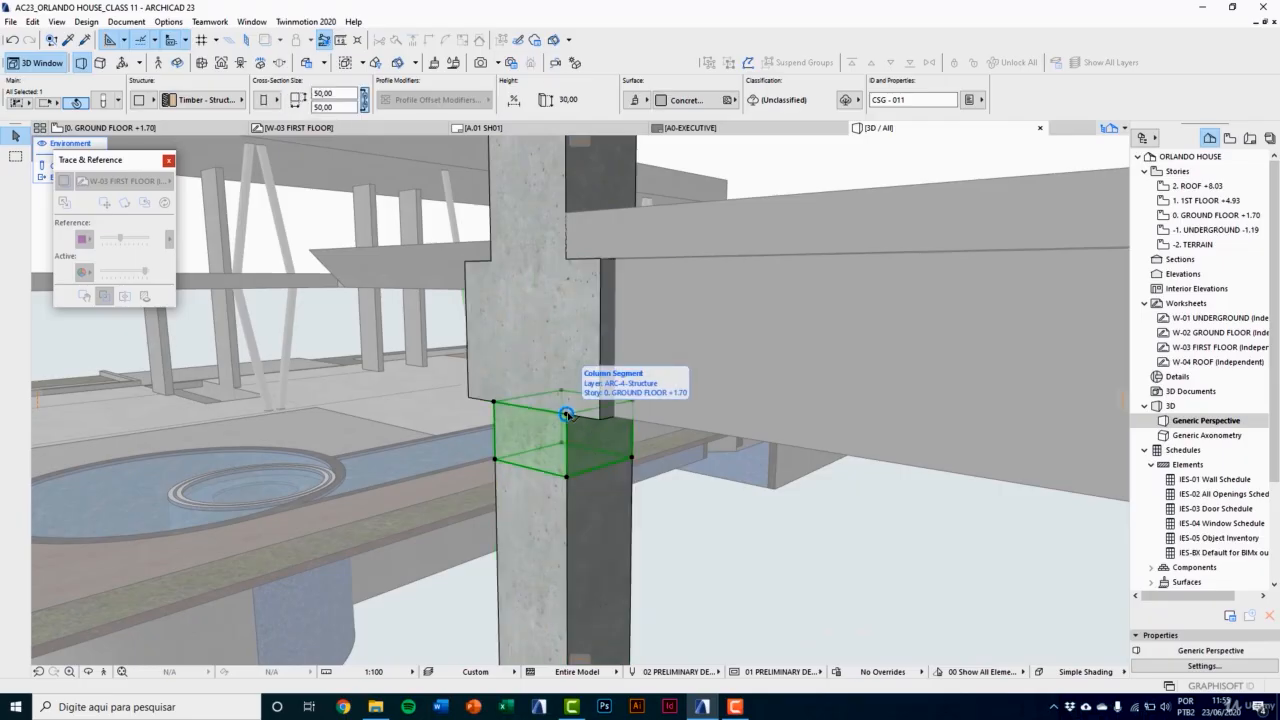
click(566, 414)
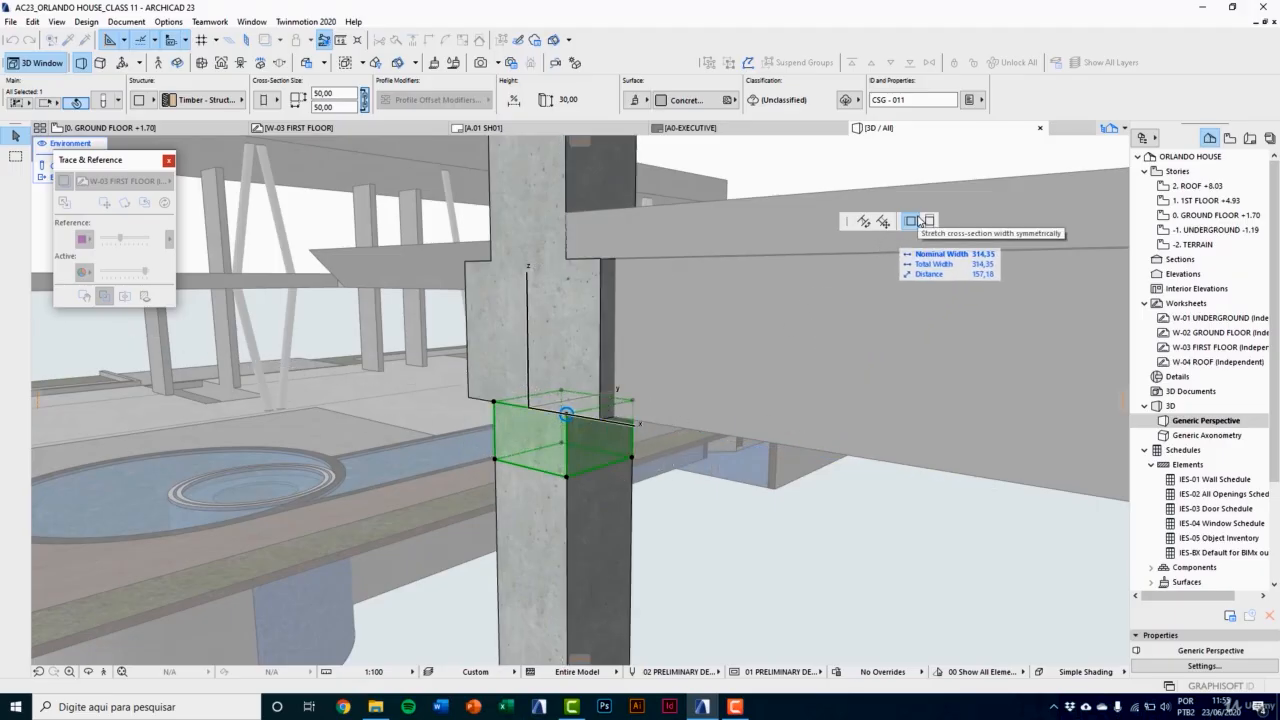
click(918, 221)
click(277, 101)
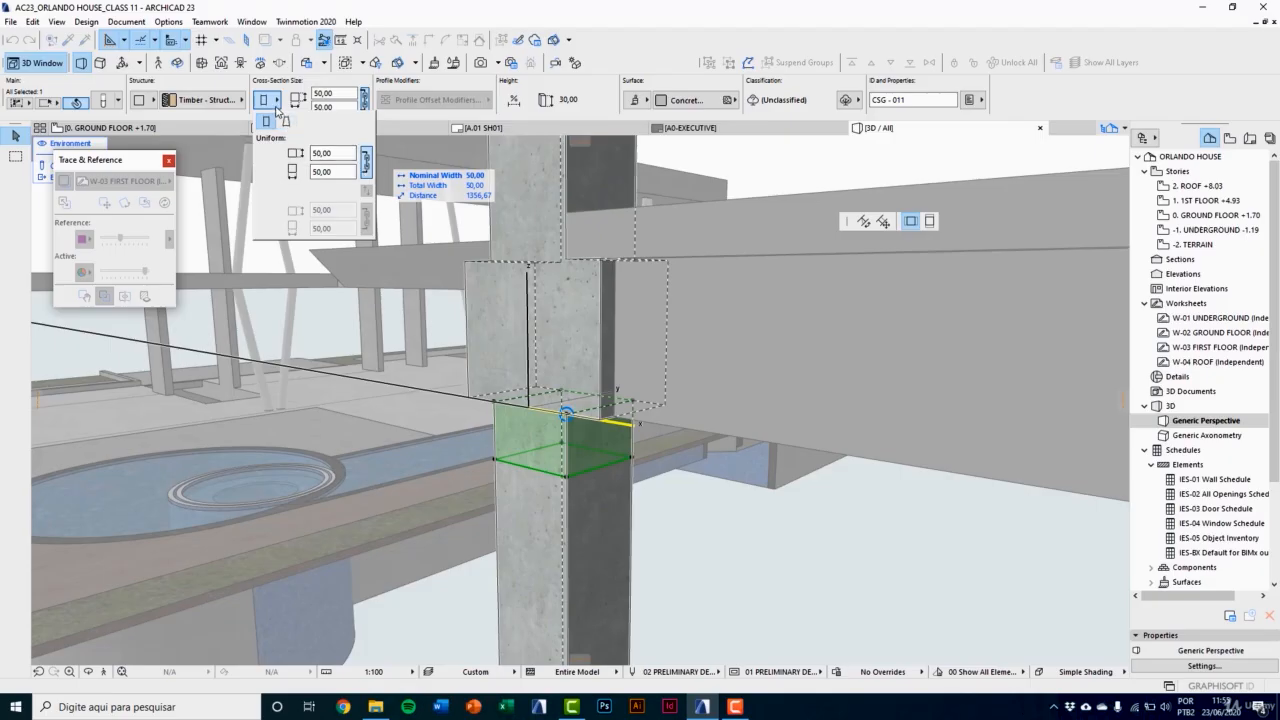
click(276, 105)
click(104, 101)
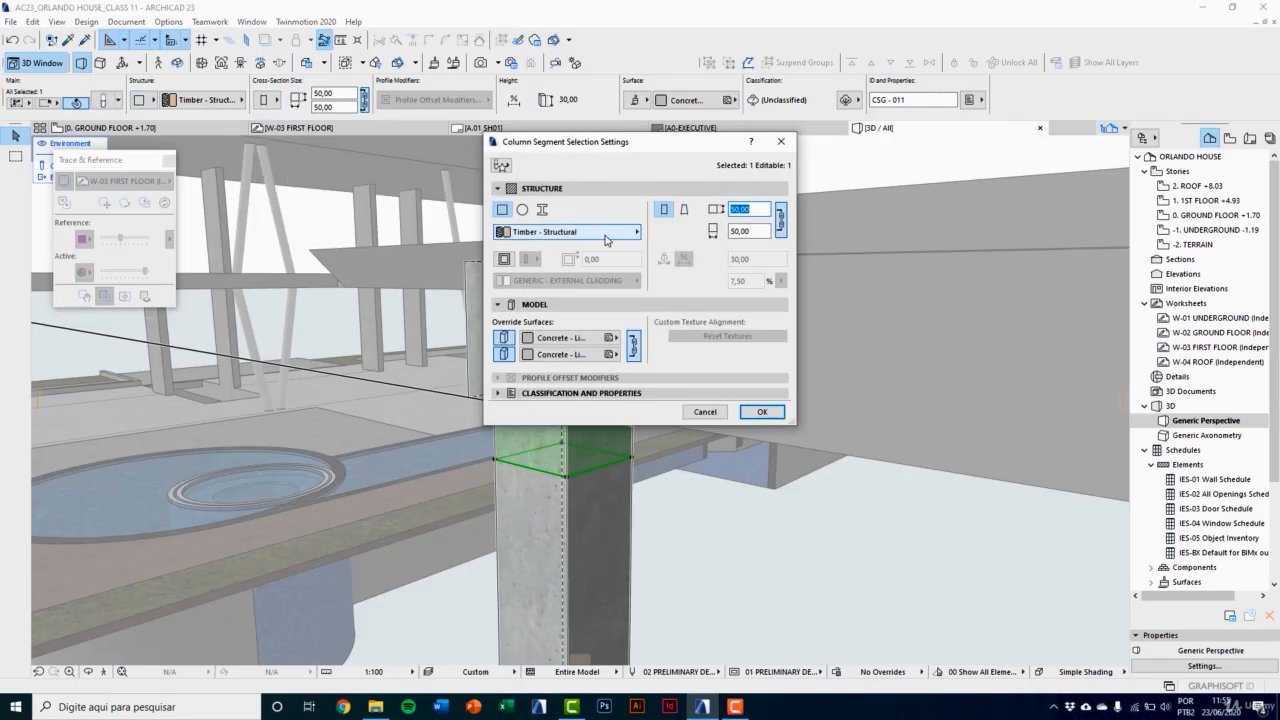
click(779, 225)
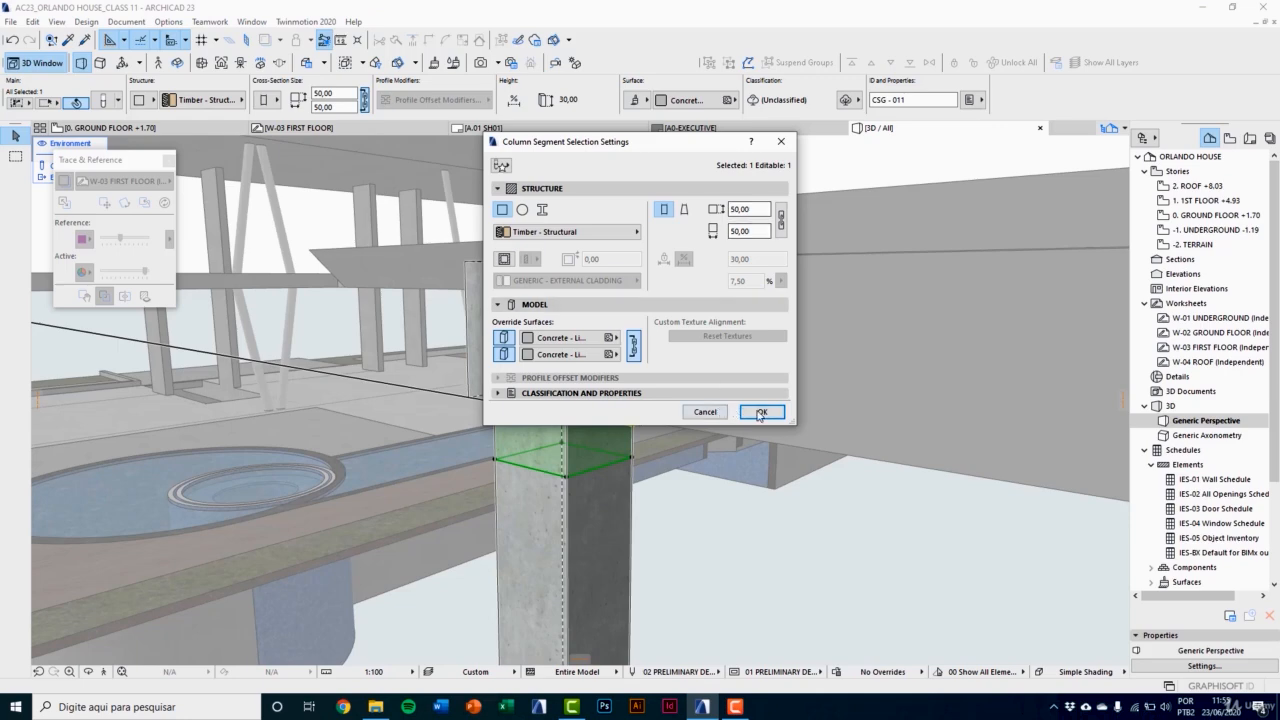
click(685, 213)
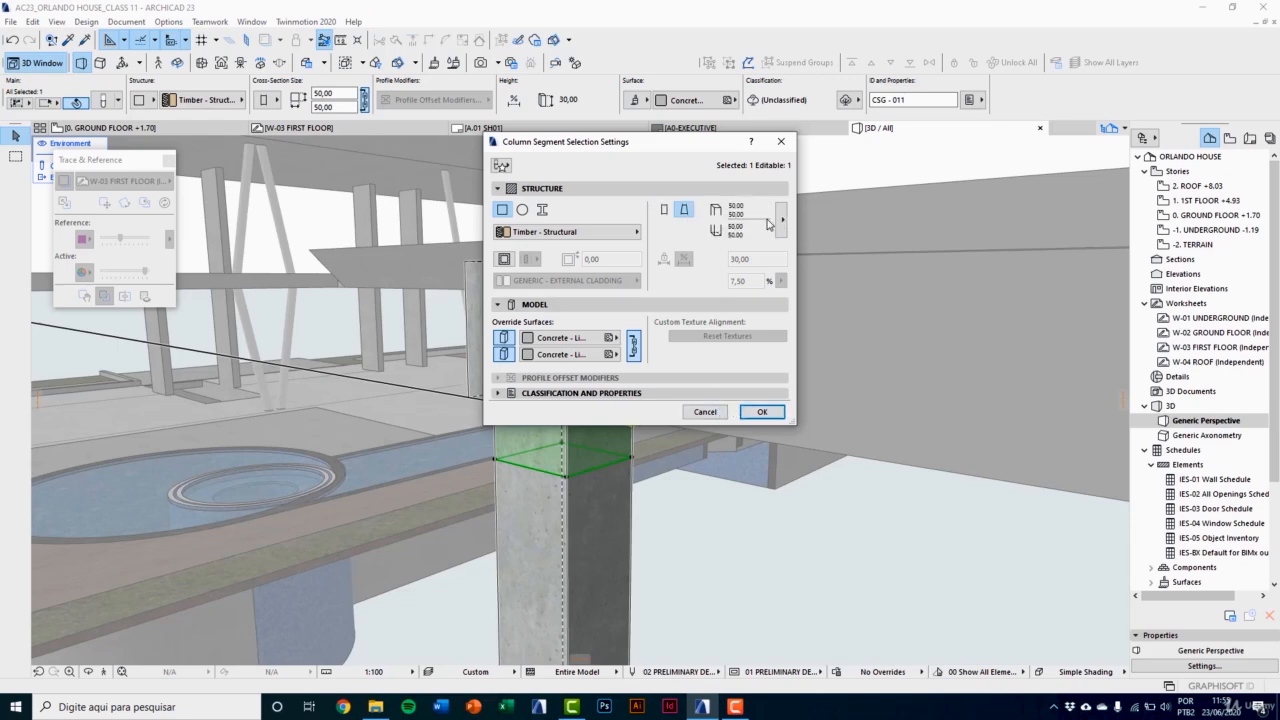
click(762, 412)
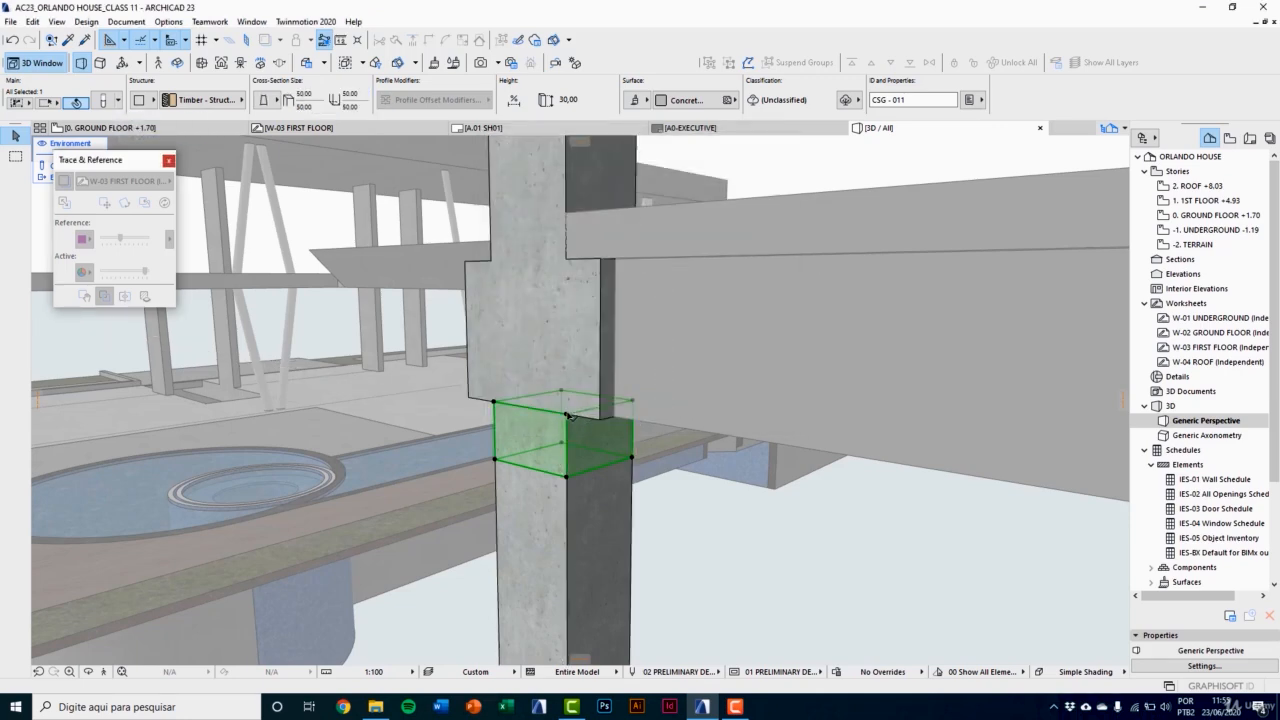
Step: Stretch the tapered segment's top width symmetrically out to the lower edge of the widened segment above, and clear the selection
click(587, 415)
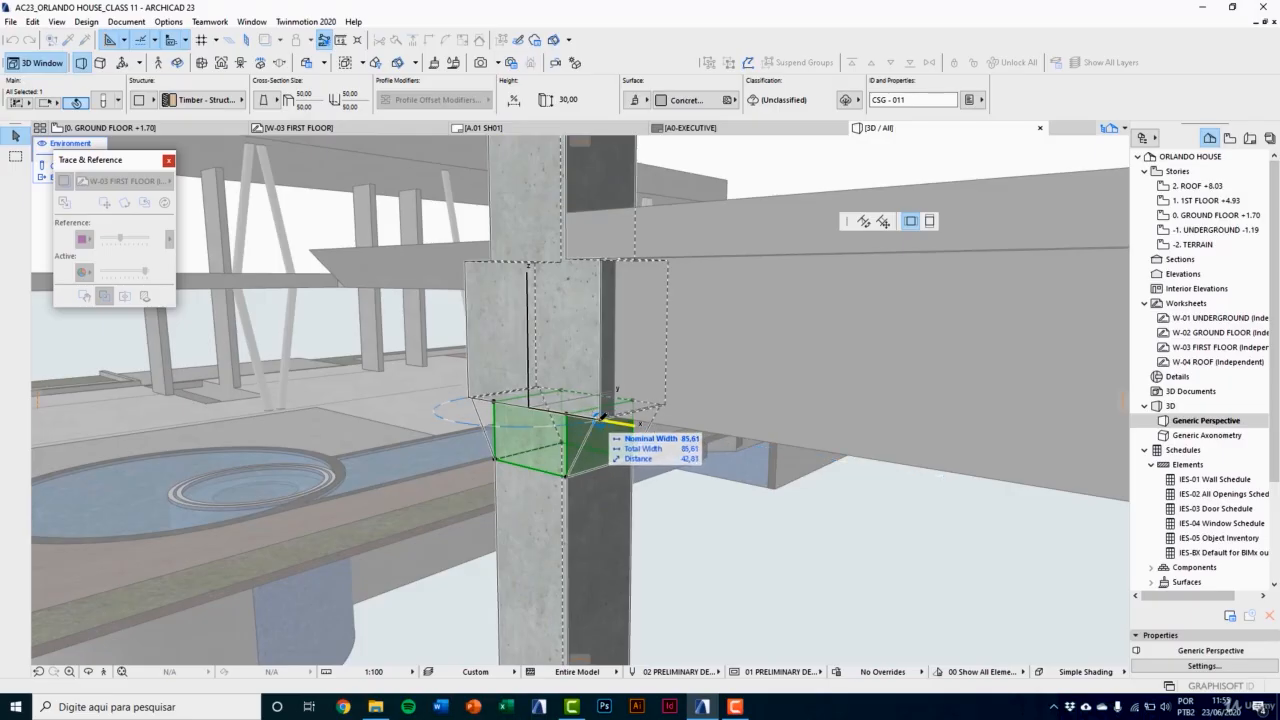
click(601, 417)
shift+middle_drag(603, 420, 613, 448)
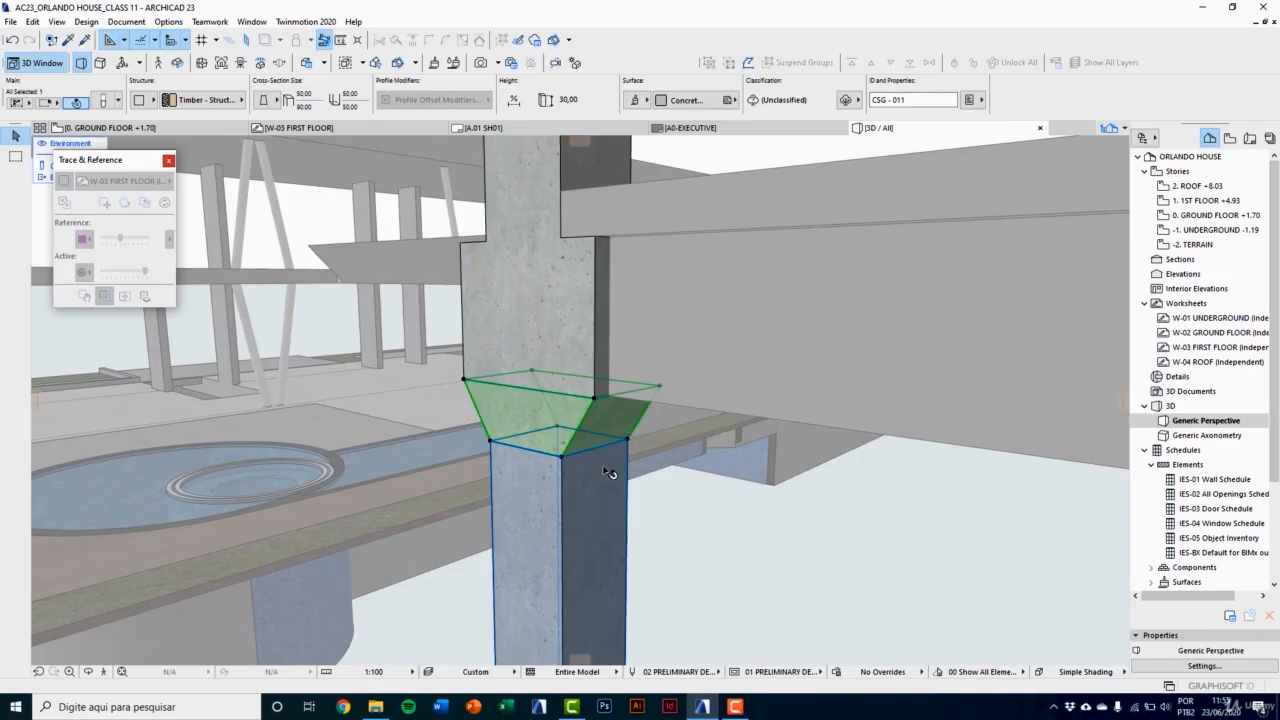
scroll(607, 485, down, 3)
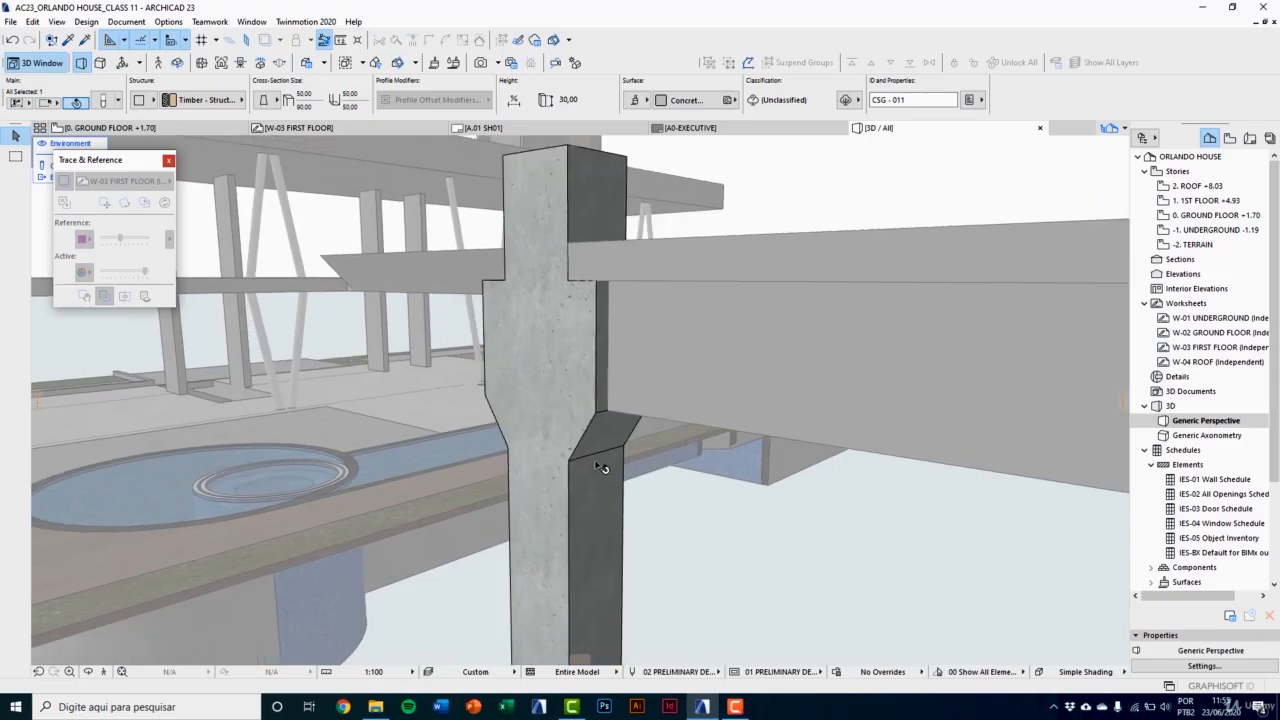
scroll(566, 424, down, 4)
middle_drag(612, 418, 759, 432)
scroll(758, 433, up, 2)
key(Escape)
shift+middle_drag(753, 381, 790, 513)
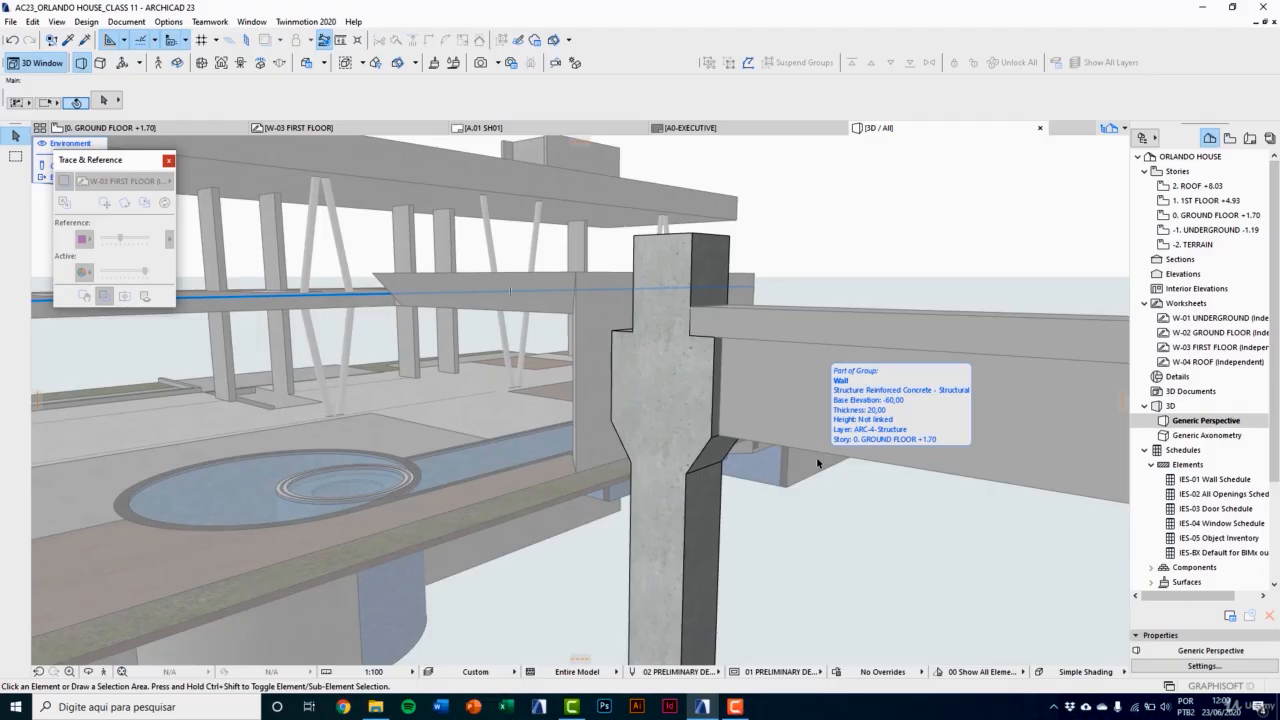
Step: Close the Trace & Reference palette
drag(121, 162, 126, 183)
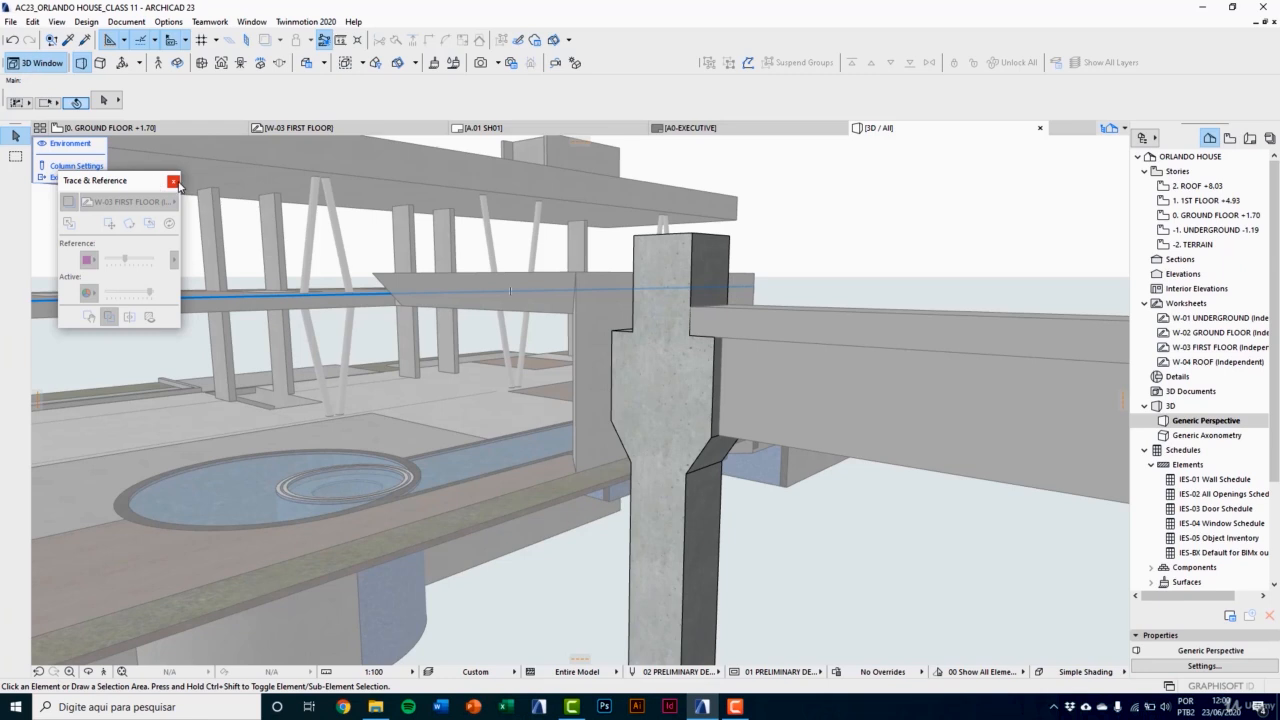
click(174, 182)
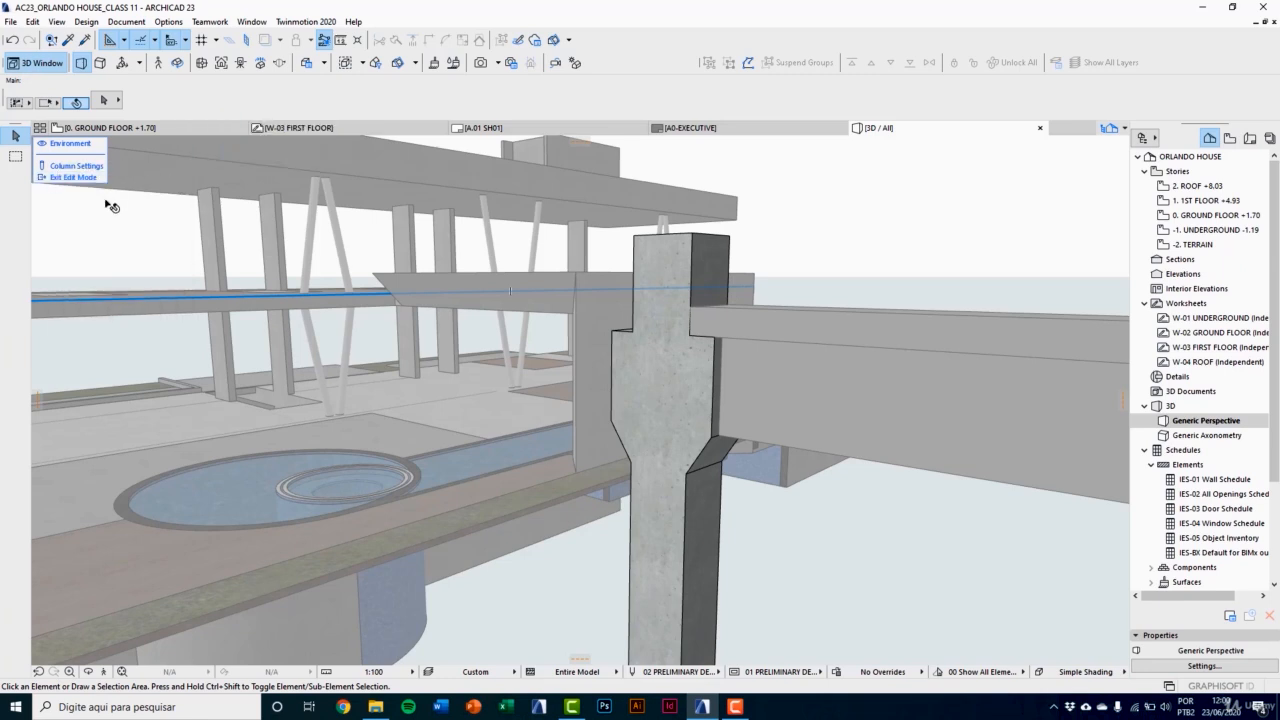
Step: Toggle the surrounding environment off and on to inspect the column alone, and exit the column's edit mode
click(44, 146)
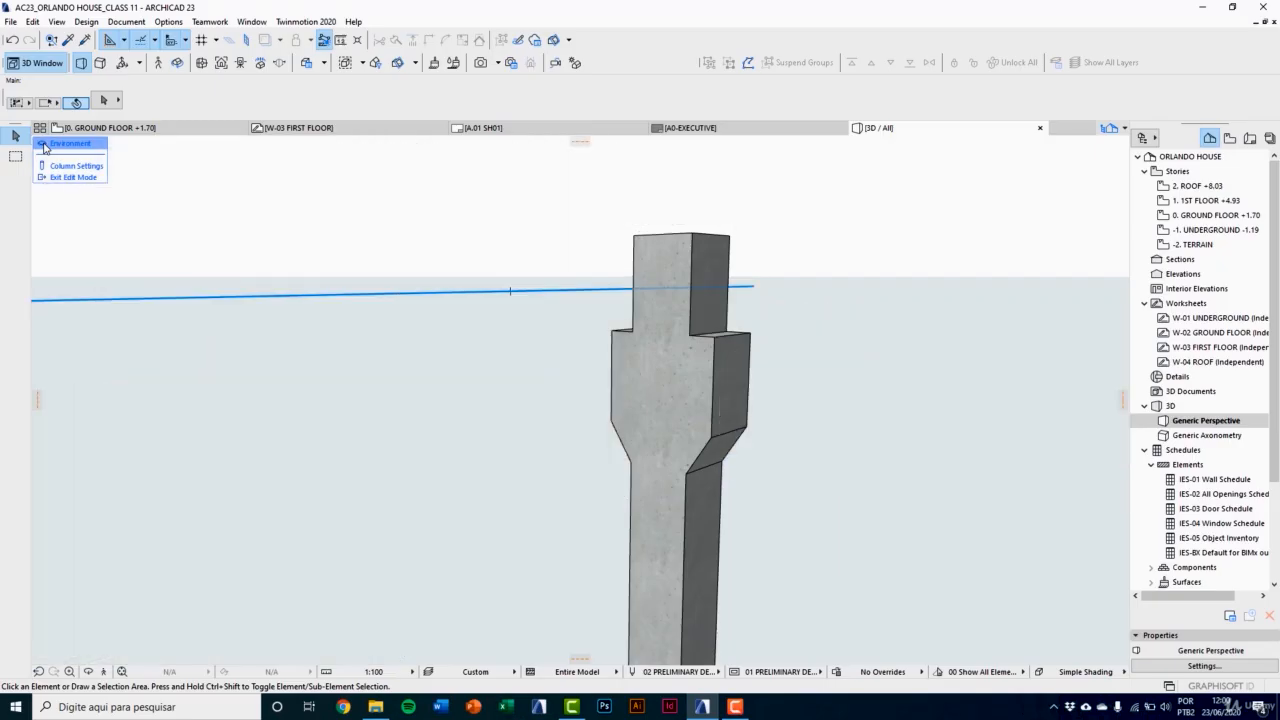
click(44, 148)
click(44, 148)
click(44, 148)
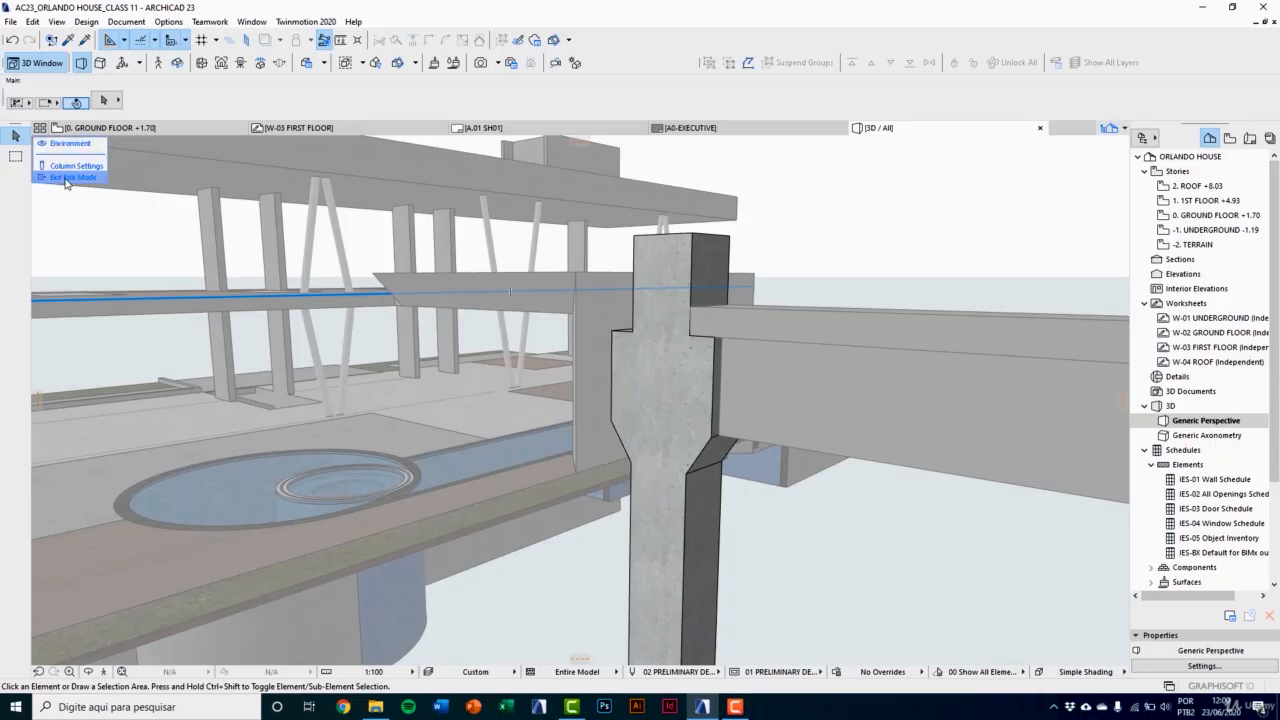
click(66, 178)
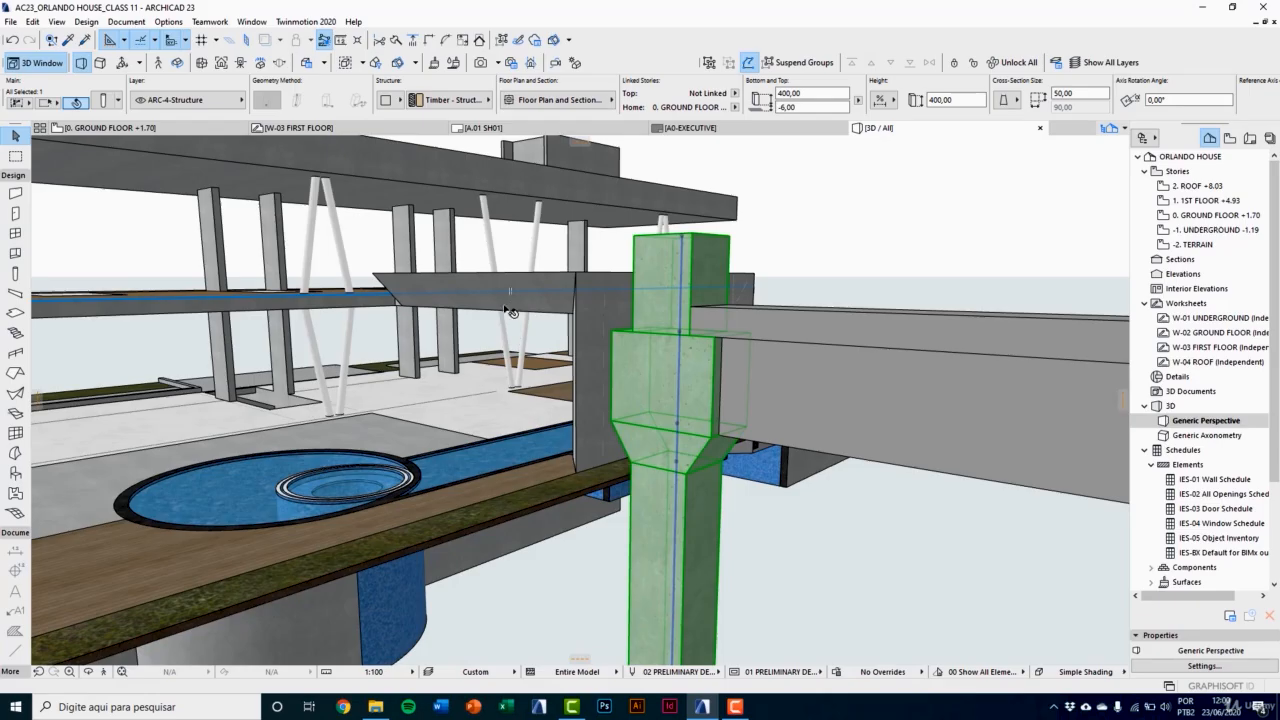
Step: Split the precast beam into segments at the column's widened face, 20 from the beam's end
shift+middle_drag(510, 310, 466, 385)
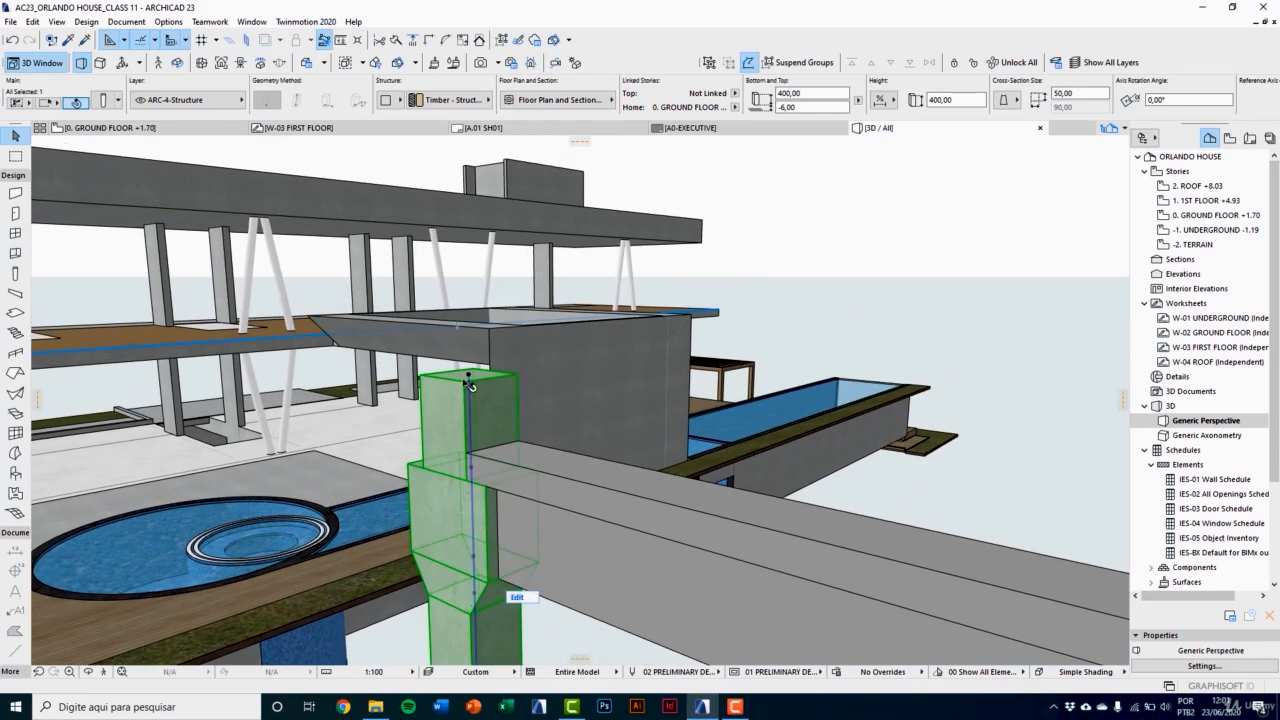
click(598, 526)
shift+middle_drag(598, 526, 643, 505)
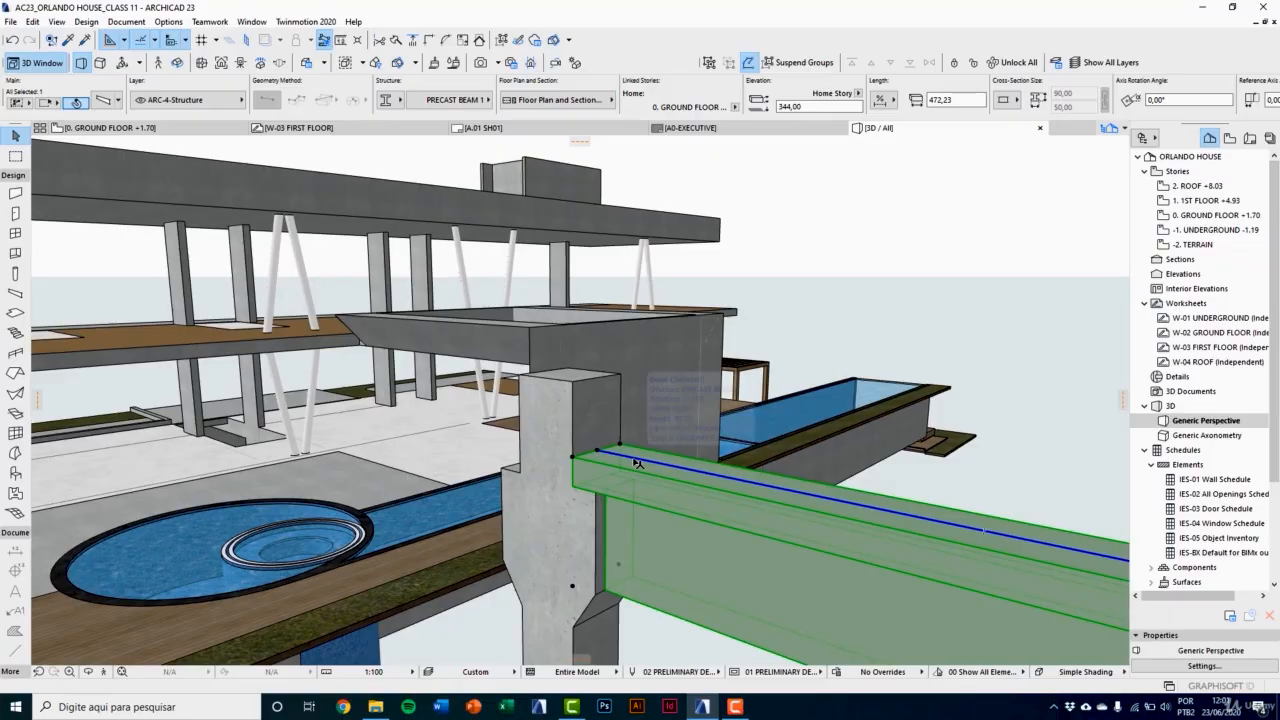
click(634, 459)
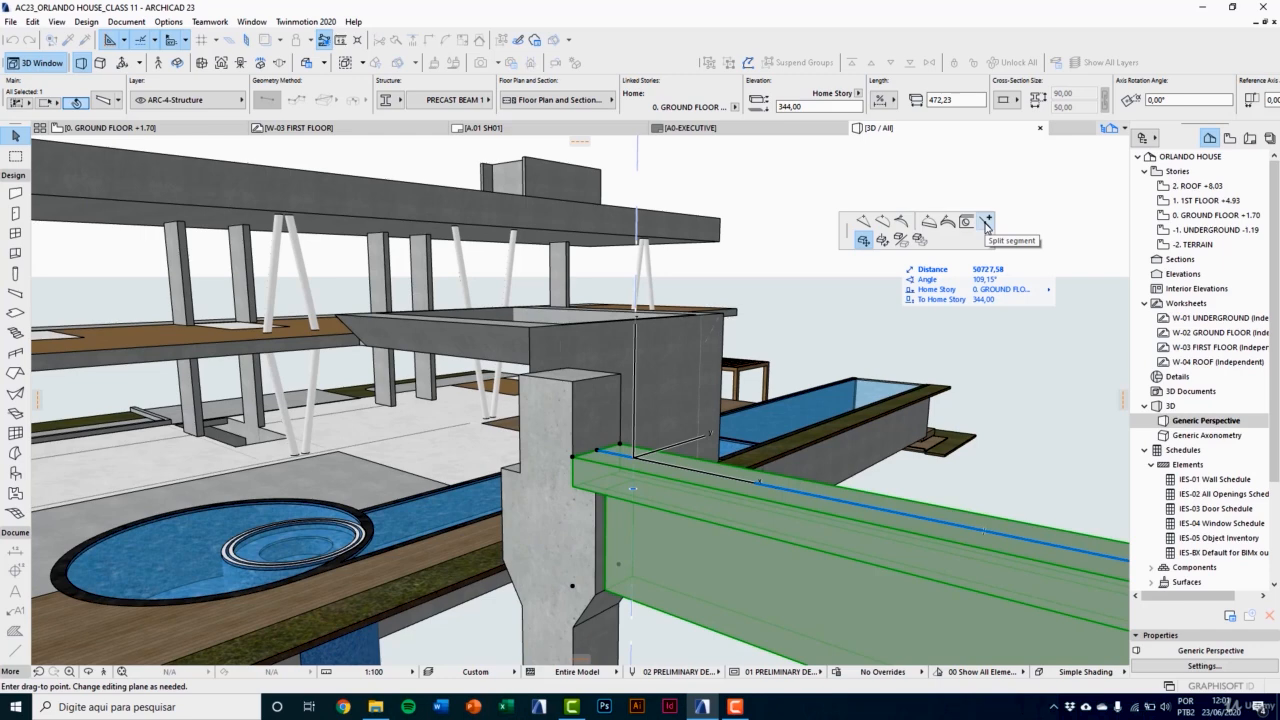
click(986, 222)
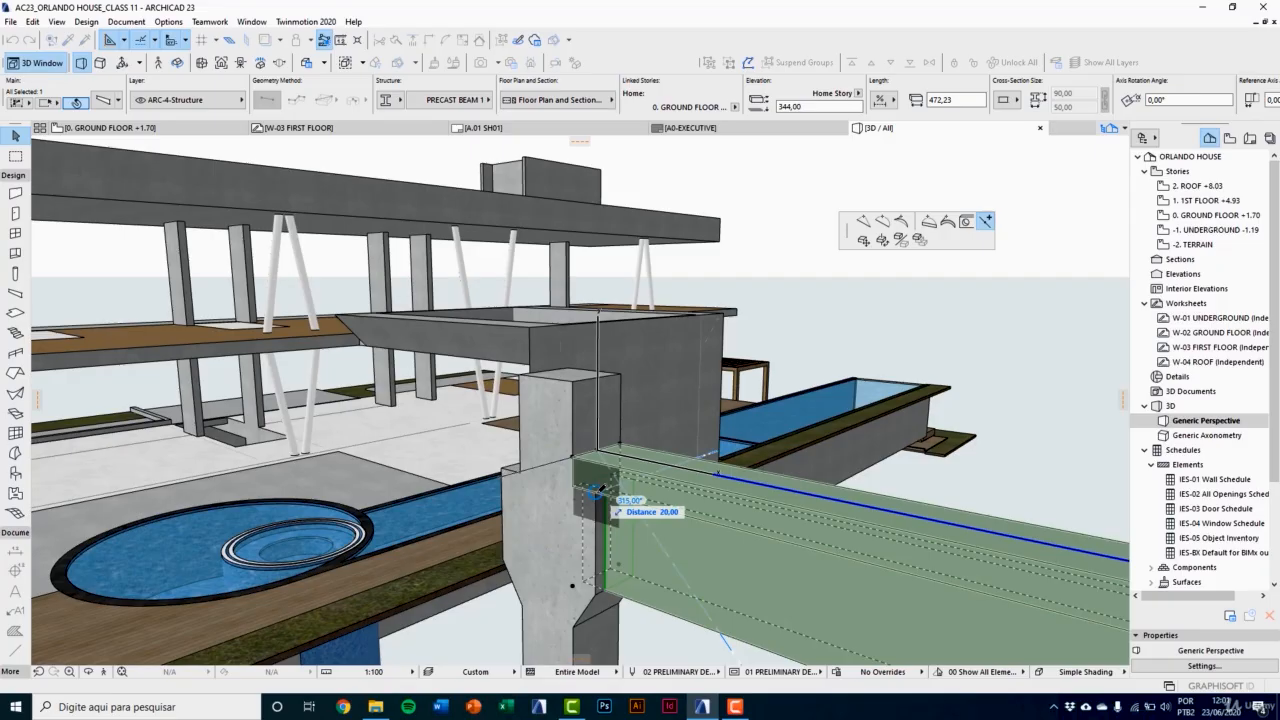
click(597, 490)
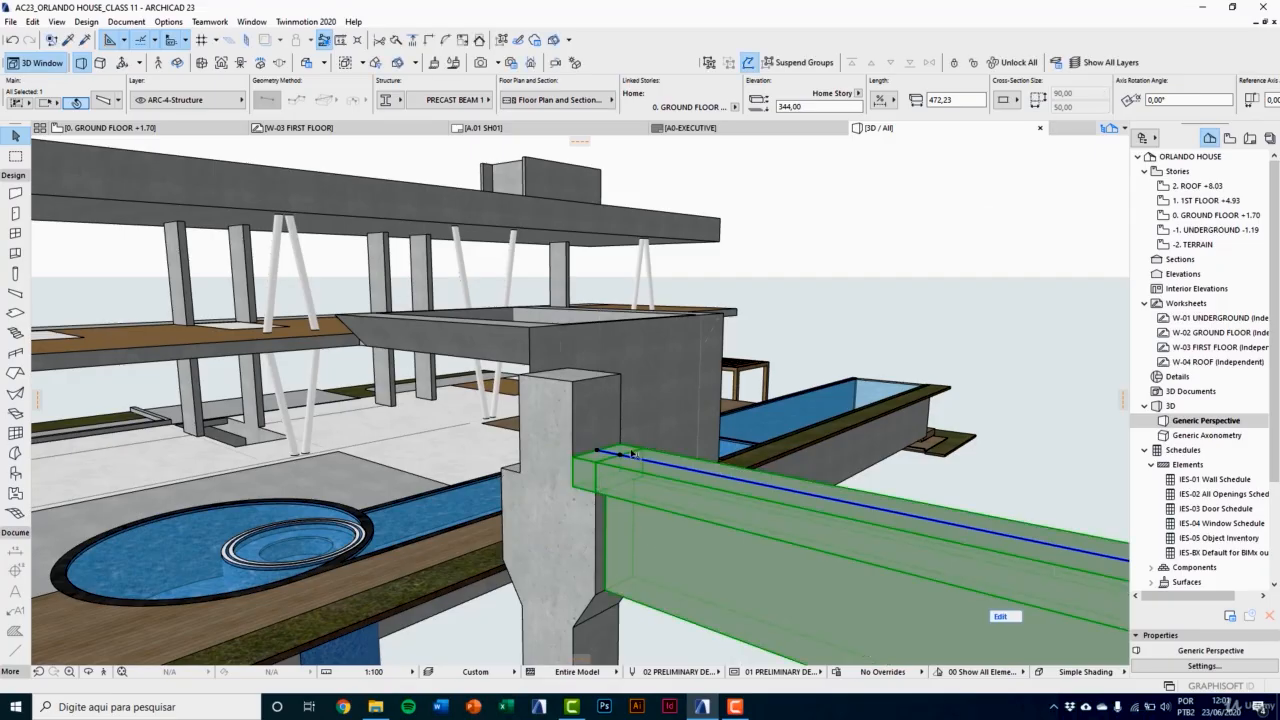
Step: Split the precast beam's long segment again, 30 beyond the previous cut
middle_drag(638, 474, 710, 531)
scroll(714, 529, up, 2)
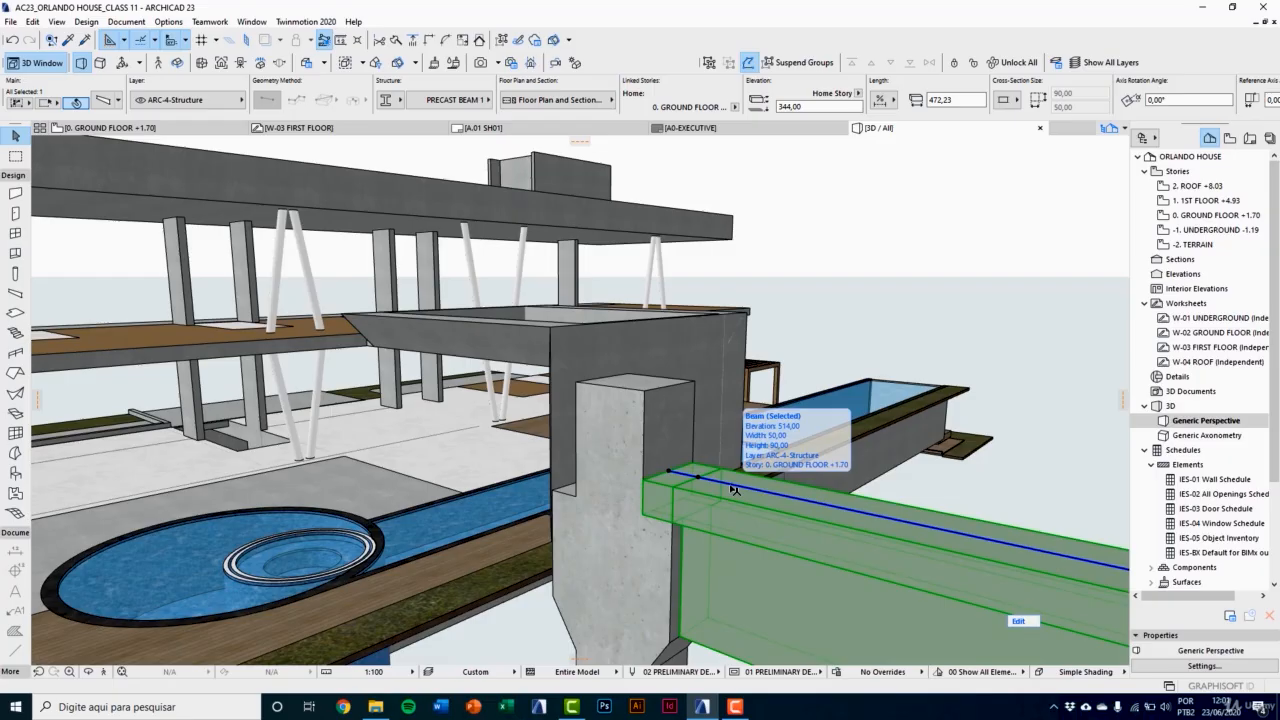
click(733, 490)
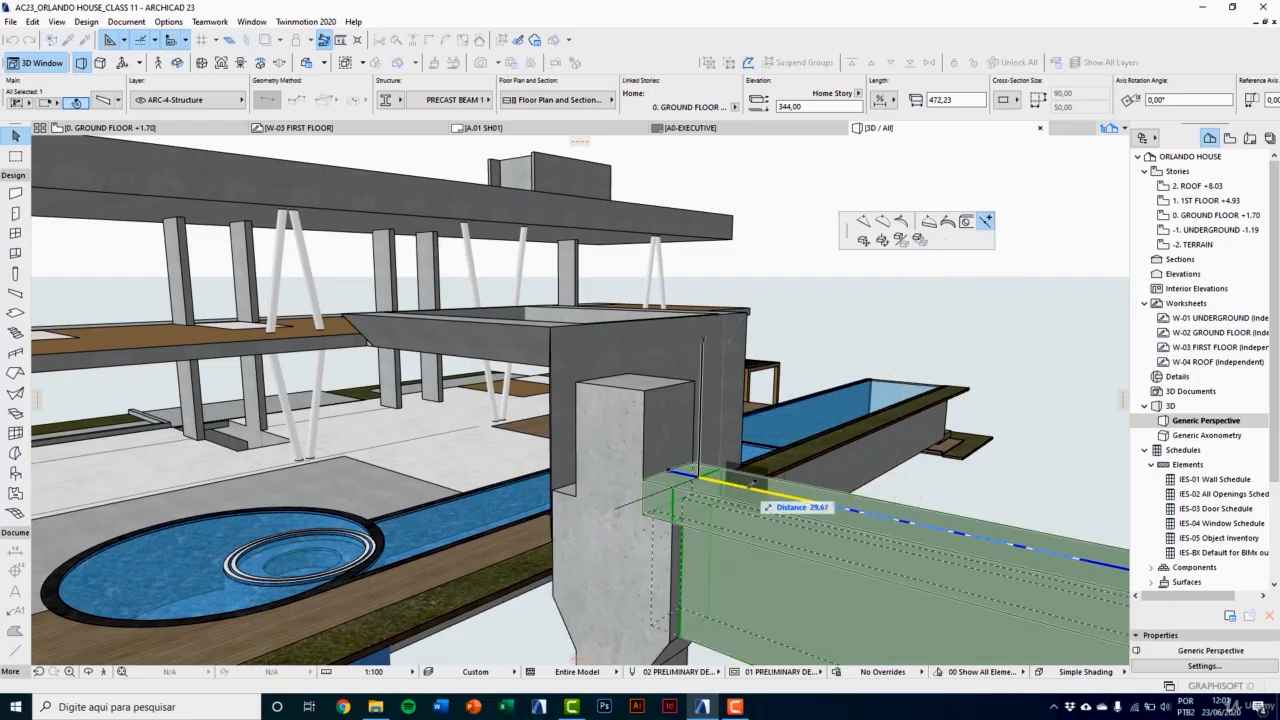
text(30)
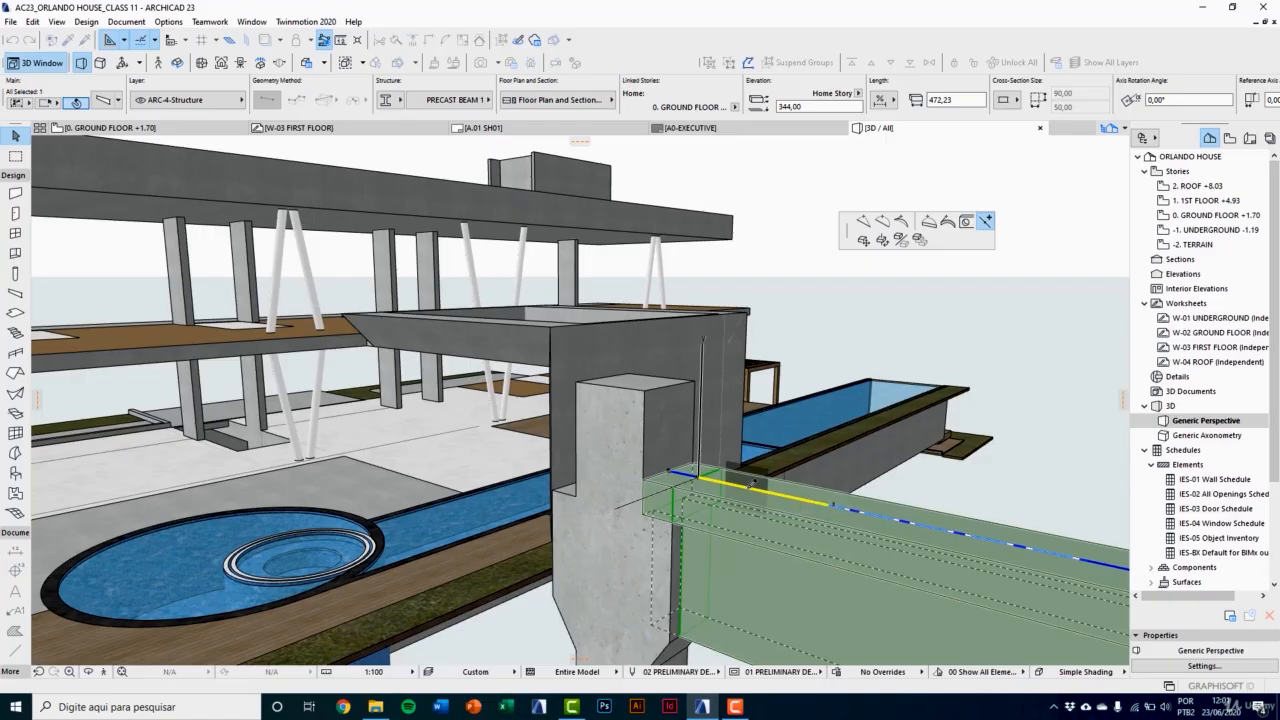
key(Return)
middle_drag(740, 467, 711, 416)
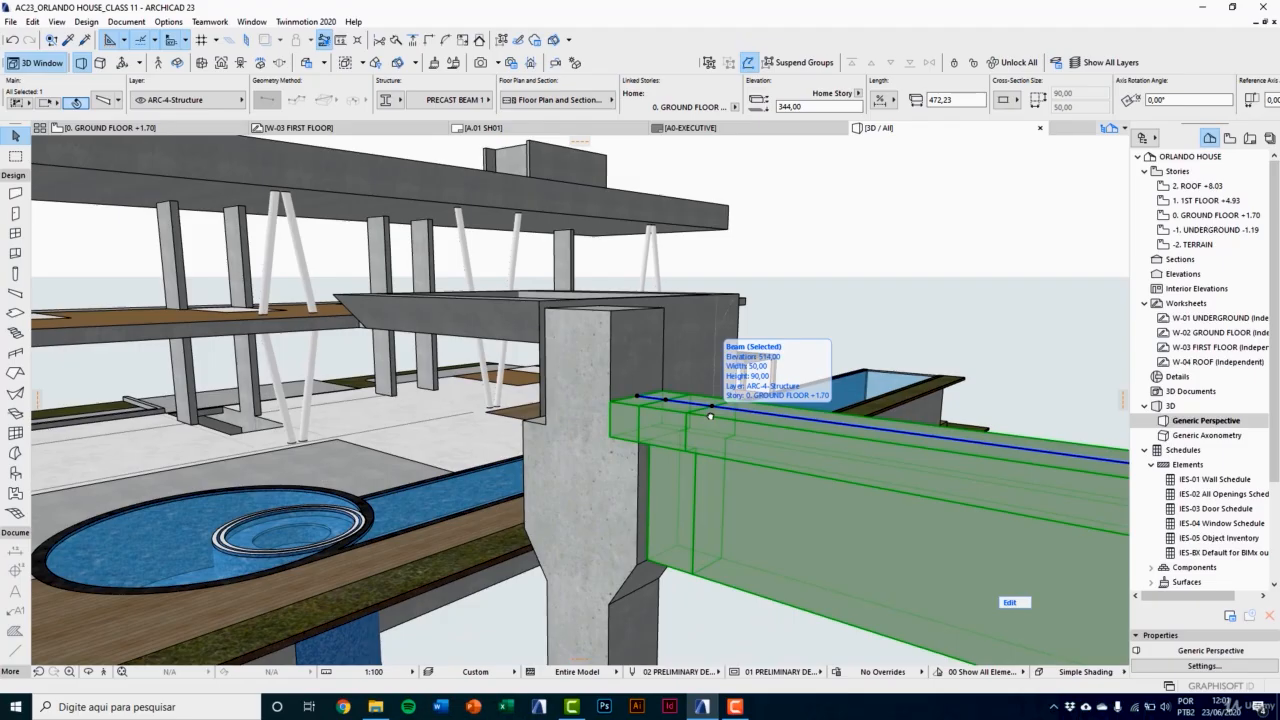
Step: Open the PRECAST BEAM 1 profile for editing in the Profile Manager
key(Escape)
click(625, 420)
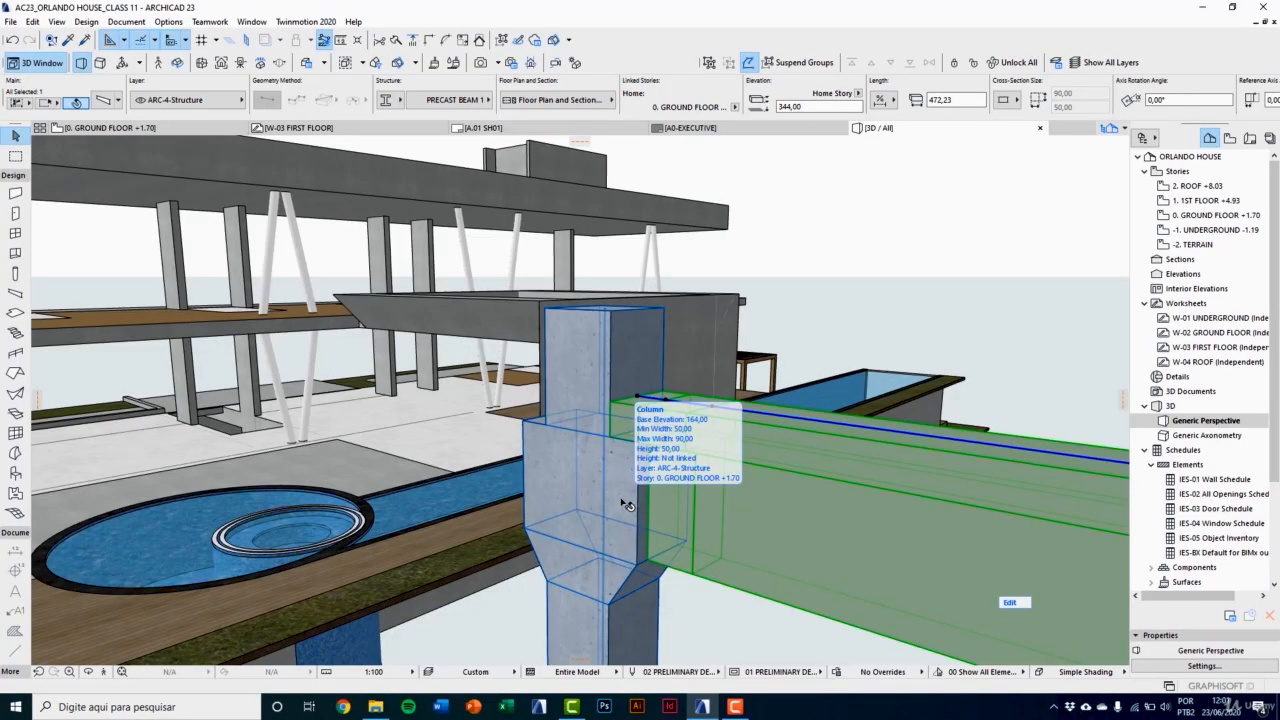
click(168, 21)
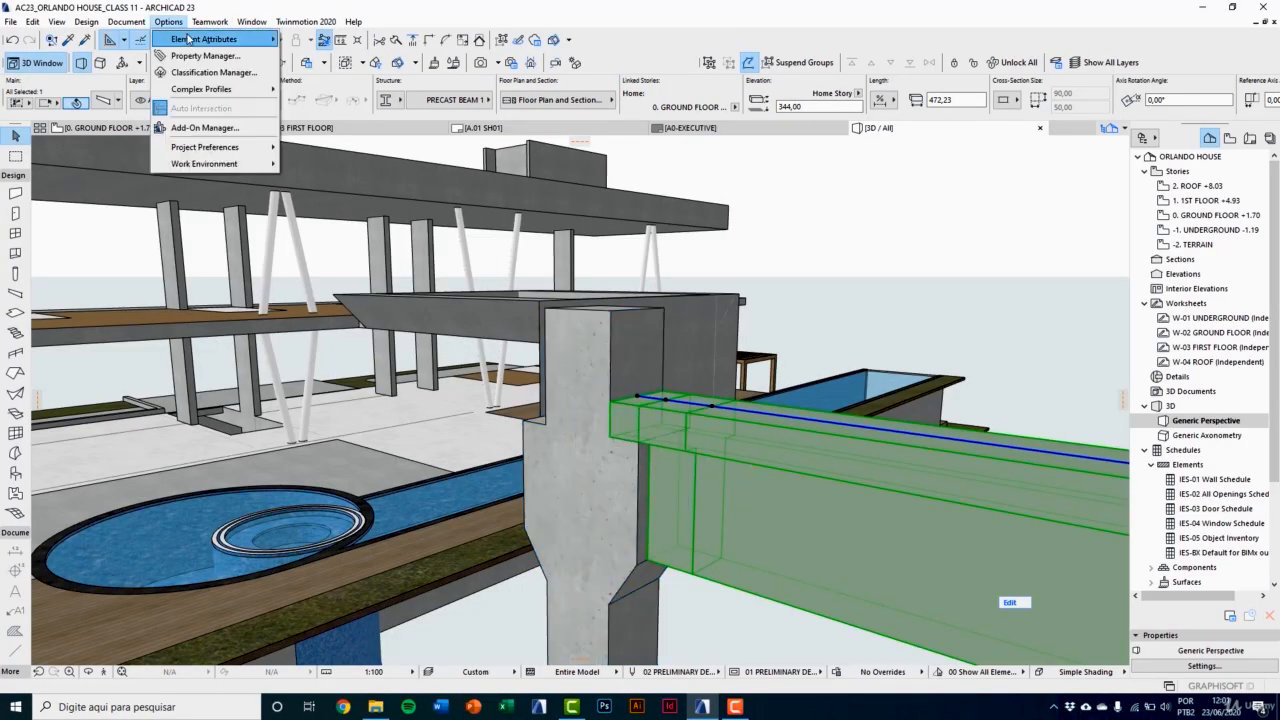
mouse_move(188, 38)
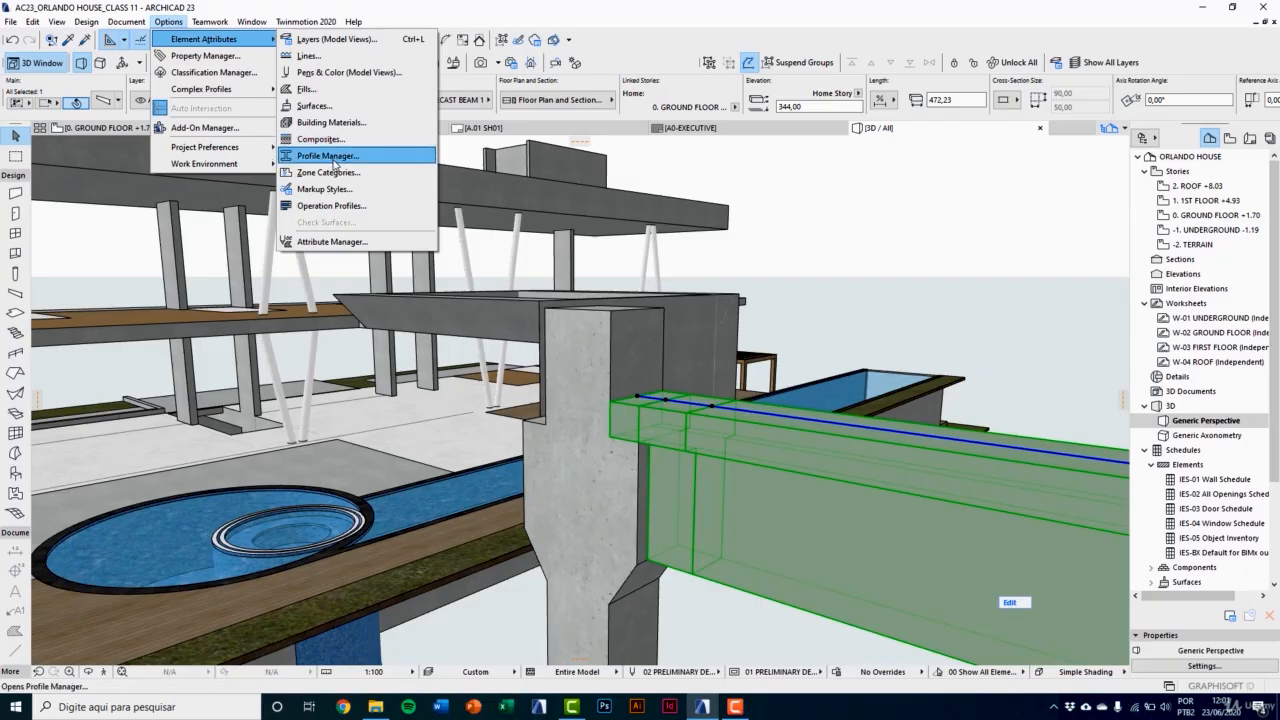
click(330, 156)
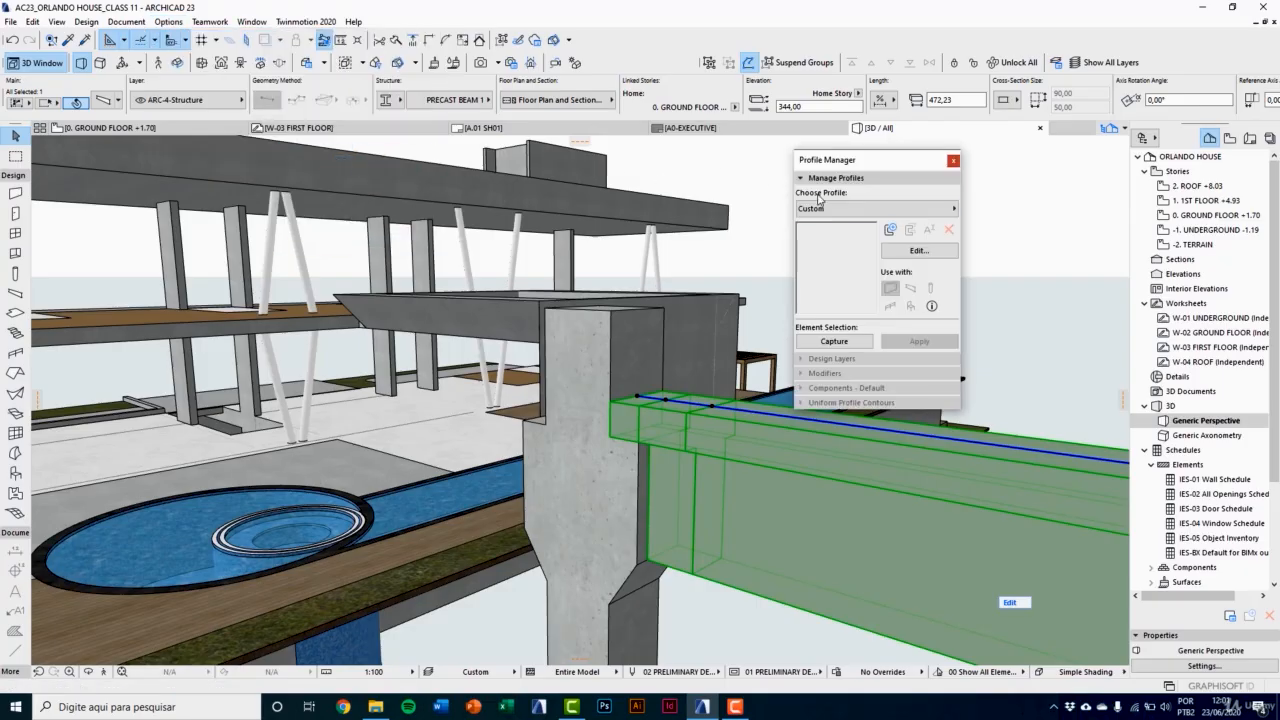
click(852, 209)
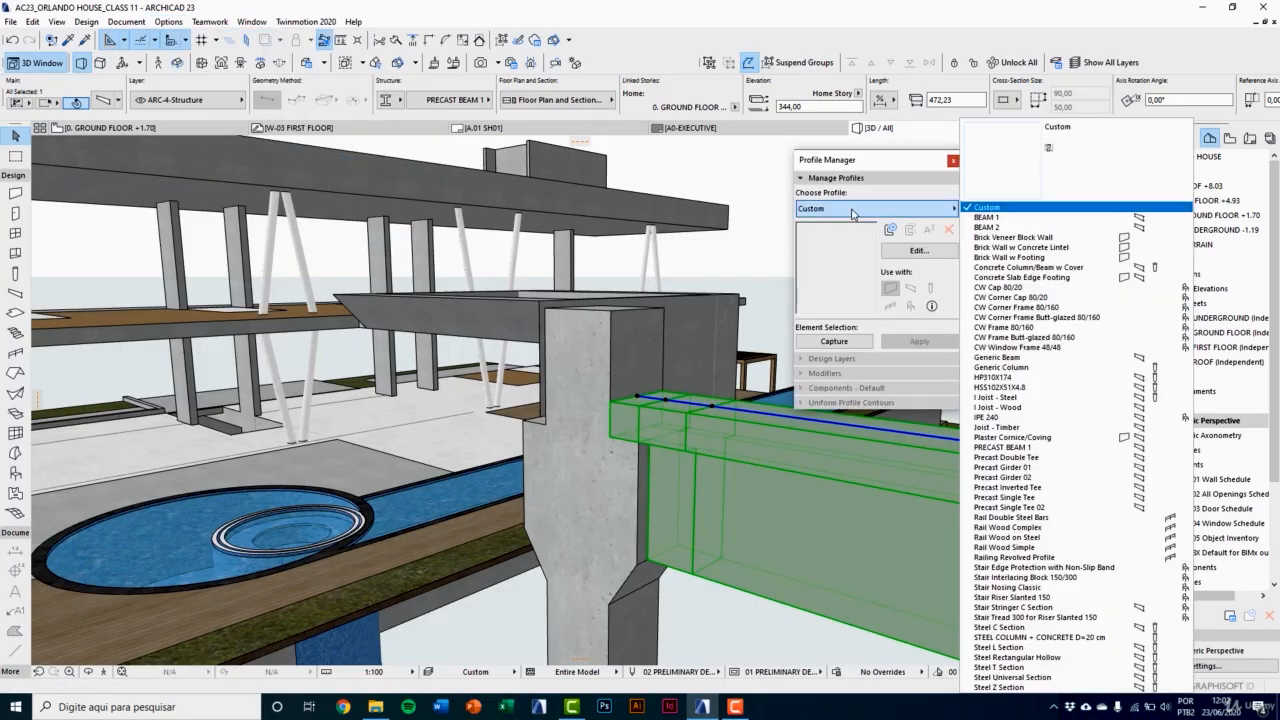
click(1000, 447)
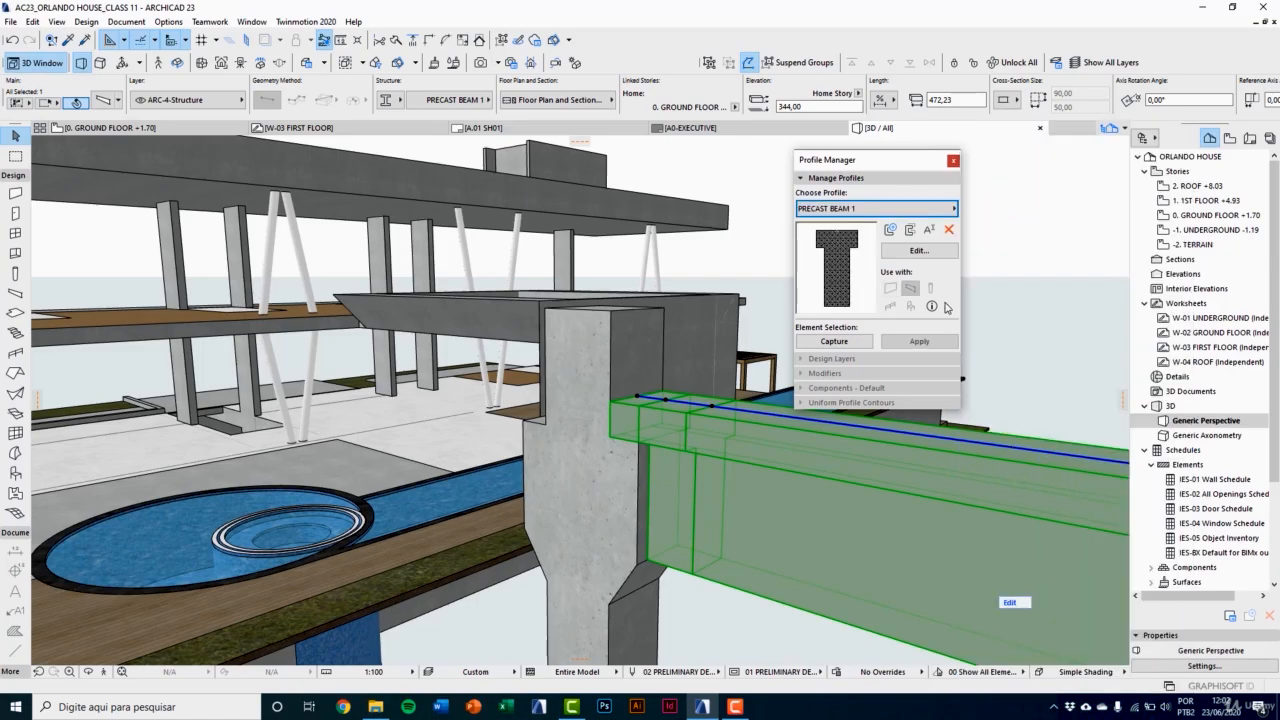
click(895, 256)
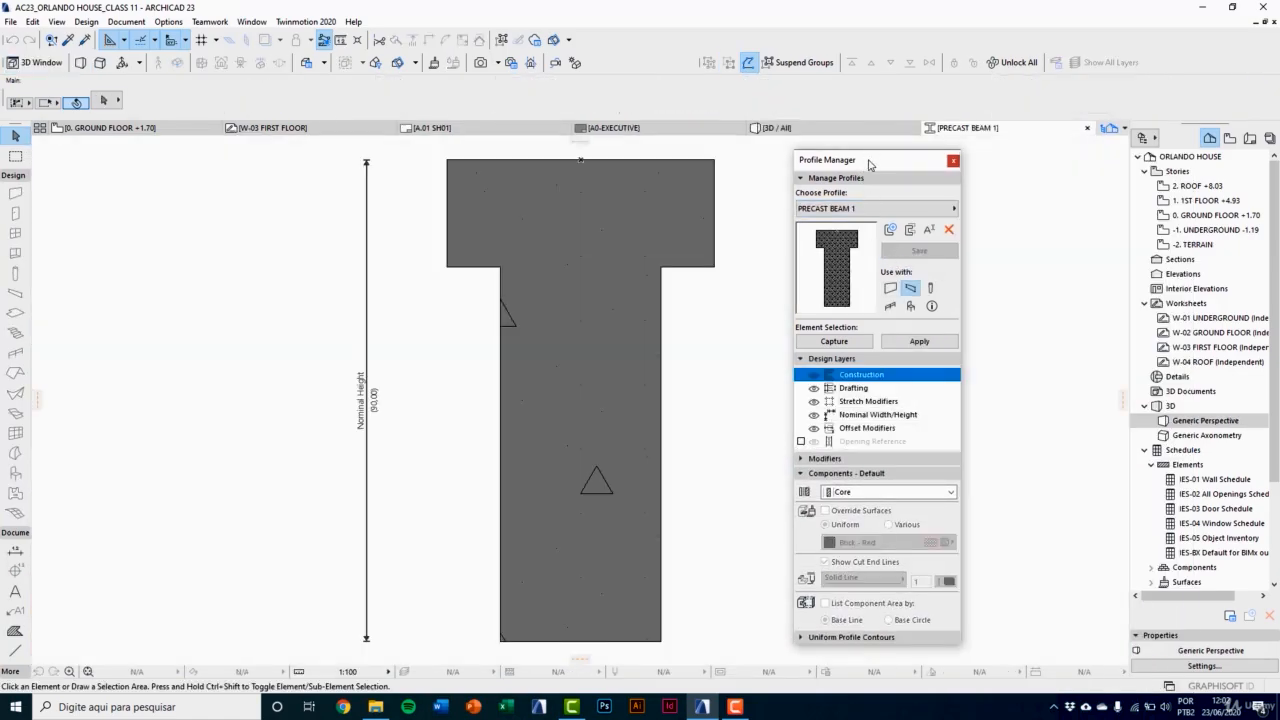
Step: Add an offset modifier named 1 from the web's bottom edge to the flange's lower corner, save the profile and close the Profile Manager
click(804, 459)
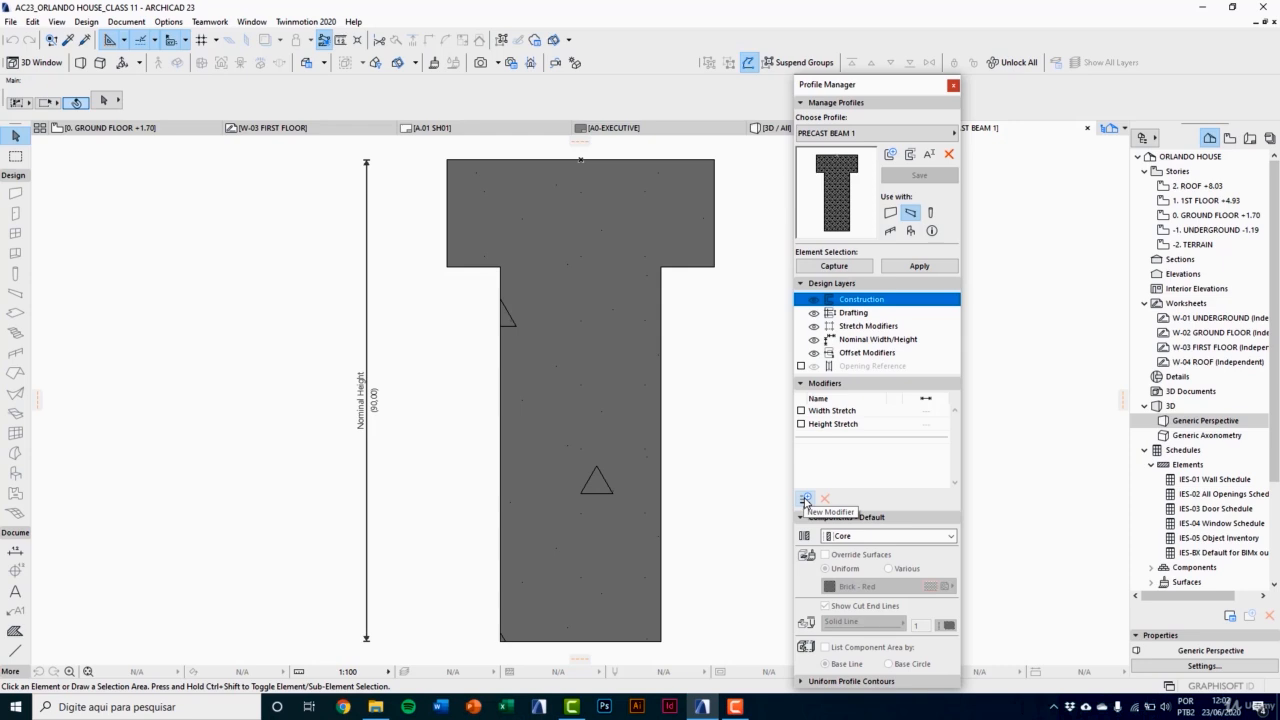
click(805, 499)
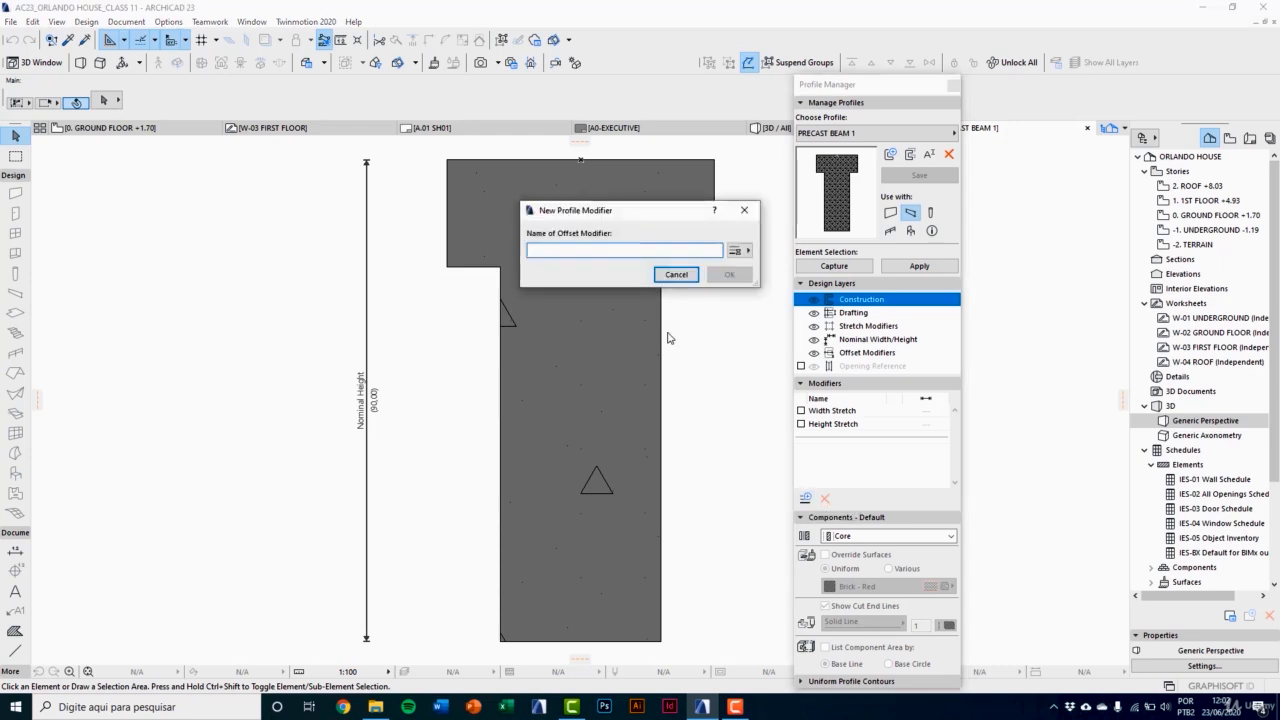
text(1)
click(729, 274)
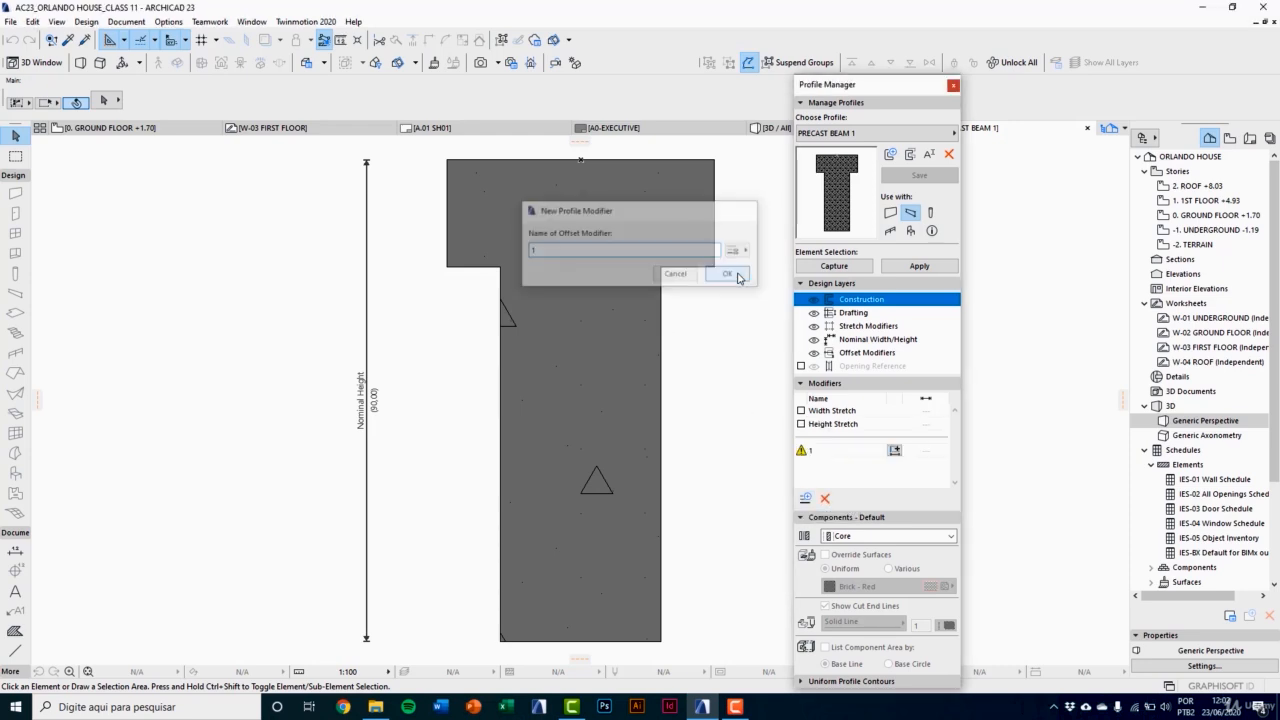
scroll(536, 516, down, 1)
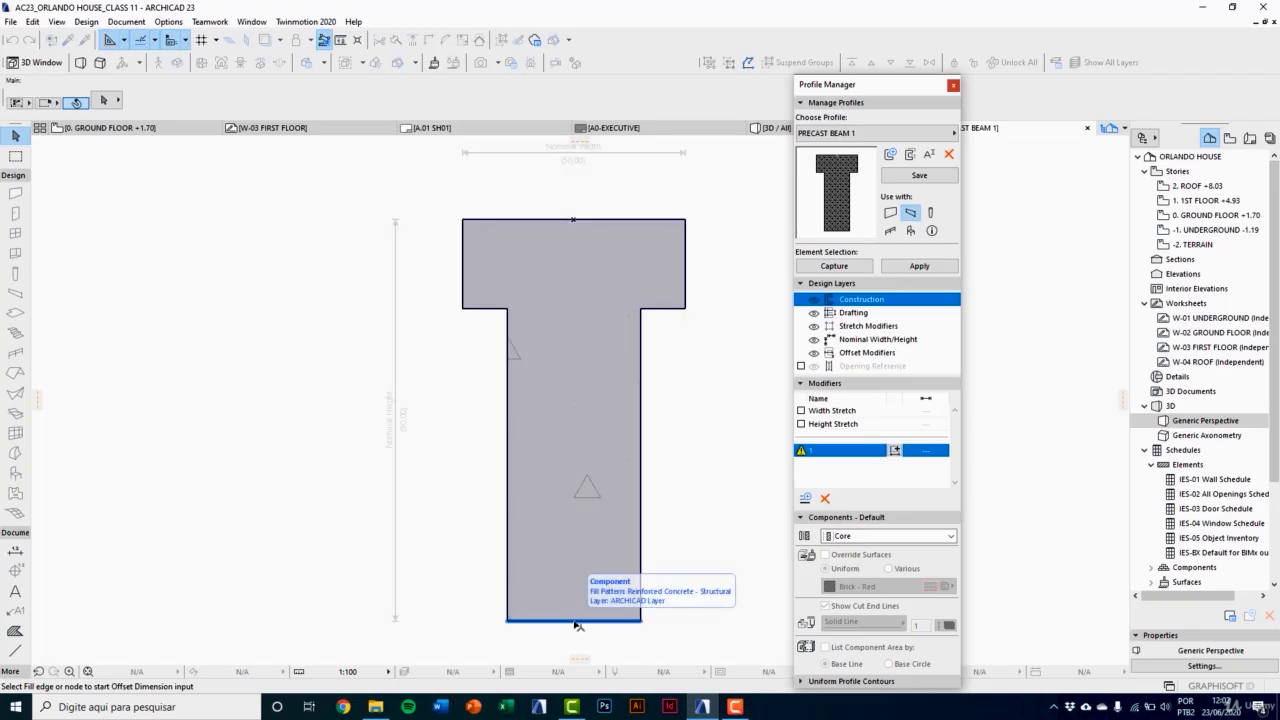
click(577, 621)
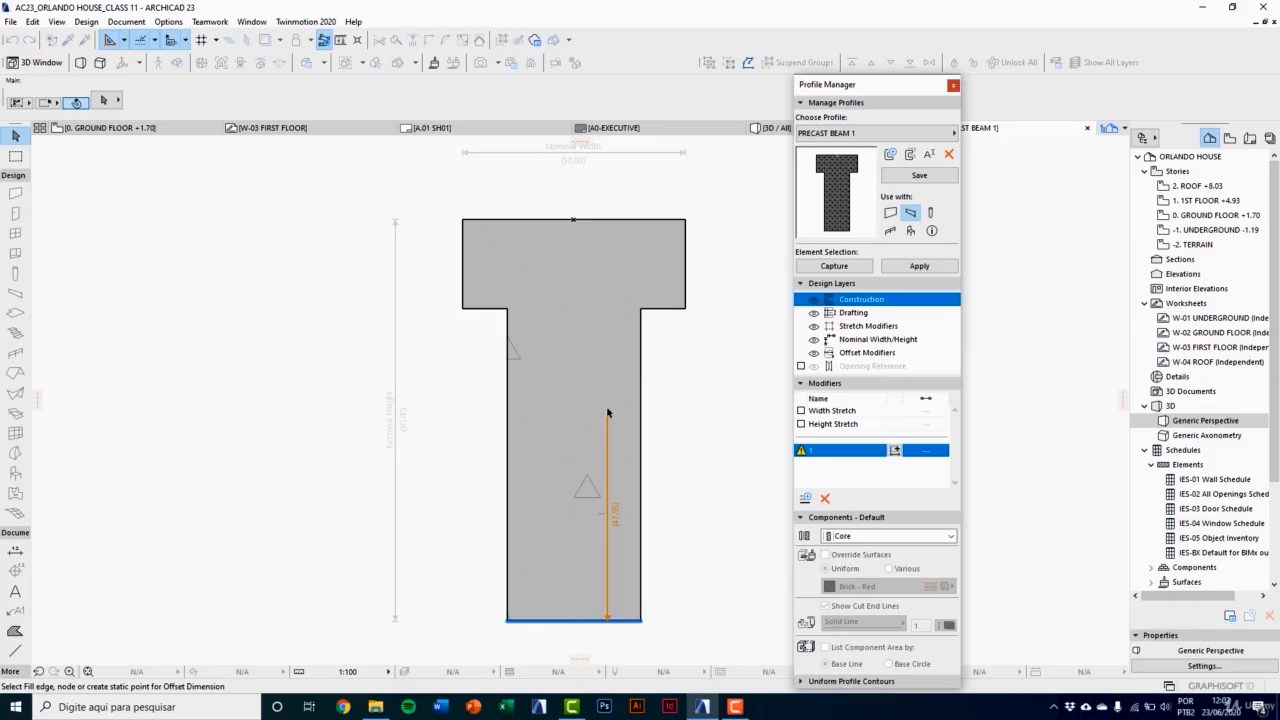
click(686, 309)
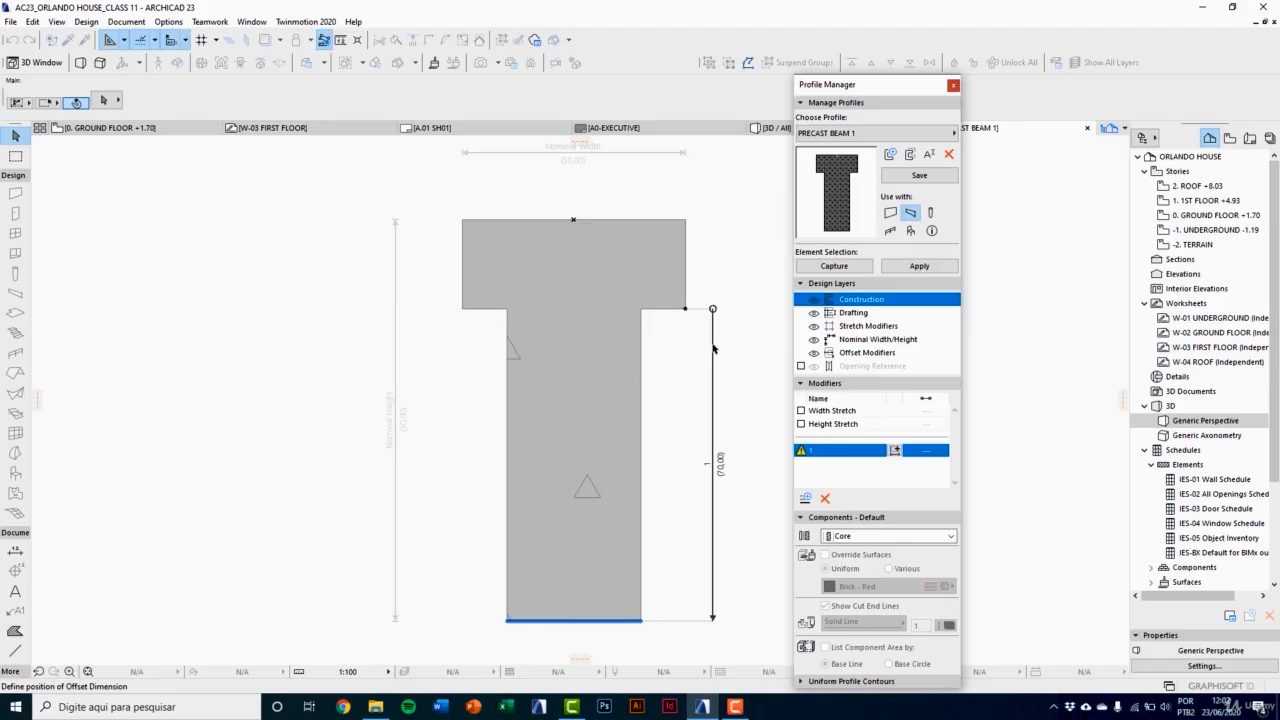
click(713, 348)
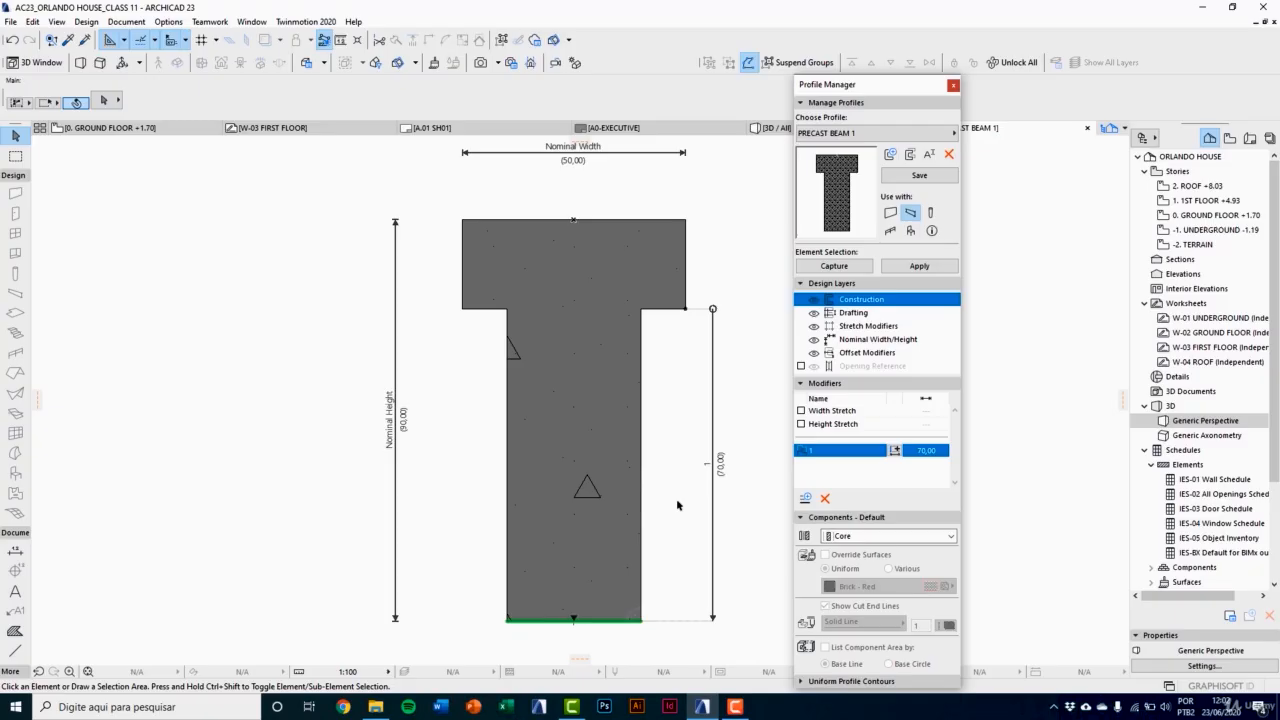
click(927, 178)
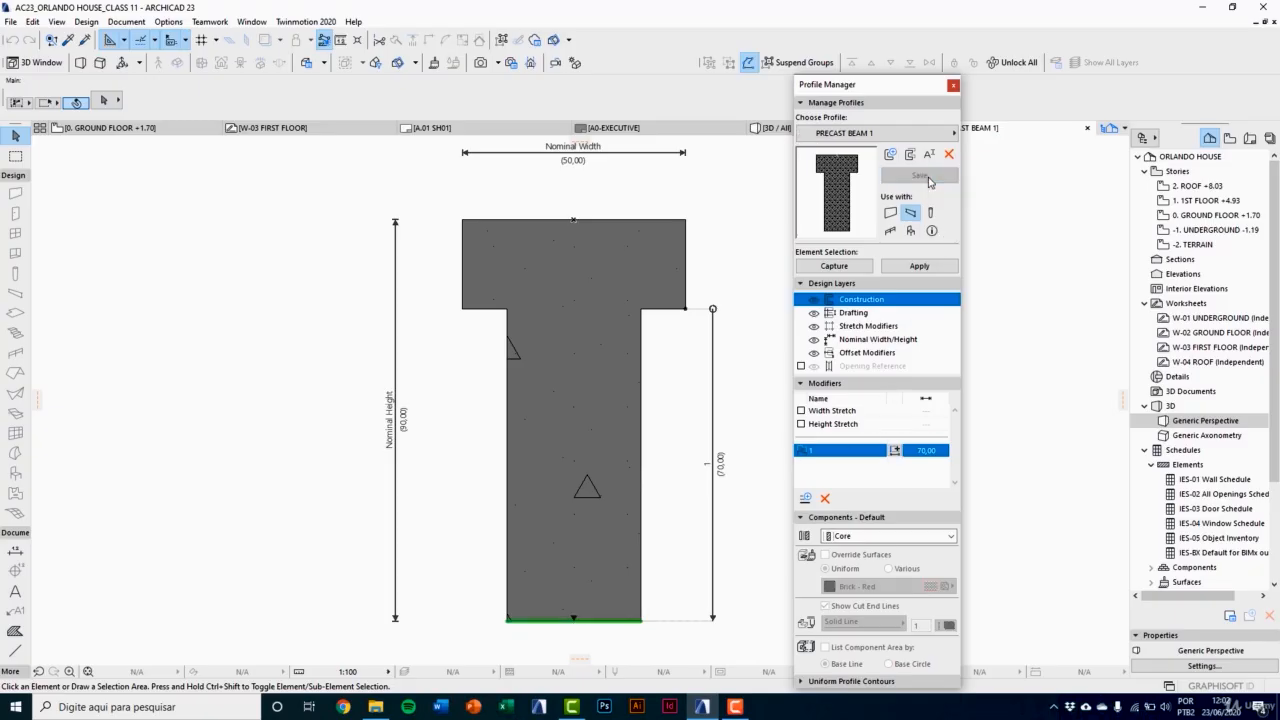
click(953, 85)
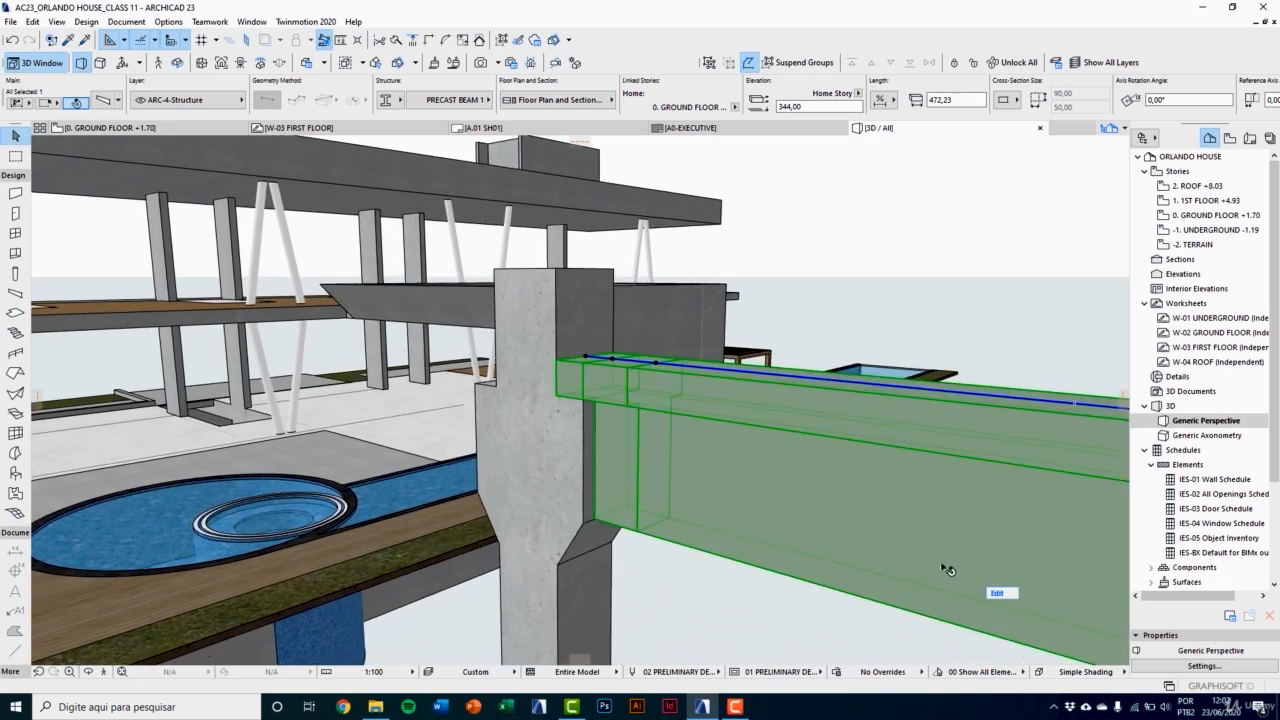
Step: In the beam's edit mode, raise the bottom edge of the end segment's web to the underside of the flange
click(997, 593)
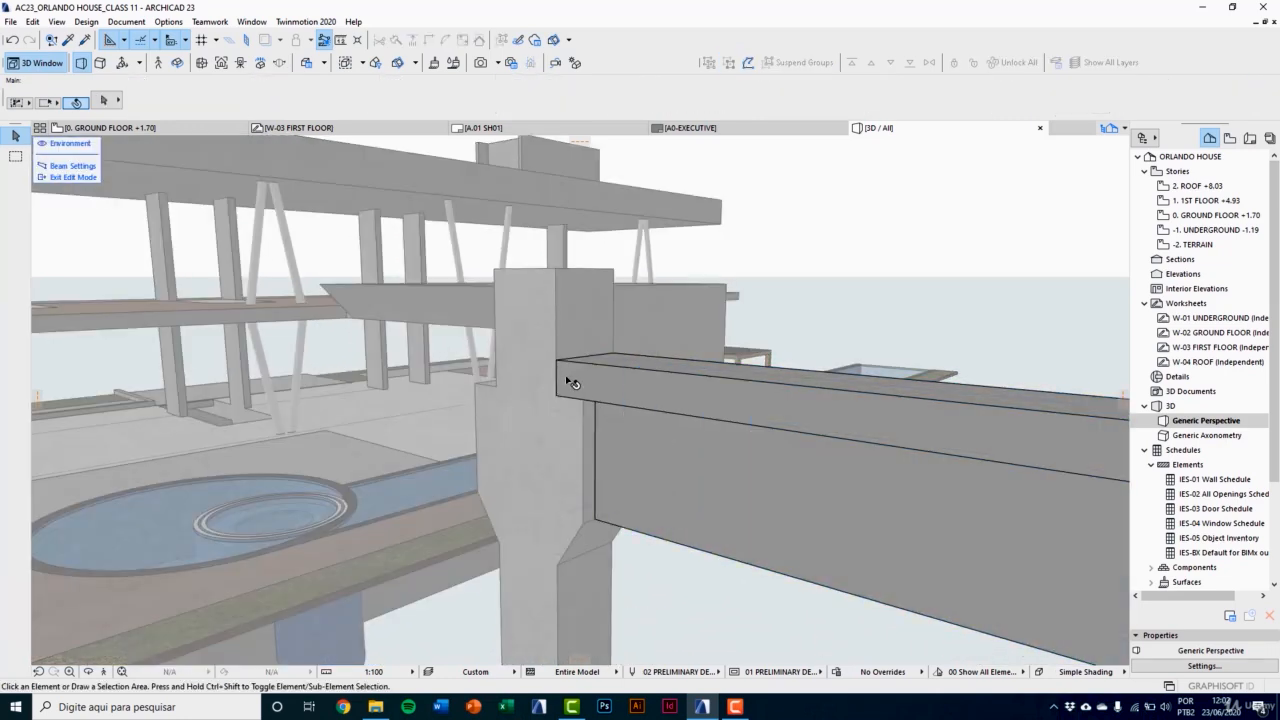
click(571, 383)
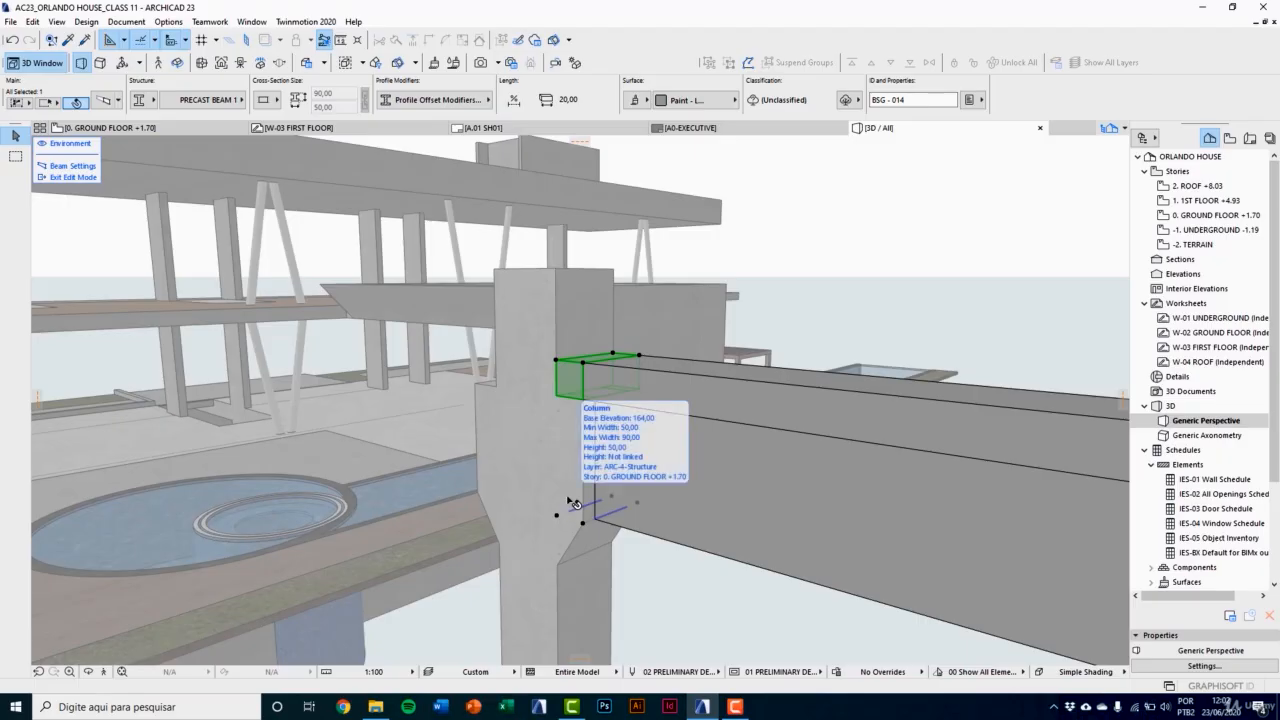
scroll(577, 505, up, 2)
middle_drag(628, 521, 641, 561)
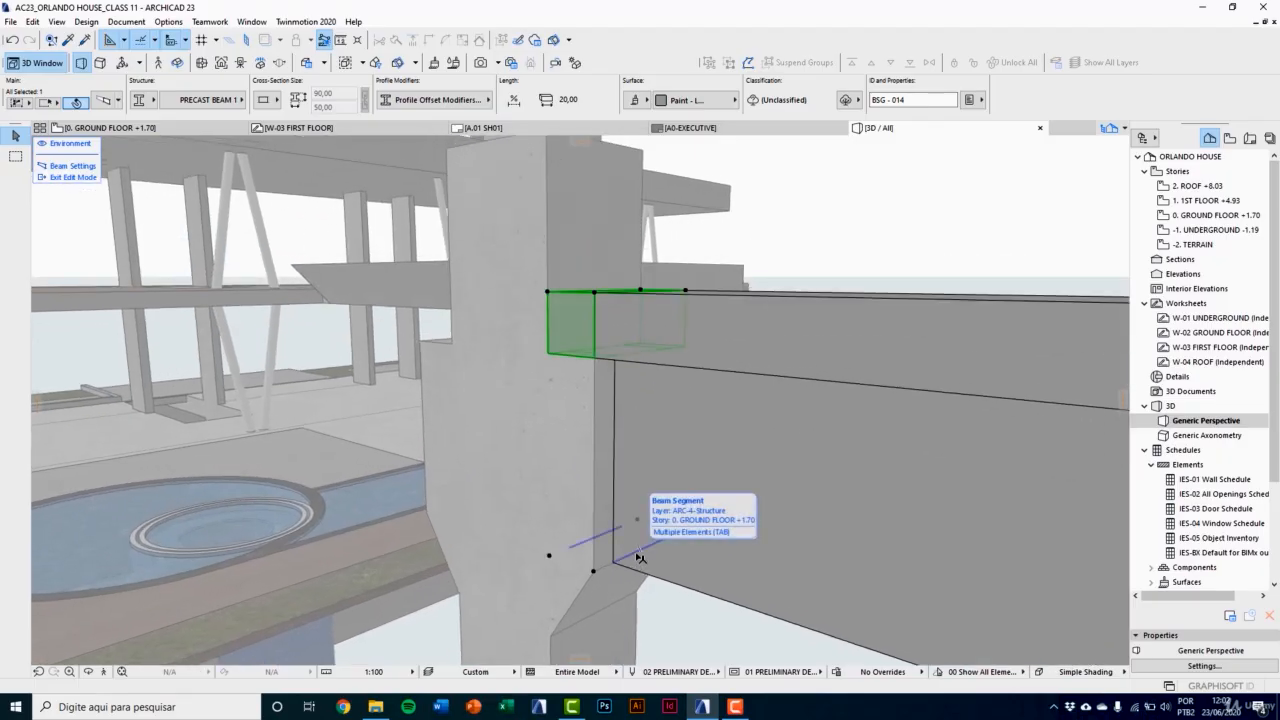
click(640, 557)
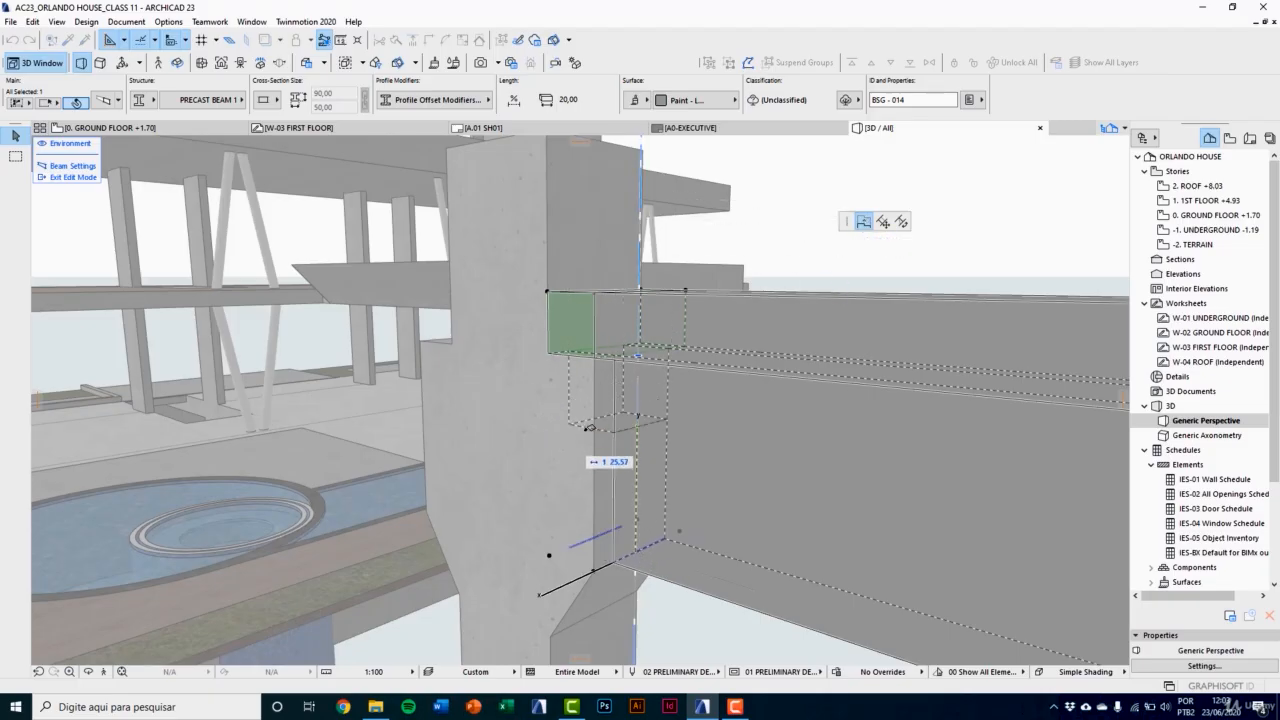
click(596, 360)
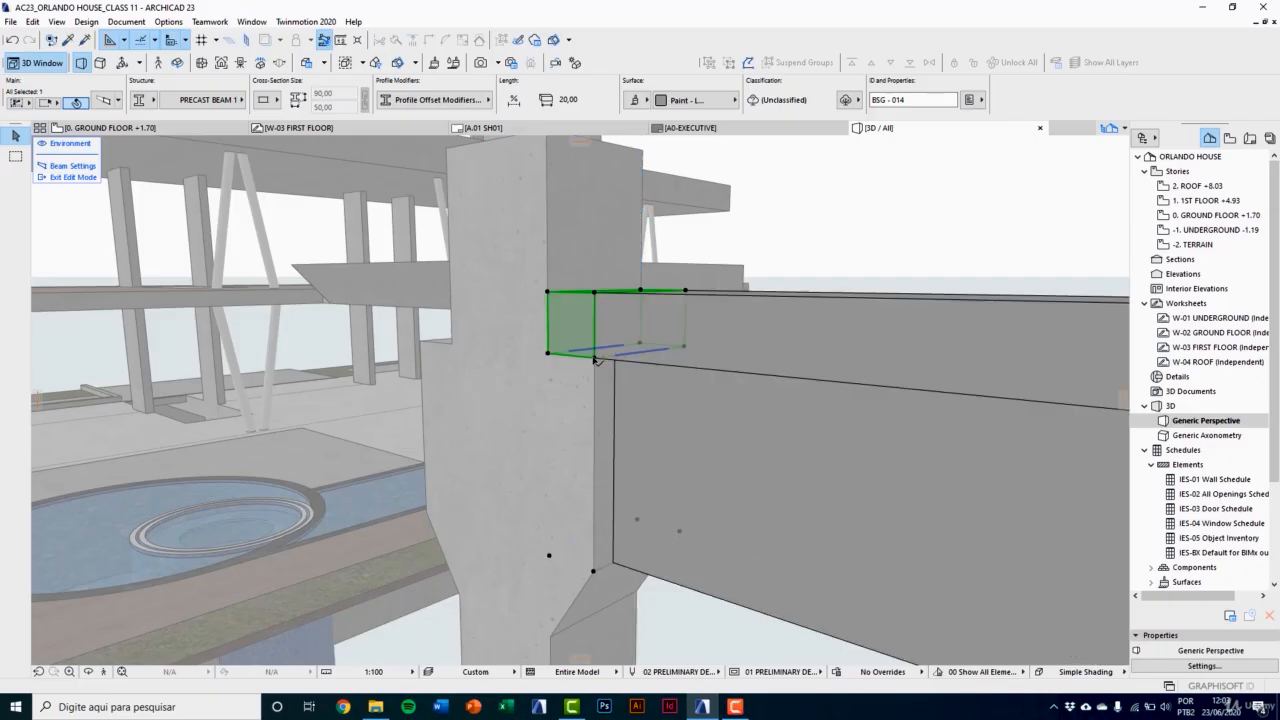
Step: Examine the beam's second segment beside the column, and exit the beam's edit mode
middle_drag(596, 360, 554, 400)
scroll(554, 400, down, 2)
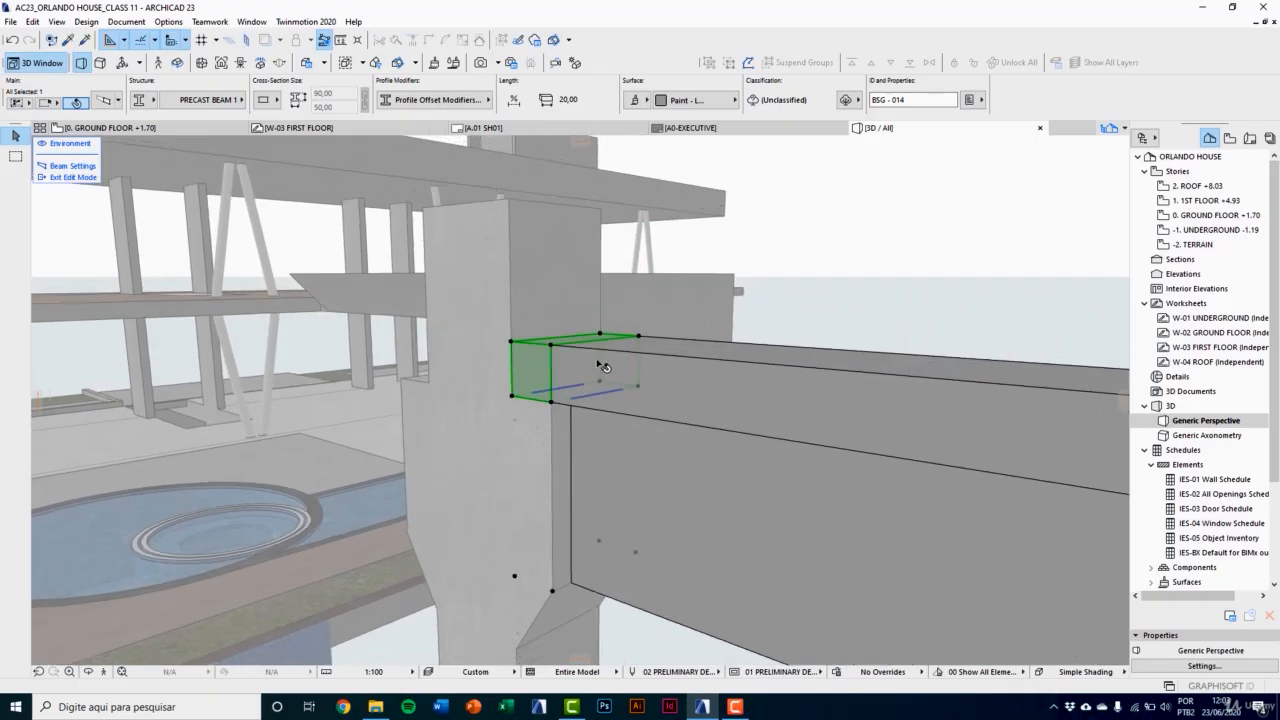
click(598, 361)
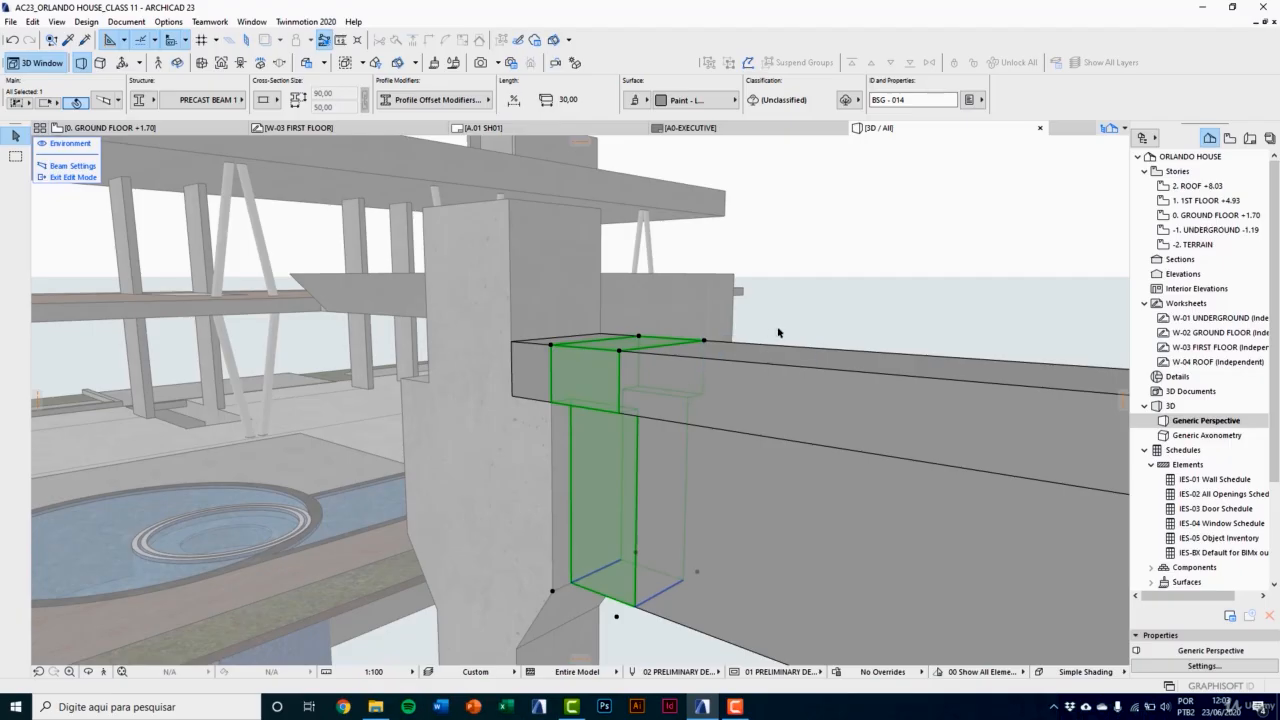
click(808, 318)
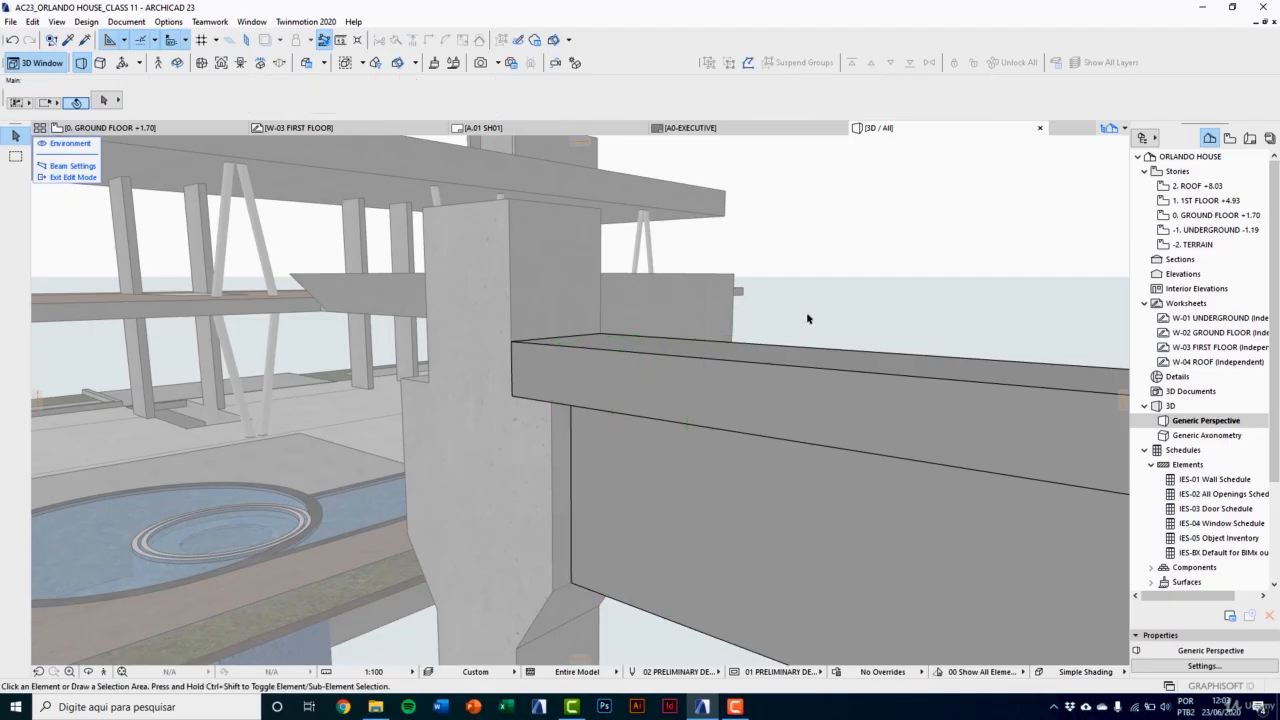
click(74, 178)
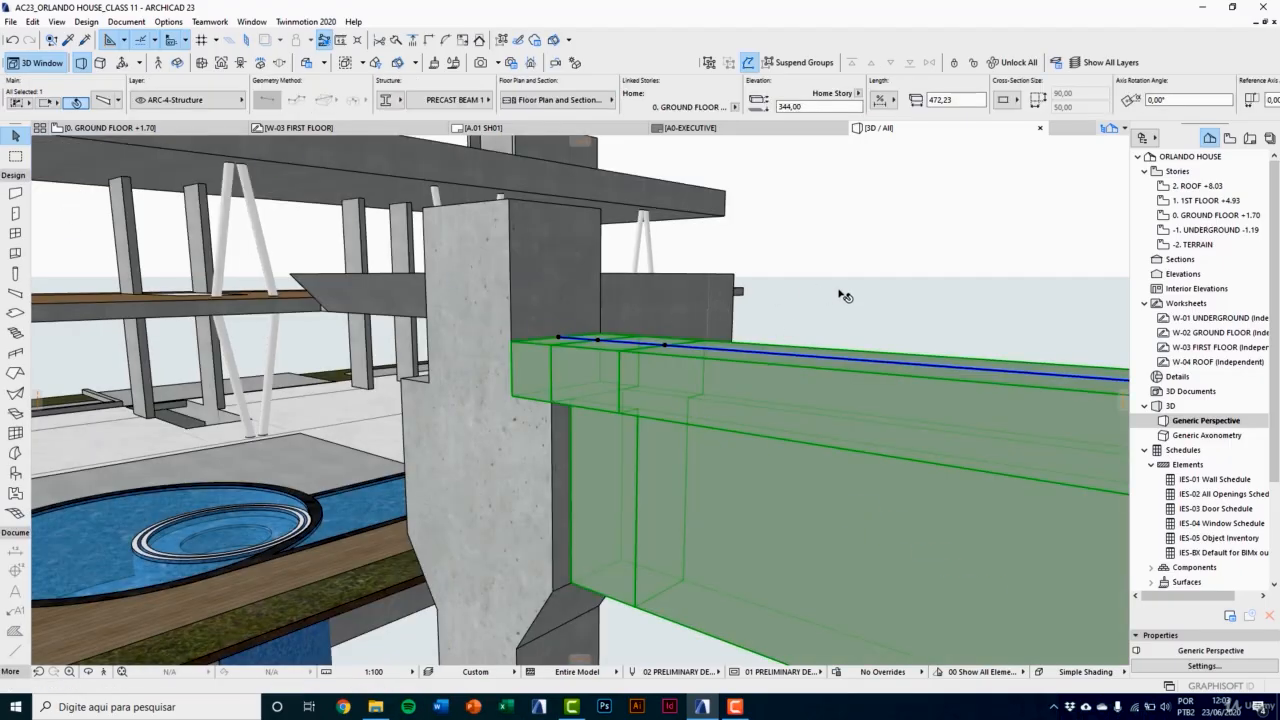
Step: Reopen the PRECAST BEAM 1 profile from the Profile Manager for further editing
click(168, 21)
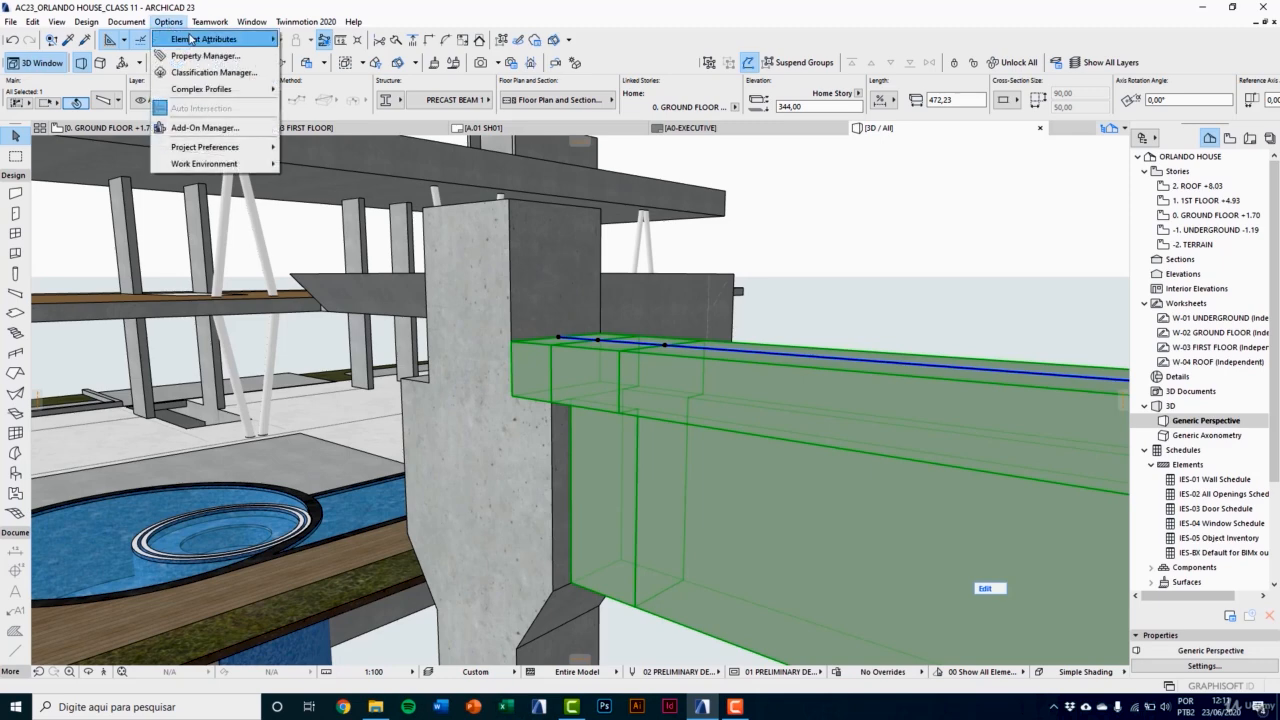
mouse_move(190, 39)
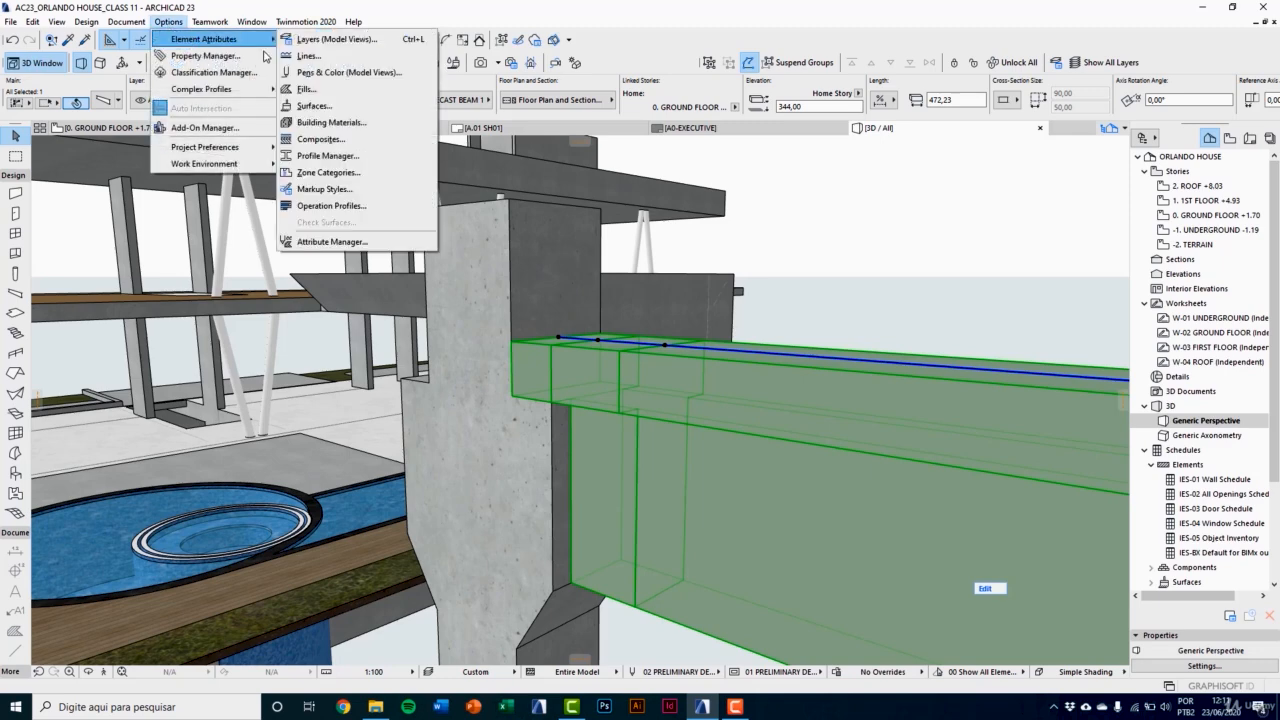
click(327, 156)
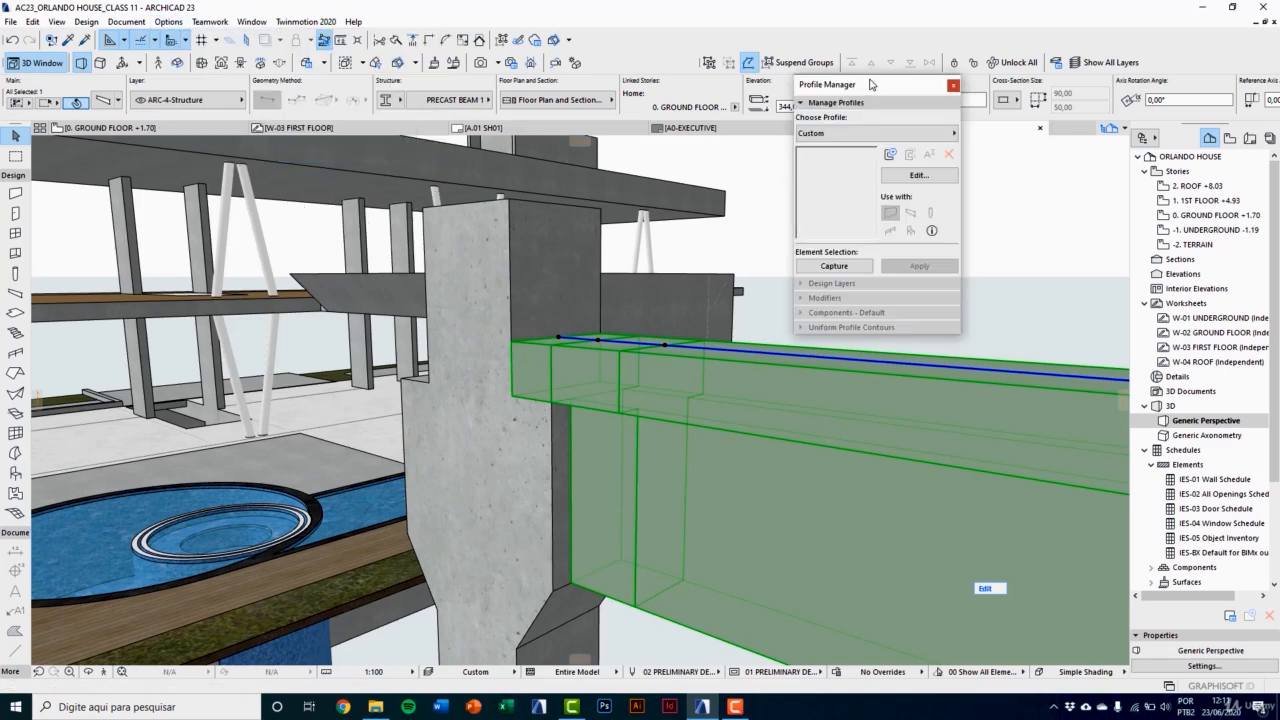
drag(870, 84, 816, 110)
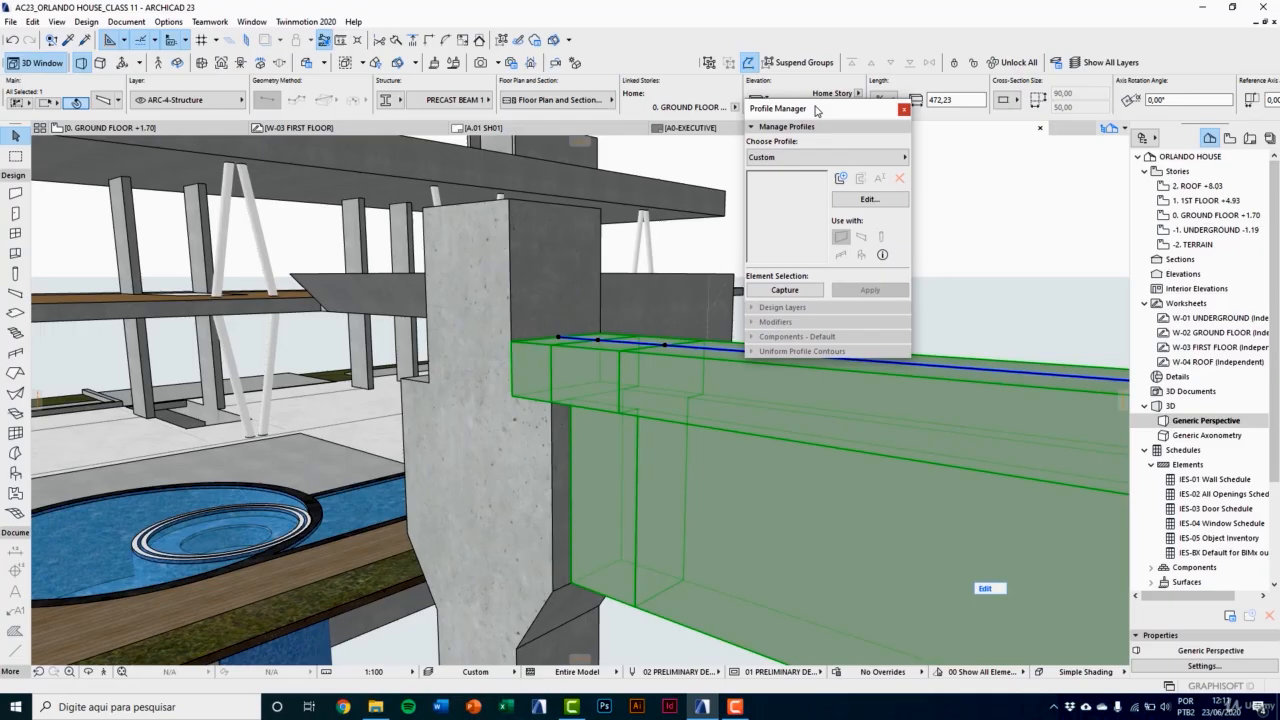
click(828, 160)
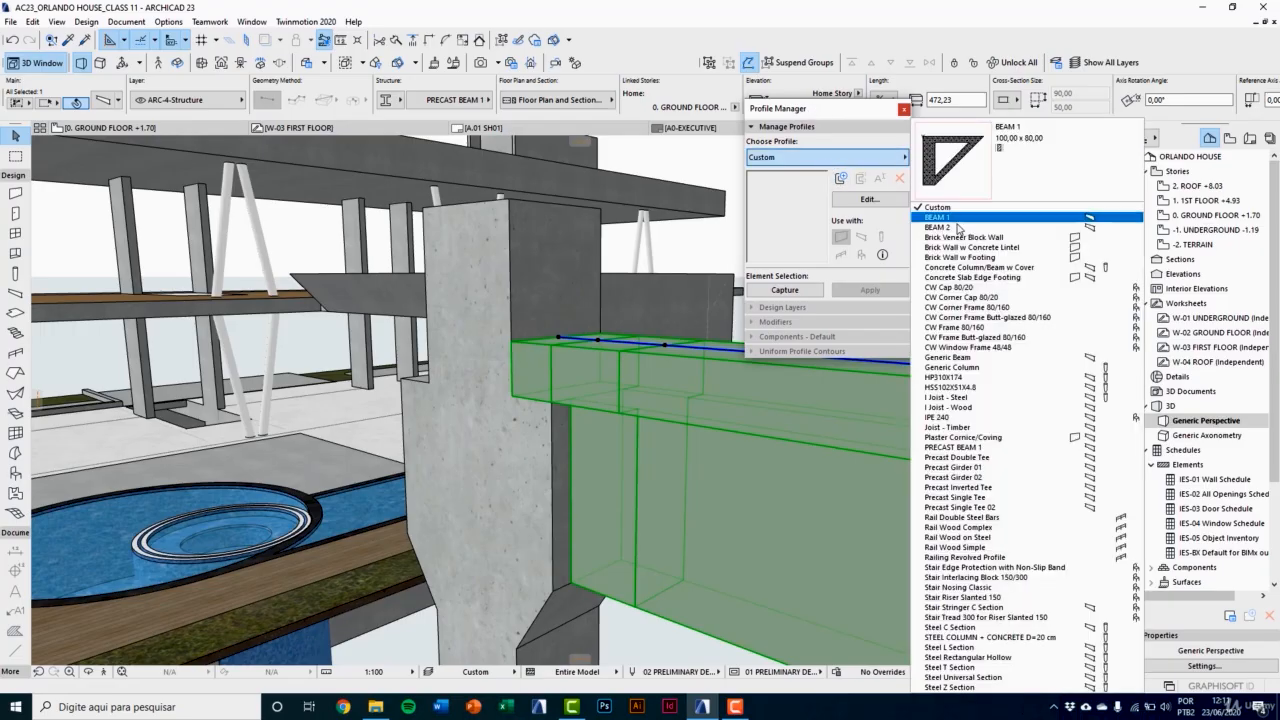
click(950, 447)
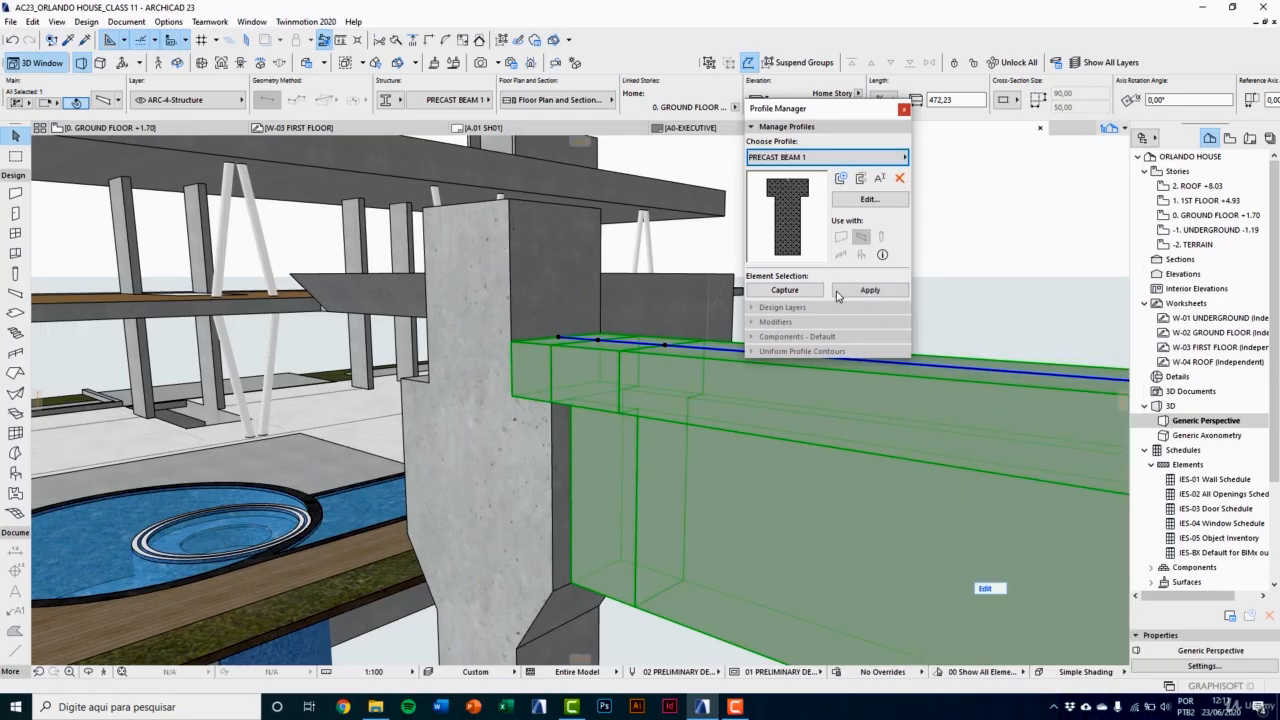
click(869, 199)
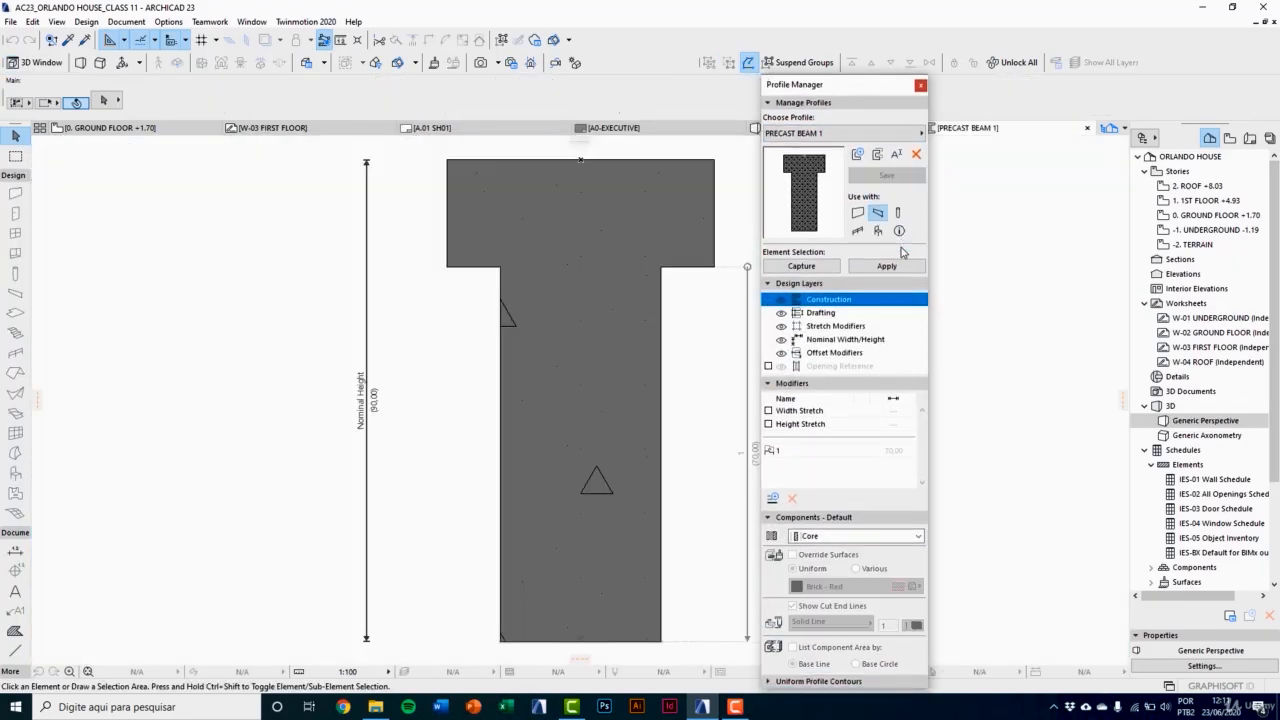
Step: Delete the existing offset modifier 1 from the PRECAST BEAM 1 profile
scroll(560, 366, down, 2)
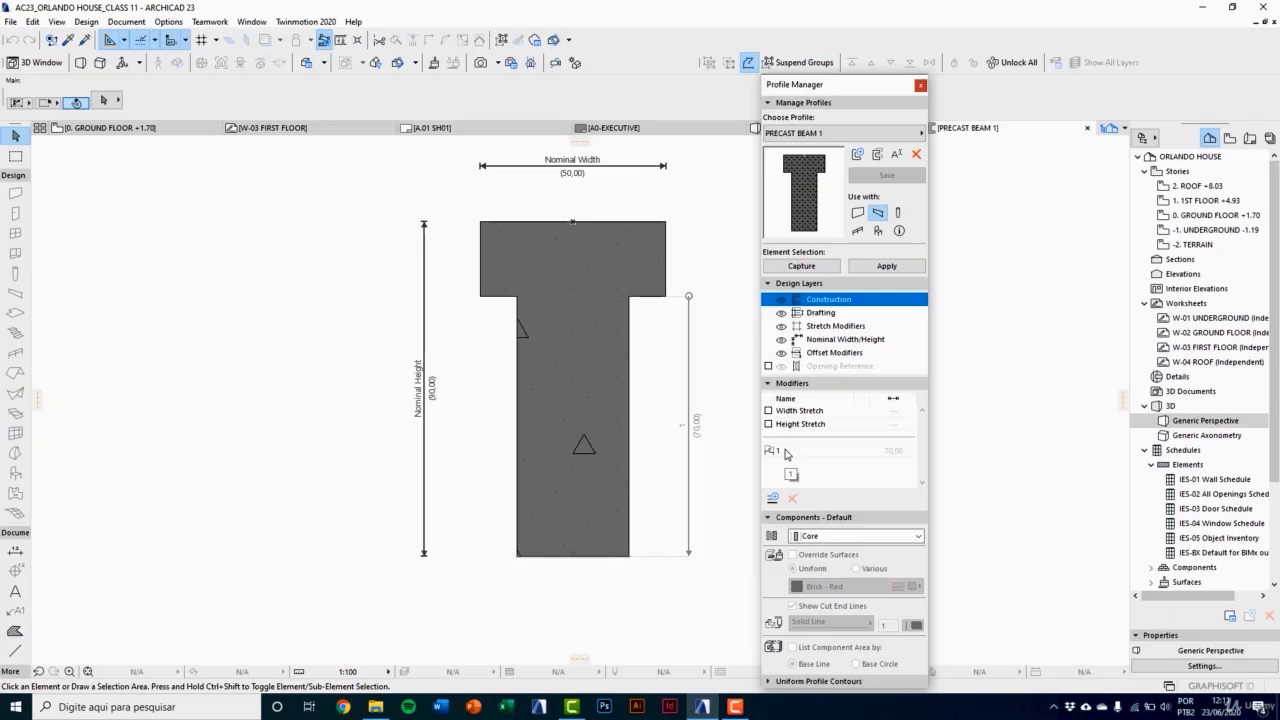
click(786, 453)
click(792, 498)
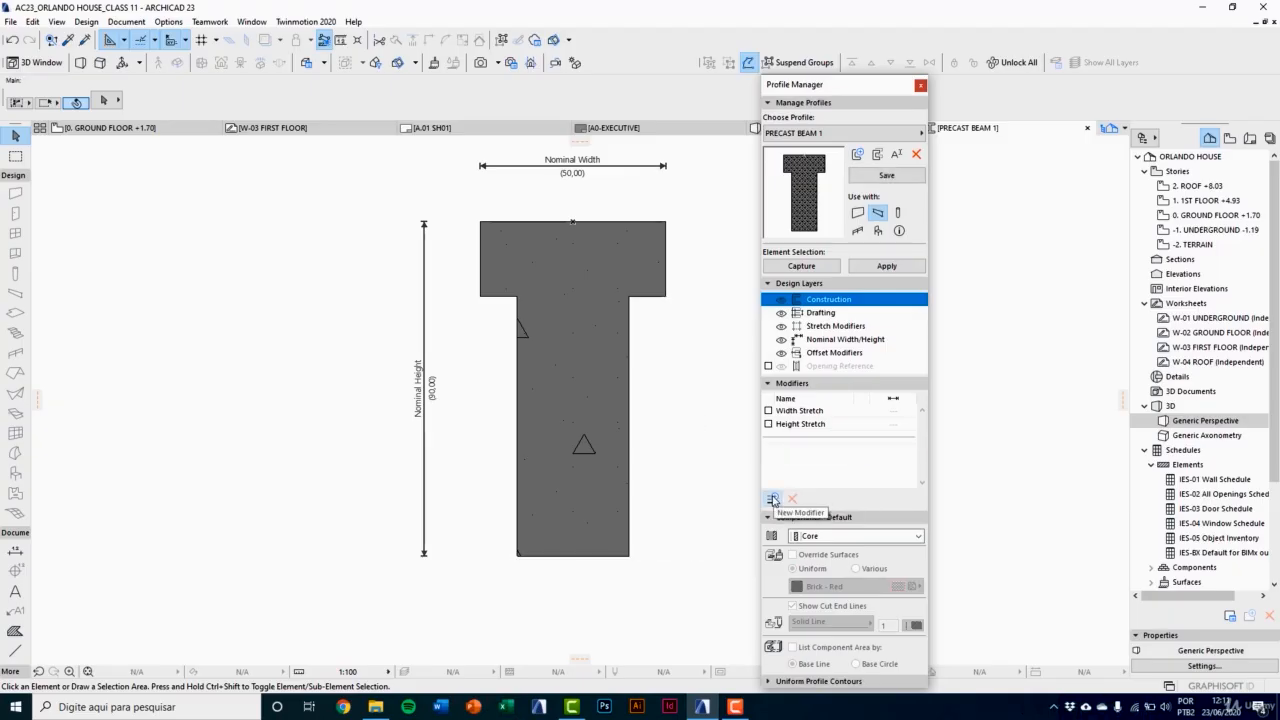
Step: Add an offset modifier named 1 from the flange's left underside edge to the web's lower-left corner, placing its dimension beside the web
click(773, 499)
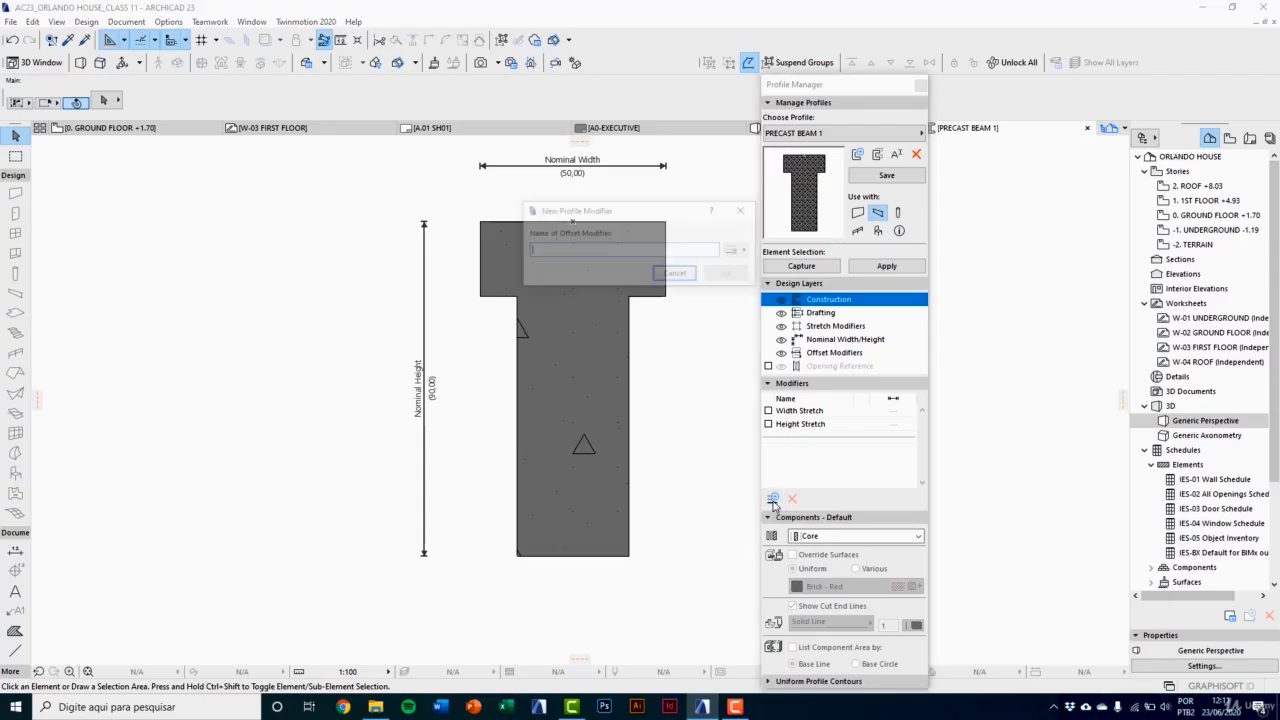
text(1)
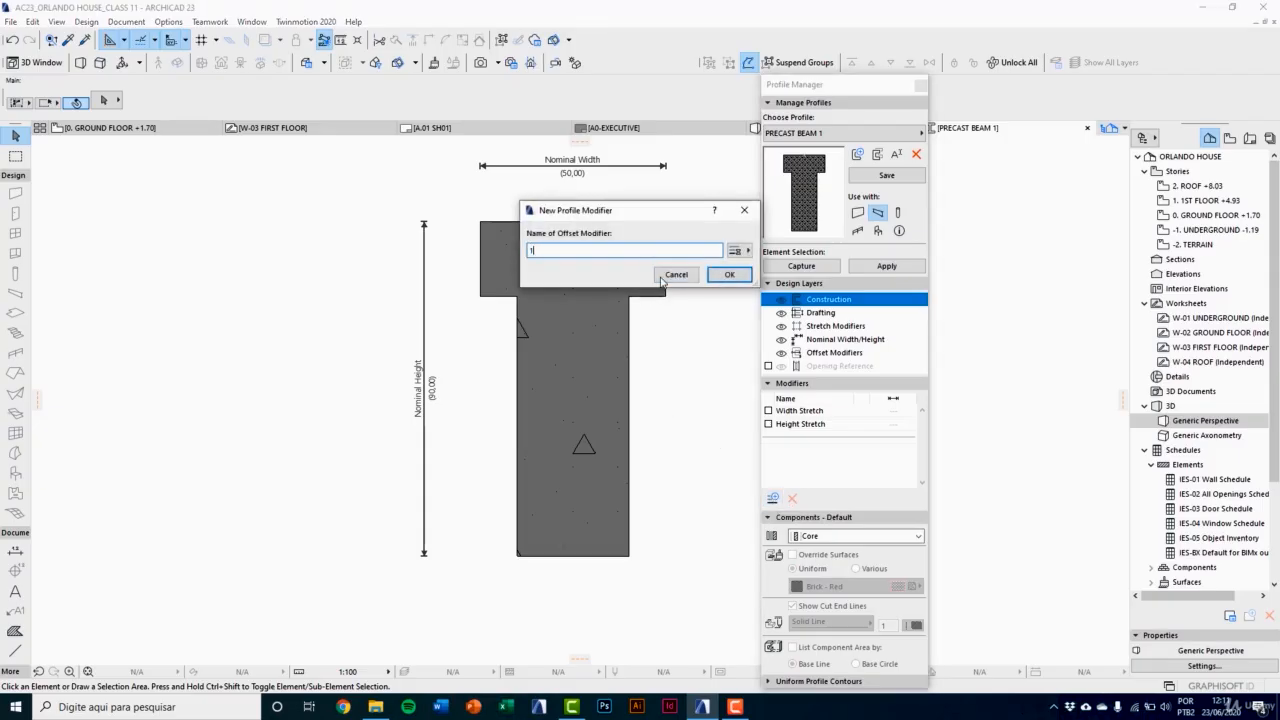
click(729, 274)
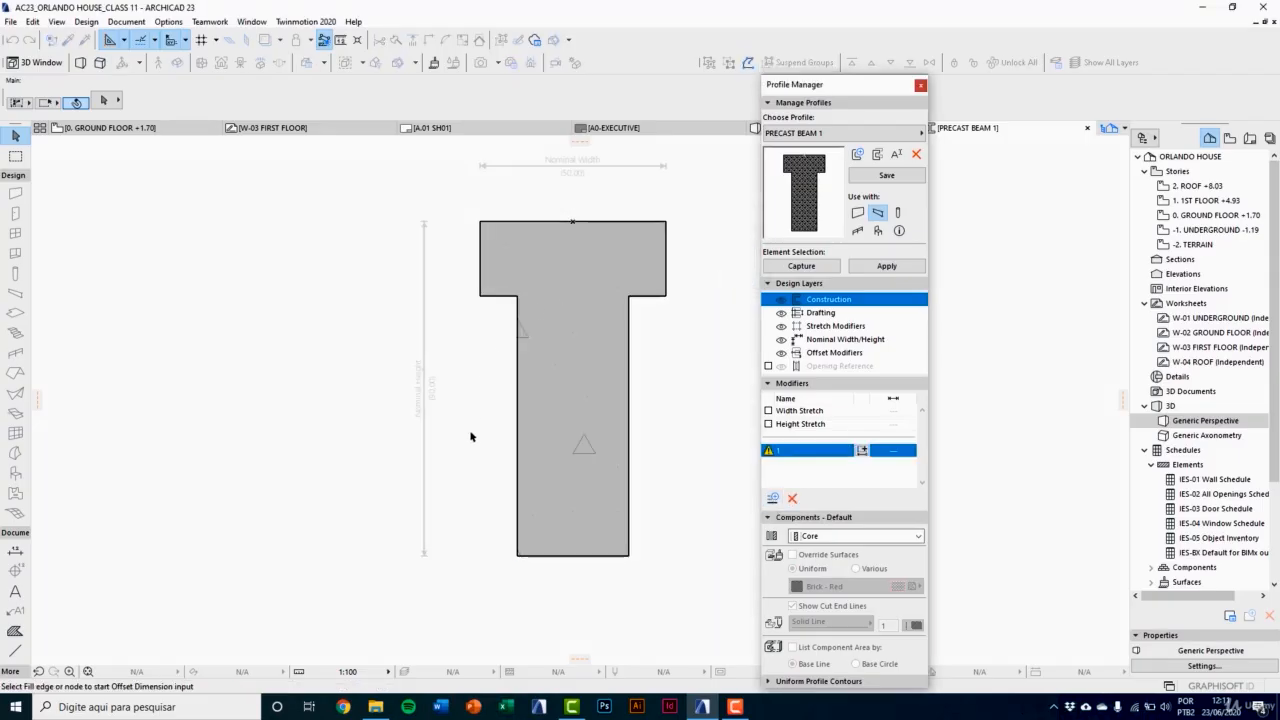
click(496, 297)
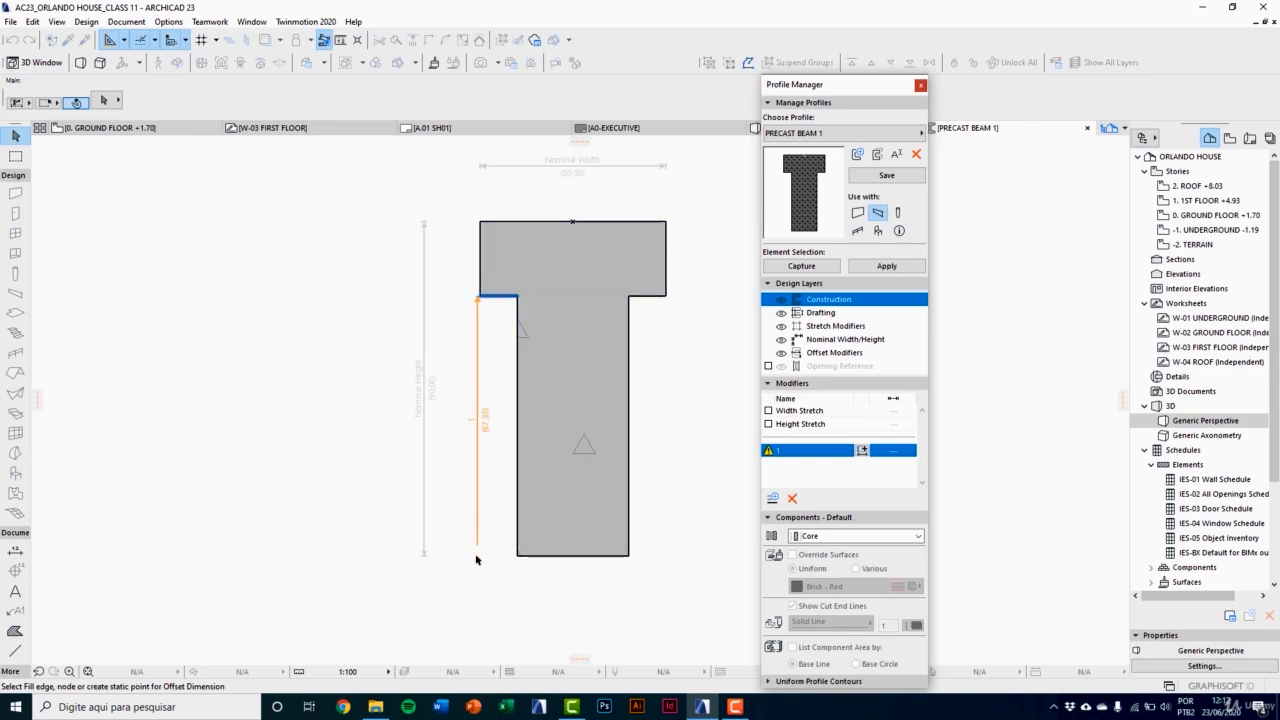
click(517, 555)
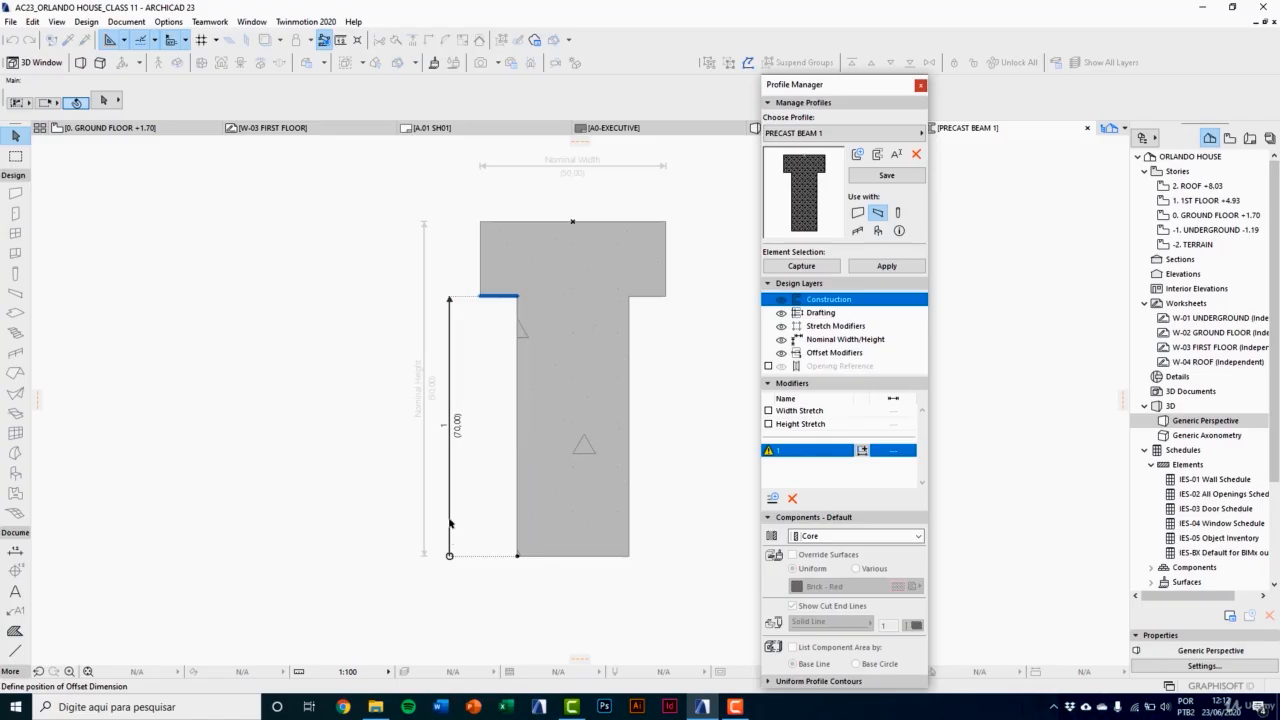
click(450, 521)
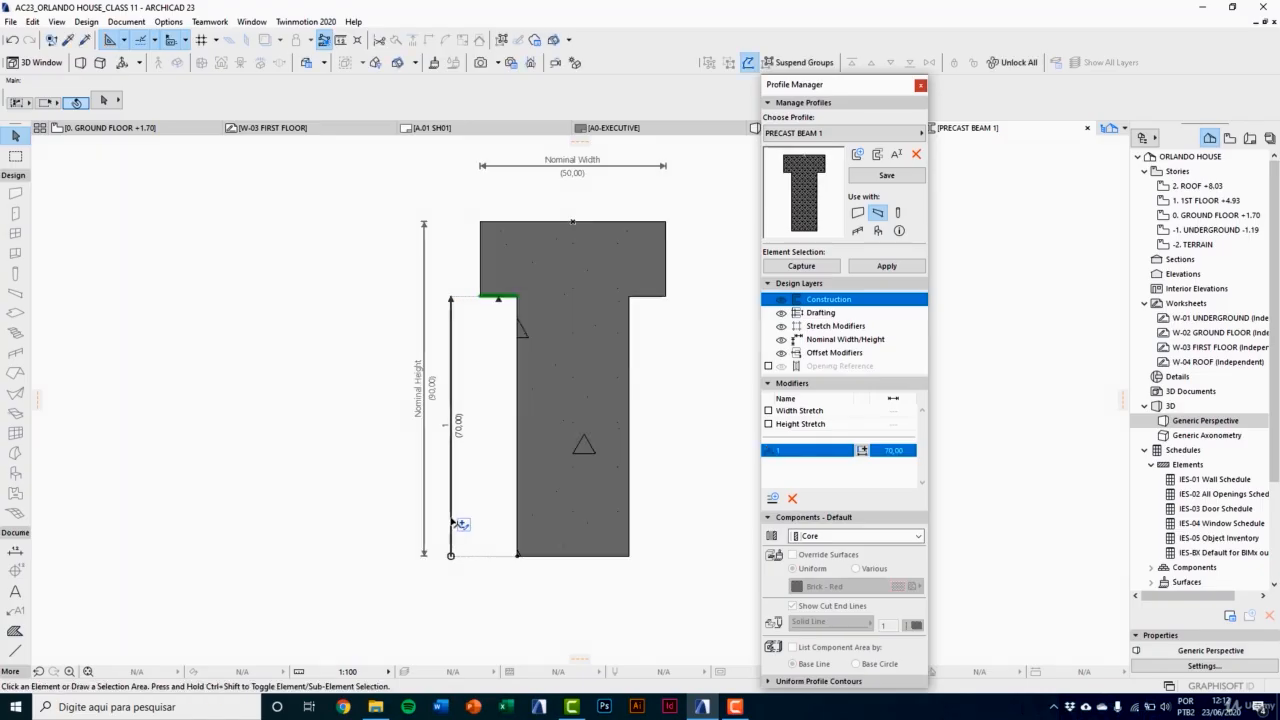
Step: Add an offset modifier named 2 from the flange's right underside edge to the web's lower-right corner
click(773, 498)
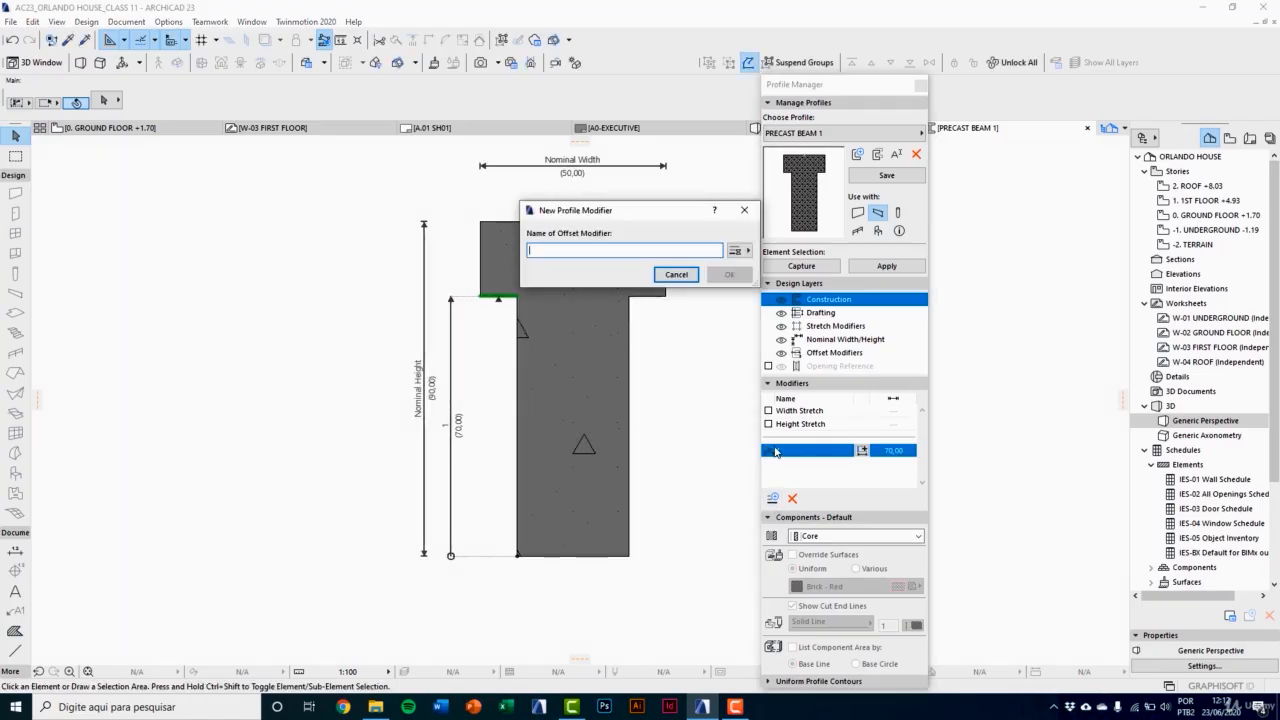
text(2)
click(729, 274)
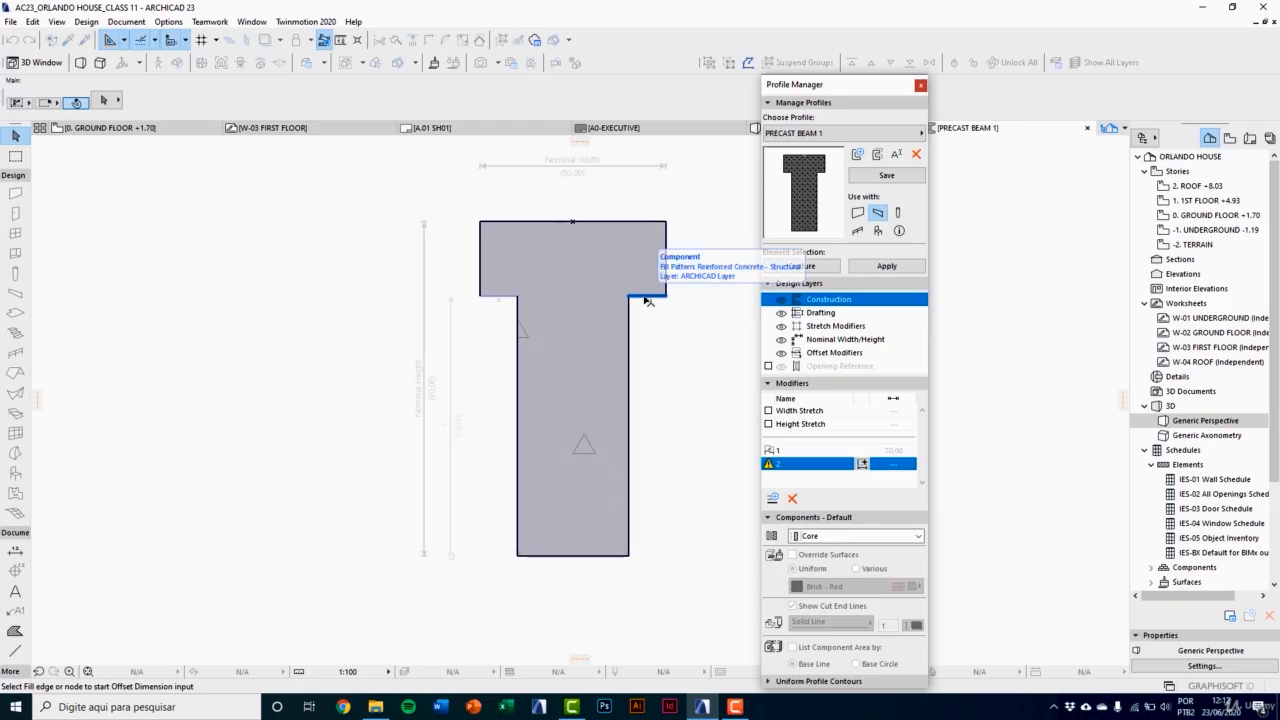
click(648, 297)
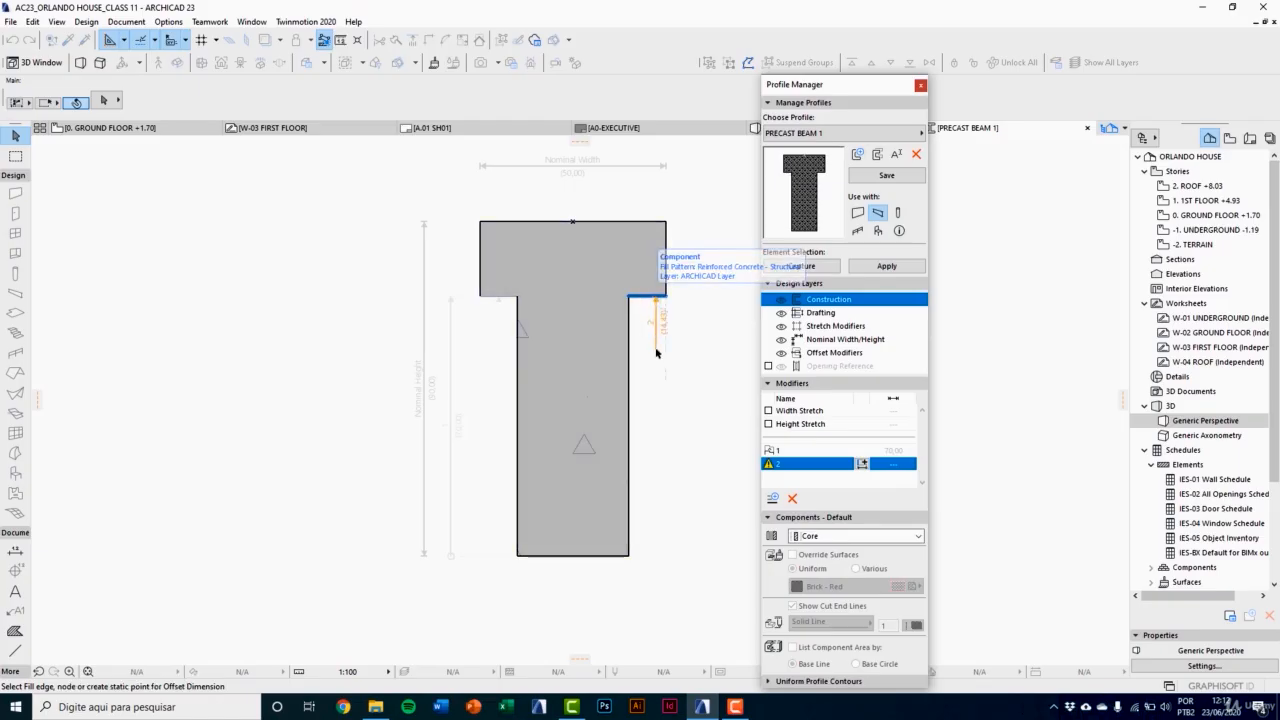
click(629, 557)
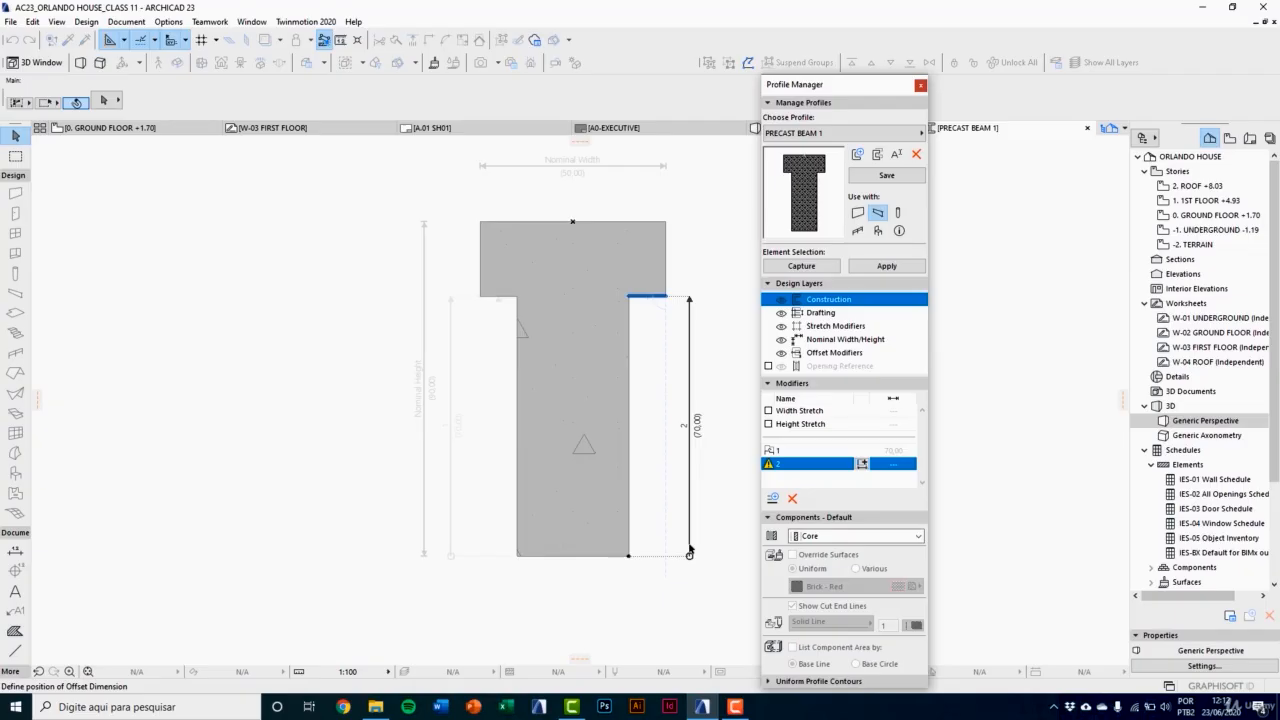
click(689, 552)
Step: Add an offset modifier named 3 from the web's left side to the flange's lower-left corner, with its dimension below the profile
click(773, 499)
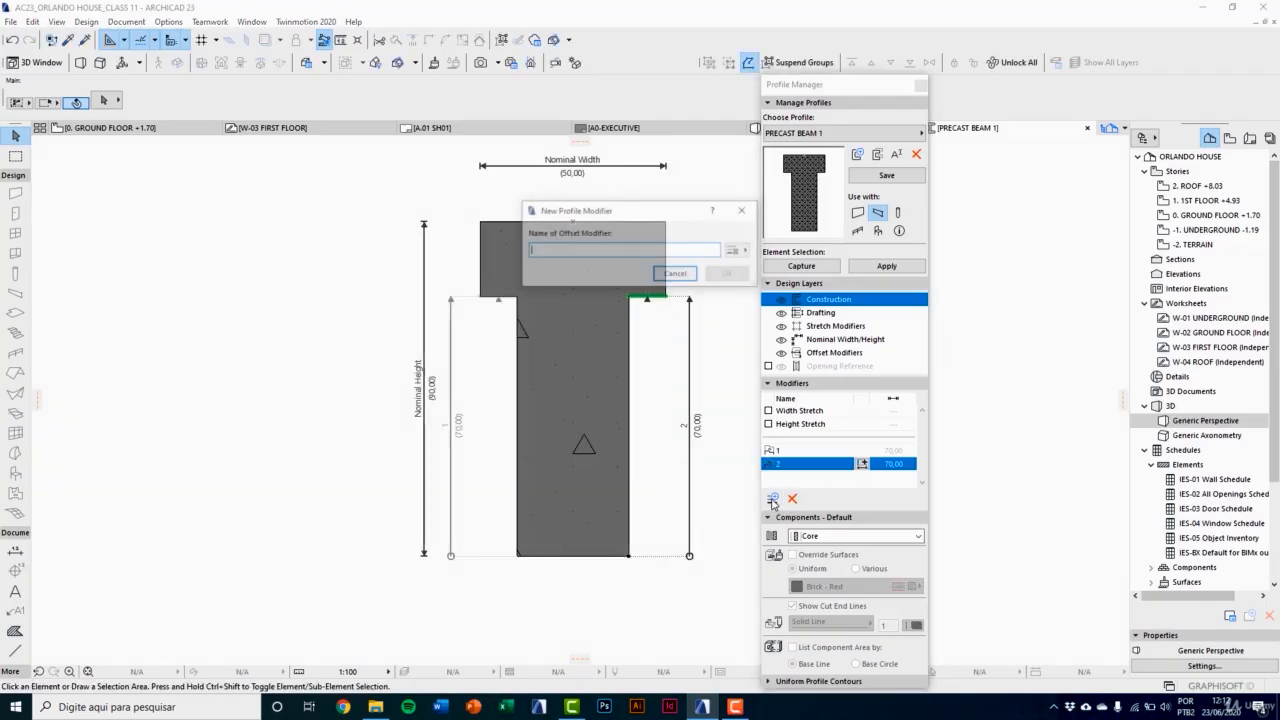
text(3)
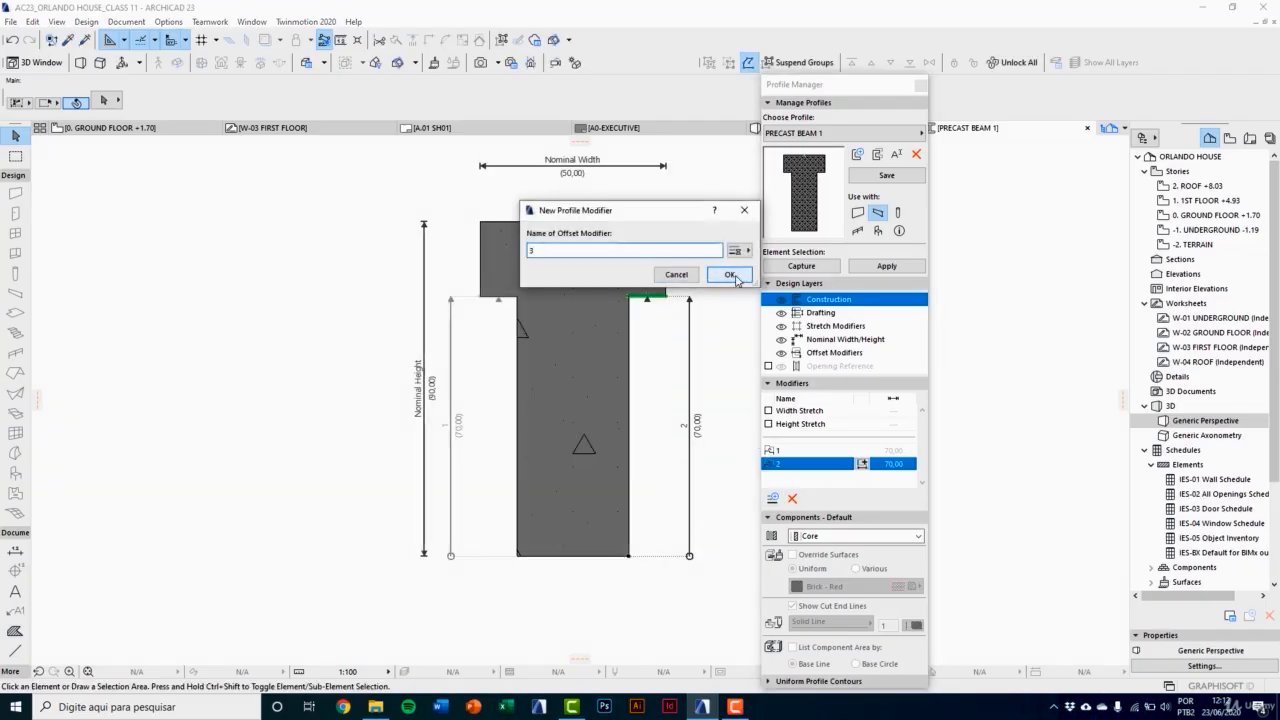
click(731, 275)
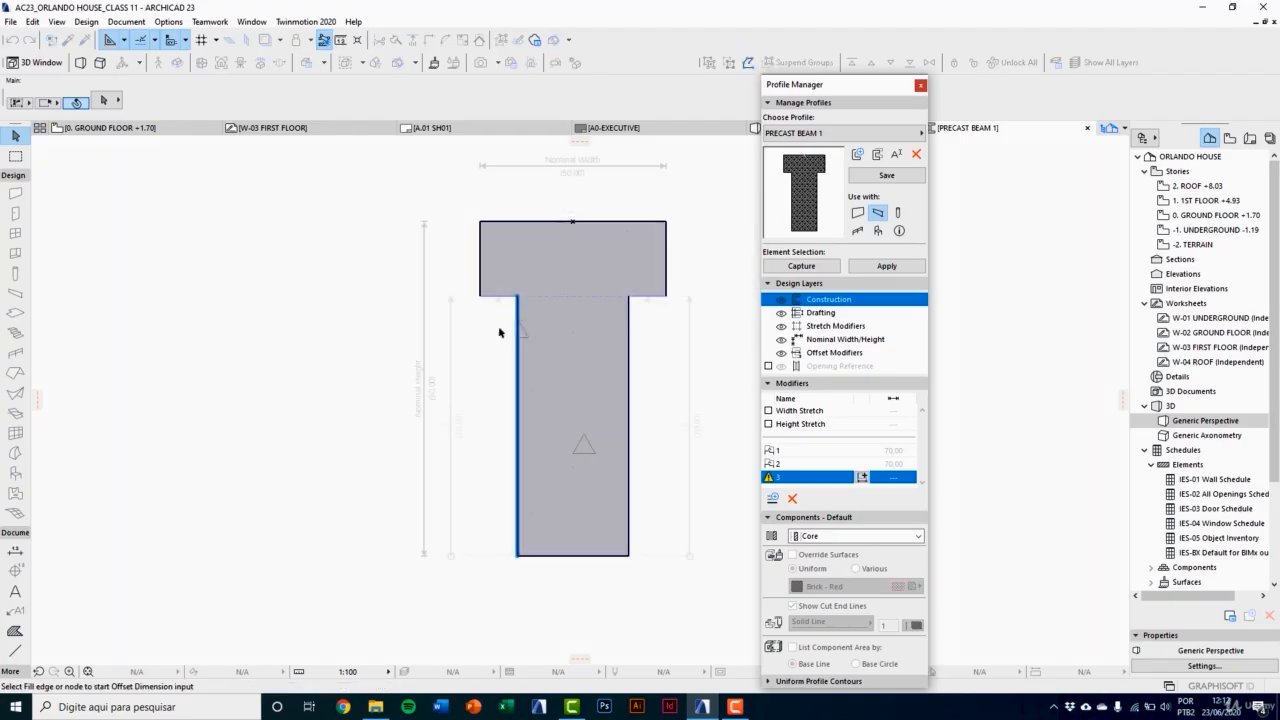
click(516, 352)
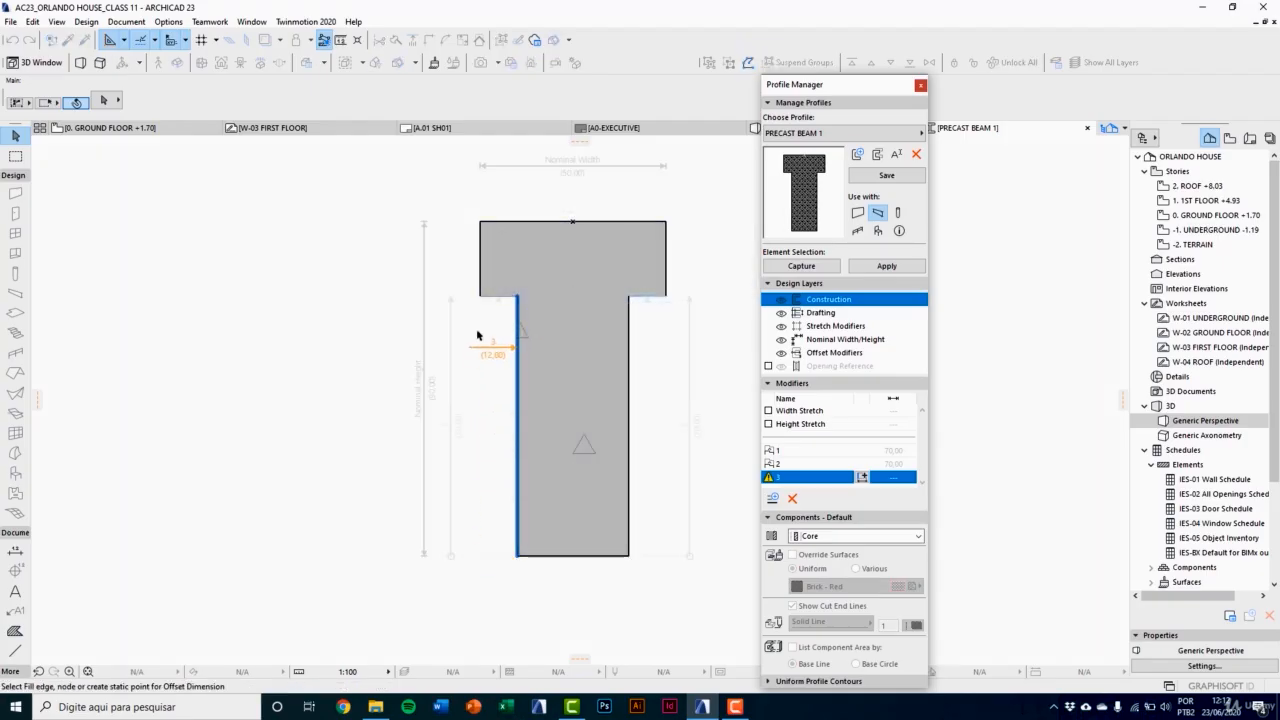
click(482, 298)
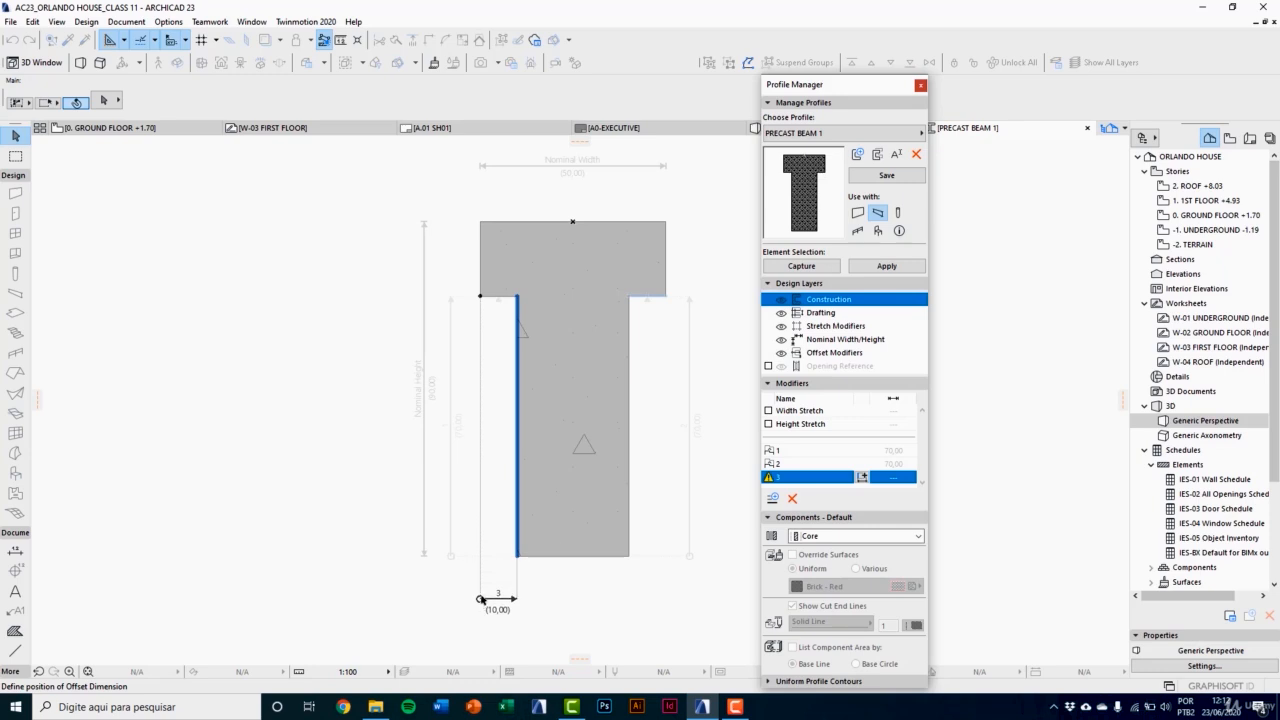
click(484, 588)
Step: Add an offset modifier named 4 from the web's right side to the flange's lower-right corner, with its dimension below the profile
click(771, 499)
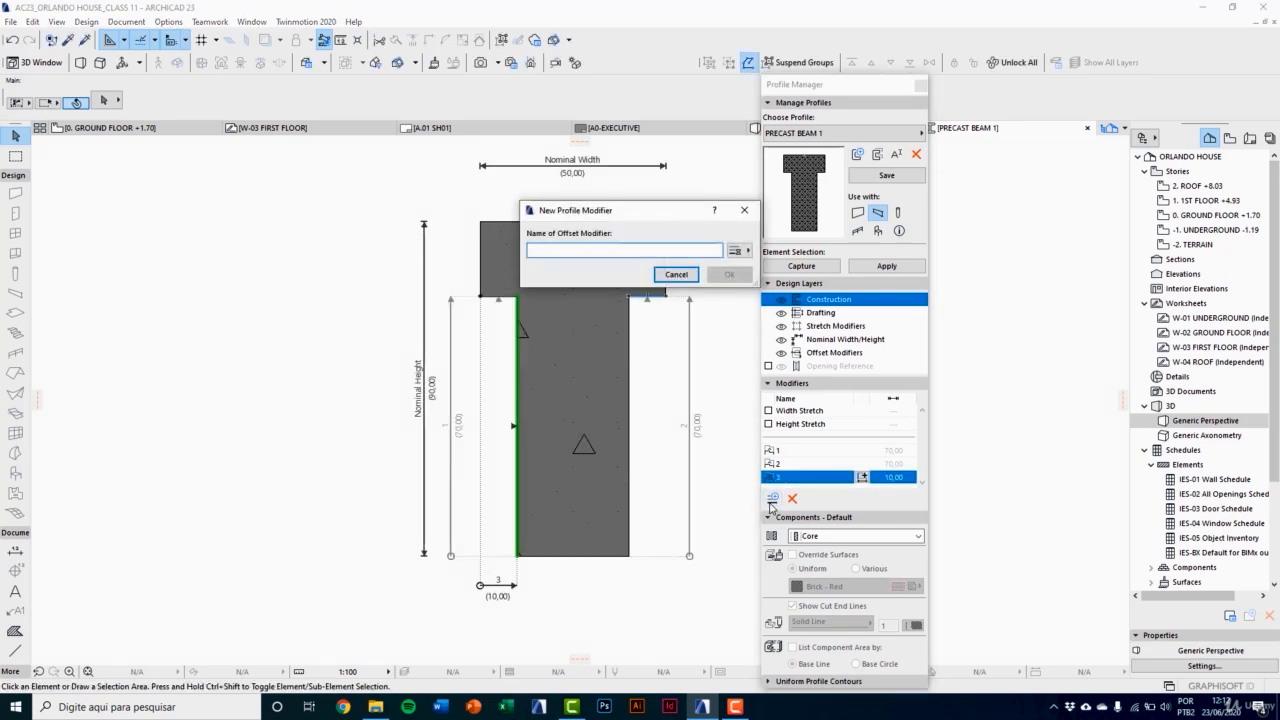
text(4)
click(729, 274)
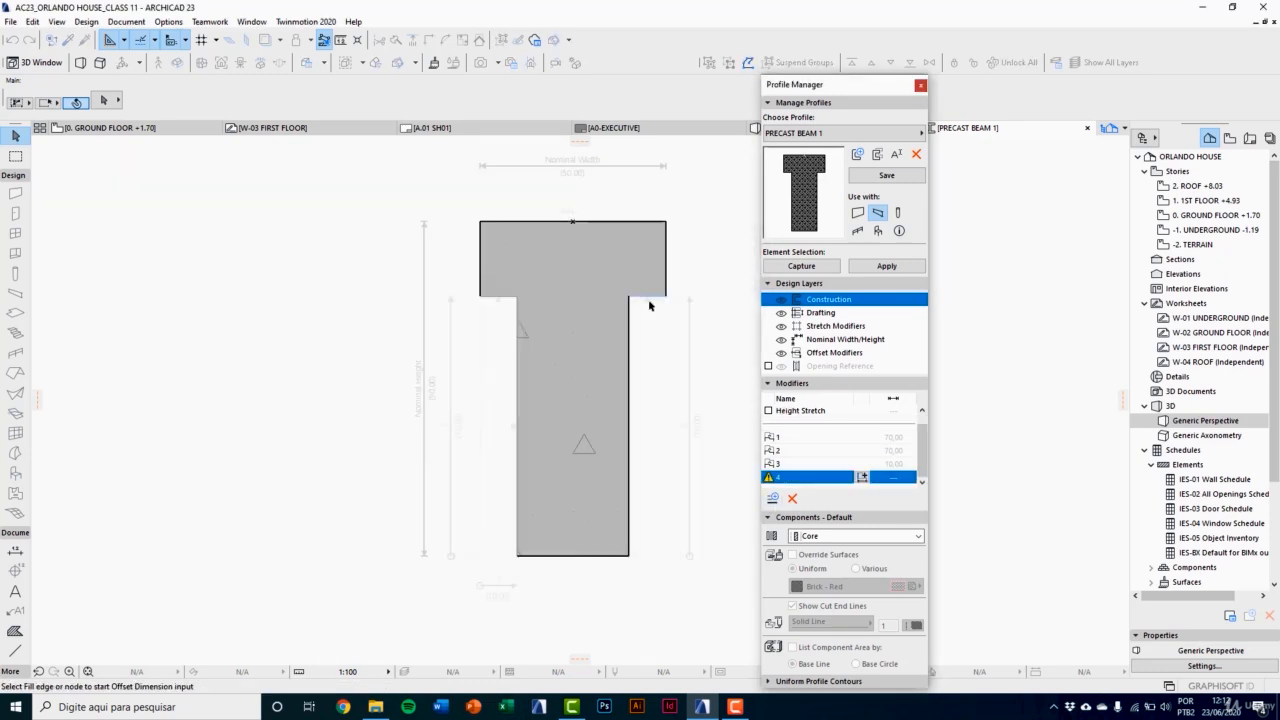
click(629, 314)
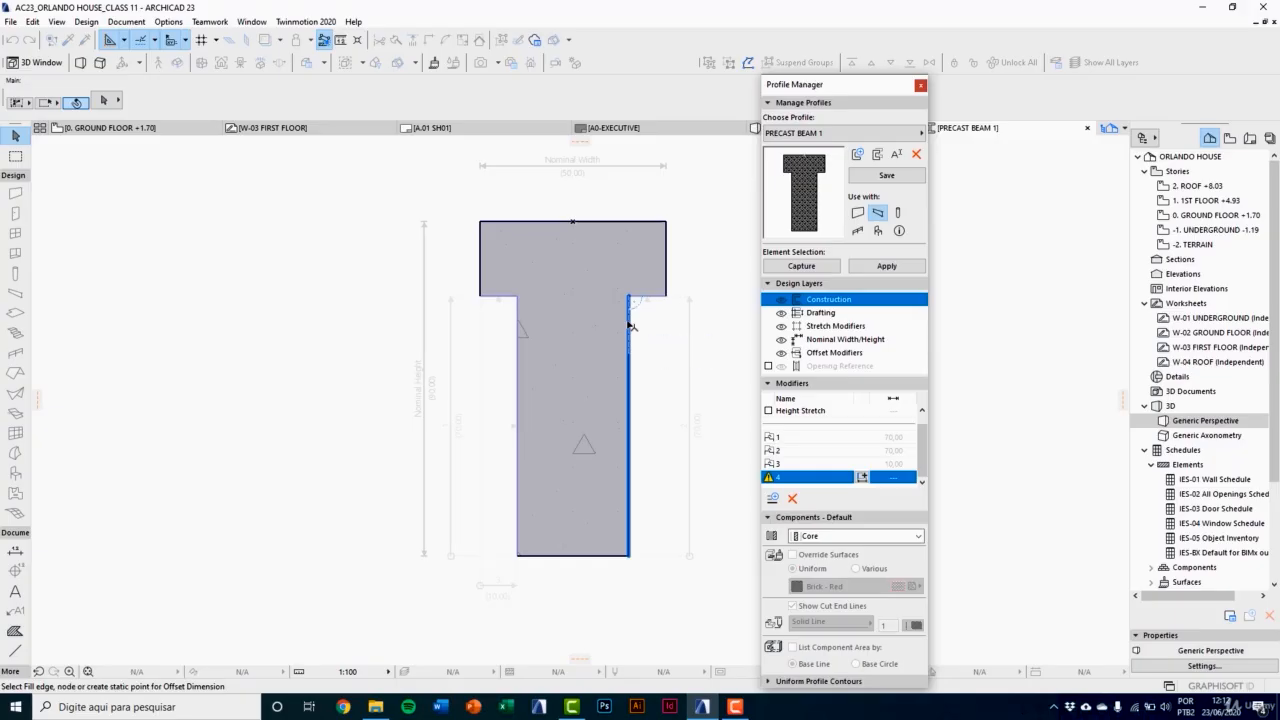
click(666, 297)
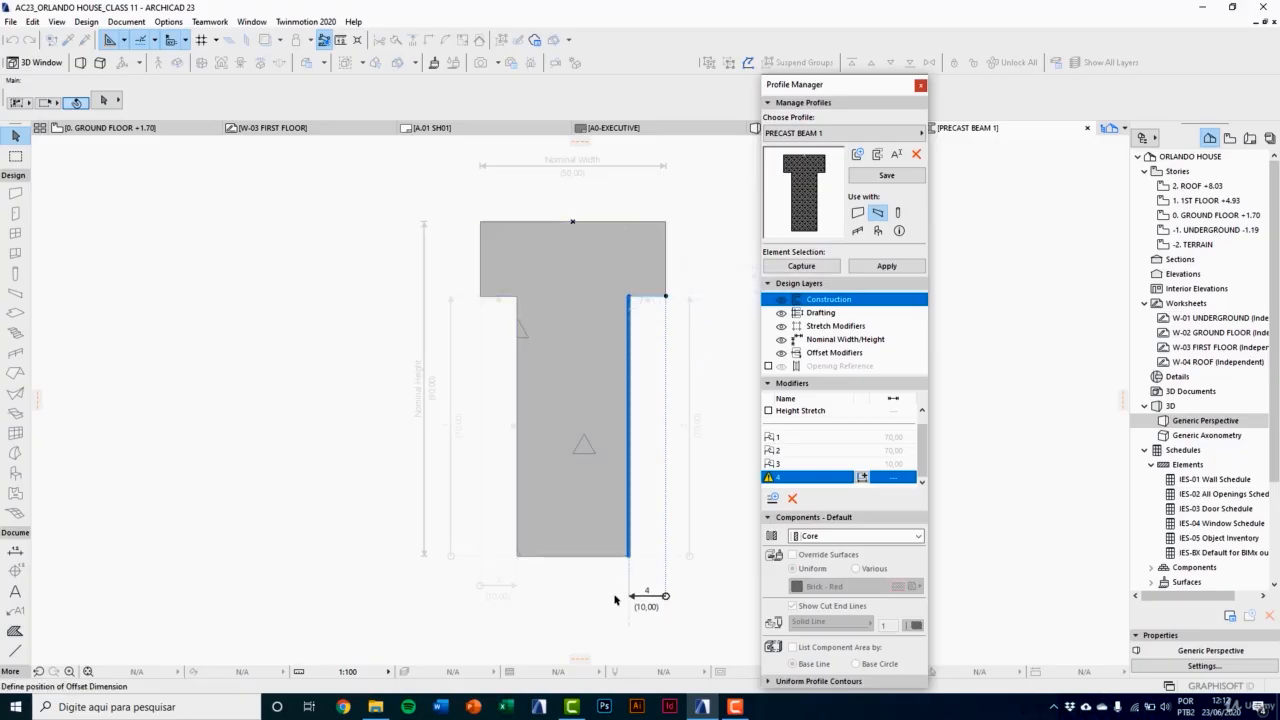
click(516, 590)
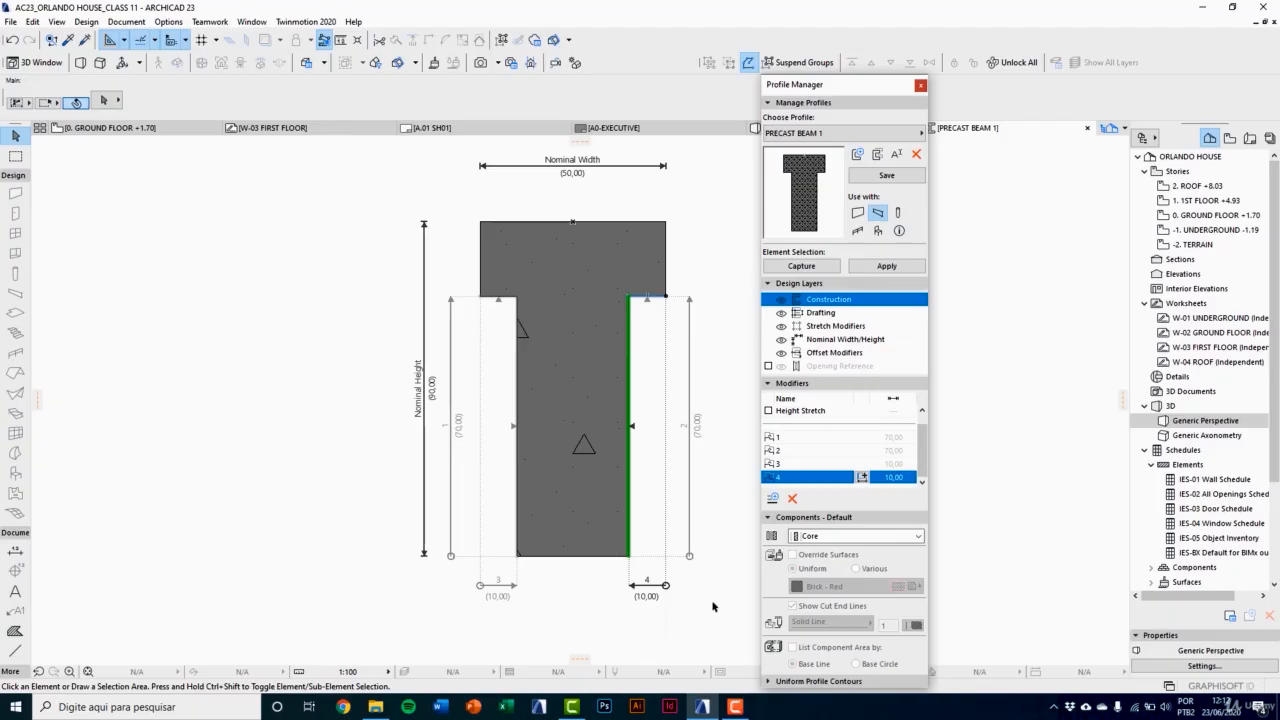
Step: Save the modified PRECAST BEAM 1 profile and close the Profile Manager
click(886, 175)
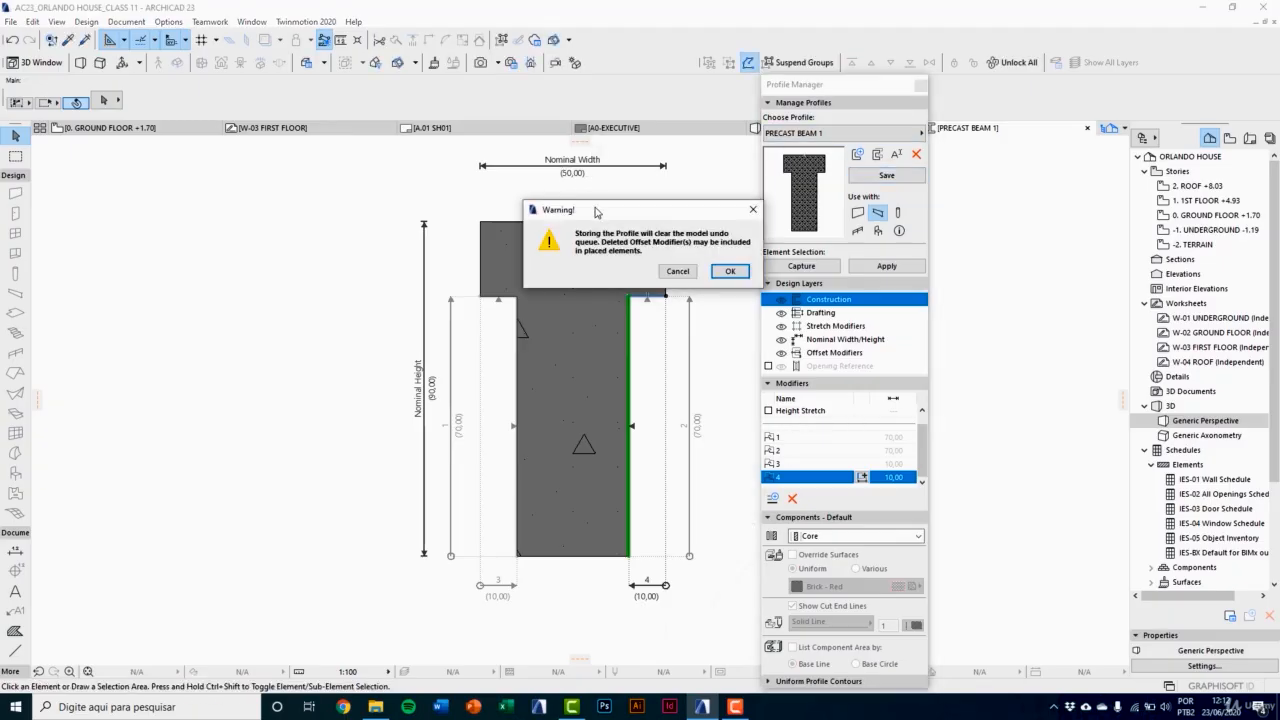
drag(596, 212, 563, 220)
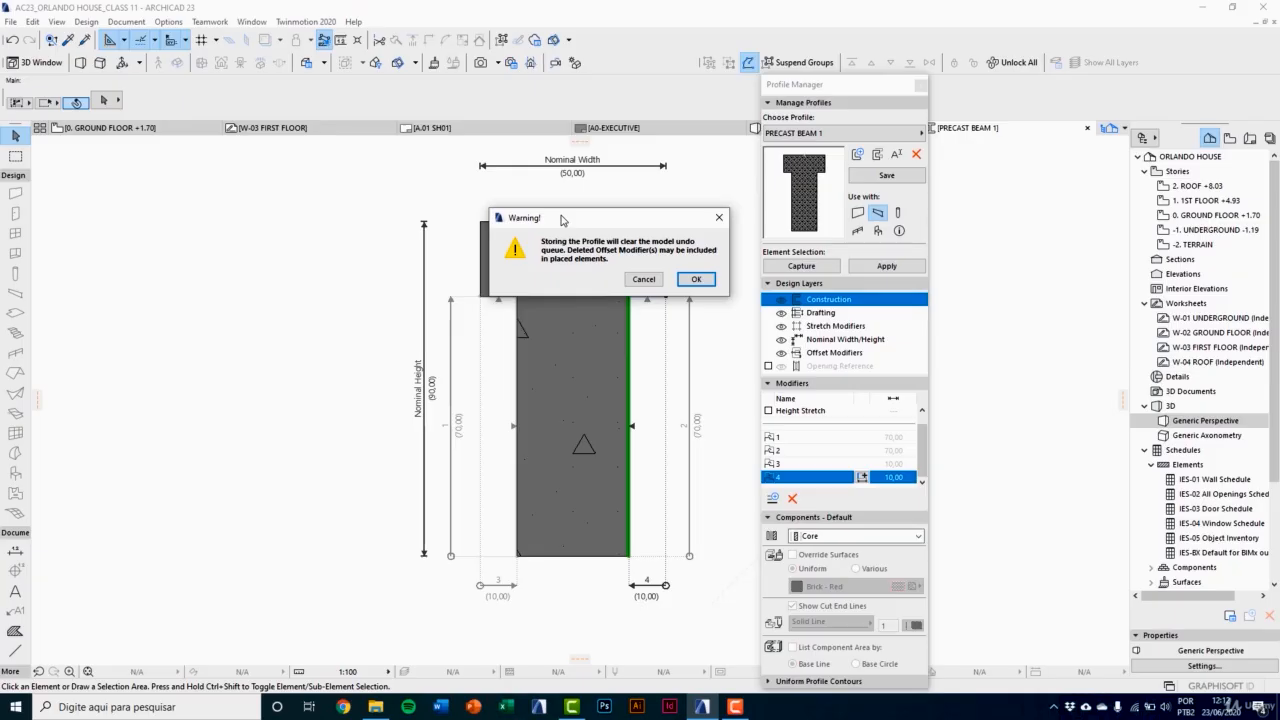
click(696, 279)
click(920, 85)
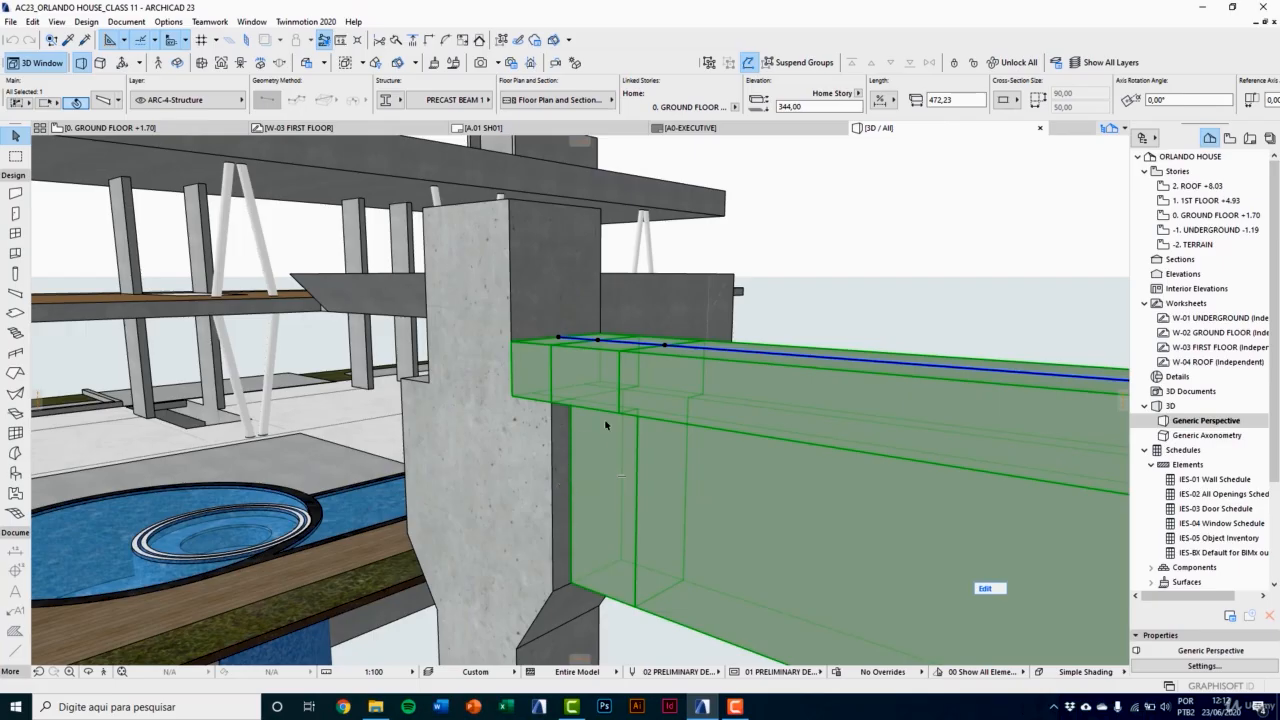
Step: Enter the precast beam's edit mode and select its long main segment beside the column
scroll(626, 416, down, 1)
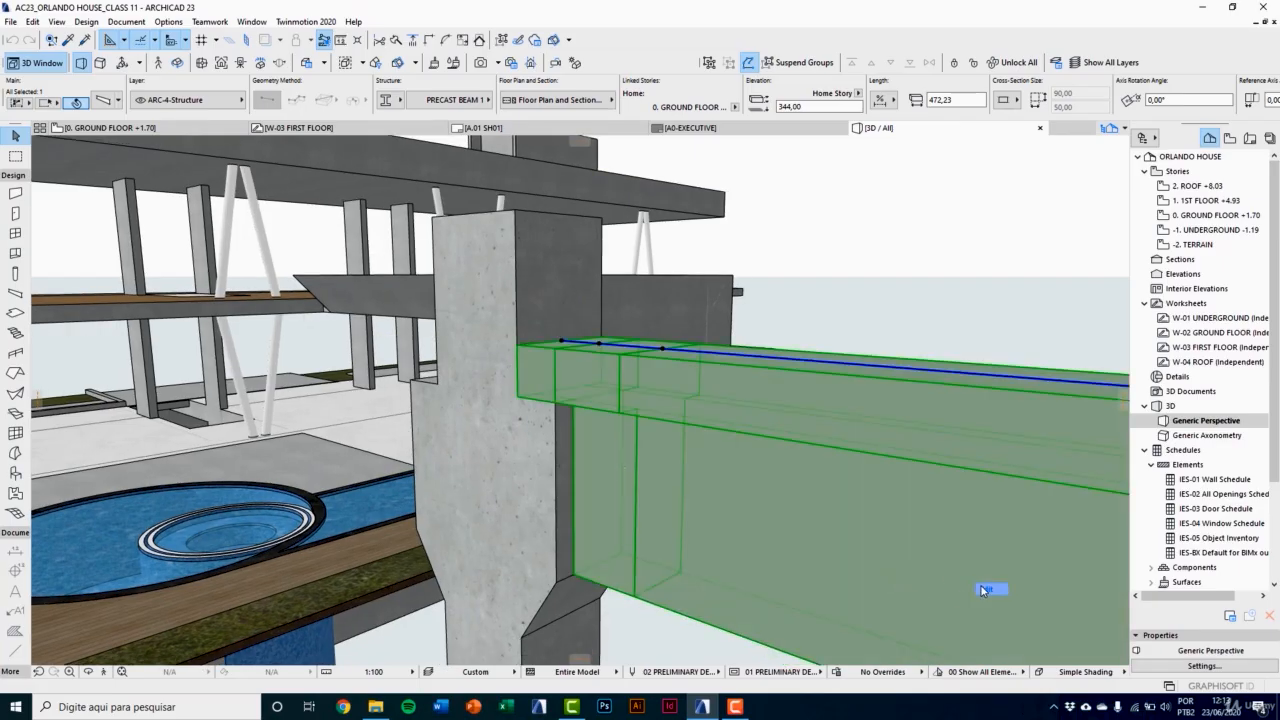
double_click(984, 589)
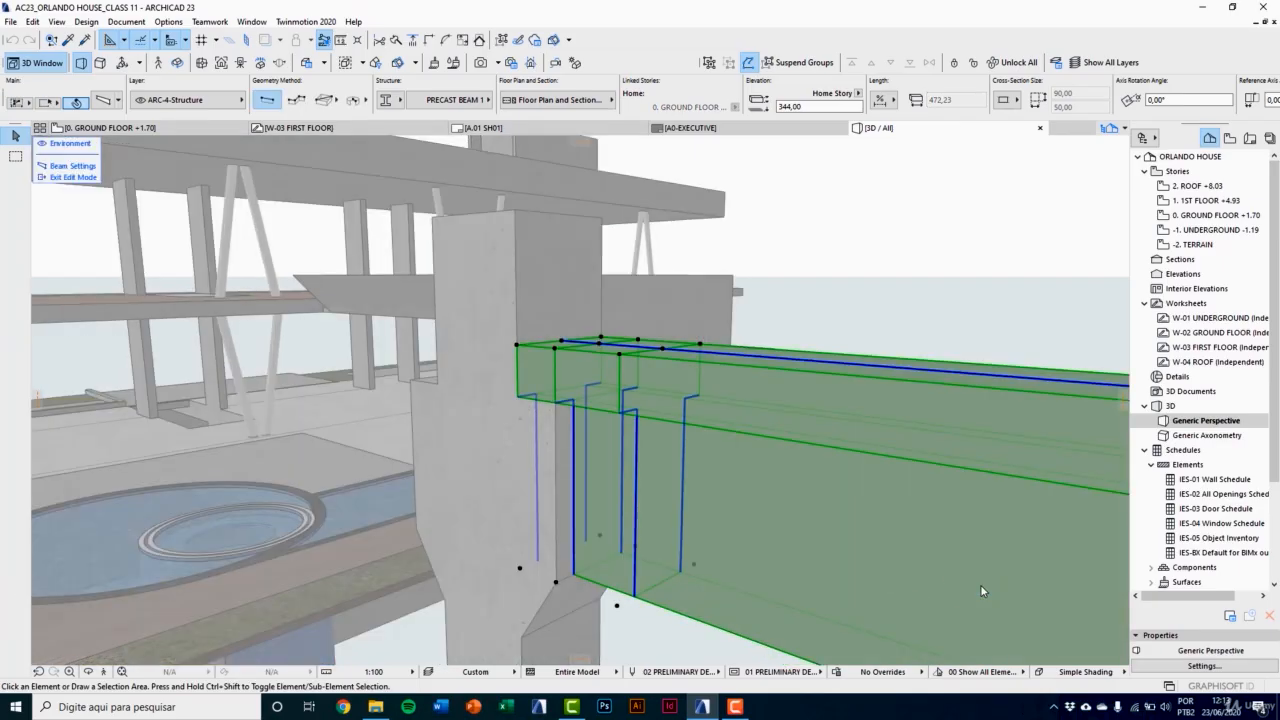
click(705, 407)
middle_drag(650, 398, 708, 460)
click(675, 447)
click(763, 458)
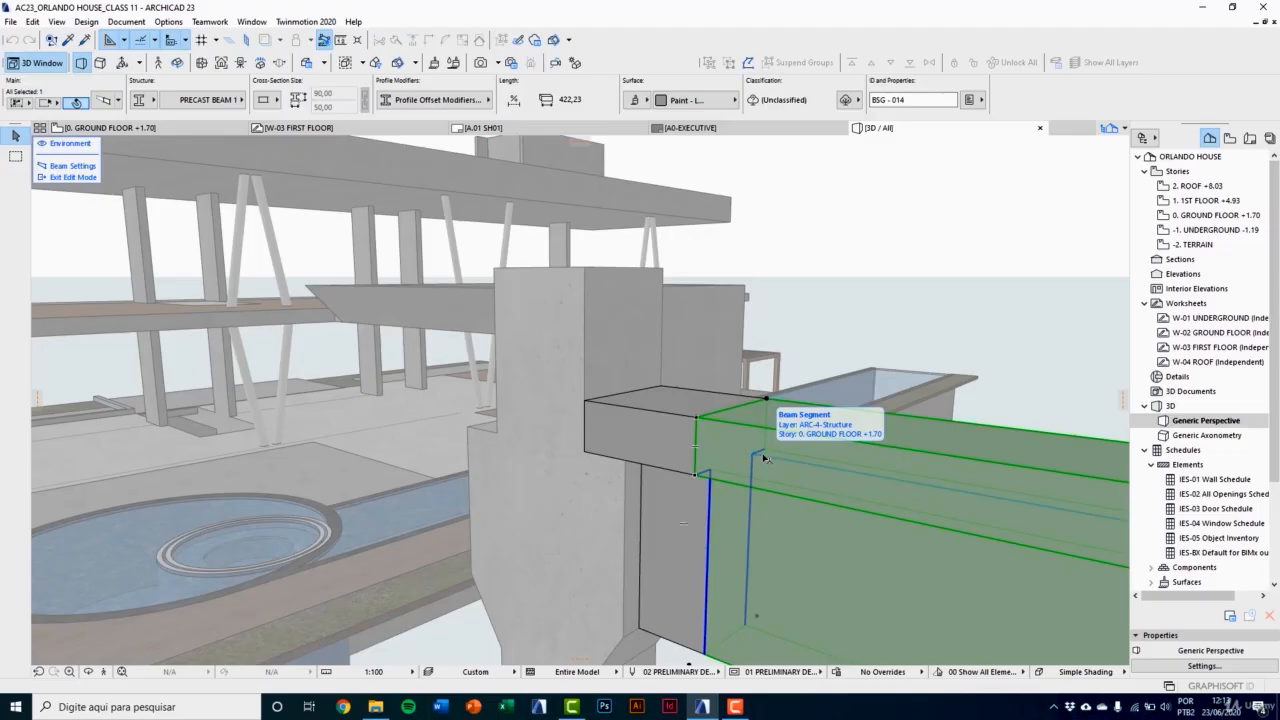
Step: Set offset modifier 2 to 75 on the long segment by moving the underside edge of its near flange
scroll(763, 458, up, 5)
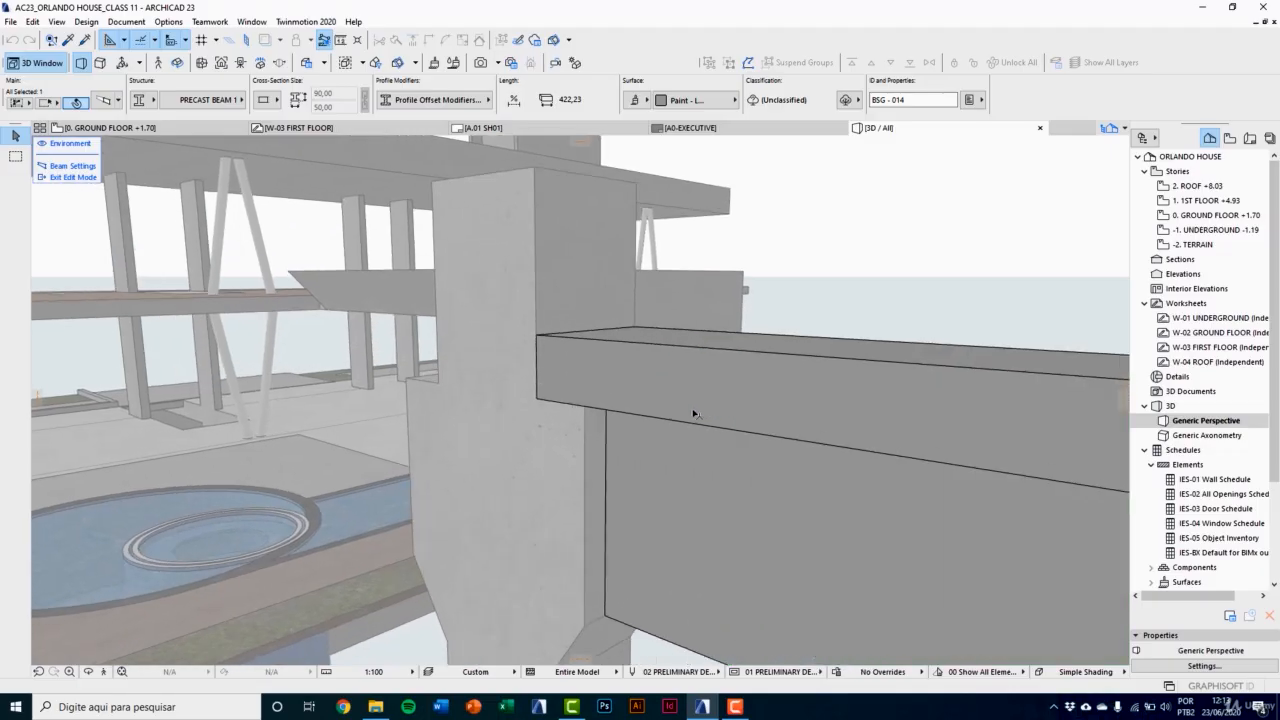
click(659, 420)
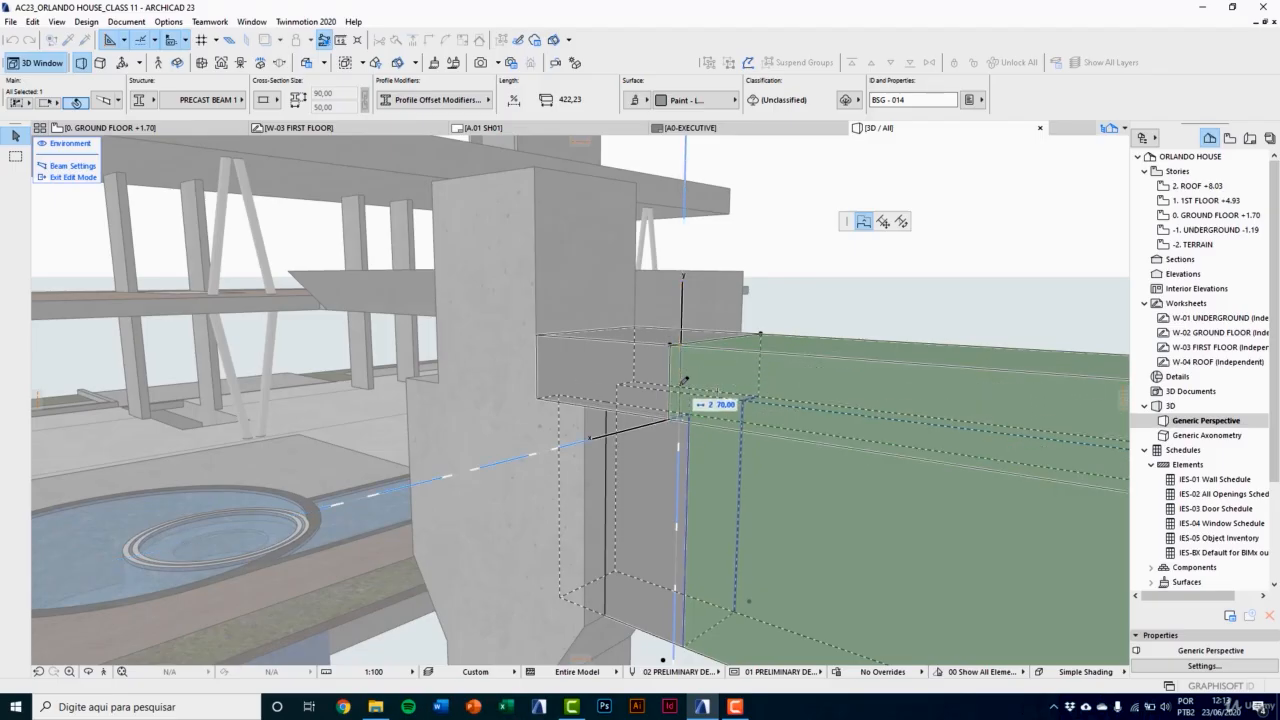
text(75)
key(Return)
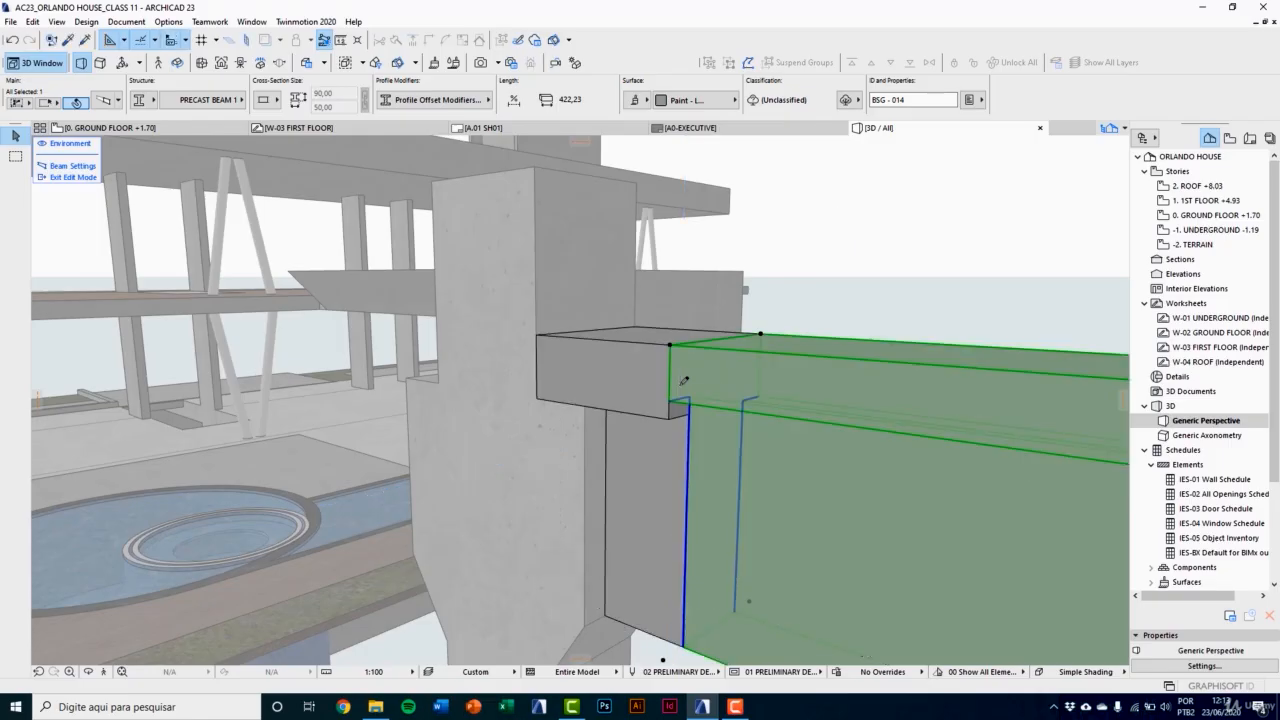
Step: Set offset modifier 1 to 75 on the long segment by moving the underside edge of its far flange
click(749, 403)
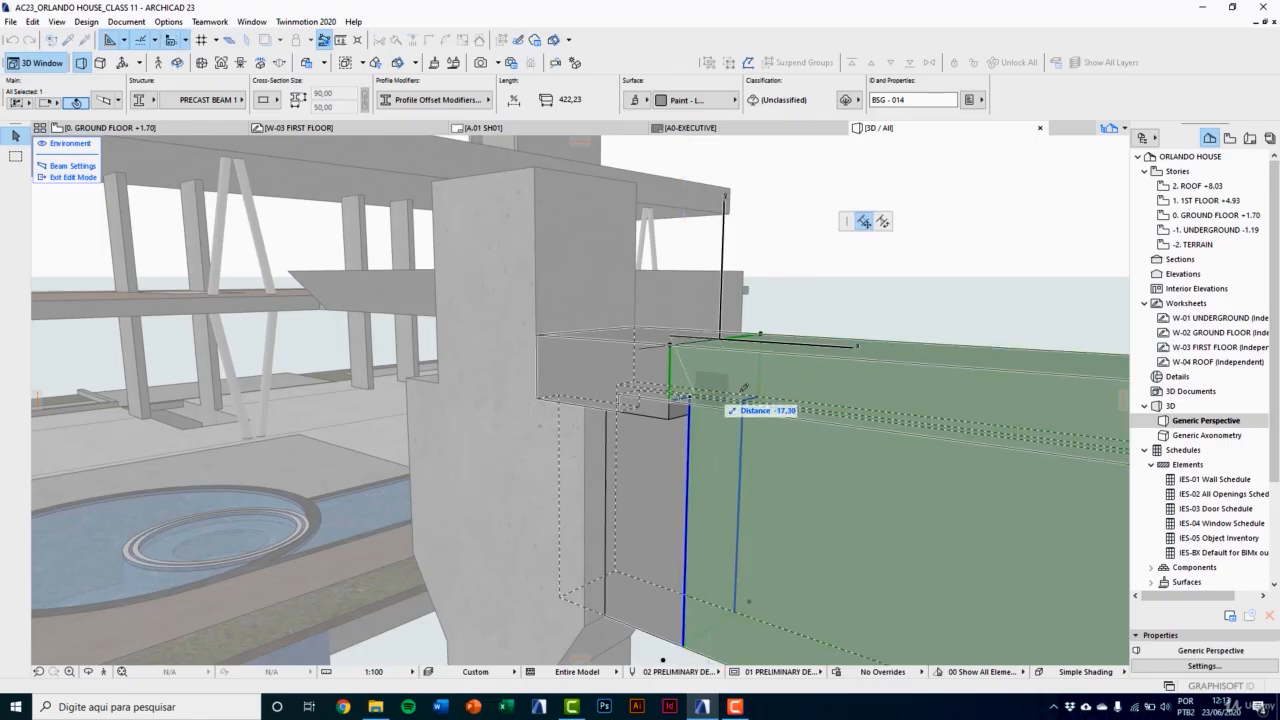
scroll(660, 430, up, 1)
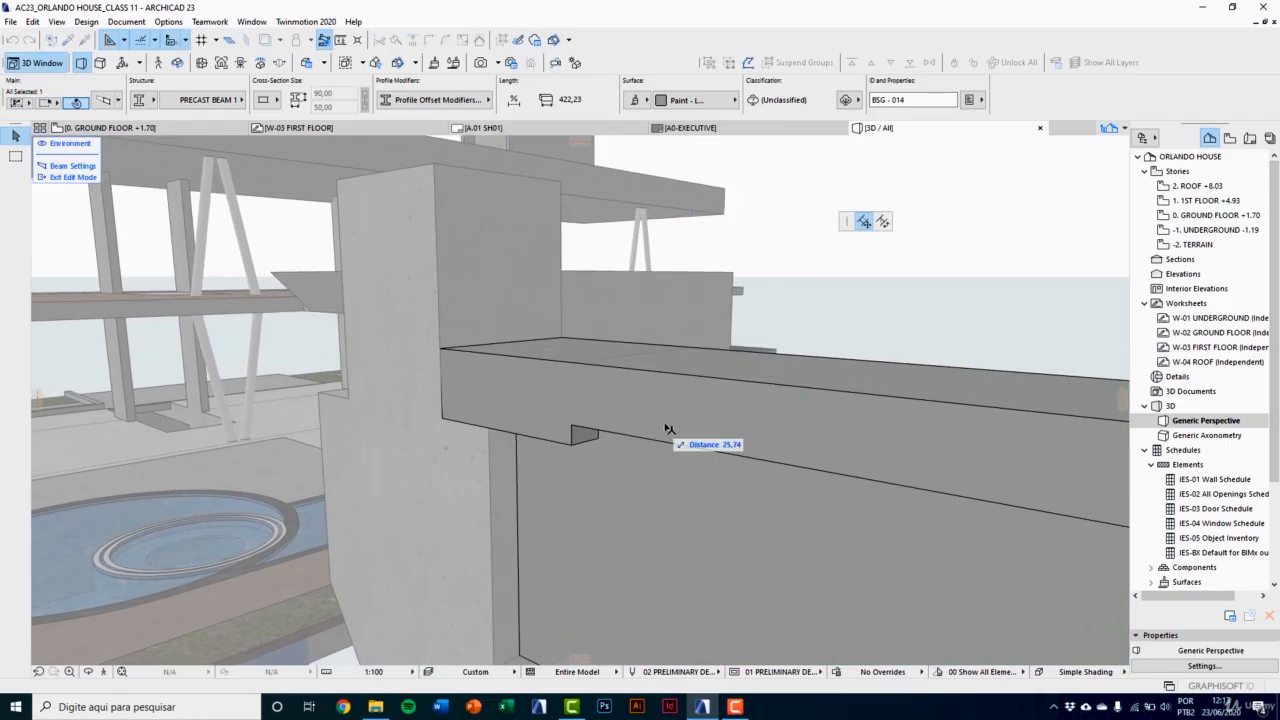
click(672, 424)
click(679, 419)
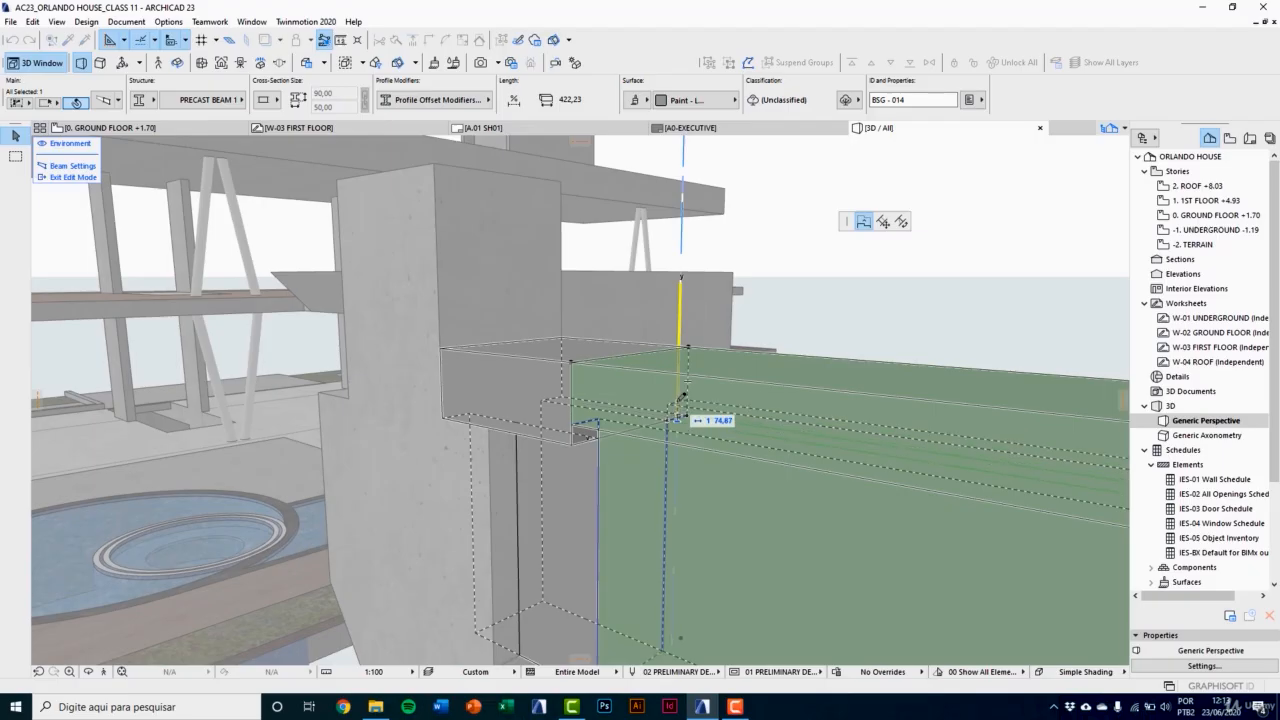
text(75)
key(Return)
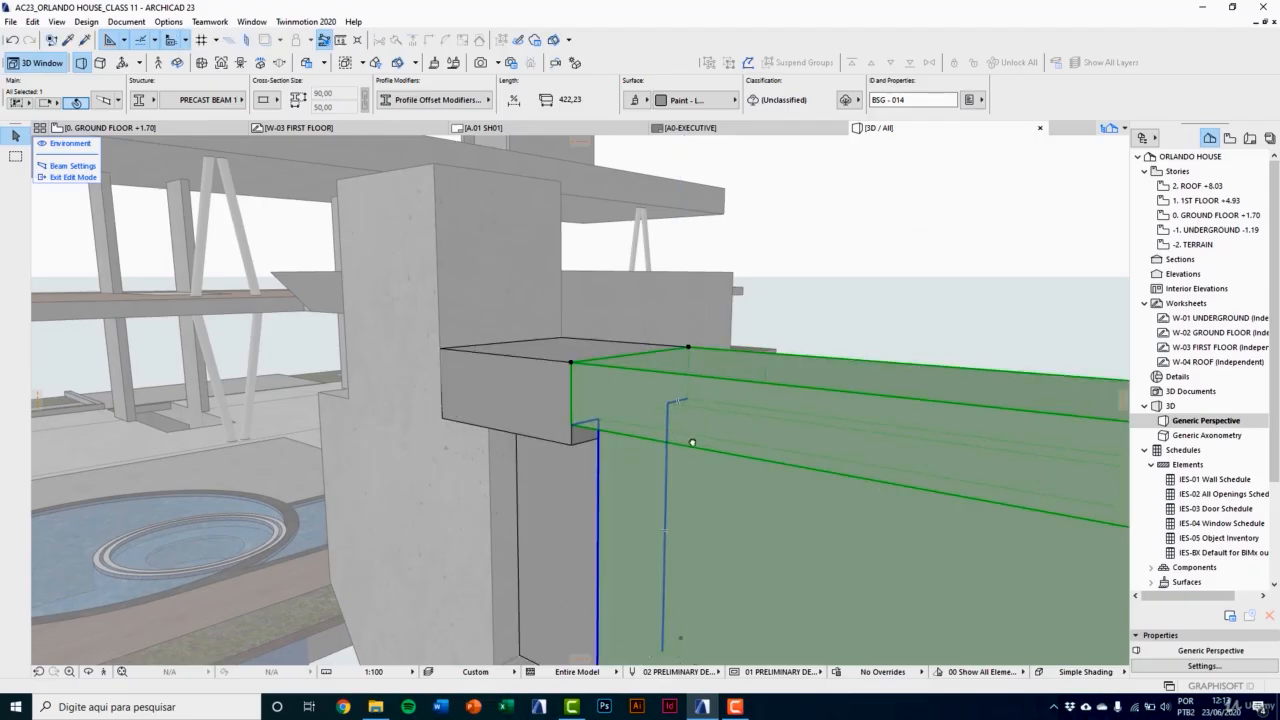
Step: Select the short 30 cm beam segment beside the column and change its cross-section from uniform to tapered
shift+middle_drag(692, 442, 632, 432)
key(Escape)
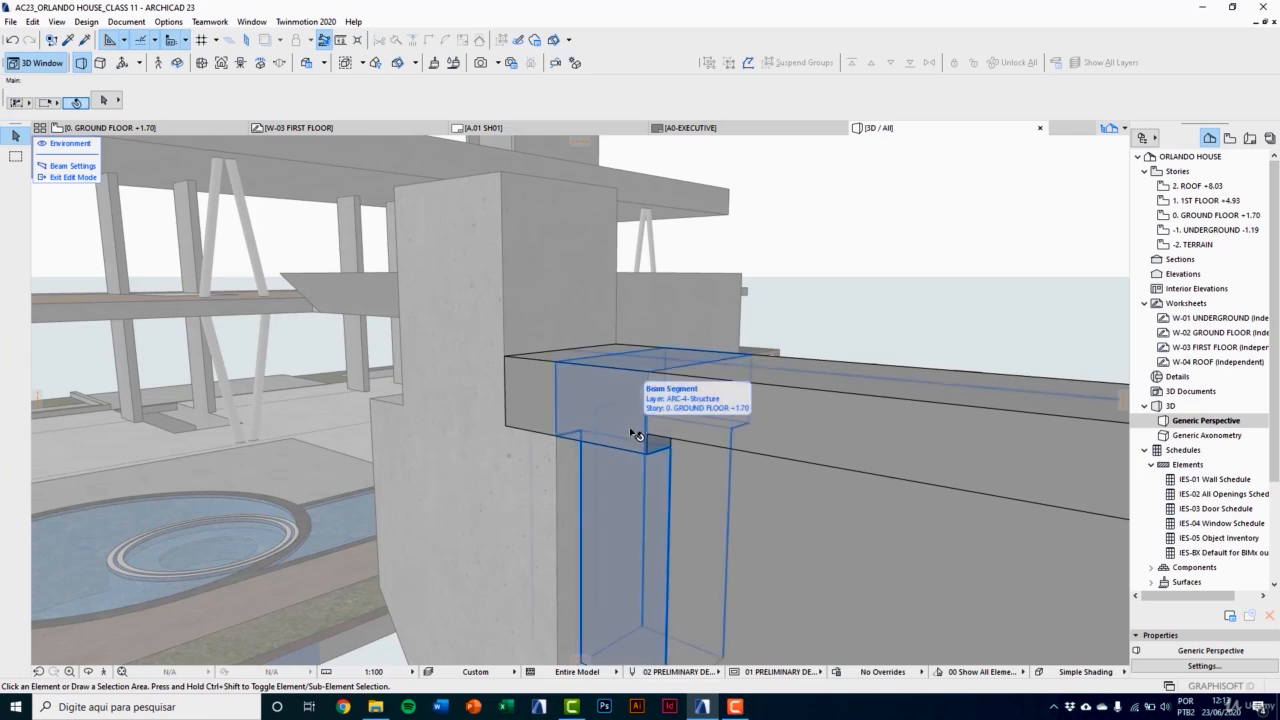
click(638, 413)
shift+middle_drag(630, 420, 591, 423)
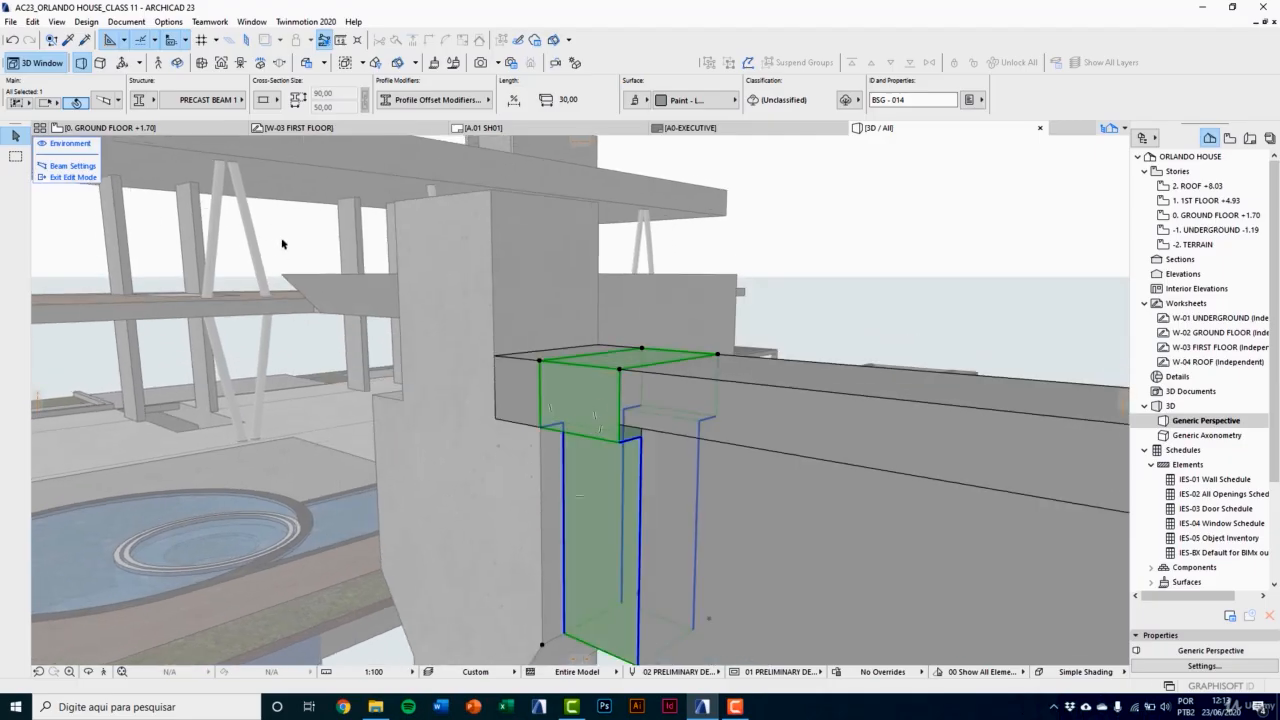
click(266, 101)
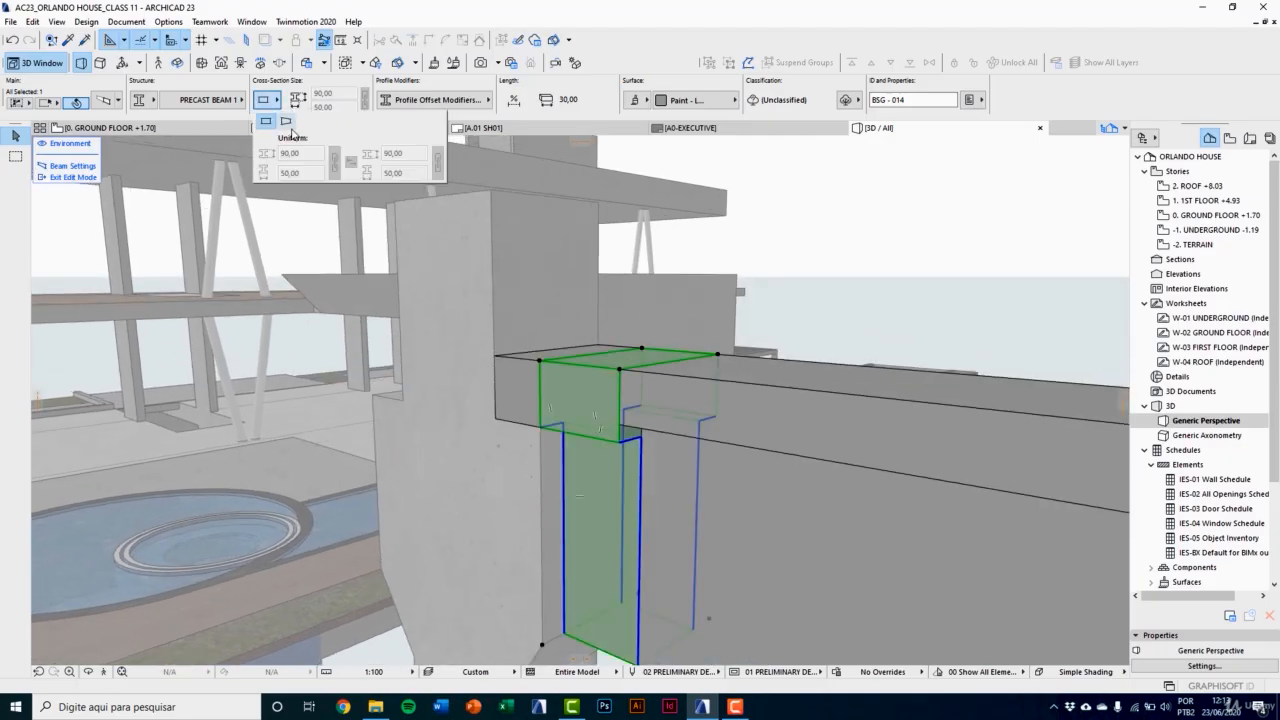
click(286, 122)
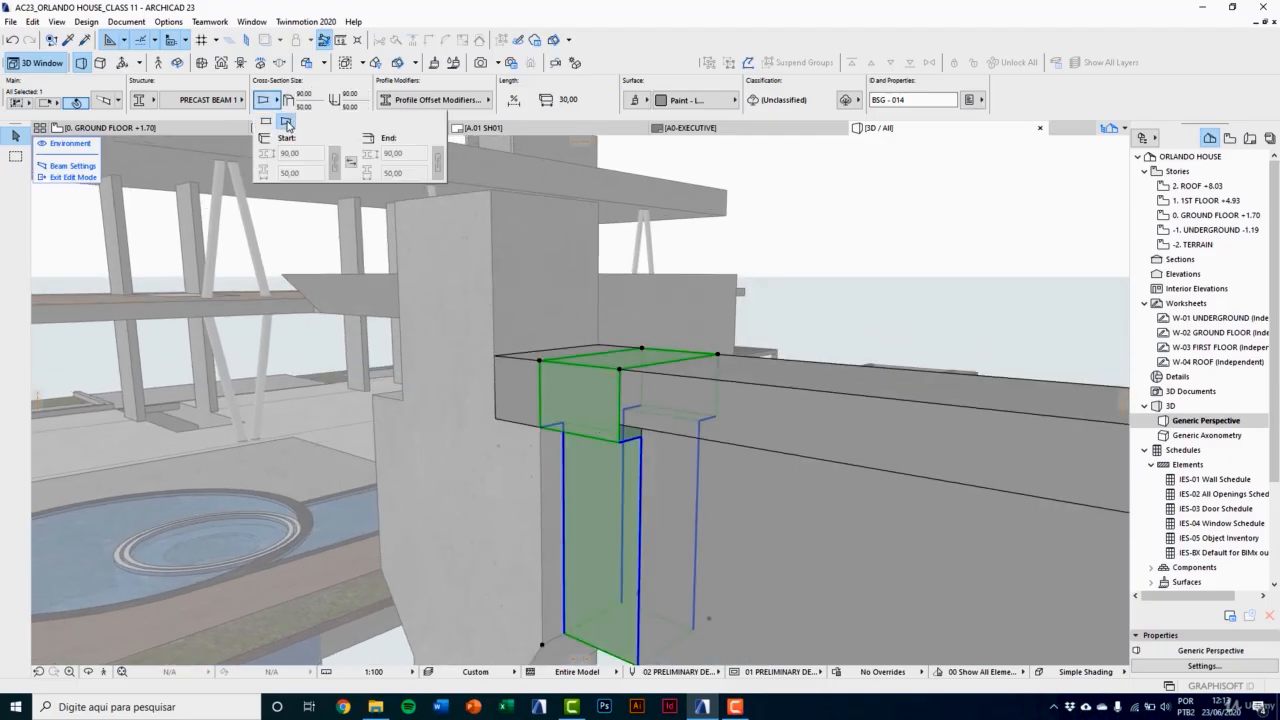
Step: Set offset modifier 2 to 75 at the tapered segment's end adjoining the long segment by moving the near flange's underside edge
click(634, 440)
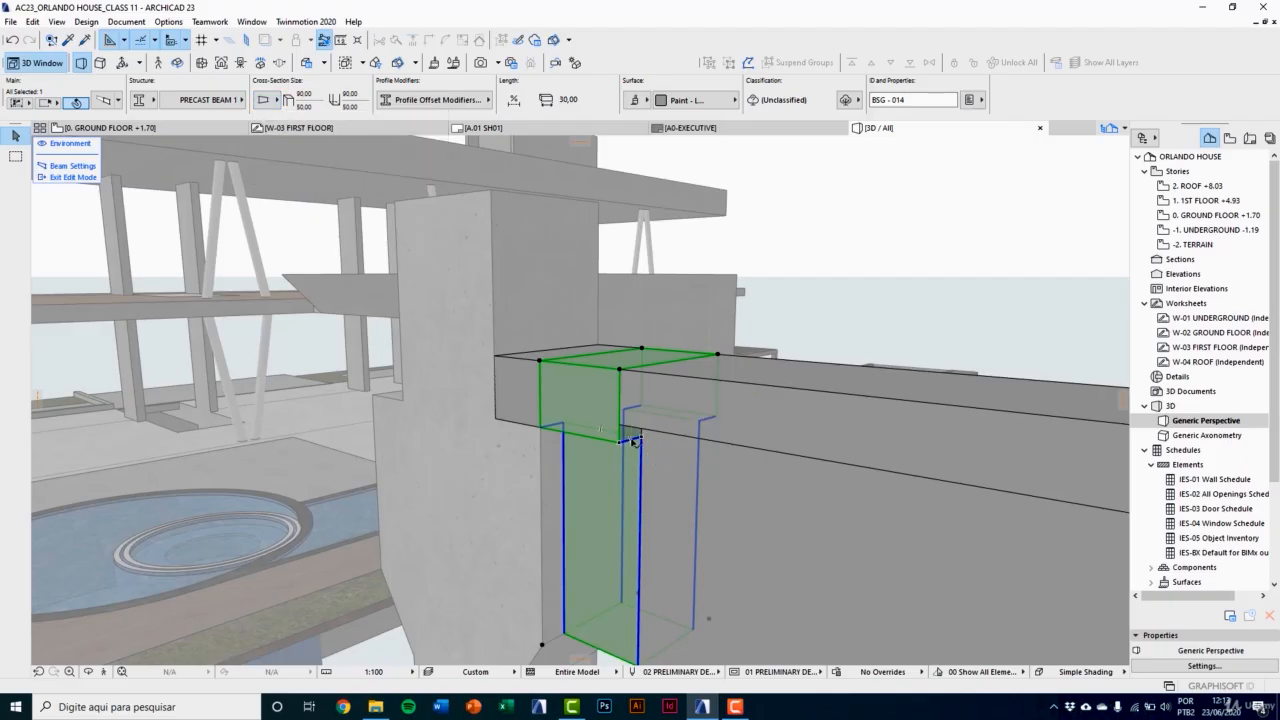
click(634, 440)
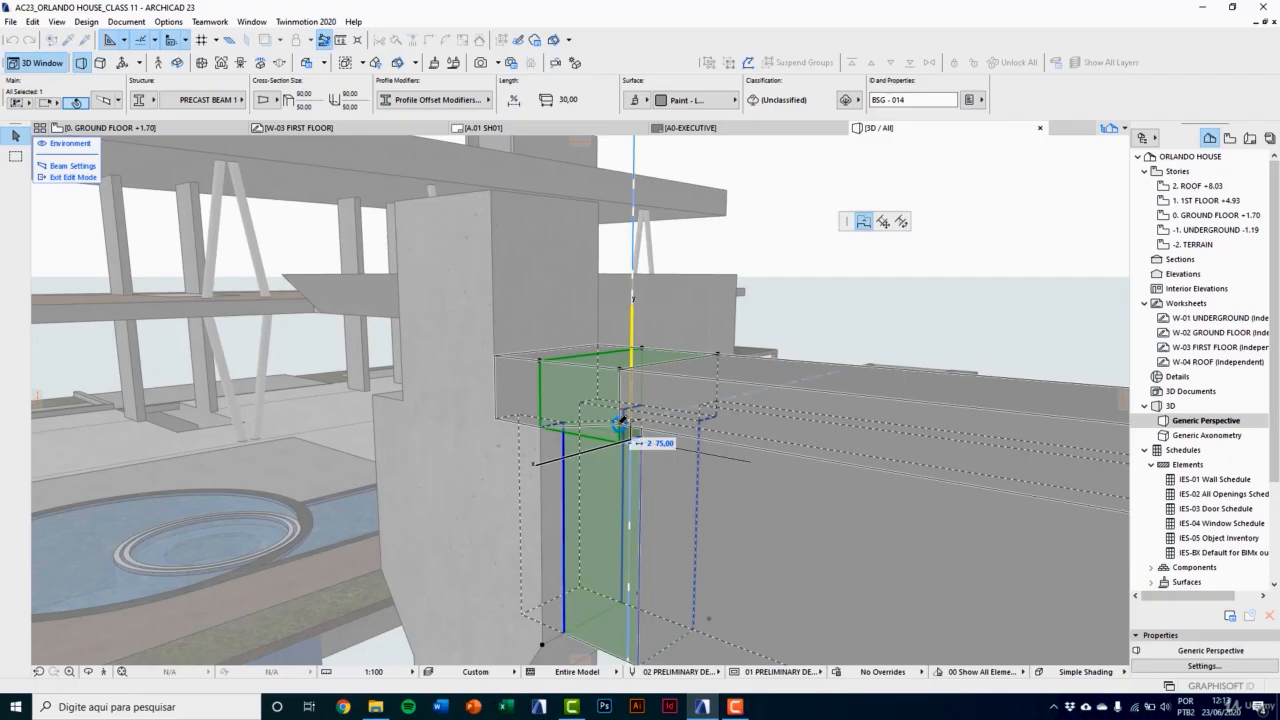
click(622, 420)
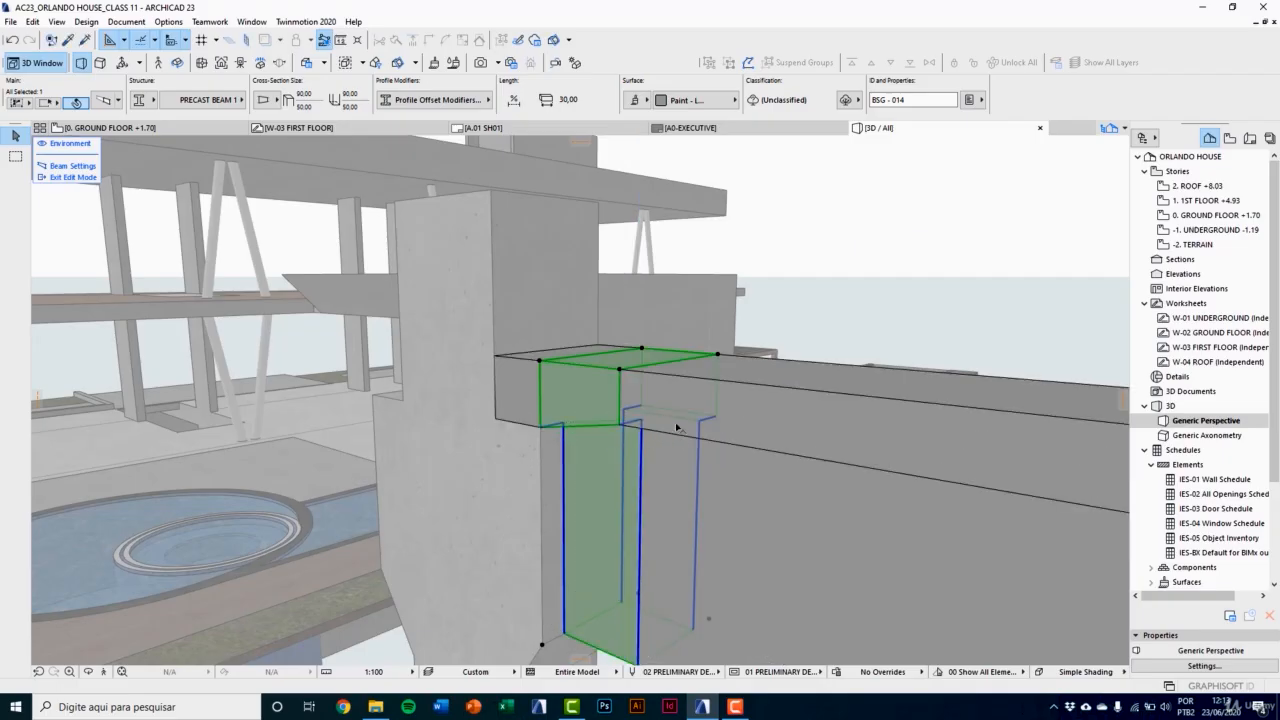
scroll(690, 425, up, 1)
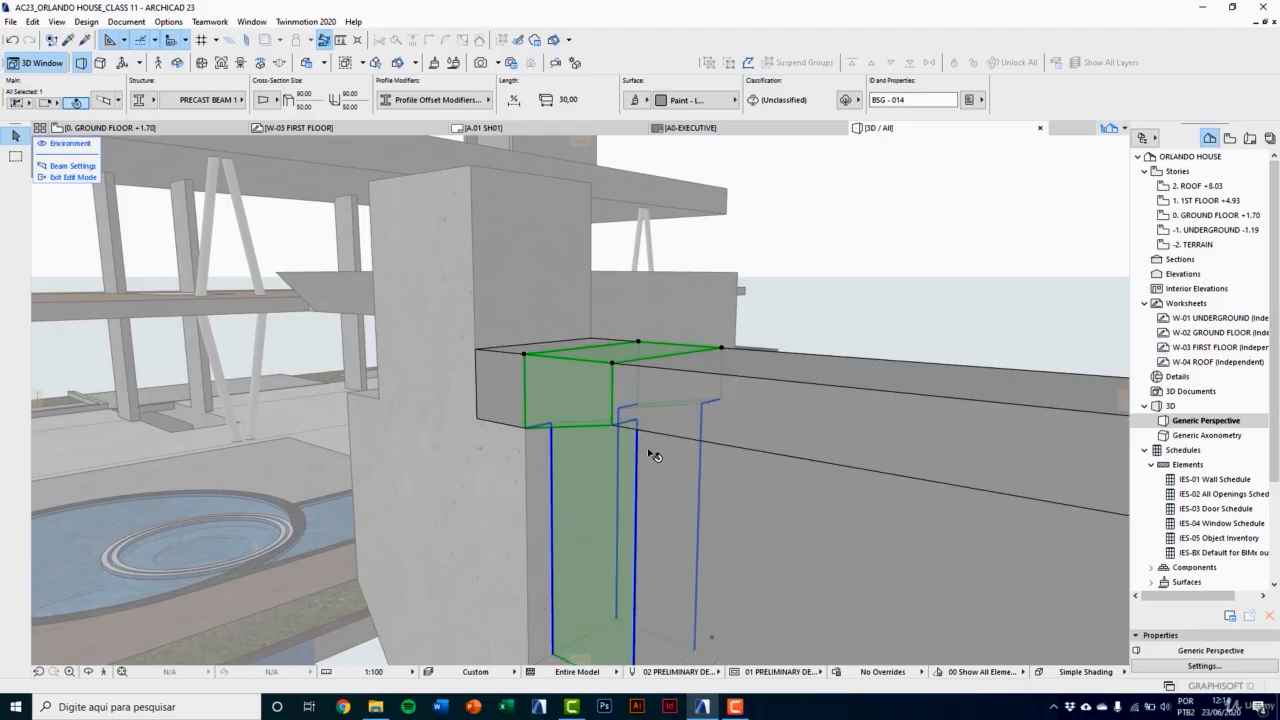
middle_drag(649, 453, 689, 427)
key(Escape)
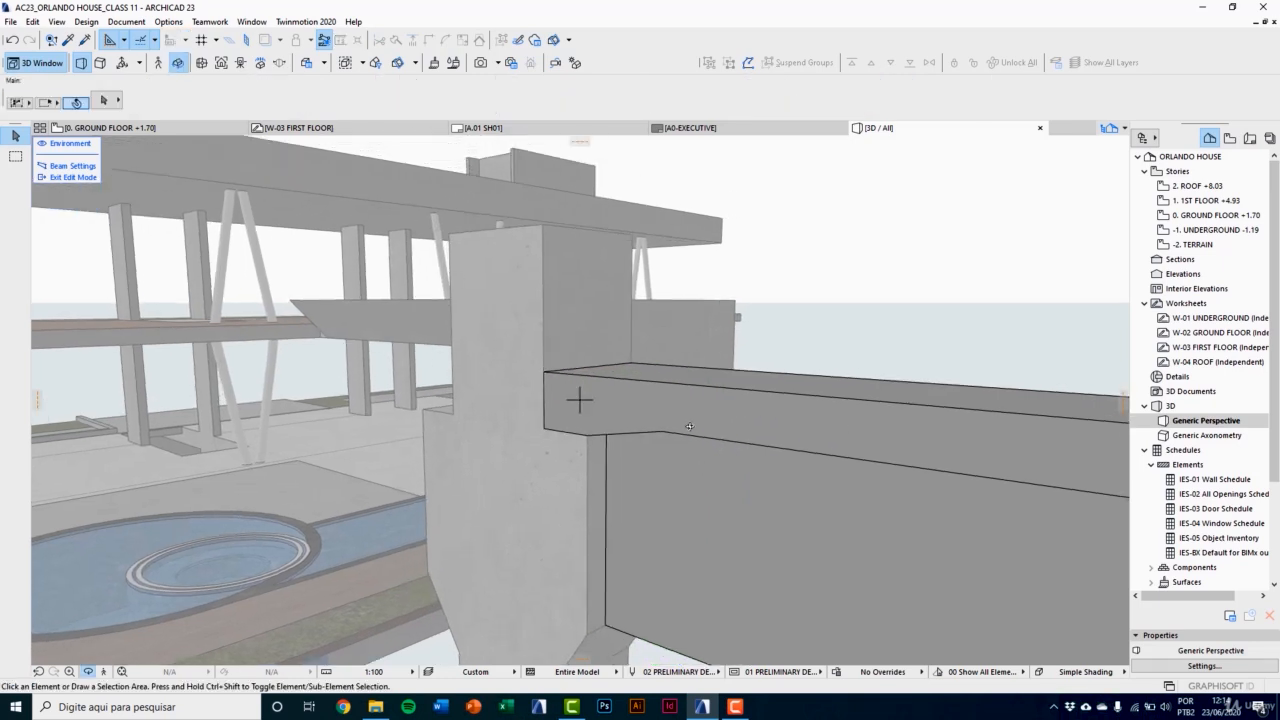
shift+middle_drag(775, 430, 443, 378)
shift+middle_drag(868, 464, 511, 574)
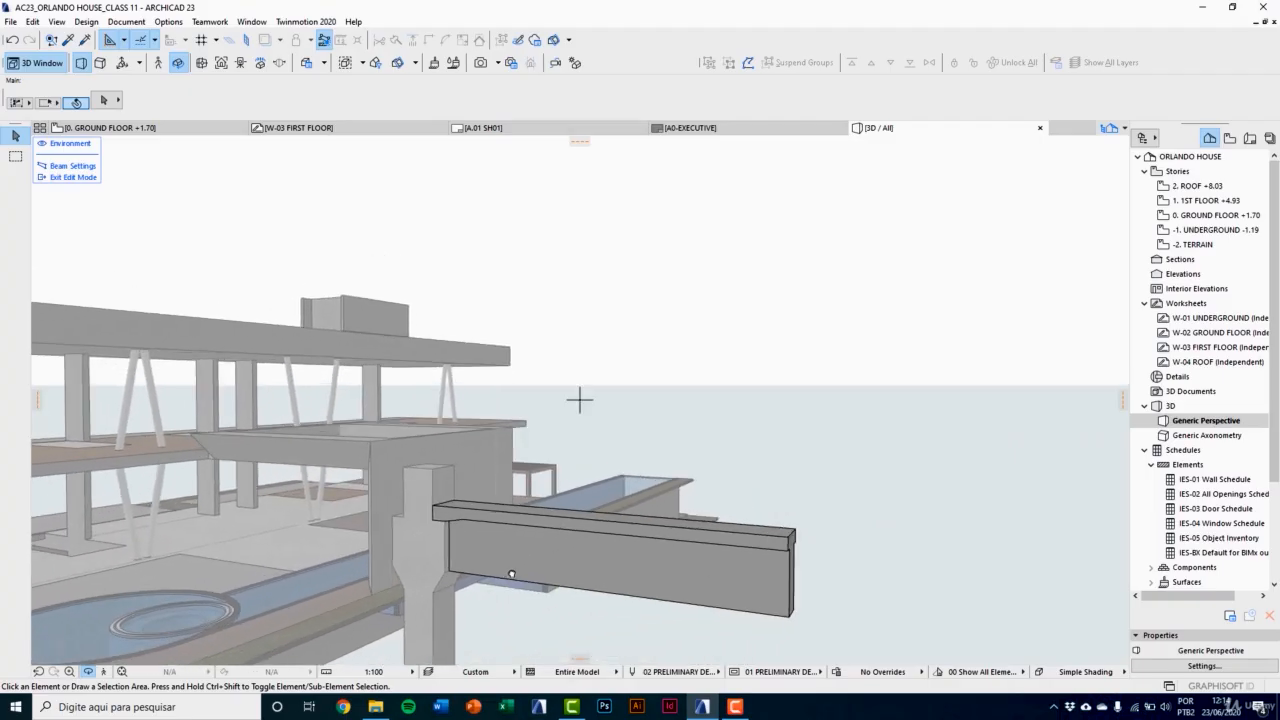